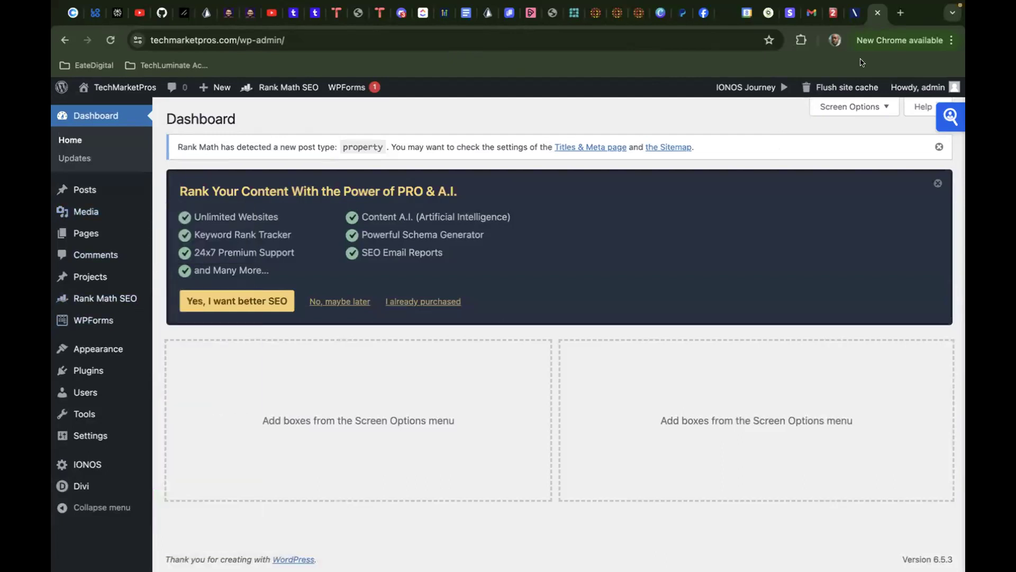
# Search for 'woocomerce' in a new tab and open the official WooCommerce website
pyautogui.click(900, 12)
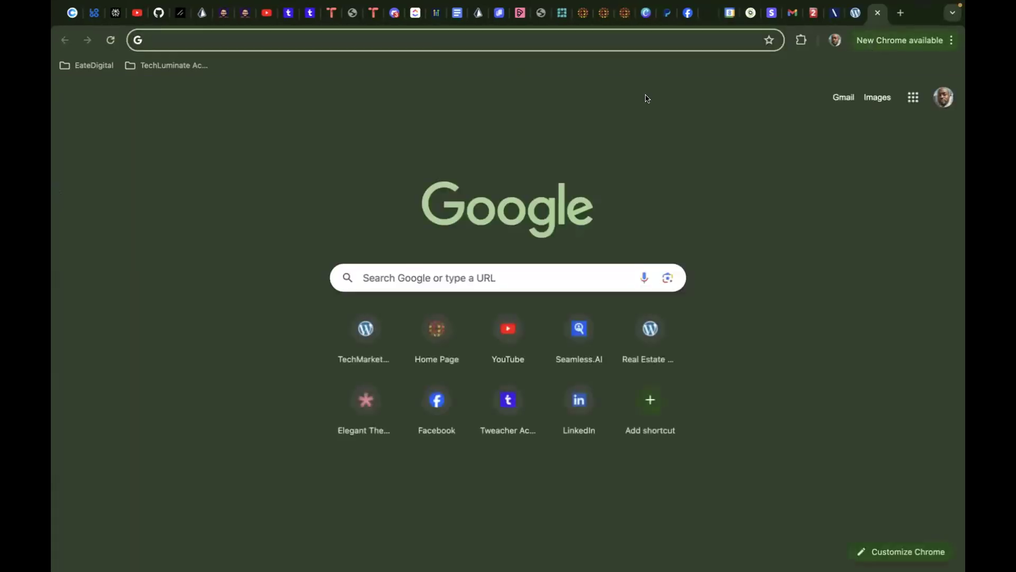
pyautogui.write('woocomerce')
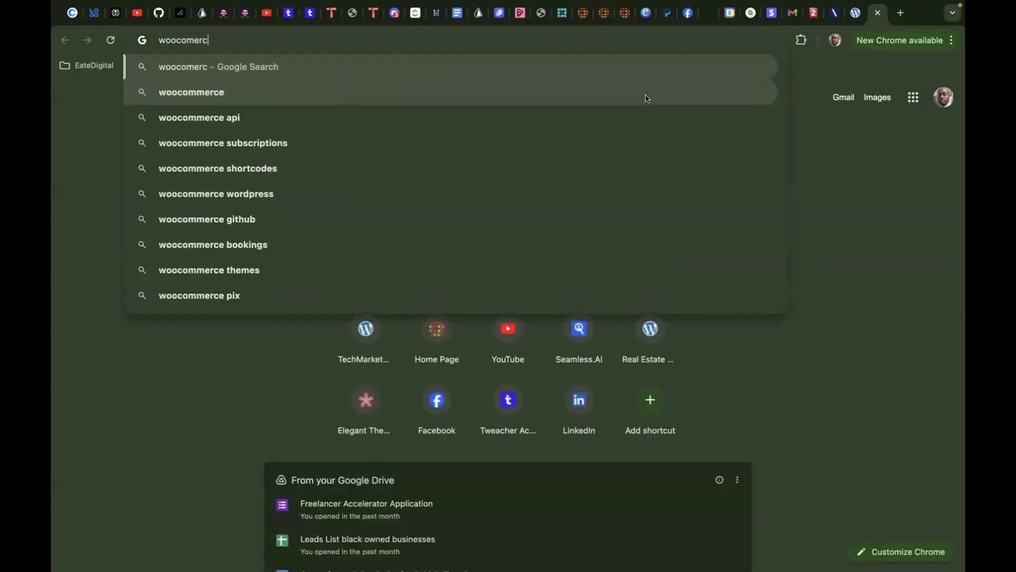
pyautogui.press('Return')
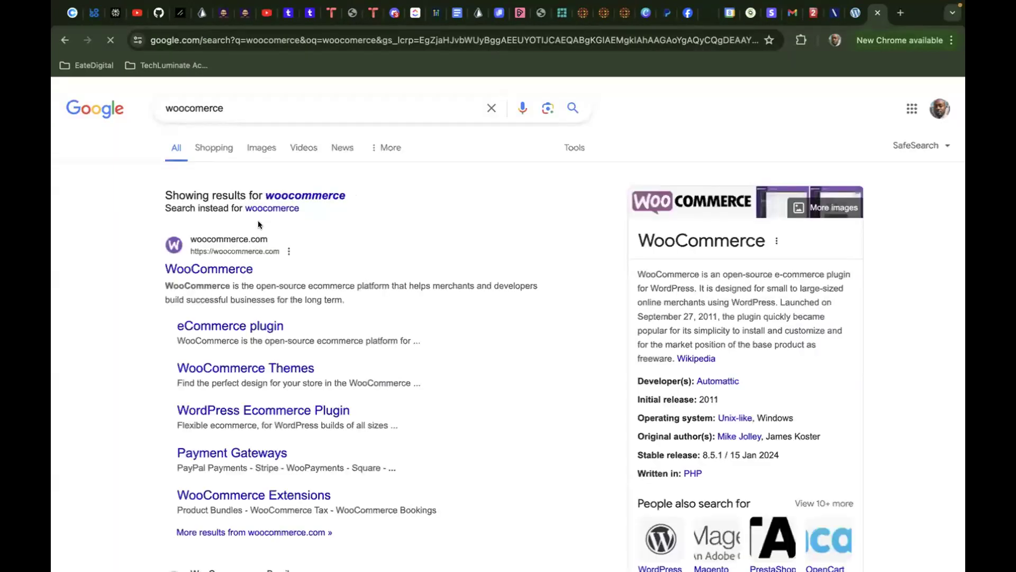
pyautogui.click(225, 259)
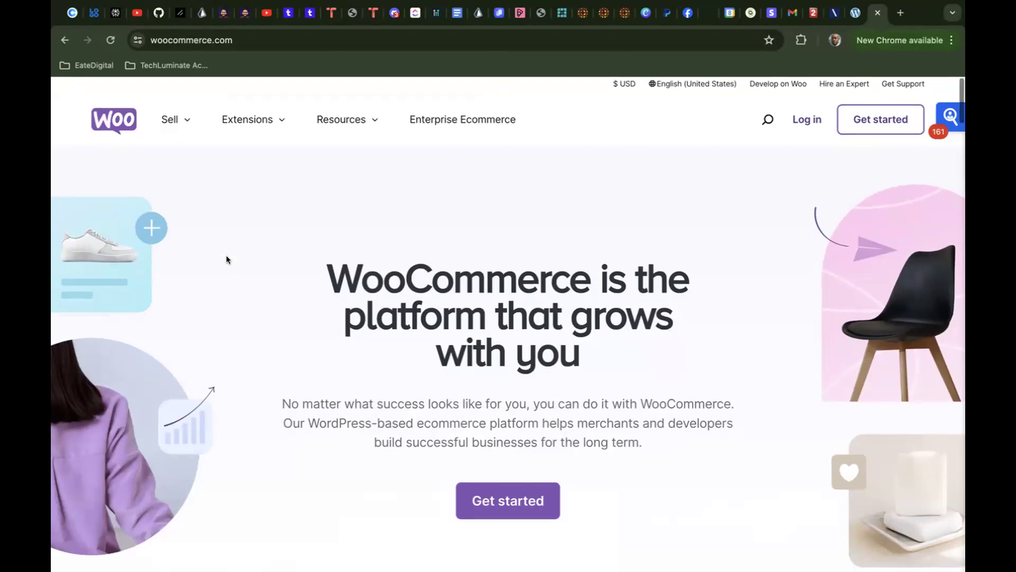
# Scroll the WooCommerce homepage to the help cards and the 'Loved by millions of brands' showcase
pyautogui.scroll(-4, 226, 259)
pyautogui.scroll(-6, 227, 260)
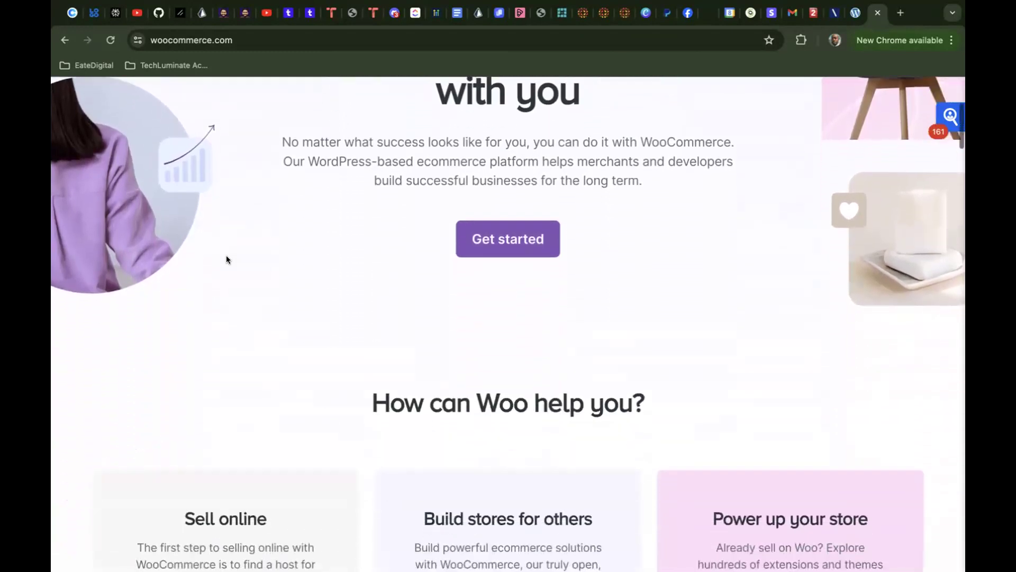
pyautogui.scroll(-1, 226, 259)
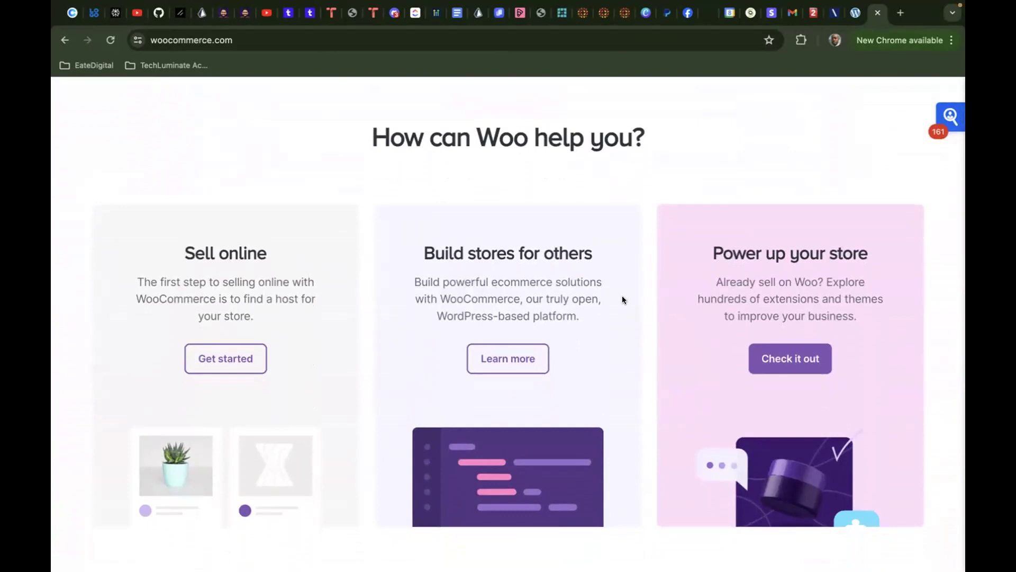
pyautogui.scroll(-1, 622, 296)
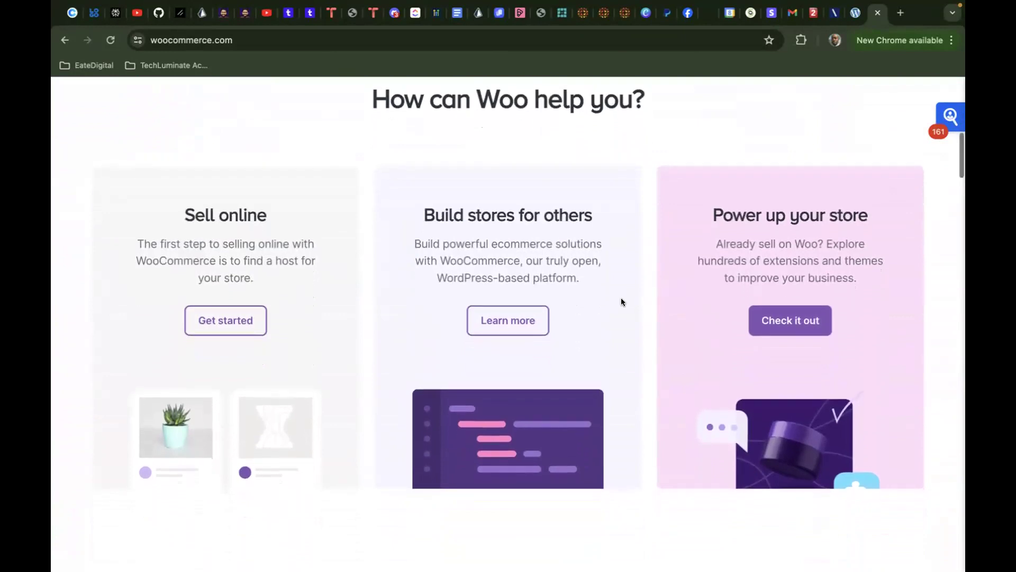
pyautogui.scroll(-6, 623, 299)
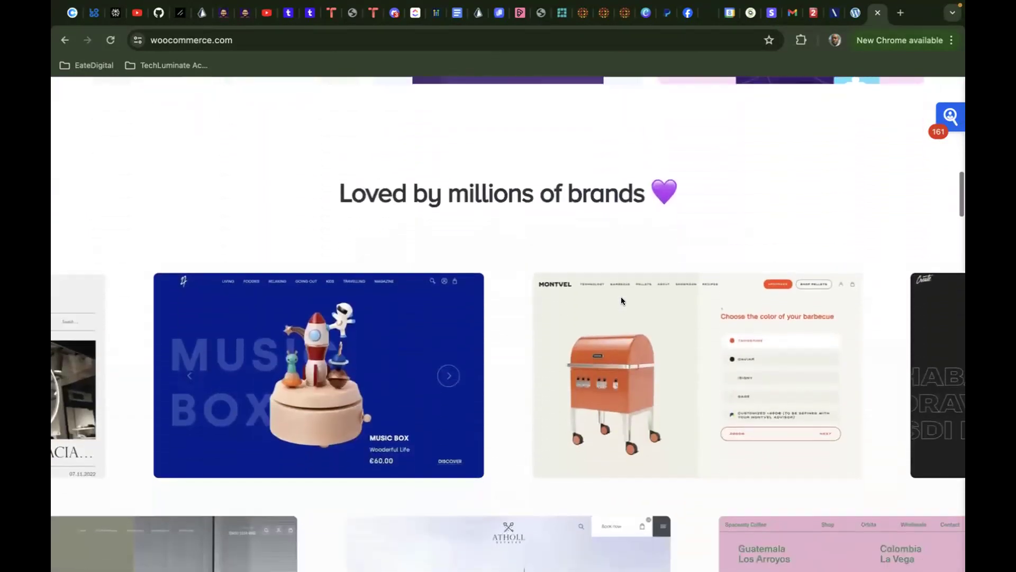
pyautogui.scroll(-7, 622, 300)
pyautogui.scroll(-6, 623, 300)
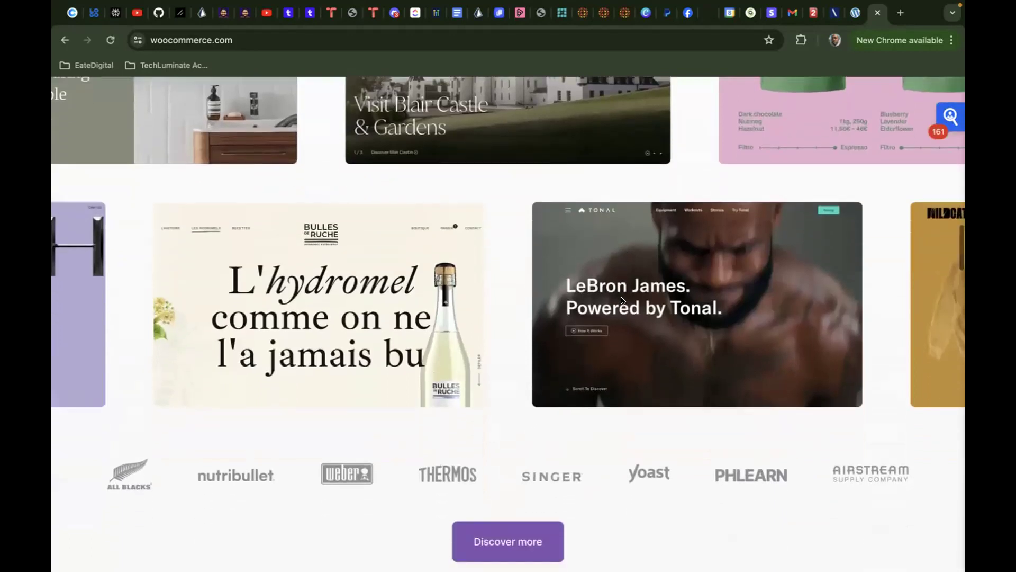
pyautogui.scroll(2, 621, 300)
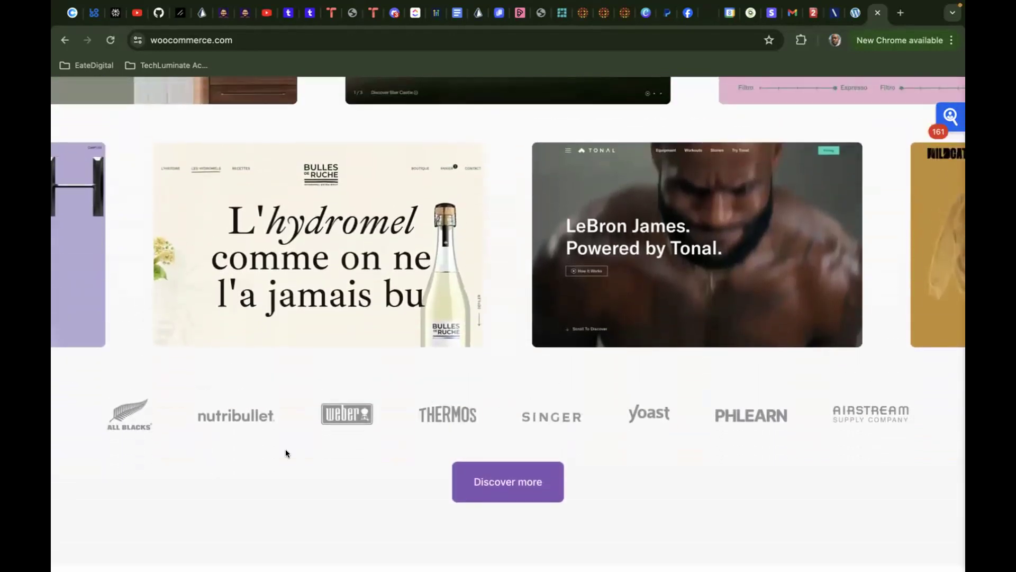
pyautogui.scroll(8, 286, 453)
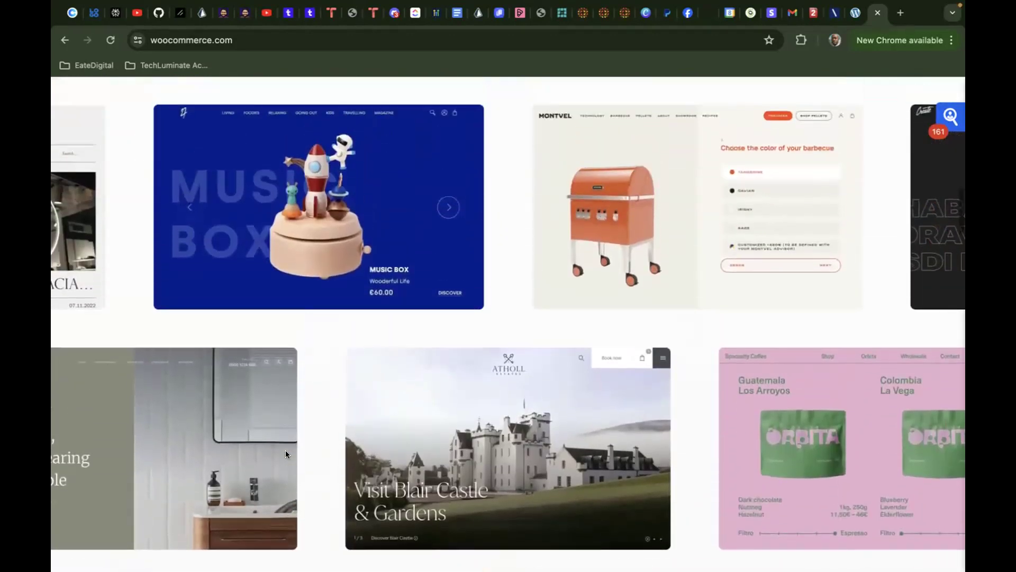
pyautogui.scroll(3, 285, 449)
pyautogui.scroll(-2, 285, 449)
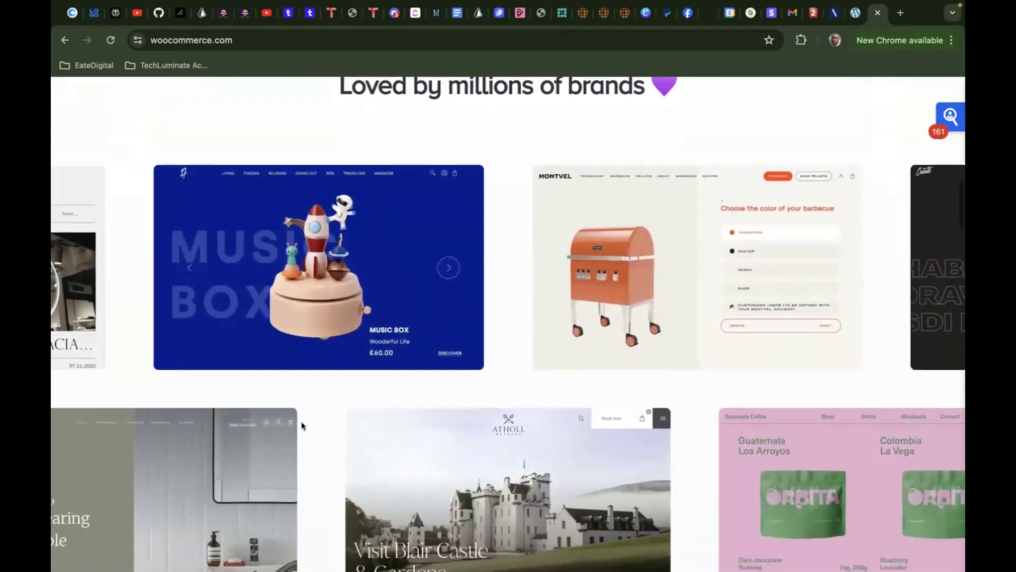
pyautogui.scroll(-10, 302, 425)
pyautogui.scroll(-8, 301, 416)
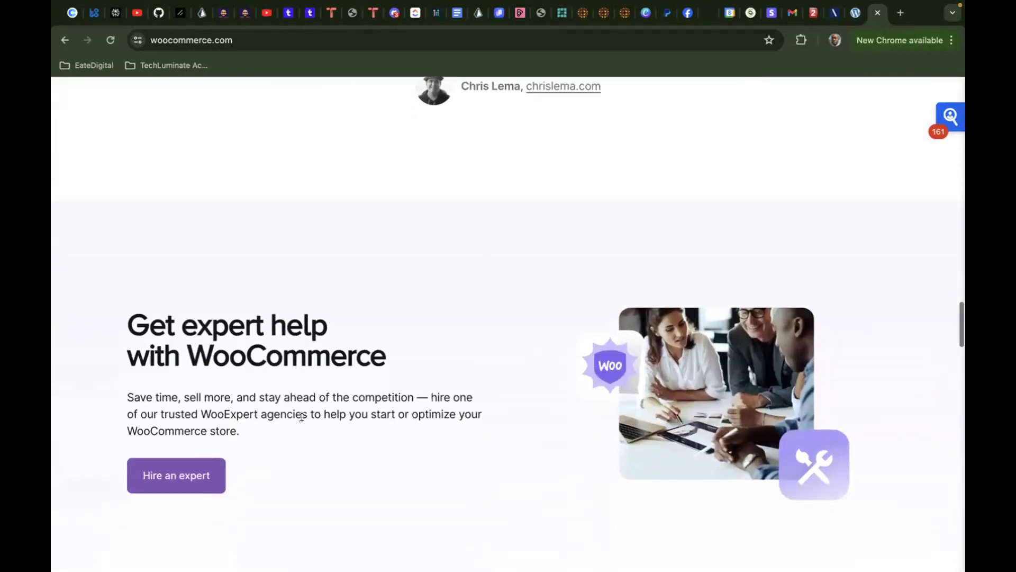
pyautogui.scroll(-5, 301, 418)
pyautogui.scroll(1, 302, 421)
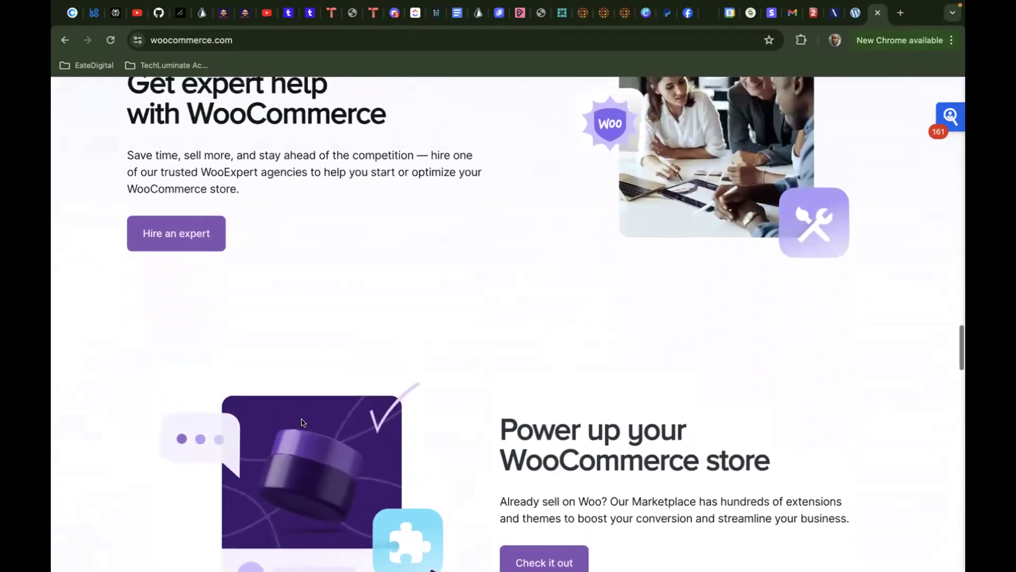
pyautogui.scroll(-4, 301, 422)
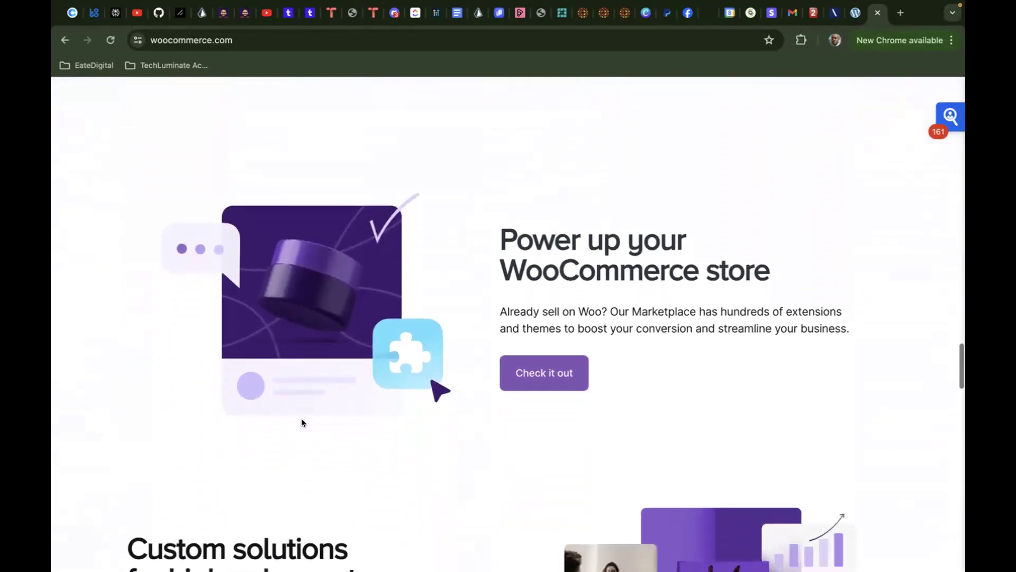
pyautogui.scroll(-2, 302, 422)
pyautogui.scroll(-4, 302, 422)
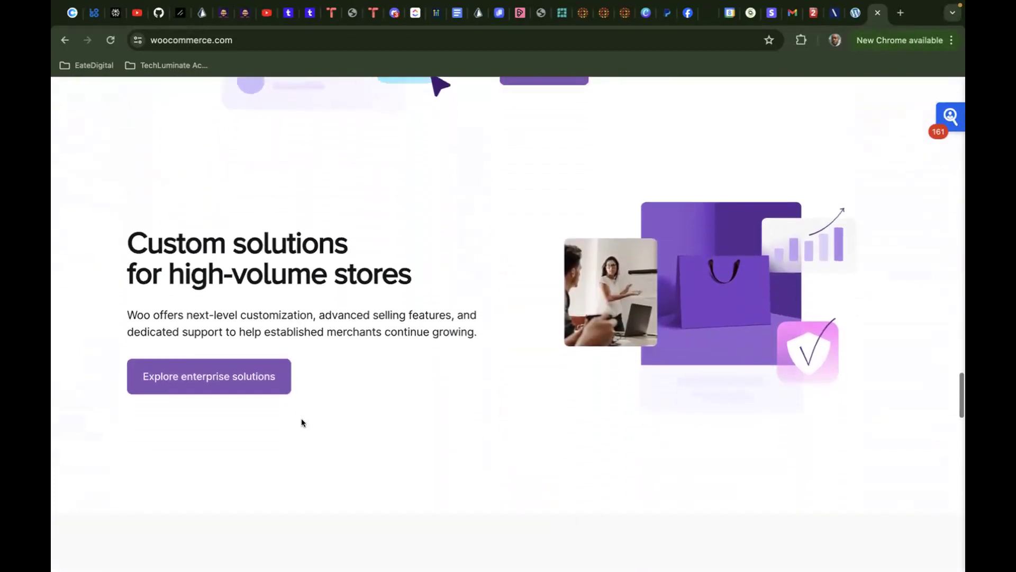
pyautogui.scroll(-3, 300, 418)
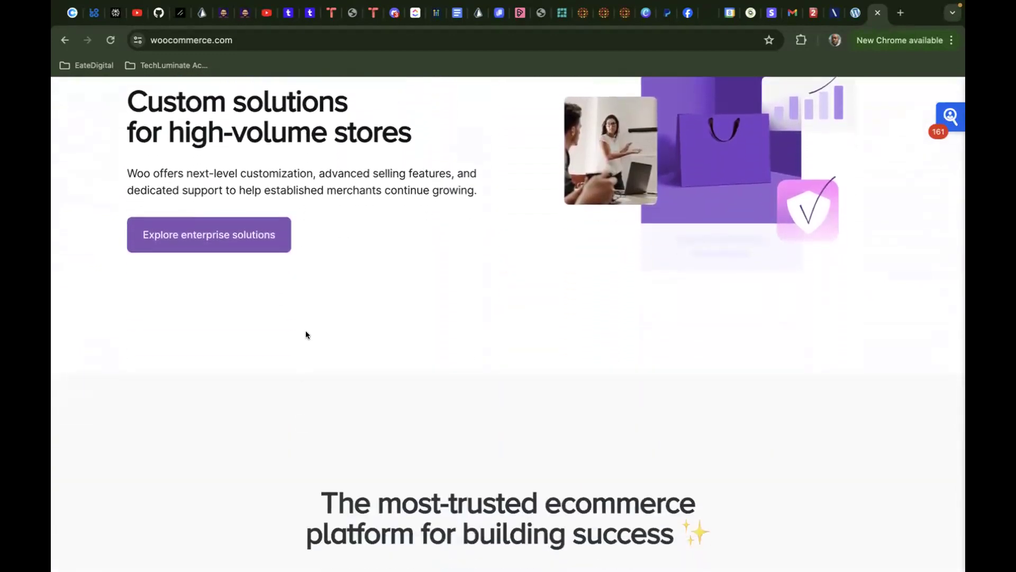
pyautogui.scroll(-5, 306, 333)
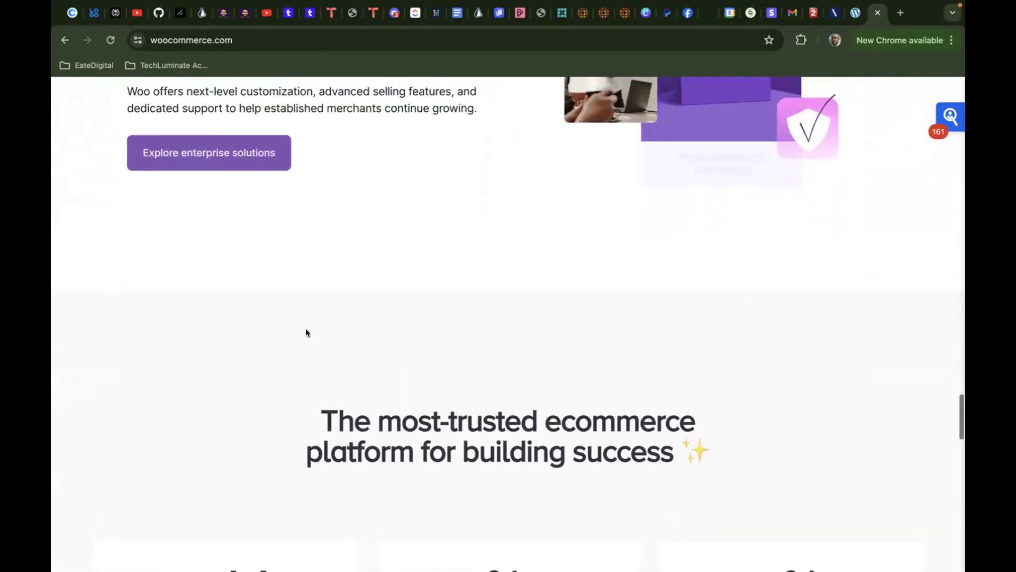
pyautogui.scroll(-1, 306, 332)
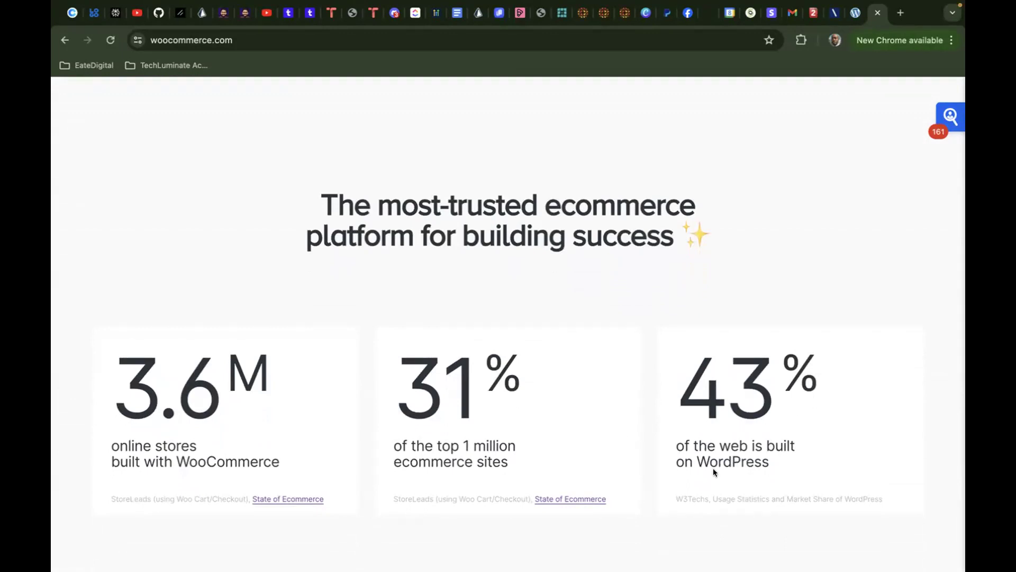
pyautogui.scroll(-10, 684, 383)
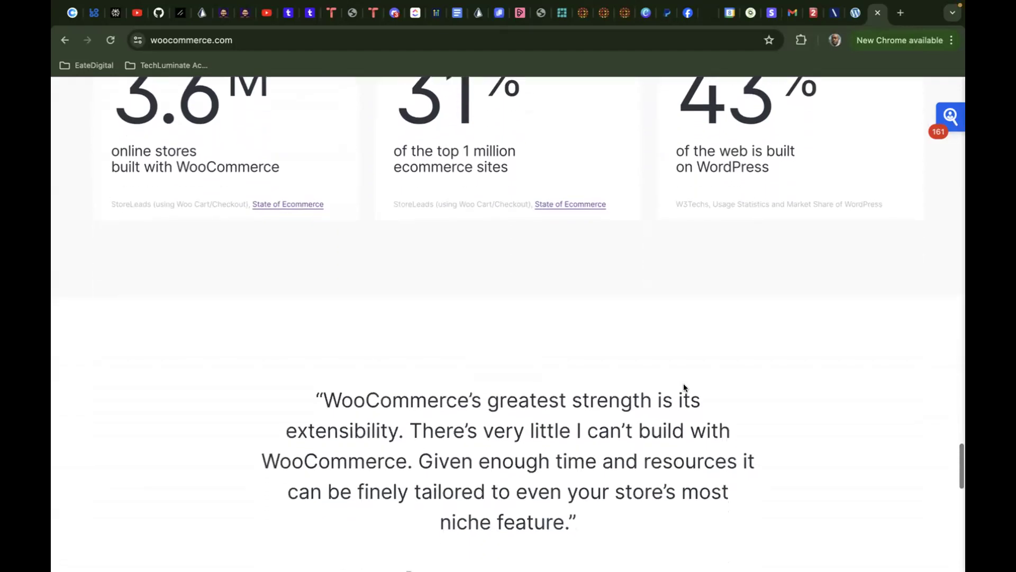
pyautogui.scroll(20, 684, 383)
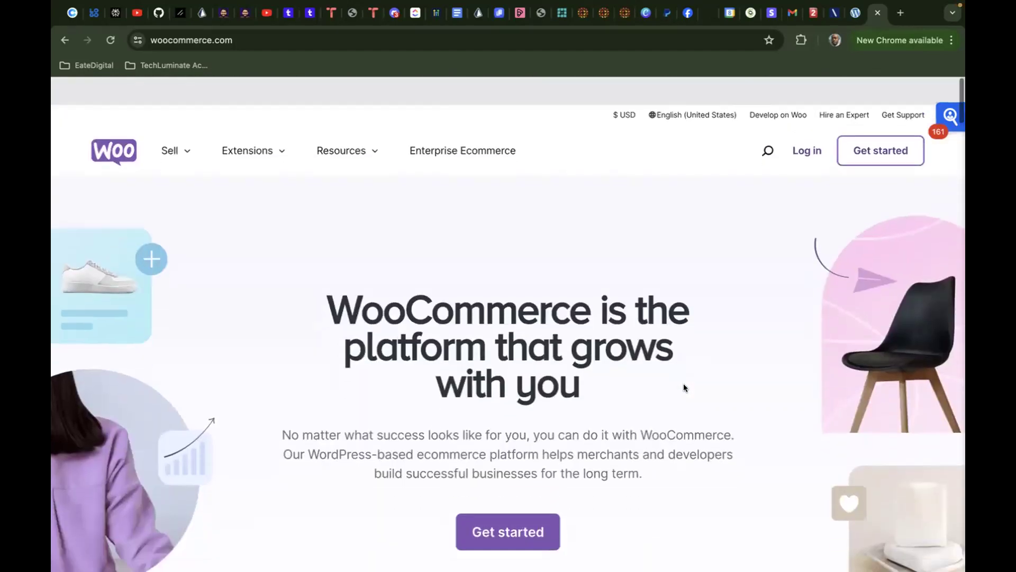
pyautogui.click(256, 131)
pyautogui.click(341, 122)
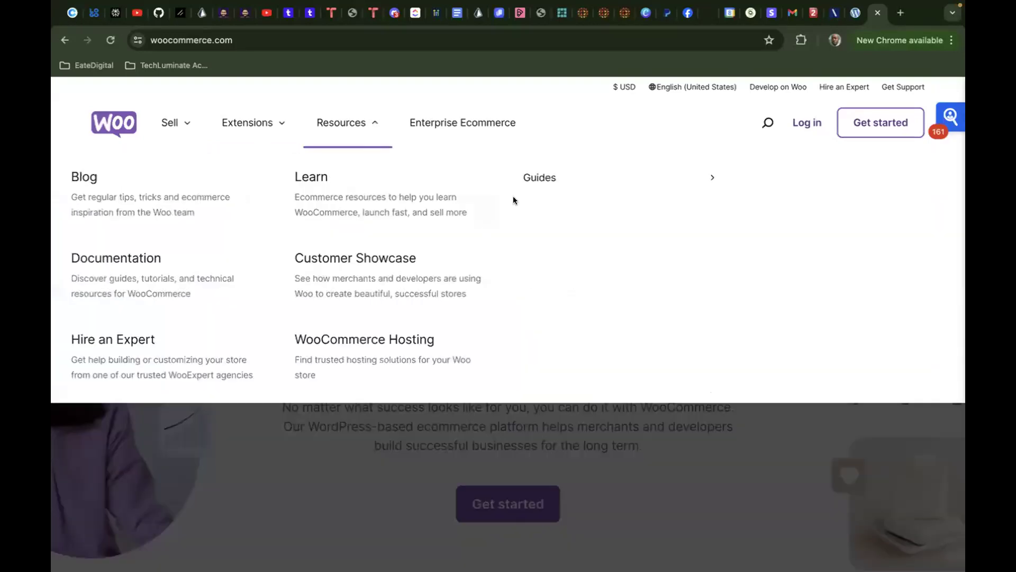
pyautogui.click(267, 140)
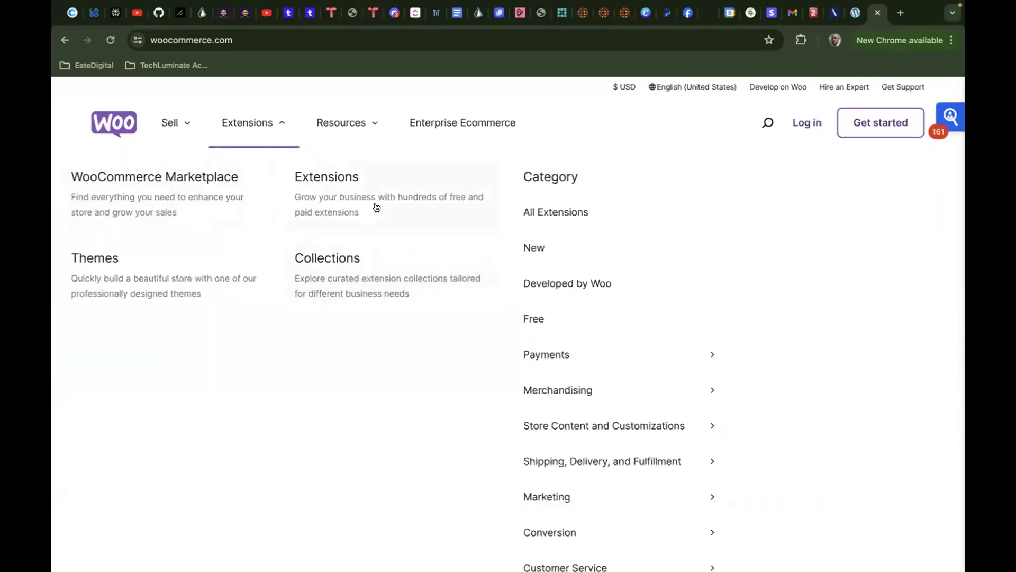
pyautogui.click(528, 212)
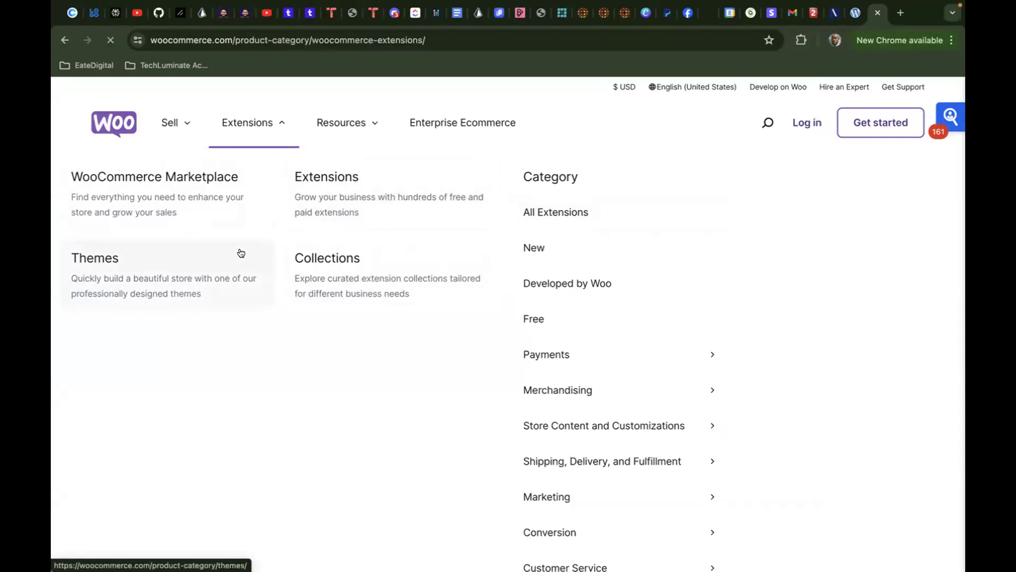
pyautogui.scroll(-1, 266, 265)
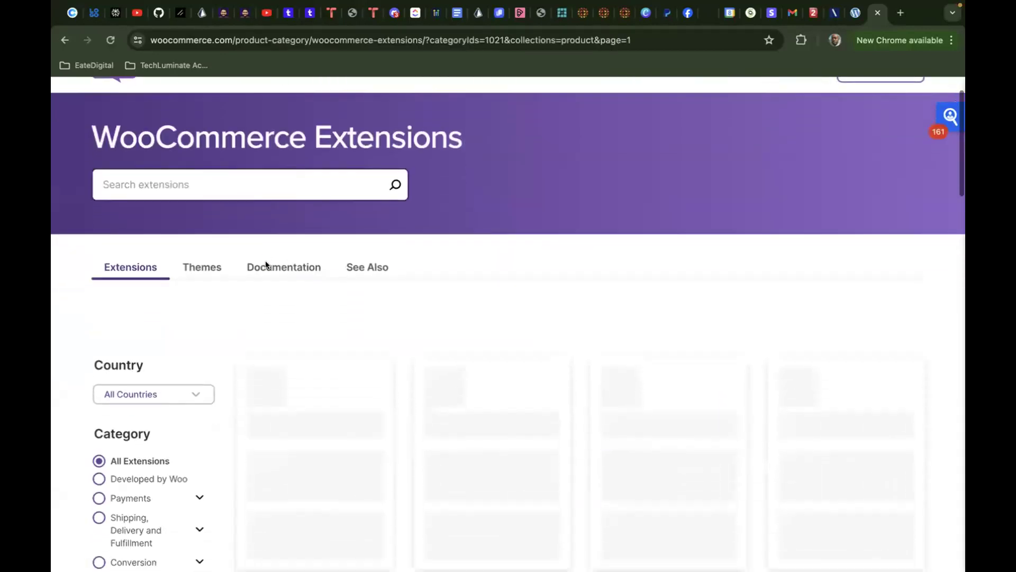
pyautogui.scroll(-1, 266, 265)
pyautogui.scroll(-2, 265, 262)
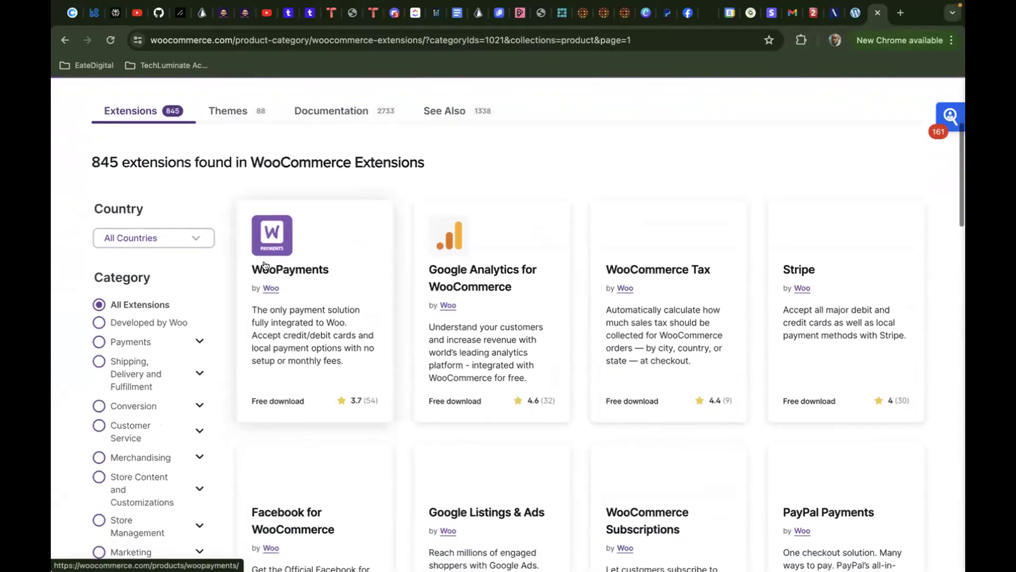
pyautogui.scroll(-1, 265, 265)
pyautogui.scroll(-1, 266, 266)
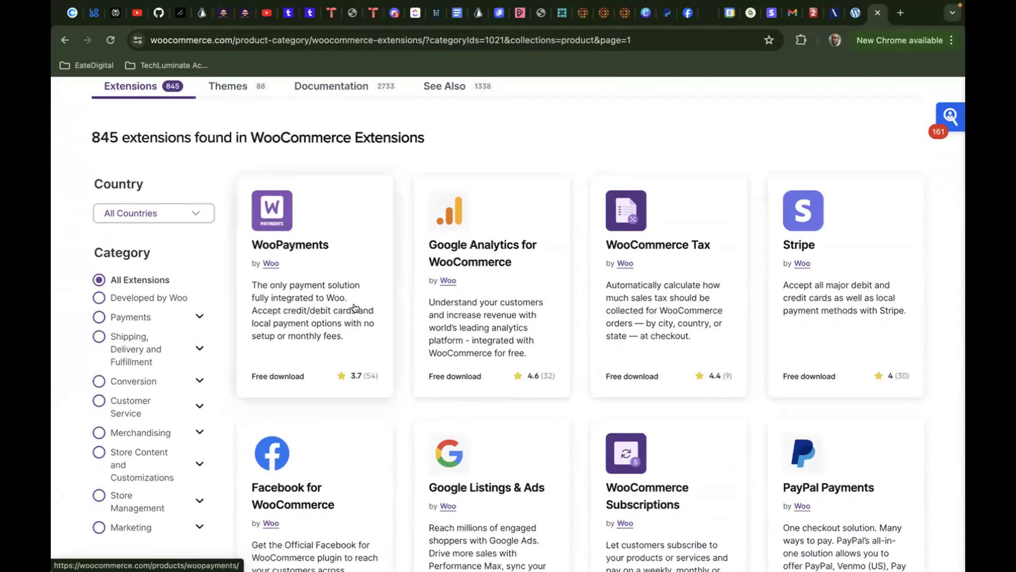
pyautogui.scroll(-1, 861, 298)
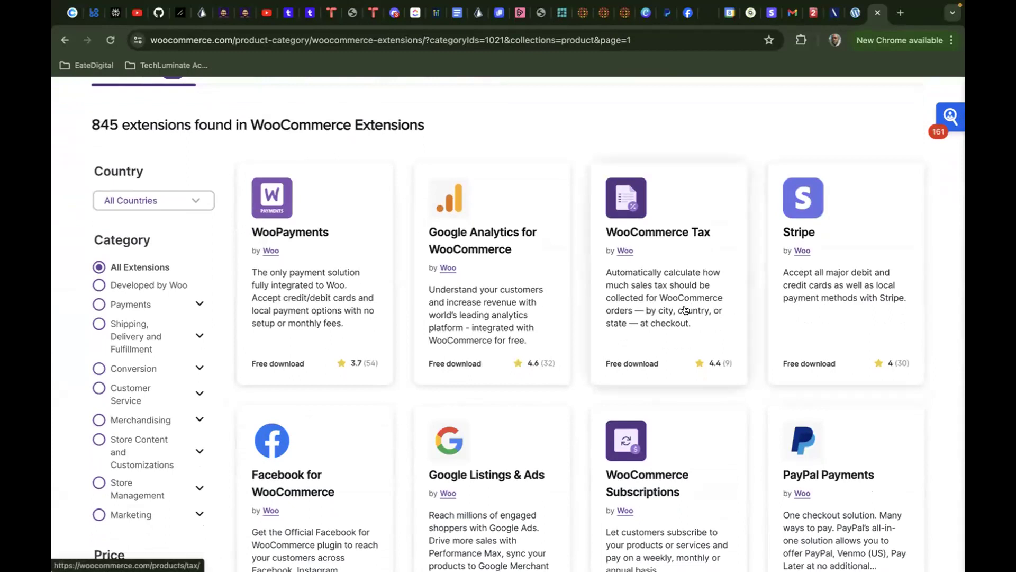
pyautogui.scroll(-2, 455, 338)
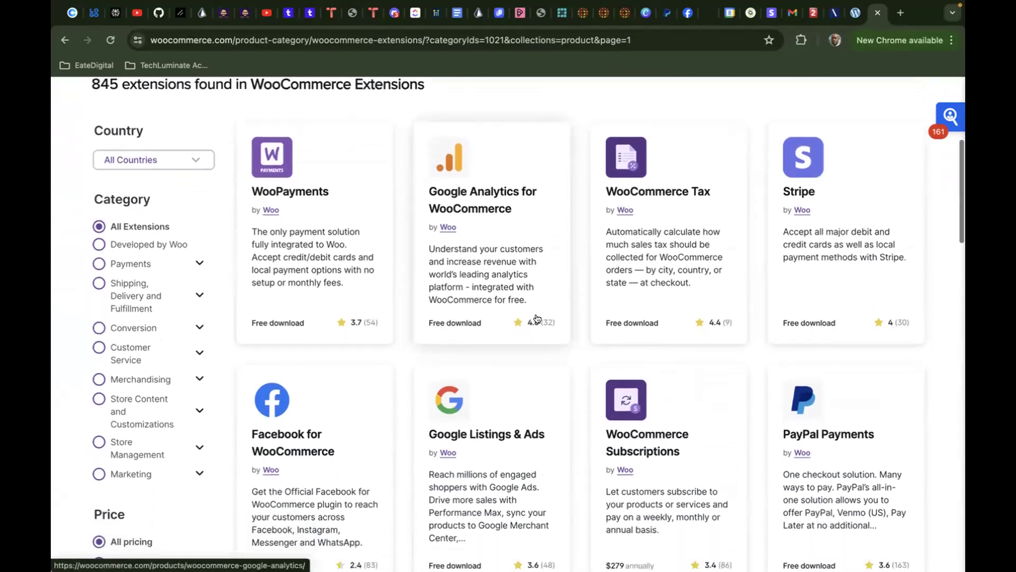
pyautogui.scroll(-3, 351, 374)
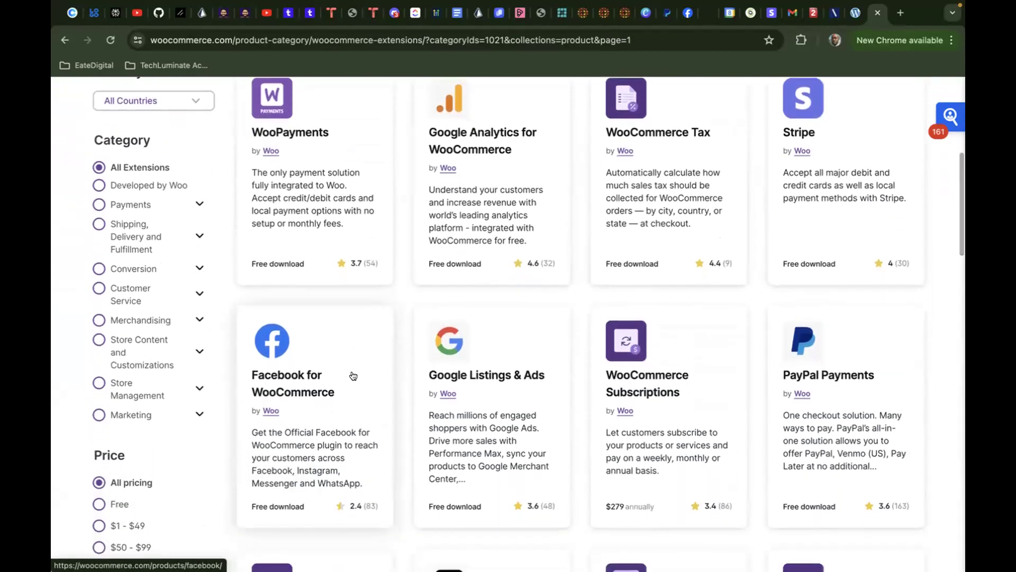
pyautogui.scroll(-1, 353, 376)
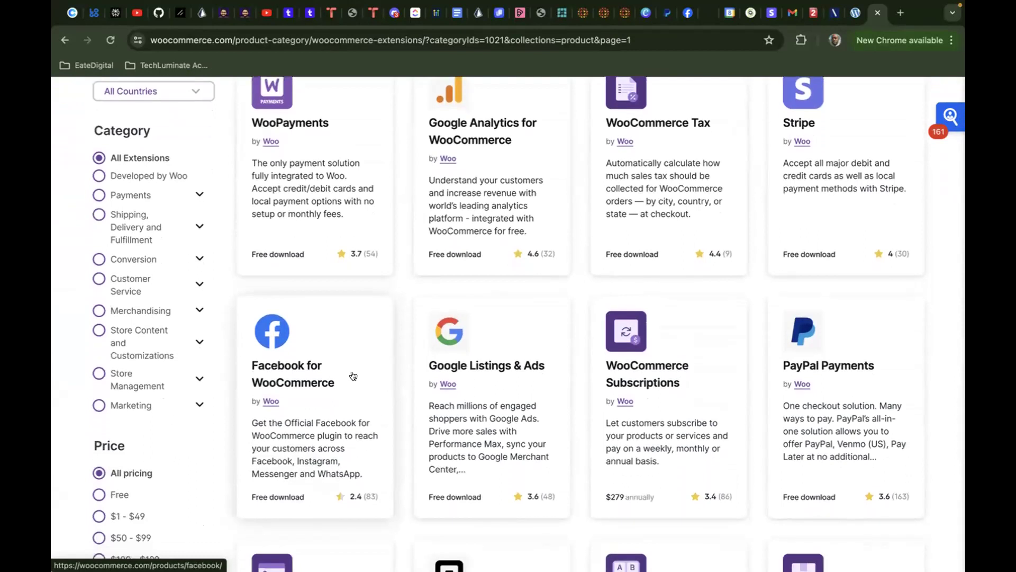
pyautogui.scroll(-1, 724, 290)
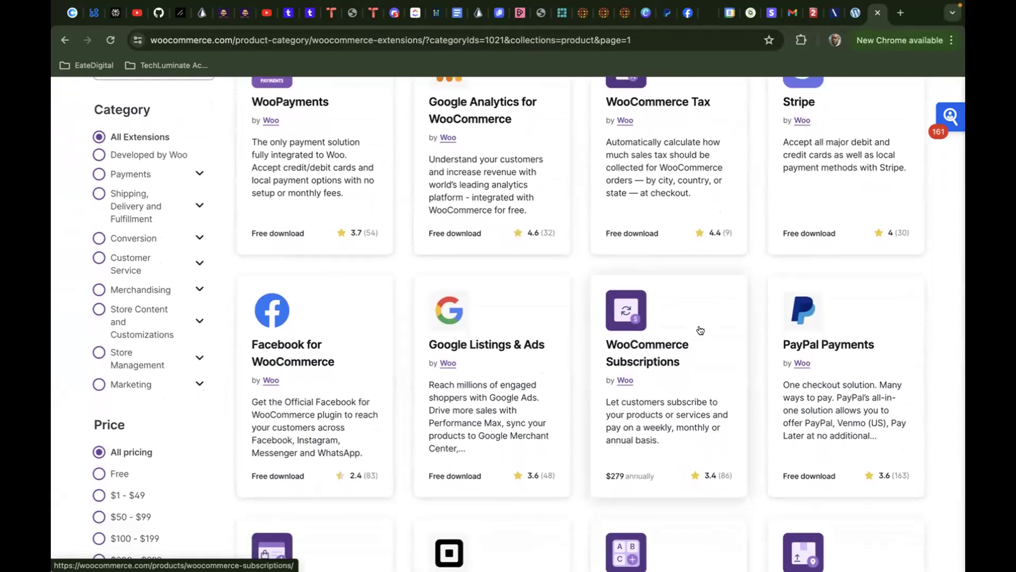
pyautogui.scroll(-3, 700, 330)
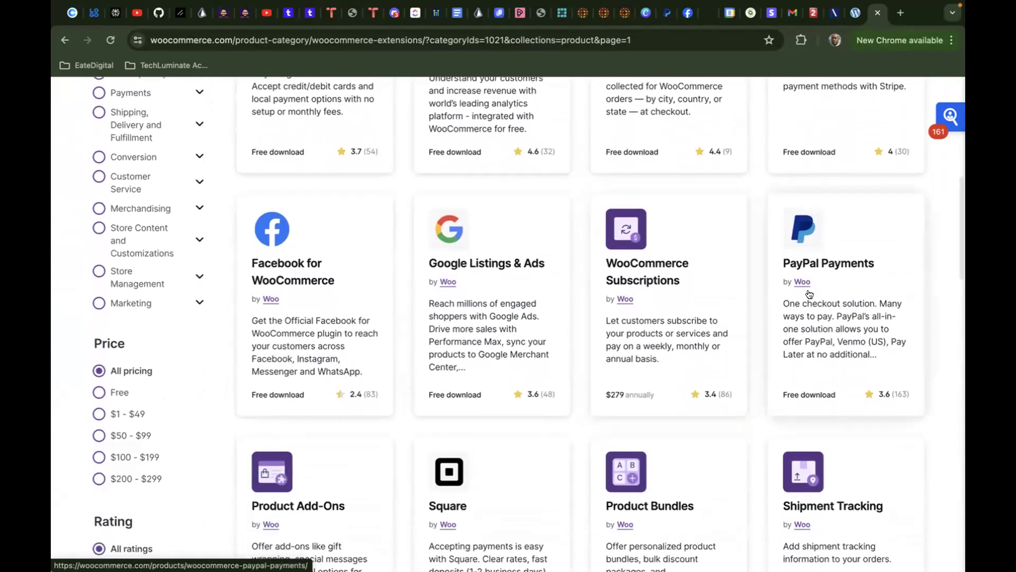
pyautogui.scroll(-5, 809, 294)
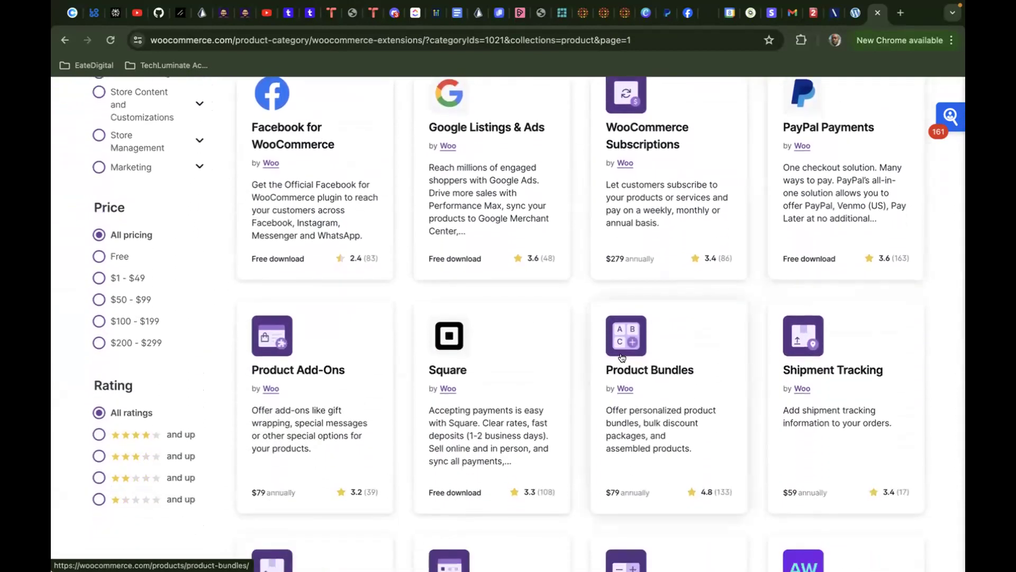
pyautogui.scroll(-2, 622, 357)
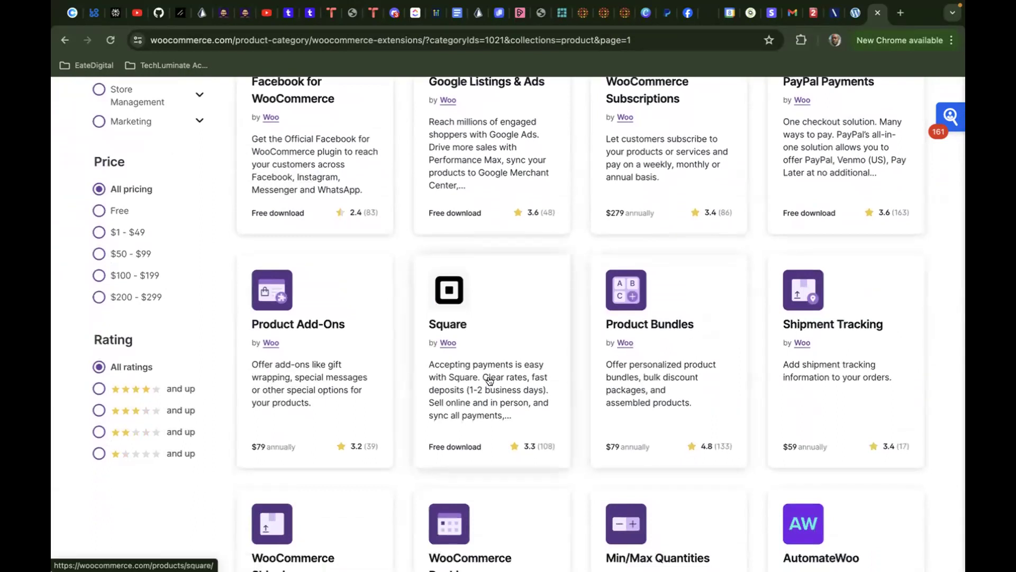
pyautogui.scroll(-1, 642, 349)
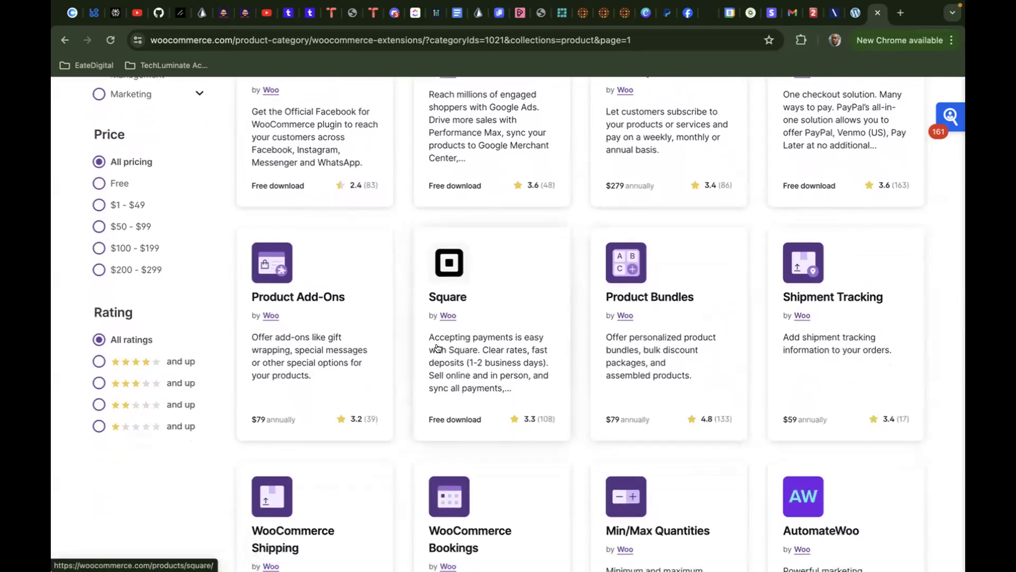
# Scroll through the extensions catalogue, then switch to the WordPress admin Dashboard
pyautogui.scroll(-2, 603, 347)
pyautogui.scroll(-2, 383, 333)
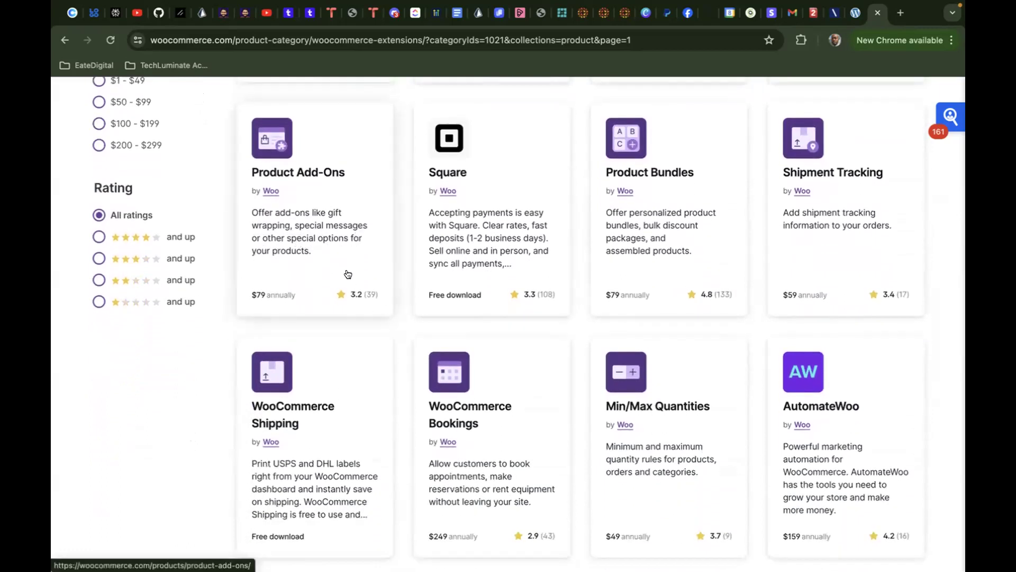
pyautogui.scroll(-2, 349, 261)
pyautogui.scroll(-2, 393, 310)
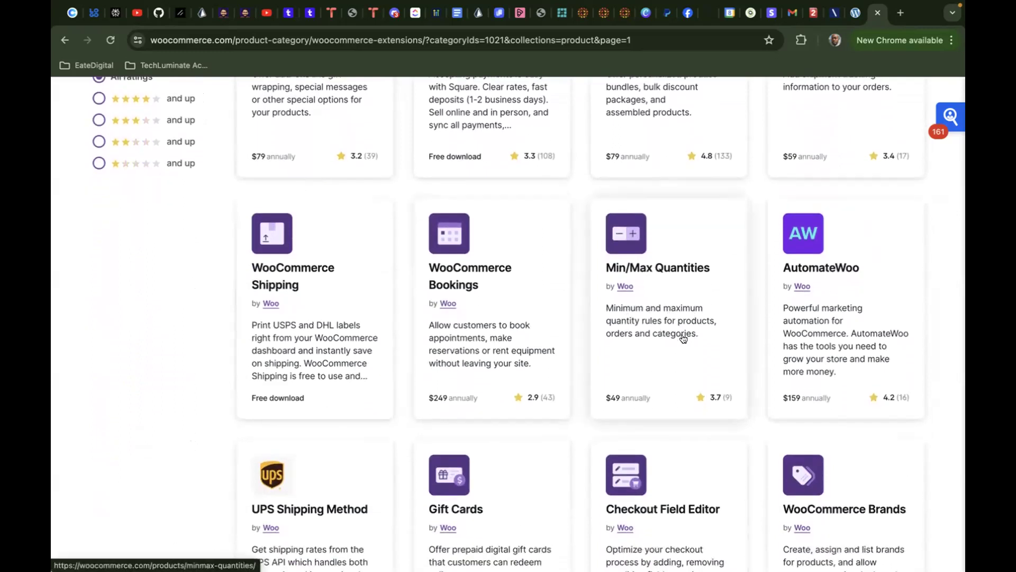
pyautogui.scroll(-1, 683, 338)
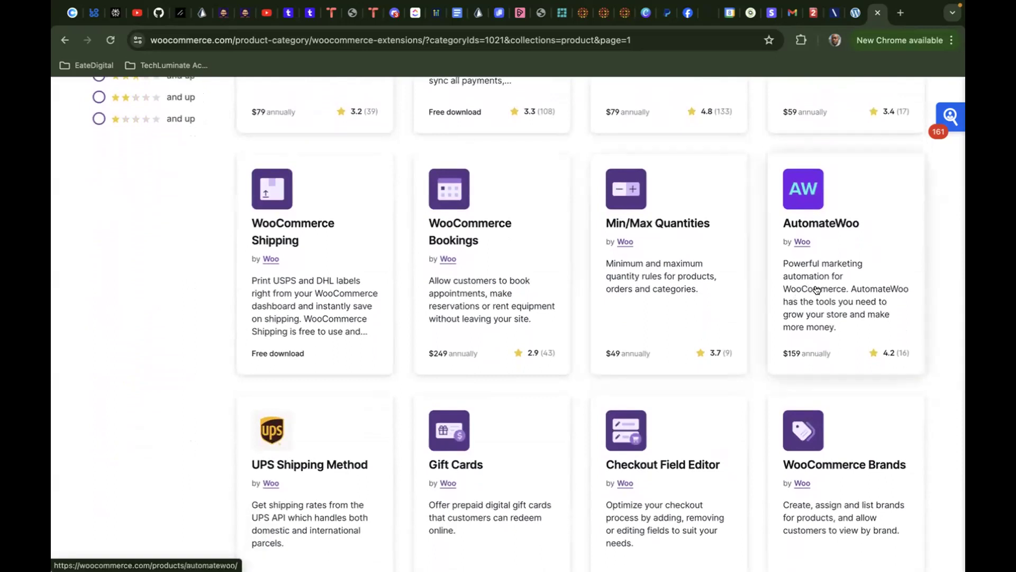
pyautogui.scroll(-4, 806, 300)
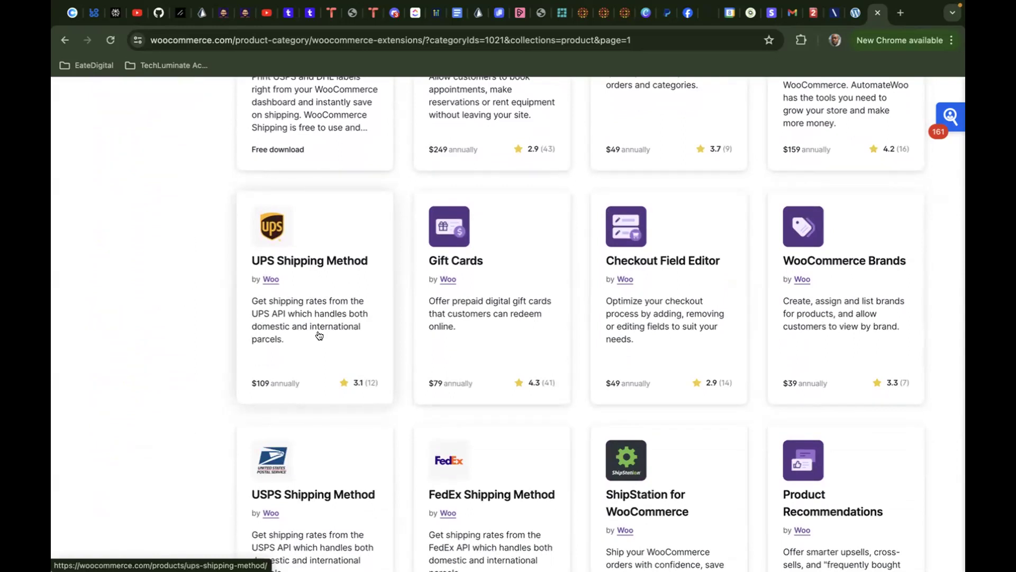
pyautogui.scroll(-5, 319, 335)
pyautogui.scroll(3, 319, 335)
pyautogui.scroll(12, 319, 335)
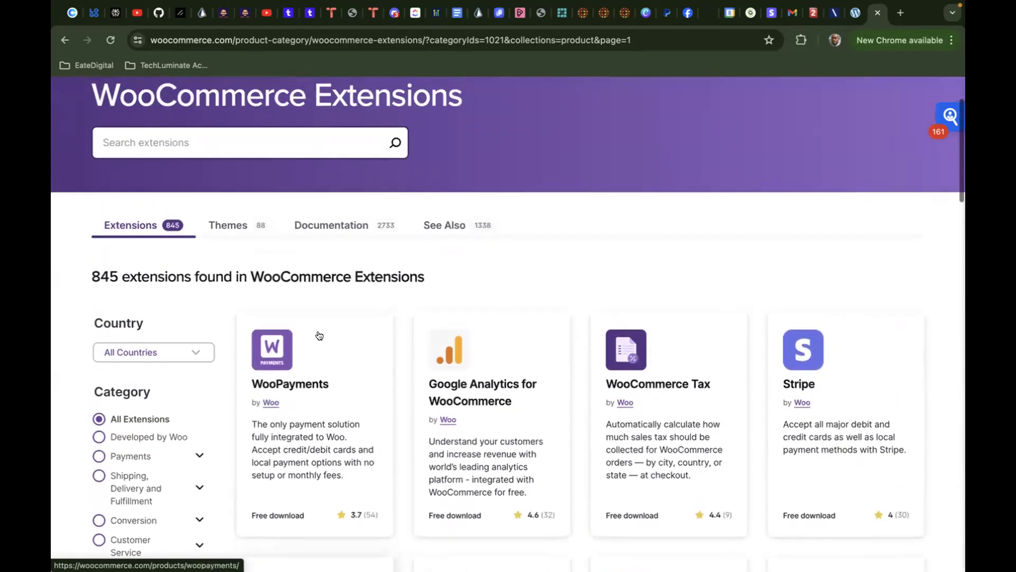
pyautogui.scroll(2, 319, 335)
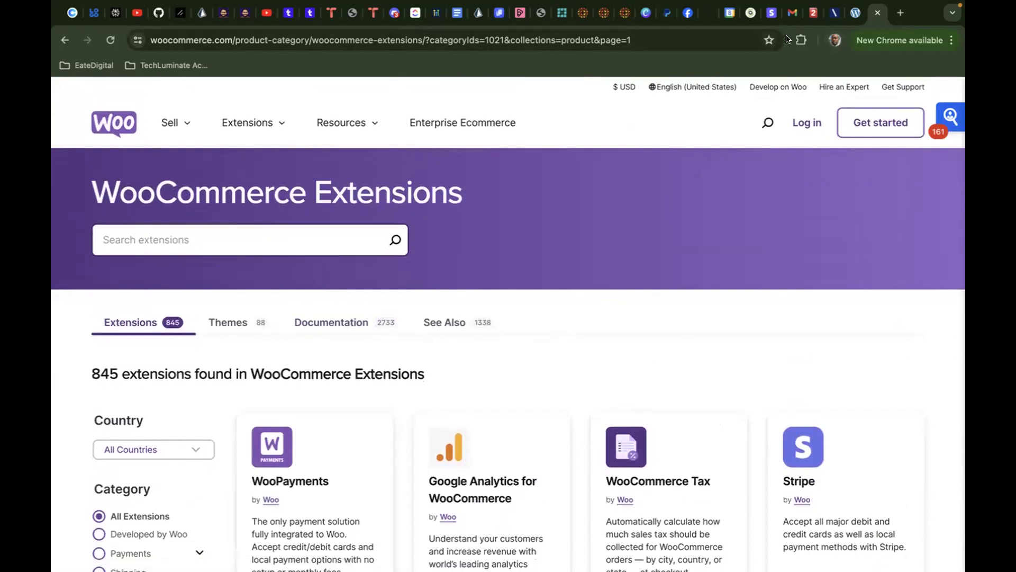
pyautogui.click(851, 19)
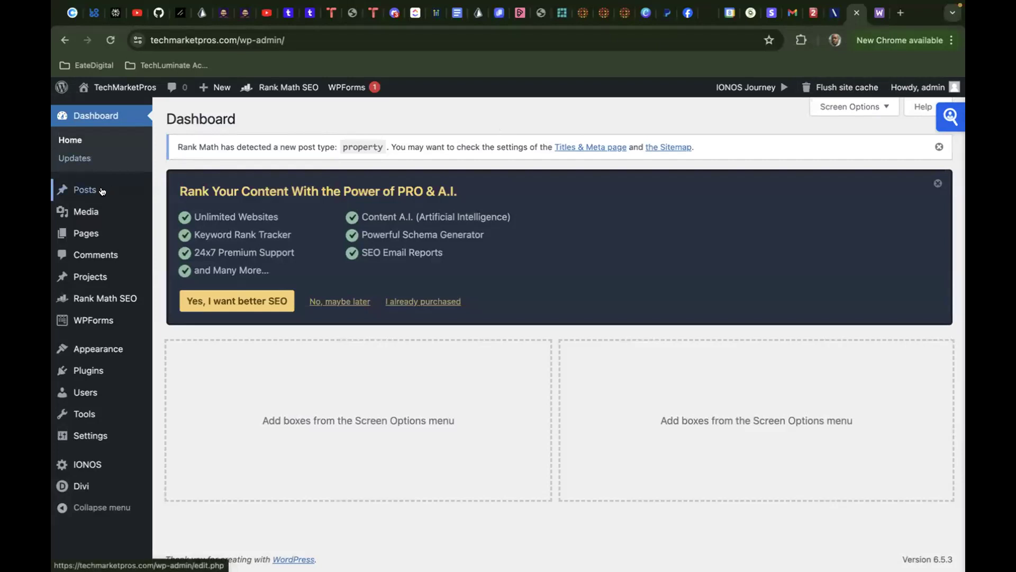
pyautogui.moveTo(102, 370)
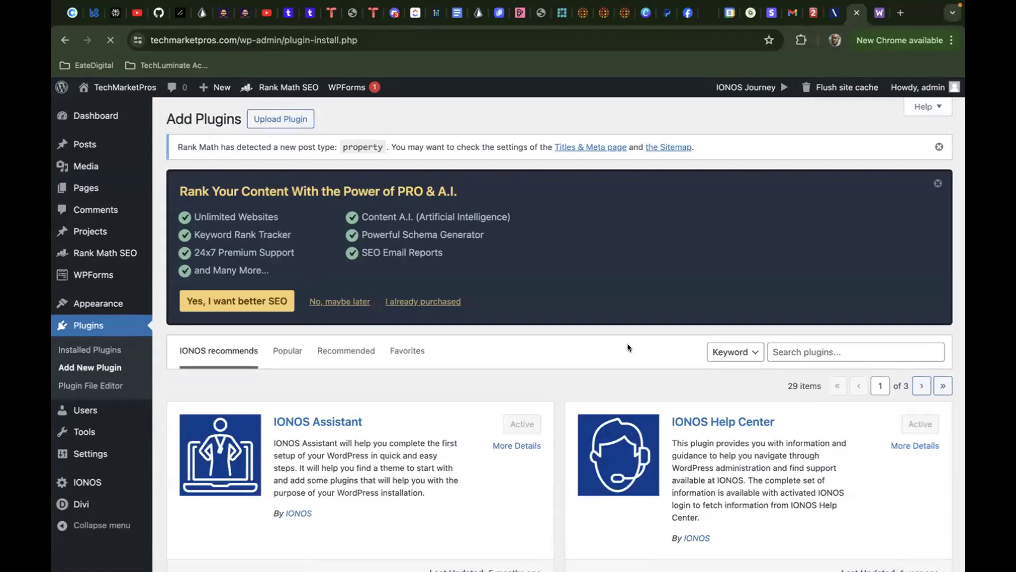
# Search the plugin directory for 'woo', then install and activate WooCommerce
pyautogui.click(817, 350)
pyautogui.write('woo')
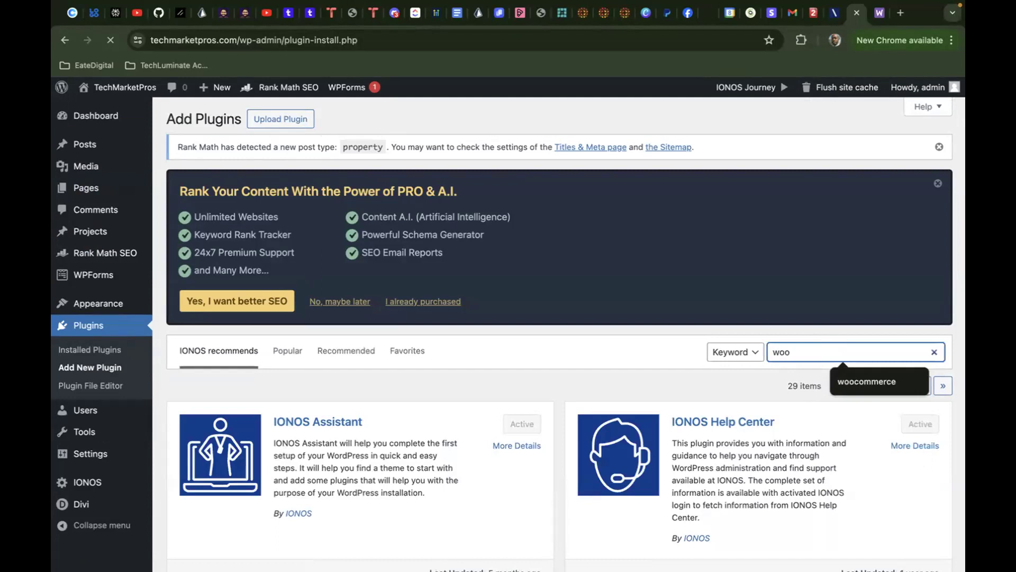
pyautogui.press('Return')
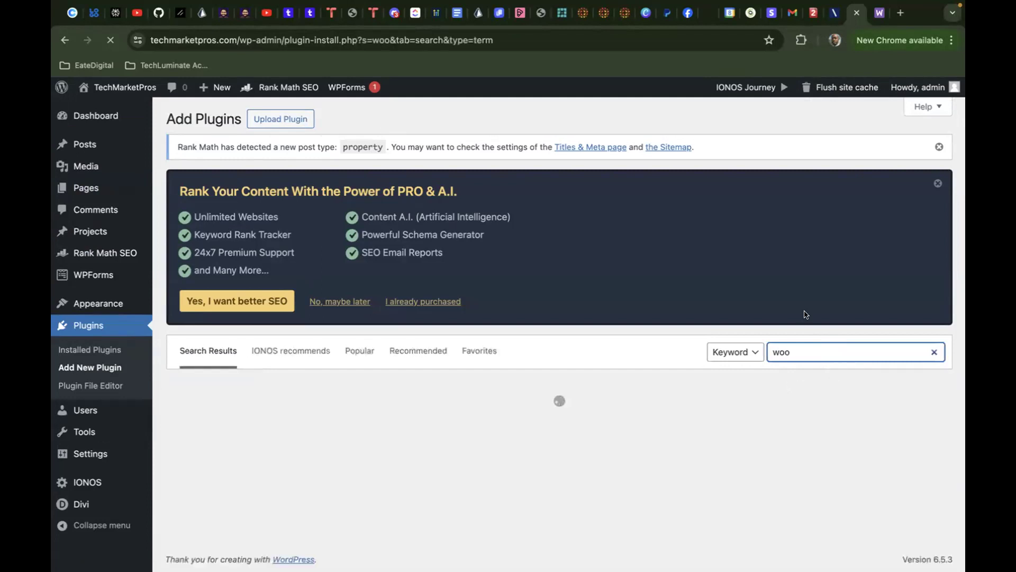
pyautogui.write('comerce')
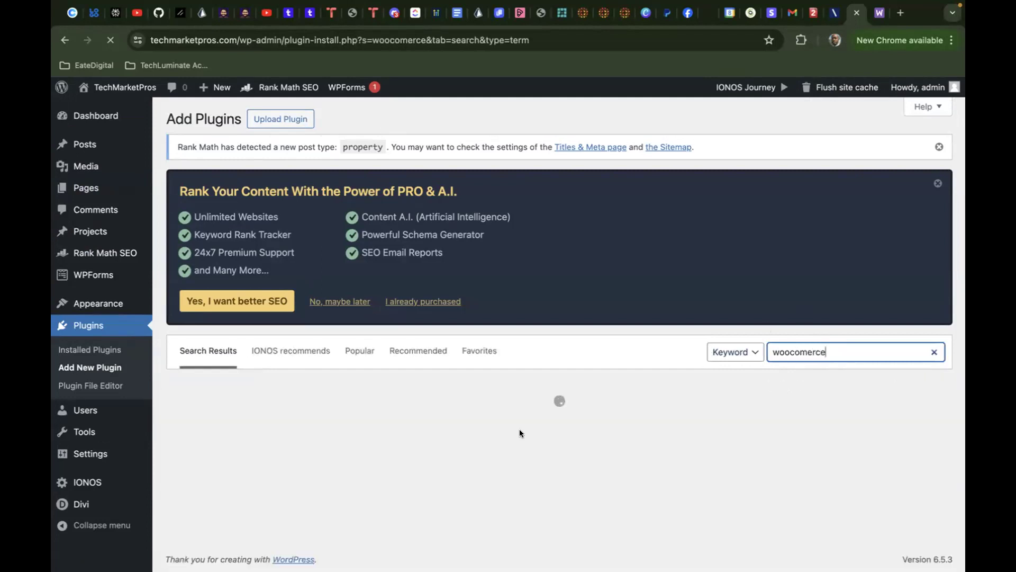
pyautogui.scroll(-6, 496, 433)
pyautogui.scroll(6, 496, 433)
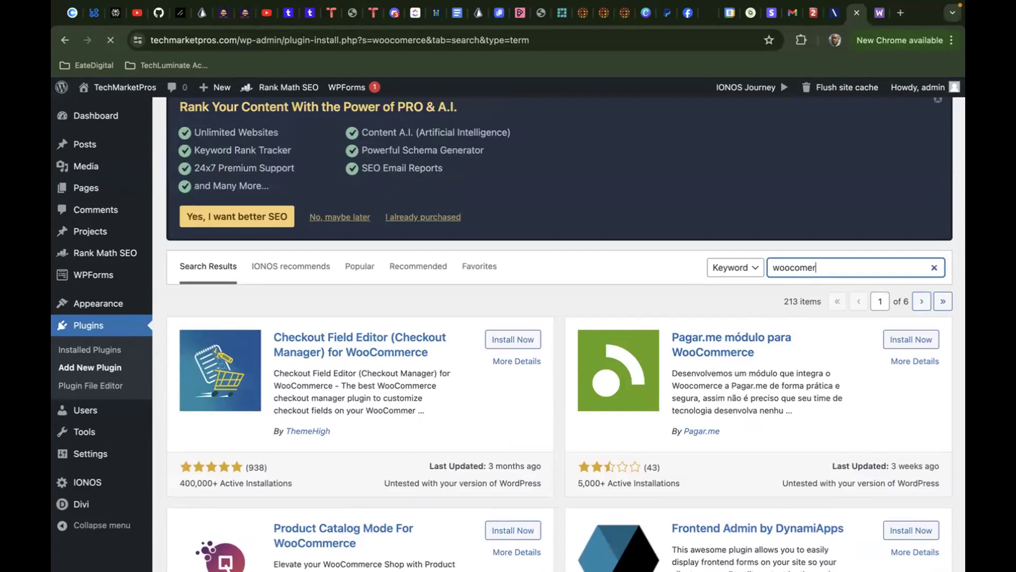
pyautogui.press('BackSpace')
pyautogui.press('BackSpace')
pyautogui.press('BackSpace')
pyautogui.press('BackSpace')
pyautogui.press('BackSpace')
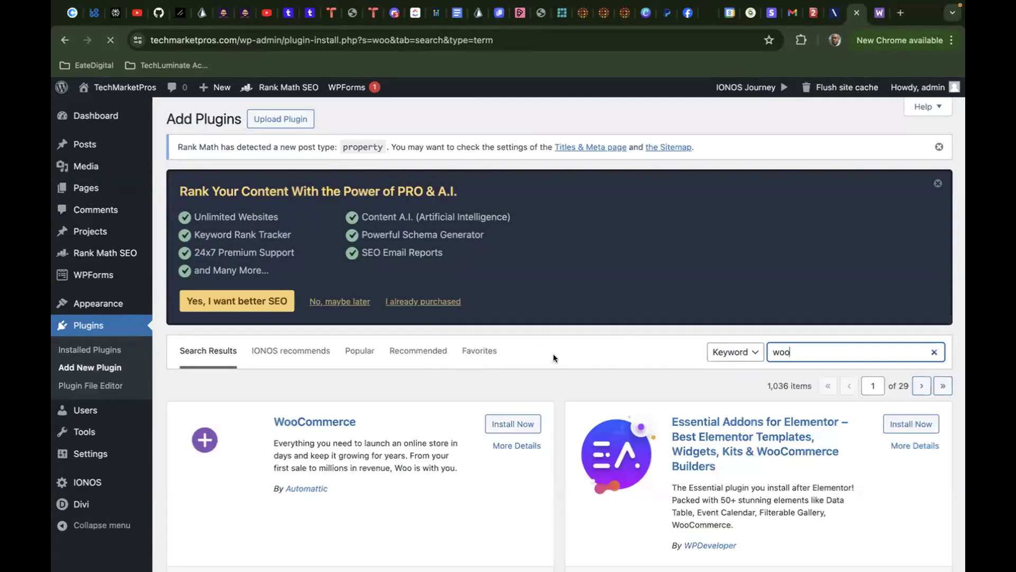
pyautogui.click(501, 421)
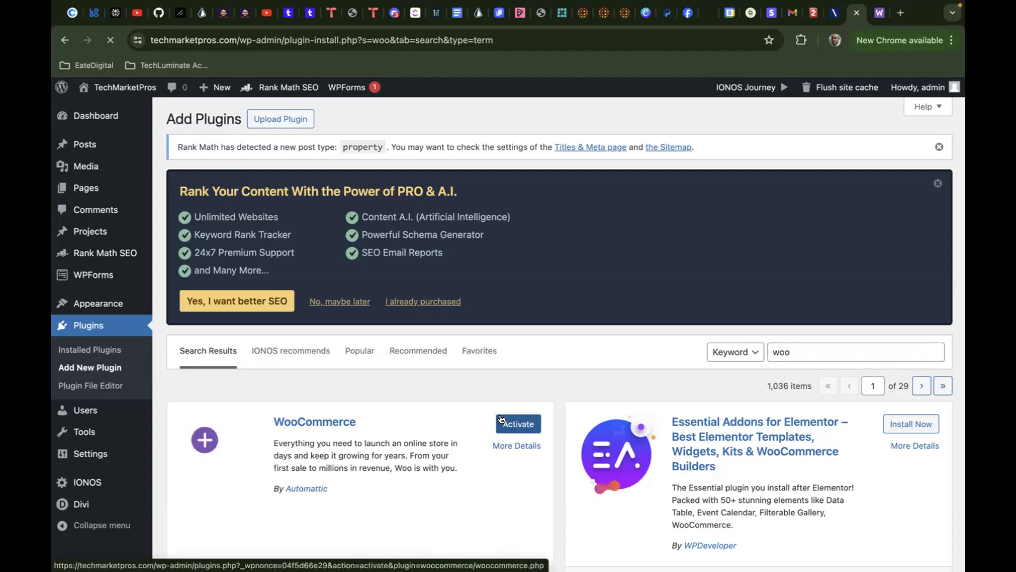
pyautogui.click(501, 420)
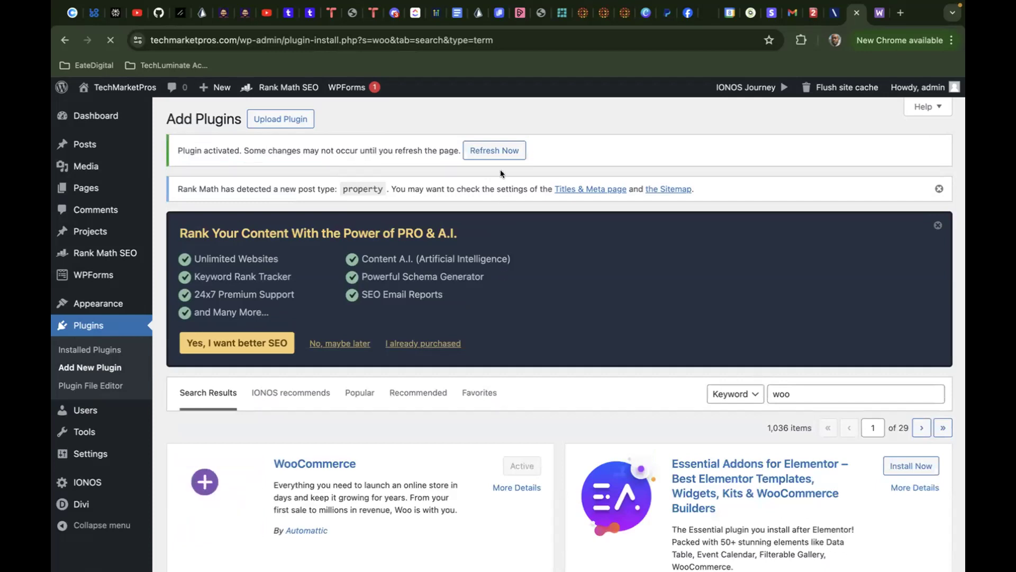
# Start the WooCommerce setup wizard as a new business selling Clothing and accessories
pyautogui.click(496, 154)
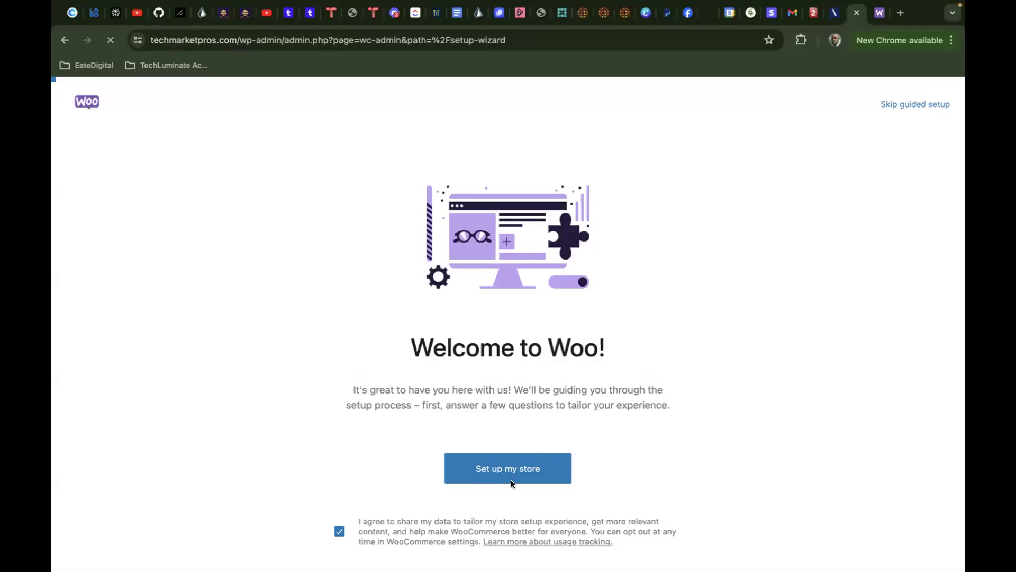
pyautogui.click(538, 465)
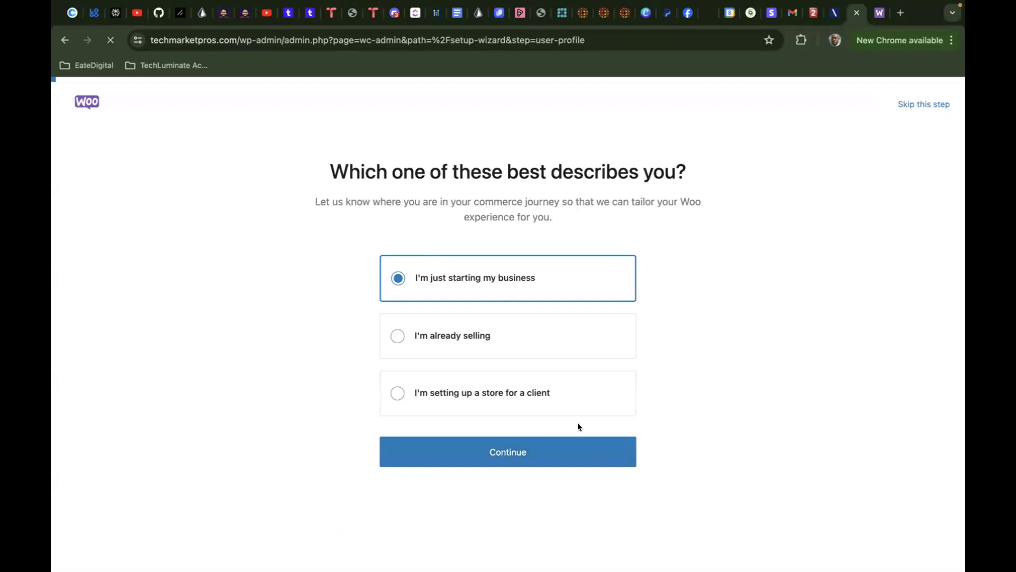
pyautogui.click(580, 449)
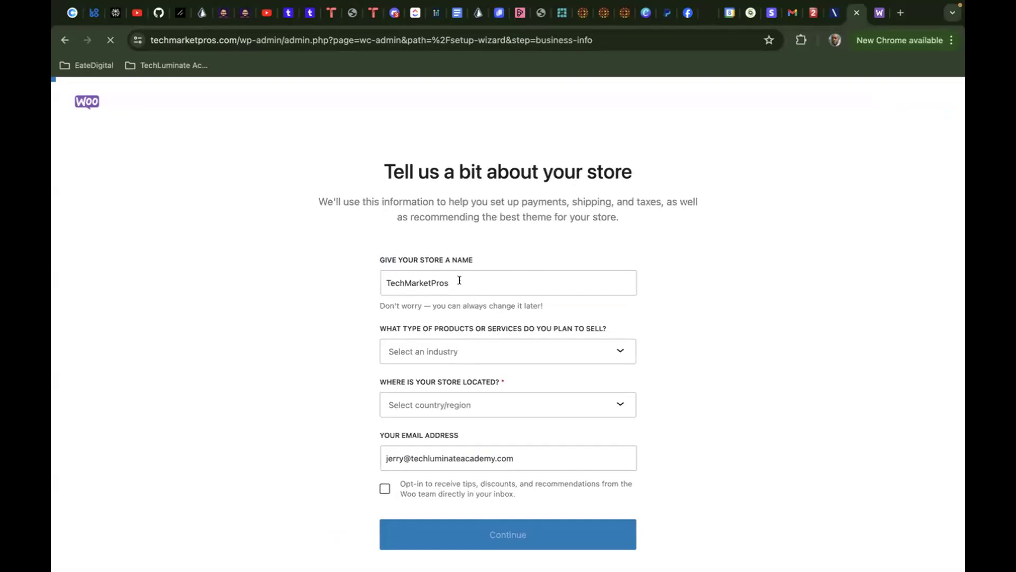
pyautogui.click(443, 357)
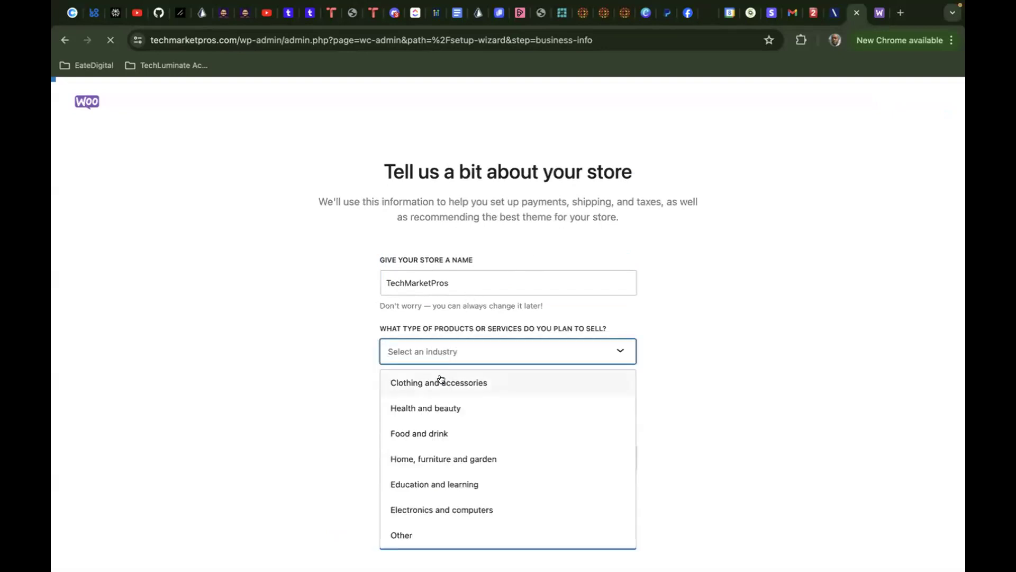
pyautogui.click(440, 381)
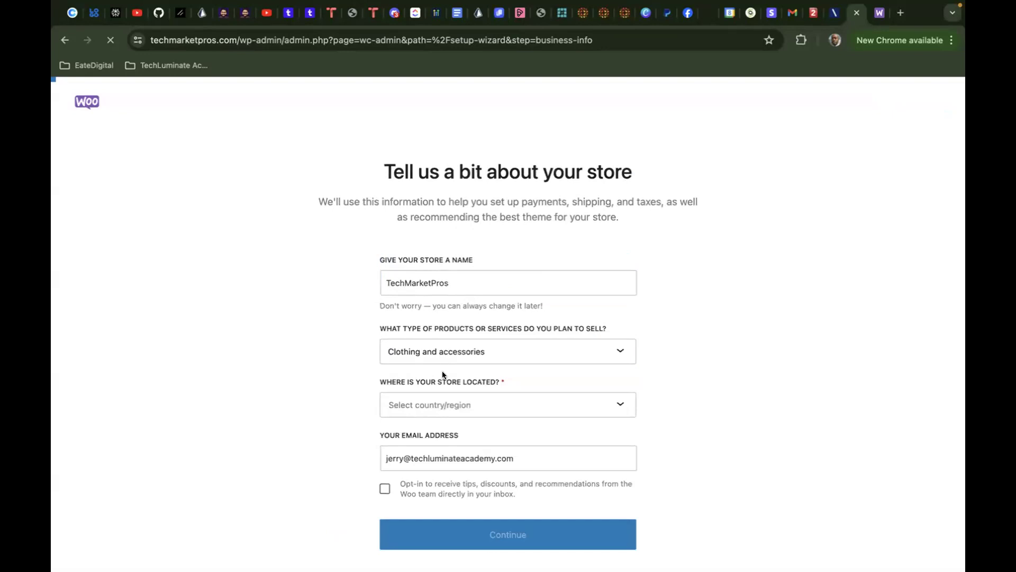
# Set the store location to United States (US) — Illinois, opt in to Woo tips, and continue
pyautogui.click(437, 405)
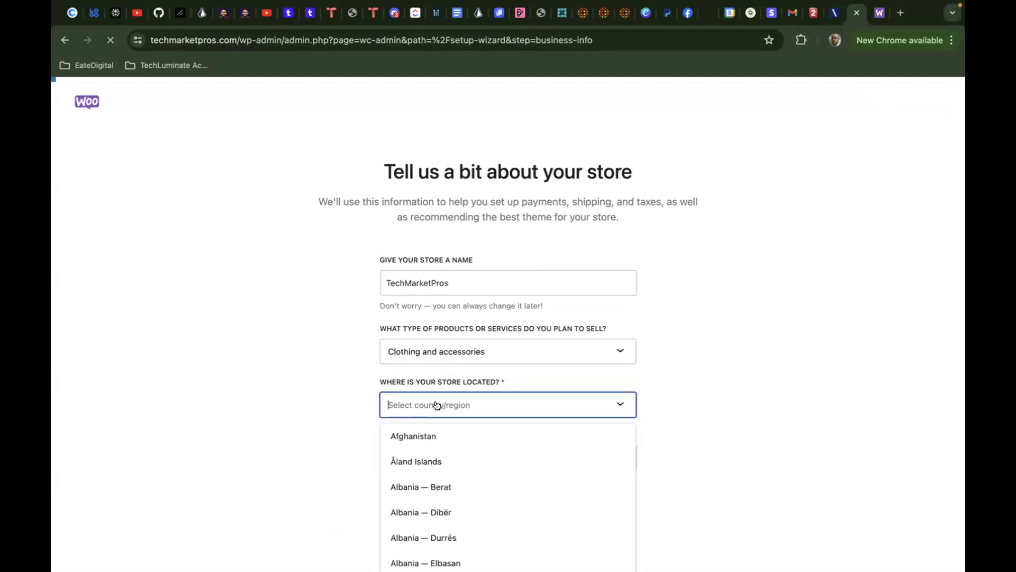
pyautogui.write('unite')
pyautogui.scroll(-1, 452, 505)
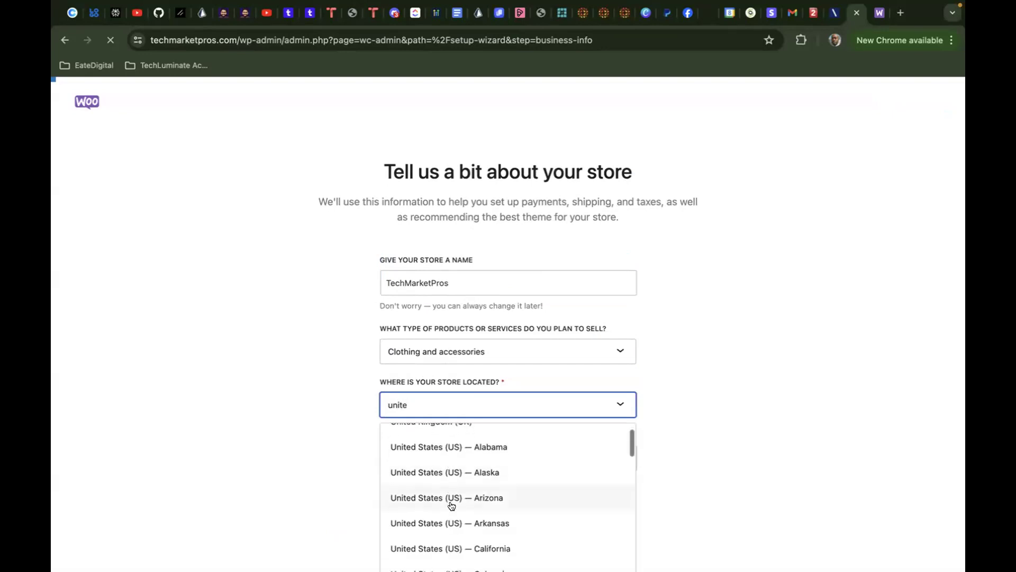
pyautogui.write('d')
pyautogui.scroll(-5, 475, 483)
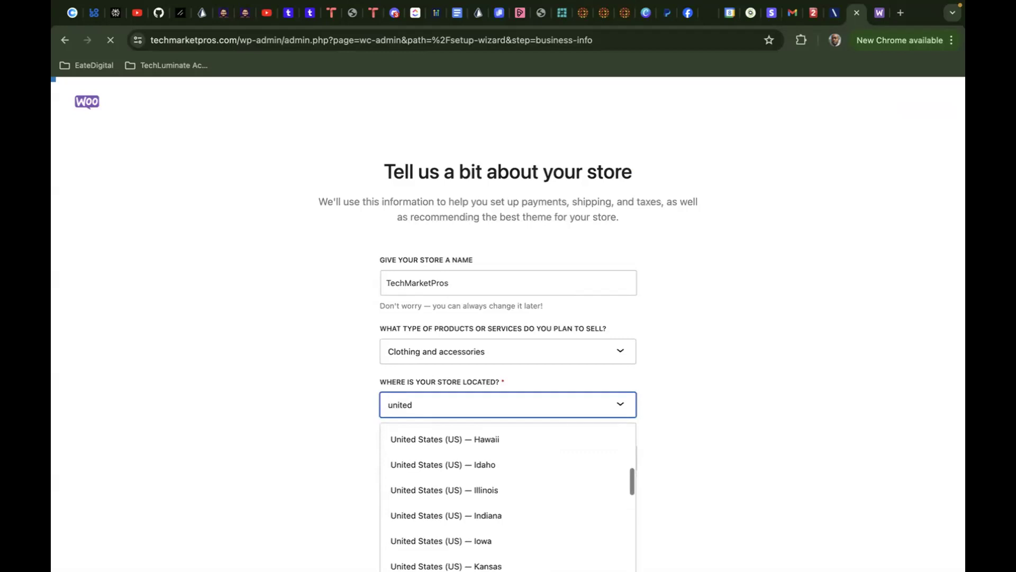
pyautogui.click(475, 489)
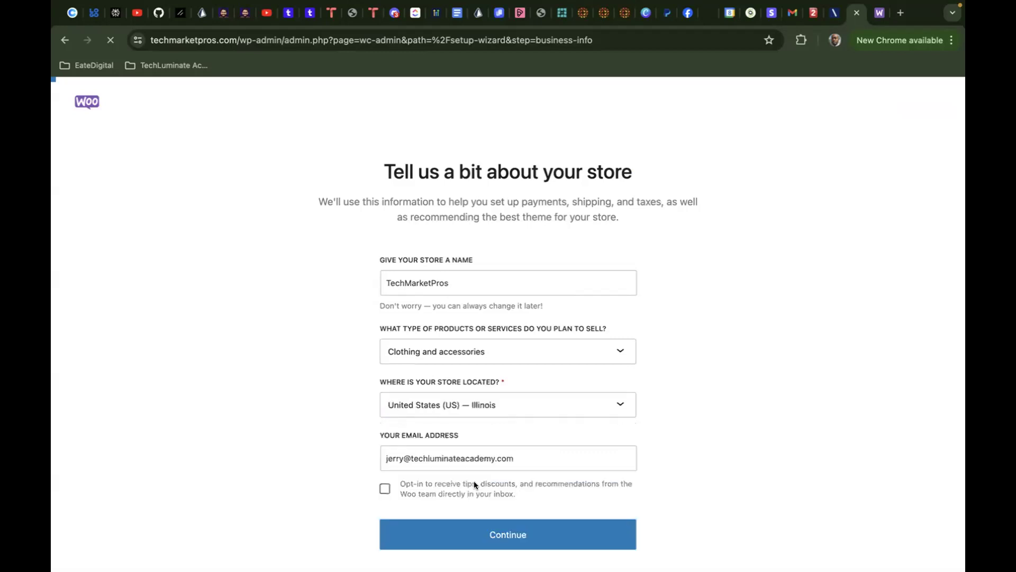
pyautogui.click(384, 488)
pyautogui.click(471, 524)
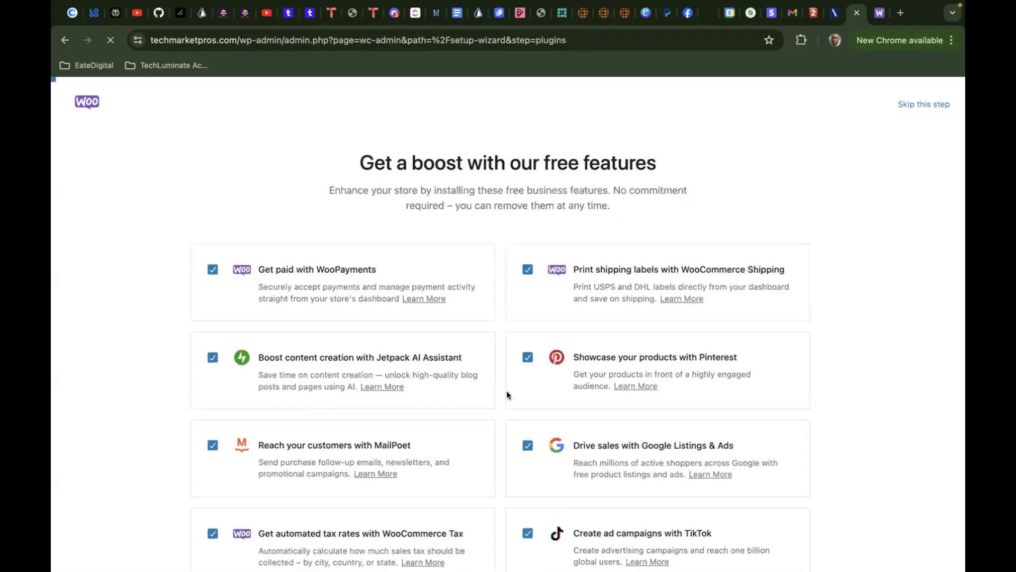
# Deselect TikTok, Google Listings & Ads, Pinterest, WooCommerce Shipping and Jetpack AI Assistant, then continue
pyautogui.scroll(-3, 506, 395)
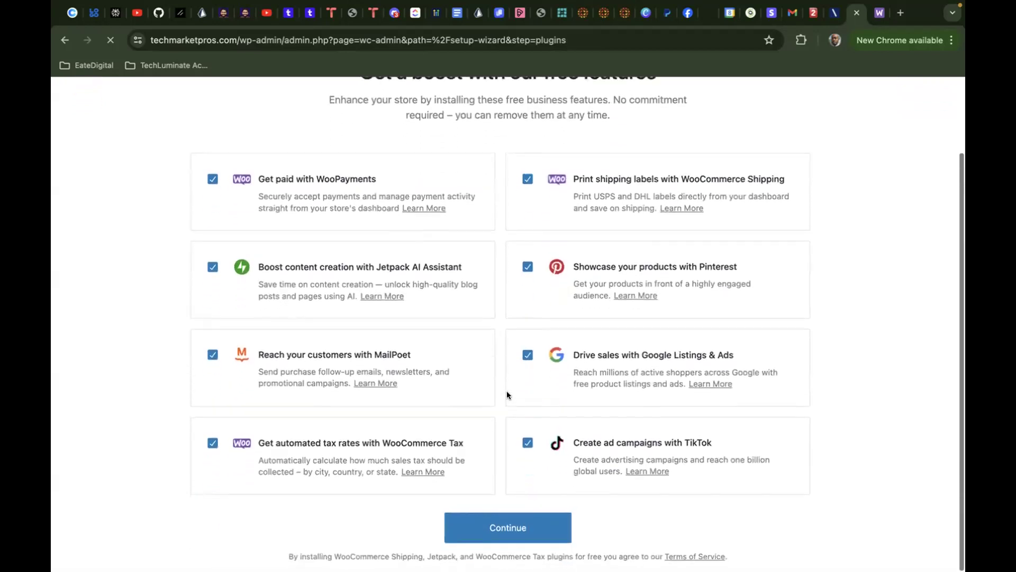
pyautogui.scroll(1, 459, 336)
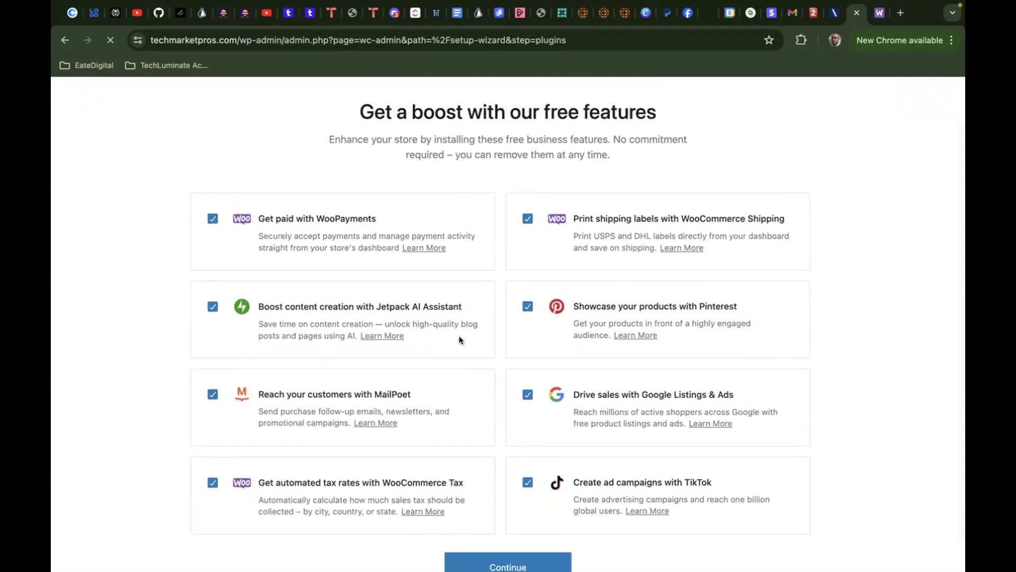
pyautogui.scroll(-1, 459, 335)
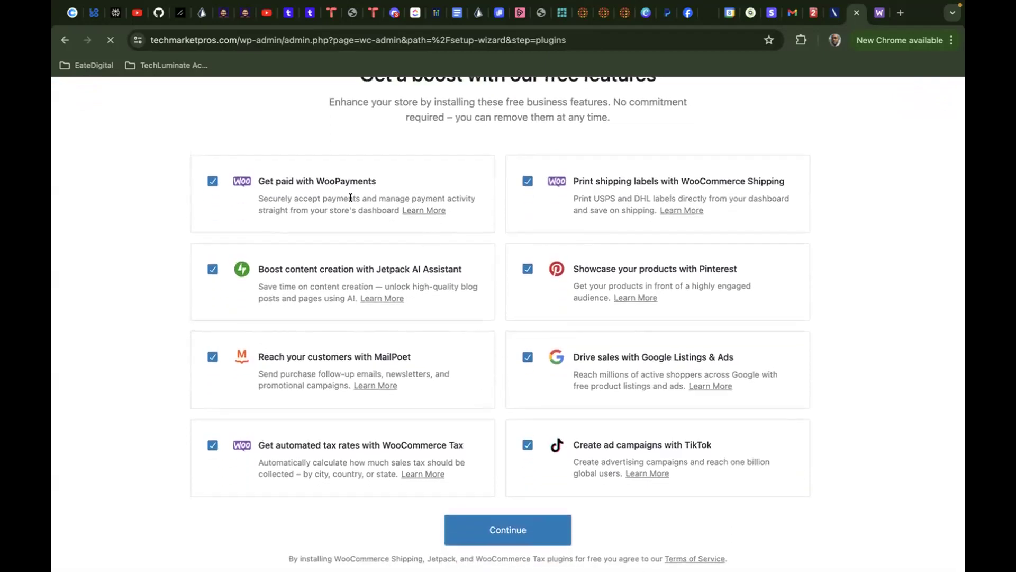
pyautogui.click(527, 445)
pyautogui.click(528, 357)
pyautogui.click(528, 268)
pyautogui.click(527, 181)
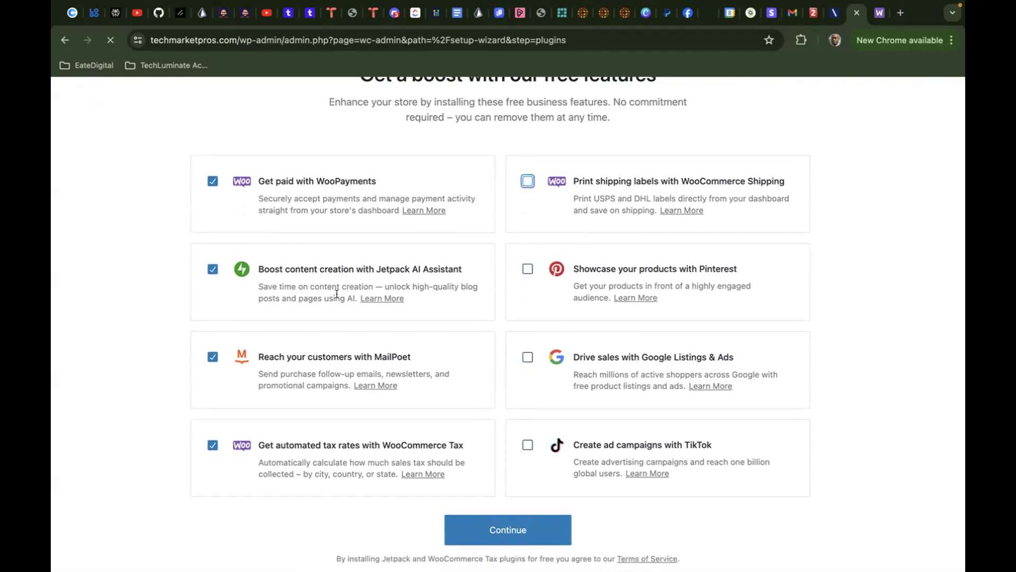
pyautogui.click(213, 269)
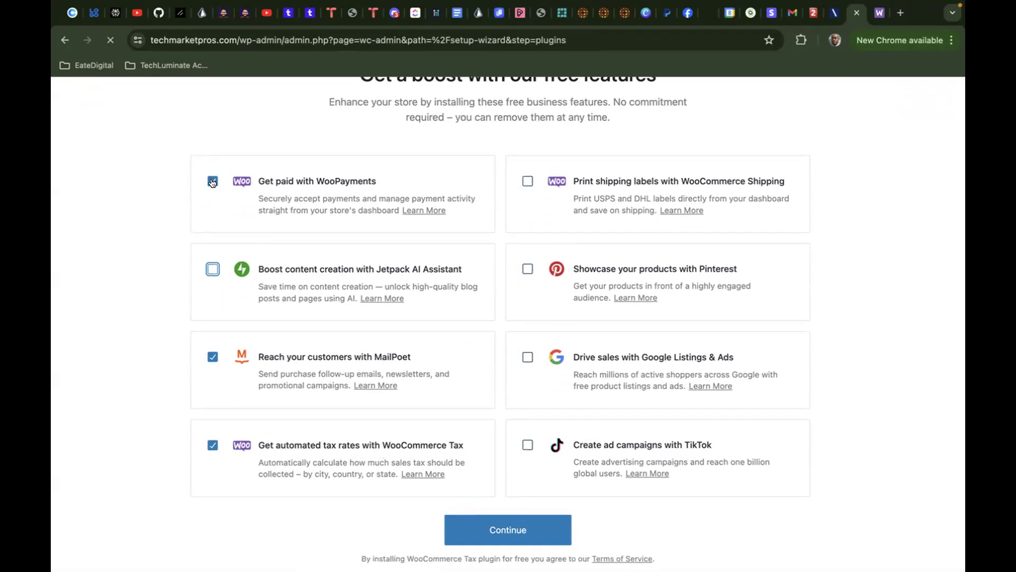
pyautogui.click(494, 529)
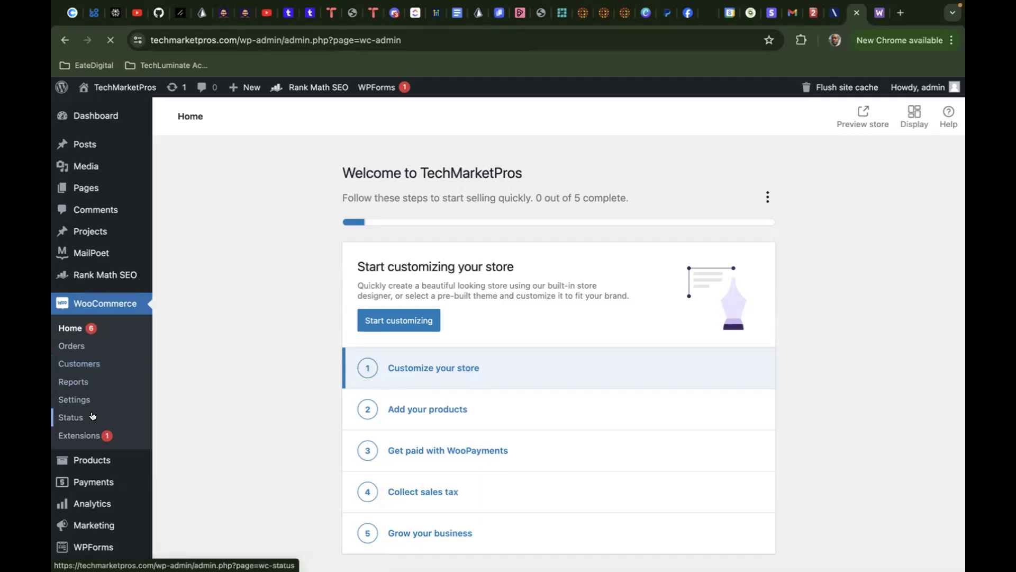
# Scroll through the WooPayments welcome page and its WordPress.com account requirement
pyautogui.scroll(-2, 93, 416)
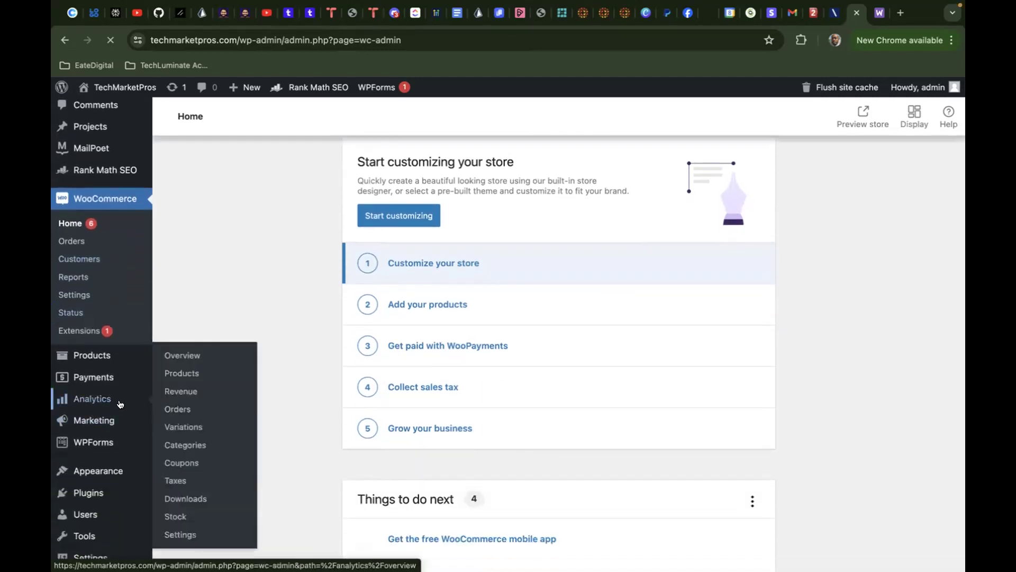
pyautogui.moveTo(111, 490)
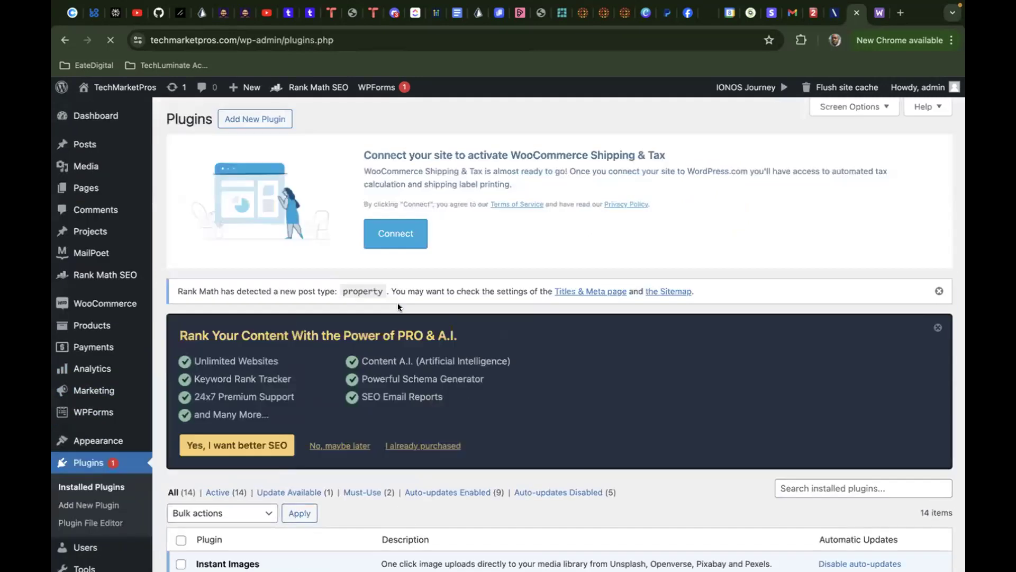
pyautogui.scroll(-3, 398, 306)
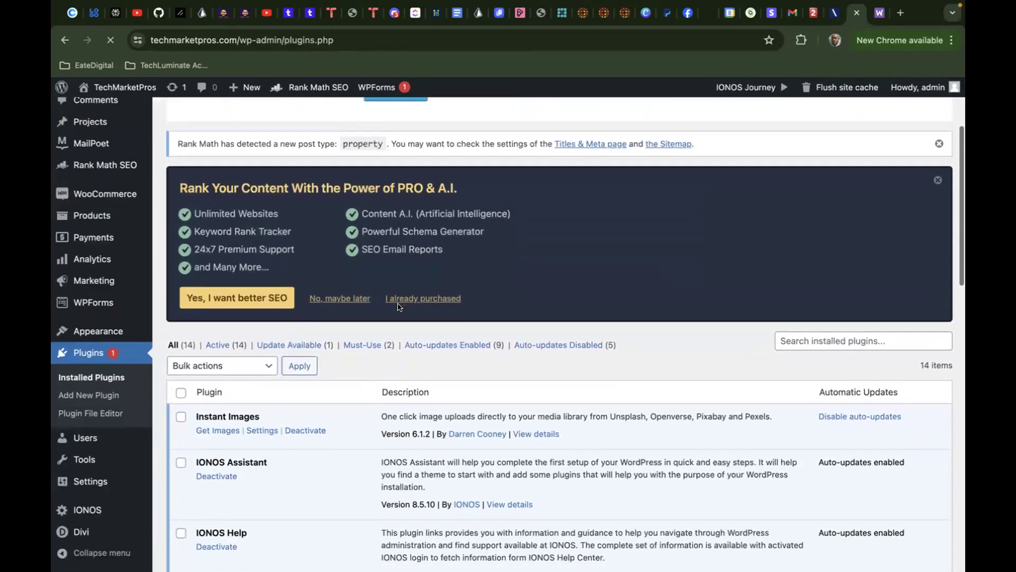
pyautogui.scroll(3, 398, 306)
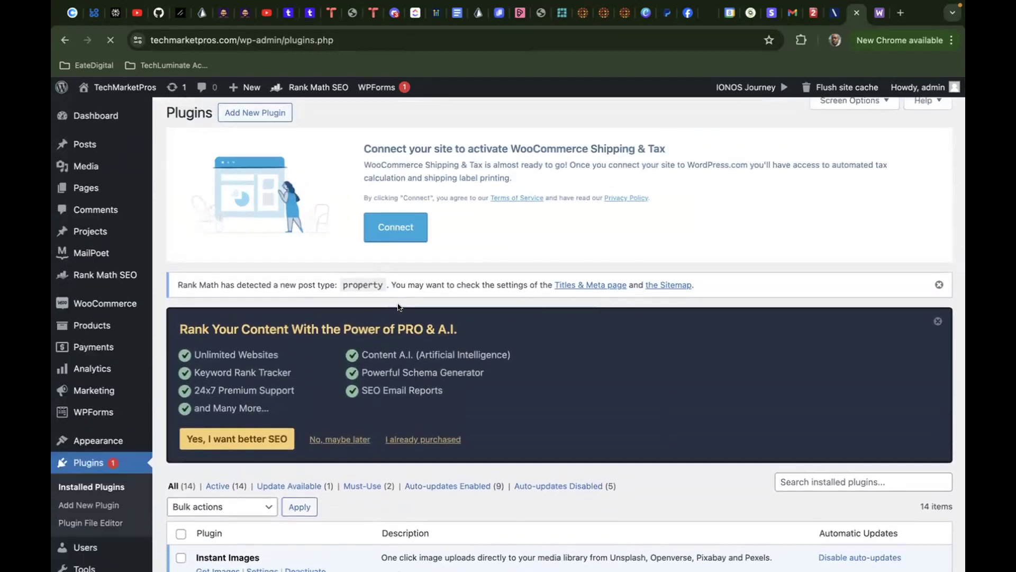
pyautogui.scroll(1, 398, 305)
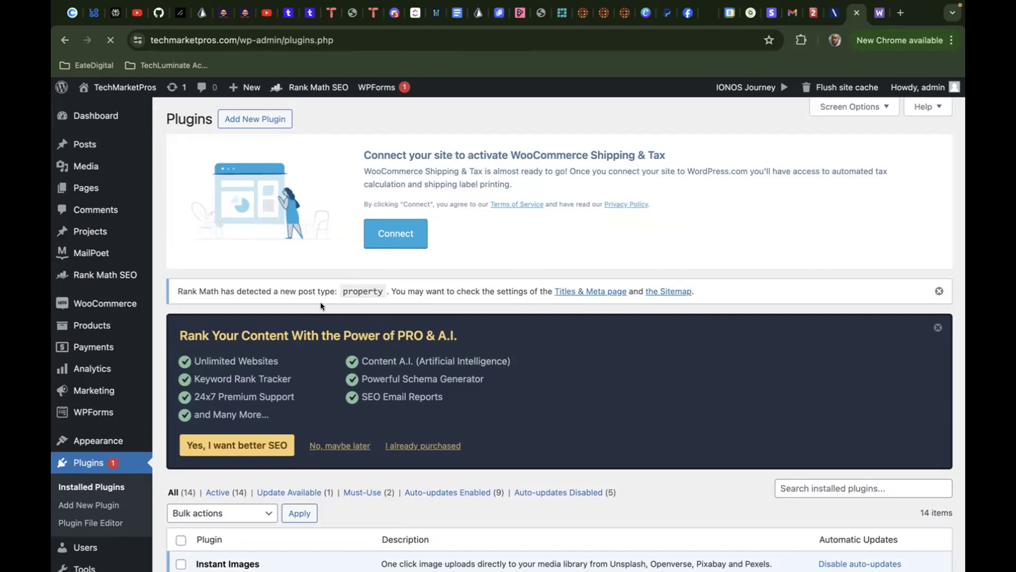
pyautogui.scroll(-2, 320, 303)
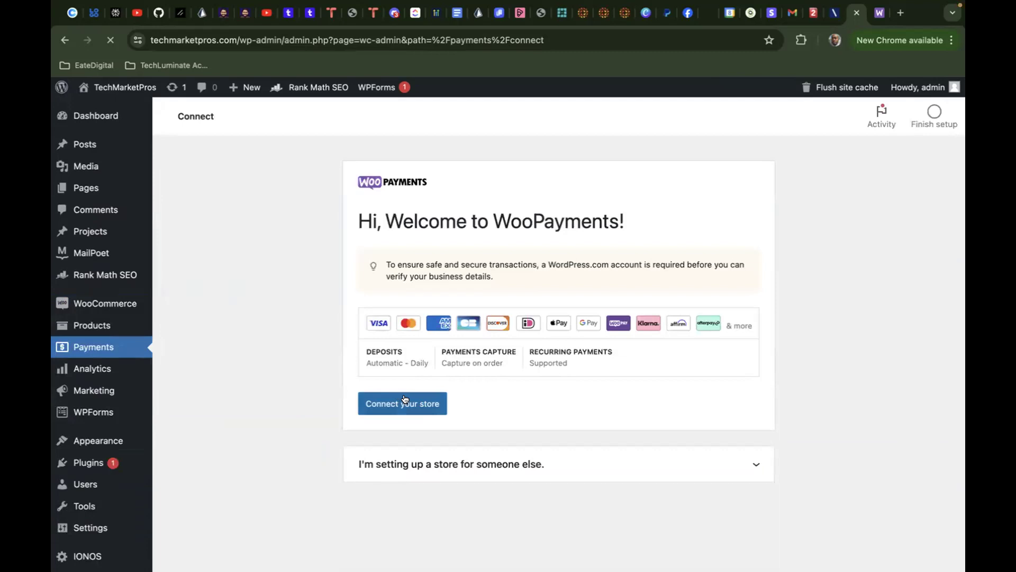
# Open WooCommerce > Settings from the admin sidebar
pyautogui.moveTo(113, 393)
pyautogui.scroll(-1, 113, 392)
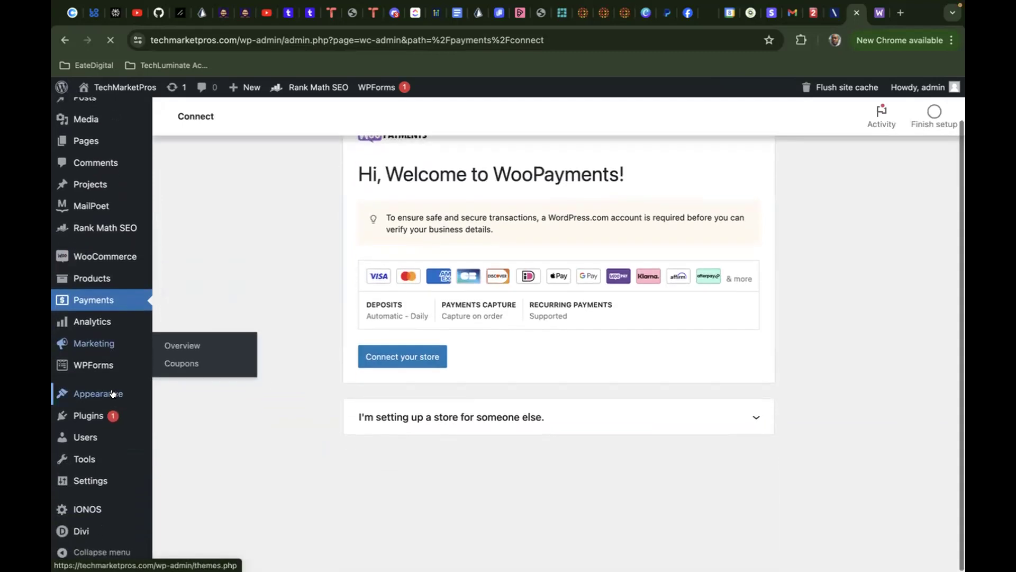
pyautogui.moveTo(115, 356)
pyautogui.scroll(1, 115, 356)
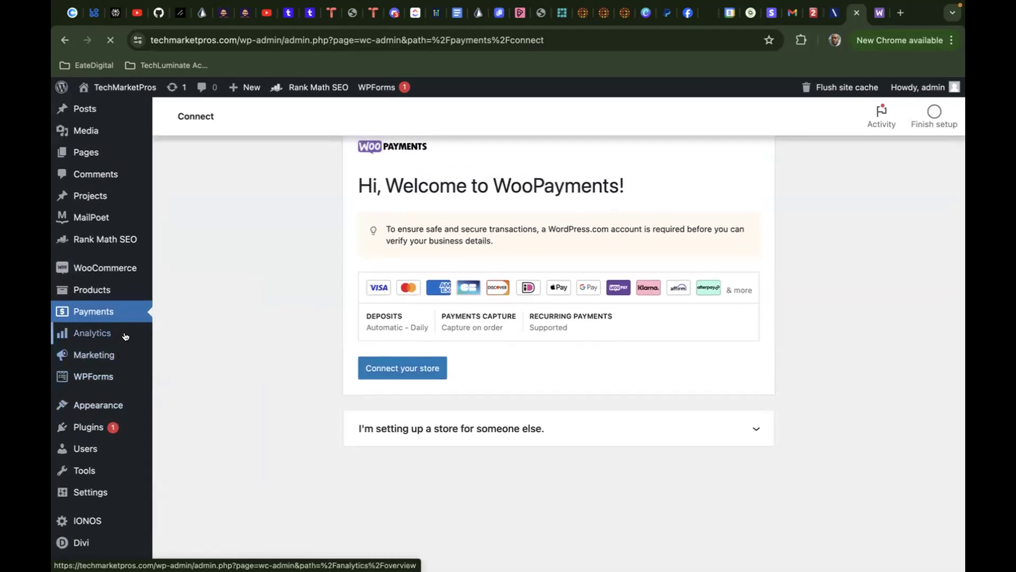
pyautogui.scroll(1, 114, 335)
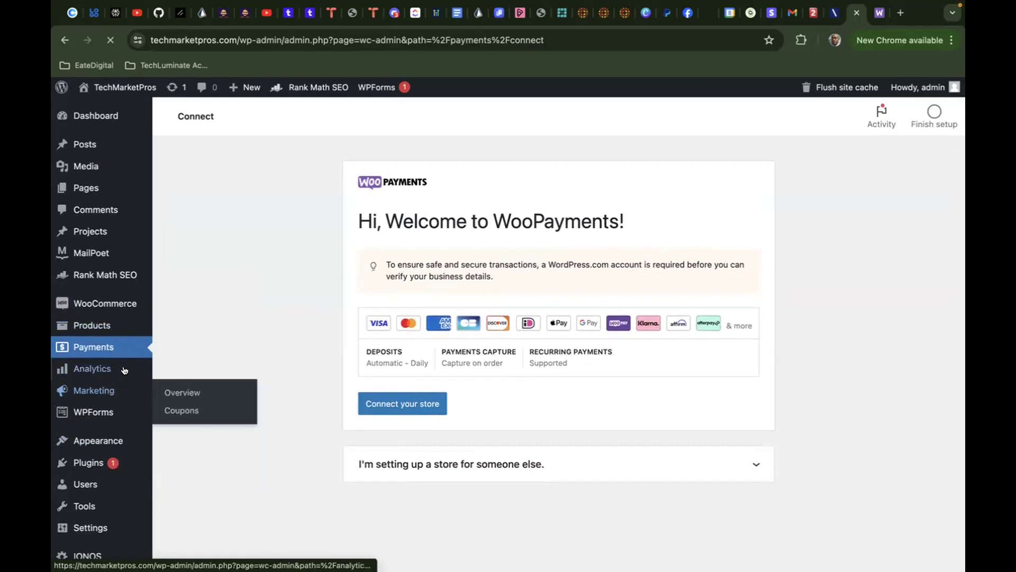
pyautogui.scroll(-1, 125, 368)
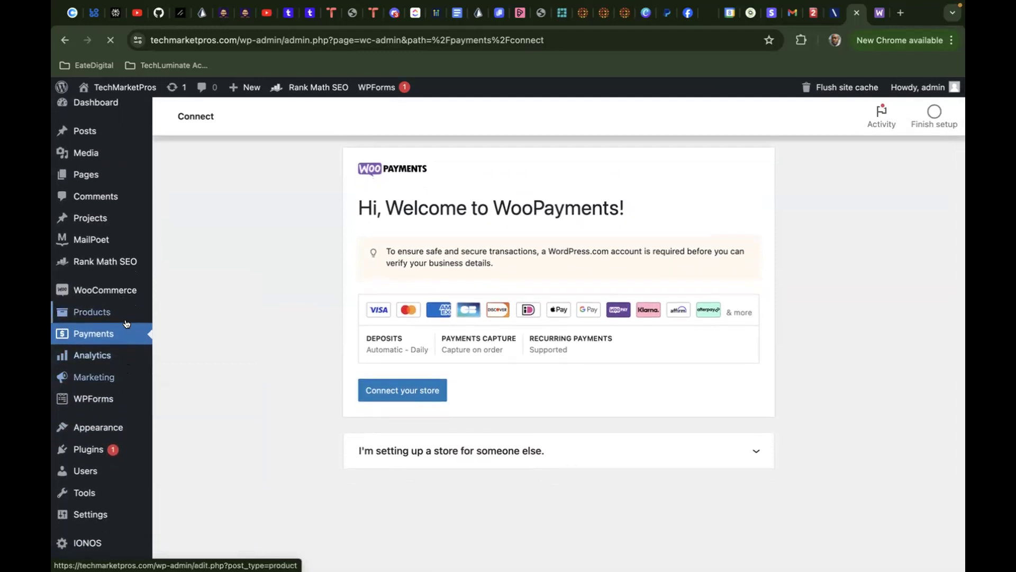
pyautogui.moveTo(127, 295)
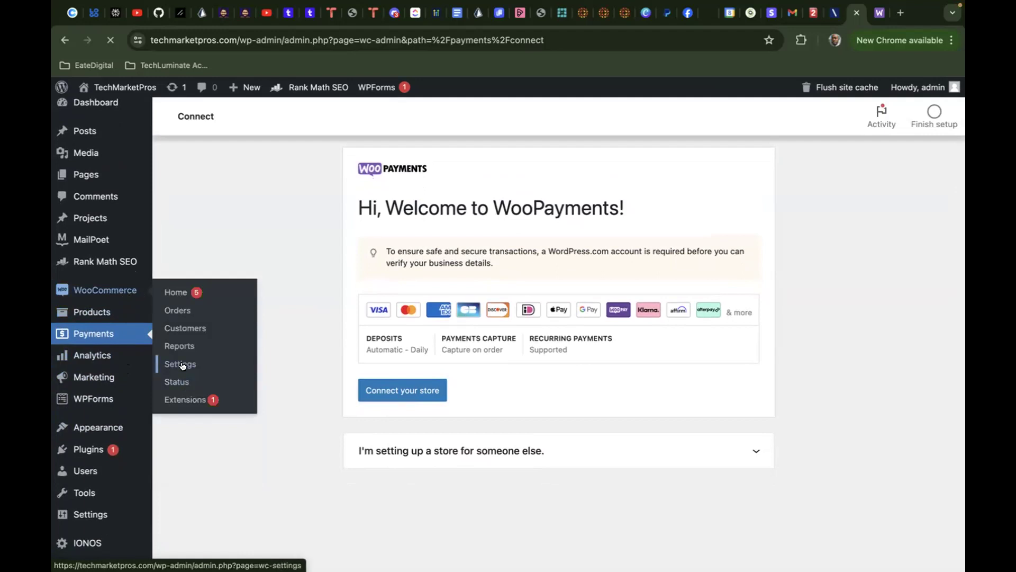
pyautogui.click(182, 365)
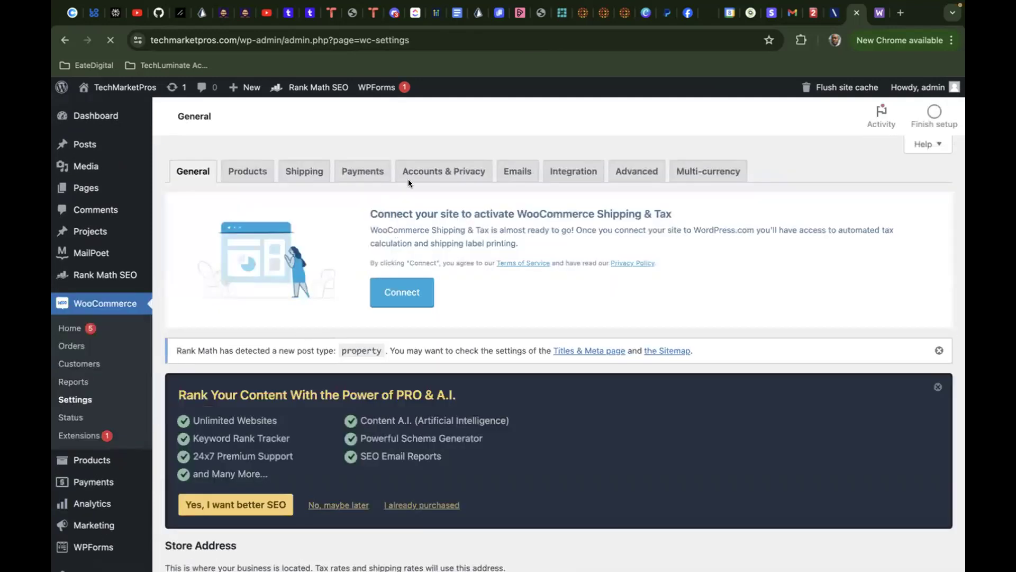
# Check the Payments tab, where all four payment methods are disabled, then go to Add Plugins
pyautogui.click(369, 167)
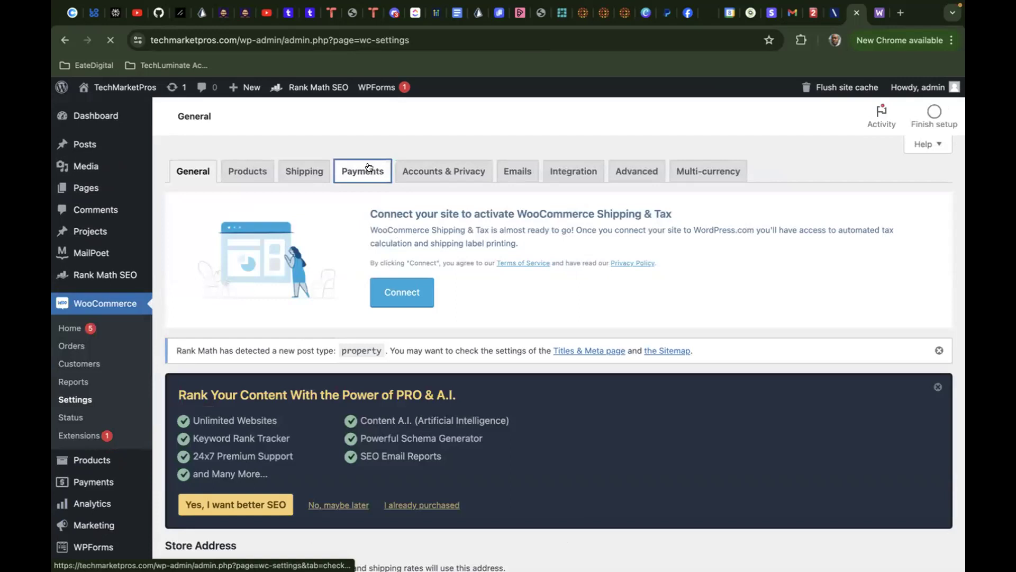
pyautogui.scroll(-1, 420, 286)
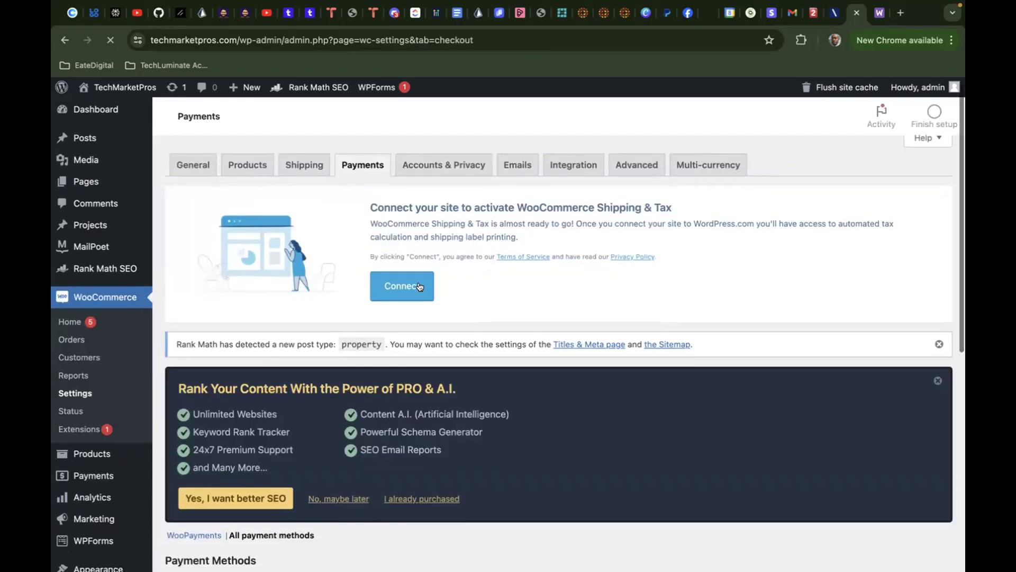
pyautogui.scroll(-10, 421, 286)
pyautogui.scroll(2, 420, 285)
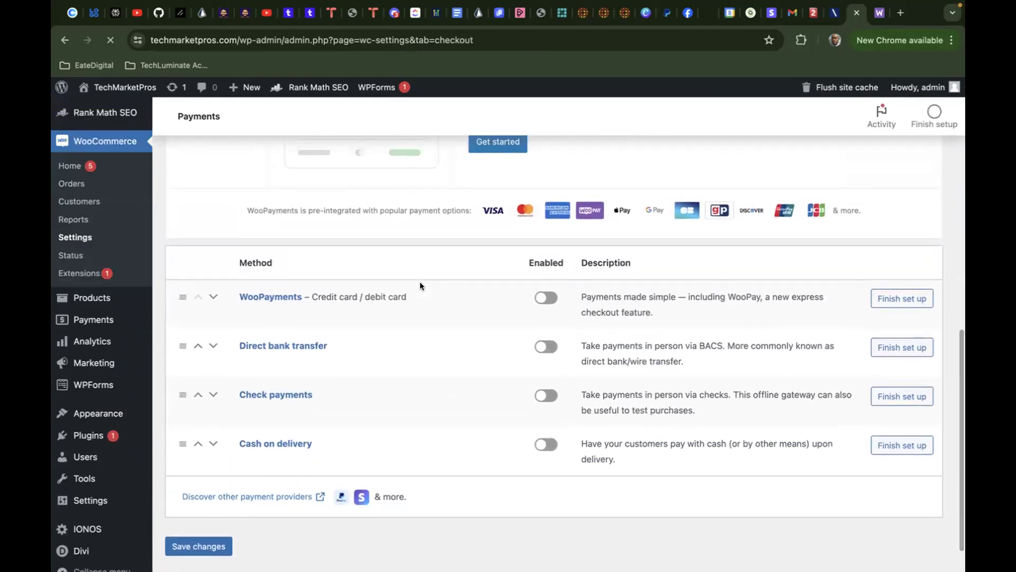
pyautogui.scroll(6, 351, 376)
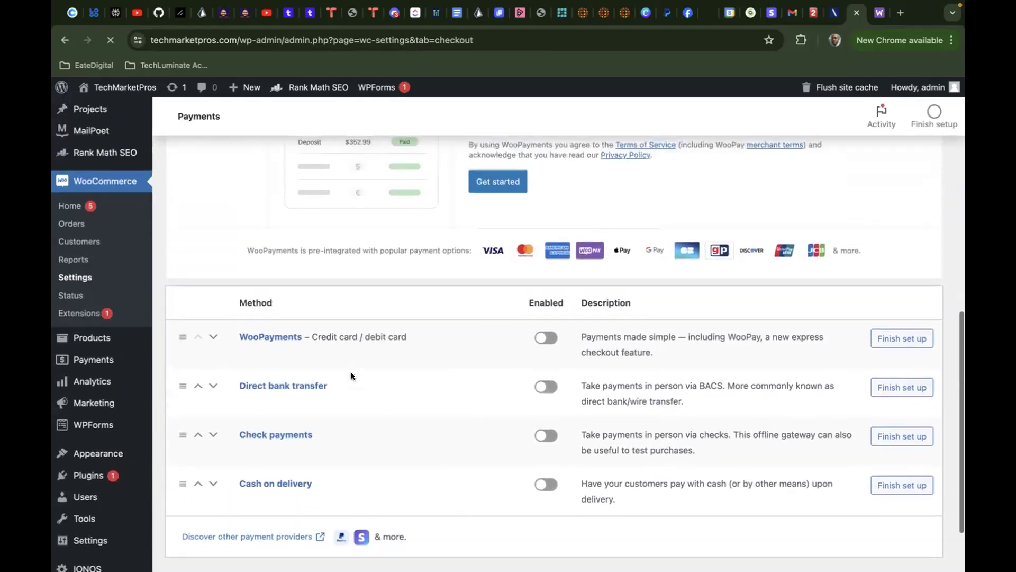
pyautogui.scroll(-3, 352, 375)
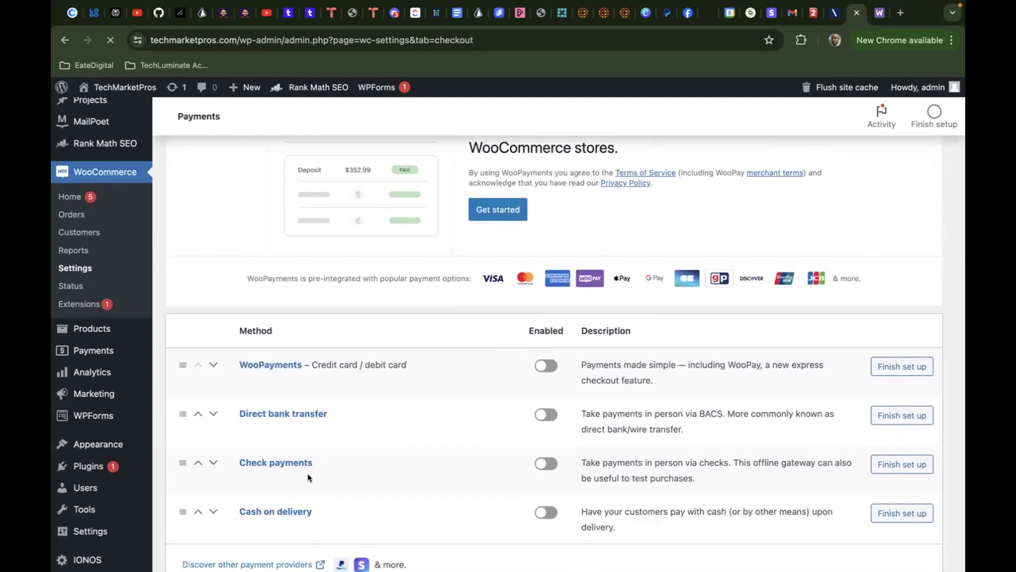
pyautogui.scroll(1, 84, 374)
pyautogui.scroll(-5, 83, 375)
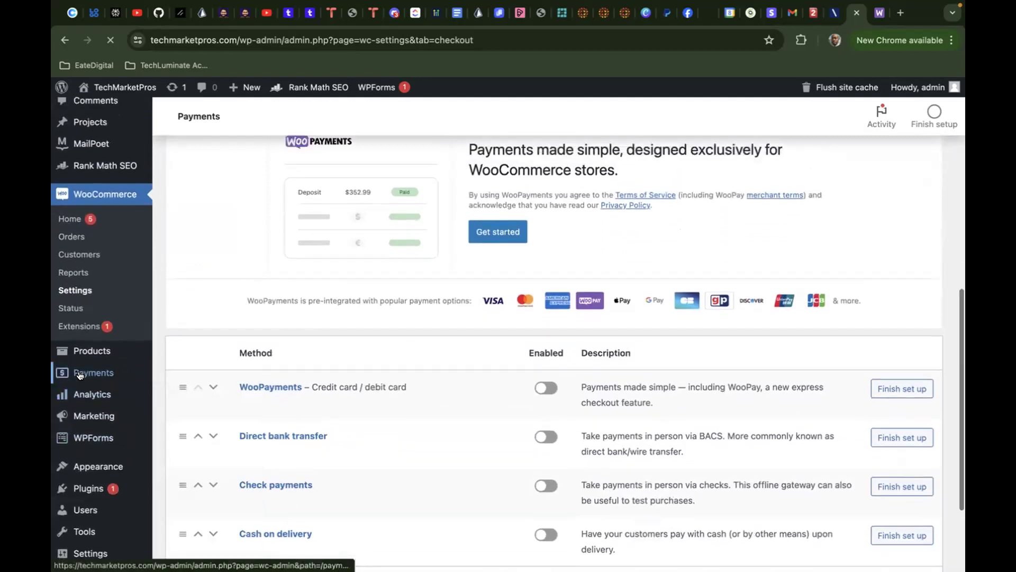
pyautogui.moveTo(87, 416)
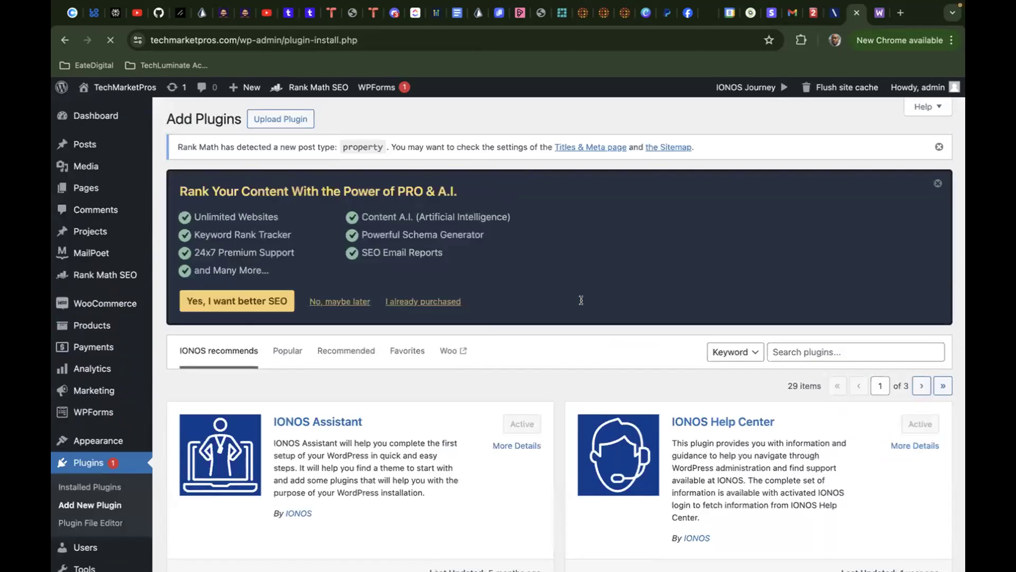
# Search plugins for 'stripe woocomerce', then trim the query to just 'stripe'
pyautogui.click(800, 347)
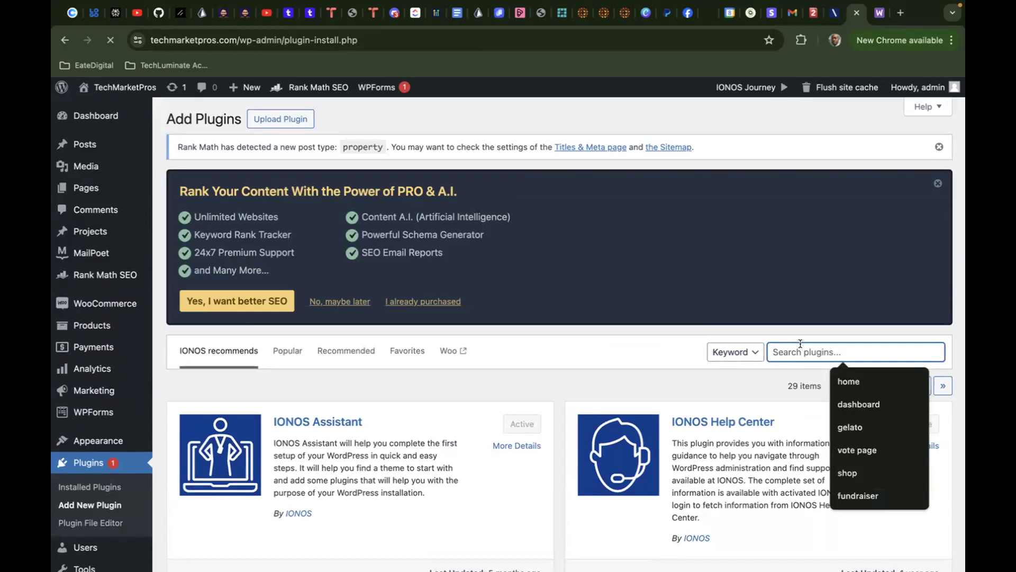
pyautogui.write('stripe woocomerce')
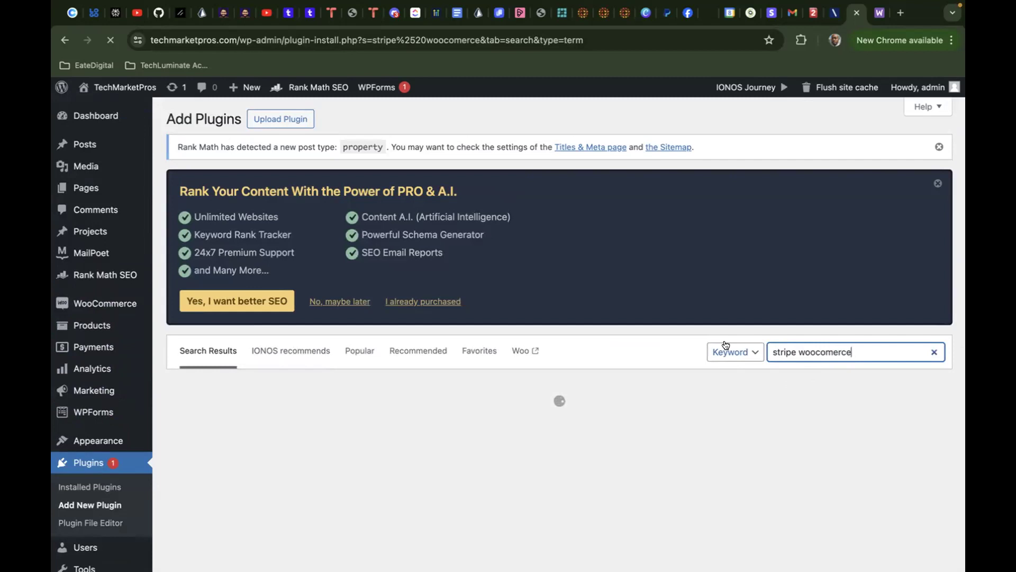
pyautogui.scroll(-4, 661, 360)
pyautogui.scroll(-10, 661, 360)
pyautogui.scroll(15, 661, 360)
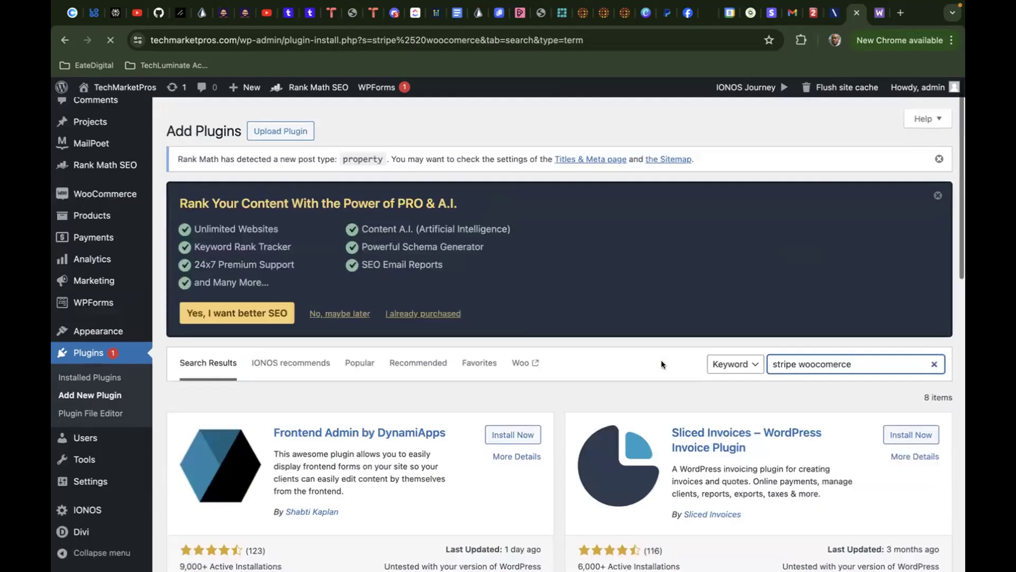
pyautogui.scroll(-1, 662, 364)
pyautogui.moveTo(851, 352); pyautogui.dragTo(790, 352)
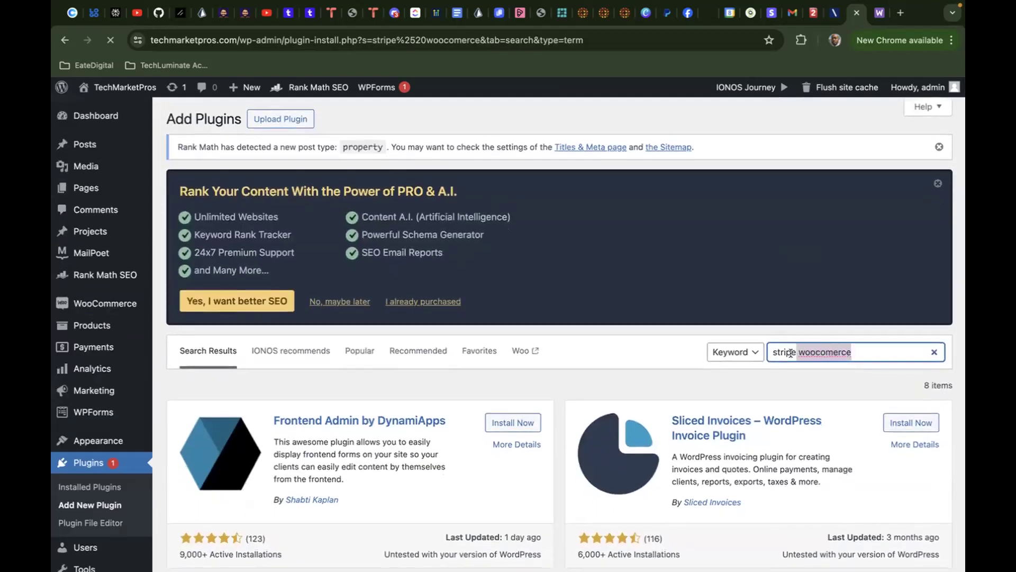
pyautogui.press('BackSpace')
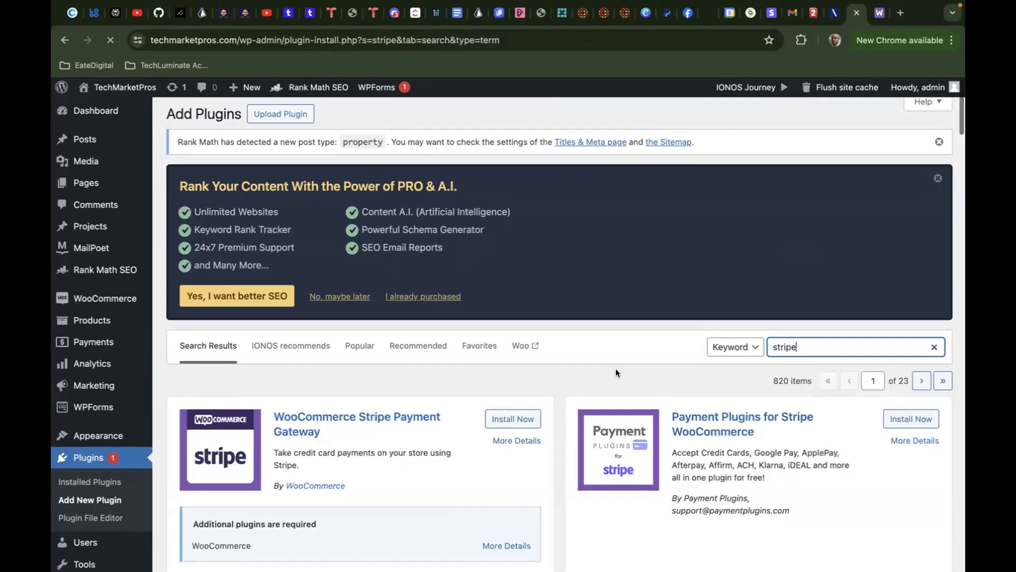
# Browse the 820 stripe results, including WooCommerce Stripe Payment Gateway
pyautogui.scroll(-5, 616, 372)
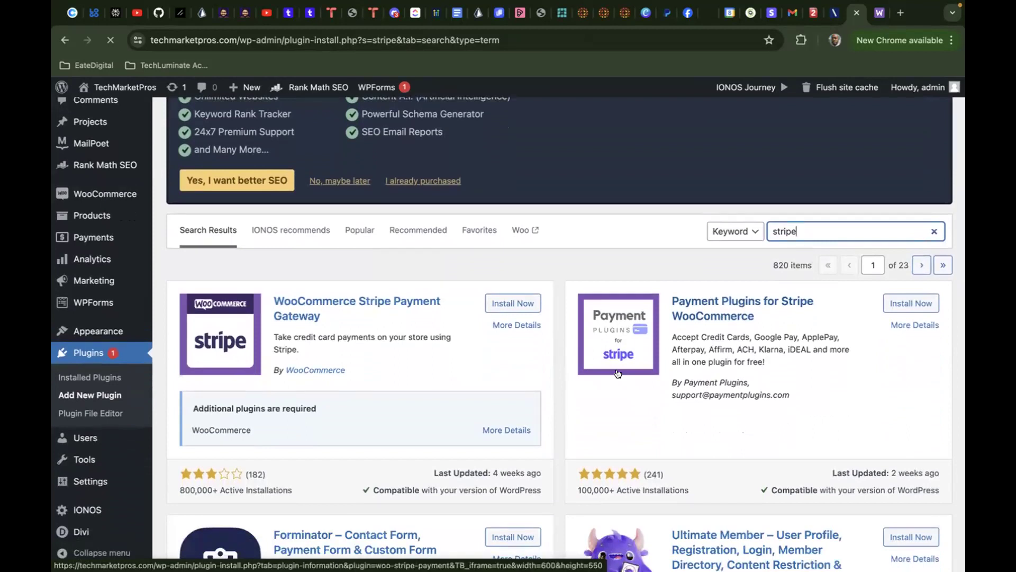
pyautogui.scroll(2, 617, 373)
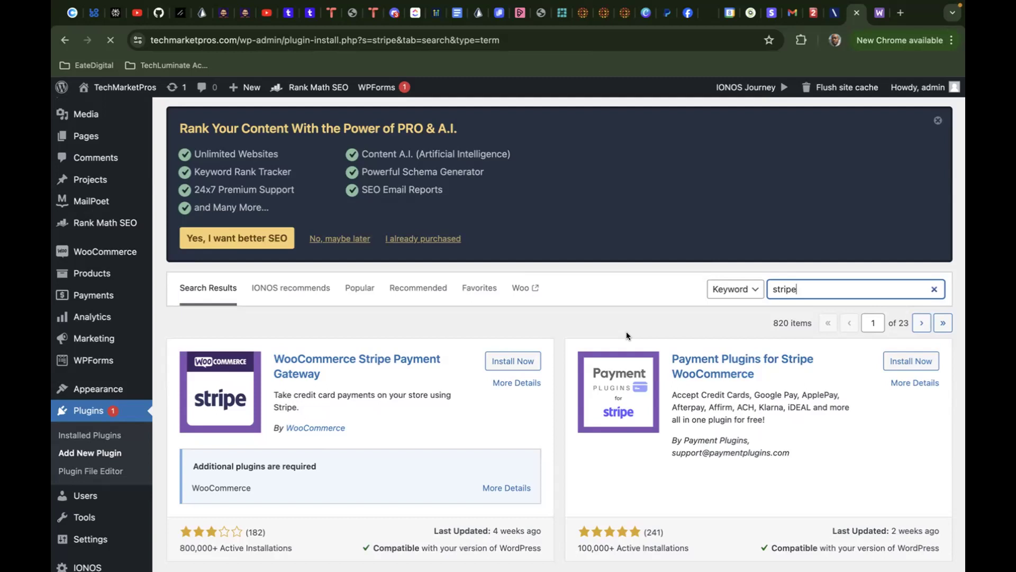
pyautogui.scroll(-3, 626, 331)
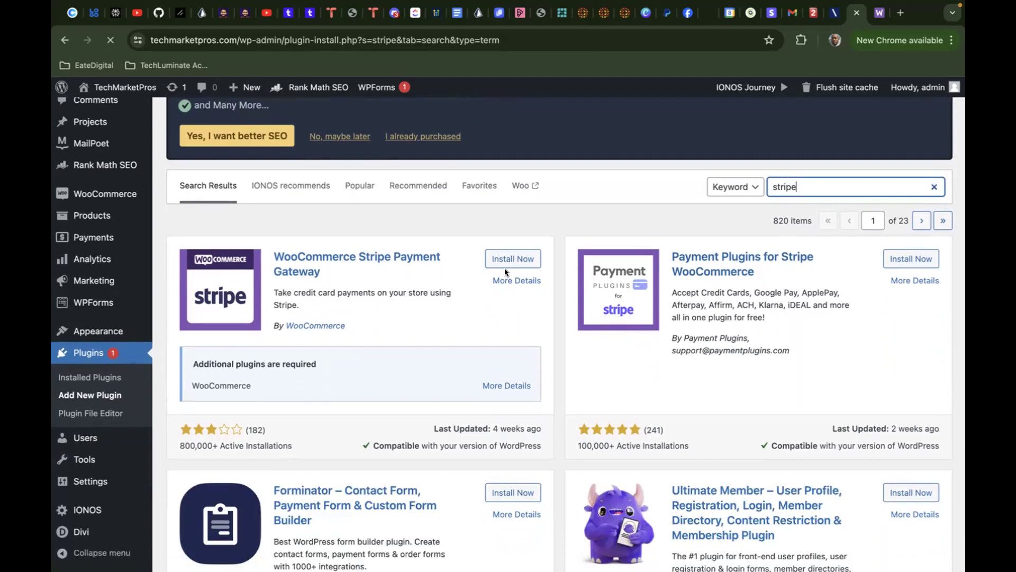
pyautogui.scroll(-2, 505, 270)
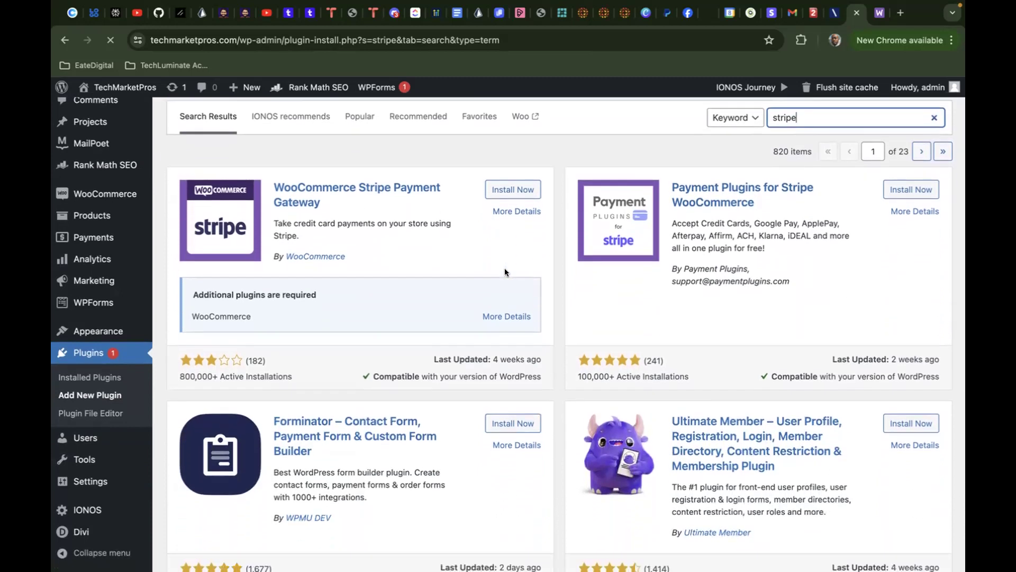
pyautogui.scroll(-5, 504, 269)
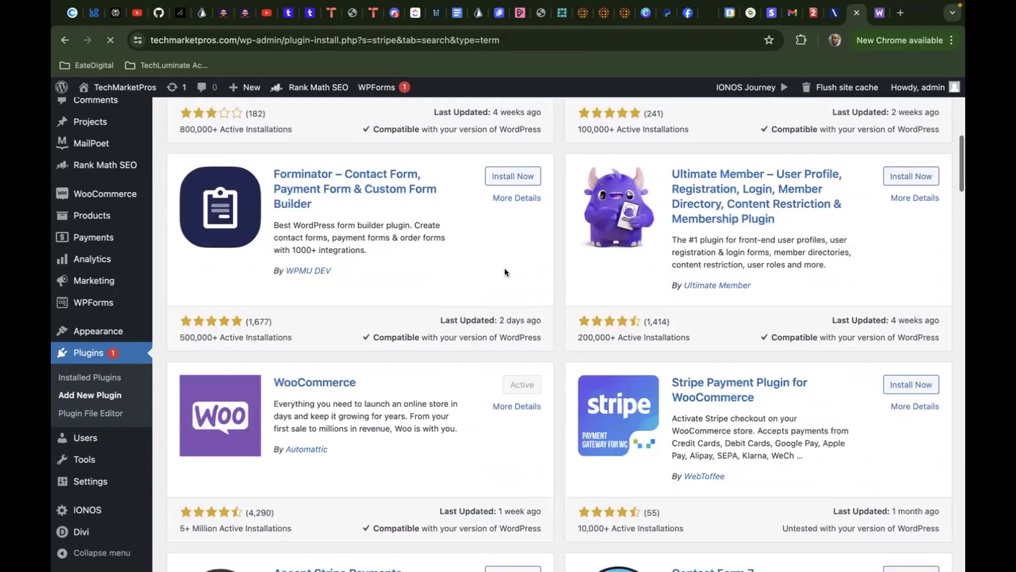
pyautogui.scroll(3, 504, 271)
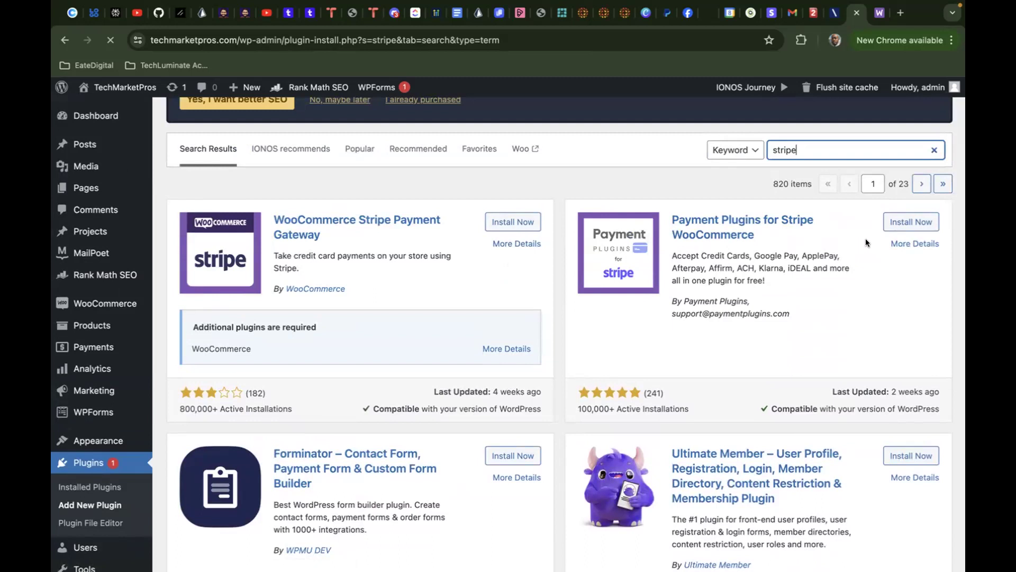
# Install and activate Payment Plugins for Stripe WooCommerce, then open WooCommerce > Stripe by Payment Plugins
pyautogui.click(910, 223)
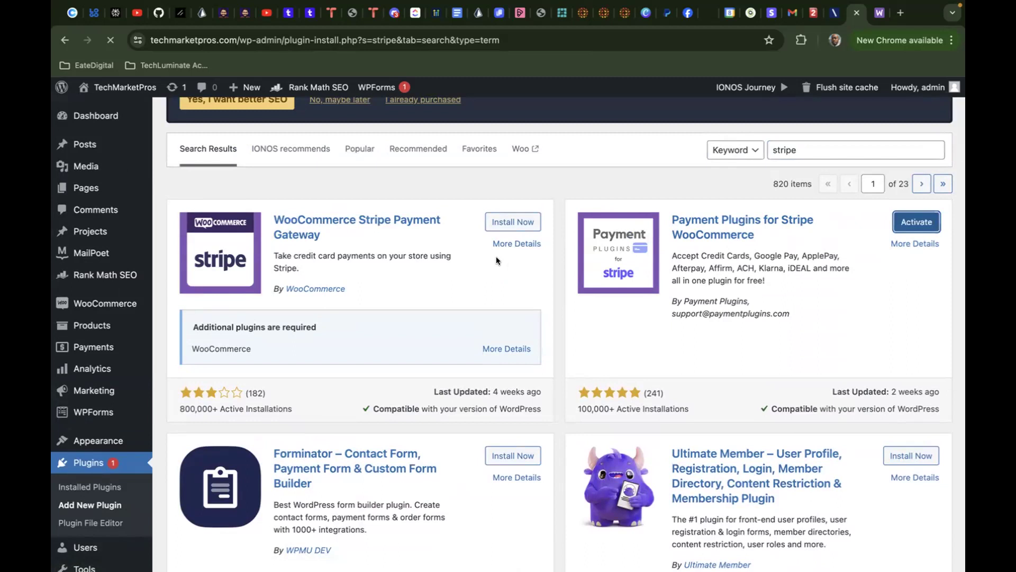
pyautogui.click(906, 223)
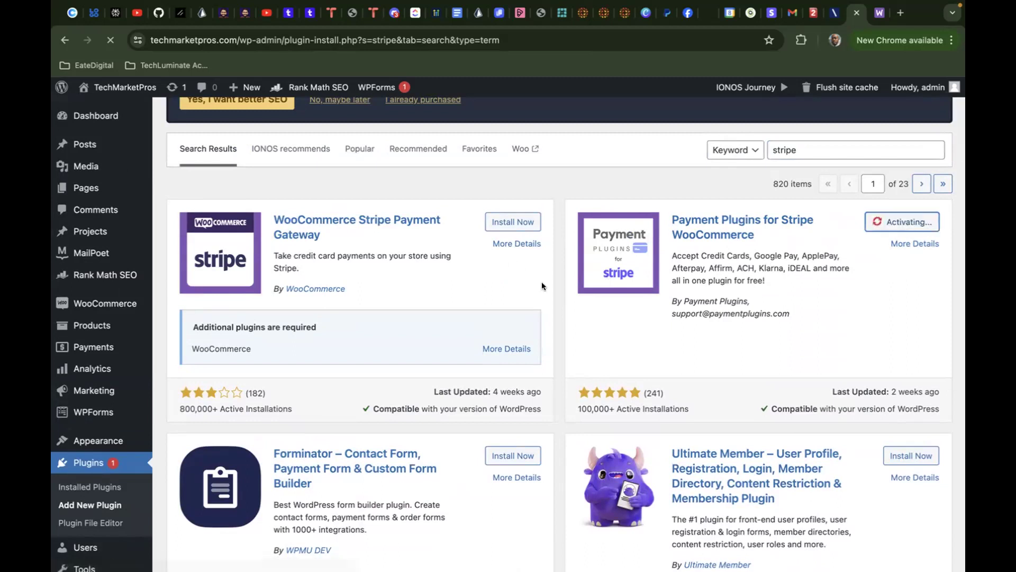
pyautogui.moveTo(113, 349)
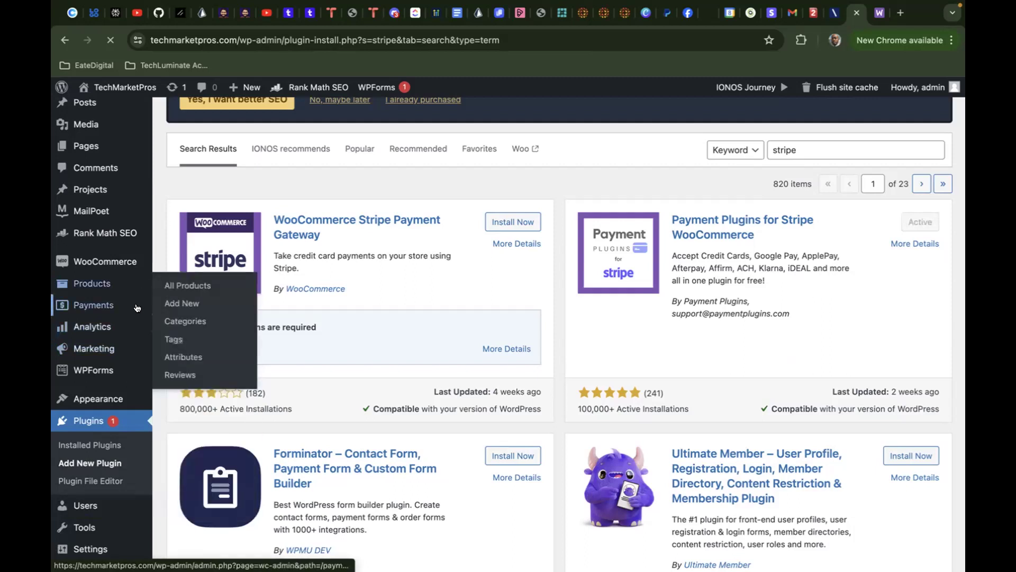
pyautogui.moveTo(140, 273)
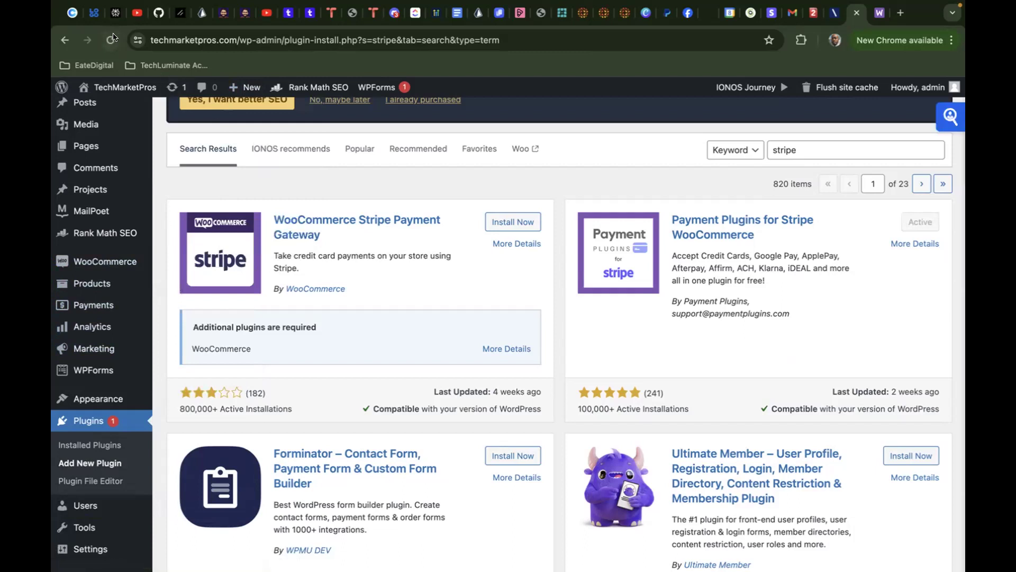
pyautogui.moveTo(140, 191)
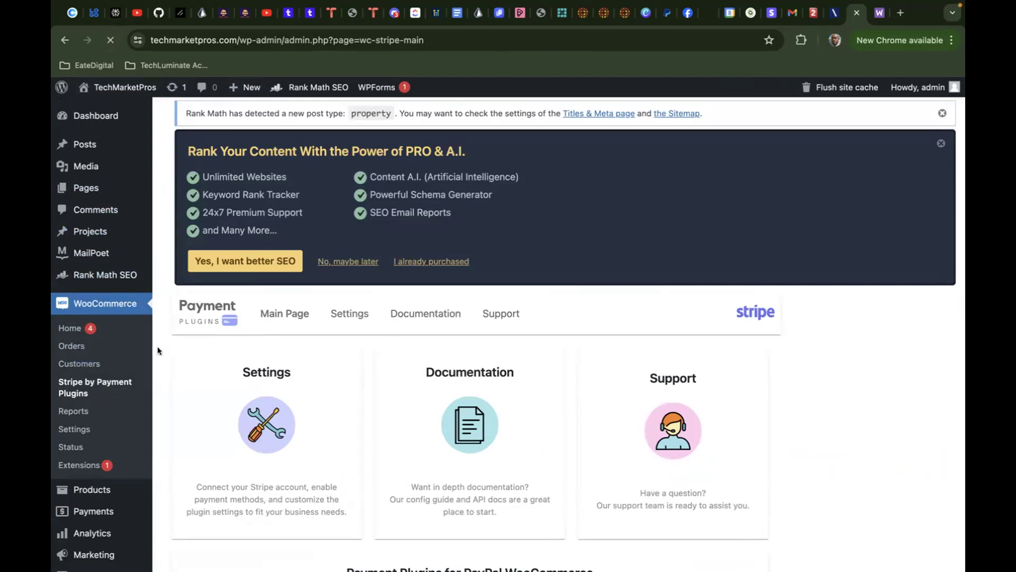
# Navigate to Plugins > Installed Plugins to view the list of 15 active plugins
pyautogui.scroll(-2, 175, 339)
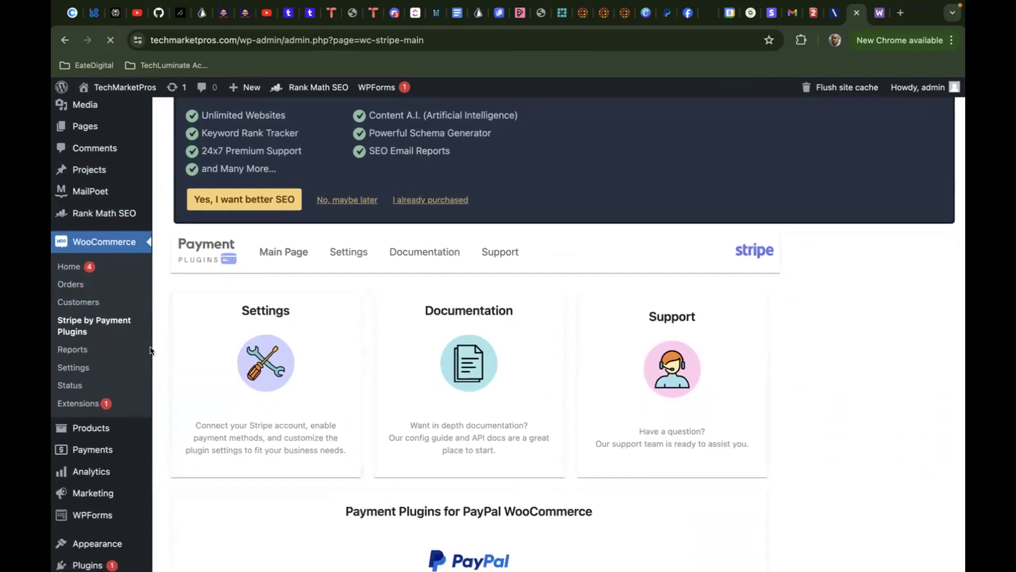
pyautogui.moveTo(114, 435)
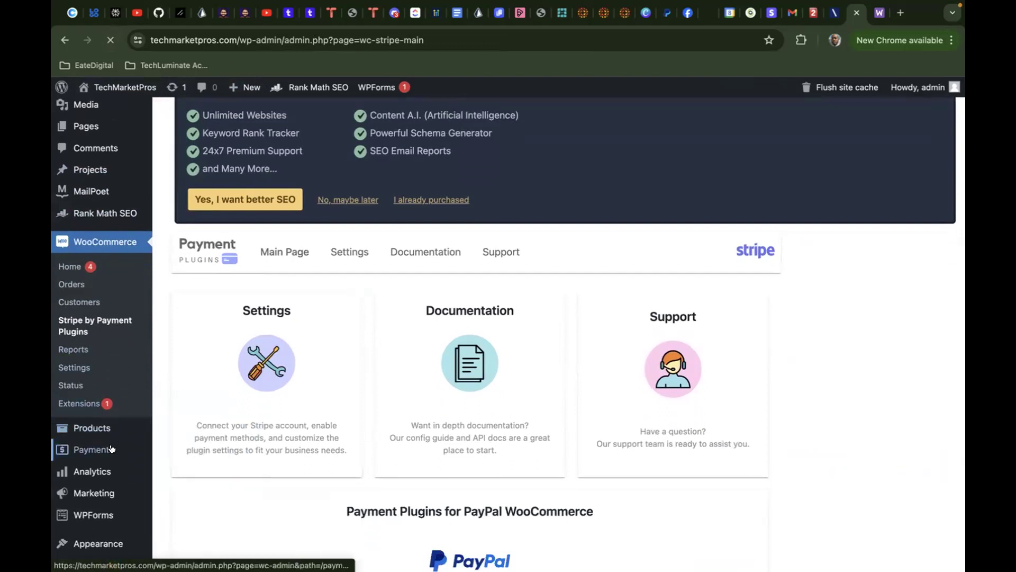
pyautogui.scroll(-3, 112, 449)
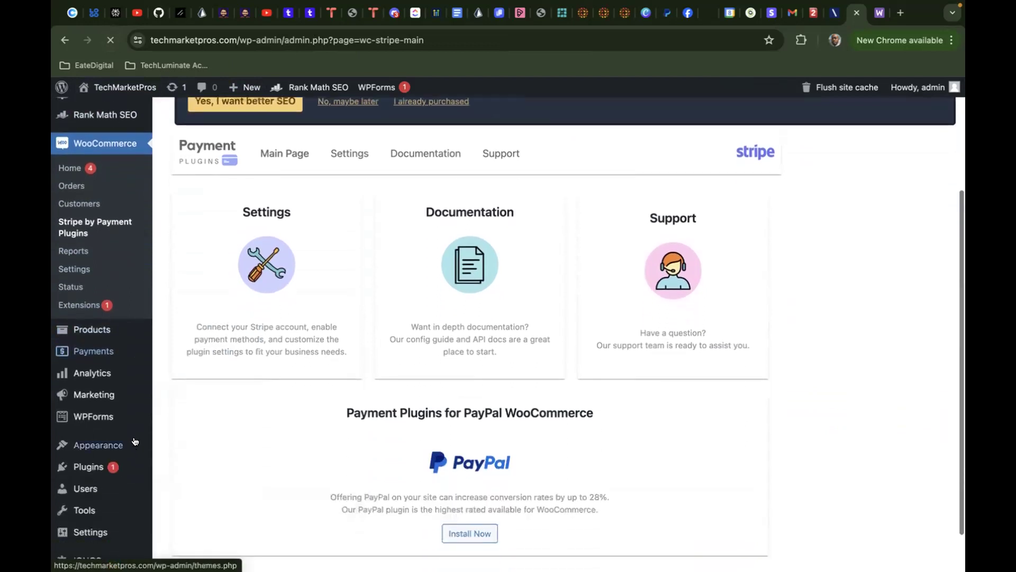
pyautogui.moveTo(124, 466)
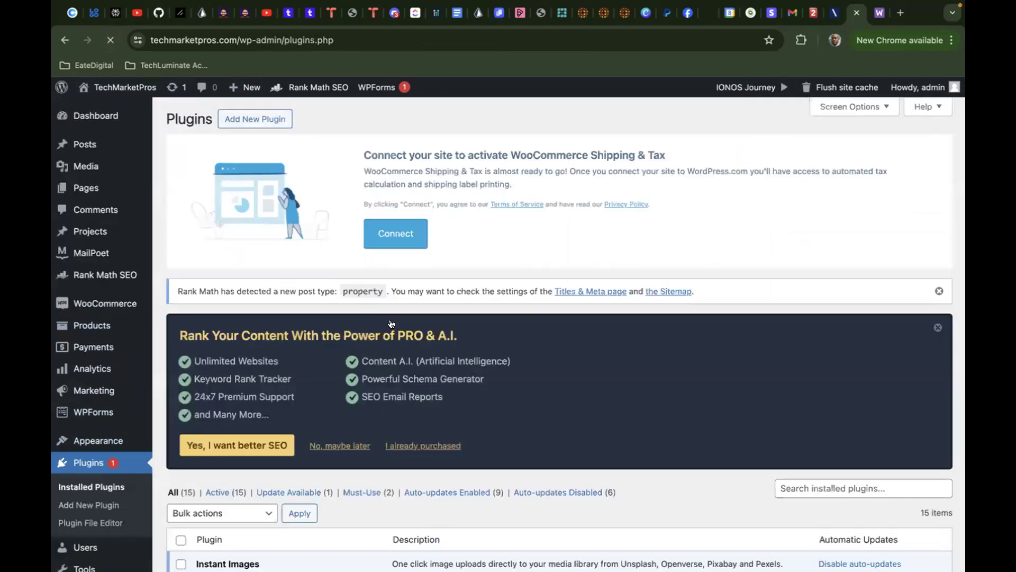
# Search installed plugins for 'stripe' to show only Payment Plugins for Stripe WooCommerce
pyautogui.scroll(-1, 435, 335)
pyautogui.scroll(-2, 435, 335)
pyautogui.scroll(2, 766, 421)
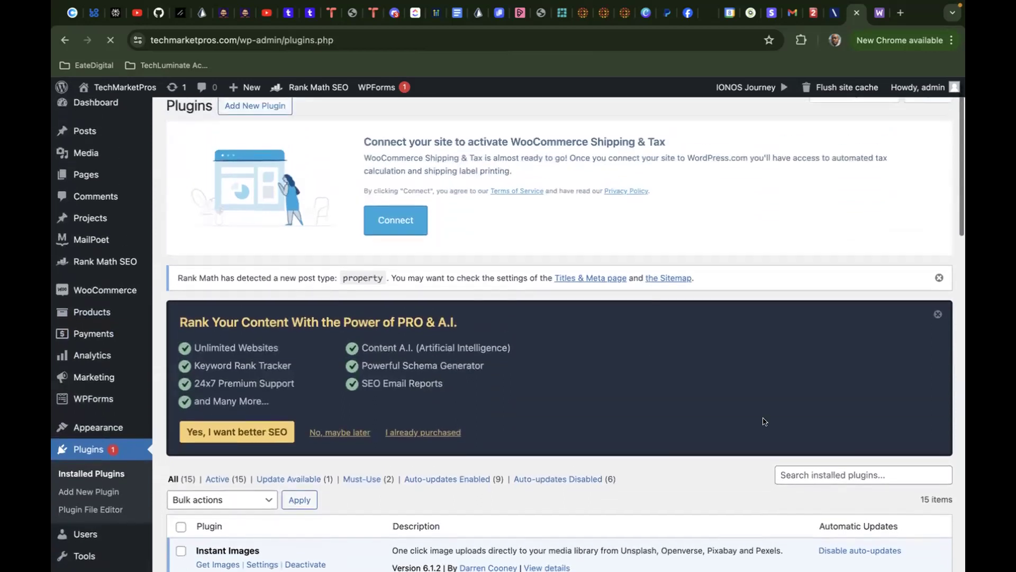
pyautogui.click(808, 472)
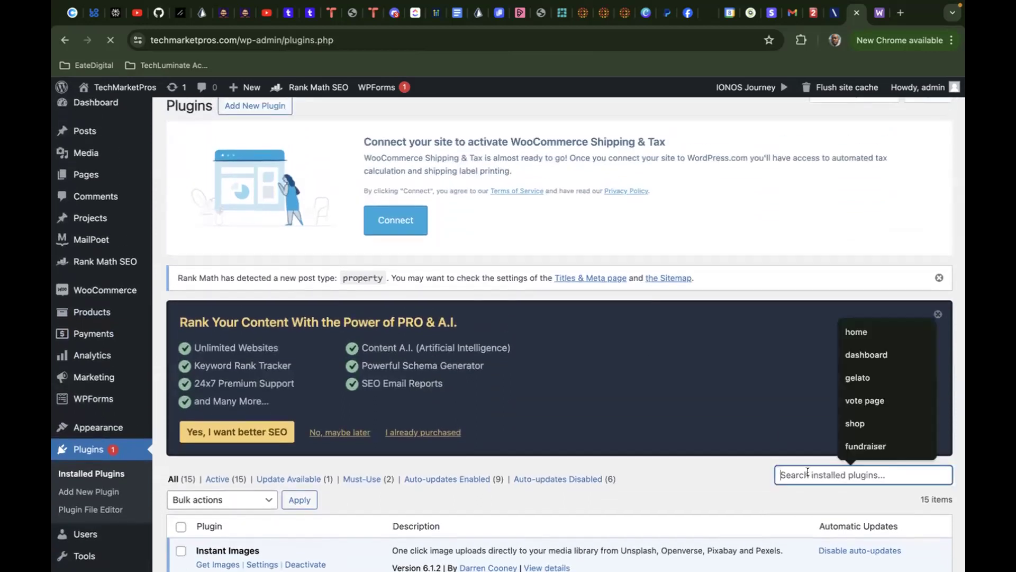
pyautogui.write('stripe')
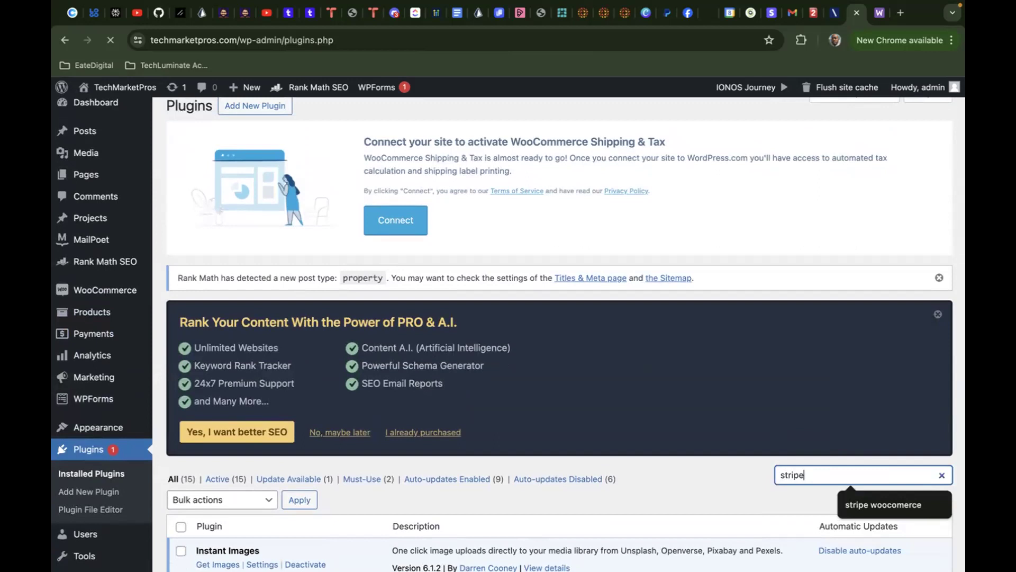
pyautogui.press('Return')
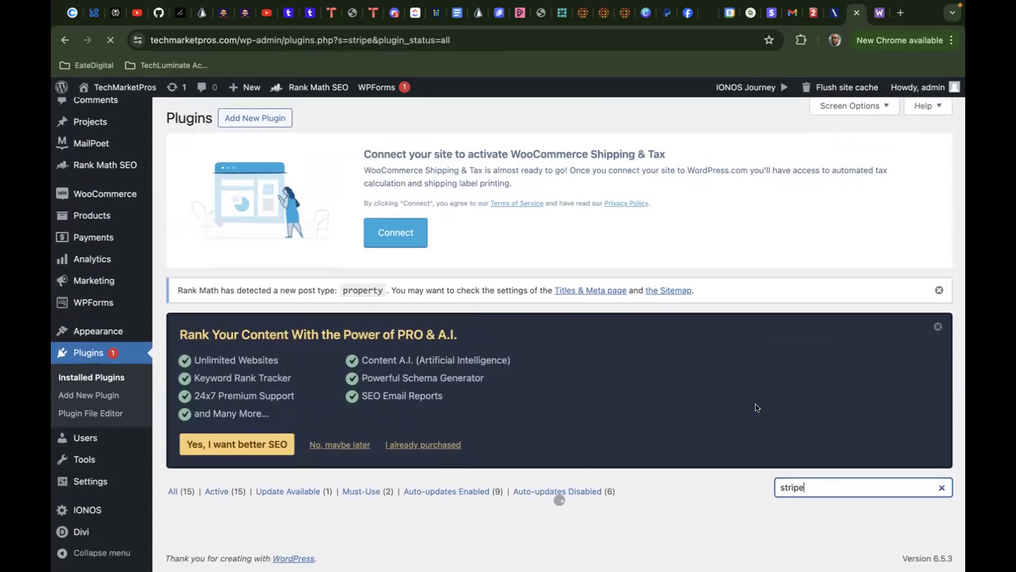
pyautogui.scroll(-3, 757, 407)
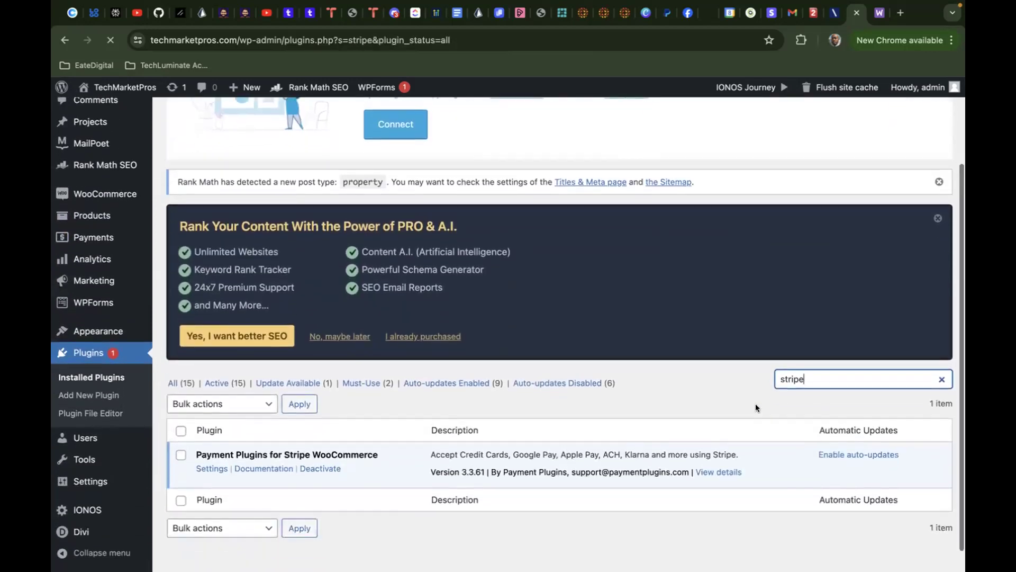
# Glance at the WooCommerce Extensions tab, then return and go to Add New Plugin
pyautogui.click(879, 14)
pyautogui.scroll(-2, 795, 305)
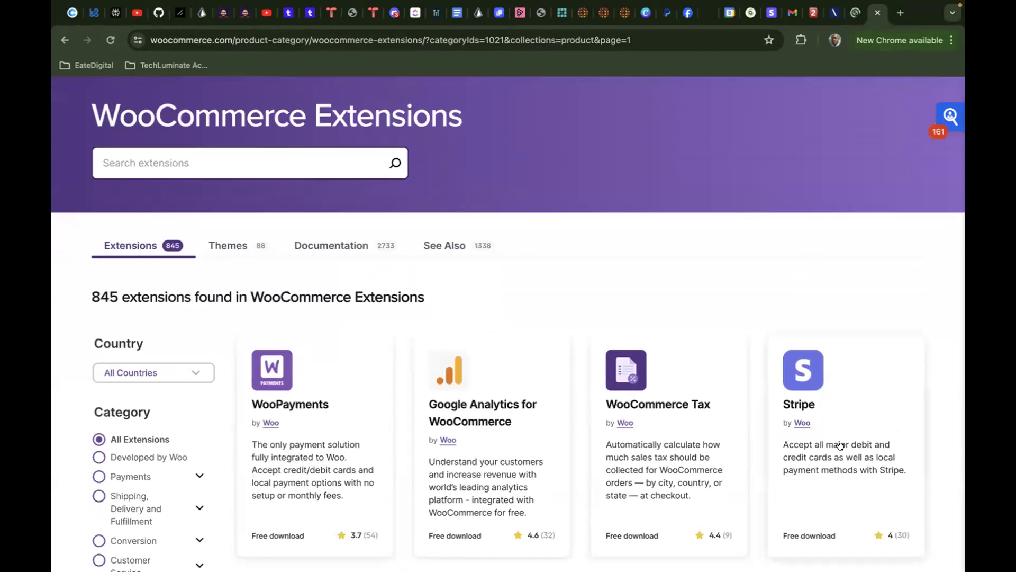
pyautogui.click(855, 13)
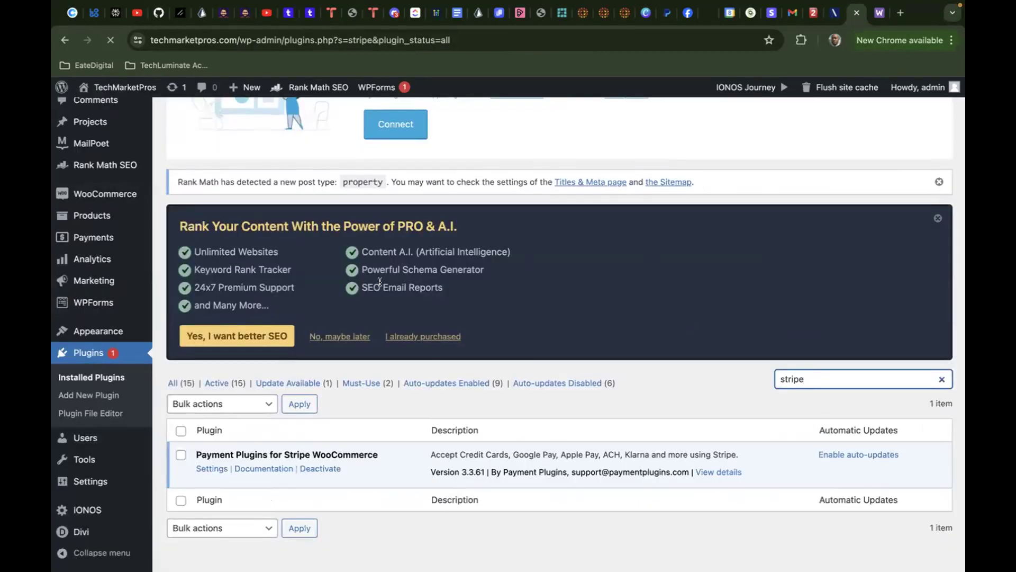
pyautogui.scroll(3, 380, 282)
pyautogui.click(275, 125)
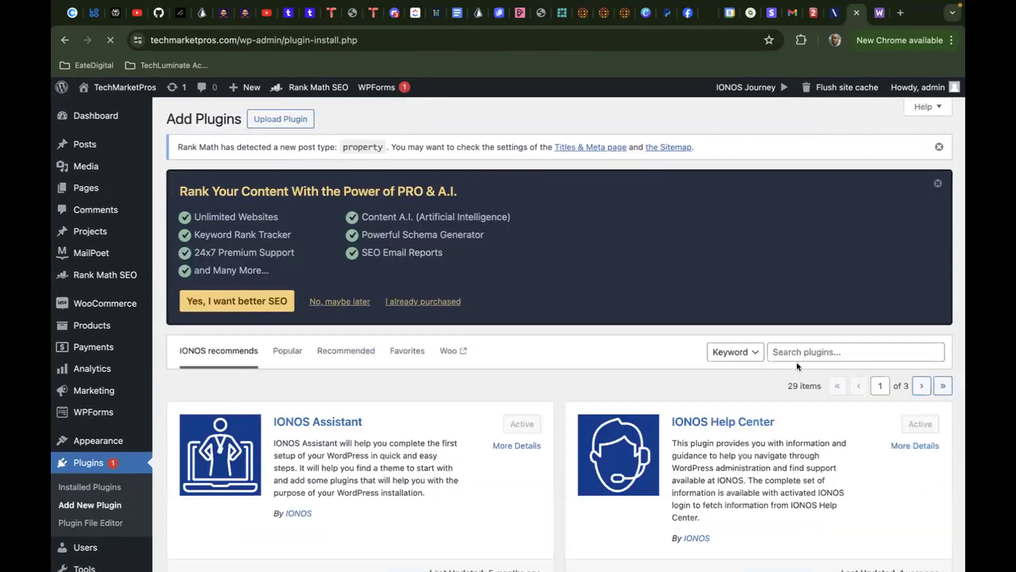
# Search the plugin directory for 'stripe', then install and activate WooCommerce Stripe Payment Gateway
pyautogui.click(797, 354)
pyautogui.write('stripe')
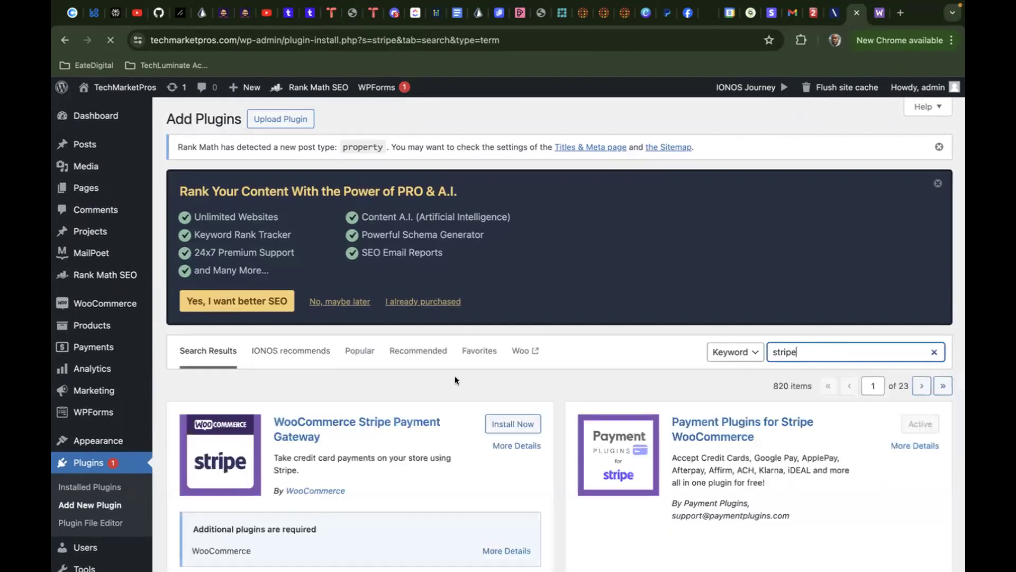
pyautogui.scroll(-2, 455, 379)
pyautogui.click(512, 359)
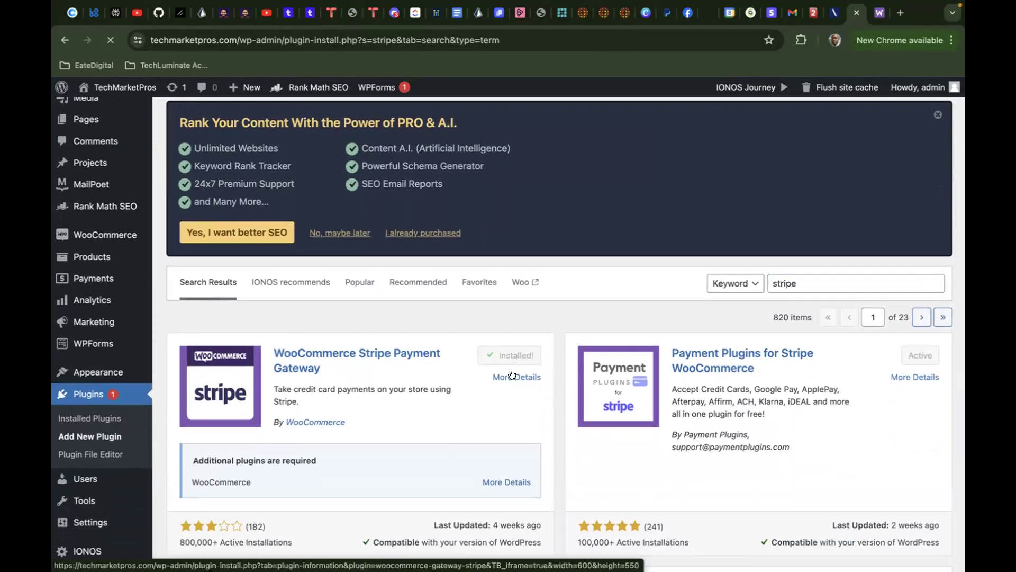
pyautogui.click(508, 358)
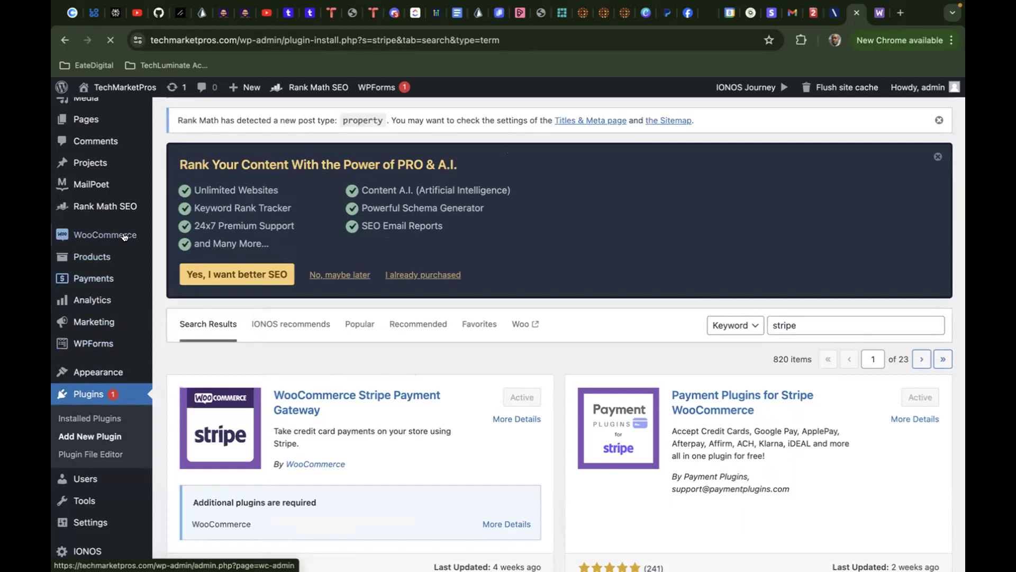
pyautogui.moveTo(132, 234)
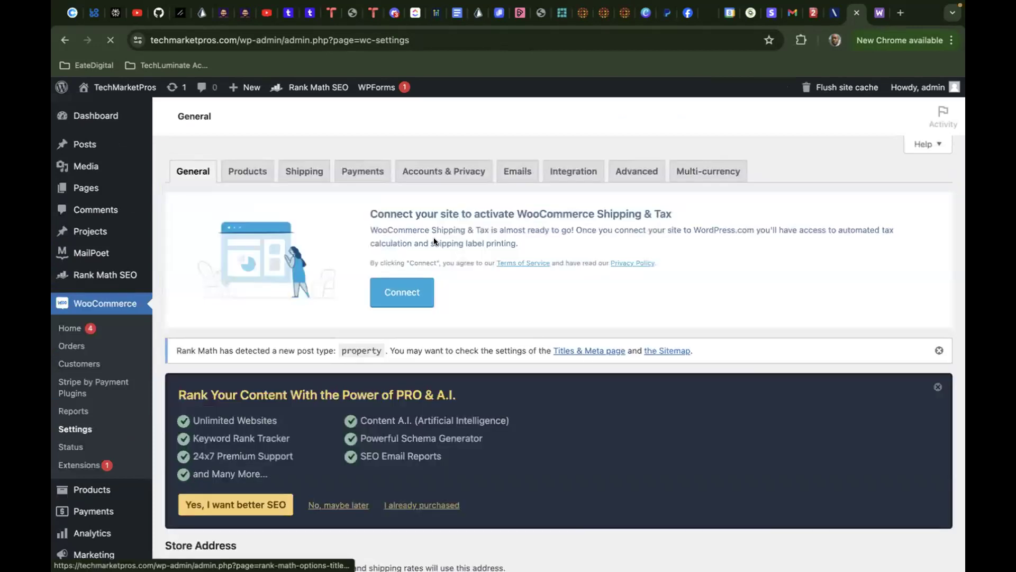
# Open WooCommerce's Payments settings and scroll down to the payment methods table
pyautogui.click(365, 176)
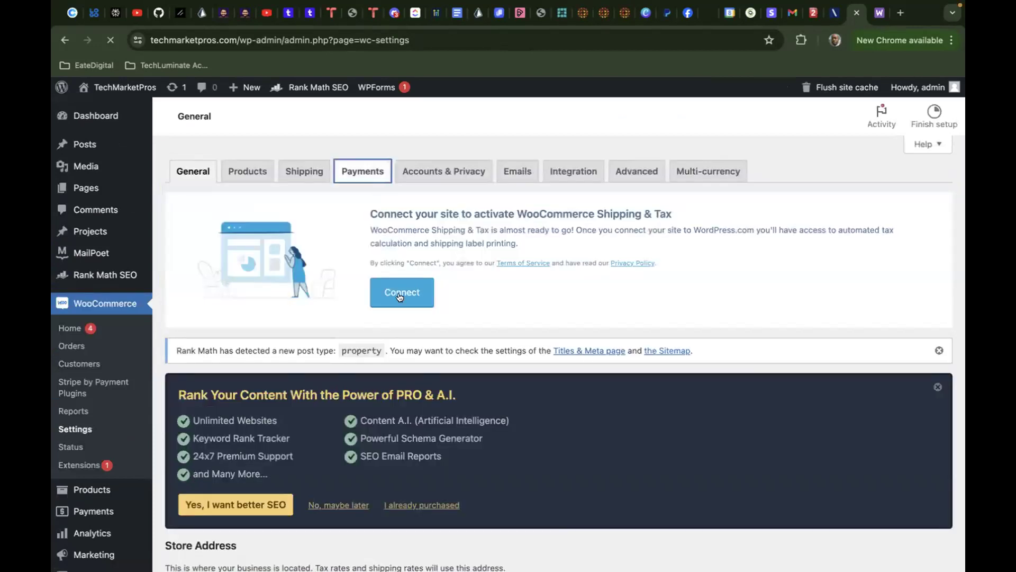
pyautogui.scroll(-4, 402, 295)
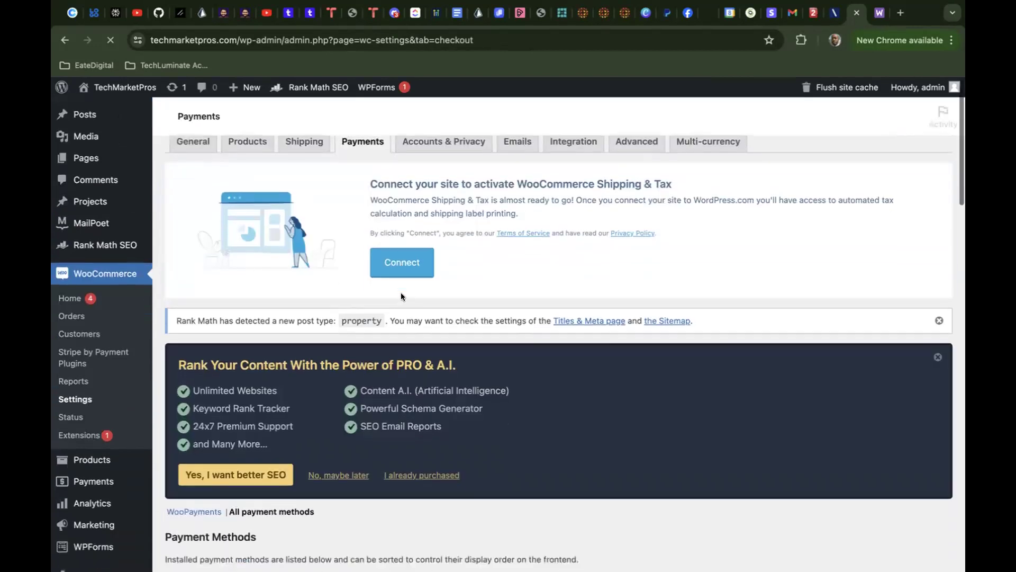
pyautogui.scroll(-5, 401, 295)
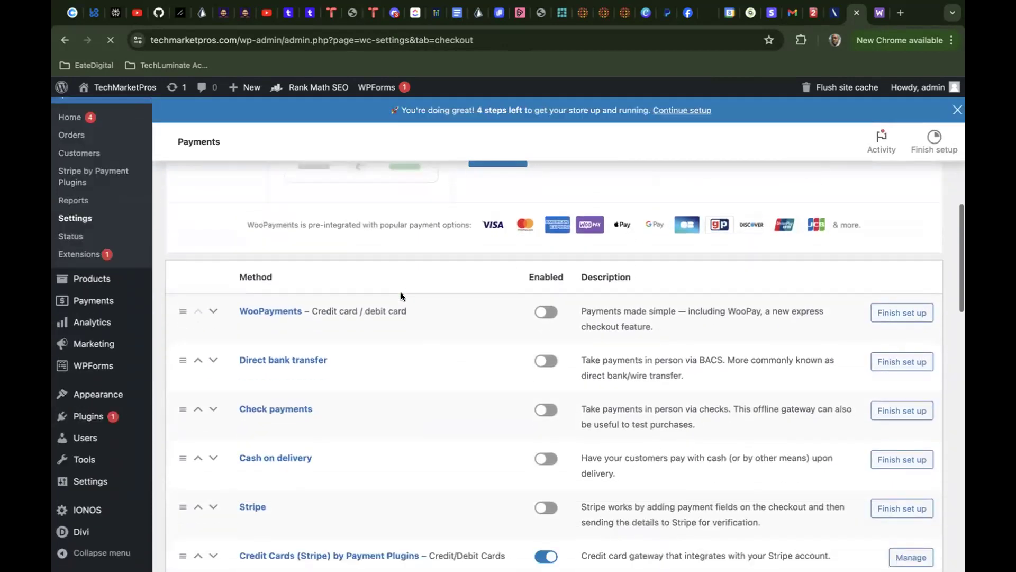
pyautogui.scroll(-3, 401, 296)
pyautogui.scroll(-2, 401, 295)
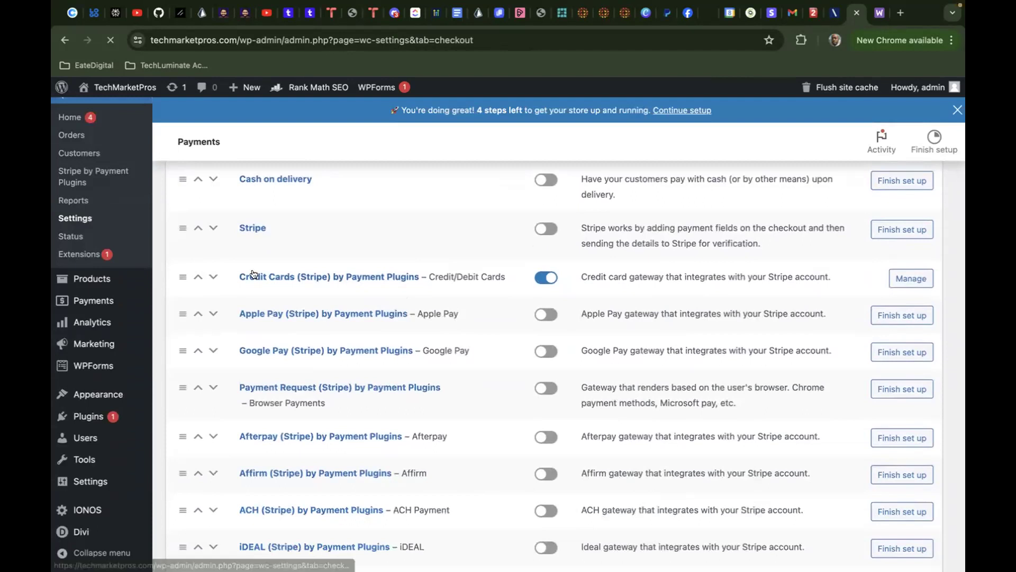
pyautogui.moveTo(112, 405)
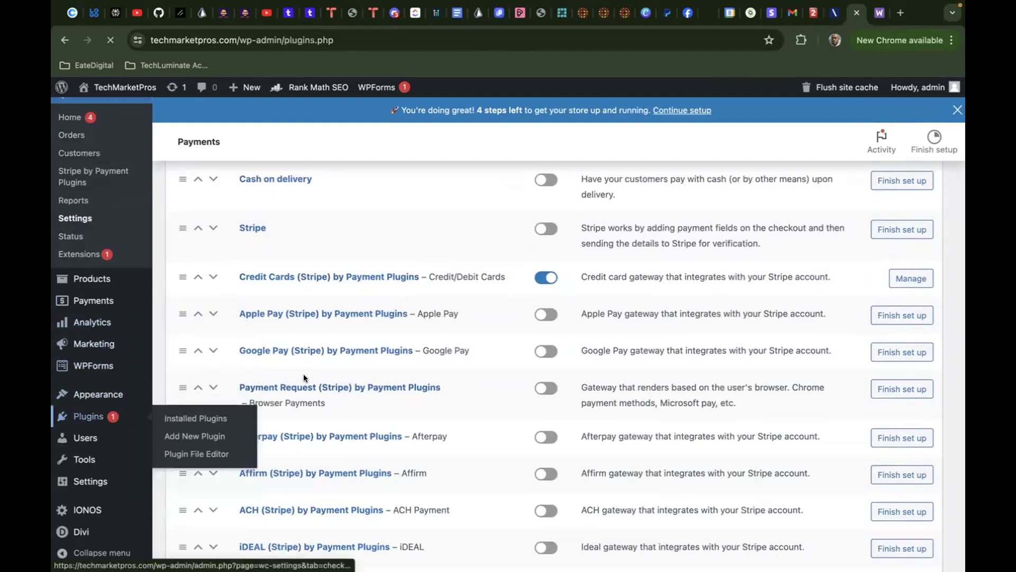
# Find Payment Plugins for Stripe WooCommerce in Installed Plugins and deactivate it
pyautogui.scroll(-5, 304, 378)
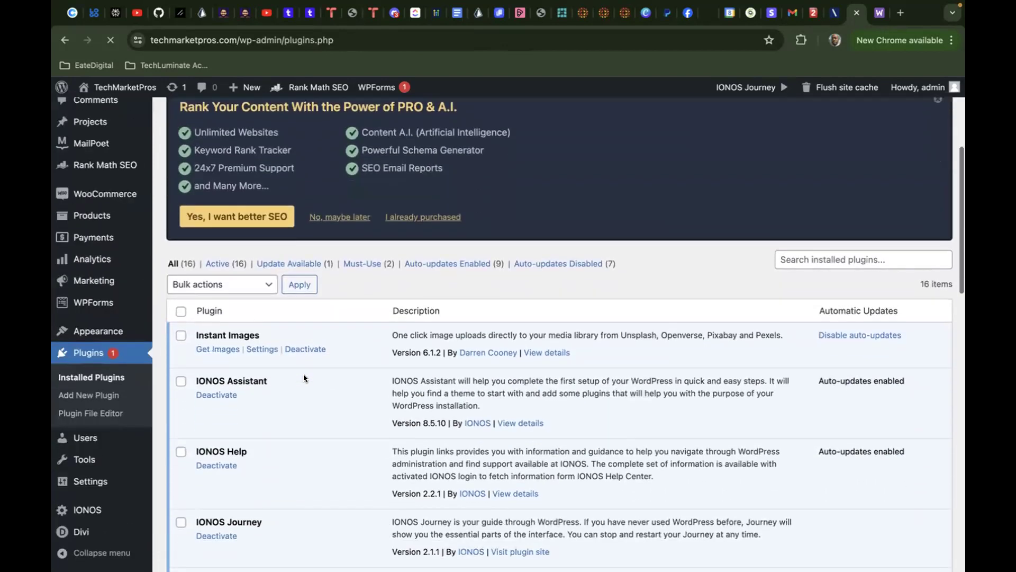
pyautogui.scroll(-9, 303, 378)
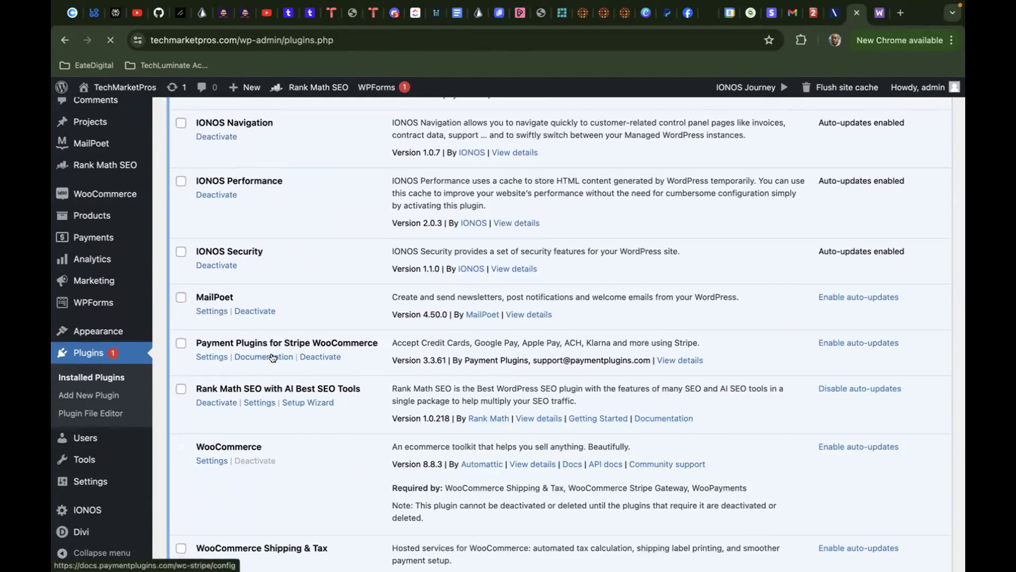
pyautogui.scroll(-5, 271, 355)
pyautogui.scroll(-3, 272, 356)
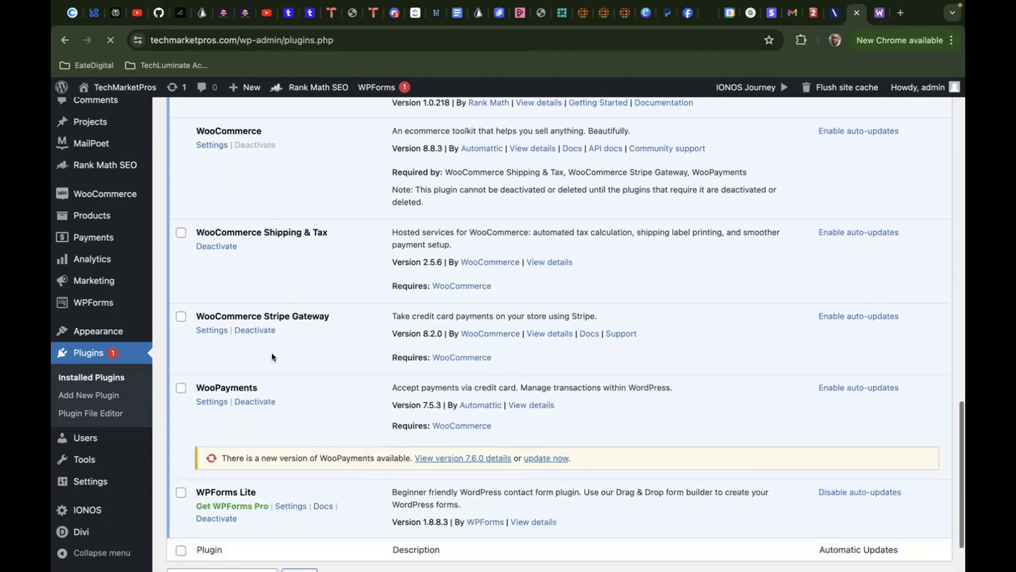
pyautogui.scroll(5, 272, 356)
pyautogui.scroll(10, 272, 356)
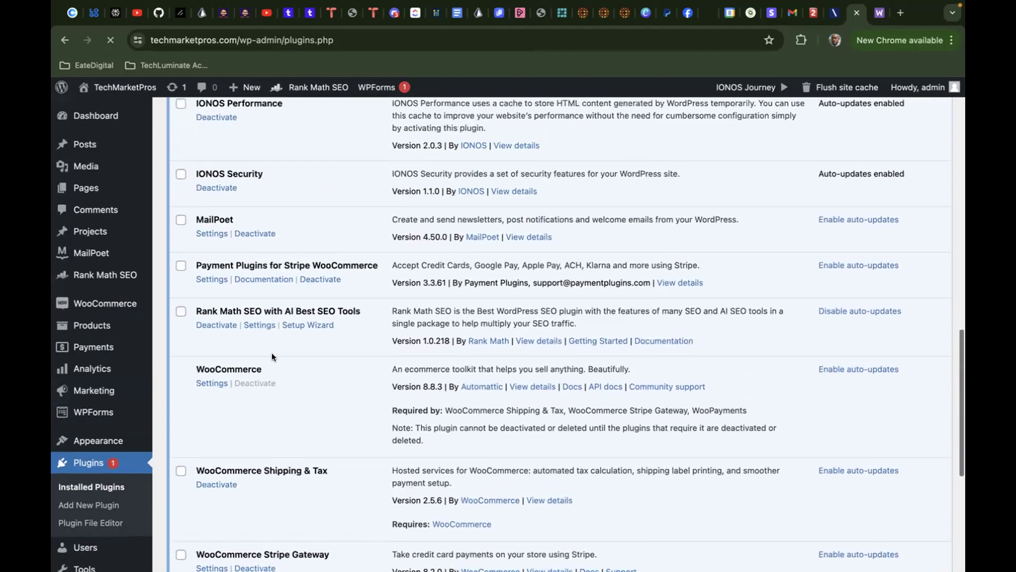
pyautogui.scroll(2, 272, 357)
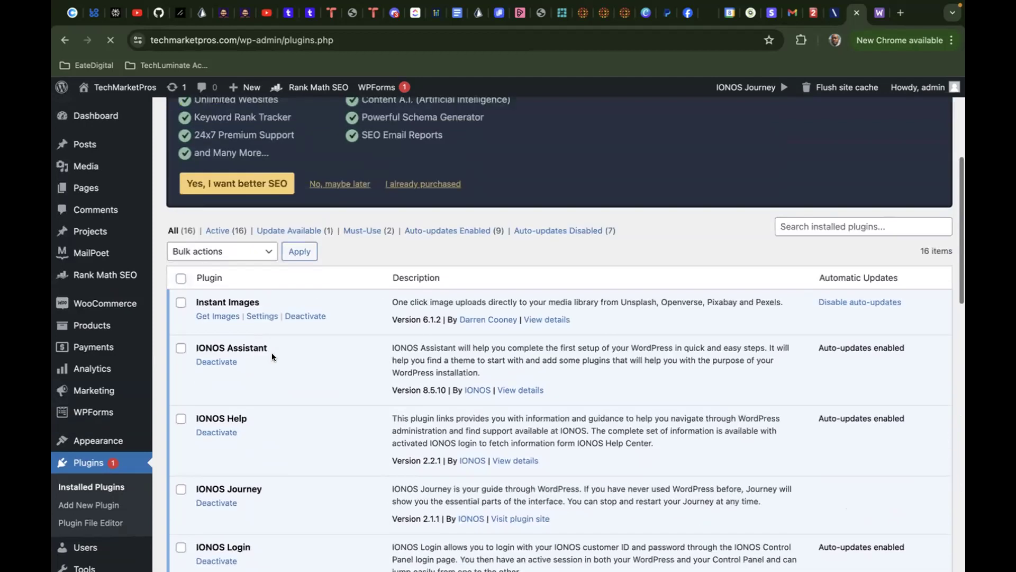
pyautogui.scroll(-12, 272, 356)
pyautogui.scroll(4, 272, 356)
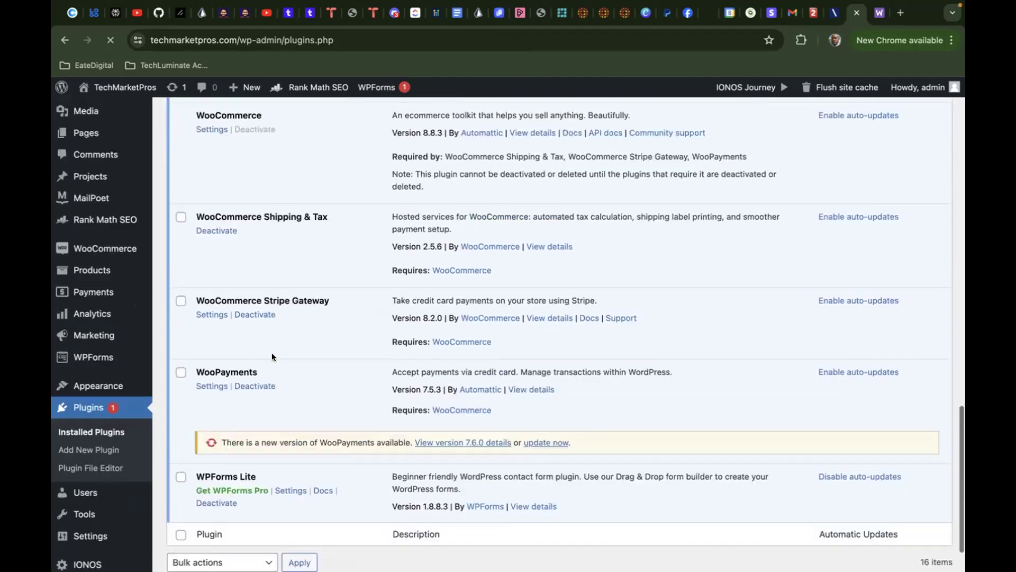
pyautogui.scroll(4, 278, 370)
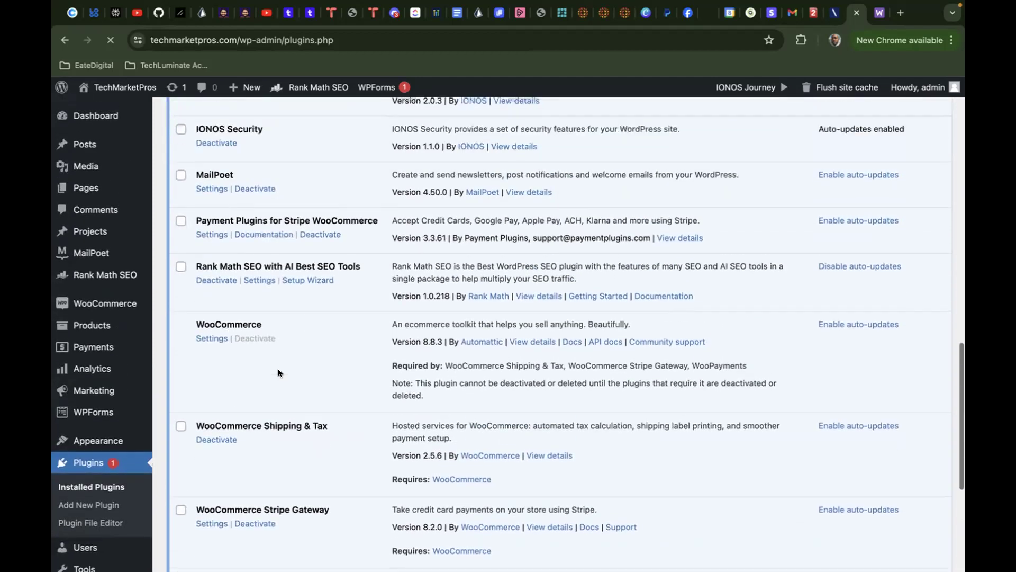
pyautogui.scroll(3, 278, 371)
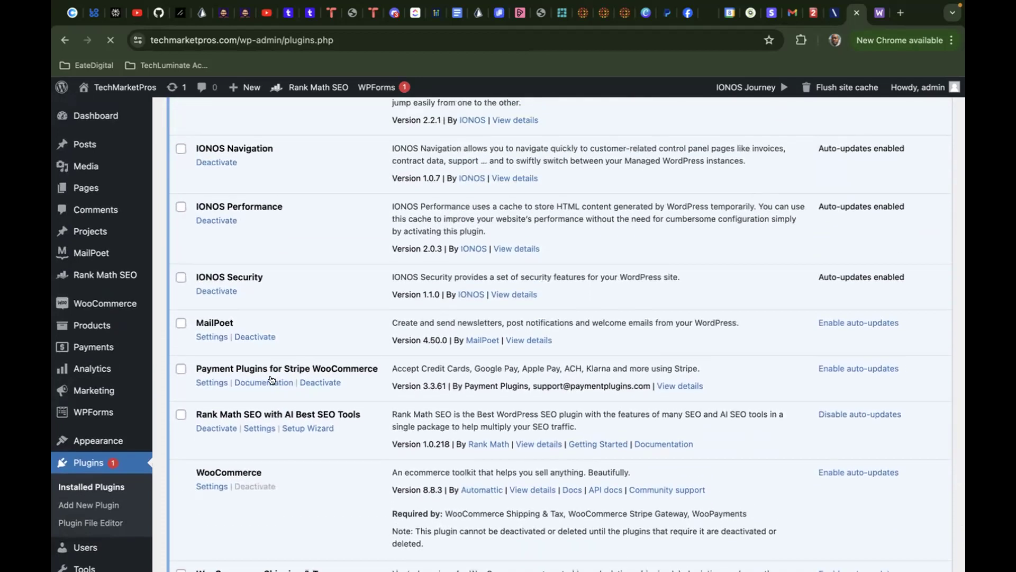
pyautogui.click(320, 382)
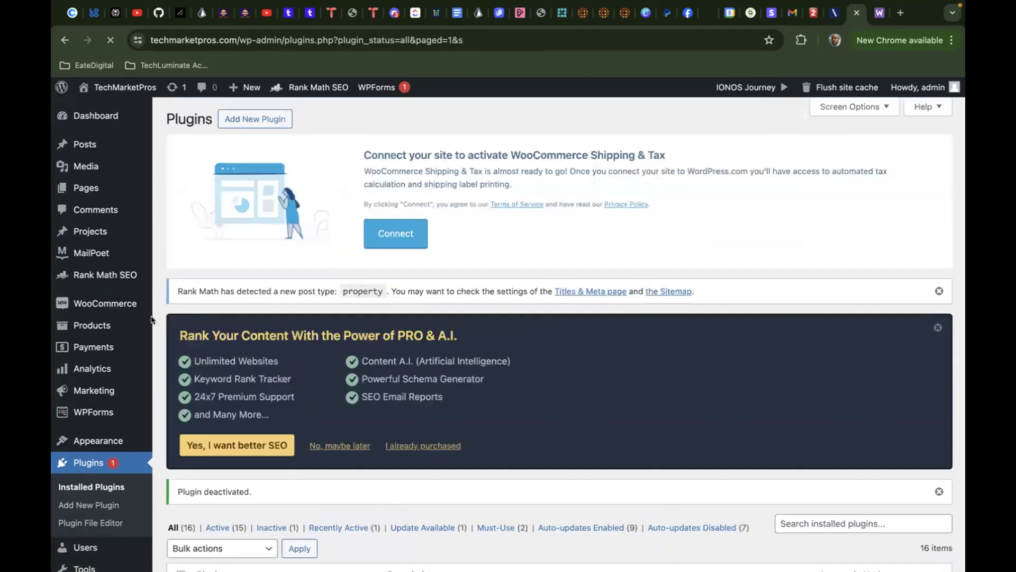
pyautogui.moveTo(126, 305)
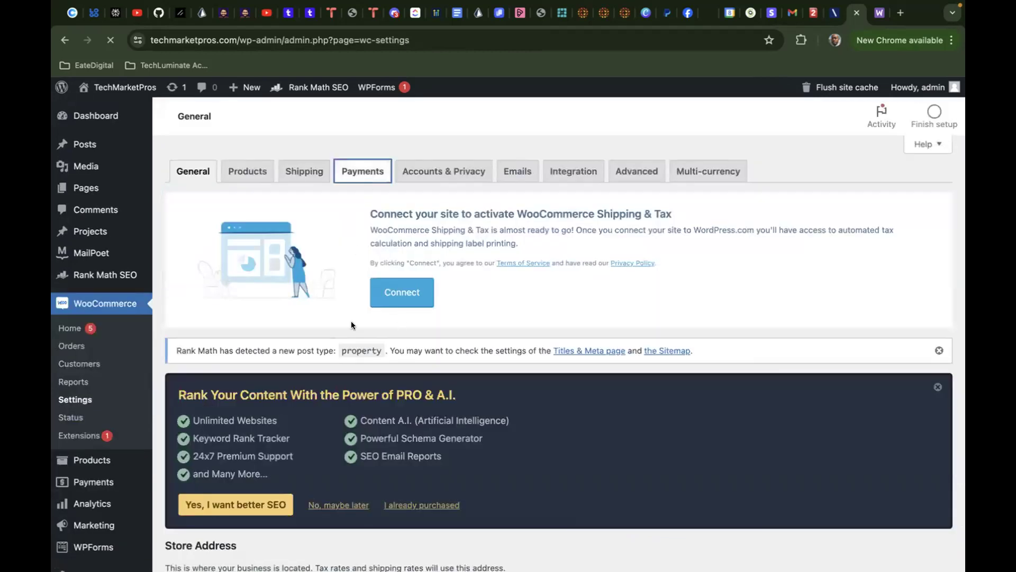
# Scroll down the Payments settings to the five remaining methods, with Stripe disabled
pyautogui.scroll(-5, 350, 325)
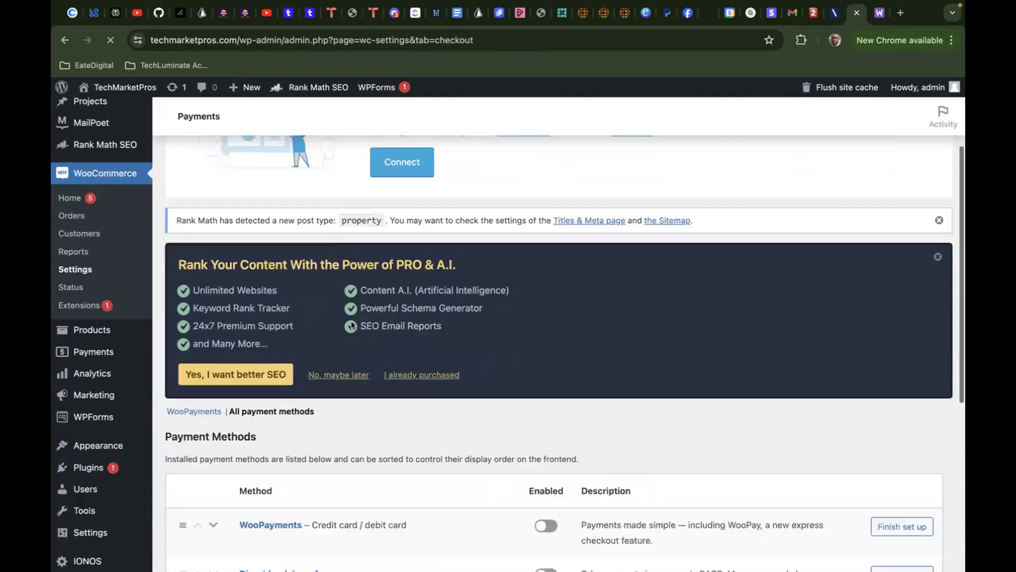
pyautogui.scroll(-5, 471, 408)
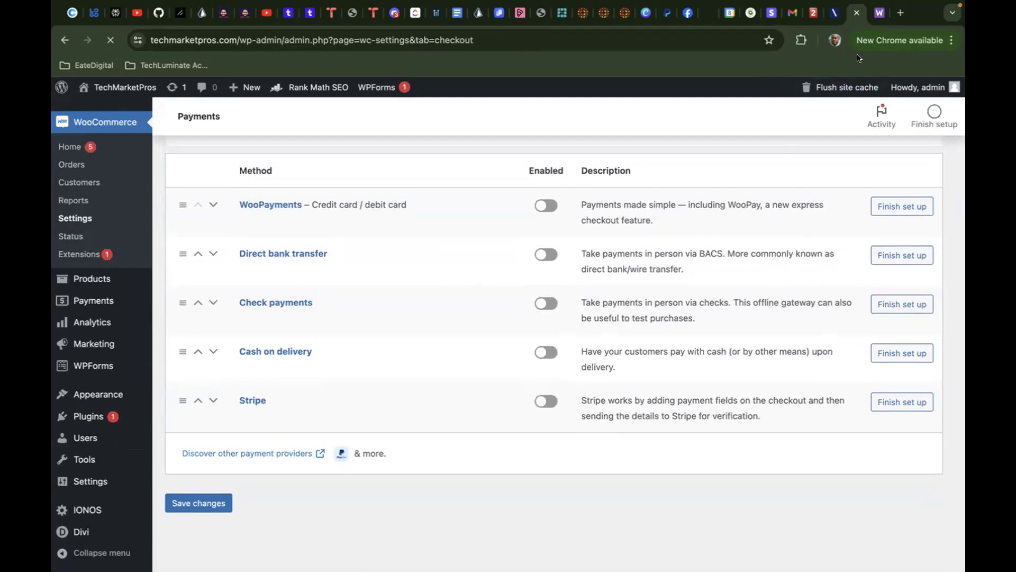
# View the Stripe extension's product page on WooCommerce.com, then return to the WordPress Stripe settings
pyautogui.click(880, 13)
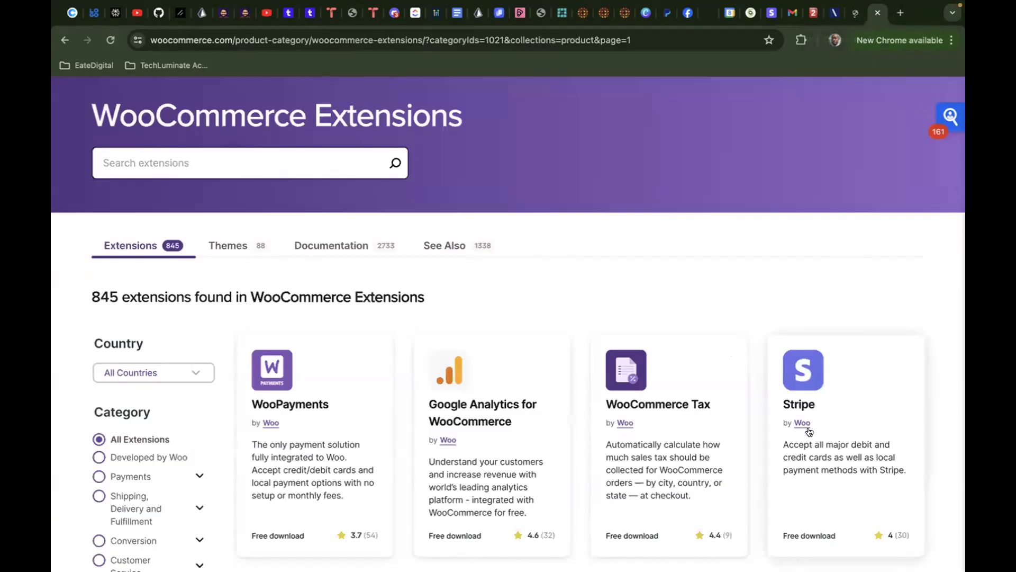
pyautogui.click(850, 436)
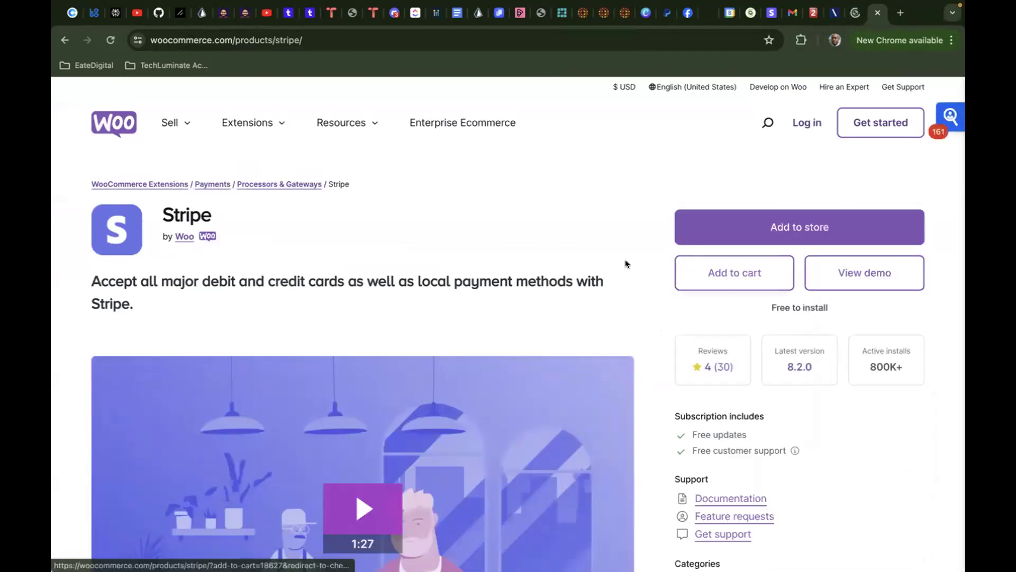
pyautogui.click(853, 15)
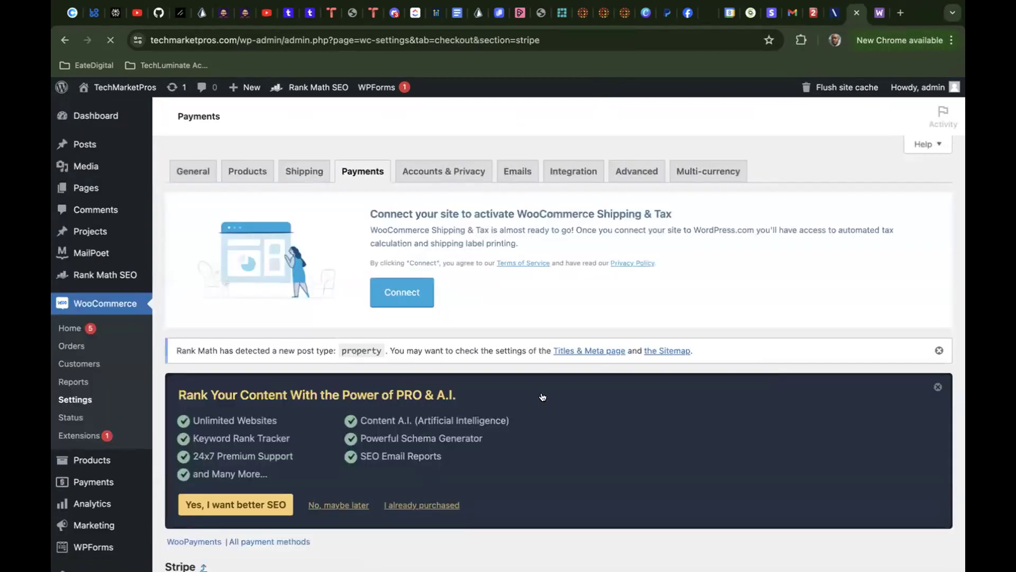
# Scroll down the Stripe settings and choose Create or connect an account
pyautogui.scroll(-6, 543, 396)
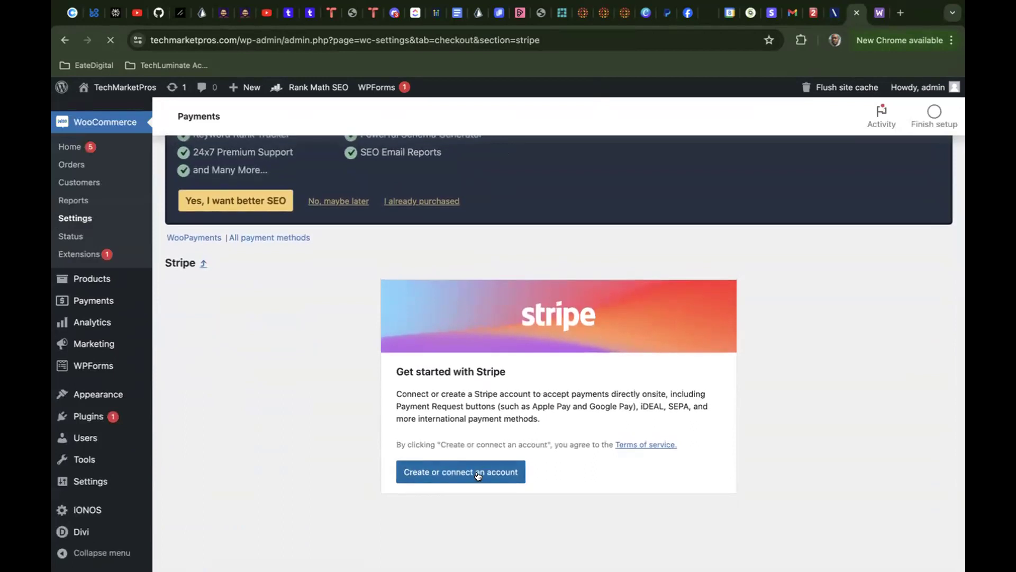
pyautogui.click(478, 473)
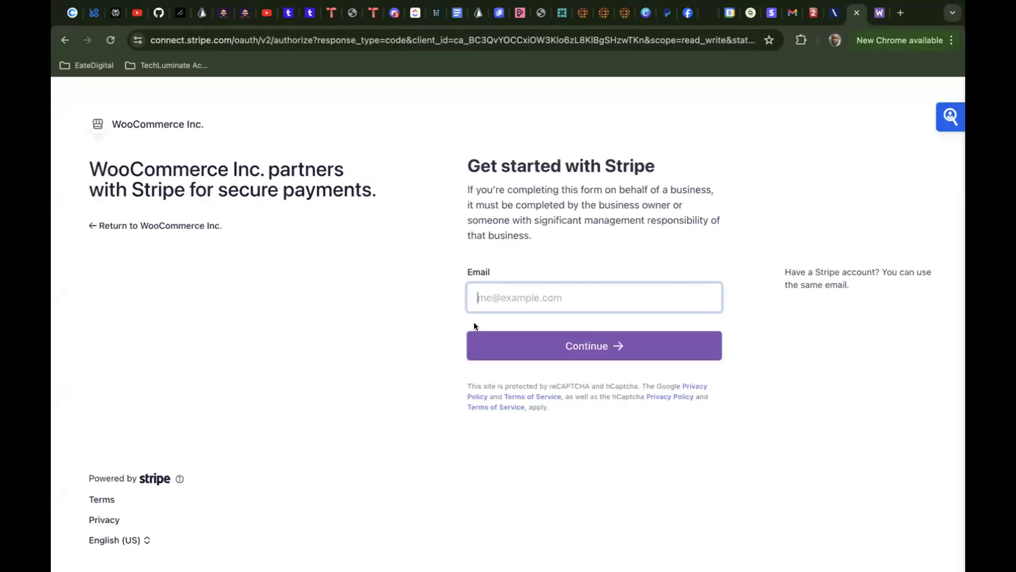
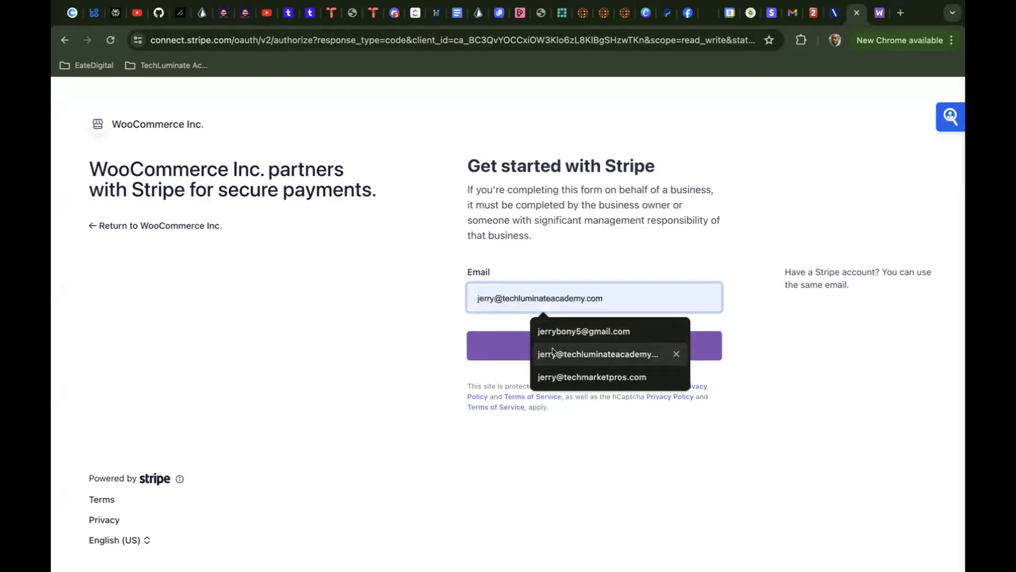
# Enter the saved Stripe account e-mail to reach the password step, then switch to the desktop
pyautogui.click(552, 351)
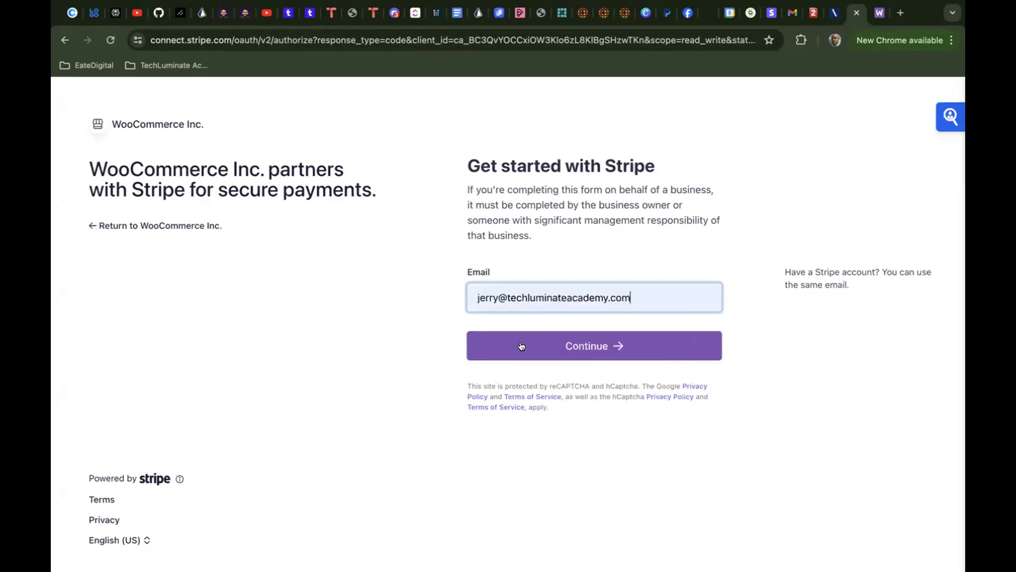
pyautogui.click(547, 345)
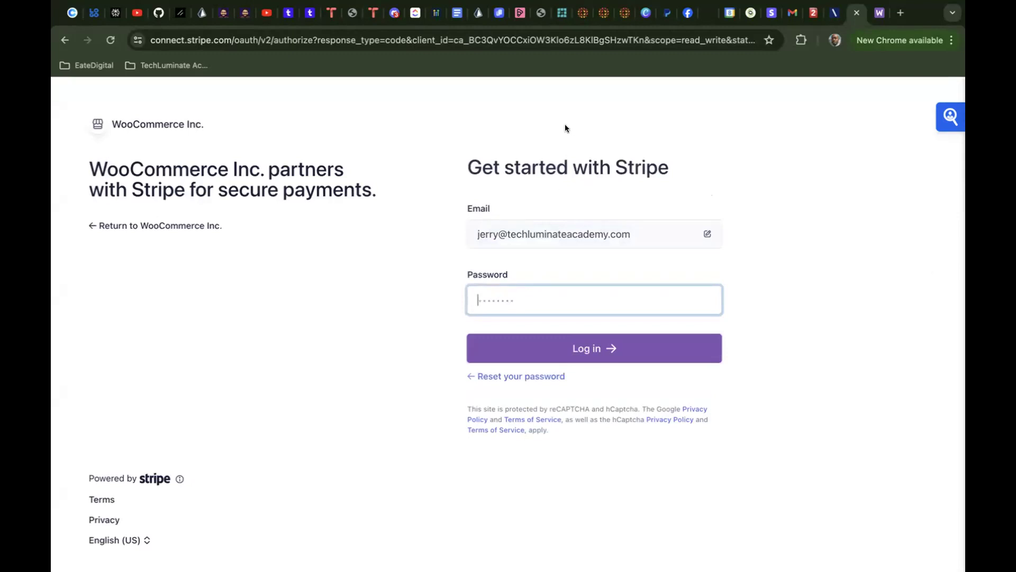
pyautogui.hotkey('ctrl', 'Left')
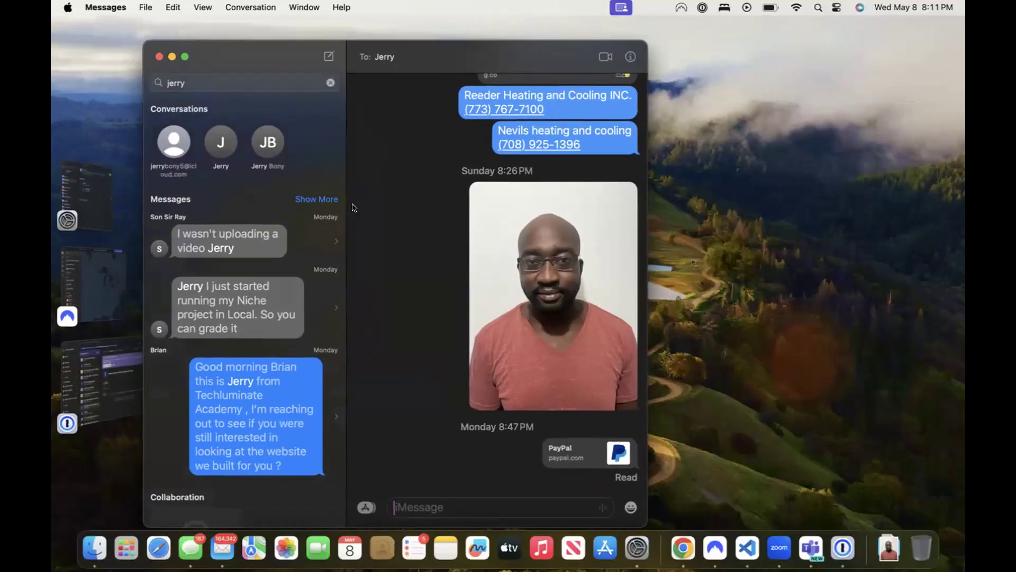
# Close Messages, launch 1Password via Spotlight and open the saved Stripe login entry
pyautogui.click(159, 57)
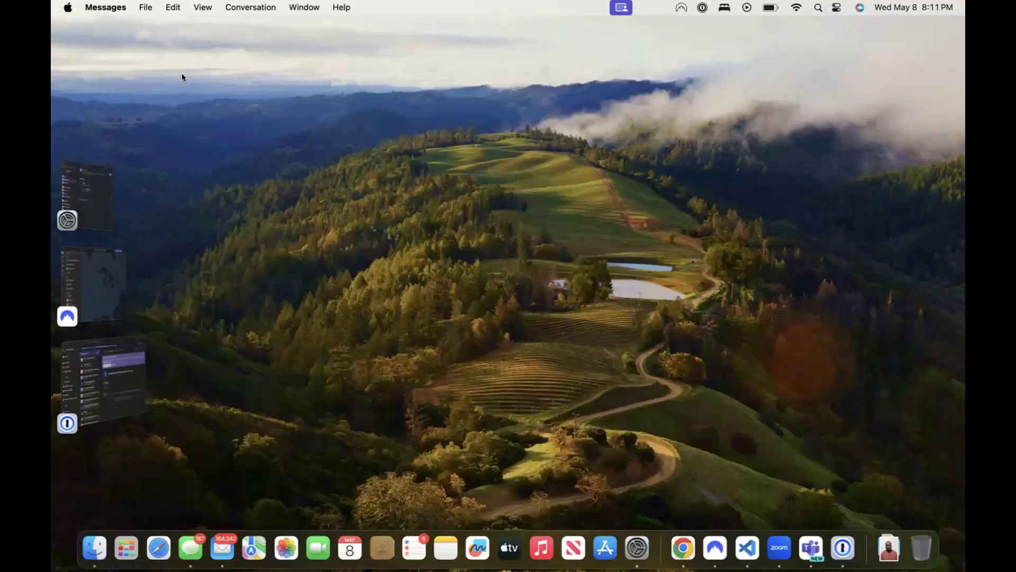
pyautogui.press('super+space')
pyautogui.write('1pas')
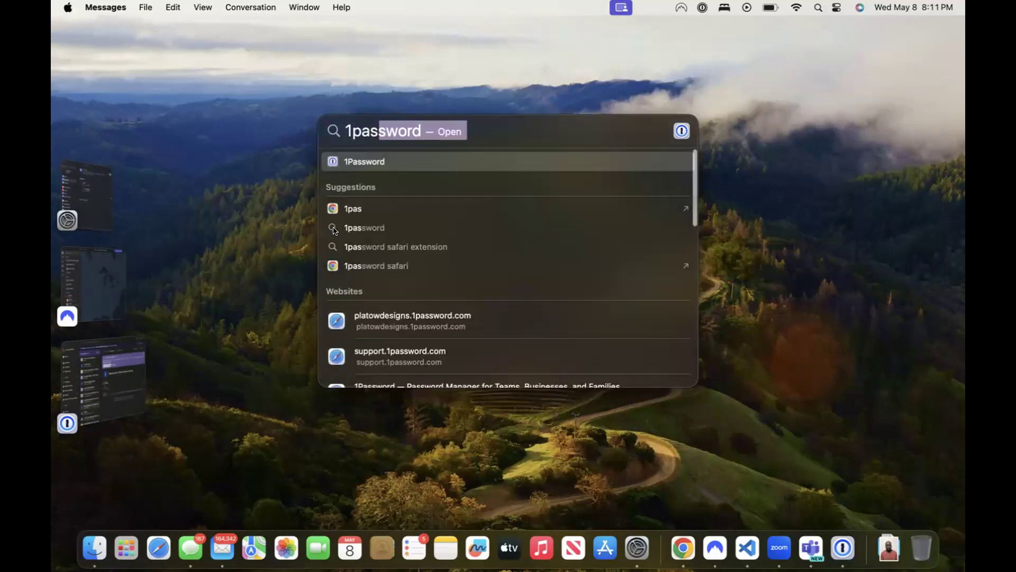
pyautogui.press('Return')
pyautogui.click(637, 30)
pyautogui.write('stripe')
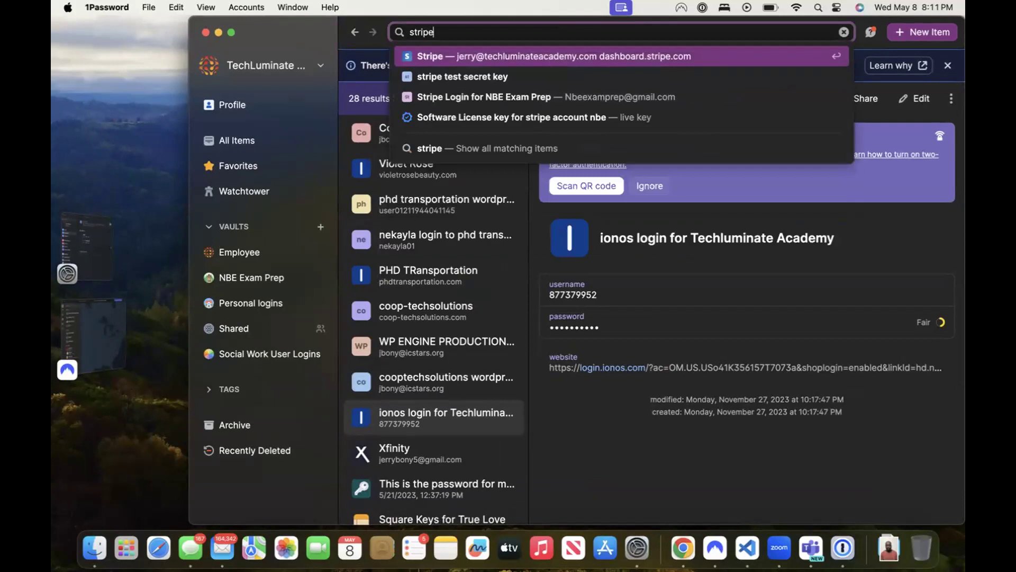
pyautogui.press('Return')
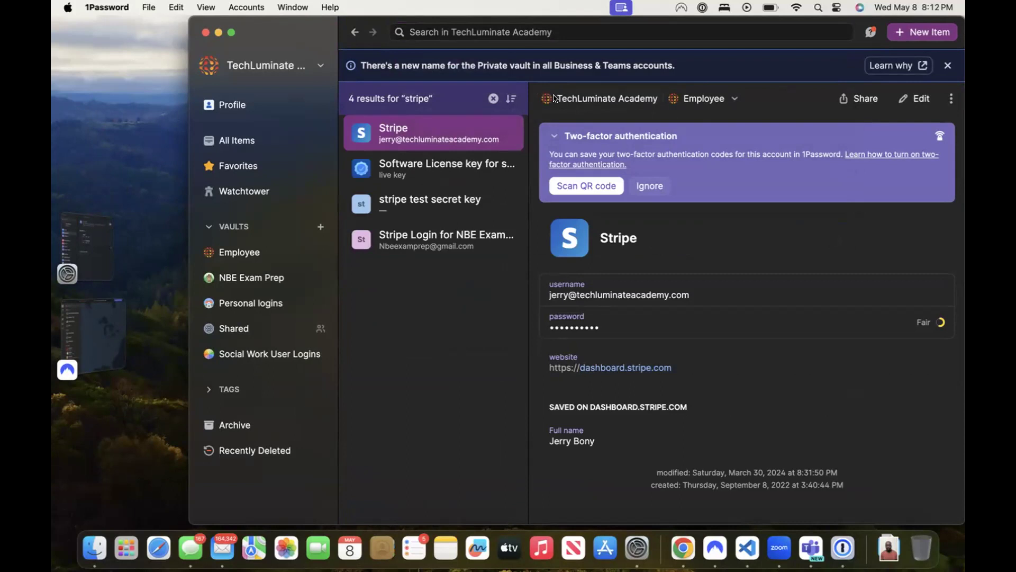
# Copy the saved Stripe password and paste it into the Stripe Connect login in Chrome
pyautogui.hotkey('ctrl', 'Right')
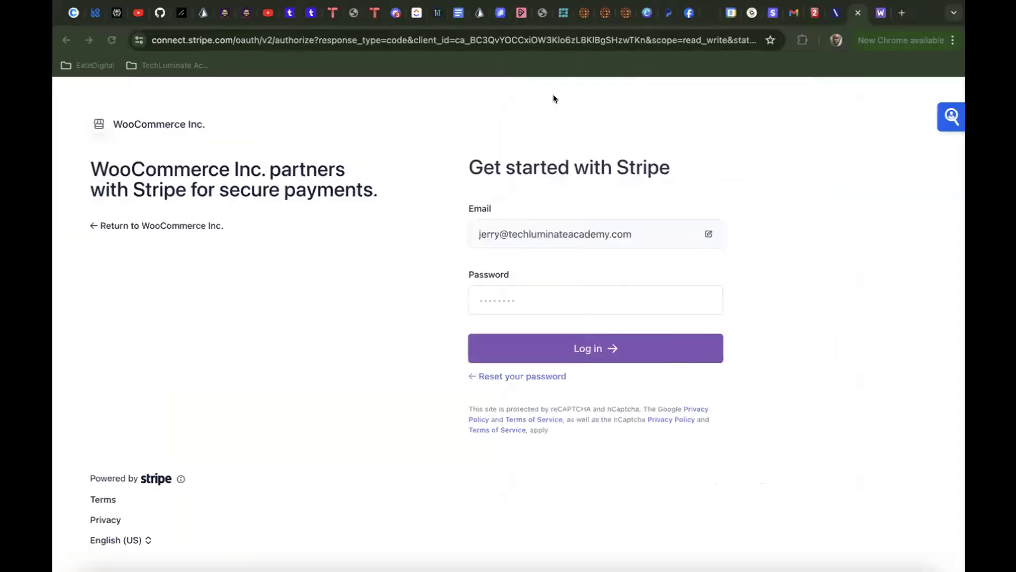
pyautogui.click(873, 16)
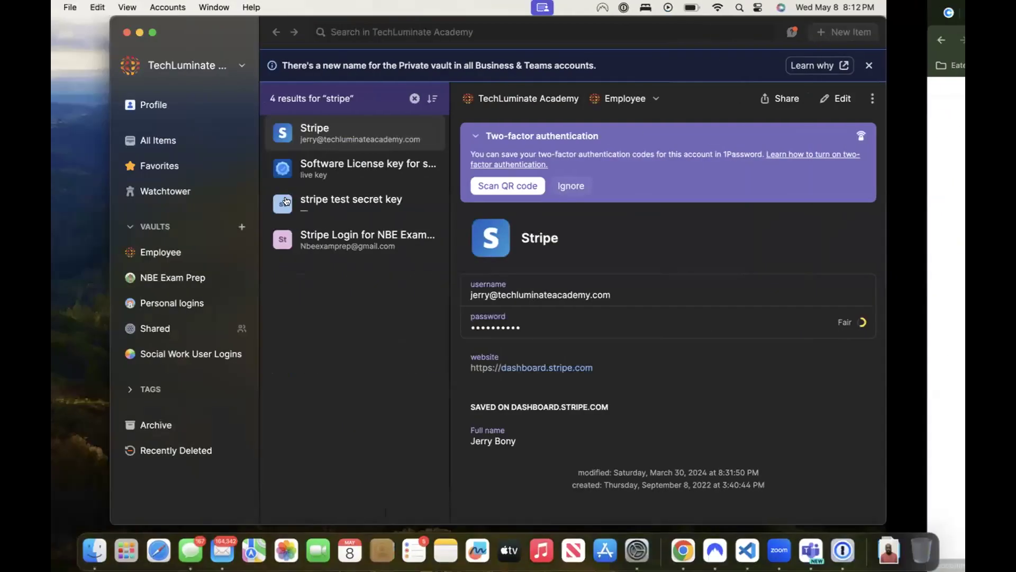
pyautogui.click(842, 312)
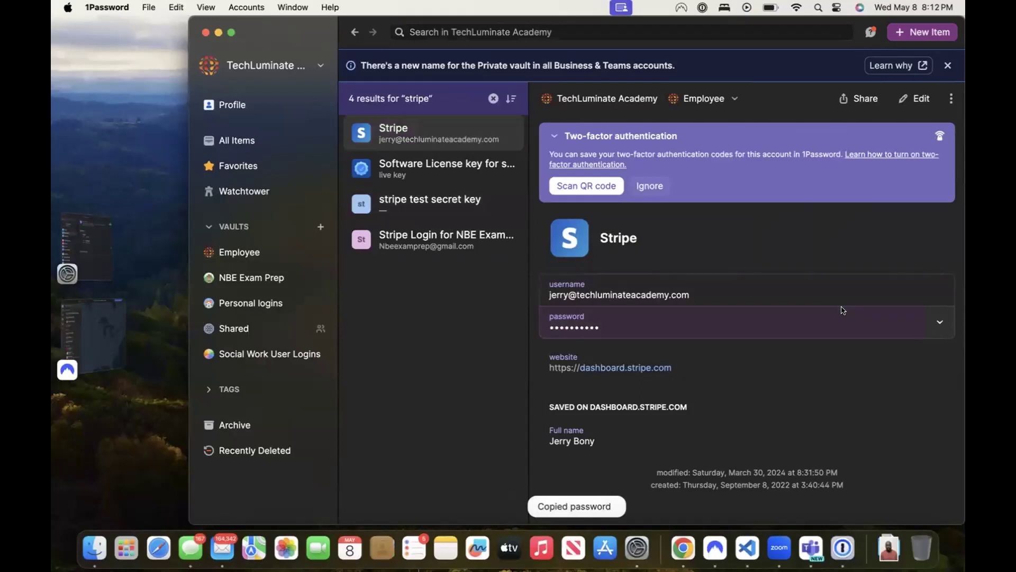
pyautogui.hotkey('ctrl', 'Right')
pyautogui.click(876, 119)
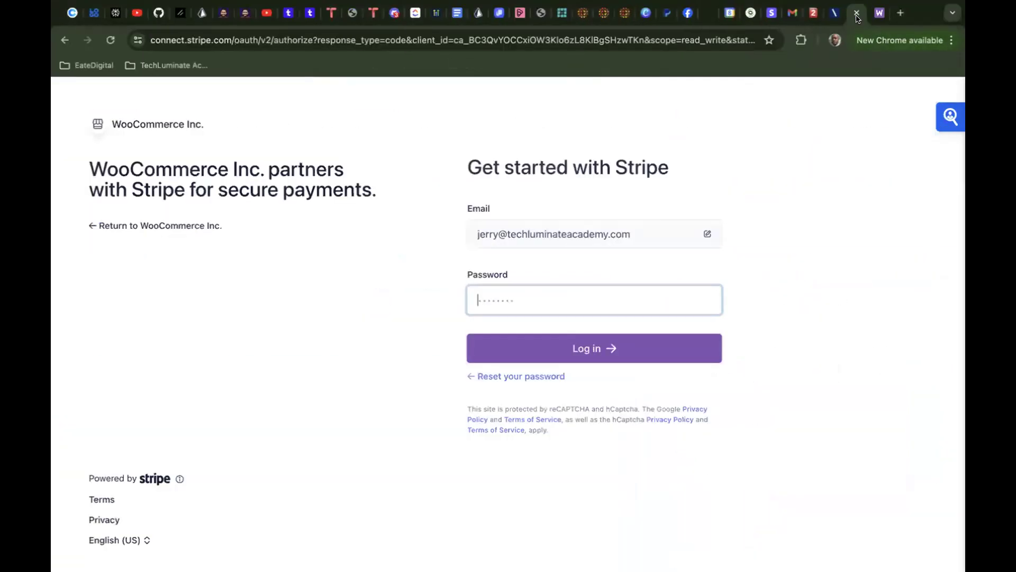
pyautogui.press('super+v')
# Submit the Stripe login, enter the 6-digit verification code, and connect the existing account to WooCommerce
pyautogui.click(606, 338)
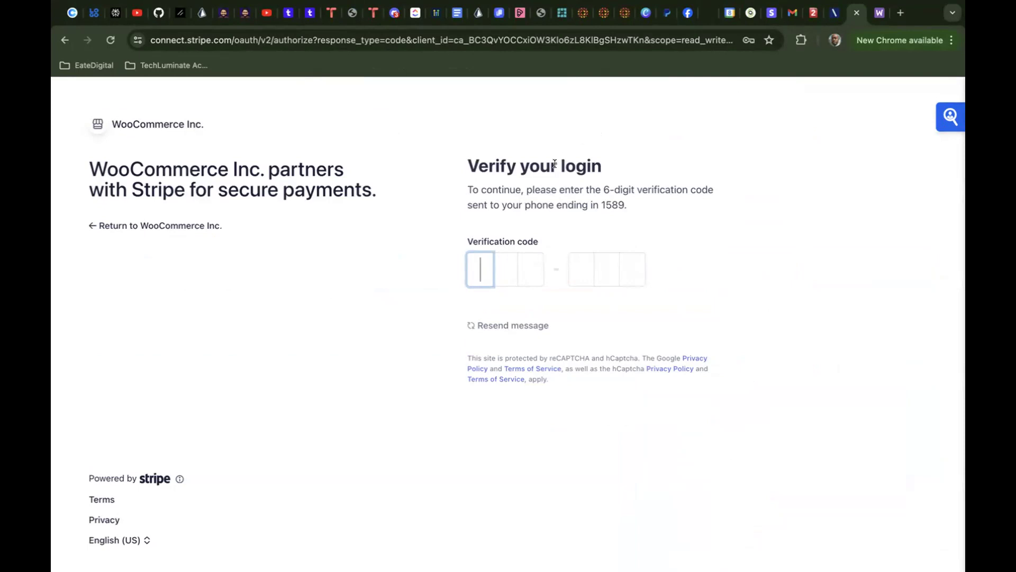
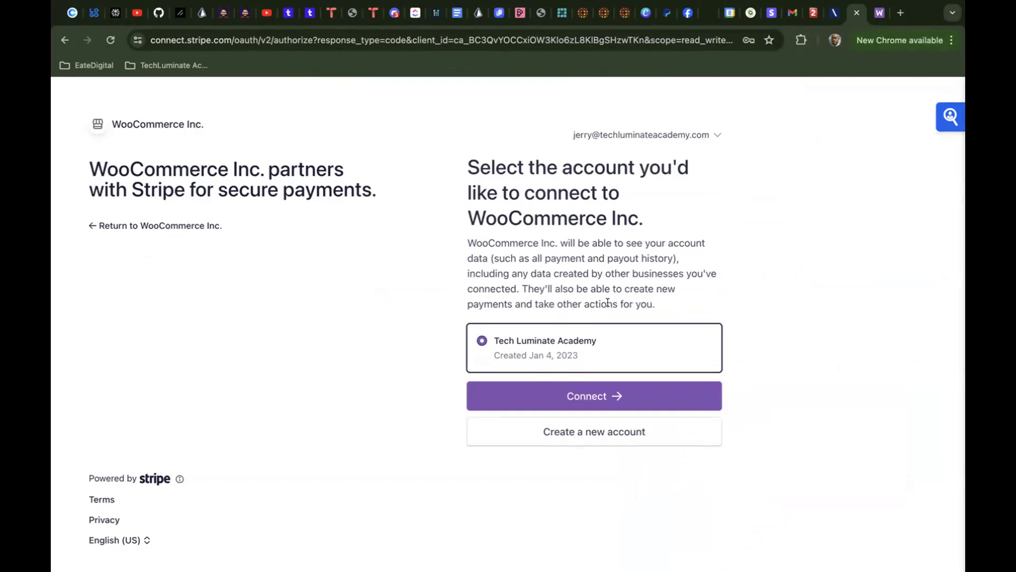
pyautogui.click(579, 395)
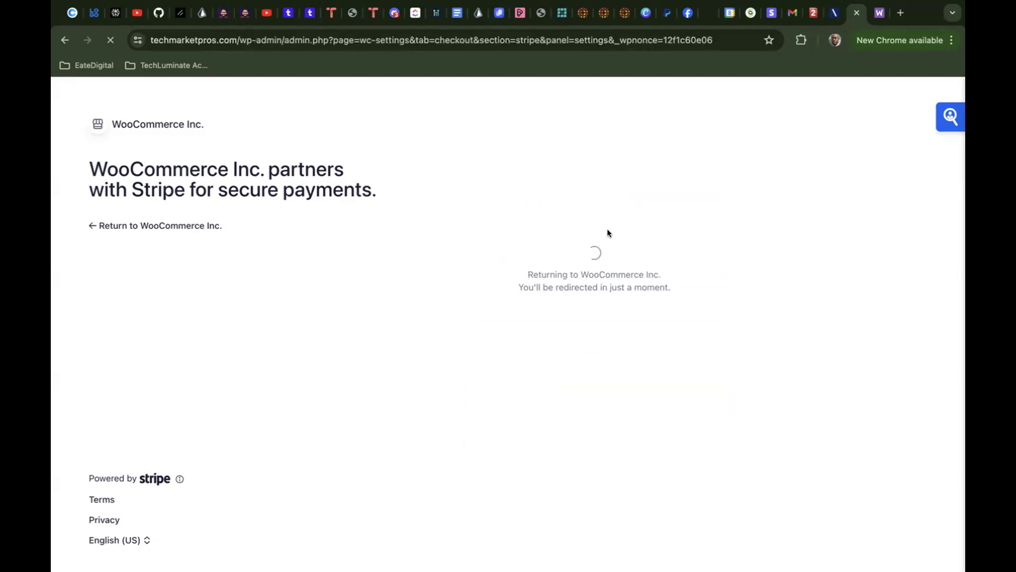
# Scroll through the Stripe settings to confirm Stripe is enabled with payments and payouts active
pyautogui.scroll(-10, 607, 229)
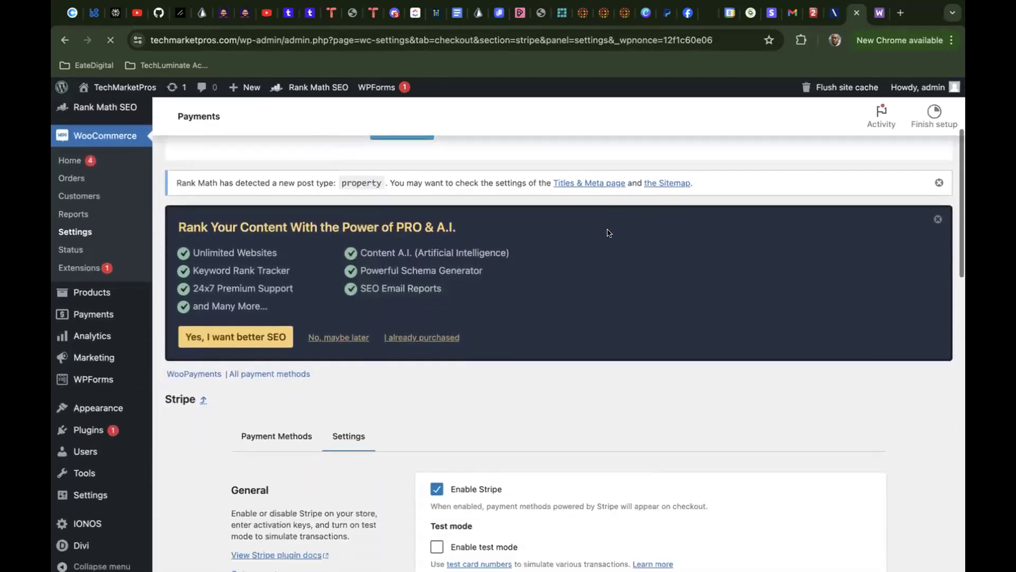
pyautogui.scroll(-2, 607, 230)
pyautogui.scroll(4, 608, 230)
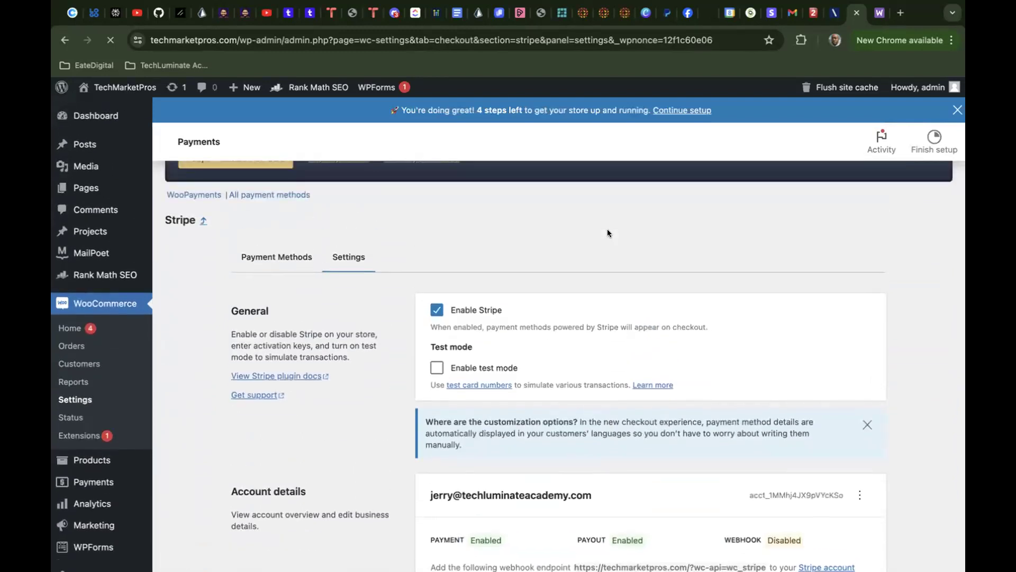
pyautogui.scroll(-4, 607, 233)
pyautogui.scroll(6, 608, 233)
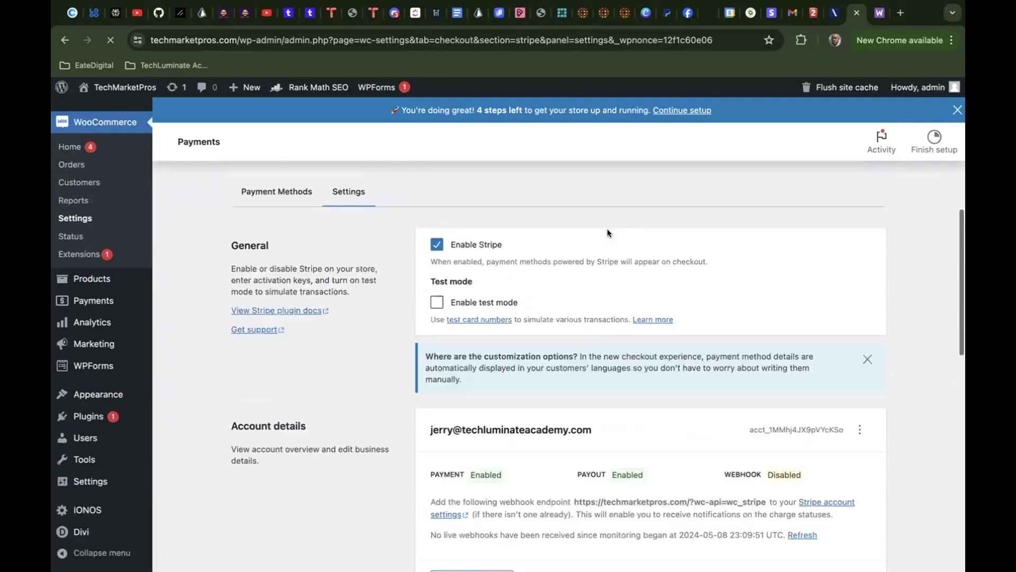
pyautogui.scroll(5, 283, 282)
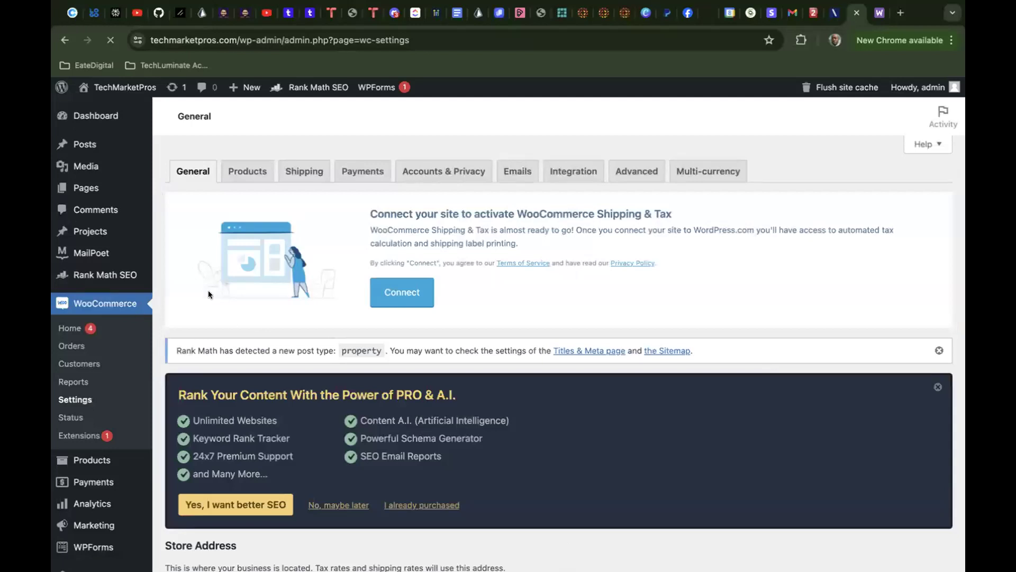
# Turn on the Stripe toggle in WooCommerce's Payments list, leaving the other methods off
pyautogui.click(359, 191)
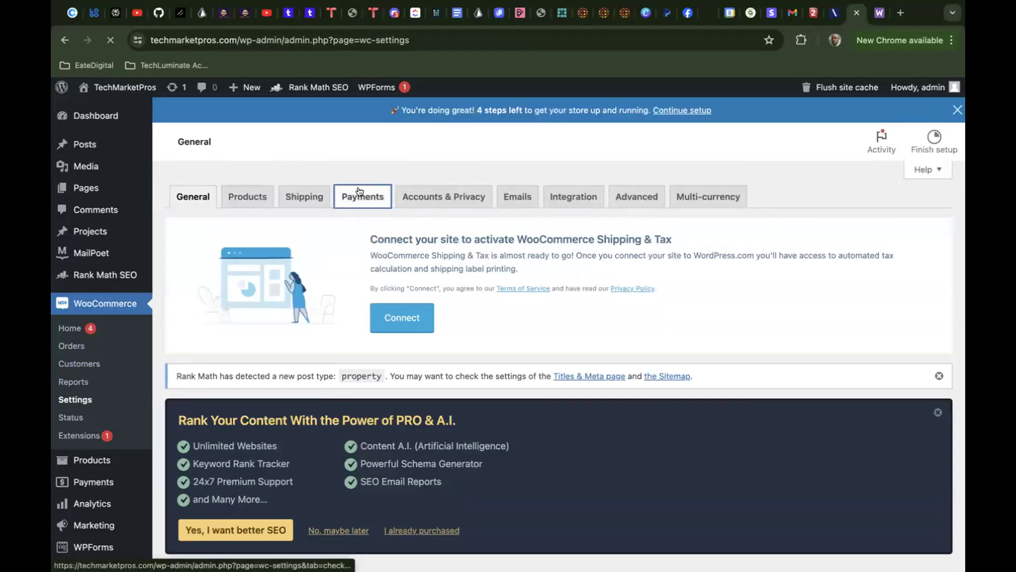
pyautogui.scroll(-5, 405, 330)
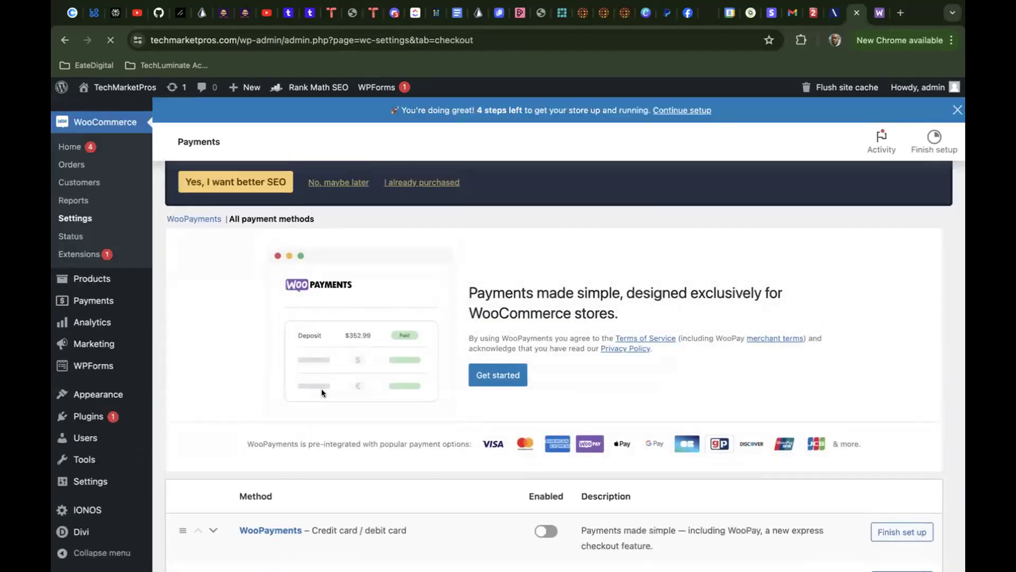
pyautogui.scroll(-5, 322, 391)
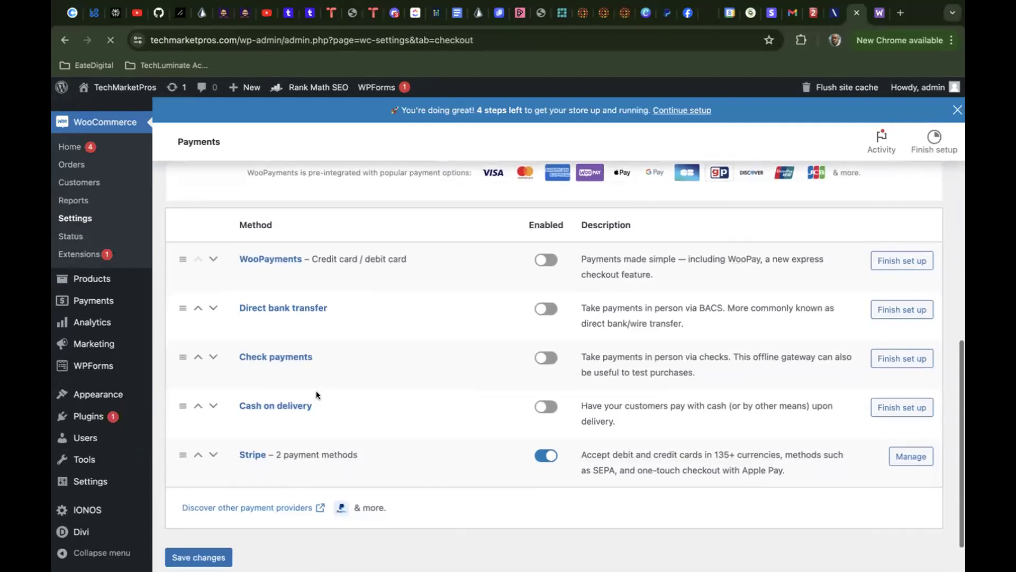
pyautogui.click(546, 455)
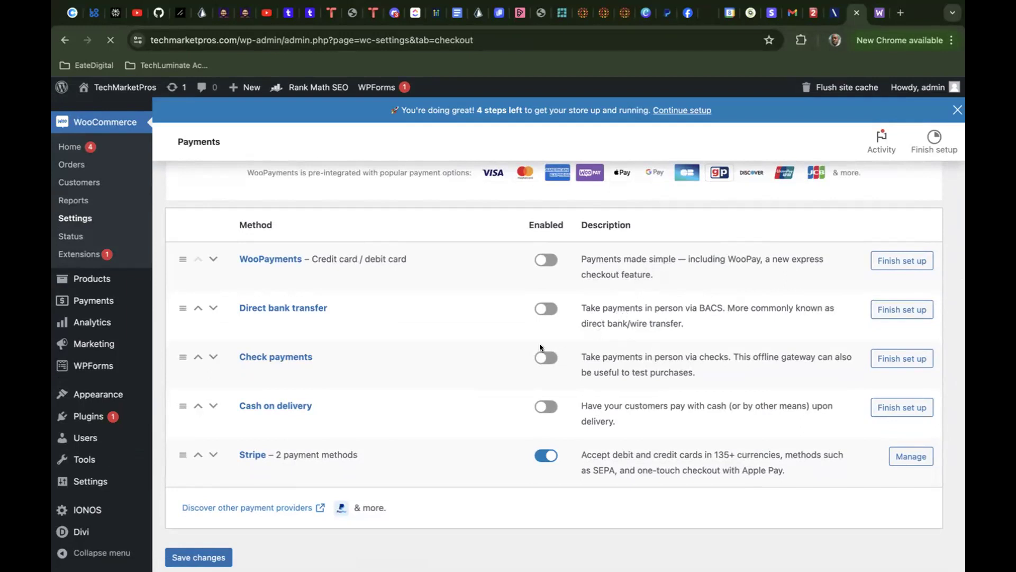
# Open Stripe's Manage page and review its Payment Methods tab
pyautogui.click(903, 454)
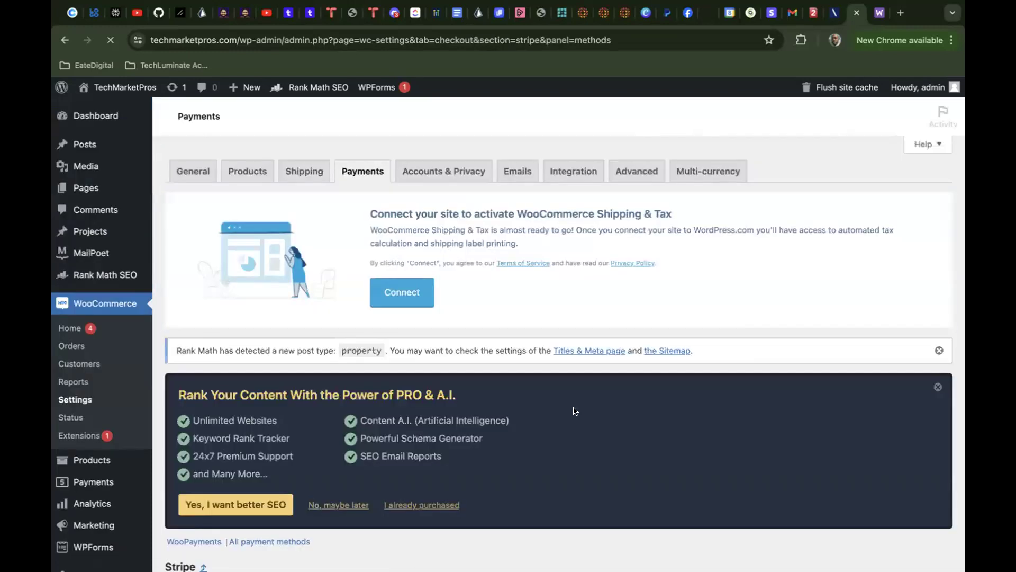
pyautogui.scroll(-7, 573, 406)
pyautogui.scroll(-10, 573, 411)
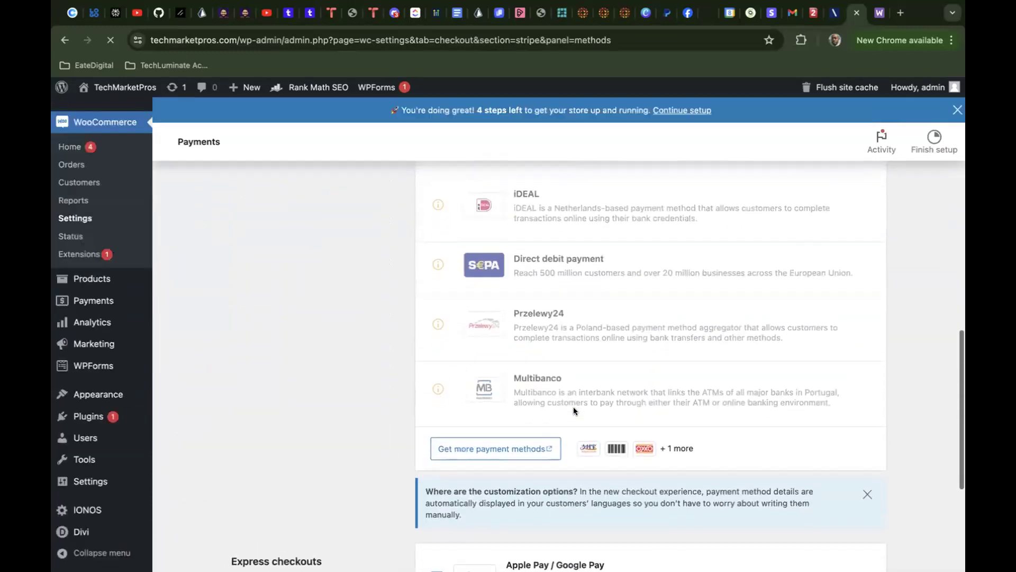
pyautogui.scroll(20, 573, 411)
pyautogui.scroll(-6, 573, 407)
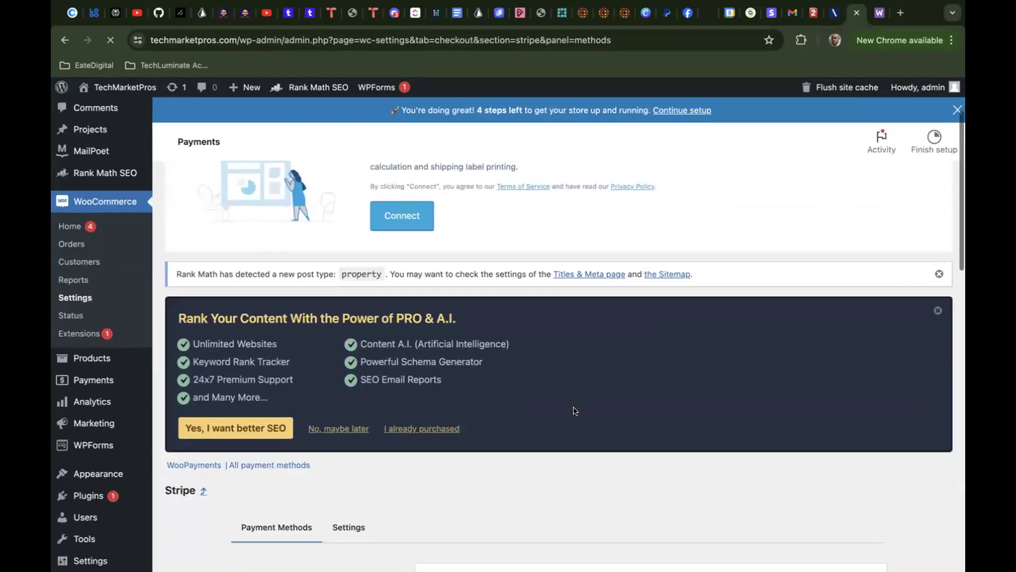
# Review Stripe's Settings tab: enabled, test mode off, payments and payouts enabled, webhook disabled
pyautogui.click(349, 312)
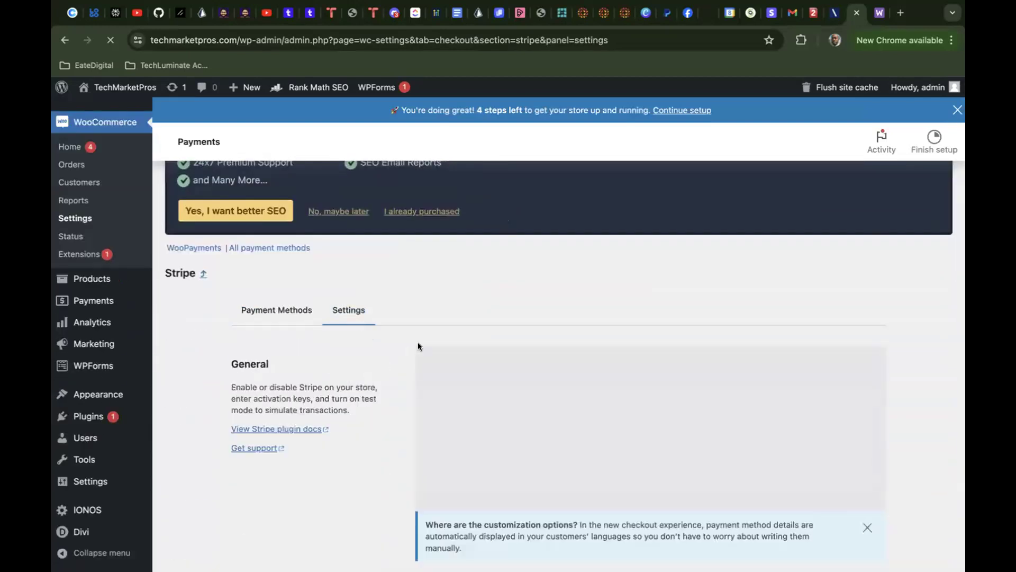
pyautogui.scroll(-5, 417, 342)
pyautogui.scroll(3, 418, 342)
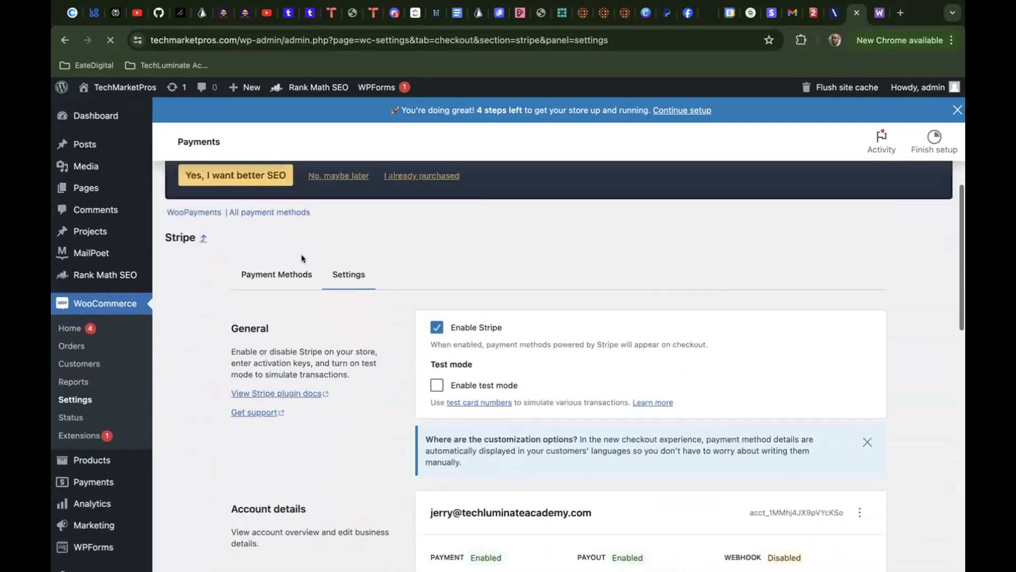
pyautogui.scroll(-3, 367, 289)
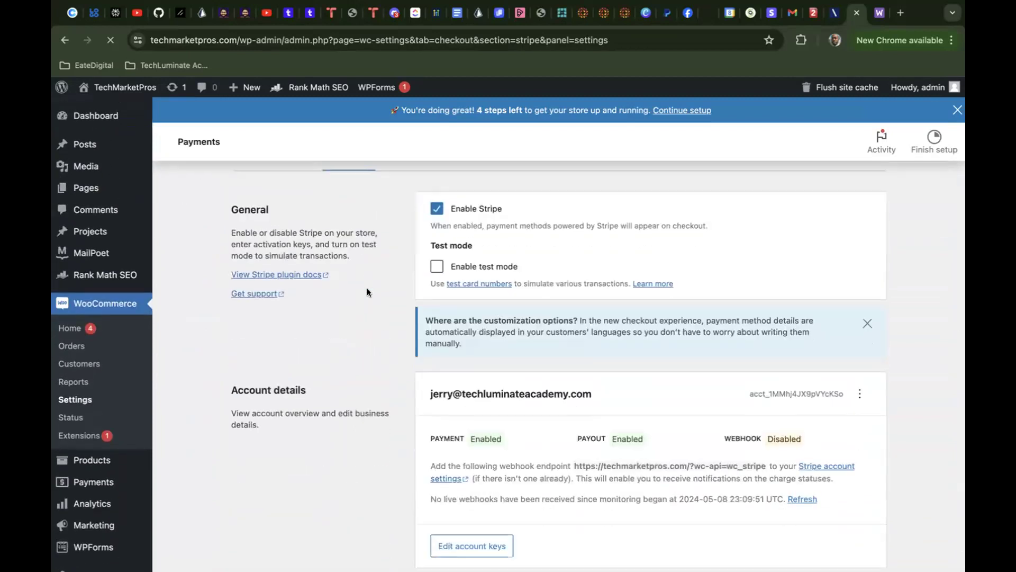
pyautogui.scroll(-15, 367, 292)
pyautogui.scroll(17, 367, 292)
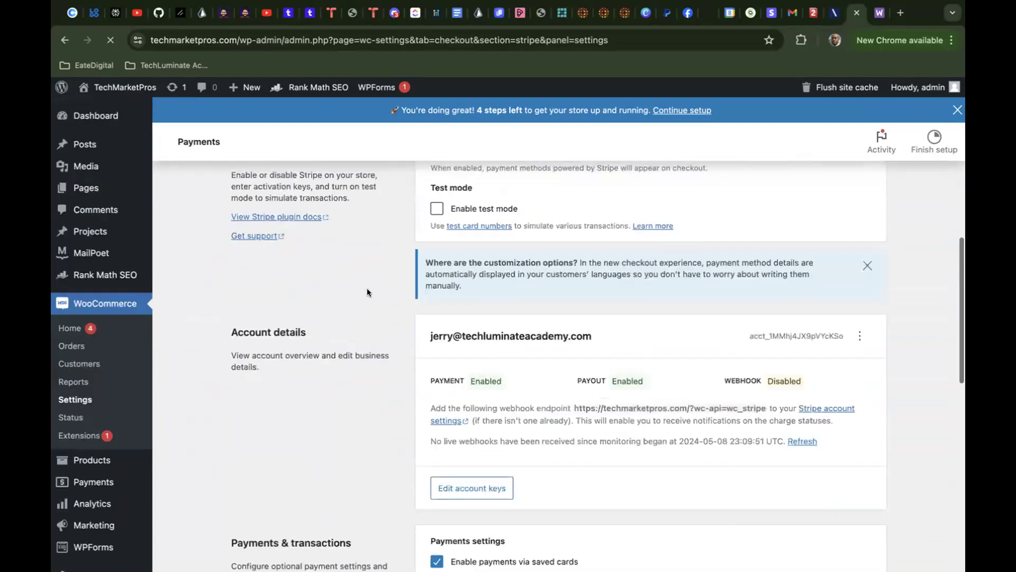
pyautogui.scroll(-1, 367, 293)
pyautogui.scroll(-1, 368, 292)
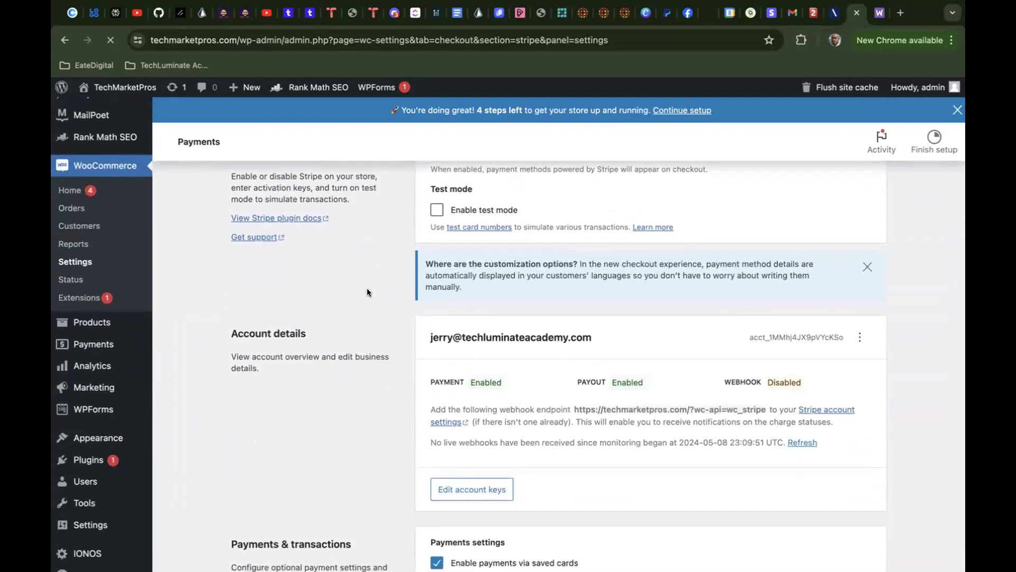
pyautogui.scroll(6, 367, 290)
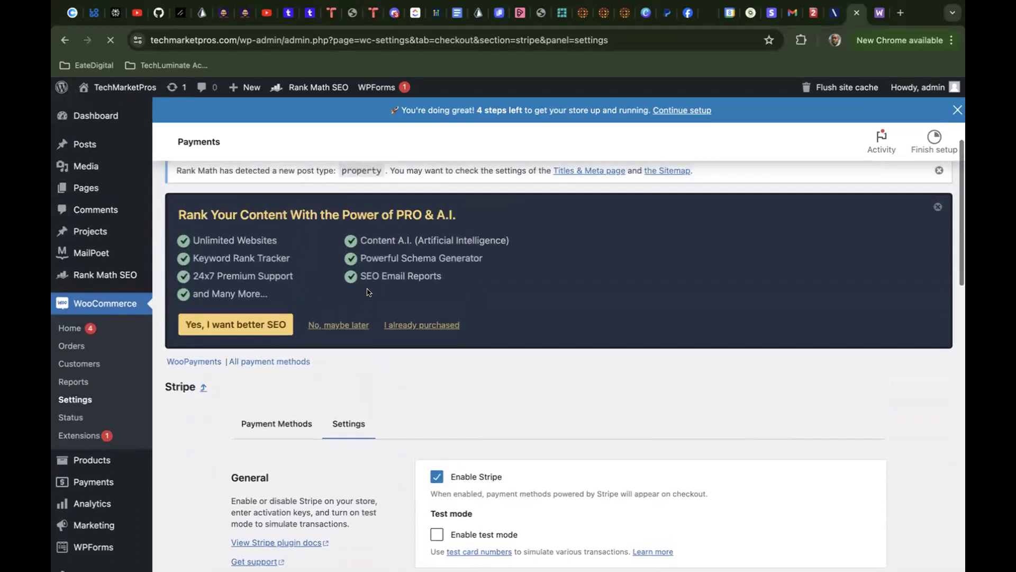
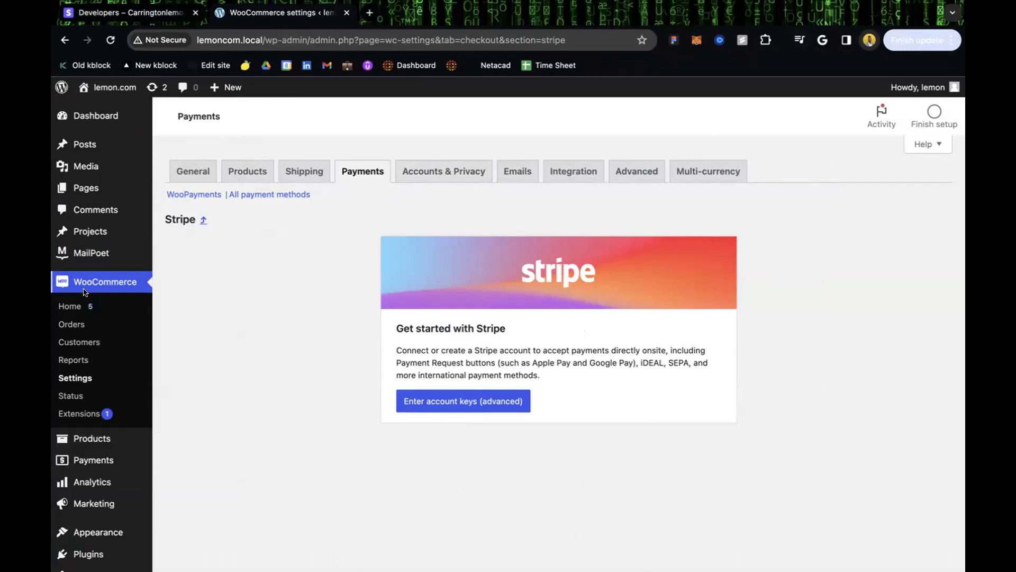
# In WooCommerce Payments, paste the Stripe live secret key into the account keys form and close it
pyautogui.click(78, 379)
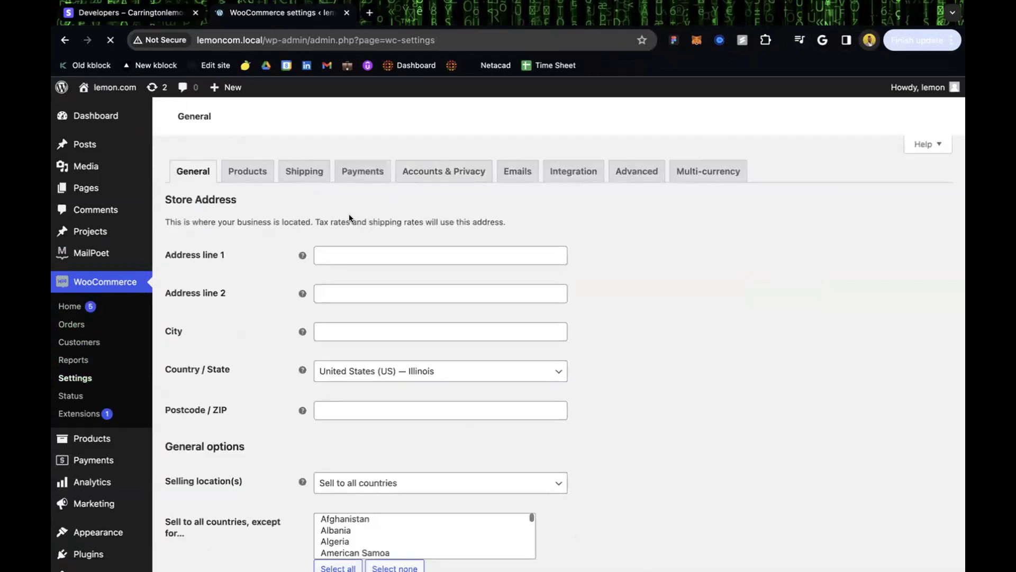
pyautogui.click(358, 168)
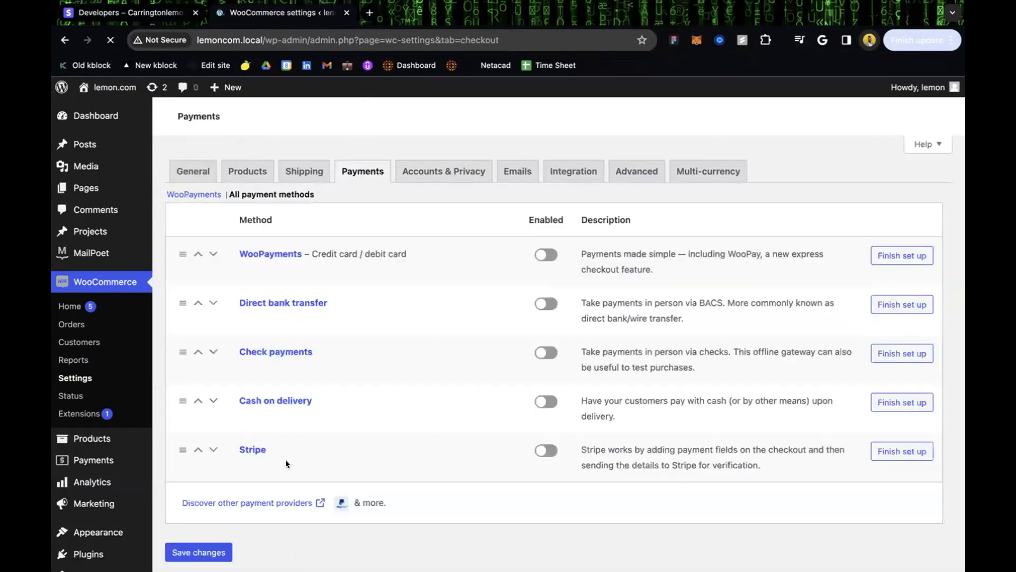
pyautogui.scroll(-1, 561, 472)
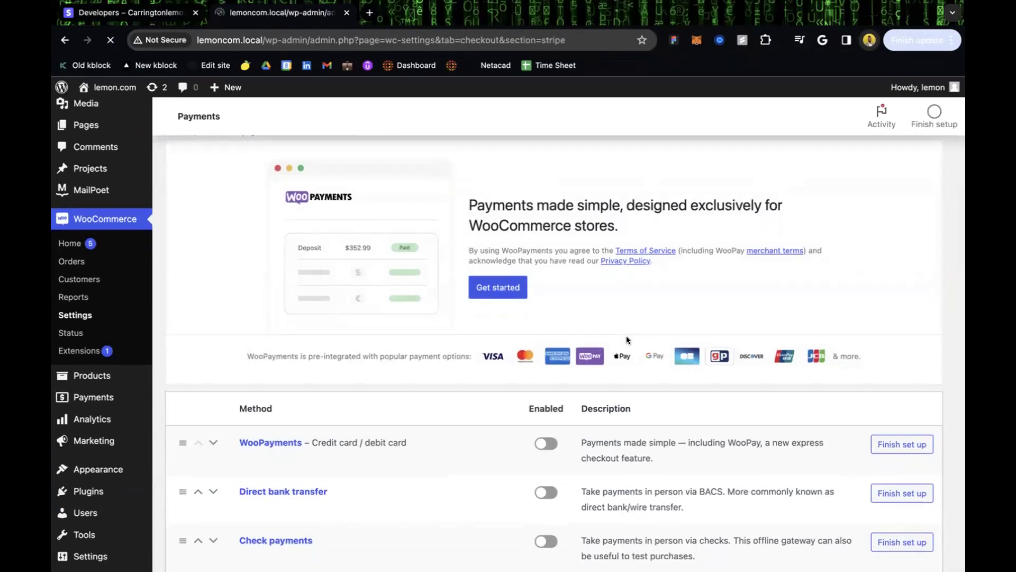
pyautogui.scroll(-1, 598, 341)
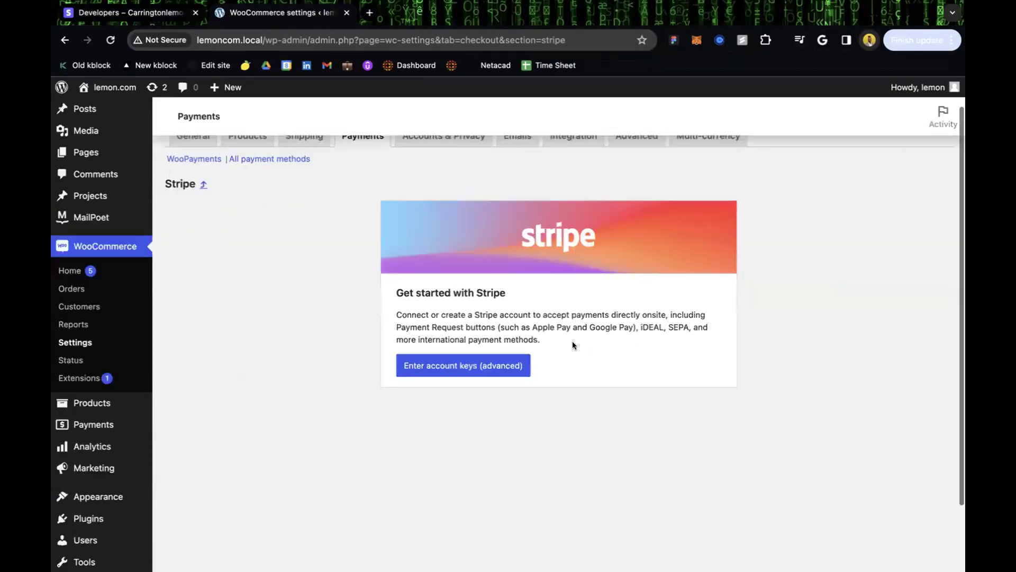
pyautogui.click(480, 365)
pyautogui.click(368, 286)
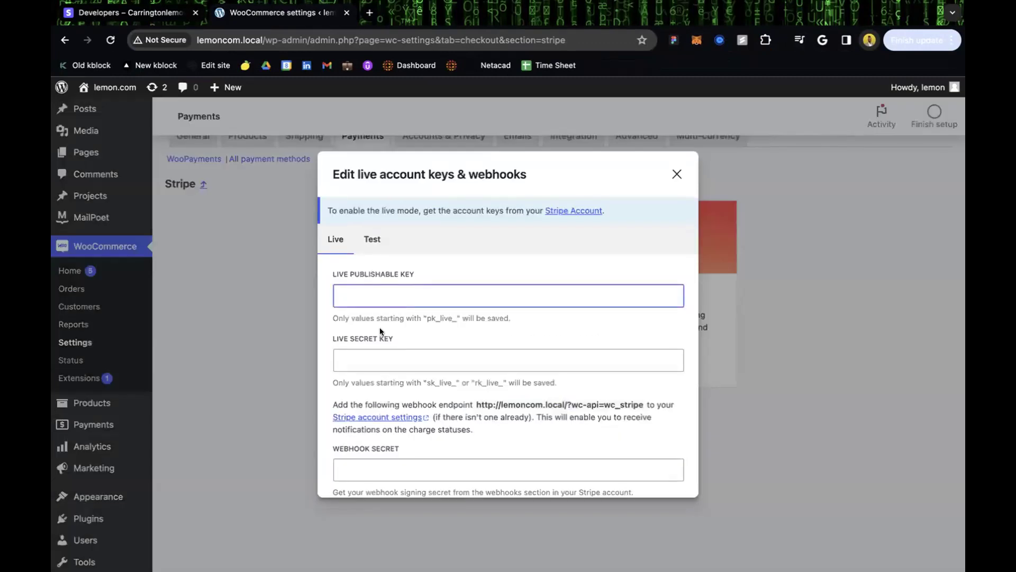
pyautogui.click(373, 357)
pyautogui.press('super+v')
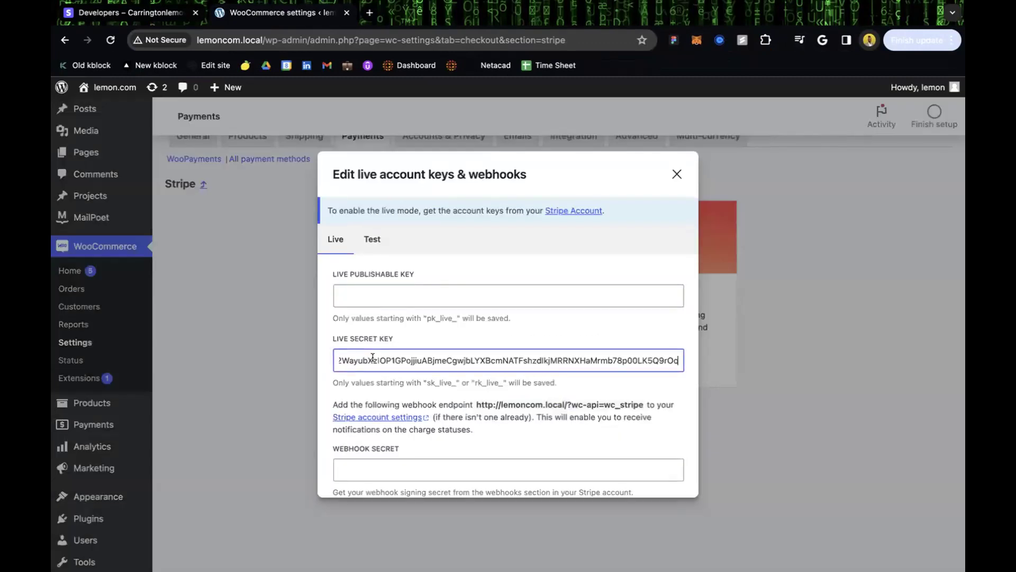
pyautogui.click(351, 292)
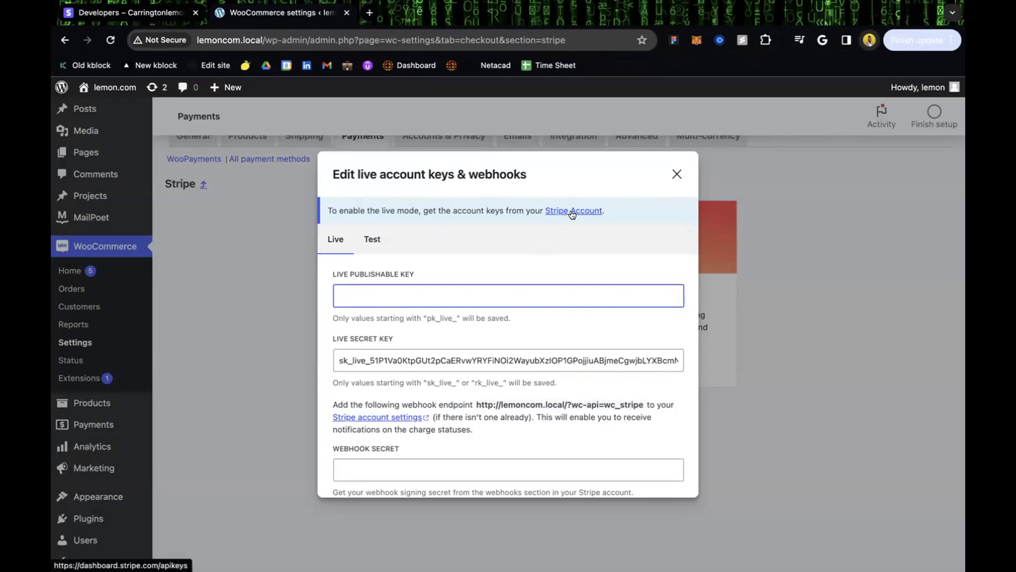
pyautogui.click(677, 173)
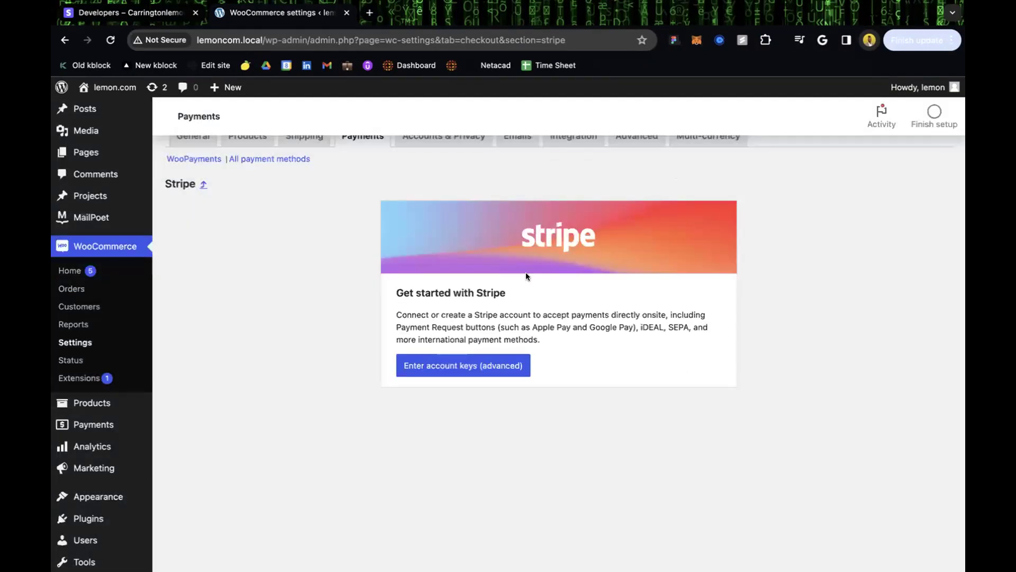
pyautogui.scroll(1, 526, 276)
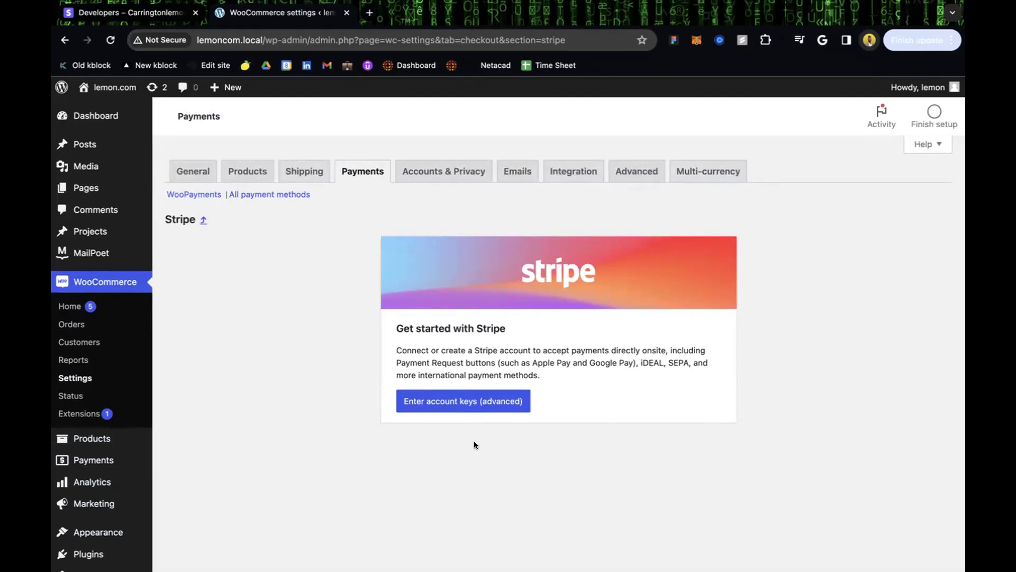
# Return to WooCommerce's Payments settings and open the Stripe payment method's setup
pyautogui.hotkey('ctrl', 'Left')
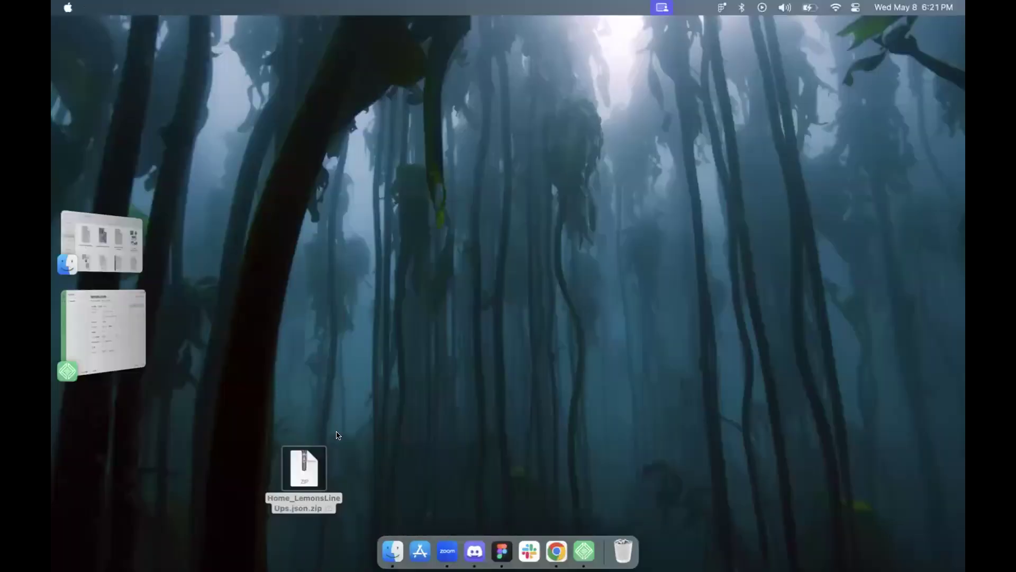
pyautogui.hotkey('ctrl', 'Right')
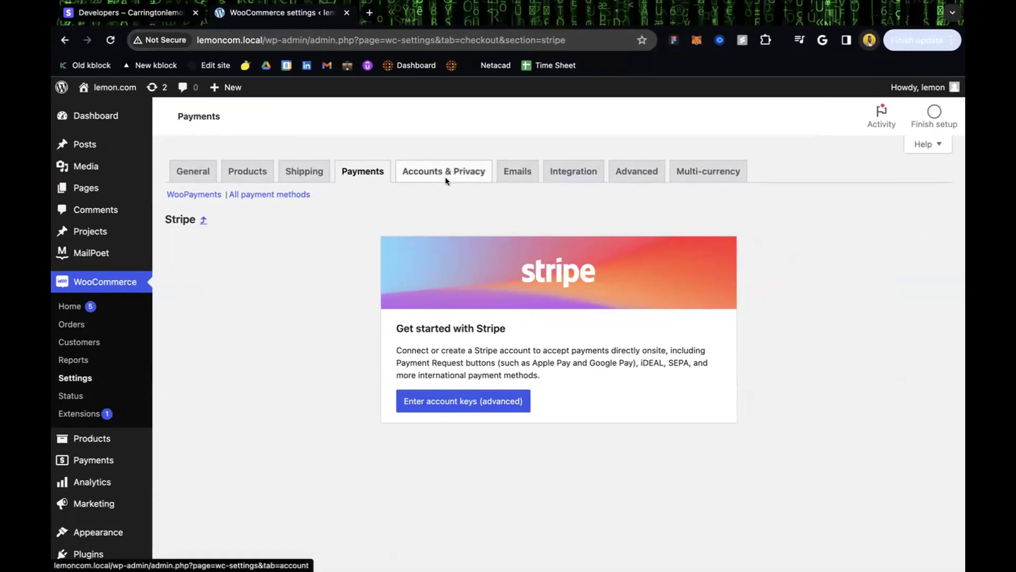
pyautogui.click(80, 376)
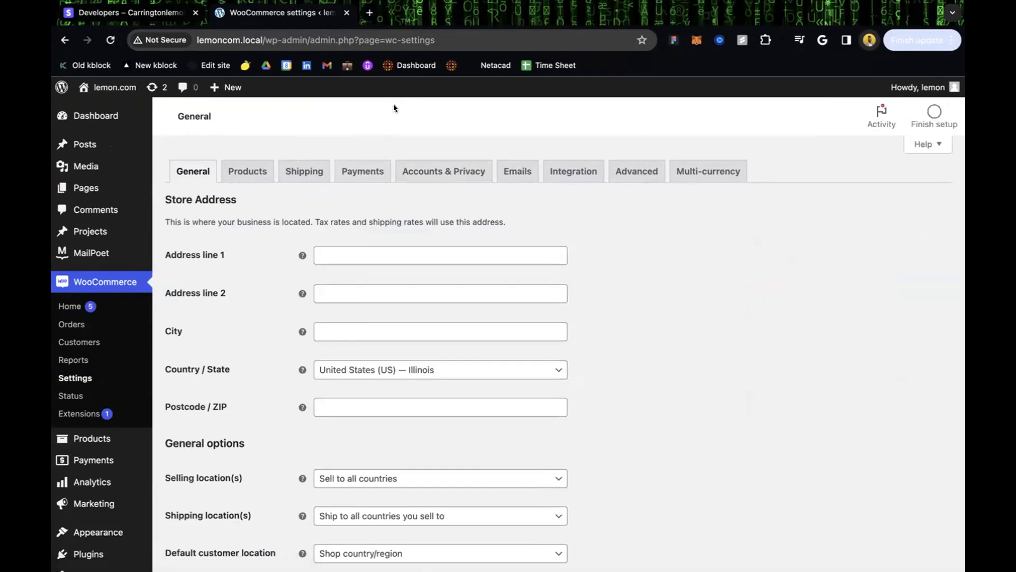
pyautogui.click(356, 172)
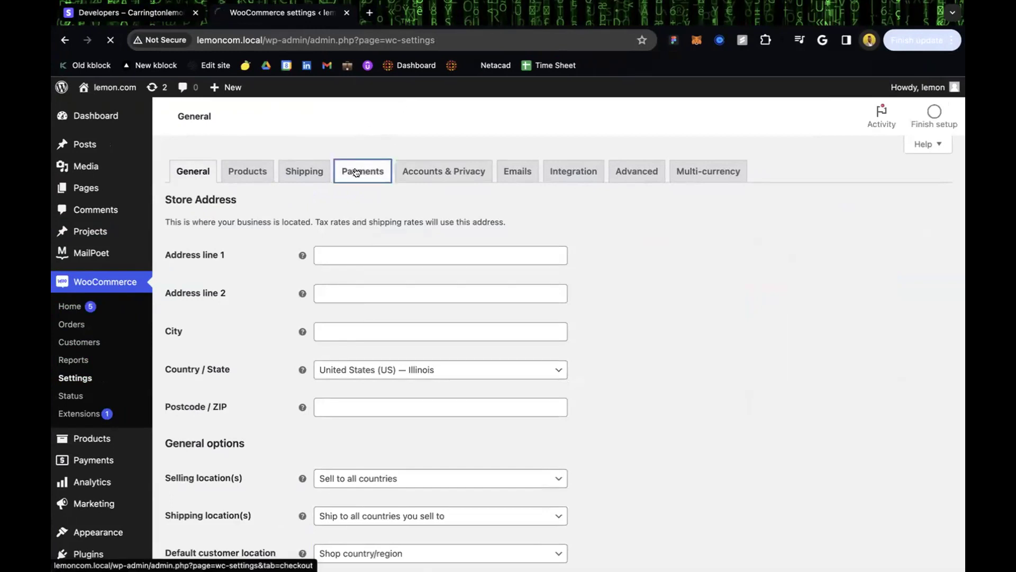
pyautogui.scroll(-1, 358, 178)
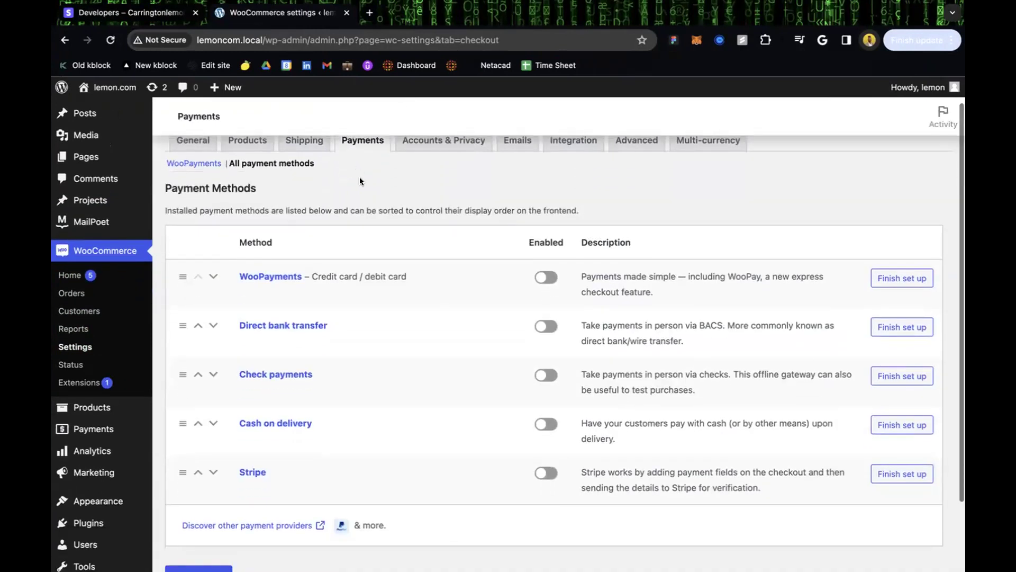
pyautogui.scroll(-5, 543, 510)
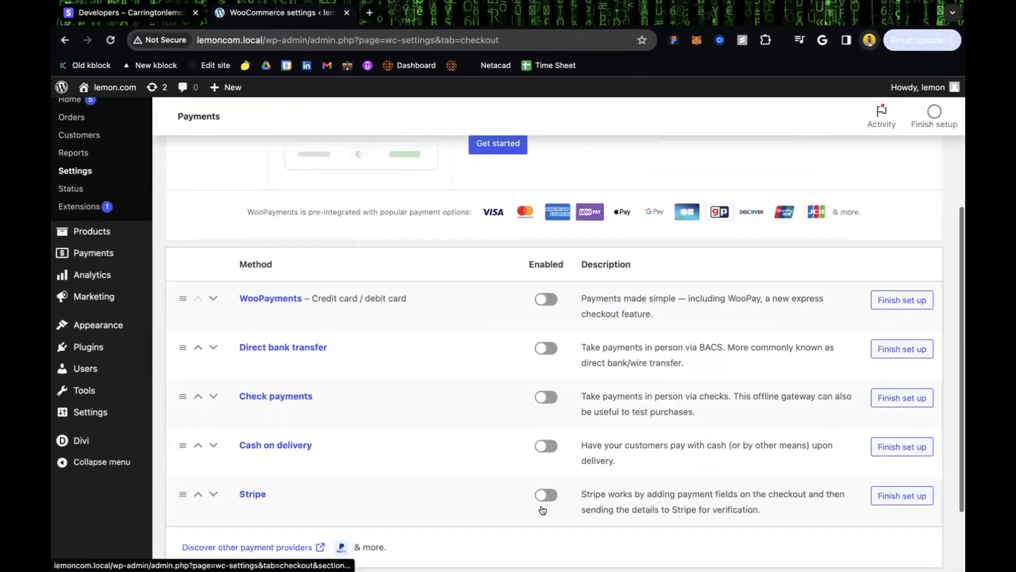
pyautogui.click(541, 445)
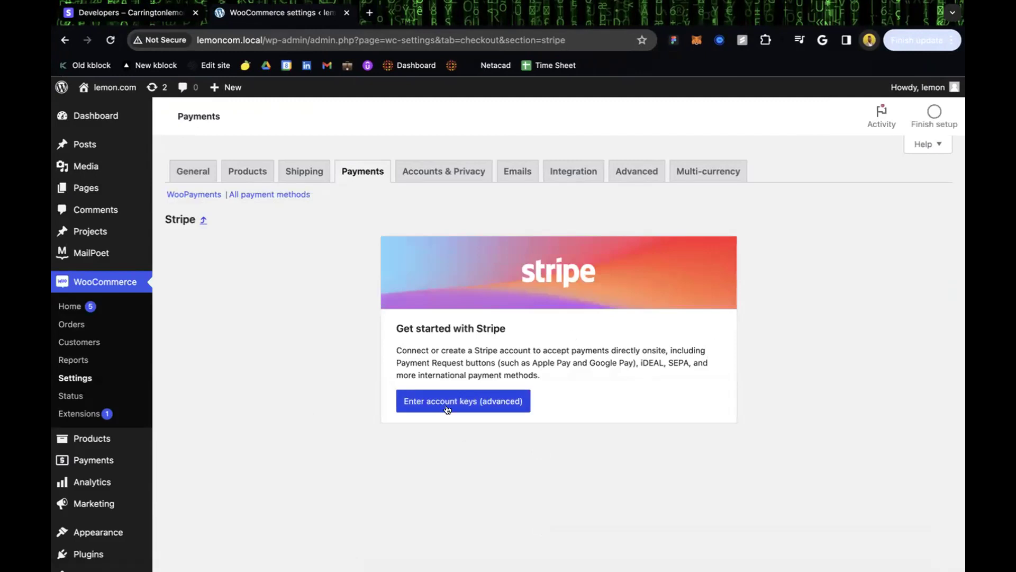
# Check the account's API keys in the Stripe developers dashboard, then return to the WooCommerce Stripe setup
pyautogui.click(140, 17)
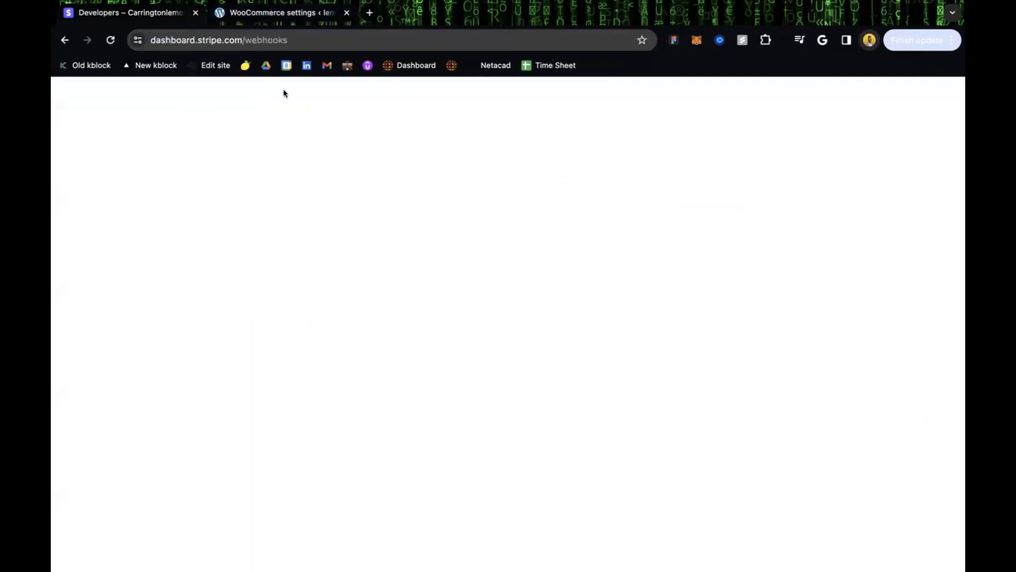
pyautogui.click(255, 161)
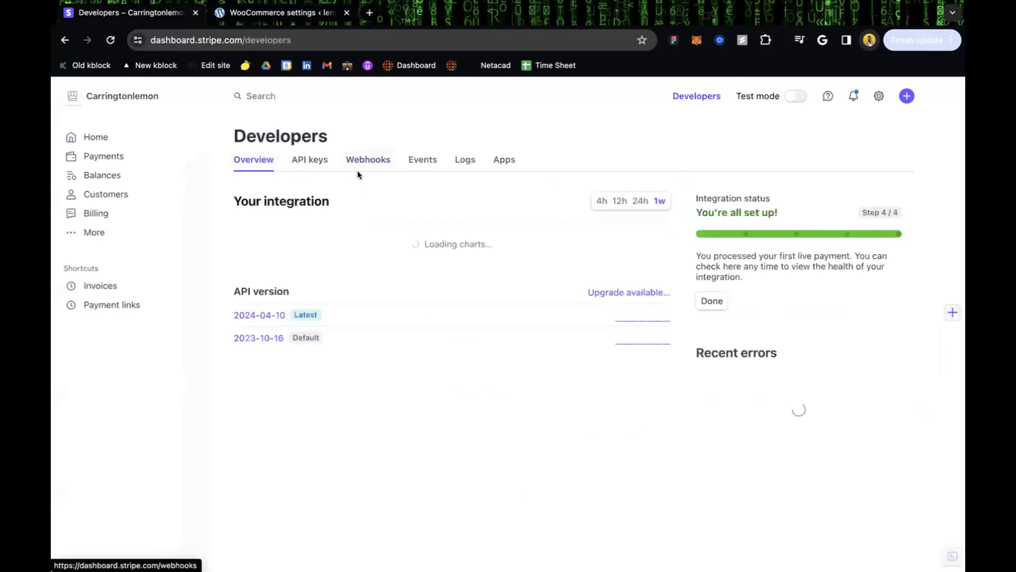
pyautogui.click(324, 162)
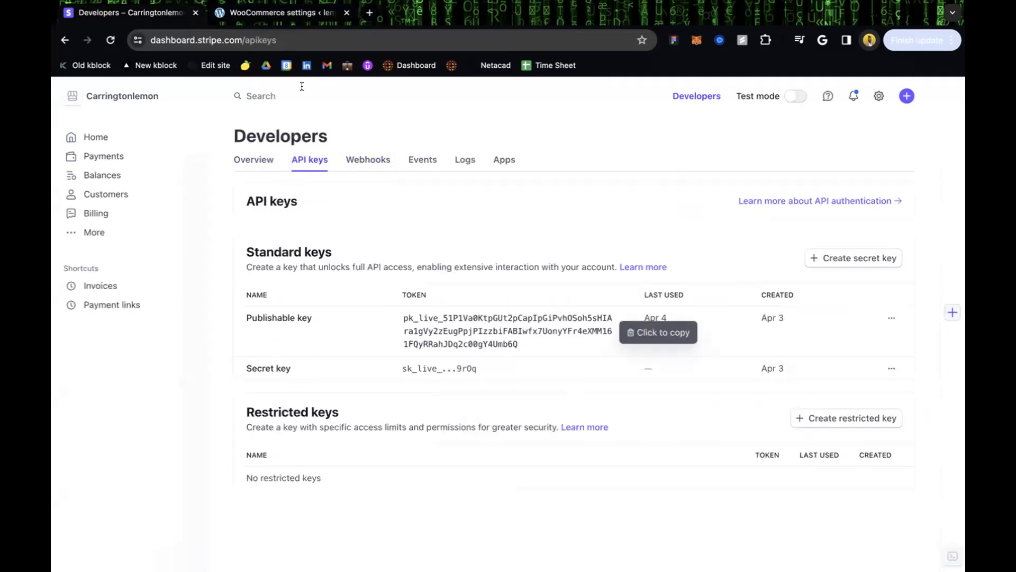
pyautogui.click(240, 14)
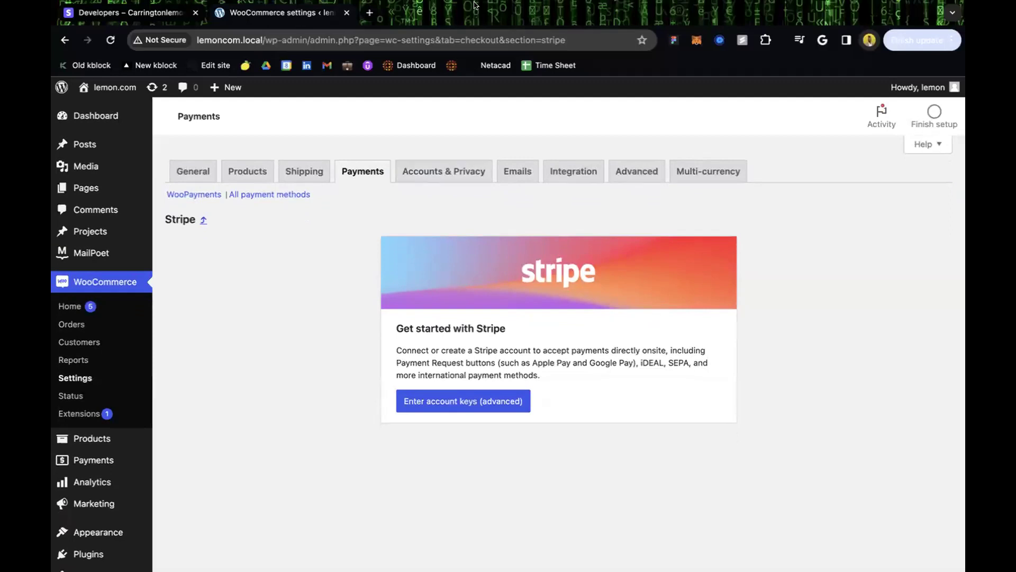
# Open and close the macOS Wi-Fi status menu
pyautogui.moveTo(708, 5)
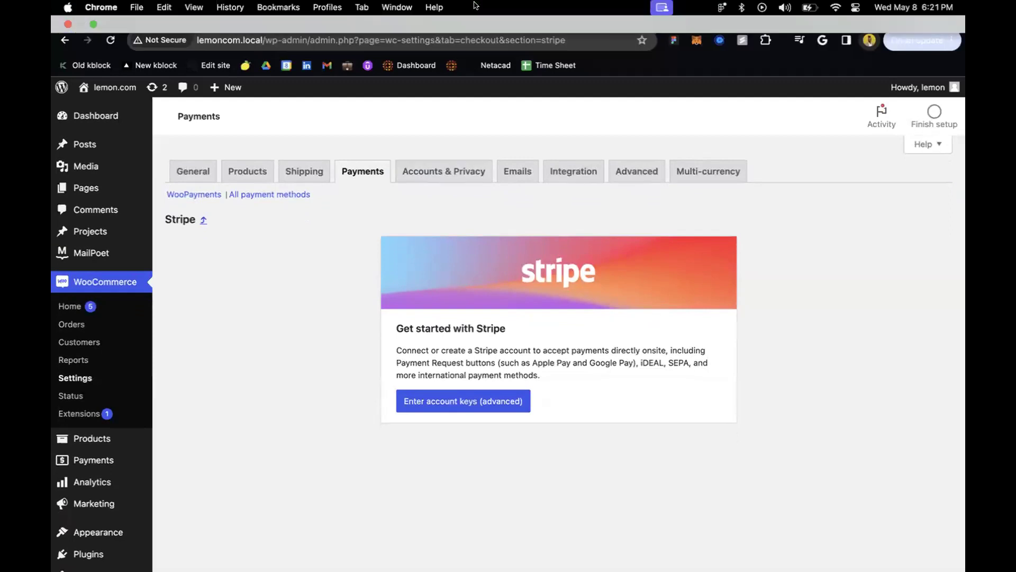
pyautogui.click(837, 7)
pyautogui.click(839, 7)
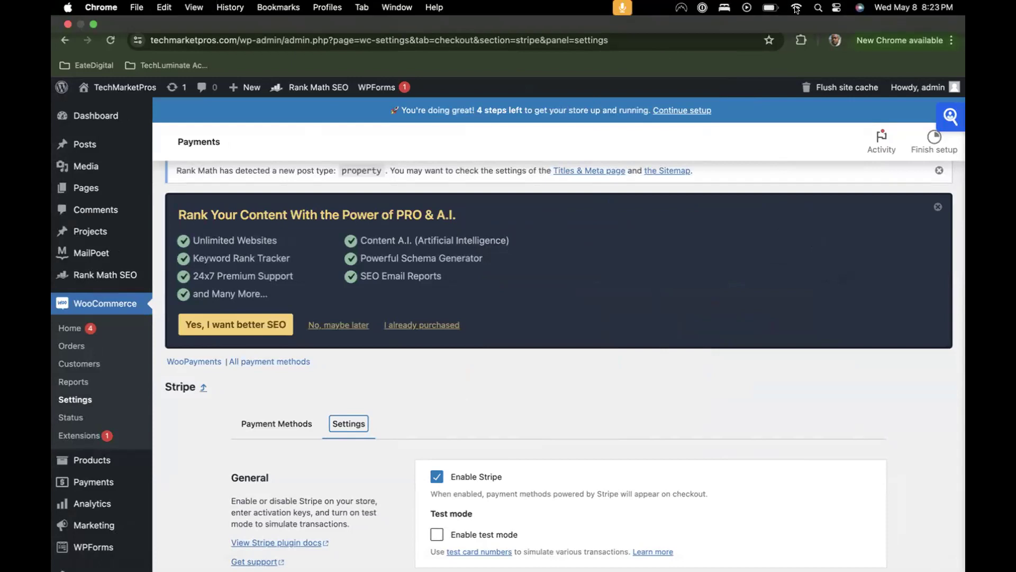
pyautogui.click(796, 8)
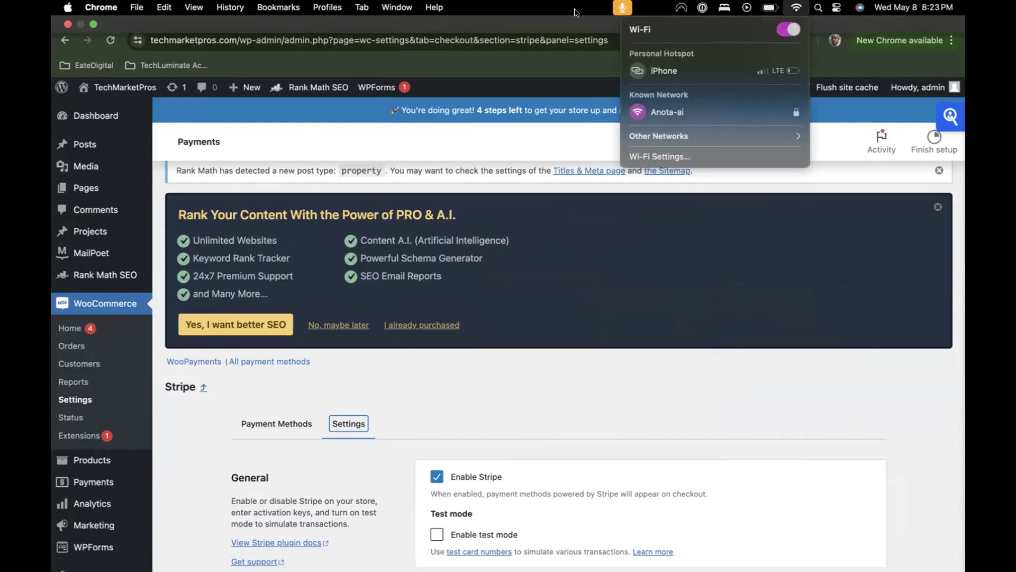
pyautogui.click(510, 149)
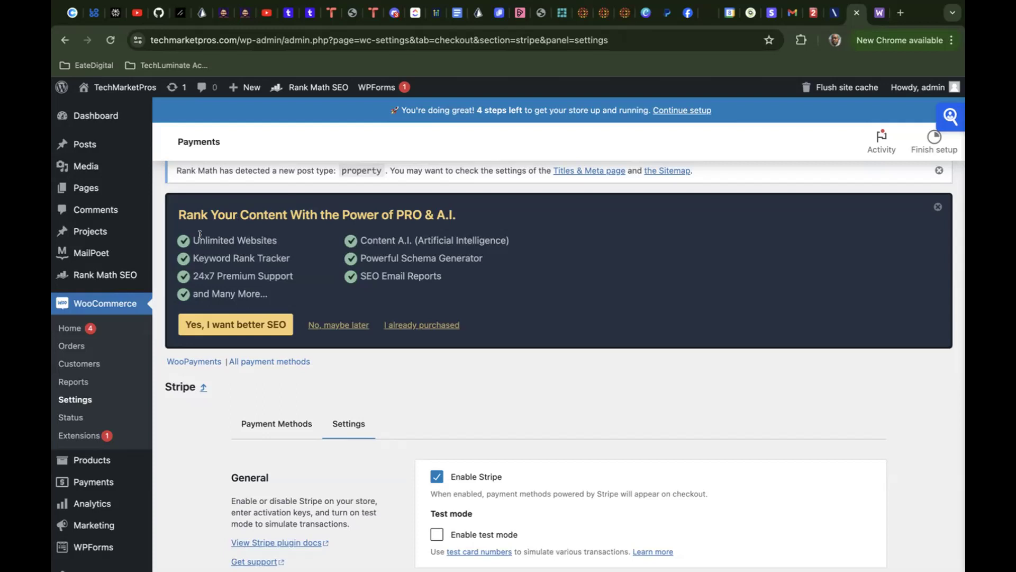
pyautogui.moveTo(113, 255)
pyautogui.scroll(-2, 405, 335)
pyautogui.scroll(-2, 405, 335)
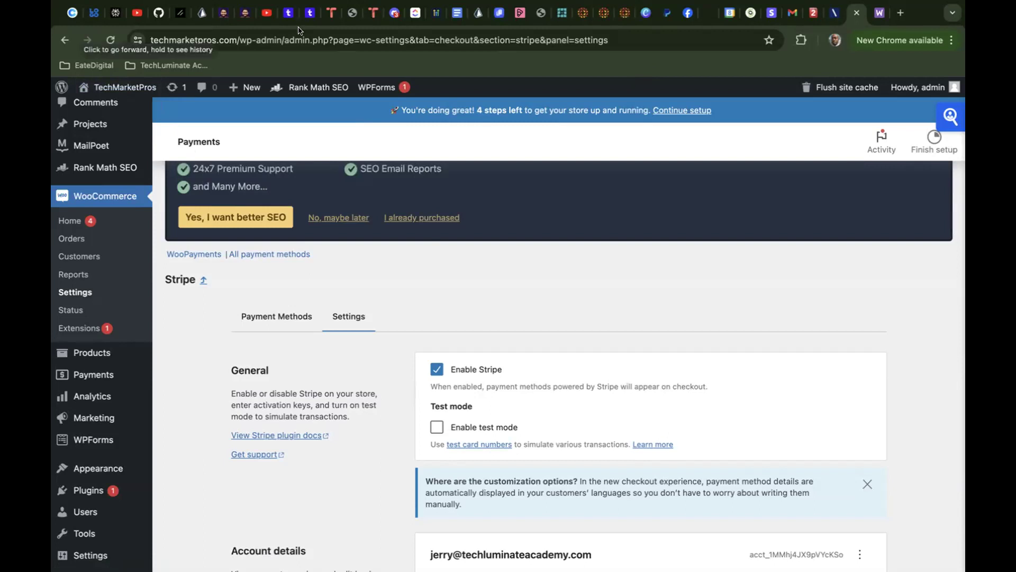
# Open the suggested Stripe Connect address from a new tab's 'str' search, then close it
pyautogui.click(900, 16)
pyautogui.write('str')
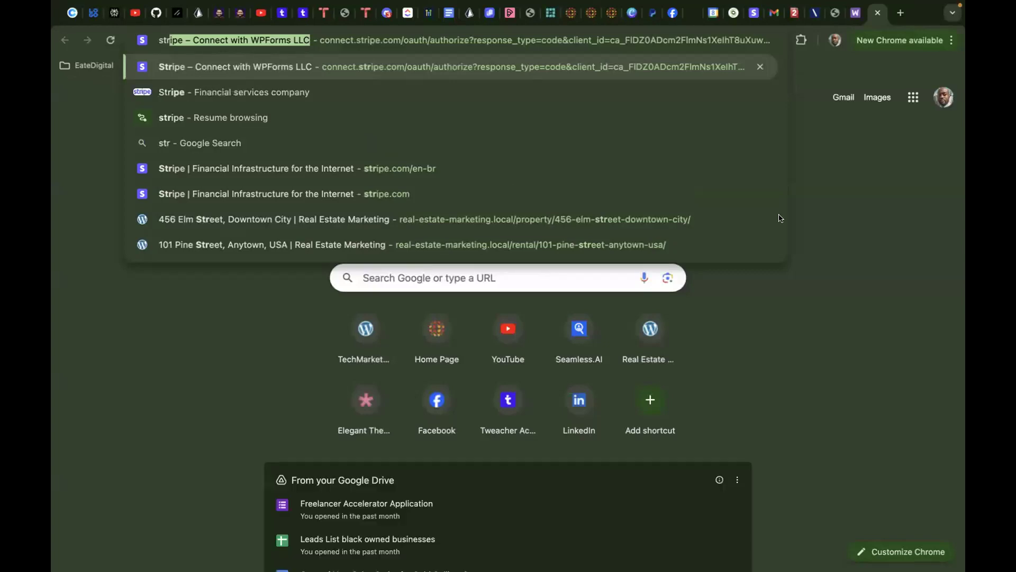
pyautogui.press('Return')
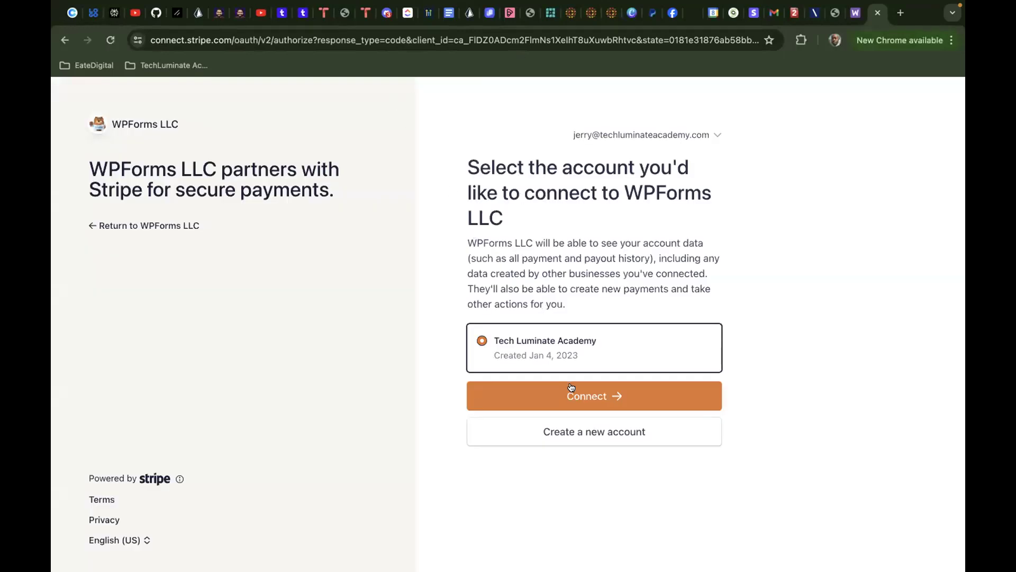
pyautogui.click(877, 13)
# Load stripe.com/en-br, remove 'en-br' to reload the Stripe homepage, and switch to 1Password's Stripe login
pyautogui.click(901, 12)
pyautogui.write('str')
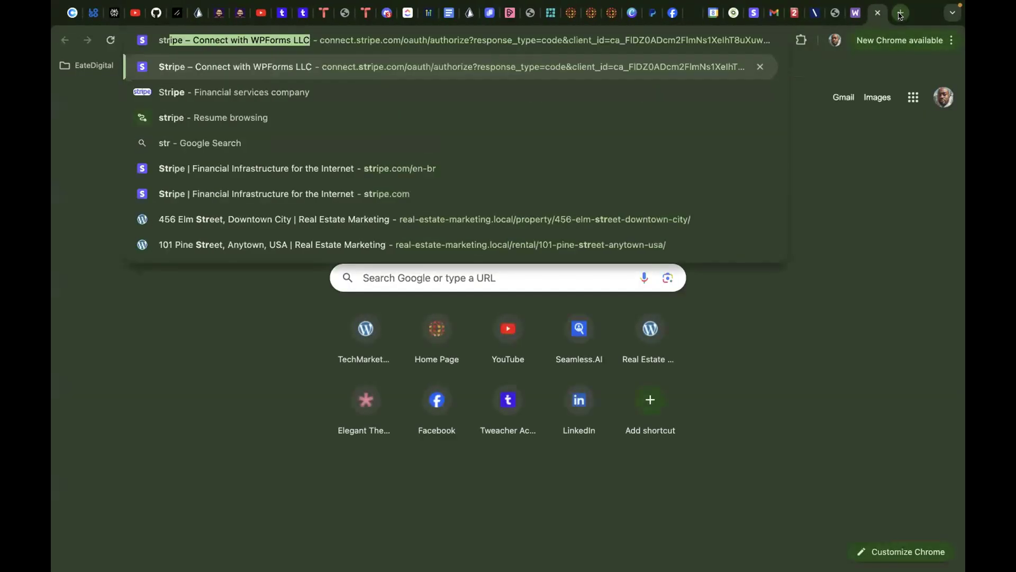
pyautogui.click(430, 167)
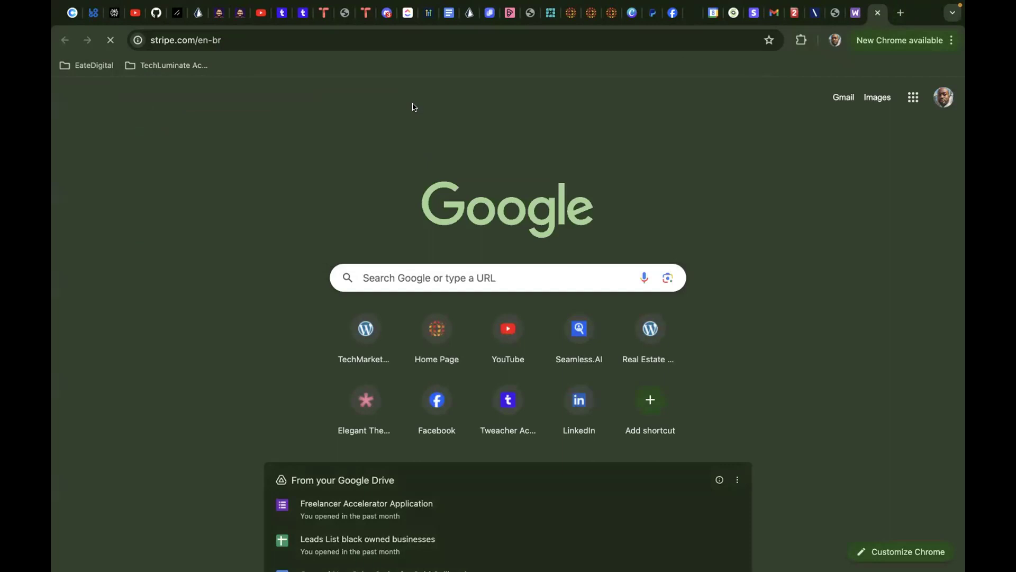
pyautogui.moveTo(259, 39); pyautogui.dragTo(197, 38)
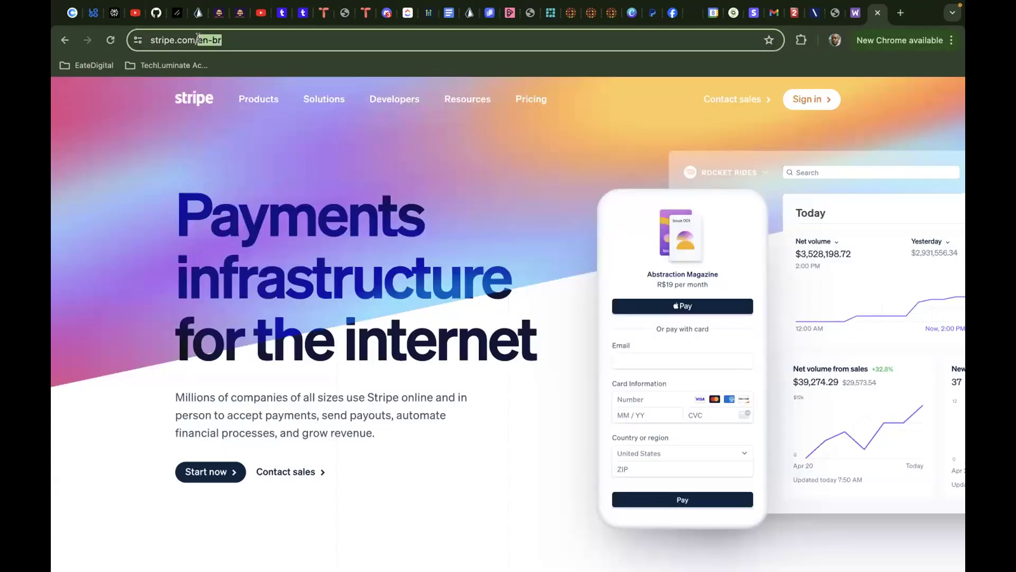
pyautogui.press('BackSpace')
pyautogui.press('Return')
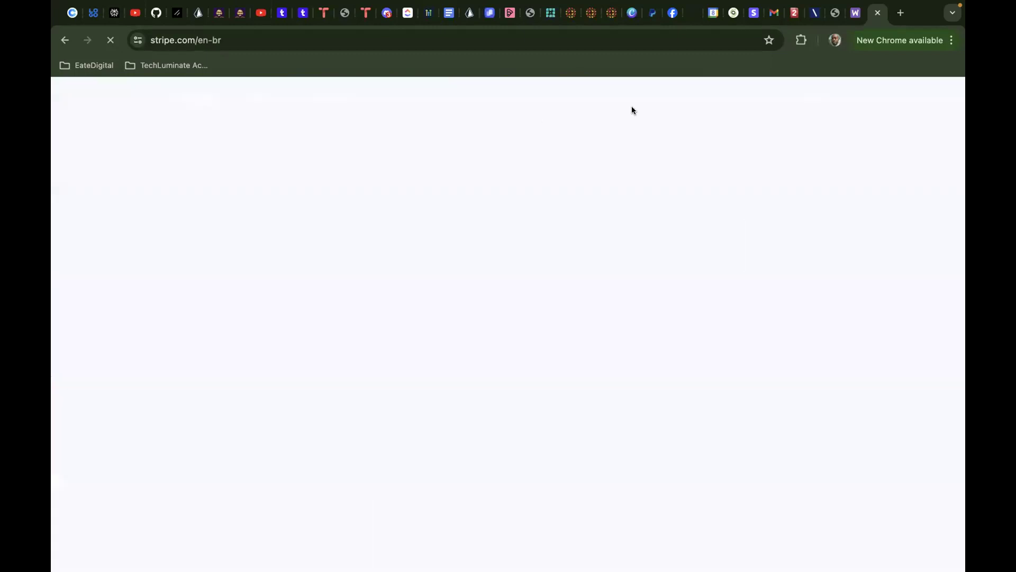
pyautogui.press('super+Tab')
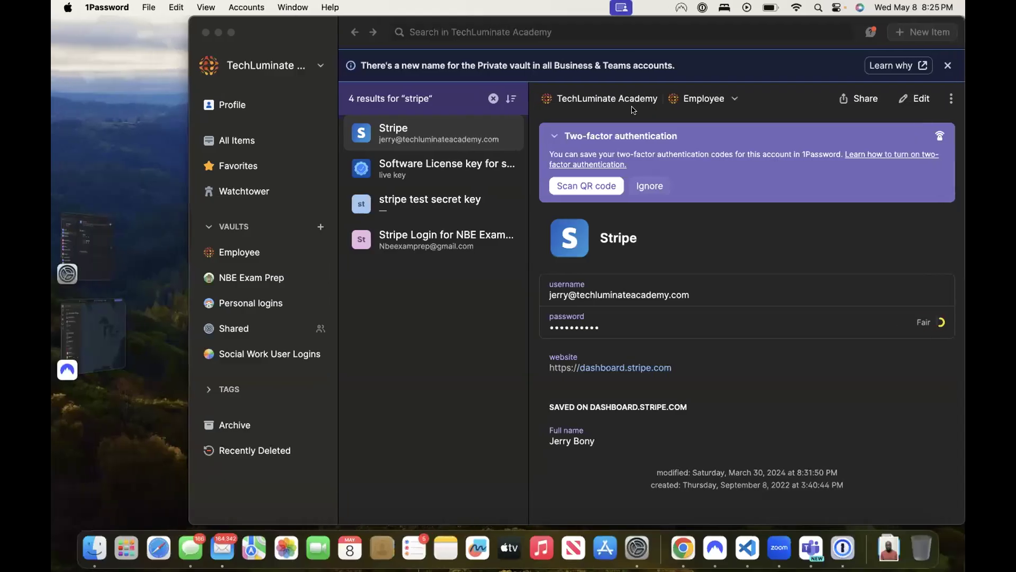
# Connect NordVPN to the United States (Chicago) server and bring up the Zoom app
pyautogui.click(714, 550)
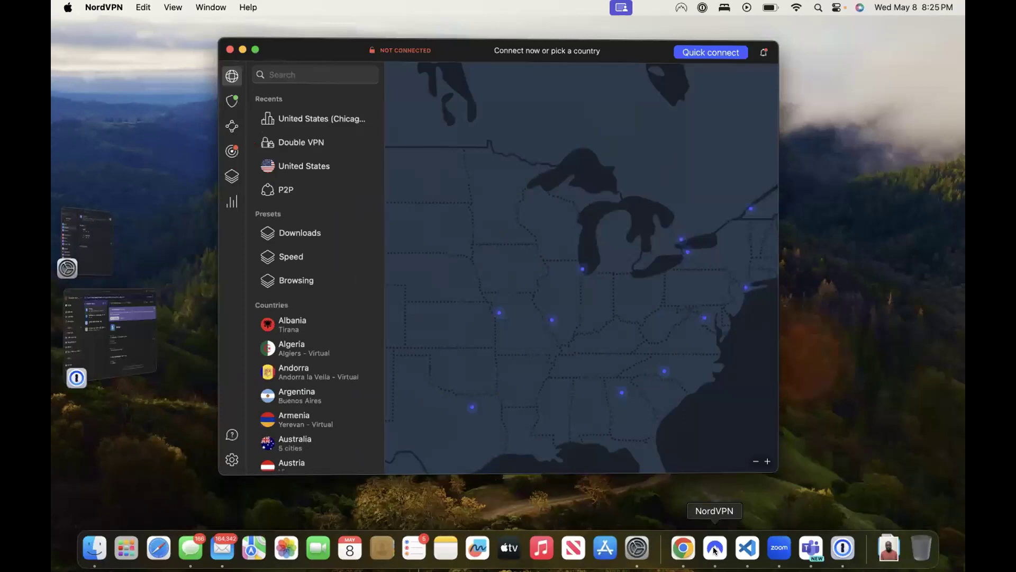
pyautogui.click(341, 116)
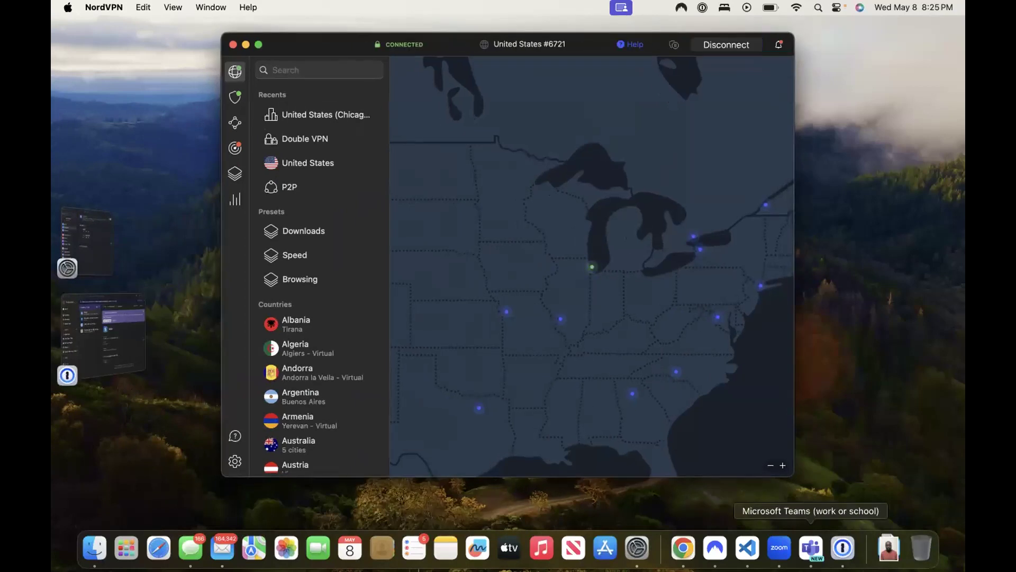
pyautogui.hotkey('ctrl', 'Right')
pyautogui.hotkey('ctrl', 'Right')
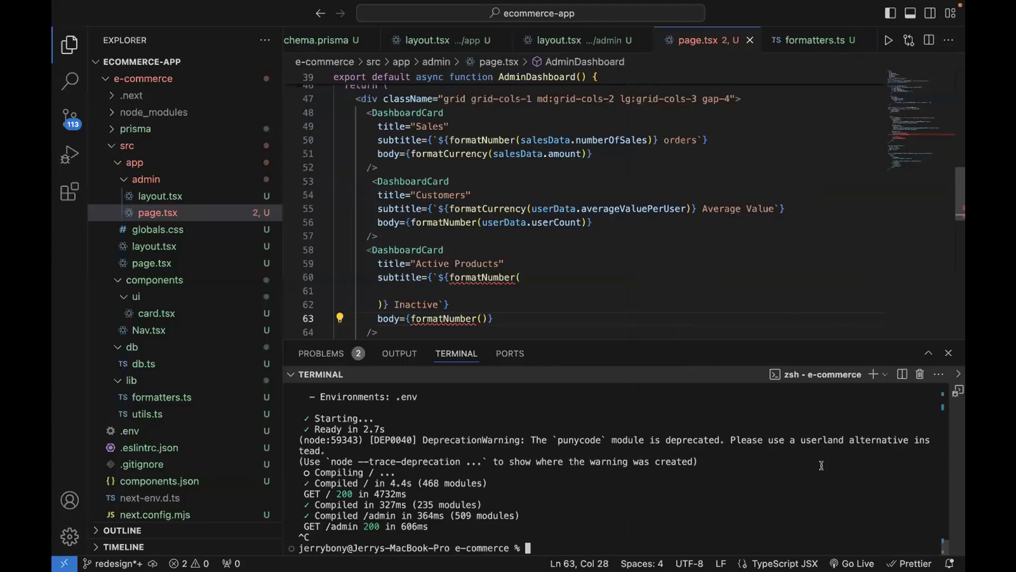
pyautogui.hotkey('ctrl', 'Left')
pyautogui.hotkey('ctrl', 'Left')
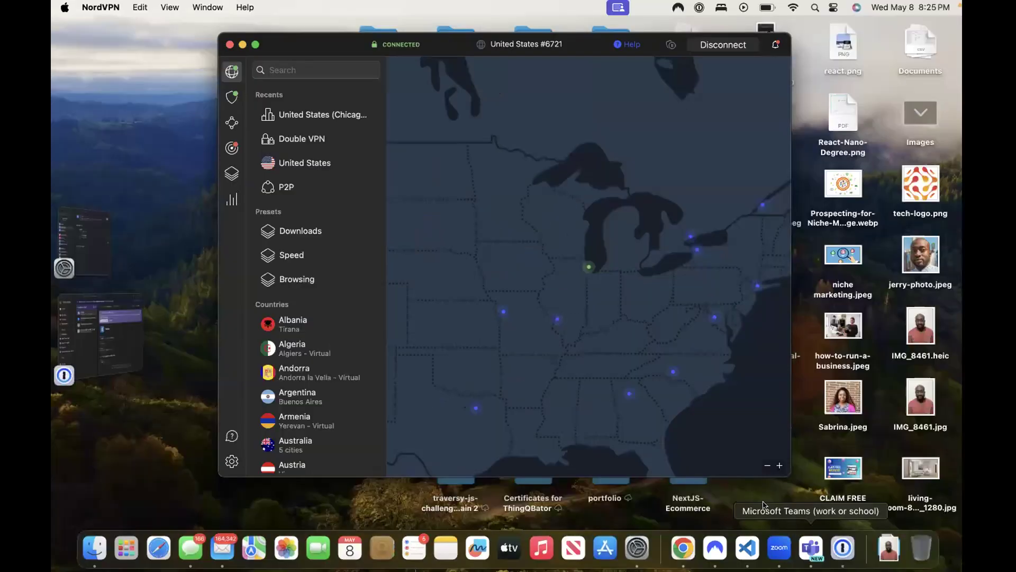
pyautogui.click(778, 545)
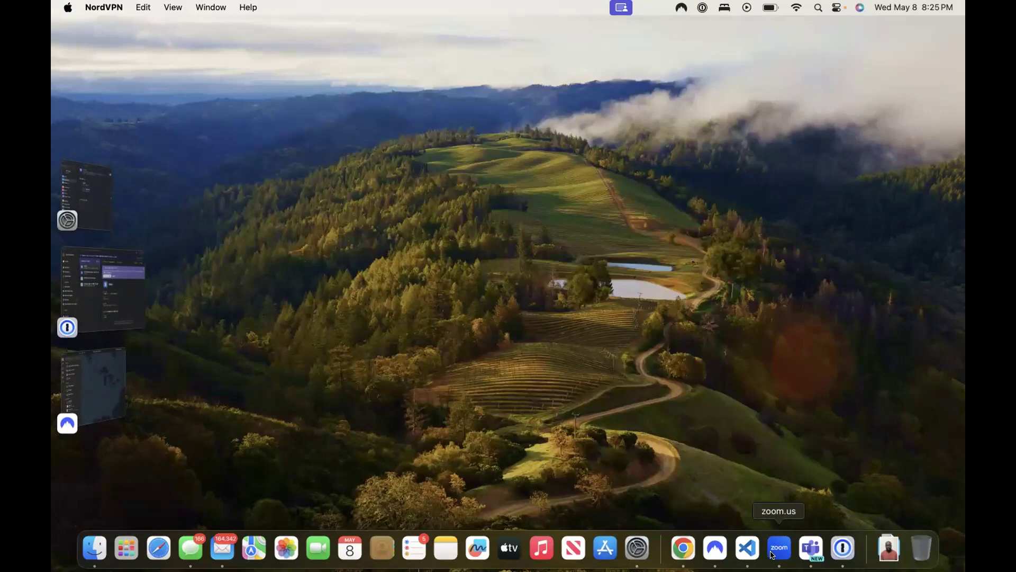
pyautogui.hotkey('ctrl', 'Right')
pyautogui.hotkey('ctrl', 'Right')
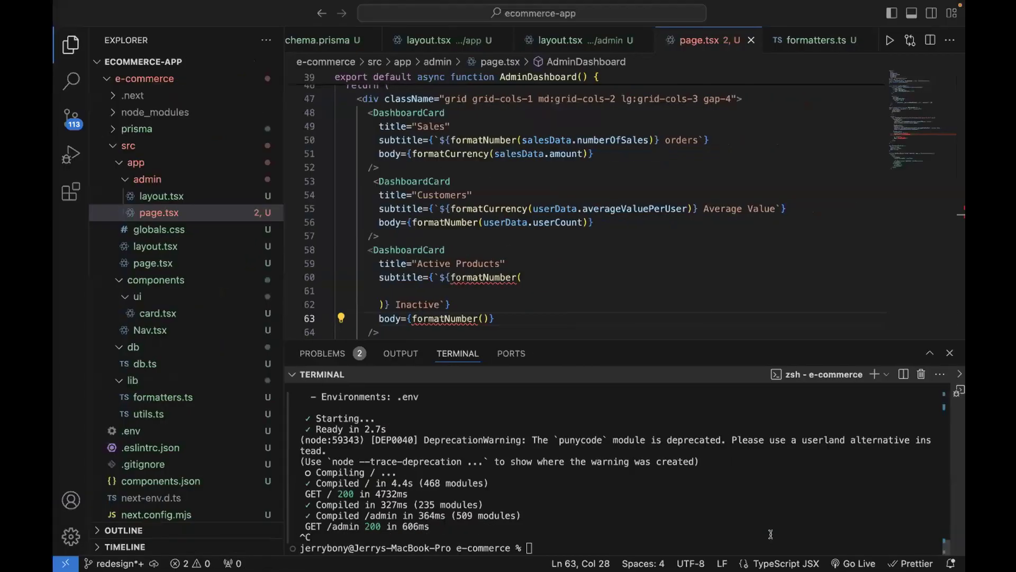
pyautogui.hotkey('ctrl', 'Left')
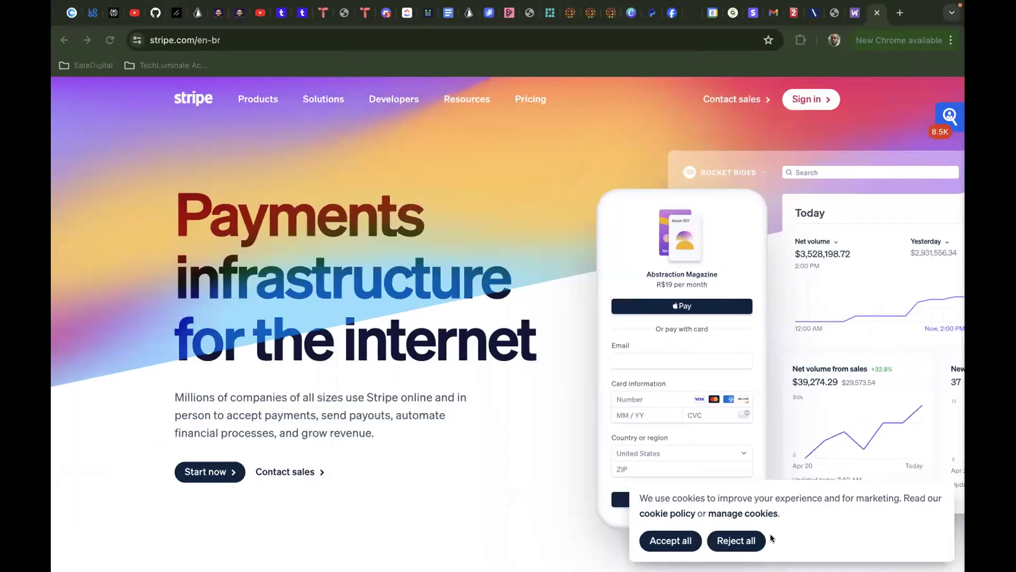
pyautogui.hotkey('ctrl', 'Left')
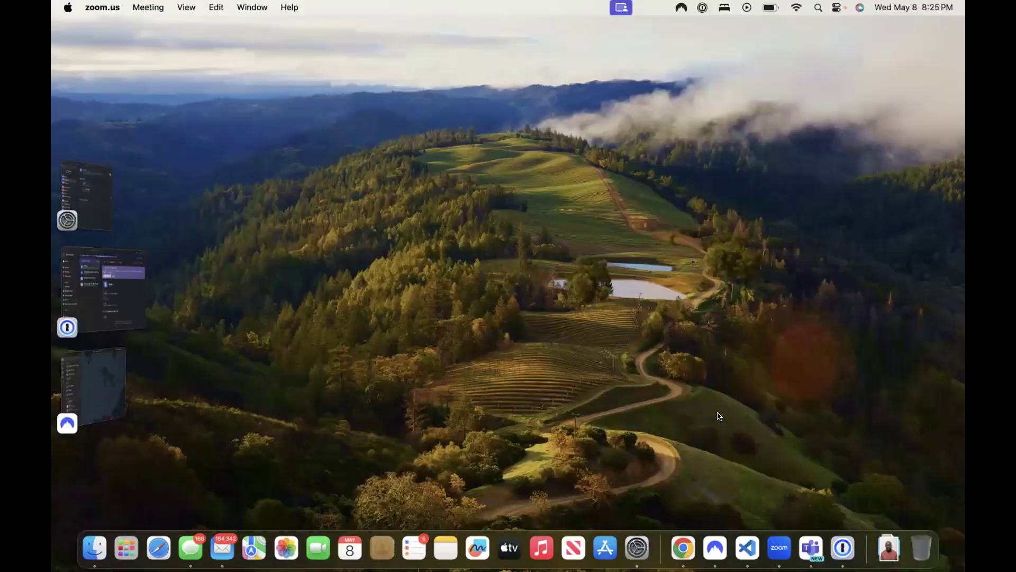
pyautogui.click(777, 547)
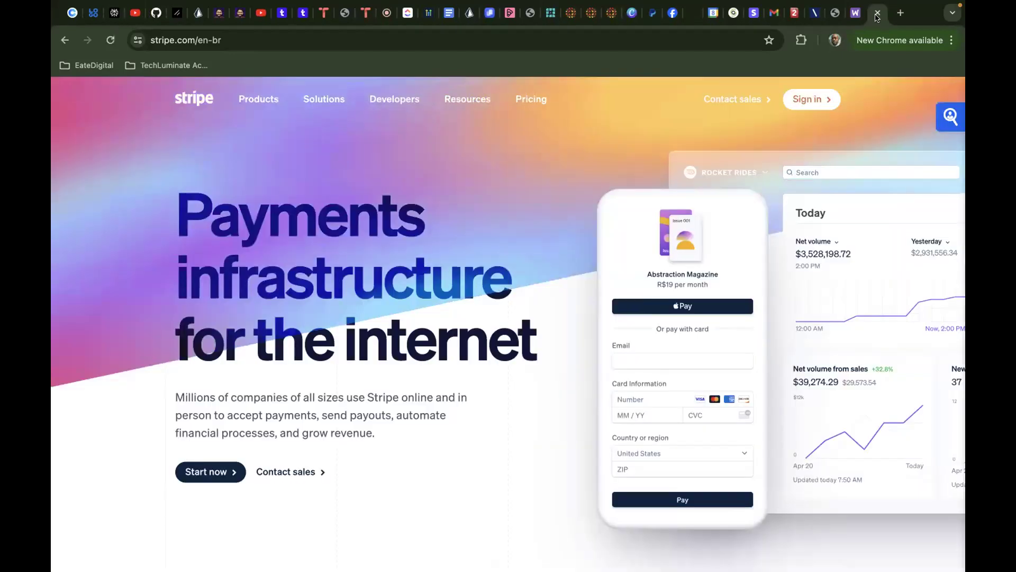
# Replace the Stripe tab with a fresh tab loading the main stripe.com homepage
pyautogui.click(876, 18)
pyautogui.click(900, 13)
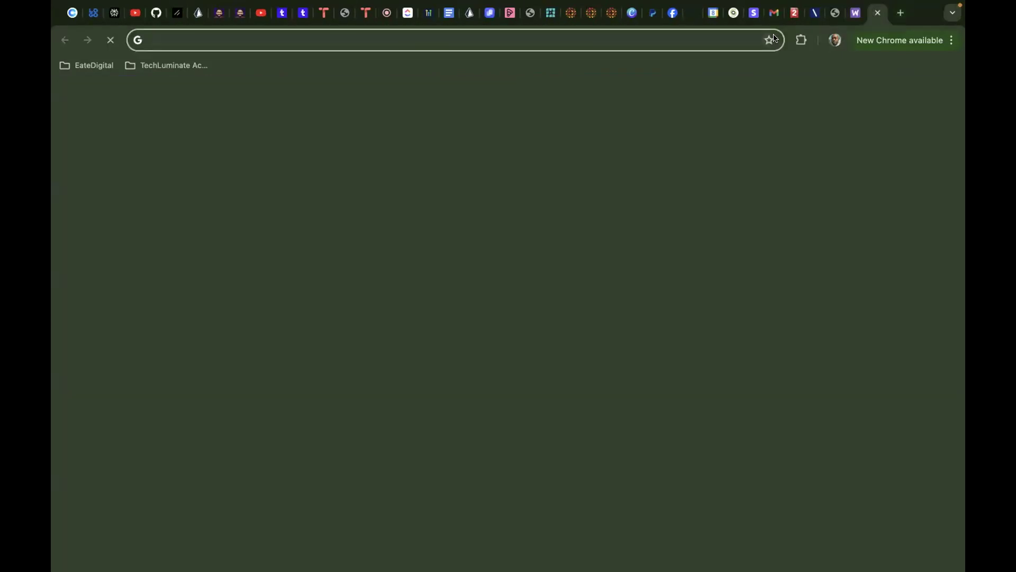
pyautogui.write('str')
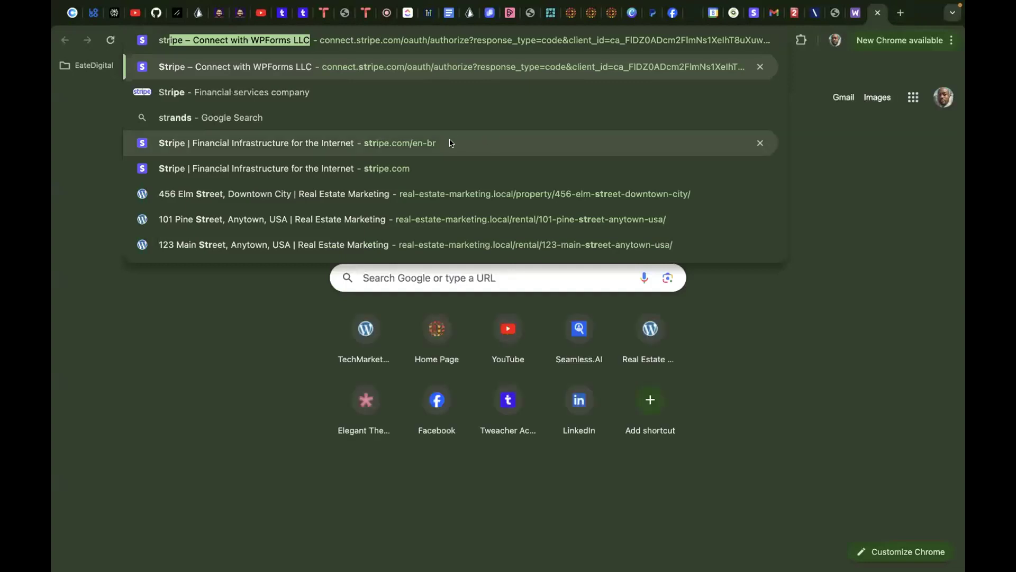
pyautogui.click(435, 163)
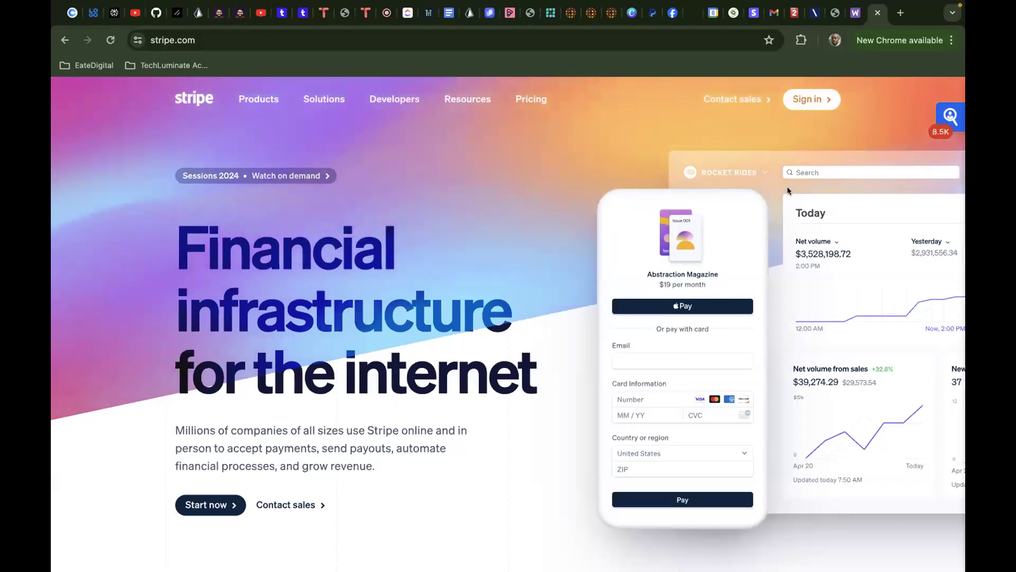
# Sign in to the Stripe dashboard from stripe.com, then switch to the WooCommerce Stripe tab
pyautogui.click(807, 99)
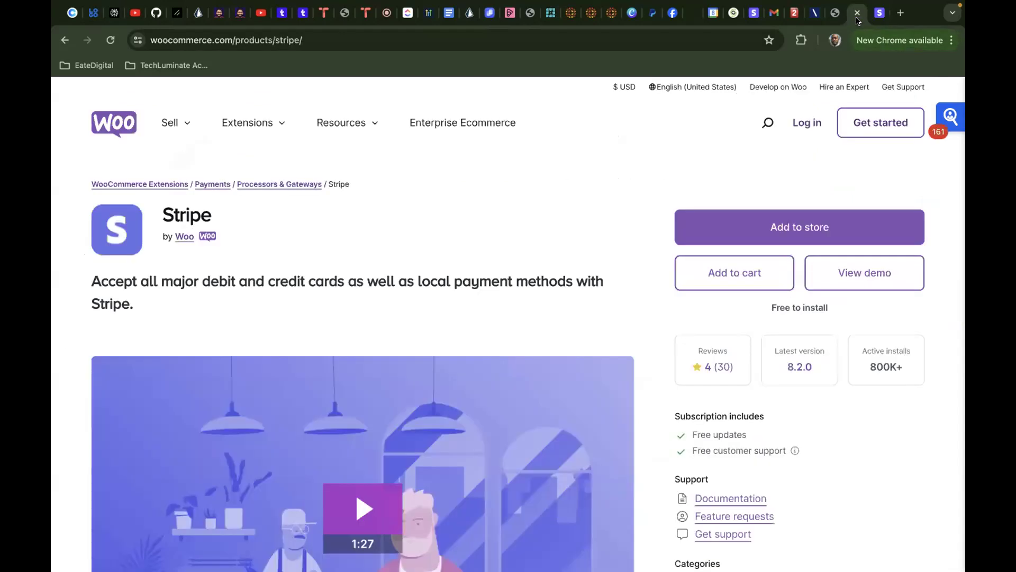
pyautogui.click(856, 13)
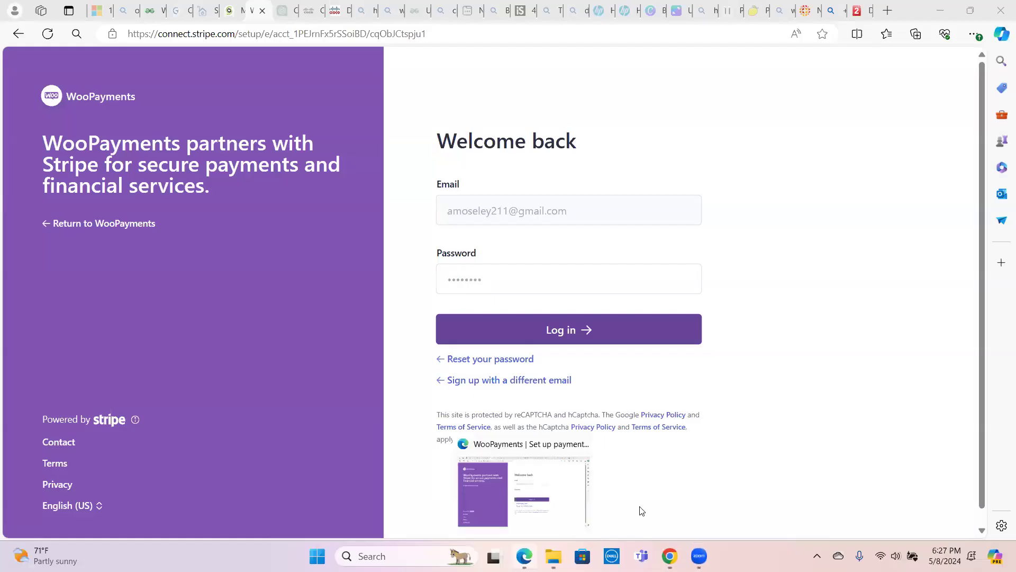
# Bring the Edge window forward and go back from the WooPayments login to the WordPress admin
pyautogui.click(324, 403)
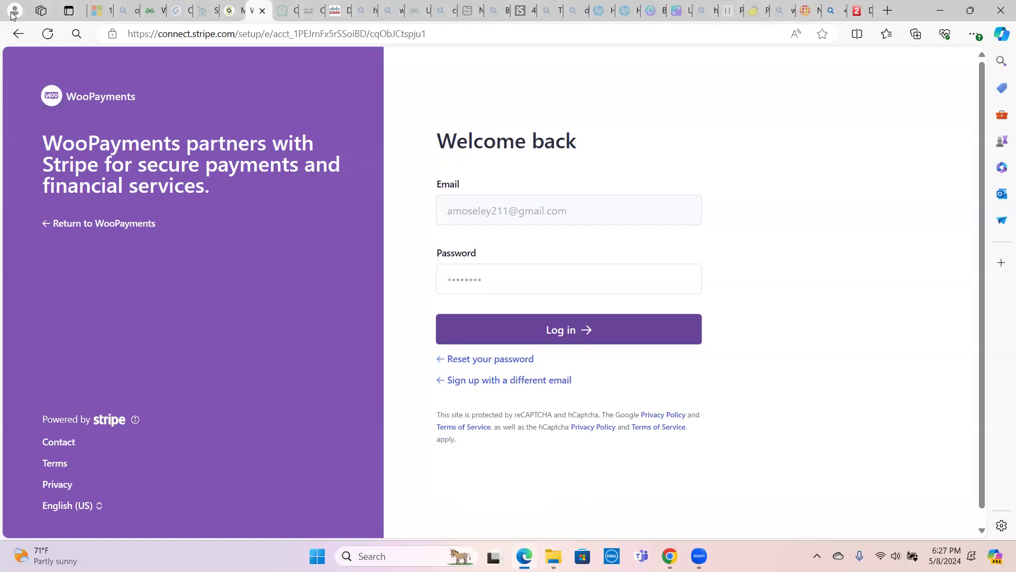
pyautogui.click(22, 35)
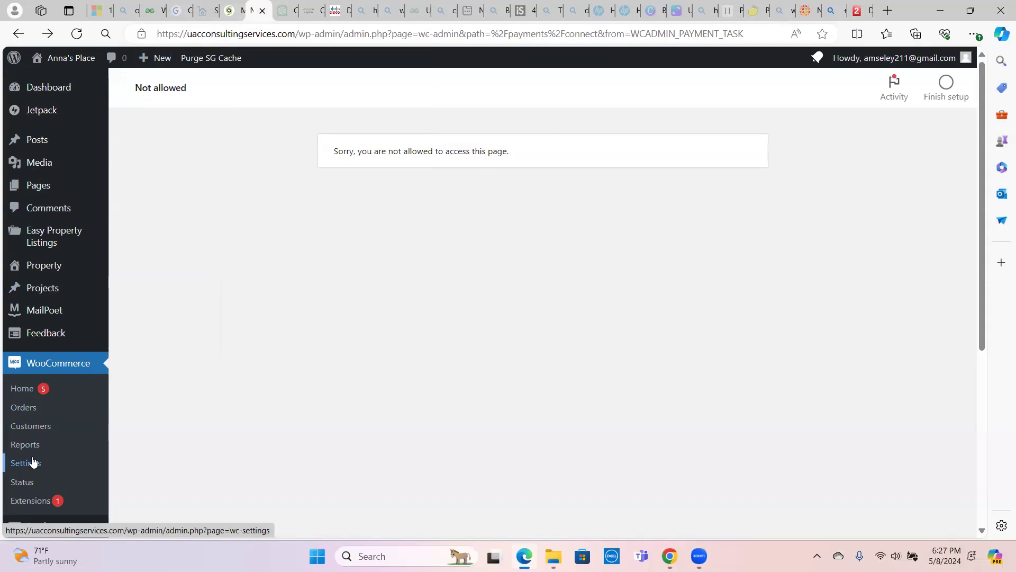
# Open WooCommerce's Payments tab and scroll through WooPayments, bank transfer, check and cash on delivery
pyautogui.scroll(-3, 37, 402)
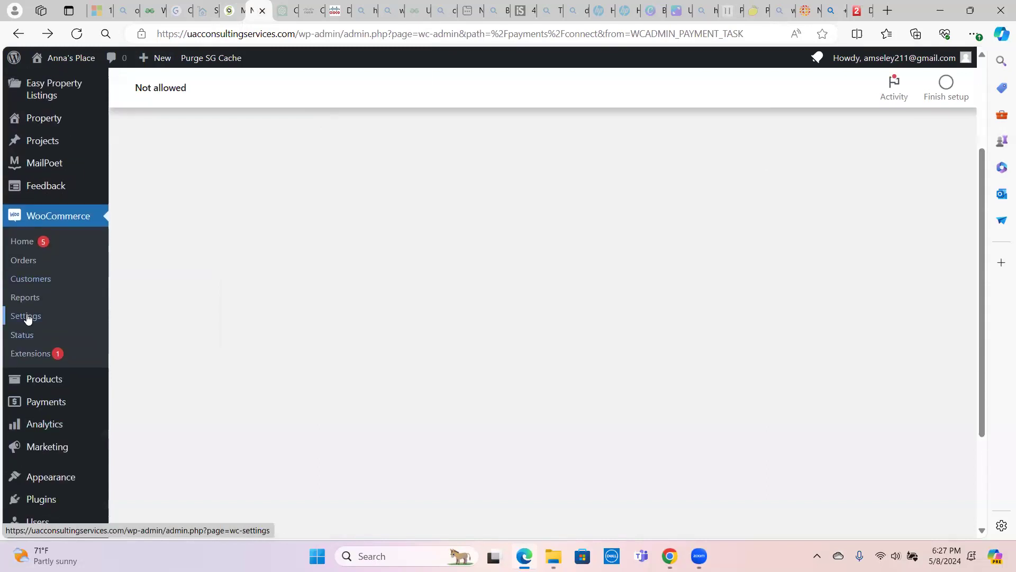
pyautogui.click(27, 316)
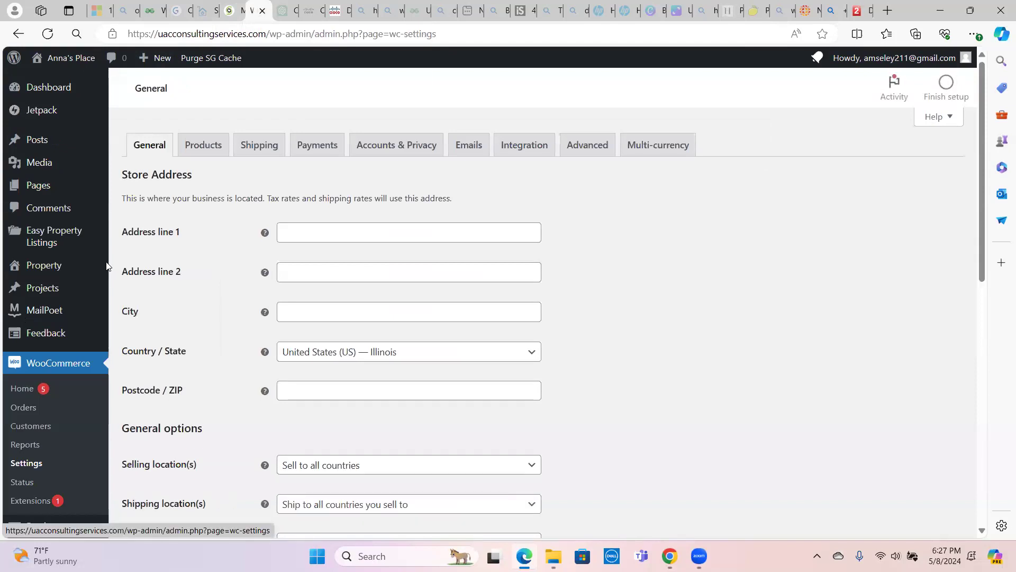
pyautogui.click(311, 152)
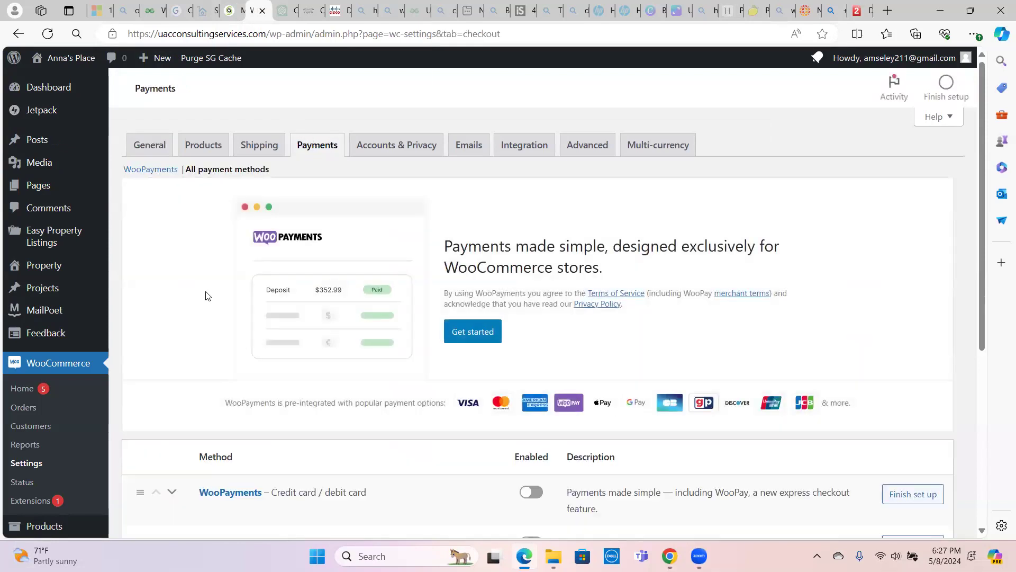
pyautogui.scroll(-1, 204, 295)
pyautogui.scroll(-5, 204, 294)
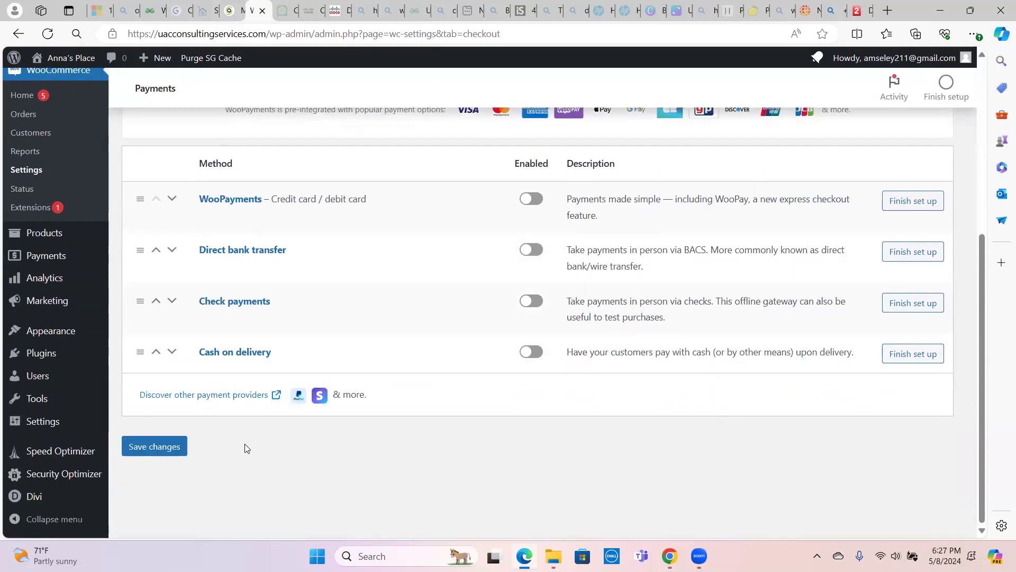
pyautogui.scroll(5, 245, 432)
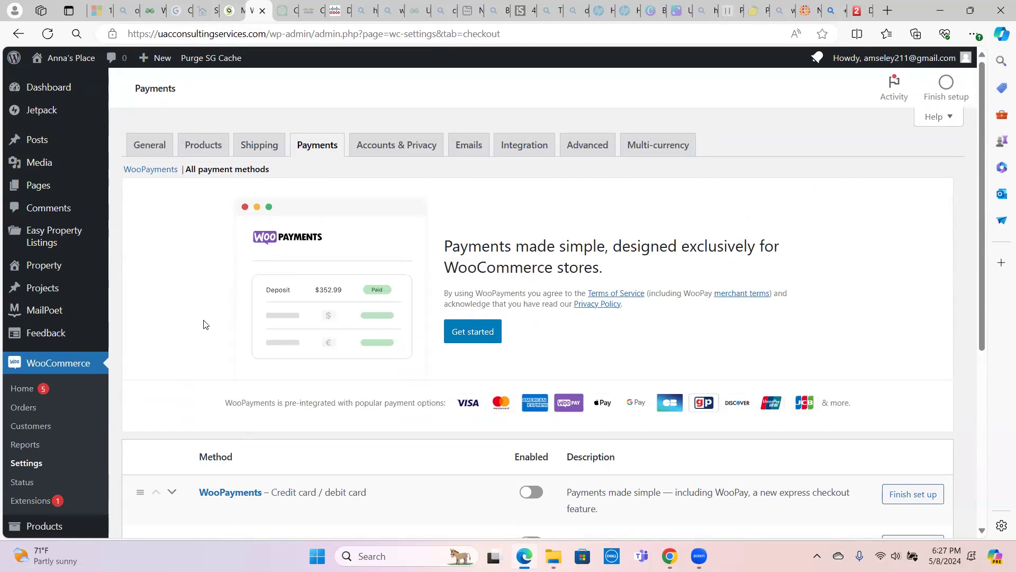
pyautogui.scroll(-5, 35, 322)
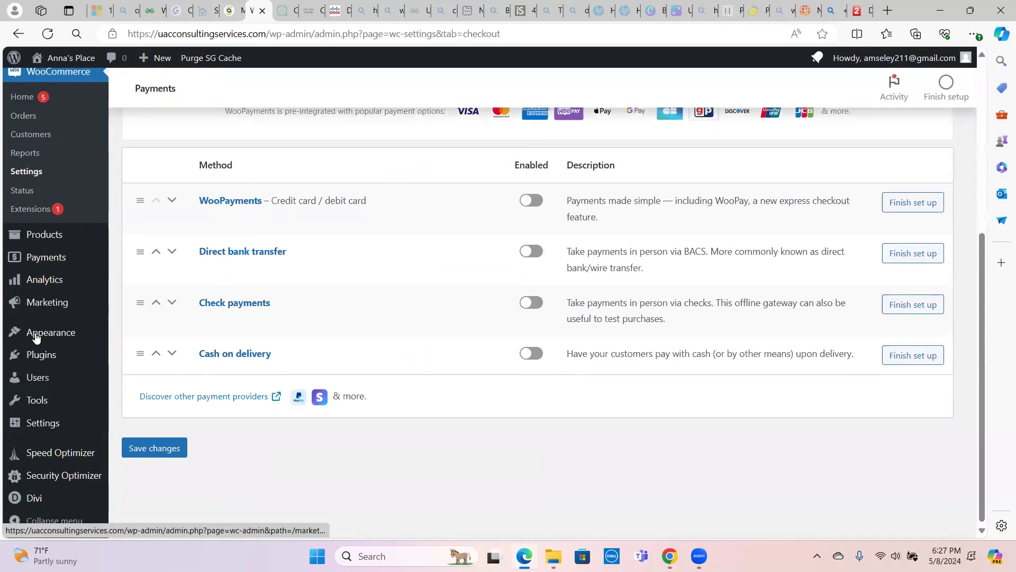
pyautogui.moveTo(41, 353)
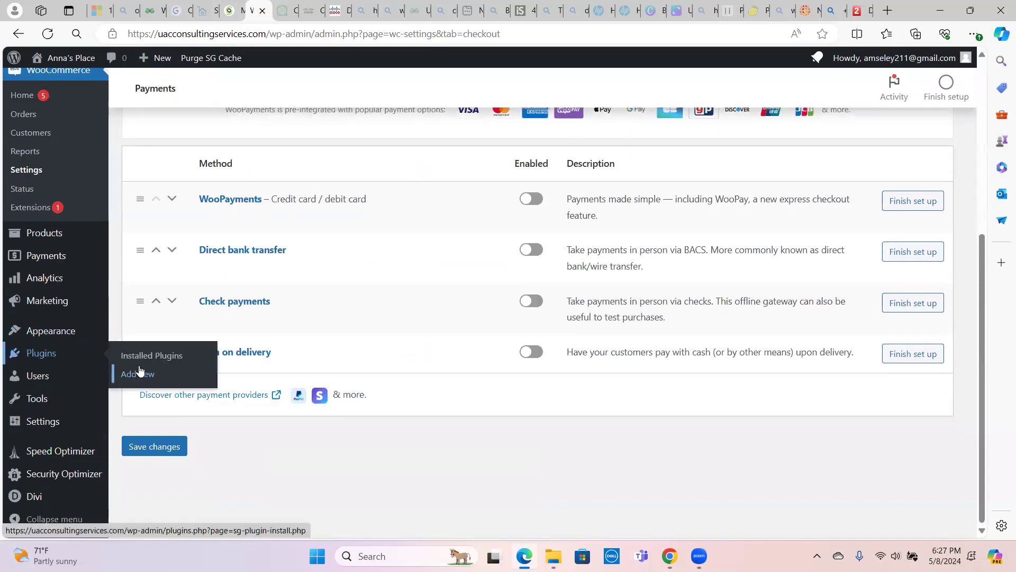
# Search Add Plugins for 'Str' and activate the WooCommerce Stripe Payment Gateway plugin
pyautogui.click(140, 370)
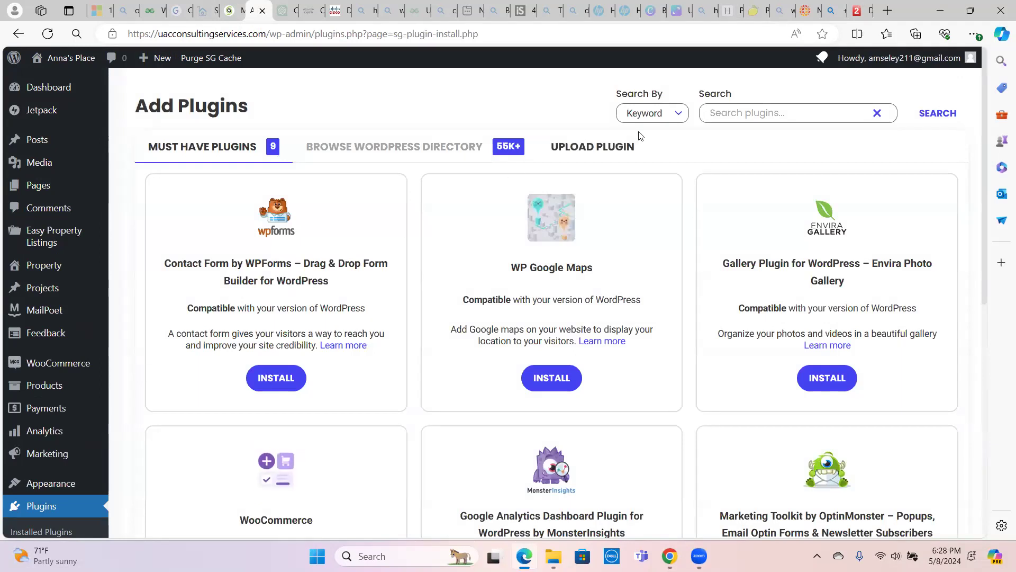
pyautogui.click(730, 114)
pyautogui.write('Stripe')
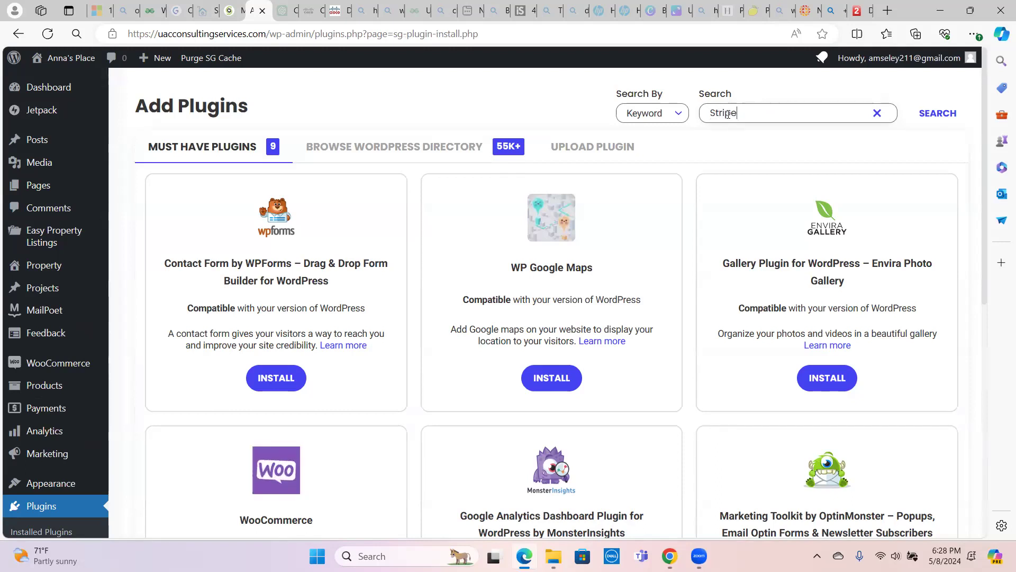
pyautogui.press('Return')
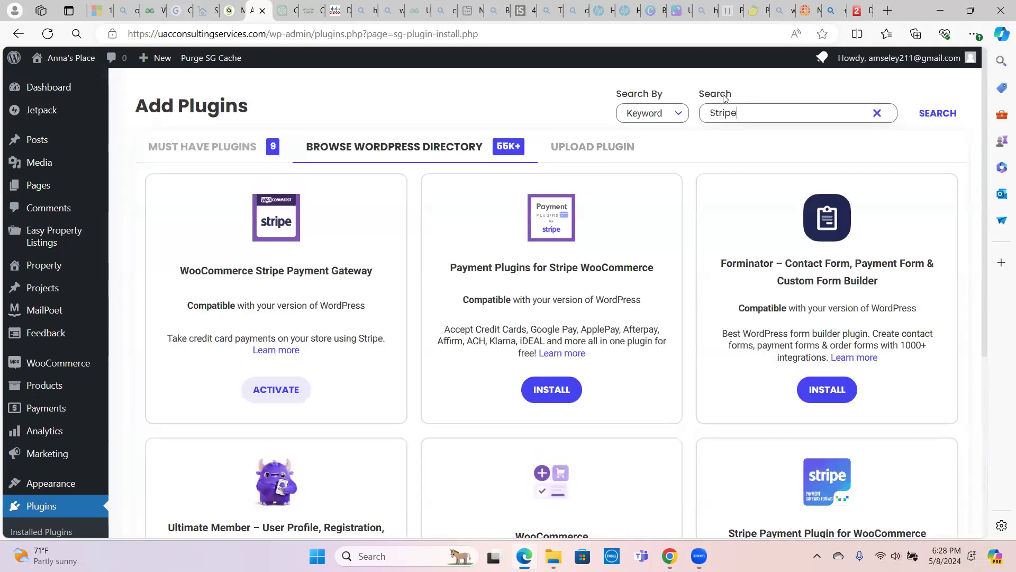
pyautogui.click(270, 385)
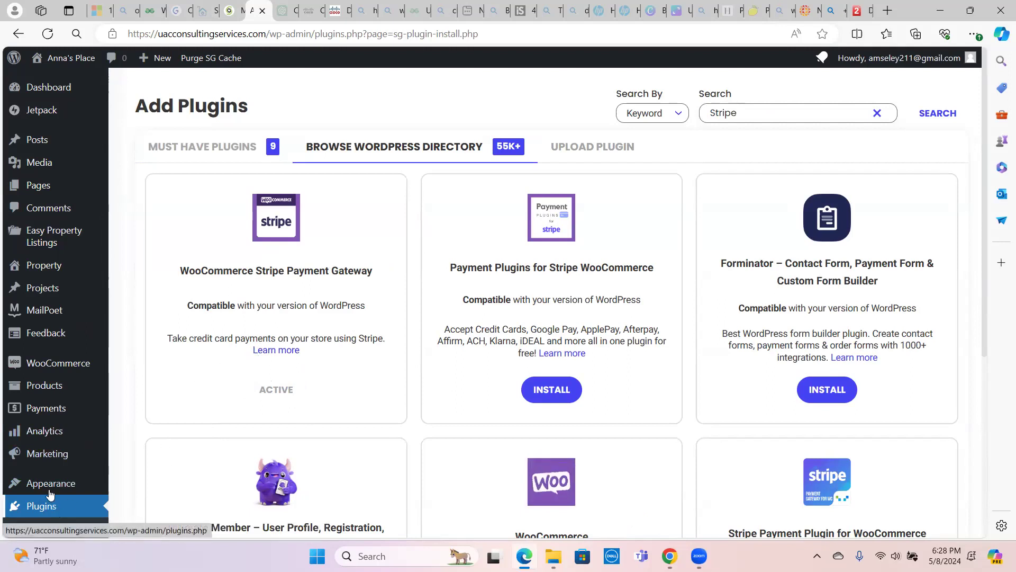
pyautogui.moveTo(51, 486)
pyautogui.moveTo(47, 363)
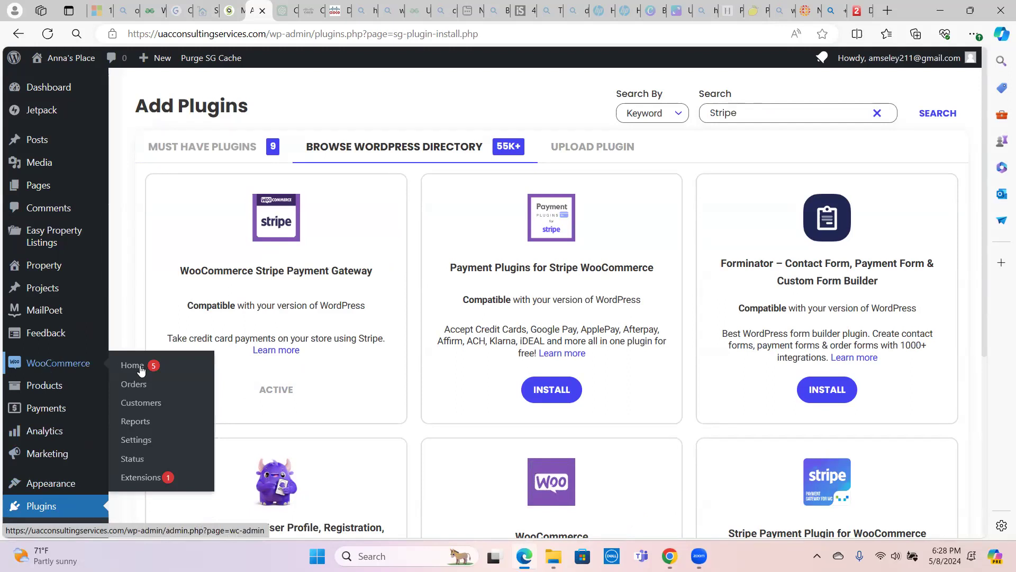
# Open WooCommerce > Settings > Payments and go into the Stripe gateway's settings
pyautogui.click(136, 440)
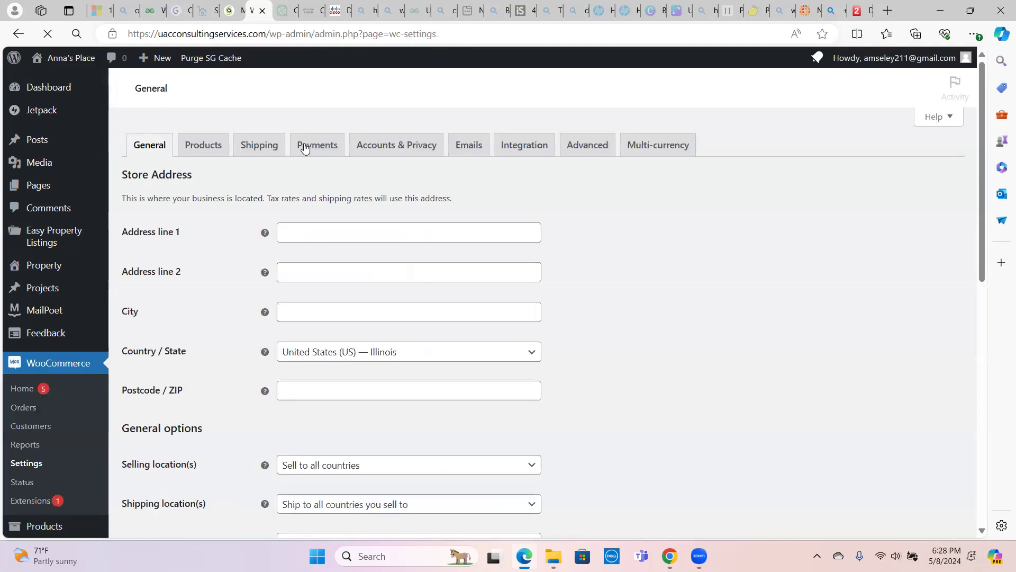
pyautogui.click(311, 146)
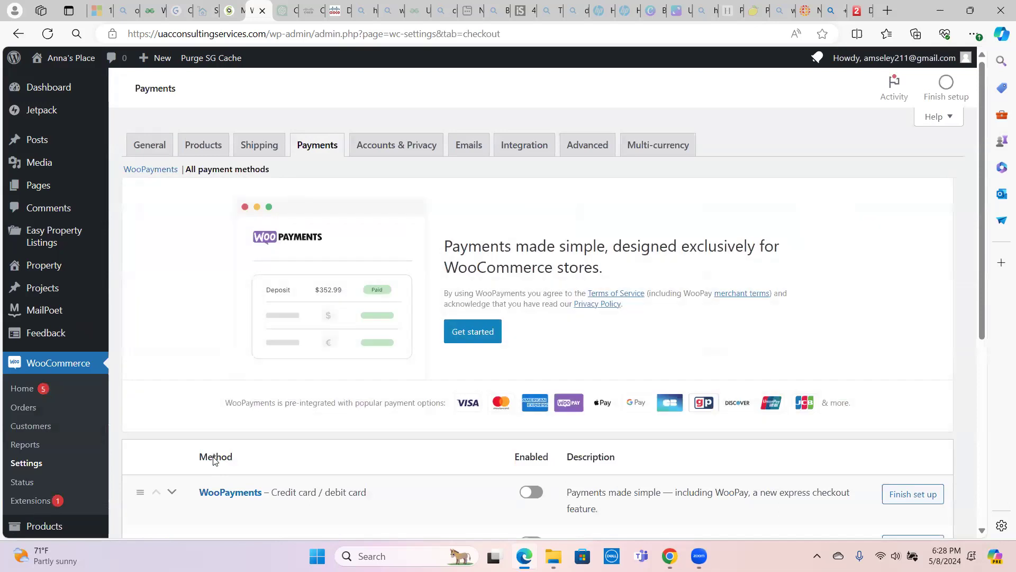
pyautogui.scroll(-6, 209, 458)
pyautogui.click(214, 362)
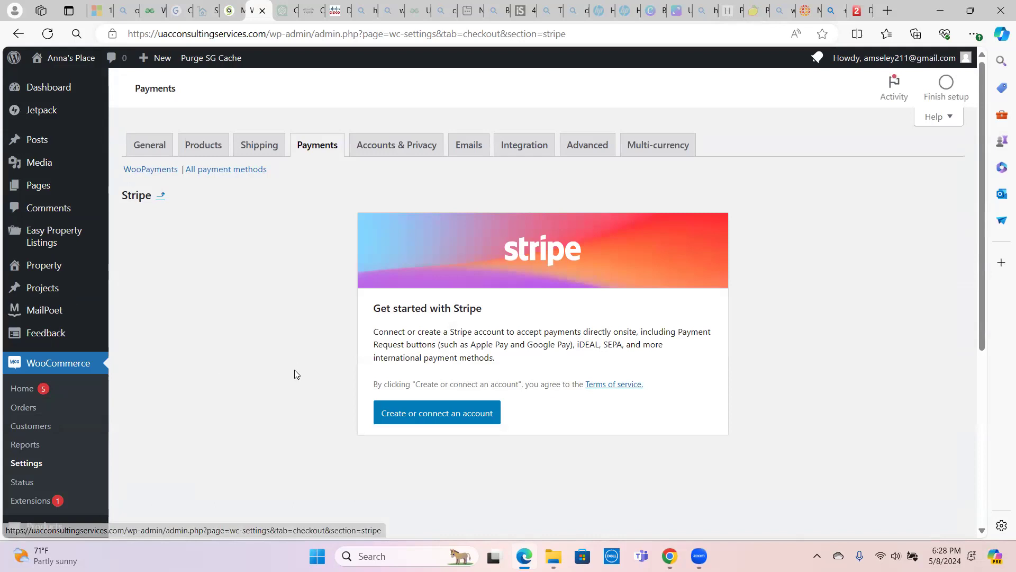
# Log in to the existing Stripe account via 'Create or connect an account' and connect it to WooCommerce
pyautogui.click(410, 417)
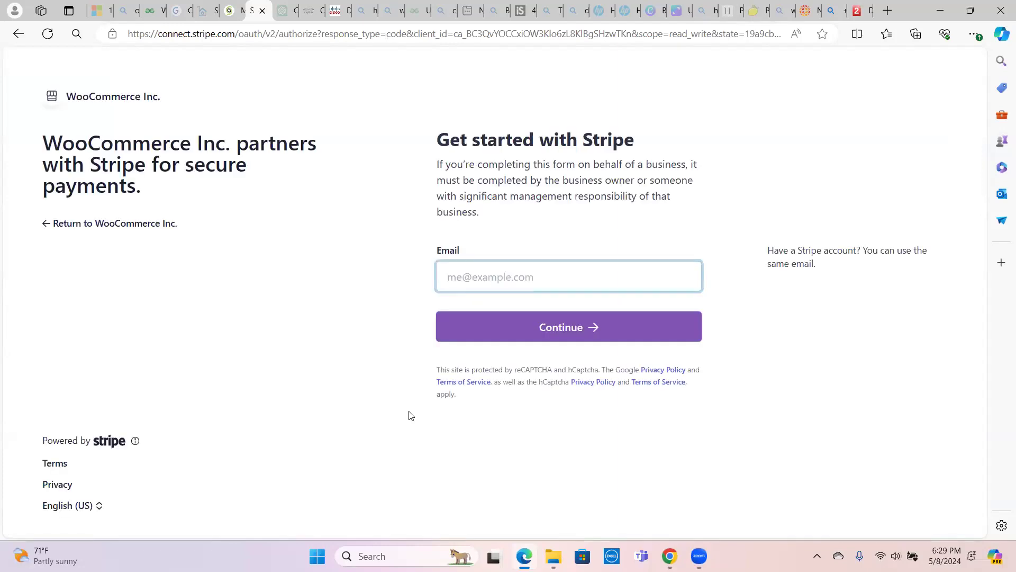
pyautogui.write('a')
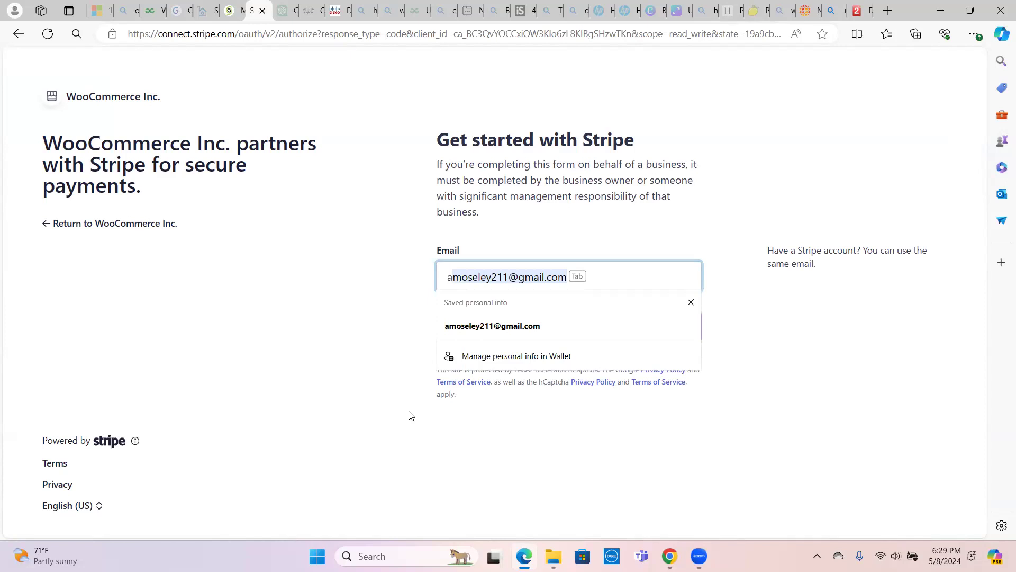
pyautogui.press('Tab')
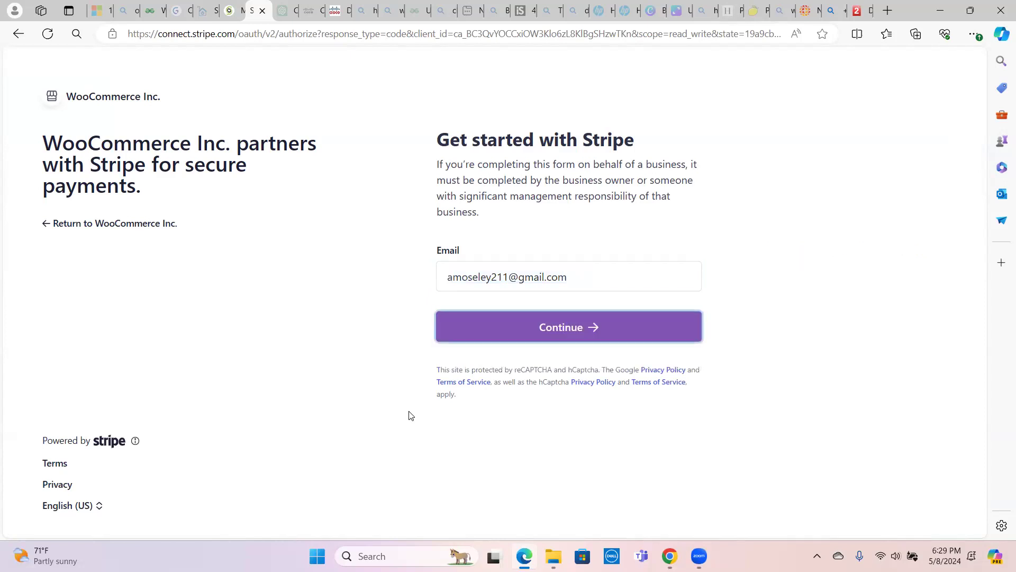
pyautogui.click(577, 328)
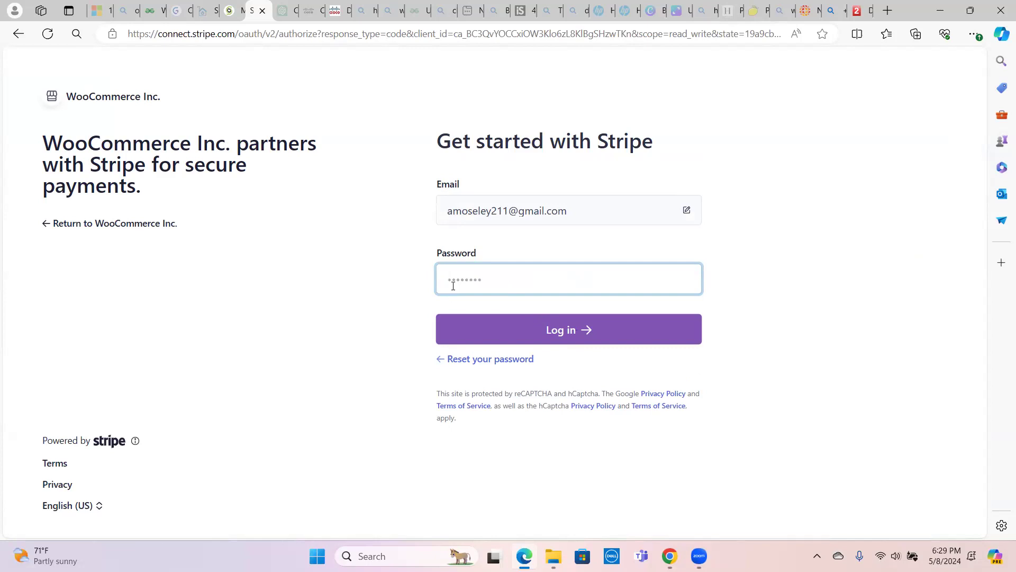
pyautogui.write('•')
pyautogui.click(534, 331)
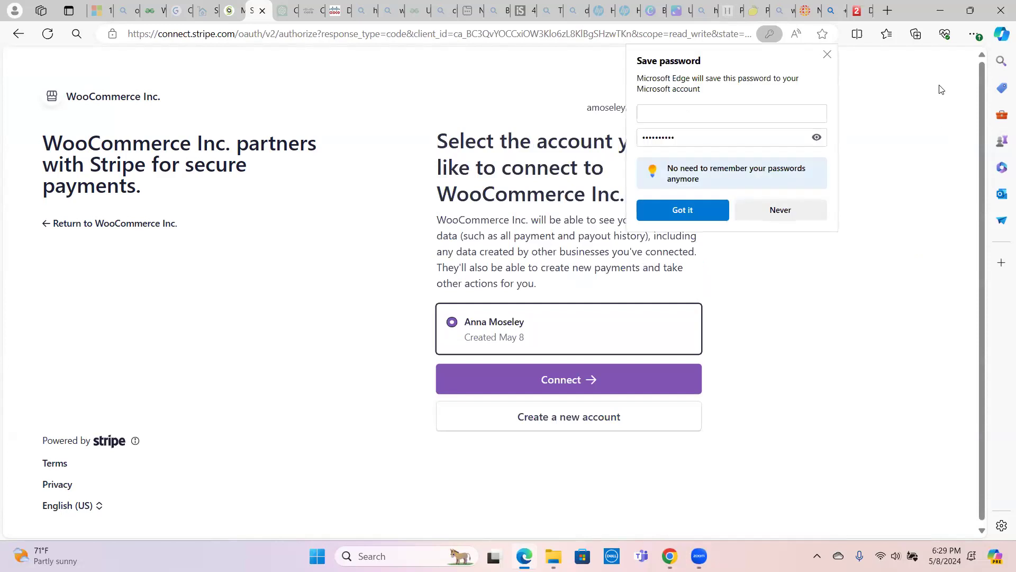
pyautogui.click(825, 55)
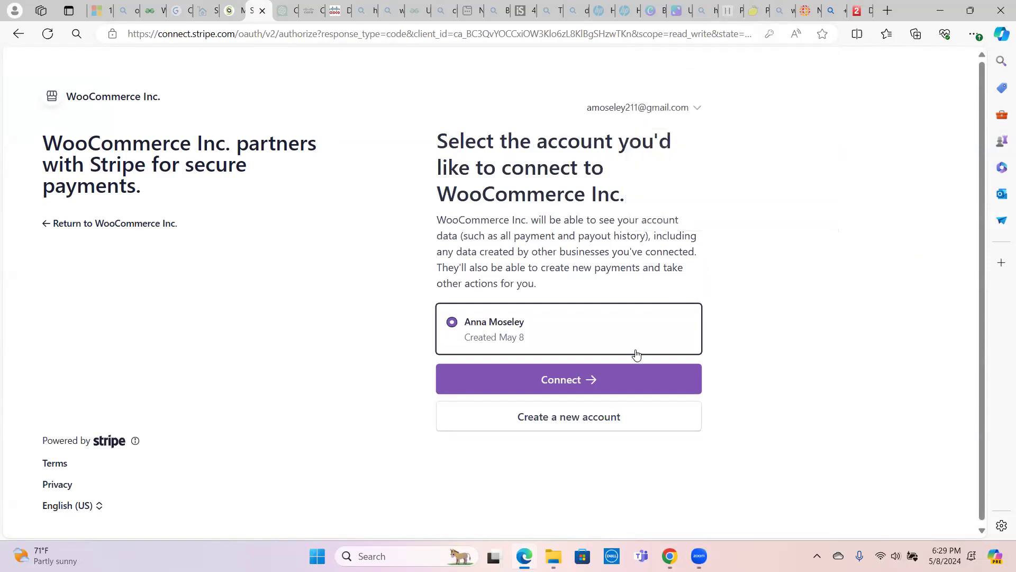
pyautogui.click(568, 378)
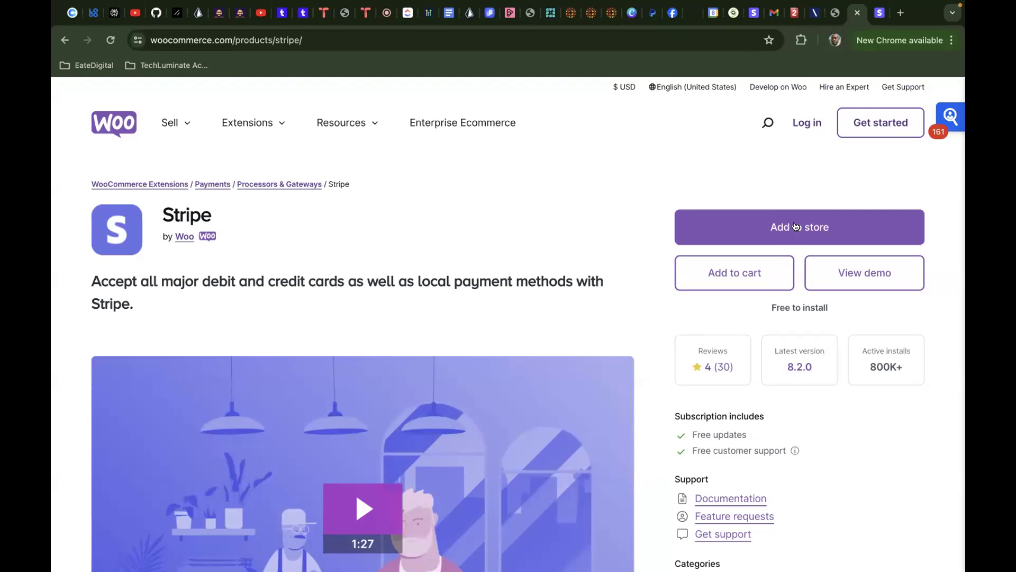
# On the other site's tab, open WooCommerce Payments and click Manage on Stripe
pyautogui.click(831, 19)
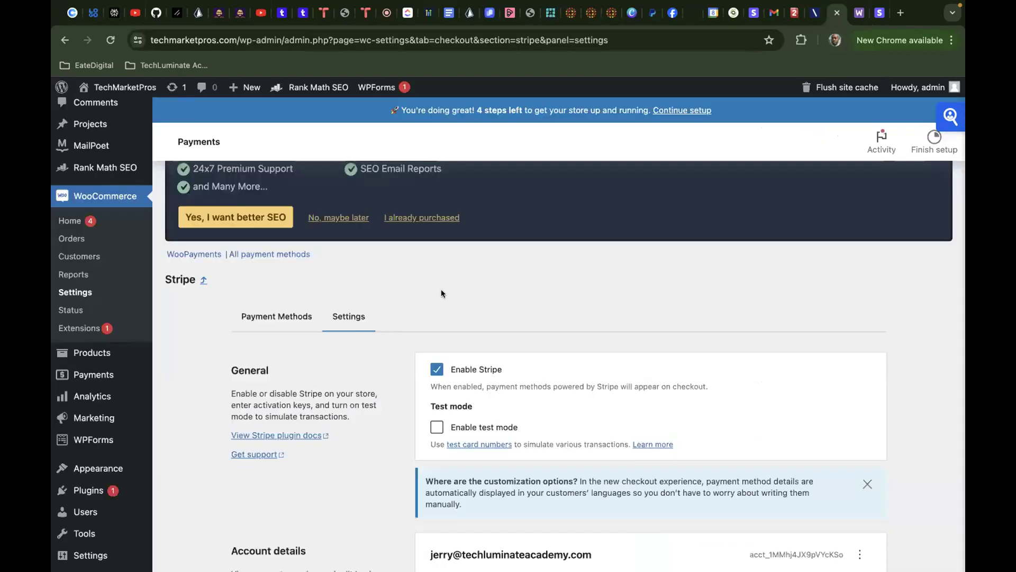
pyautogui.scroll(-5, 430, 312)
pyautogui.scroll(-1, 430, 320)
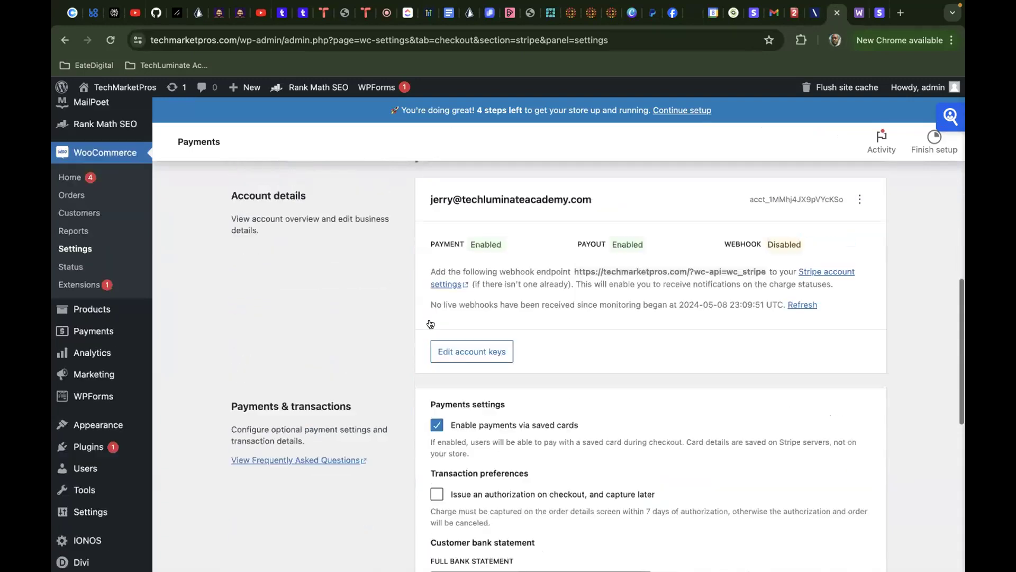
pyautogui.scroll(6, 402, 314)
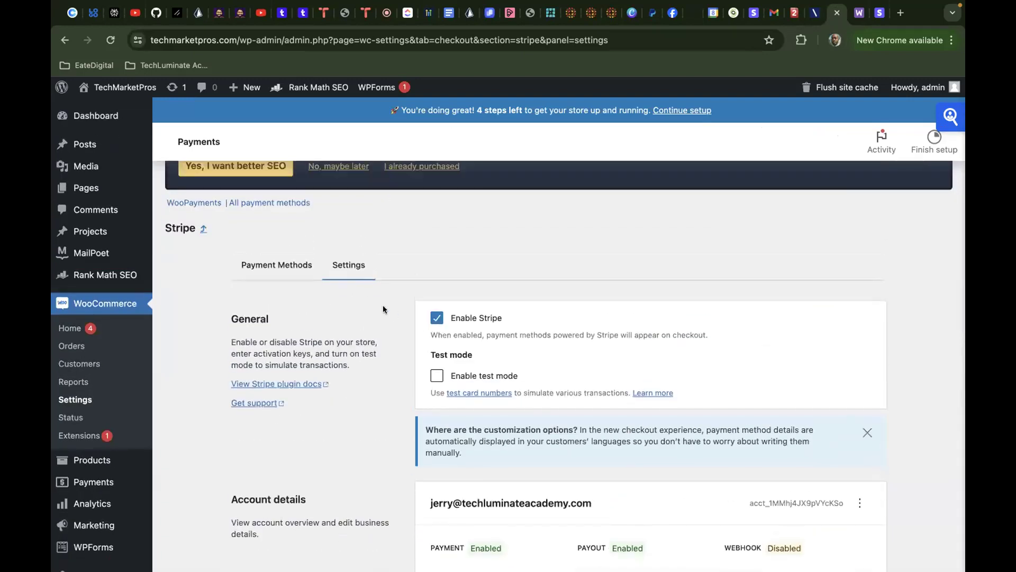
pyautogui.click(293, 271)
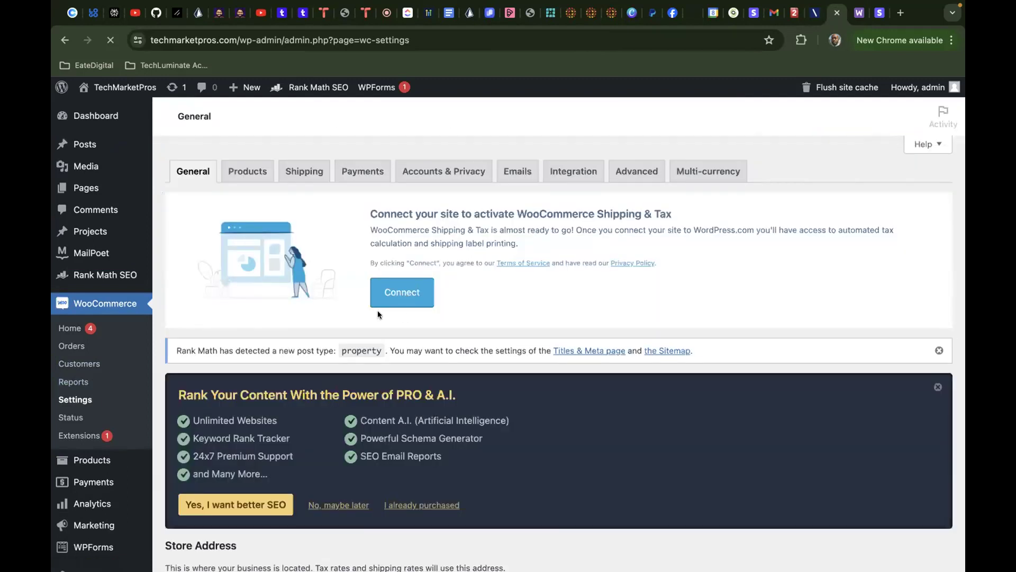
pyautogui.click(363, 174)
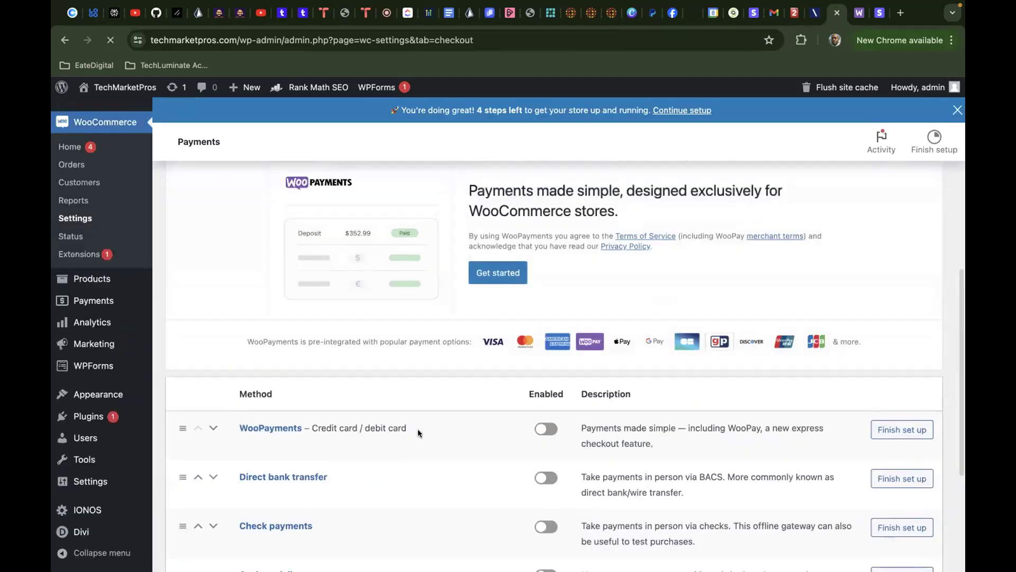
pyautogui.scroll(-2, 664, 484)
pyautogui.click(908, 398)
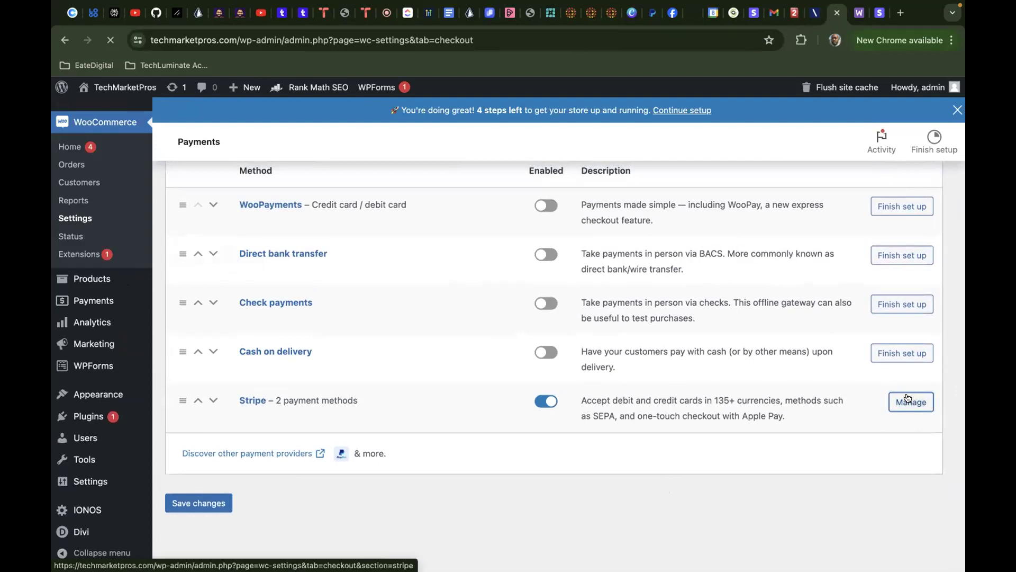
# Scroll the Stripe Payment Methods panel and follow the link to find more payment methods in Stripe
pyautogui.scroll(-4, 554, 443)
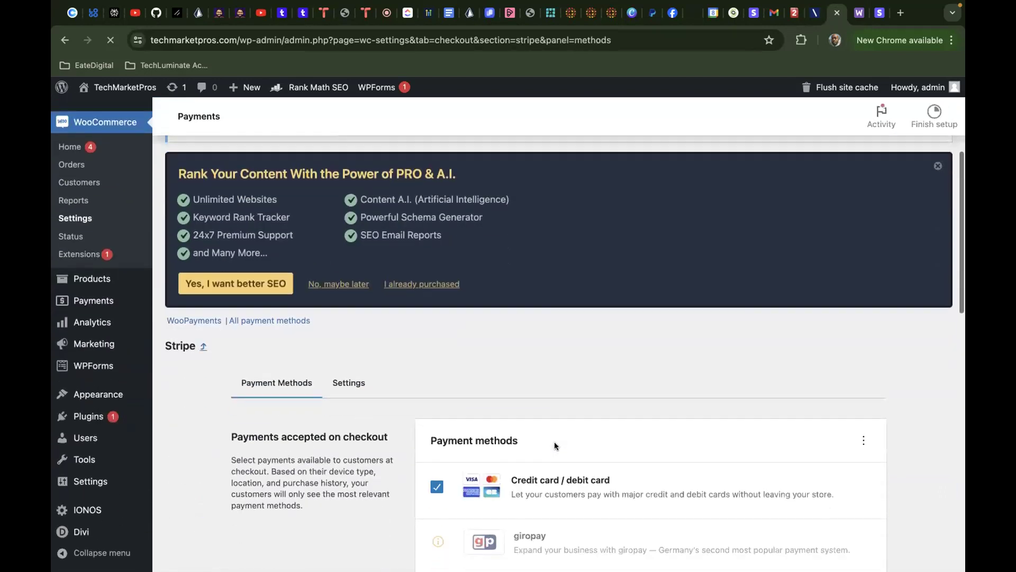
pyautogui.scroll(-6, 555, 445)
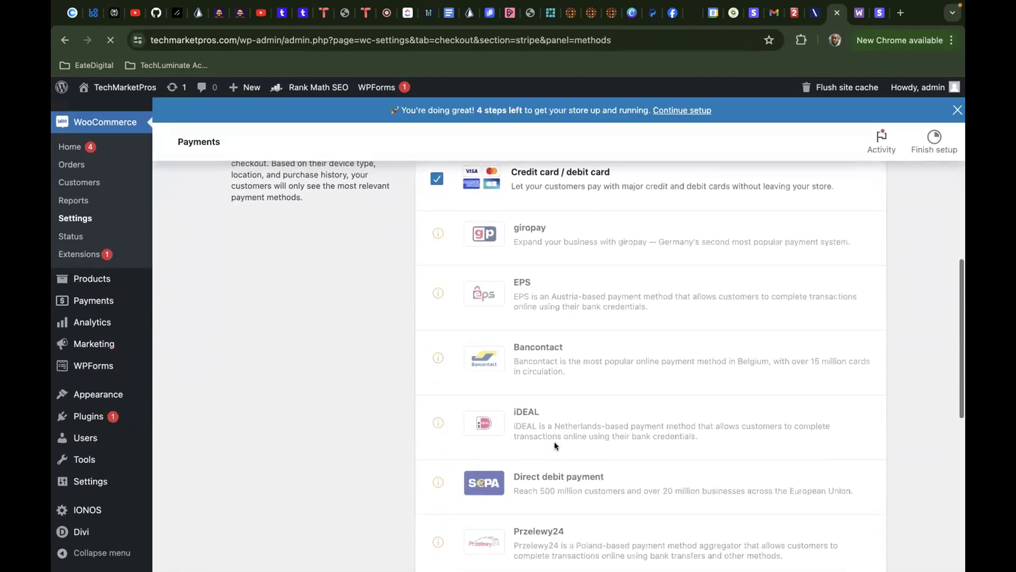
pyautogui.scroll(3, 555, 446)
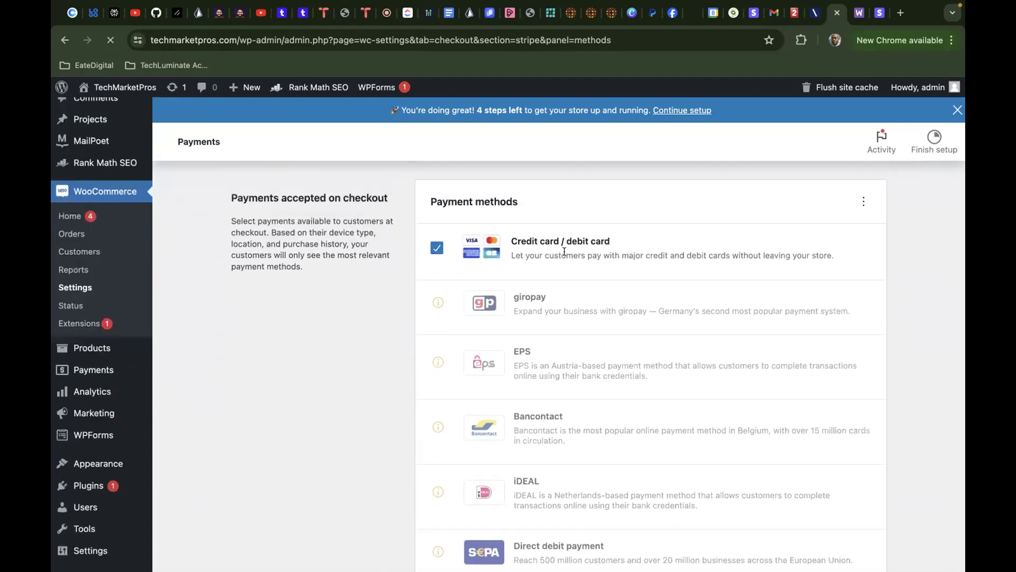
pyautogui.scroll(-10, 585, 249)
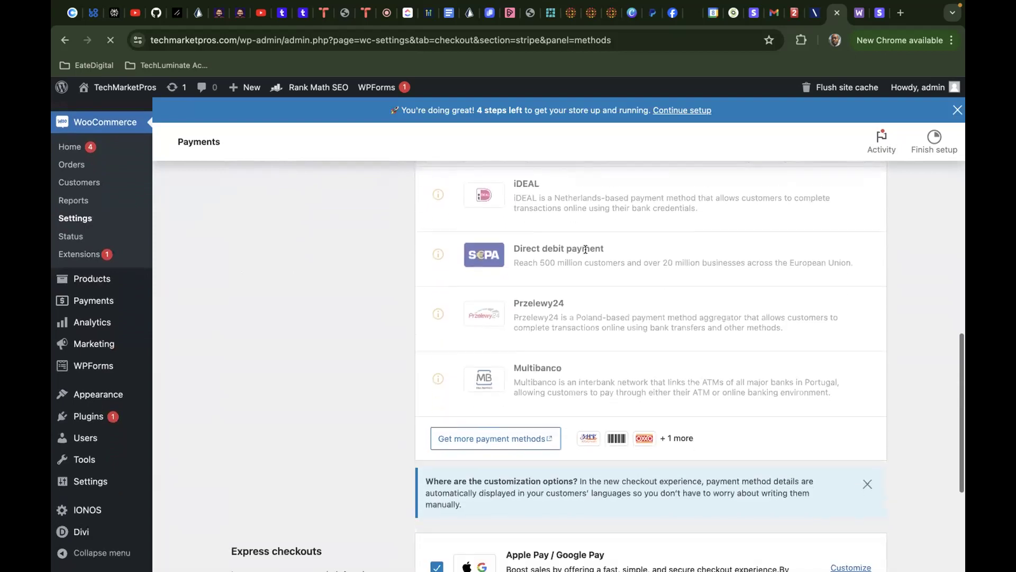
pyautogui.click(508, 438)
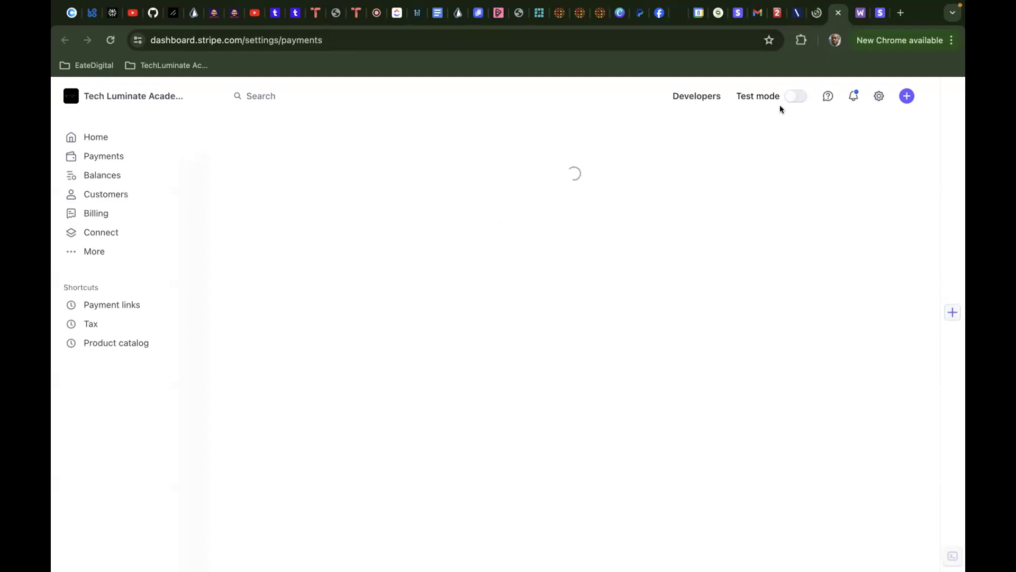
# Review the enabled methods back in WooCommerce: credit/debit cards, Apple Pay/Google Pay and Link by Stripe
pyautogui.click(817, 12)
pyautogui.scroll(-2, 594, 352)
pyautogui.scroll(-3, 594, 351)
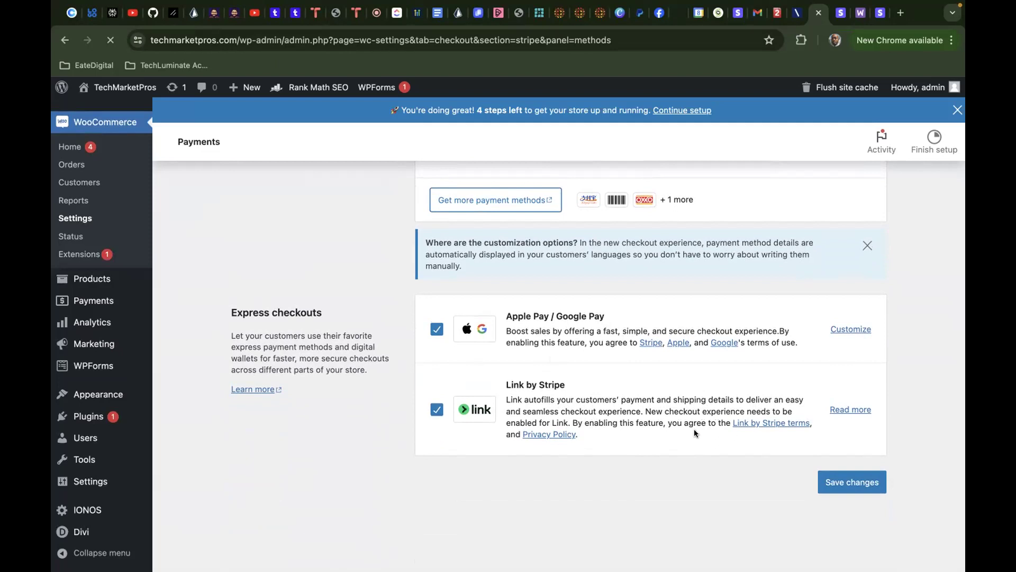
pyautogui.scroll(1, 624, 406)
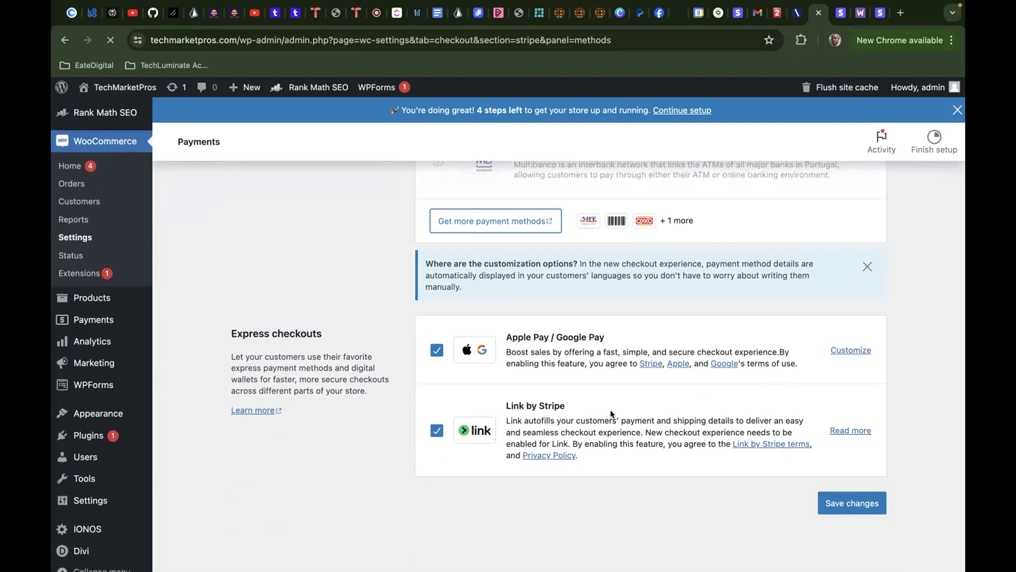
pyautogui.scroll(1, 611, 414)
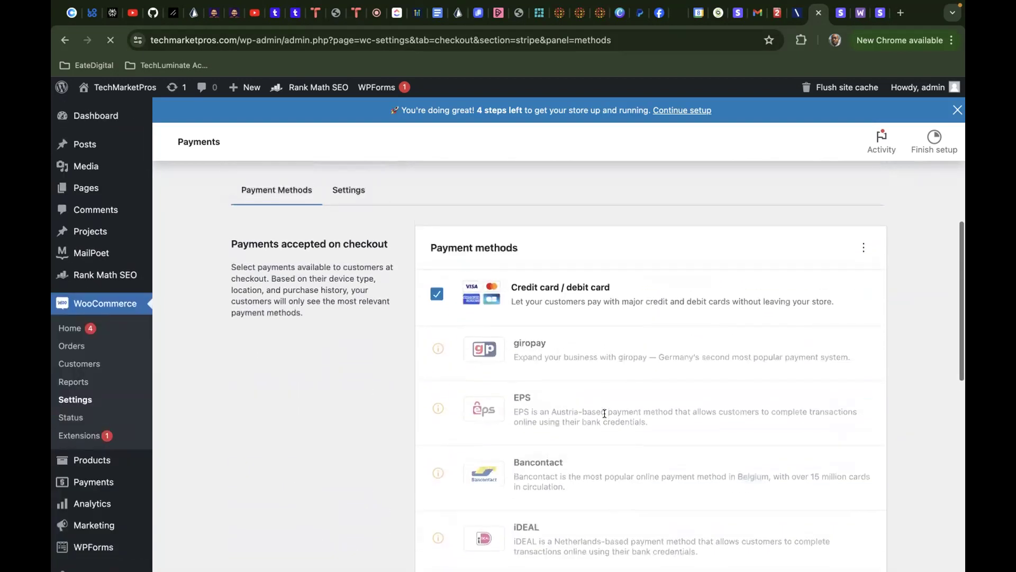
pyautogui.scroll(-10, 605, 415)
pyautogui.scroll(4, 604, 415)
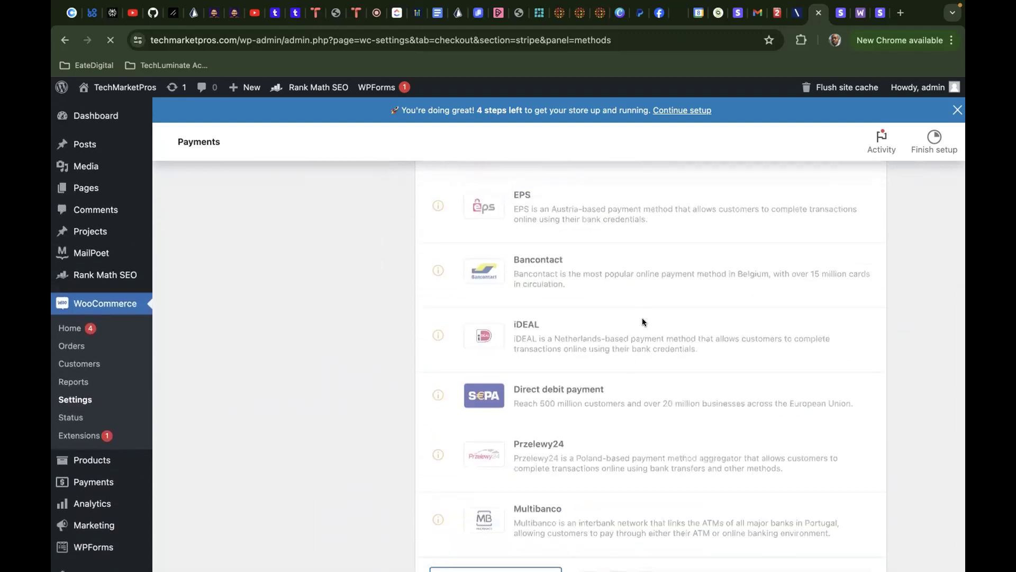
pyautogui.scroll(3, 643, 313)
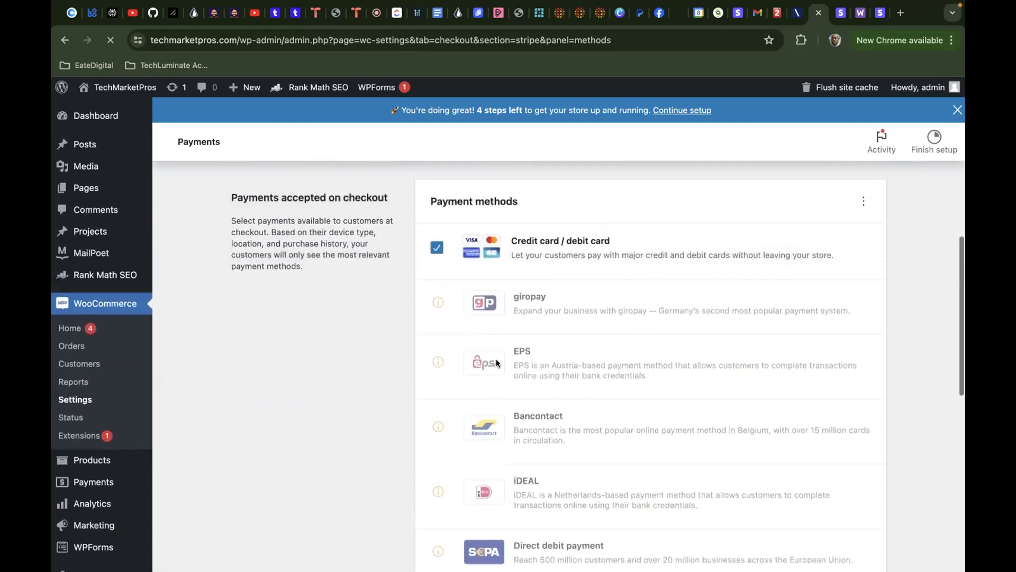
pyautogui.scroll(-4, 542, 354)
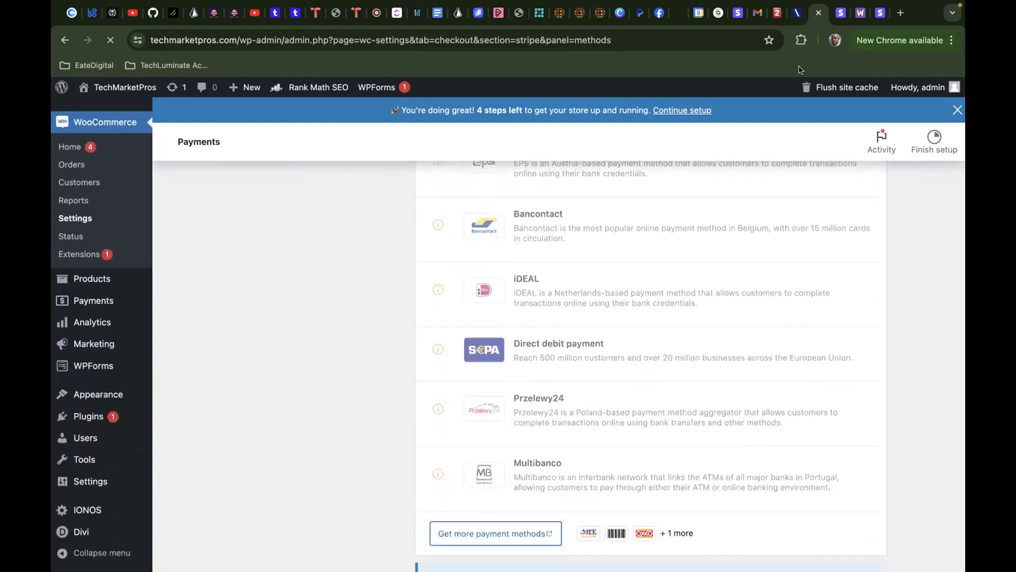
# In Stripe's live payment methods, expand Meses sin intereses to see its MXN support
pyautogui.click(840, 24)
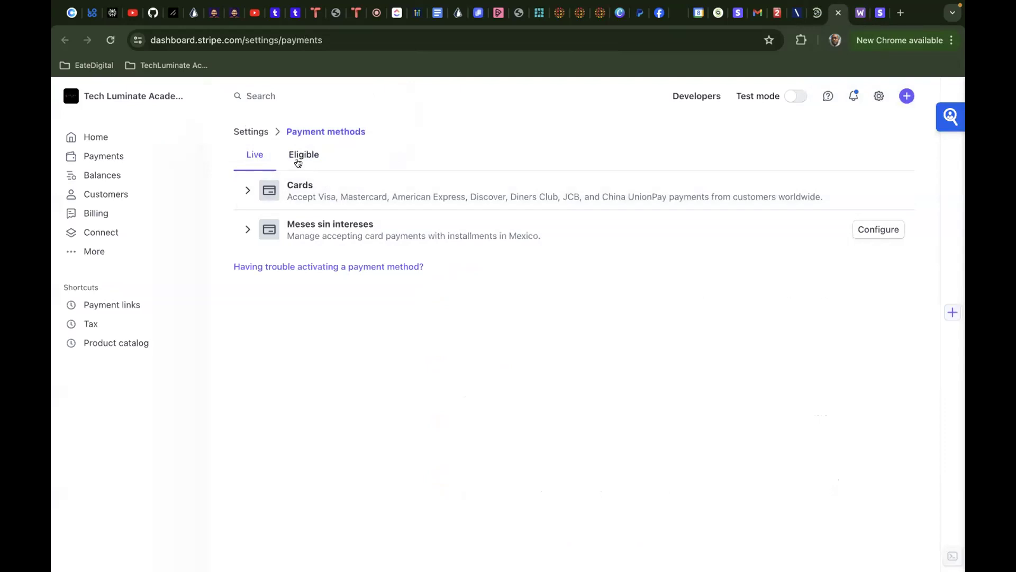
pyautogui.click(247, 191)
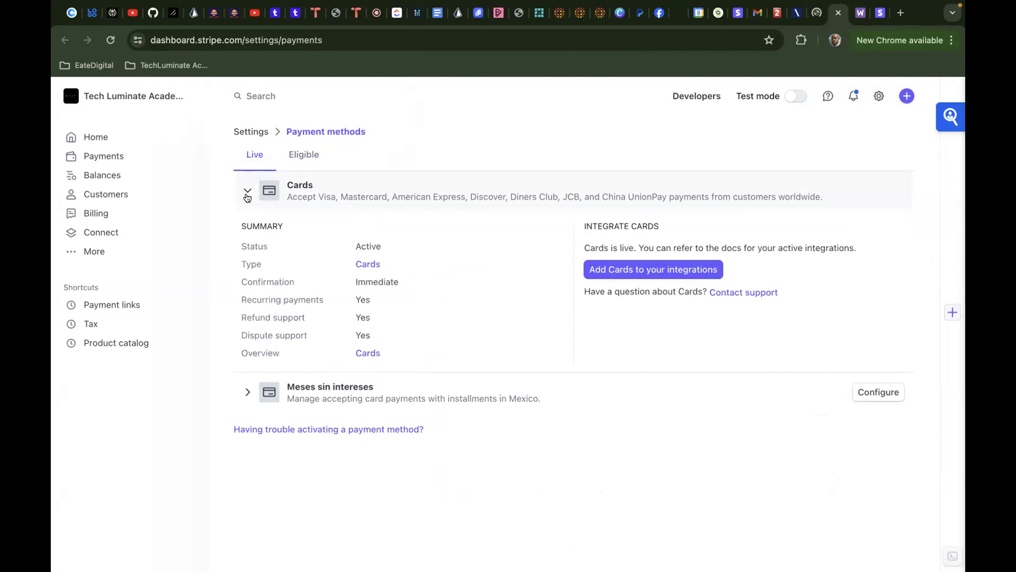
pyautogui.click(247, 195)
pyautogui.click(246, 228)
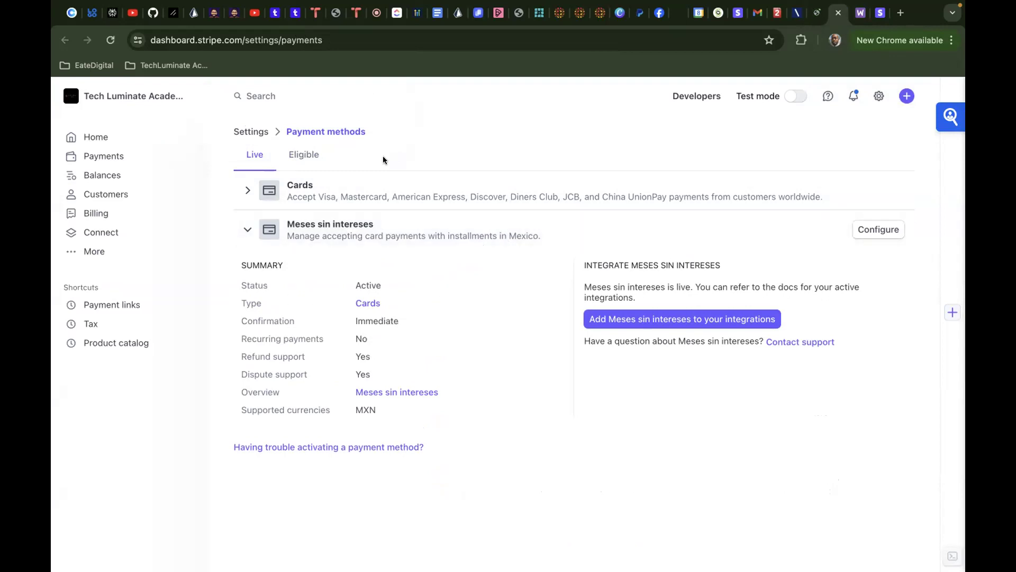
# Show the Eligible payment methods and review the ACH Credit Transfer and Apple Pay details
pyautogui.click(306, 158)
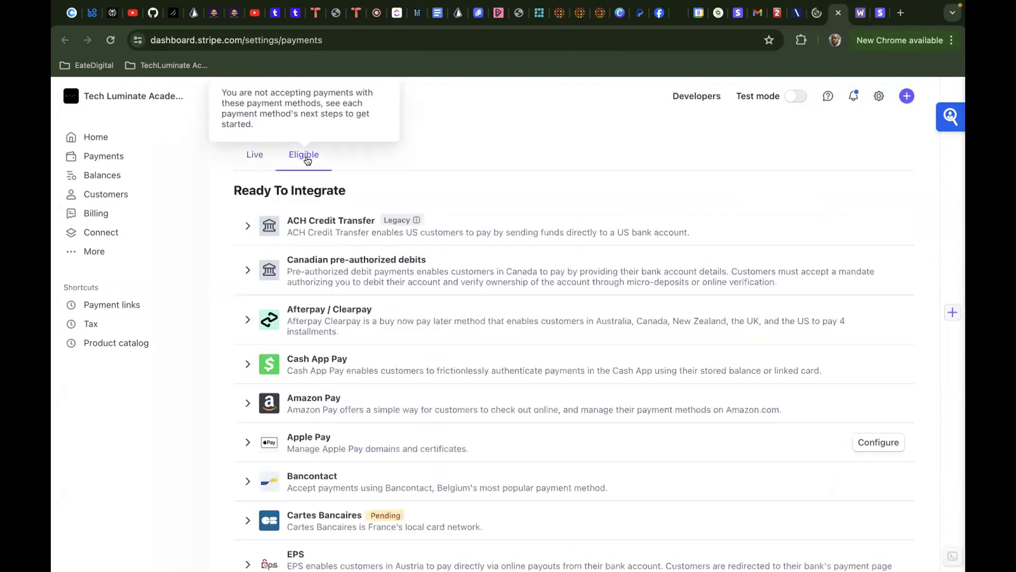
pyautogui.scroll(-1, 345, 266)
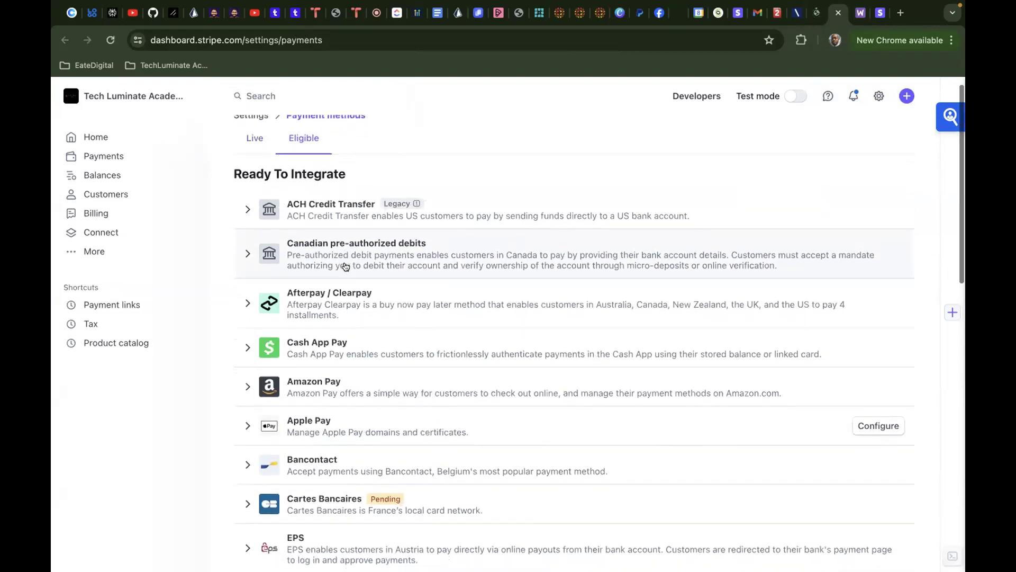
pyautogui.scroll(-1, 238, 211)
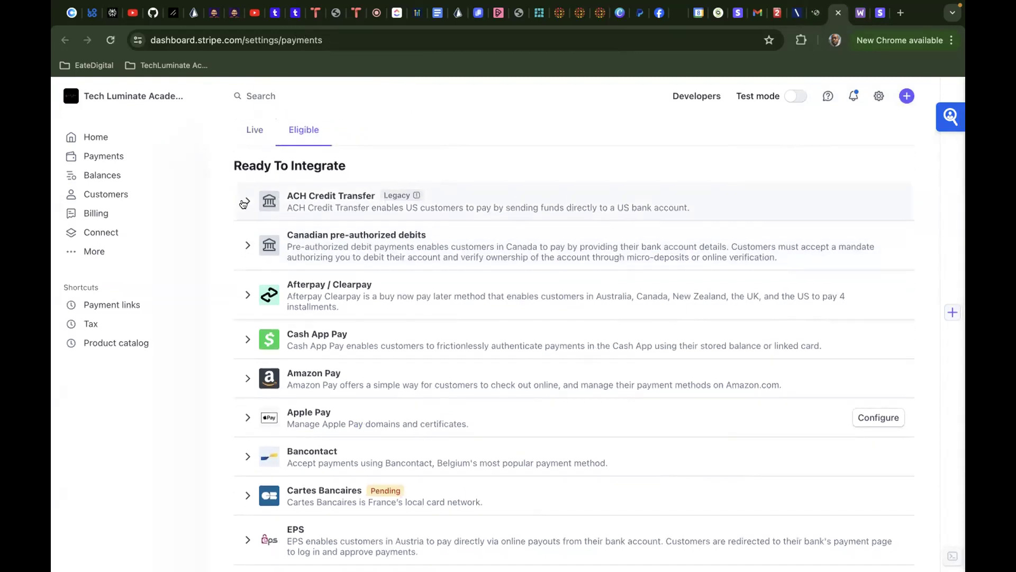
pyautogui.click(243, 204)
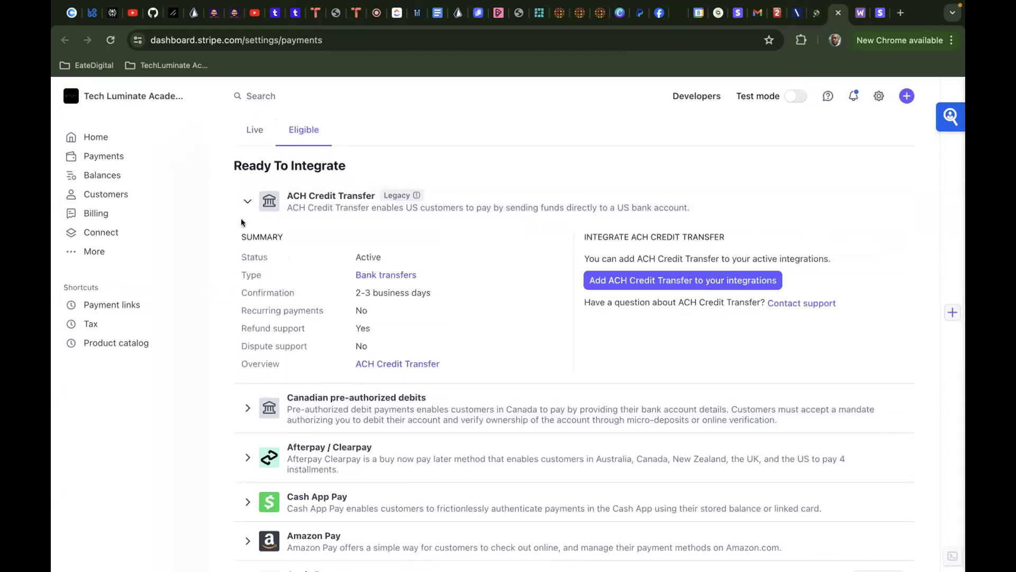
pyautogui.click(247, 201)
pyautogui.scroll(-1, 274, 259)
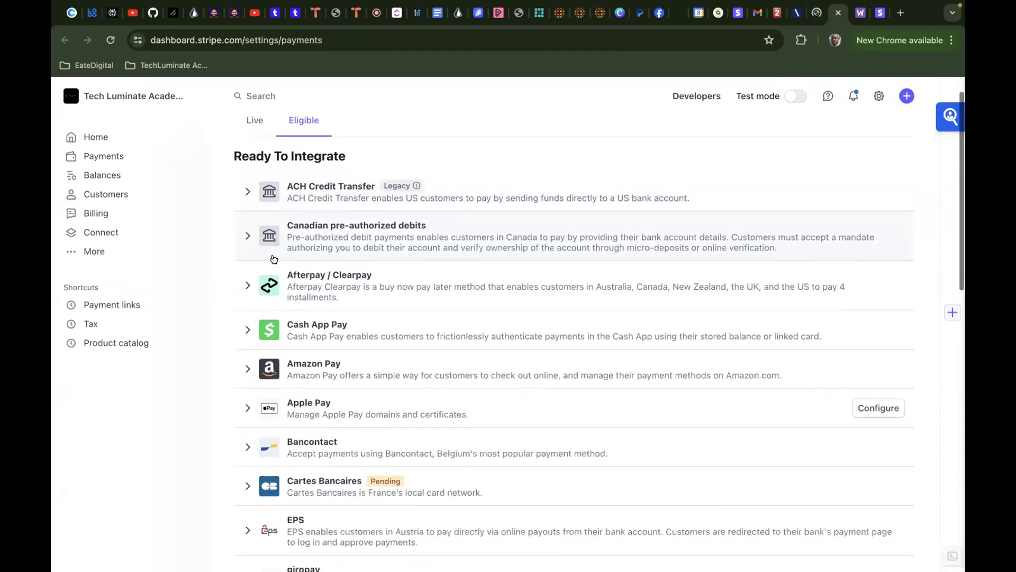
pyautogui.scroll(-12, 274, 259)
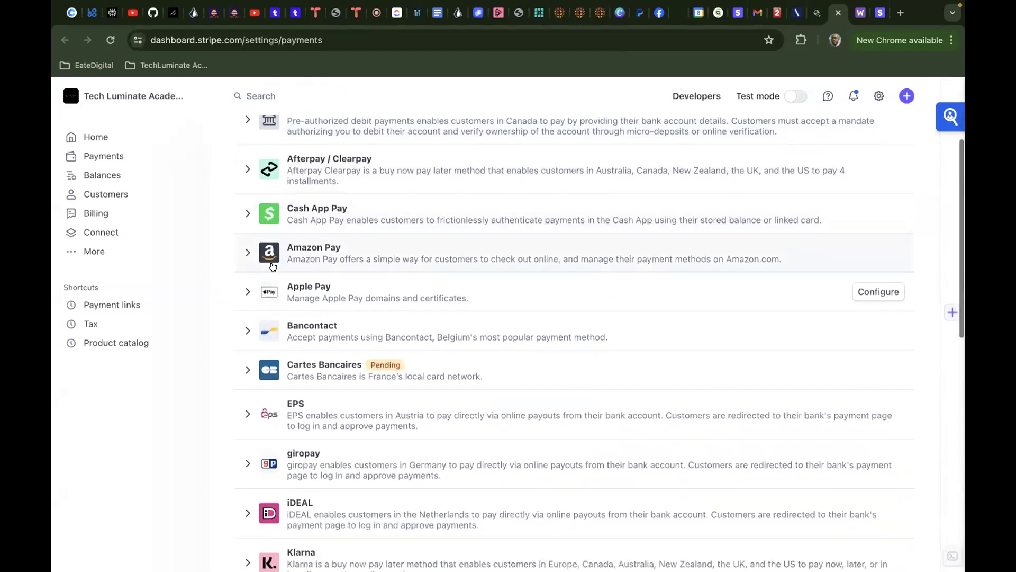
pyautogui.click(251, 290)
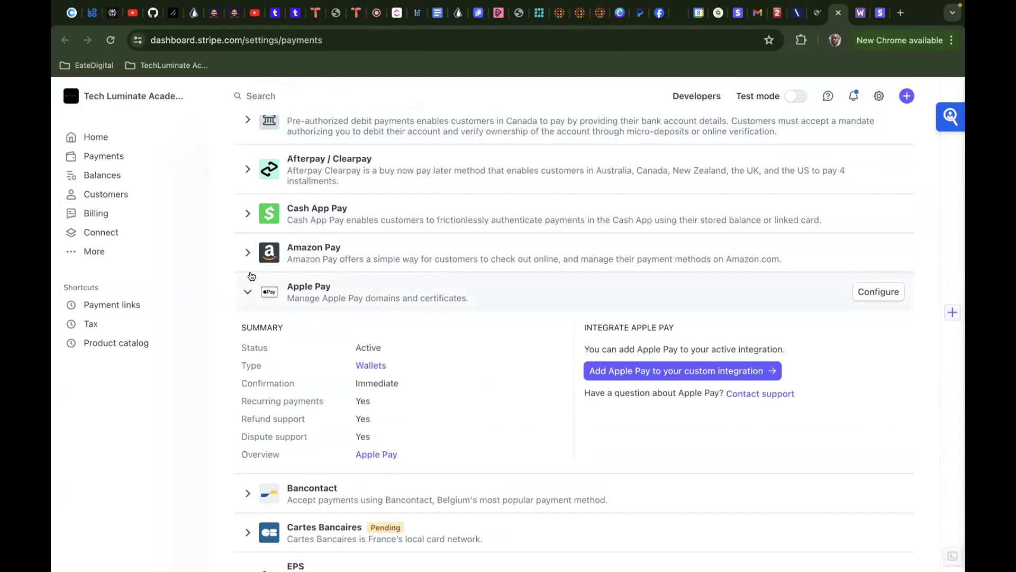
pyautogui.click(247, 291)
# Review and collapse the Cash App Pay and Klarna details, returning to the list's top
pyautogui.click(245, 214)
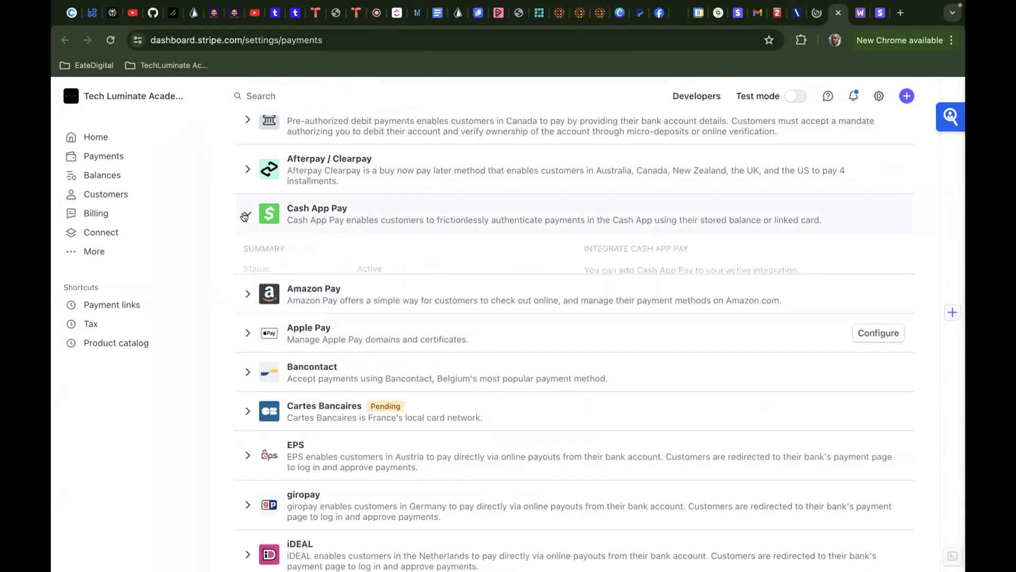
pyautogui.click(245, 214)
pyautogui.scroll(-5, 252, 316)
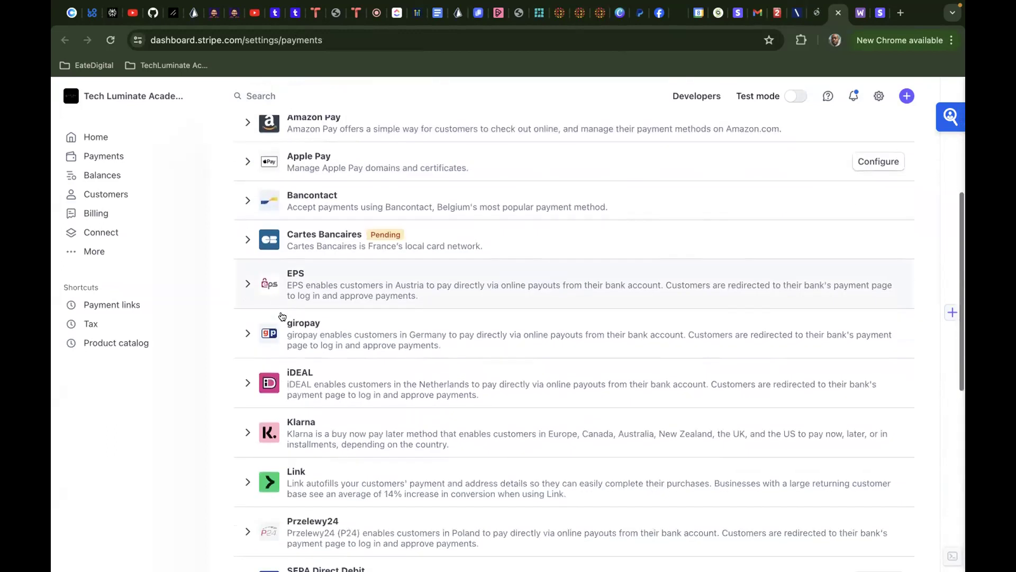
pyautogui.click(246, 316)
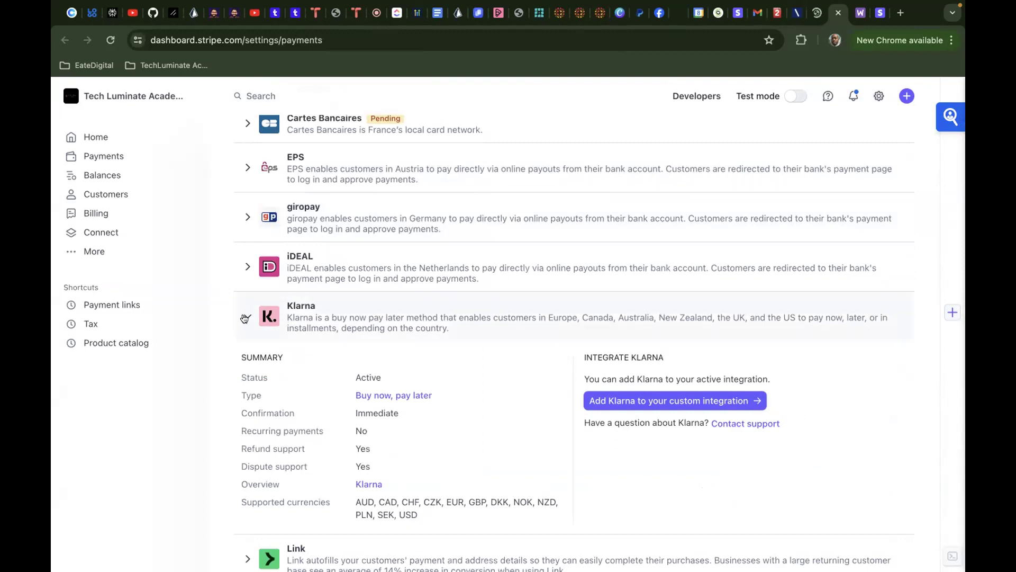
pyautogui.click(288, 334)
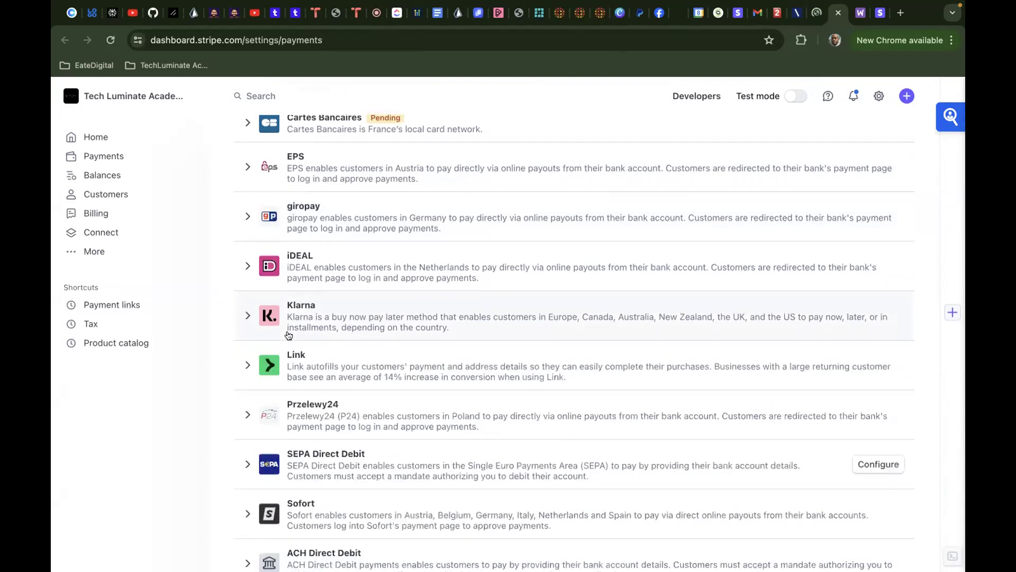
pyautogui.scroll(-4, 288, 335)
pyautogui.scroll(-5, 286, 336)
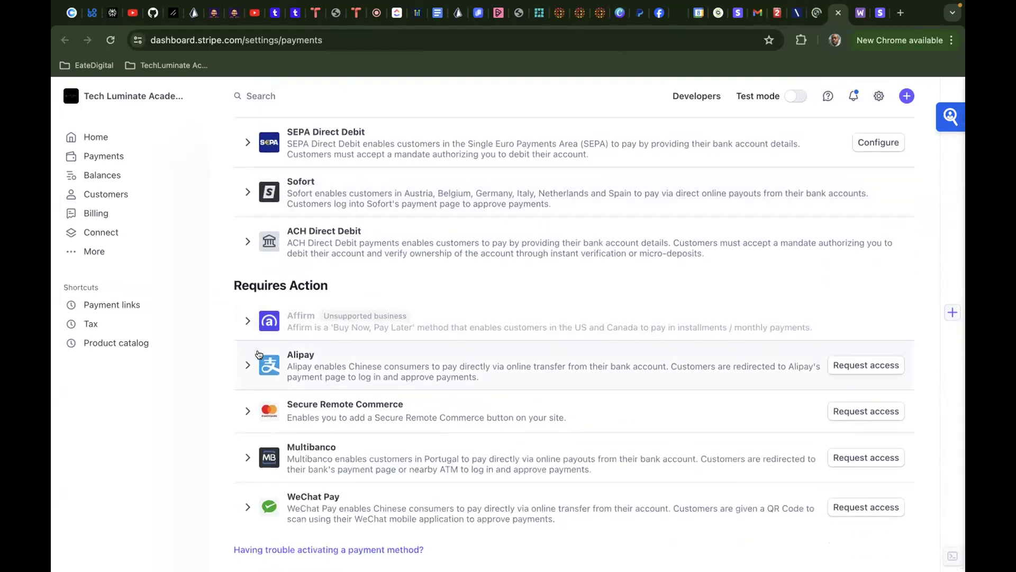
pyautogui.scroll(10, 370, 327)
pyautogui.scroll(15, 374, 328)
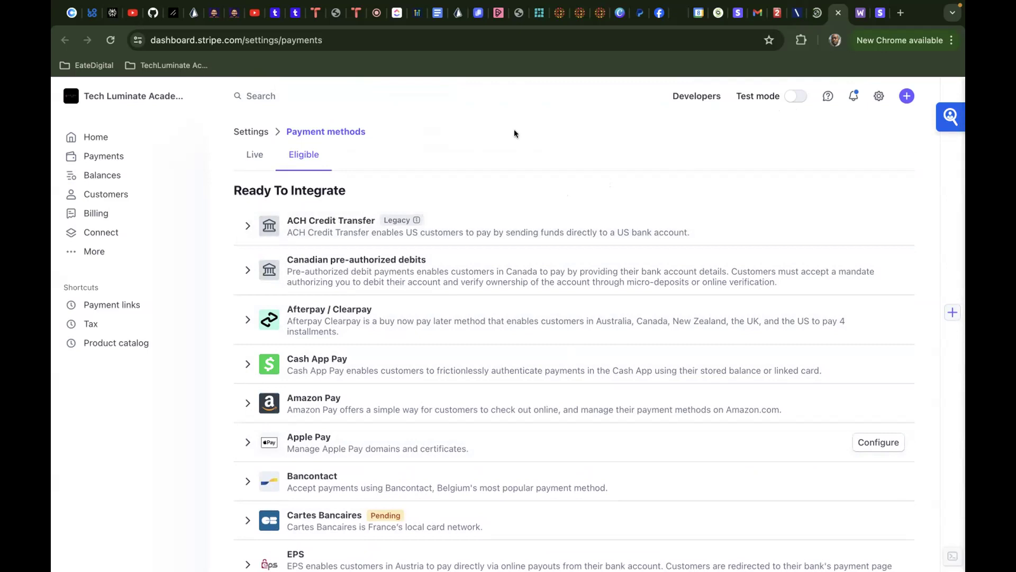
pyautogui.click(816, 13)
pyautogui.scroll(10, 542, 267)
pyautogui.scroll(-14, 541, 267)
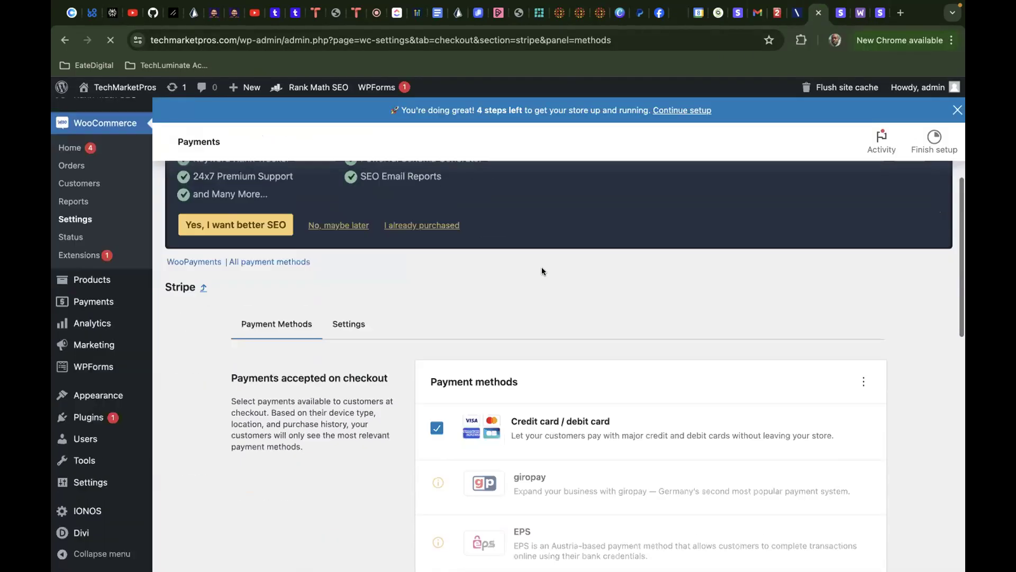
pyautogui.scroll(-3, 541, 267)
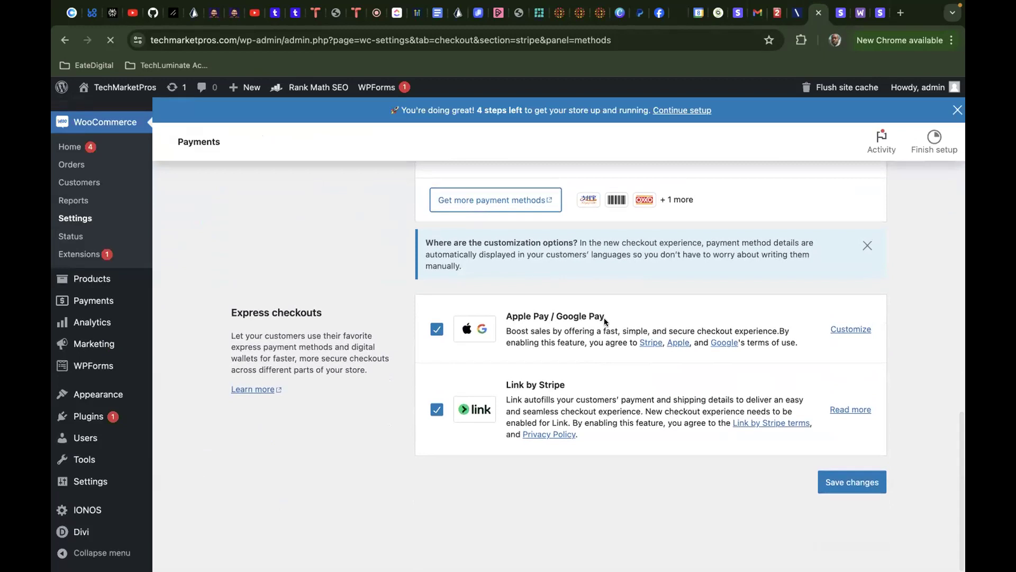
pyautogui.click(840, 13)
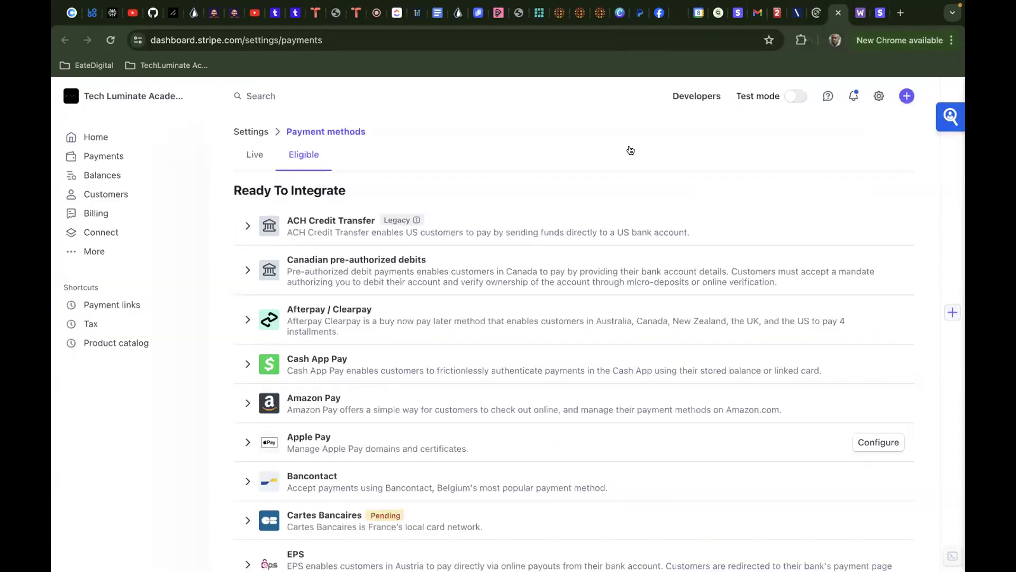
pyautogui.click(251, 365)
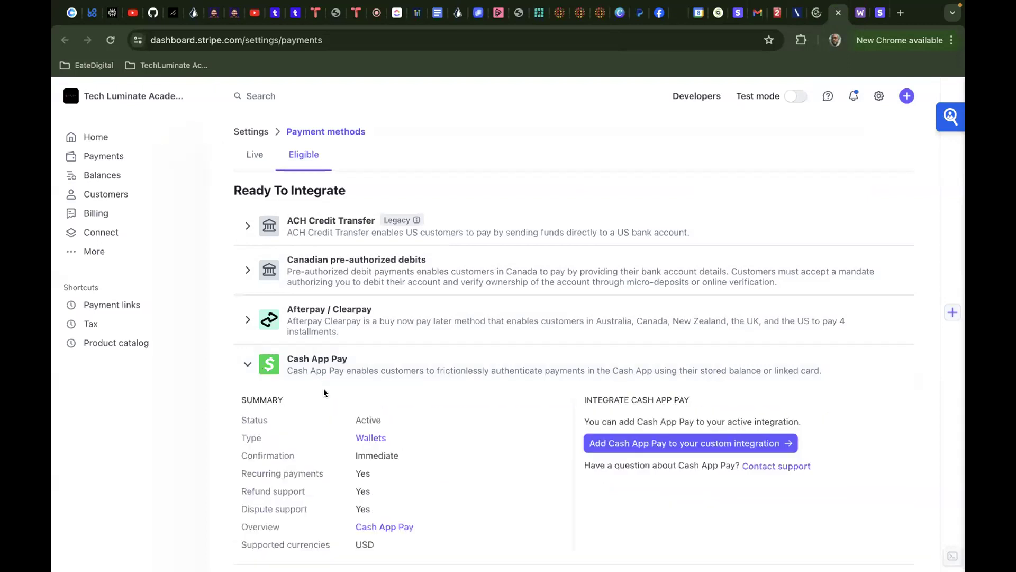
pyautogui.scroll(-1, 323, 389)
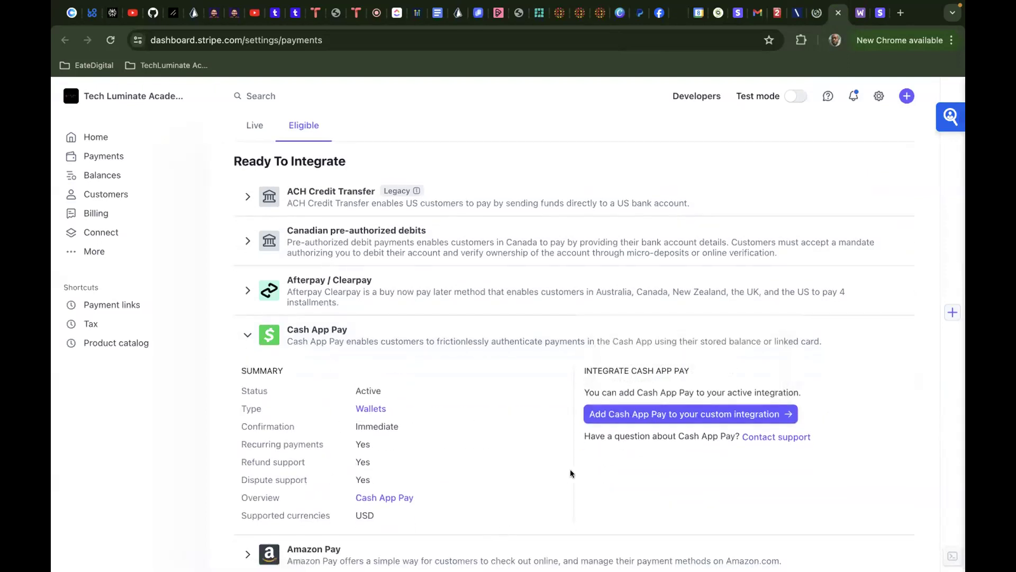
pyautogui.scroll(-3, 573, 438)
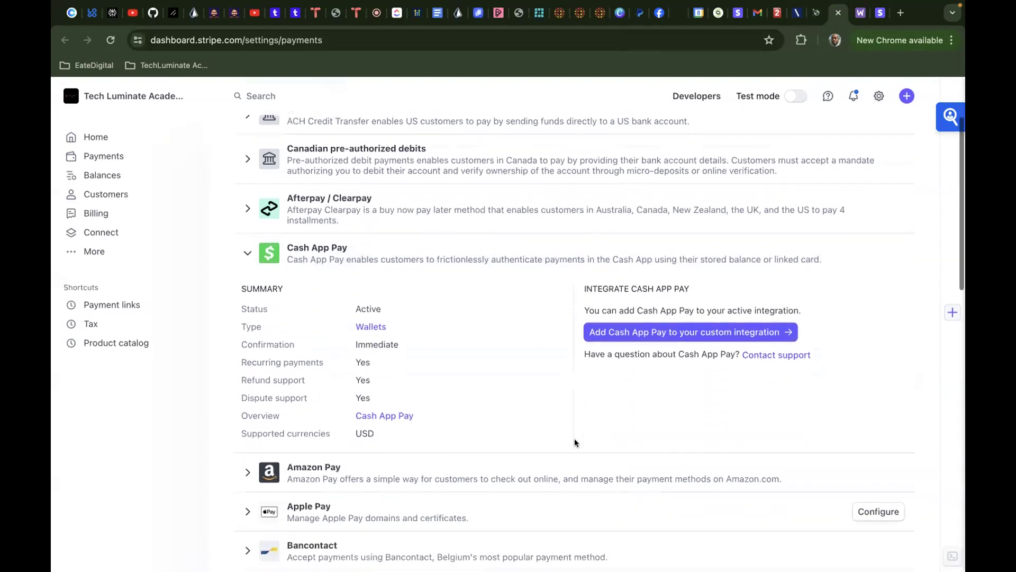
pyautogui.scroll(4, 603, 211)
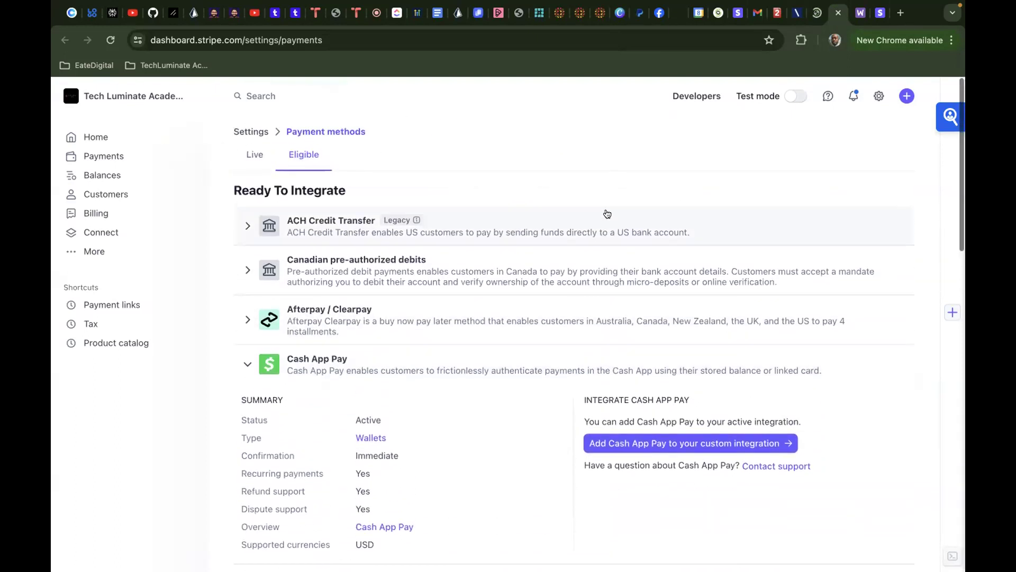
pyautogui.click(247, 226)
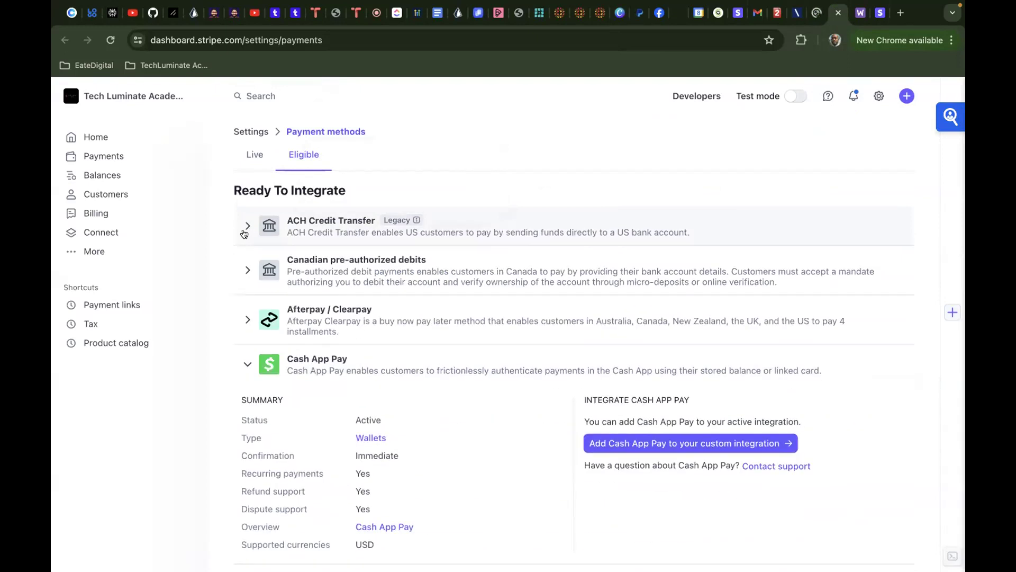
pyautogui.click(247, 365)
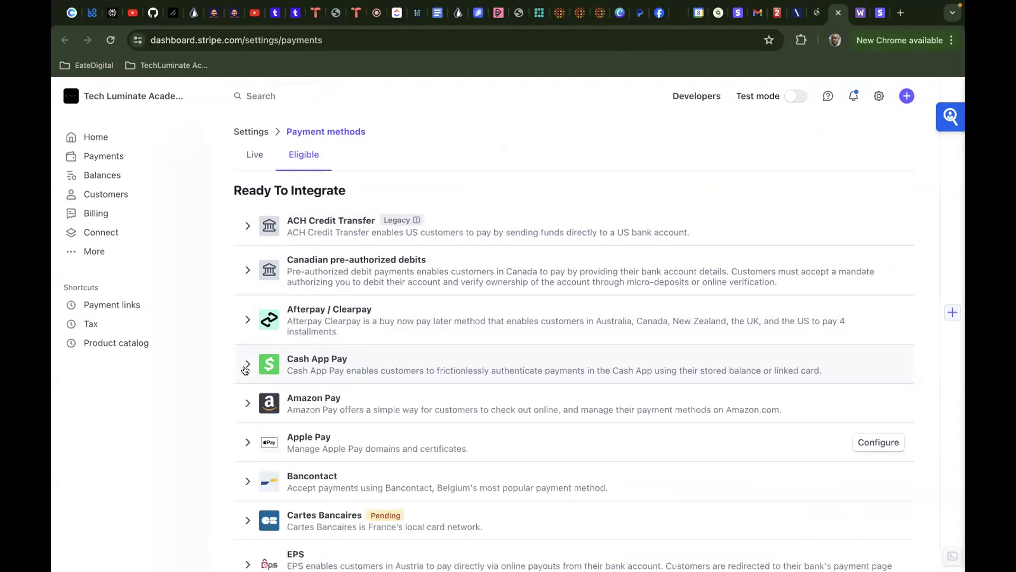
pyautogui.click(246, 365)
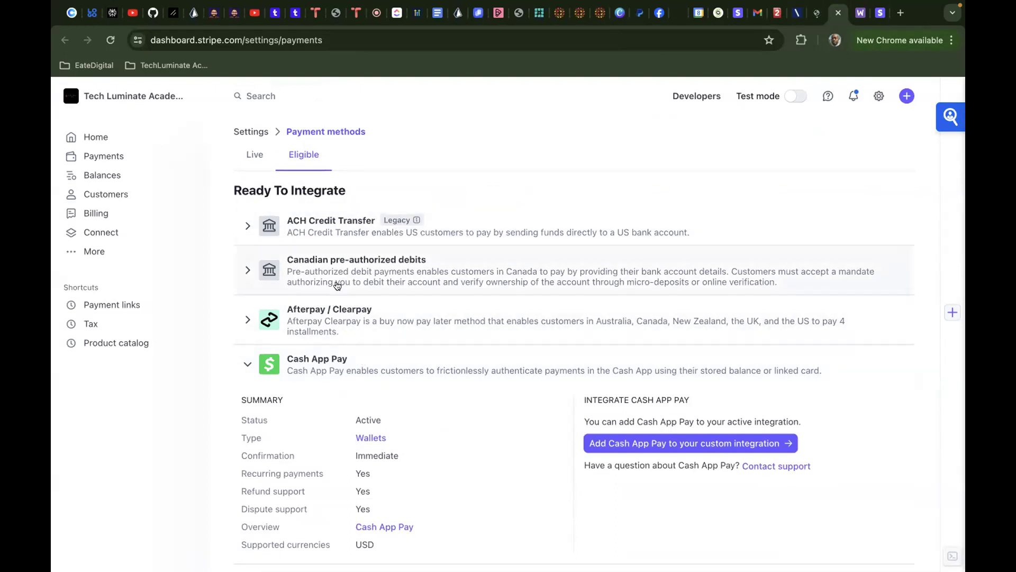
pyautogui.scroll(-5, 304, 296)
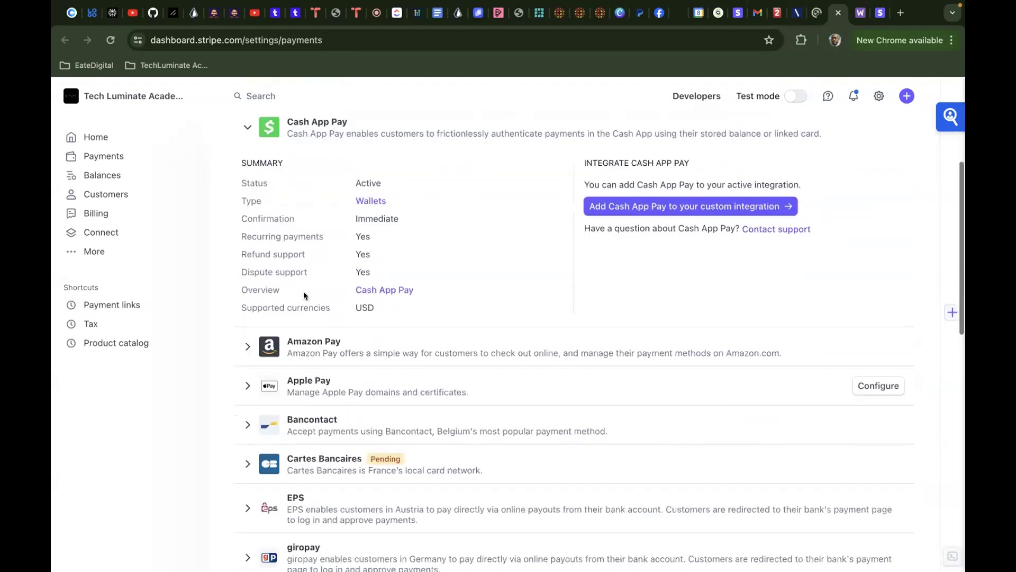
pyautogui.scroll(3, 304, 294)
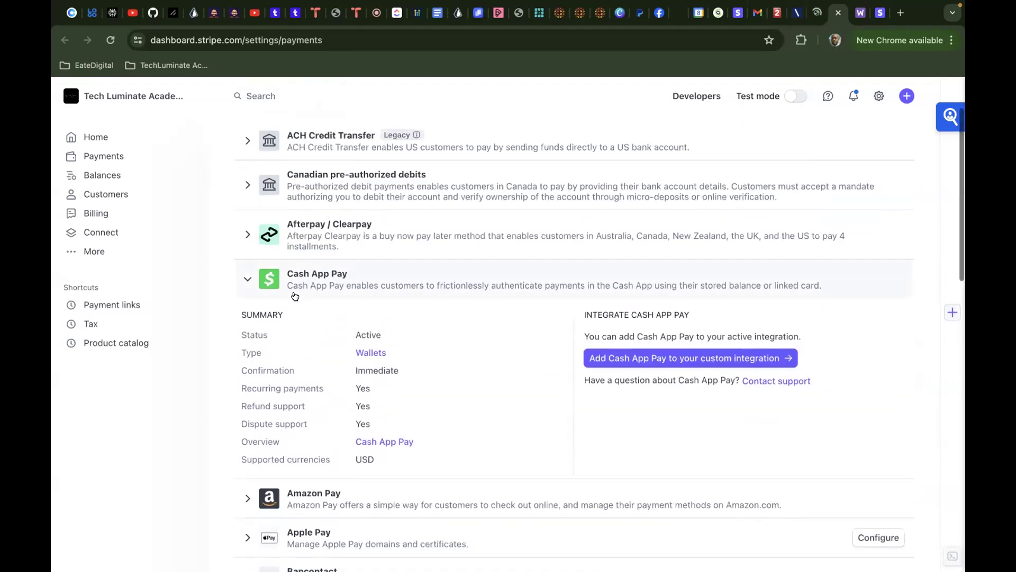
pyautogui.click(242, 279)
pyautogui.scroll(-5, 375, 313)
pyautogui.scroll(-6, 375, 314)
pyautogui.scroll(12, 375, 314)
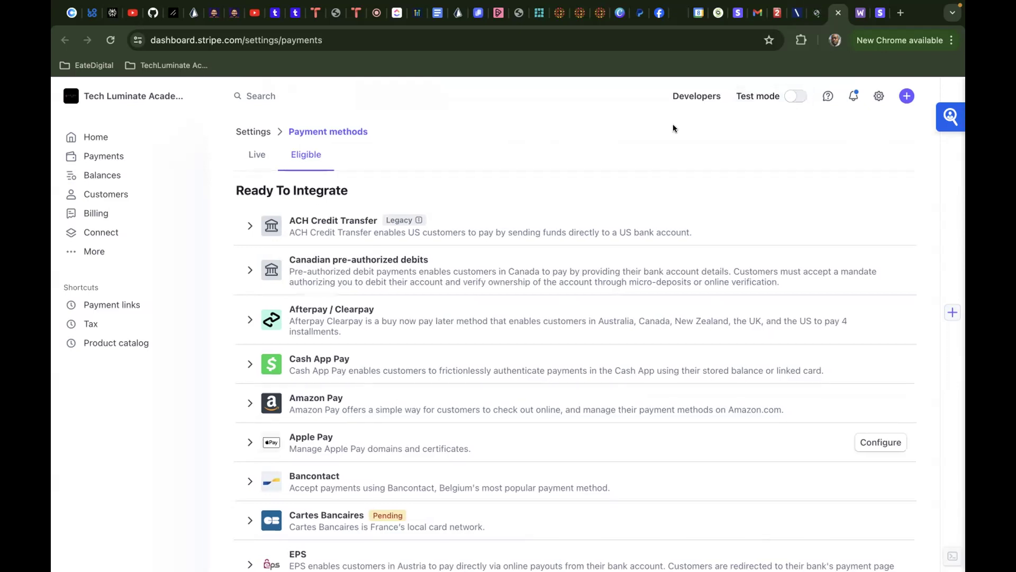
# Switch Stripe into test mode and go to the Developers API keys for test mode
pyautogui.click(792, 97)
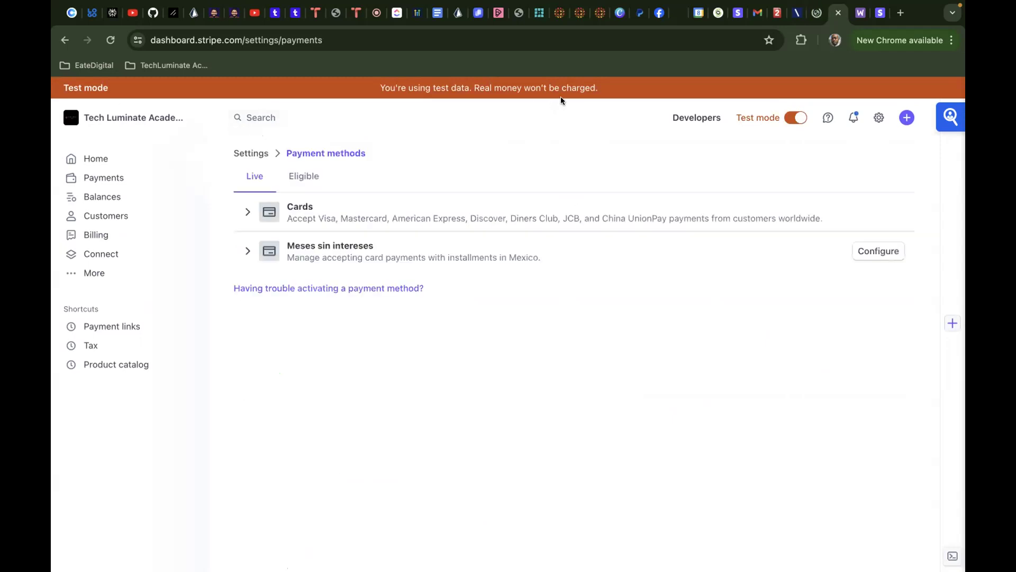
pyautogui.click(312, 175)
pyautogui.click(264, 179)
pyautogui.click(693, 121)
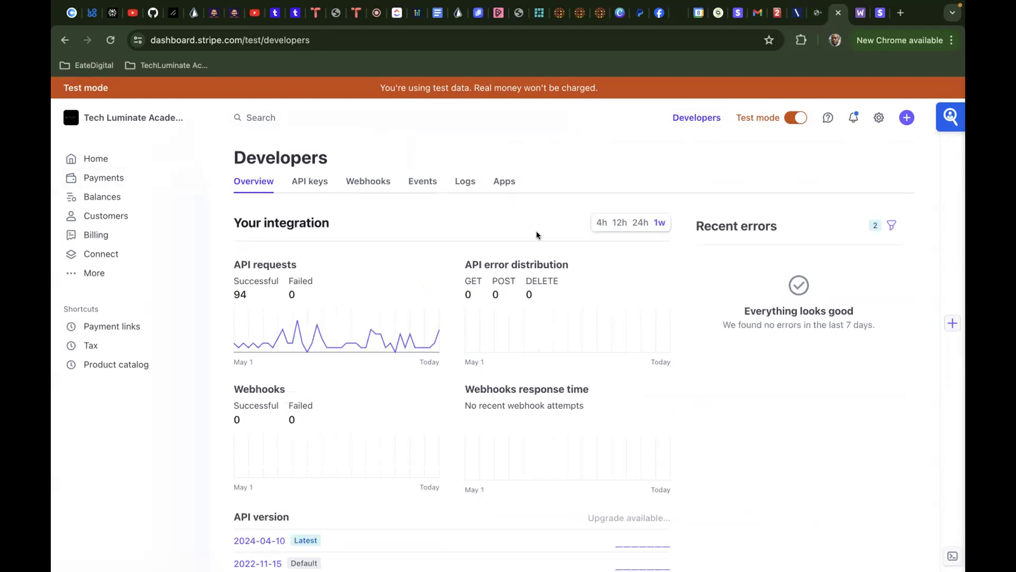
pyautogui.click(316, 185)
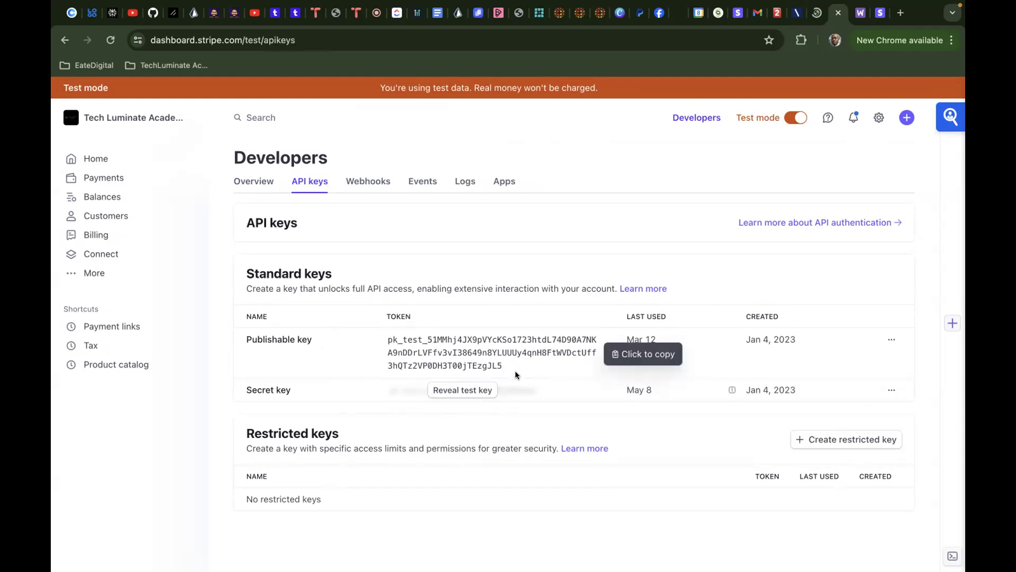
# Go back to the WooCommerce Stripe payment methods page in the browser
pyautogui.click(816, 13)
# In WooCommerce's Stripe settings, tick Enable test mode and untick Enable Stripe
pyautogui.scroll(15, 580, 231)
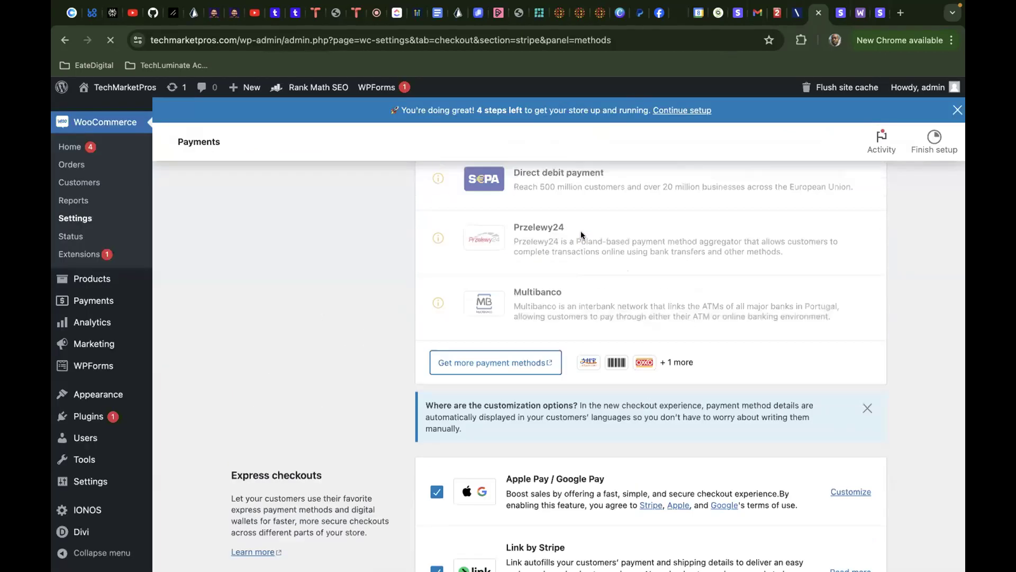
pyautogui.click(354, 417)
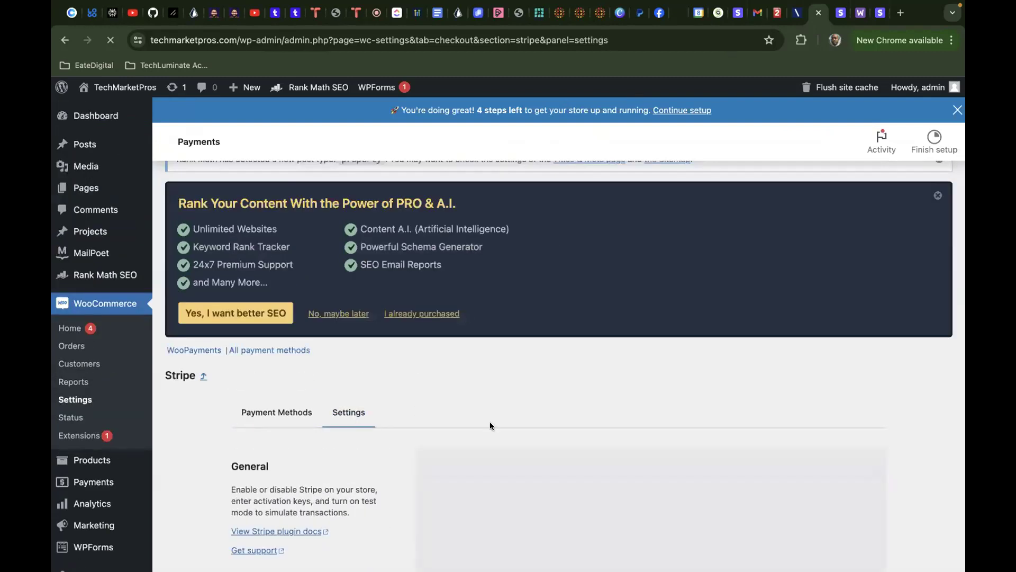
pyautogui.scroll(-3, 490, 423)
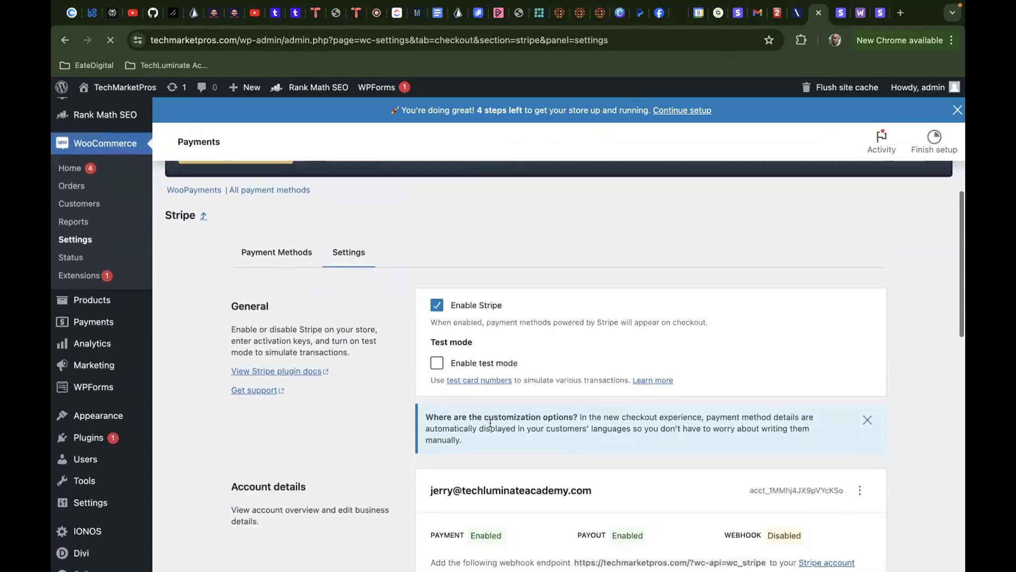
pyautogui.scroll(-1, 490, 423)
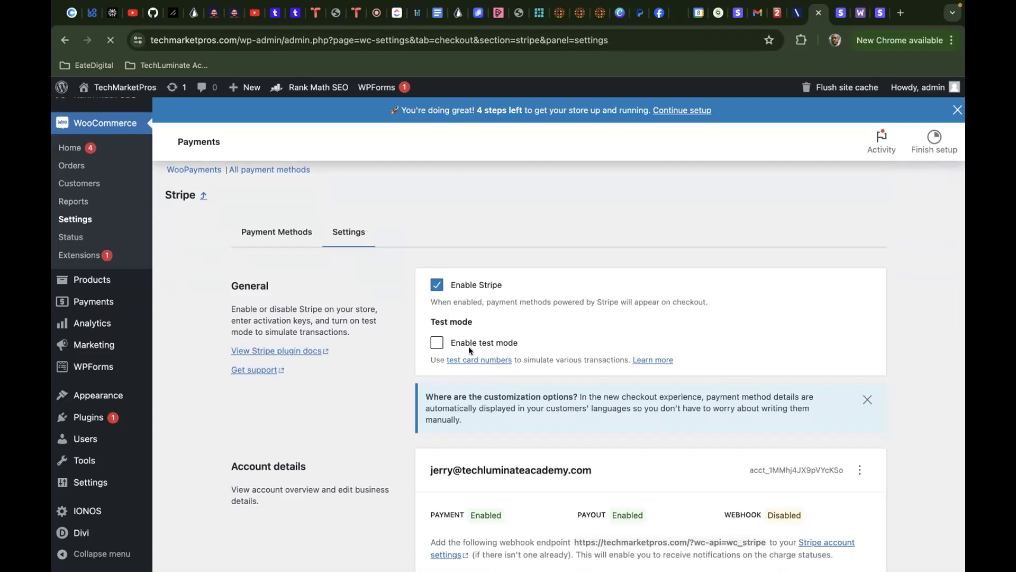
pyautogui.click(436, 343)
pyautogui.click(435, 286)
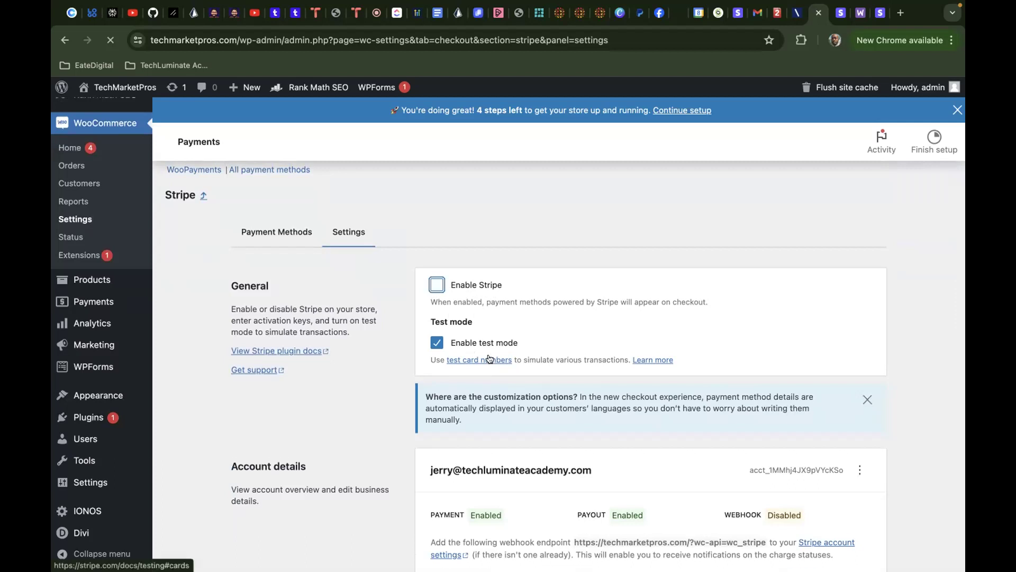
pyautogui.scroll(-3, 489, 359)
pyautogui.scroll(1, 491, 355)
pyautogui.scroll(-3, 491, 355)
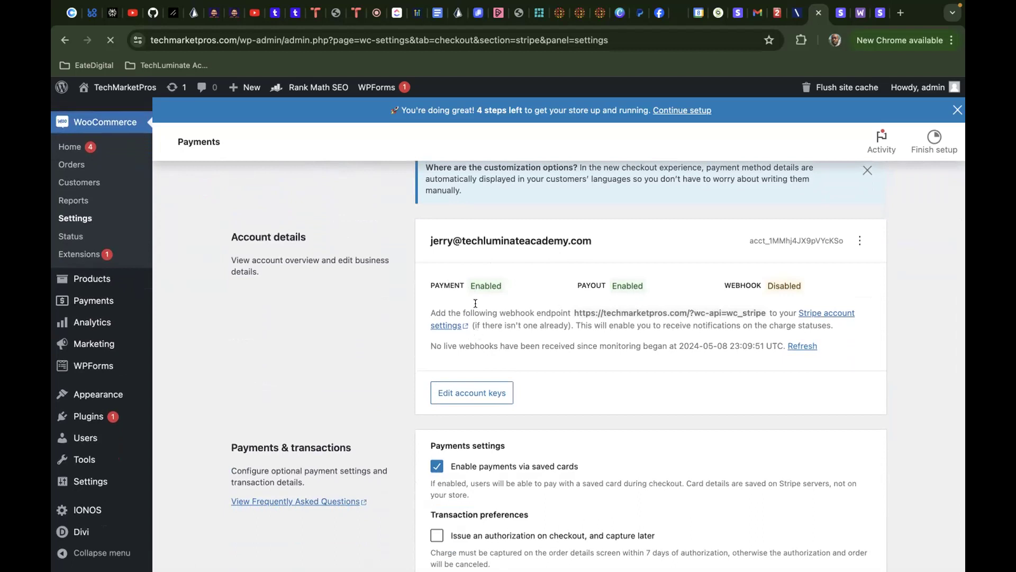
# Open the test account keys editor and paste in Stripe's test publishable key
pyautogui.click(483, 393)
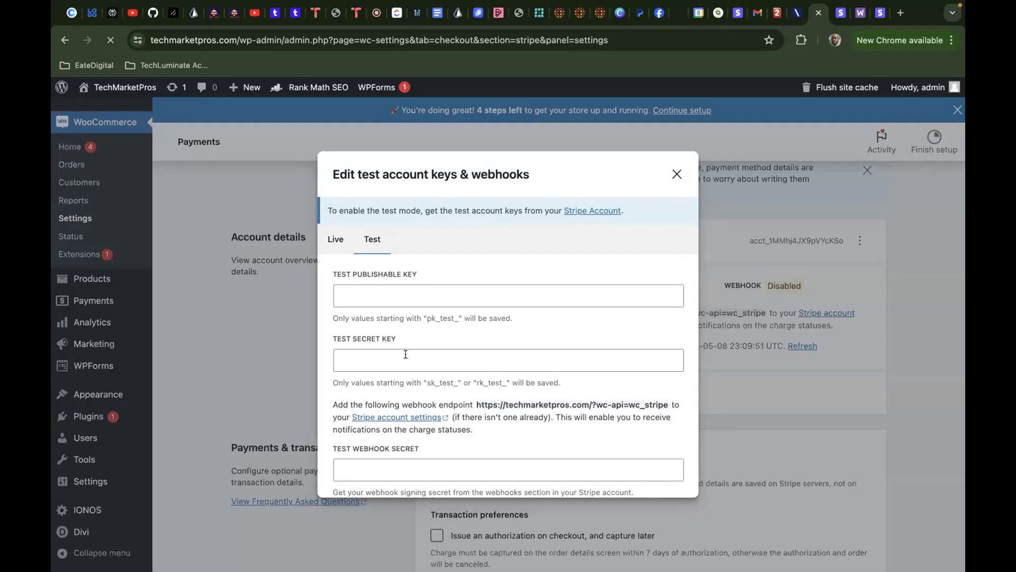
pyautogui.scroll(-1, 405, 354)
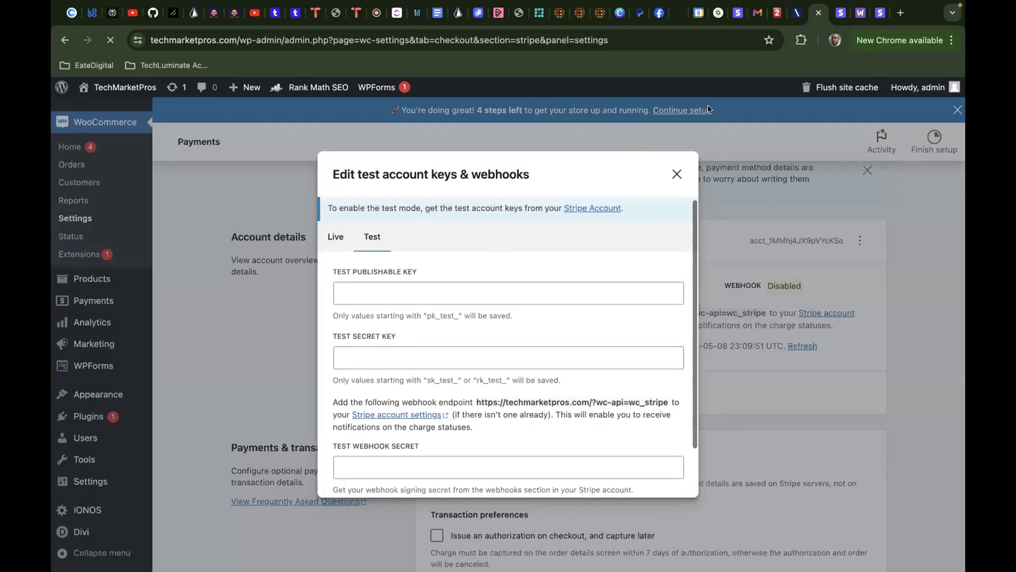
pyautogui.click(838, 14)
pyautogui.click(508, 350)
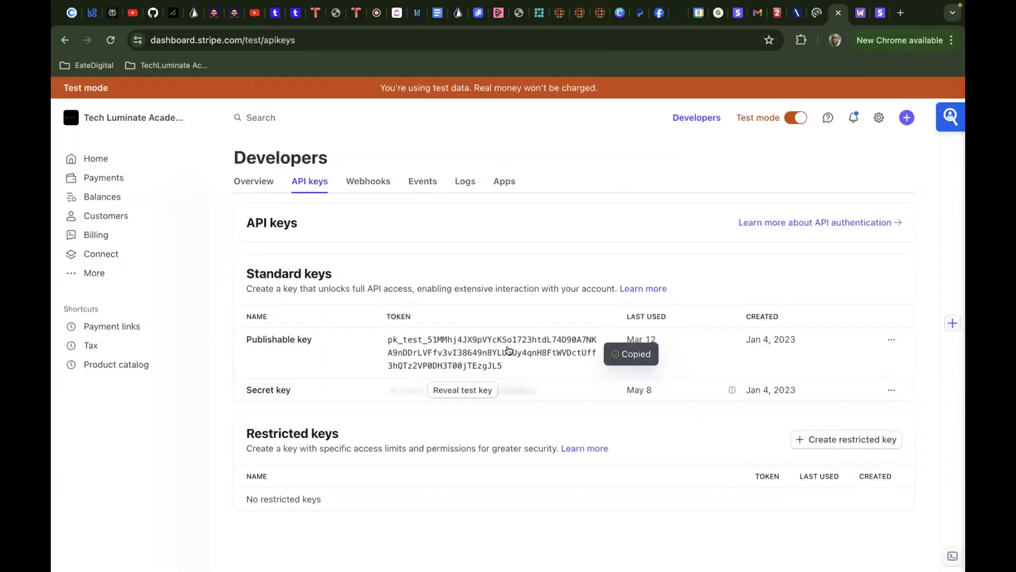
pyautogui.click(815, 21)
pyautogui.click(474, 290)
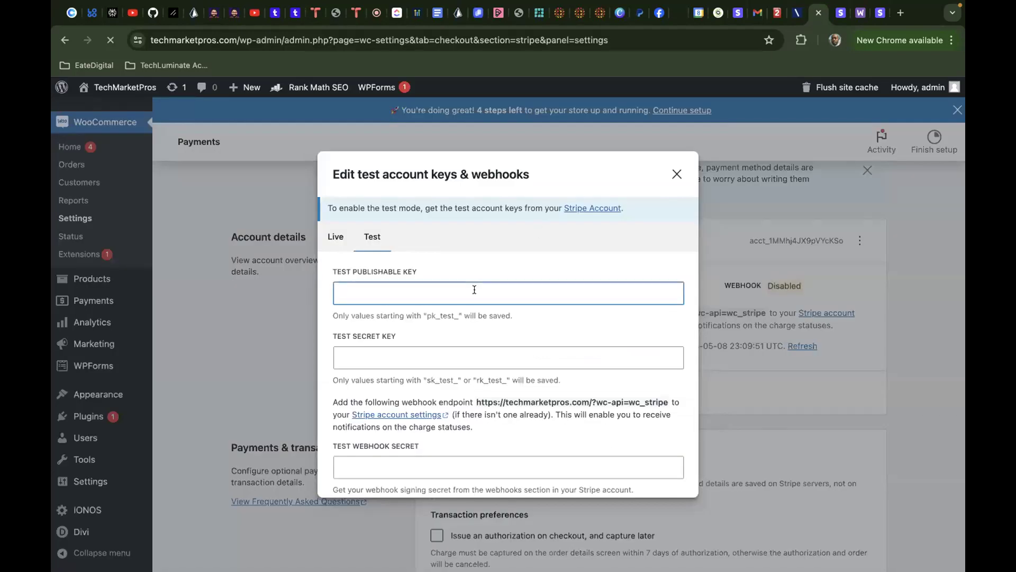
pyautogui.hotkey('ctrl', 'v')
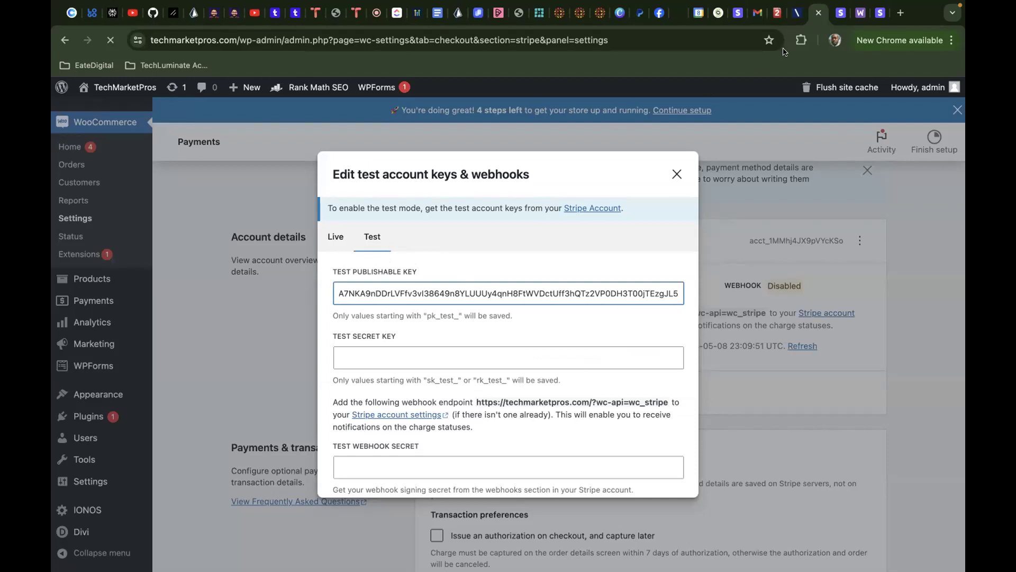
# Copy Stripe's test secret key and paste it into the dialog's test secret key field
pyautogui.click(841, 23)
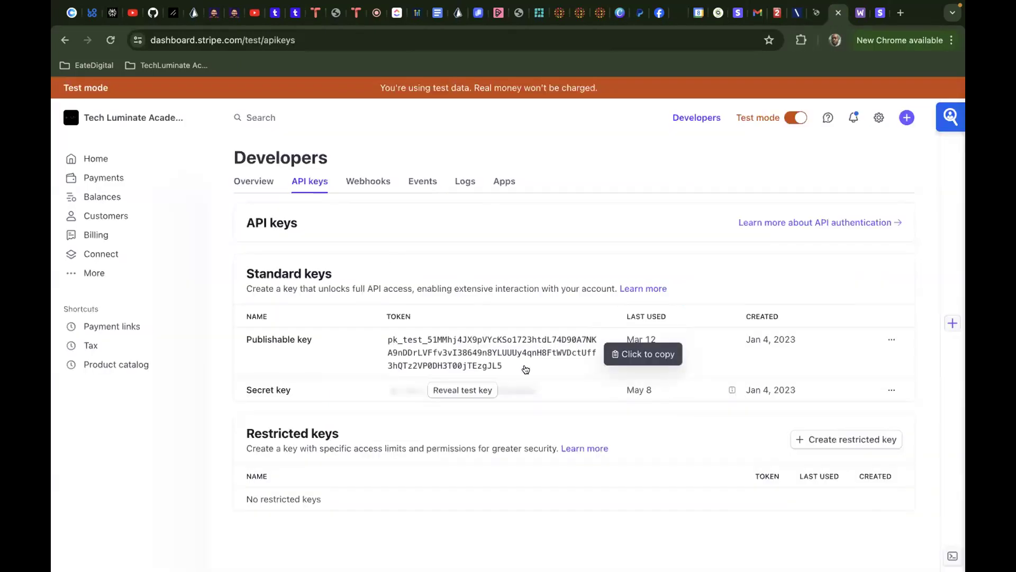
pyautogui.click(486, 392)
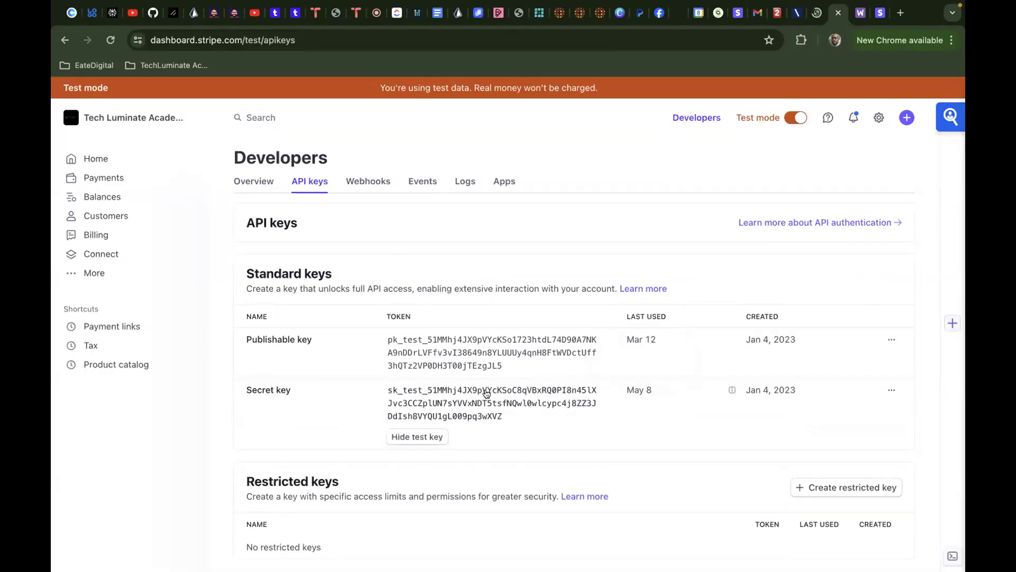
pyautogui.click(486, 392)
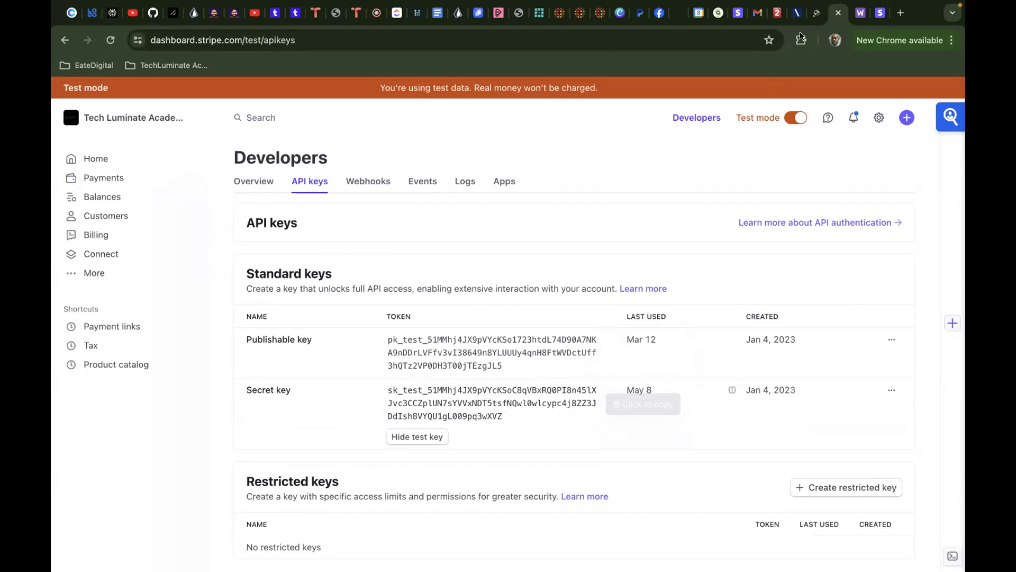
pyautogui.click(817, 13)
pyautogui.click(418, 360)
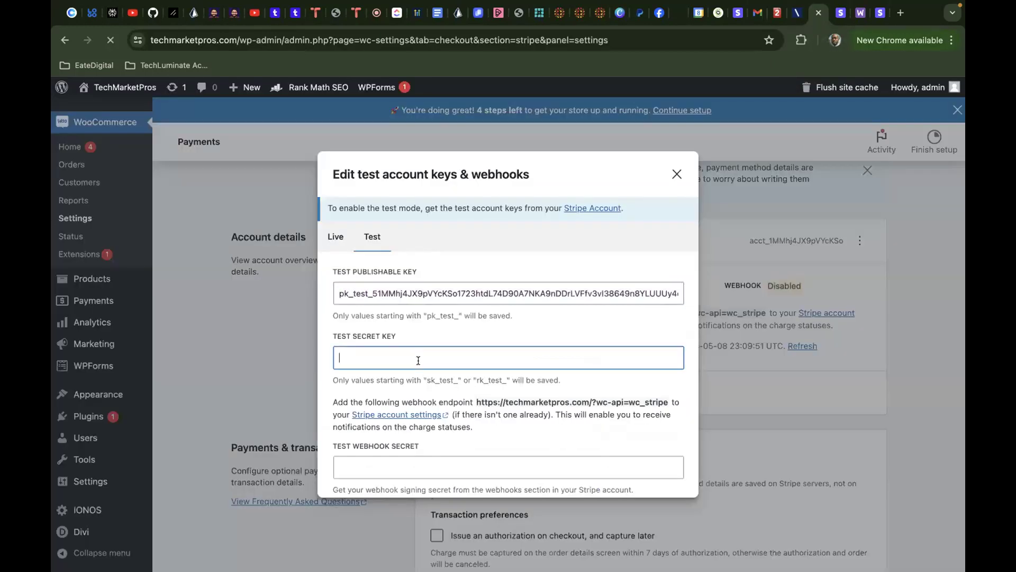
pyautogui.hotkey('ctrl', 'v')
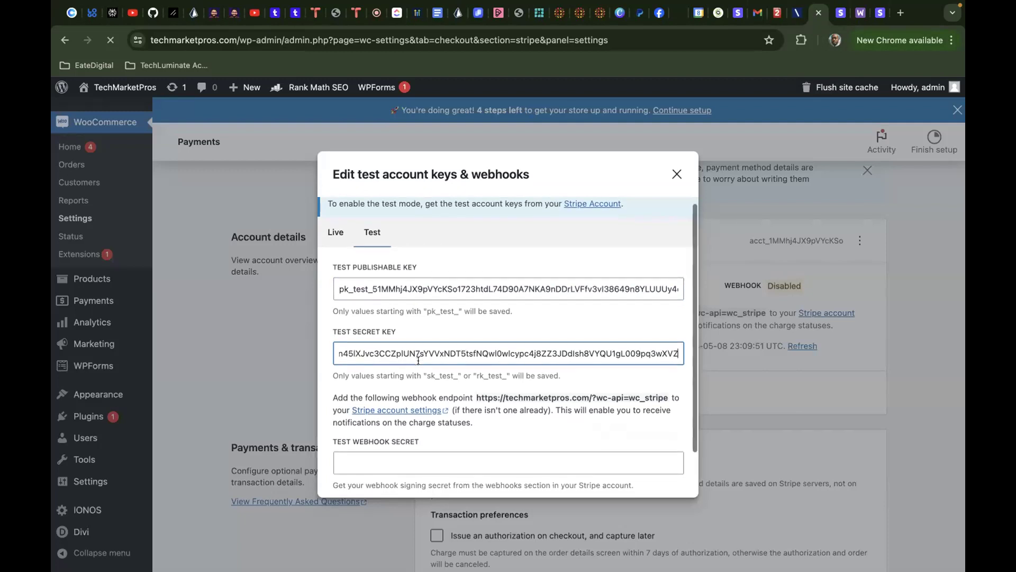
pyautogui.scroll(-2, 426, 359)
# Select the store's webhook endpoint URL in the keys dialog to copy it
pyautogui.scroll(1, 426, 359)
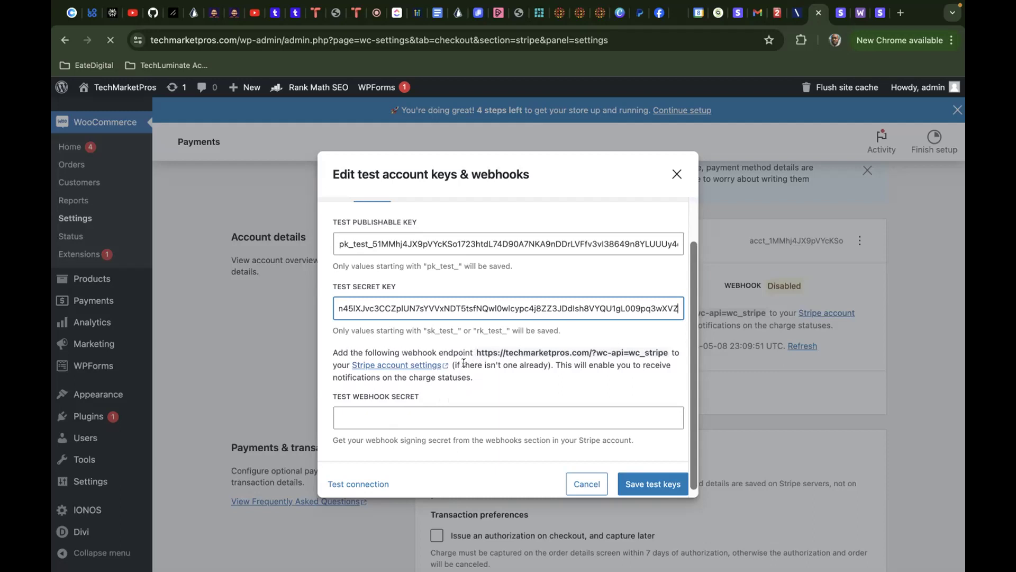
pyautogui.moveTo(476, 352); pyautogui.dragTo(666, 353)
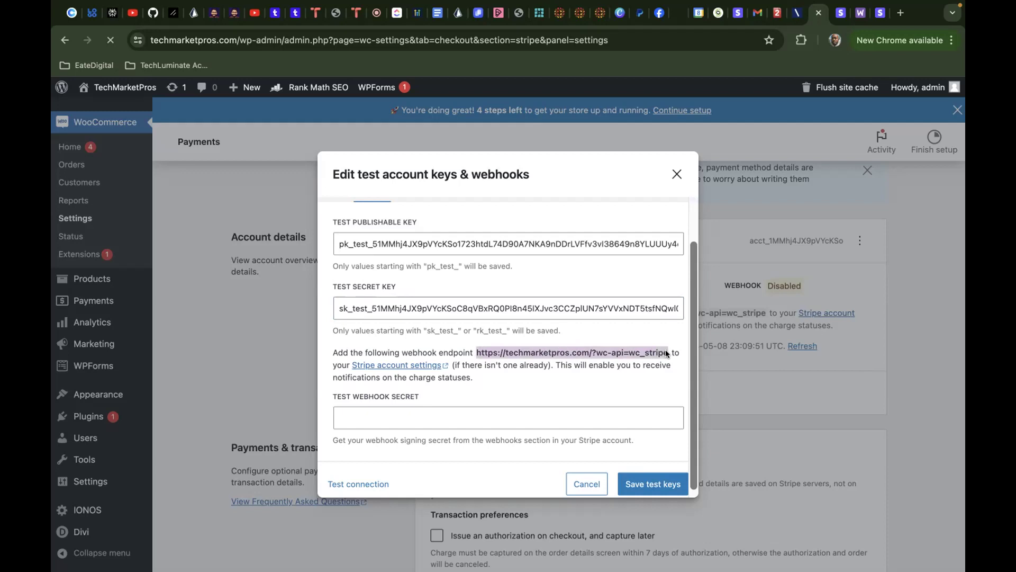
# In Stripe's webhooks list, delete the techluminateacademy wc_stripe endpoint
pyautogui.click(837, 20)
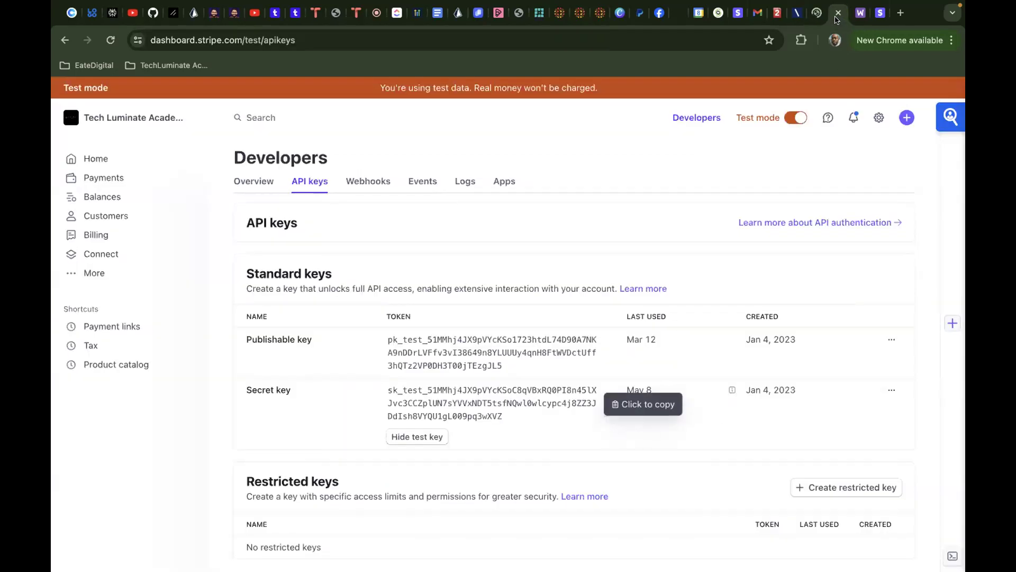
pyautogui.click(360, 181)
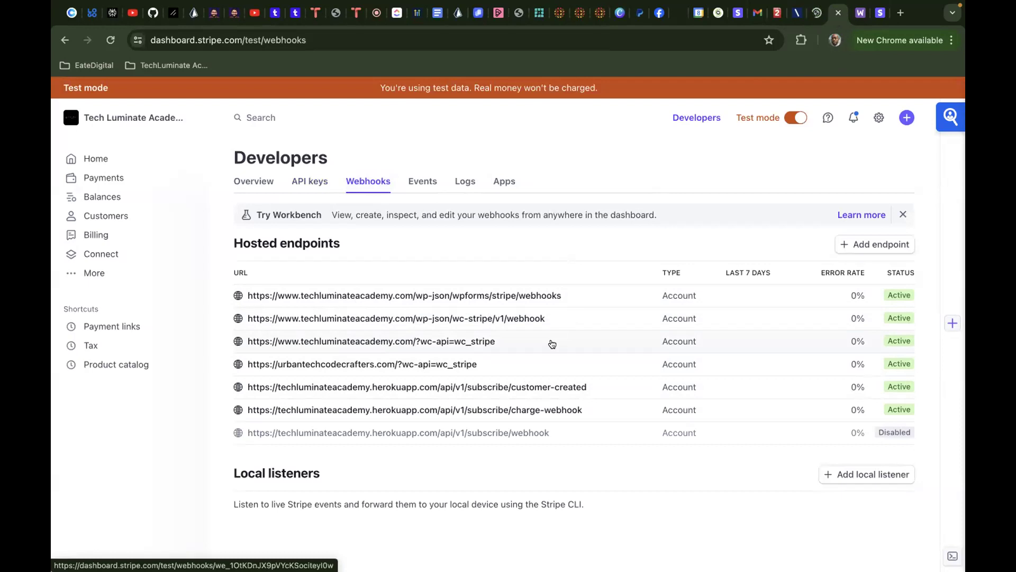
pyautogui.click(611, 336)
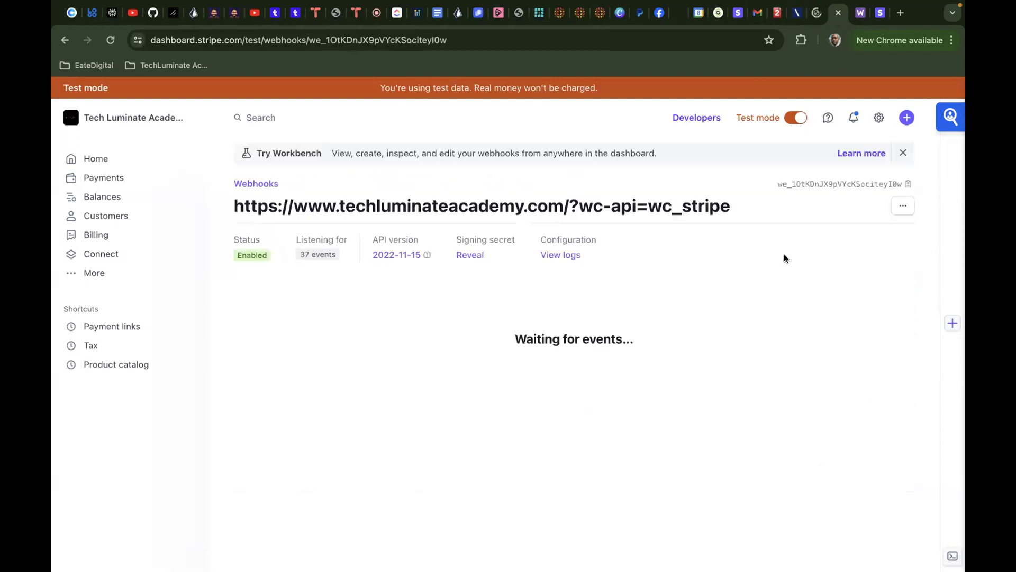
pyautogui.click(897, 212)
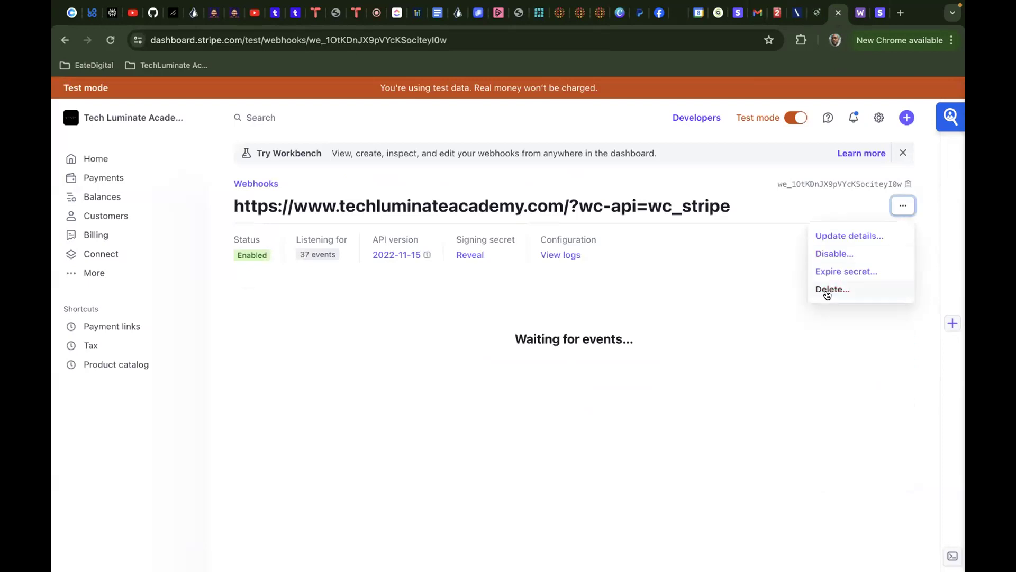
pyautogui.click(829, 289)
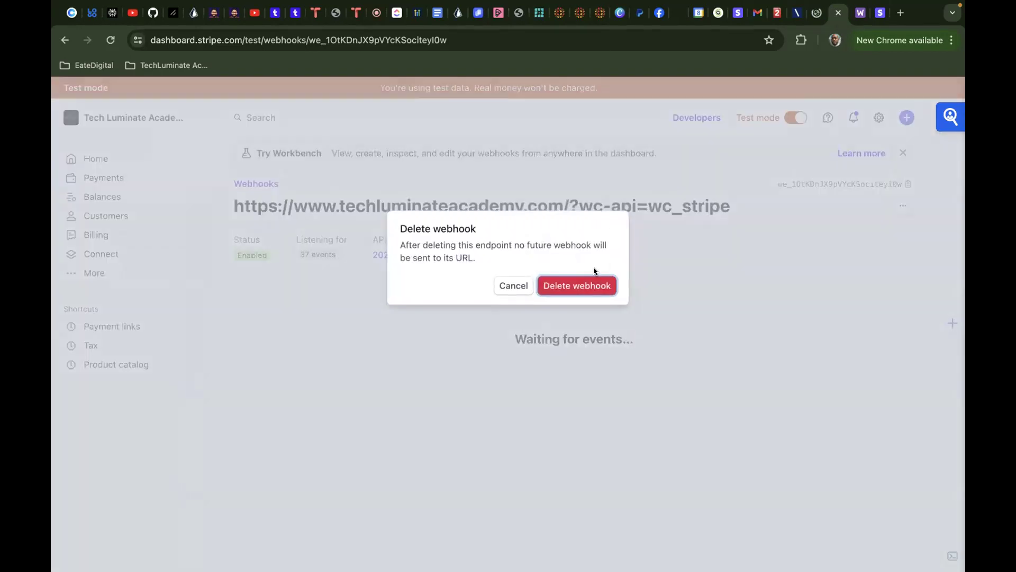
pyautogui.click(592, 282)
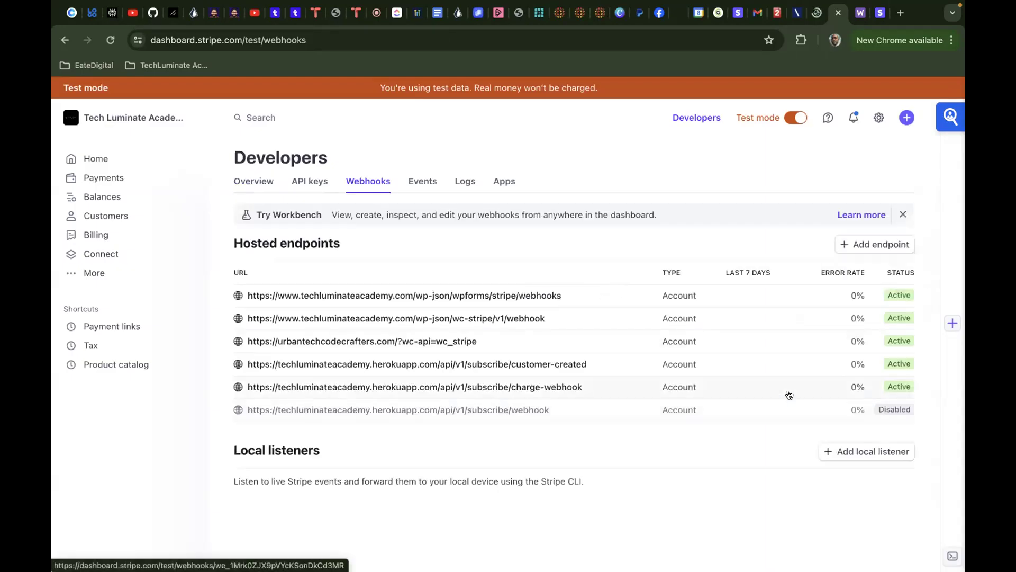
# Delete the charge-webhook, disabled subscribe/webhook and customer-created webhook endpoints
pyautogui.click(791, 386)
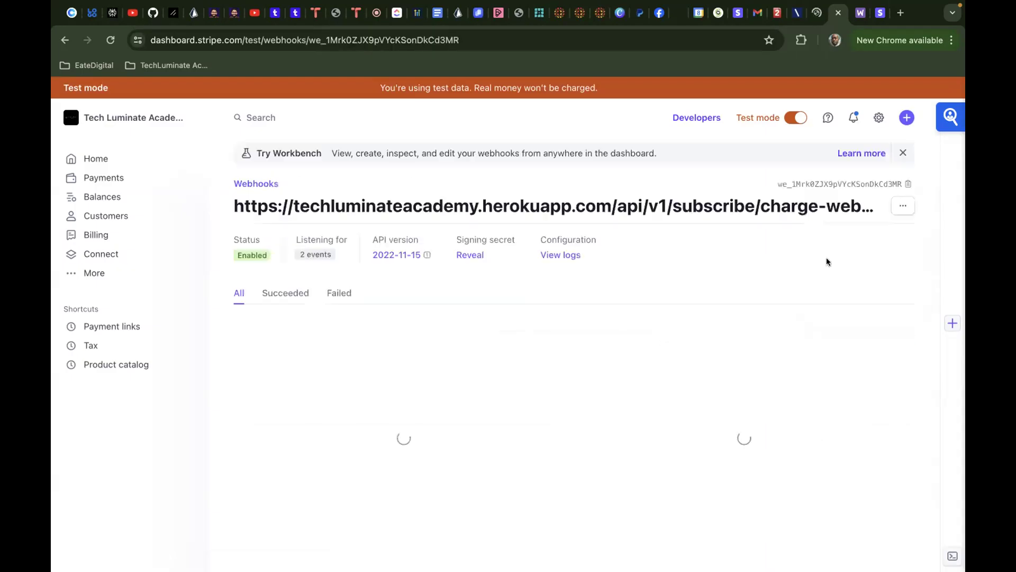
pyautogui.click(903, 205)
pyautogui.click(862, 290)
pyautogui.click(586, 289)
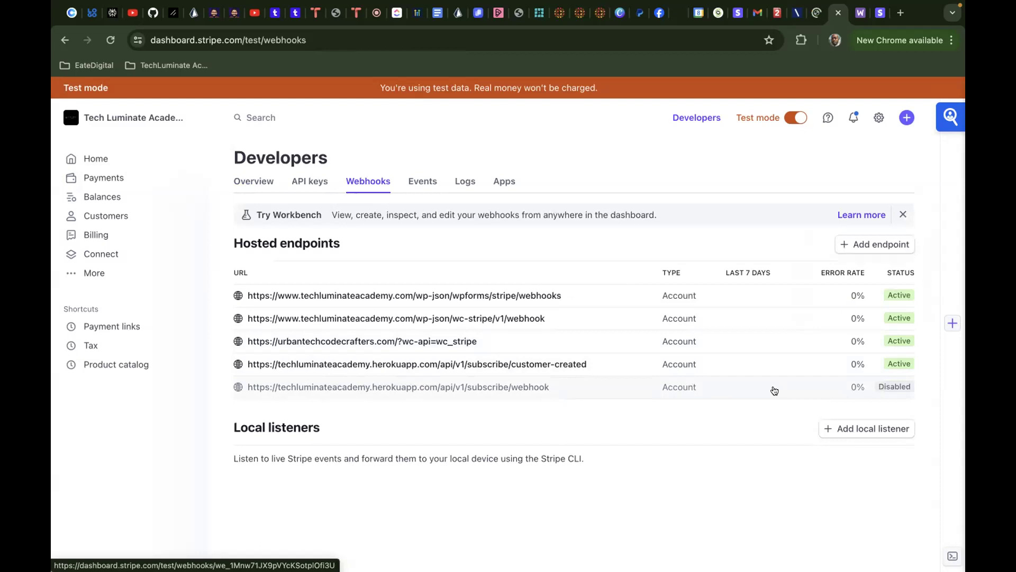
pyautogui.click(773, 391)
pyautogui.click(903, 205)
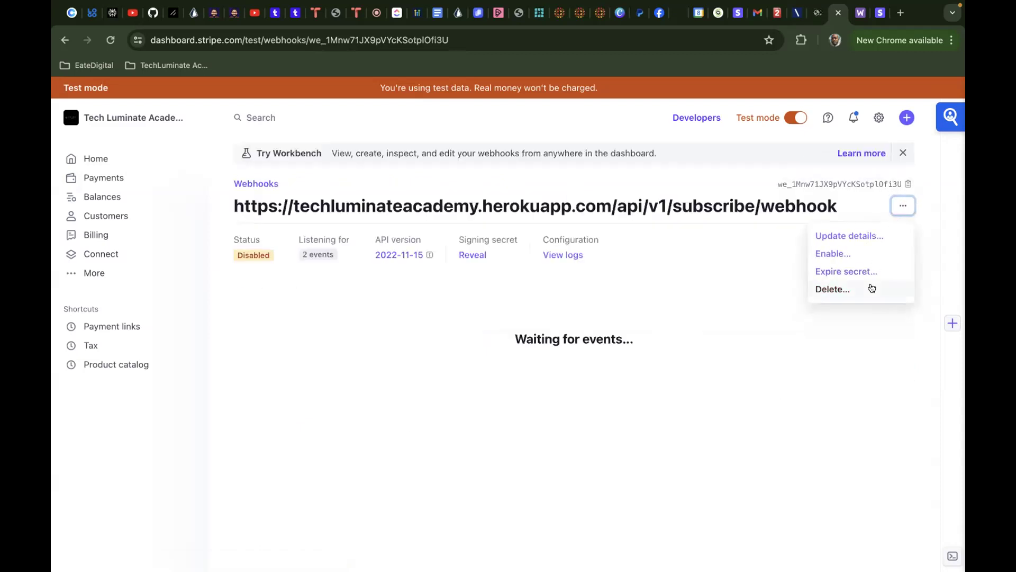
pyautogui.click(872, 288)
pyautogui.click(591, 285)
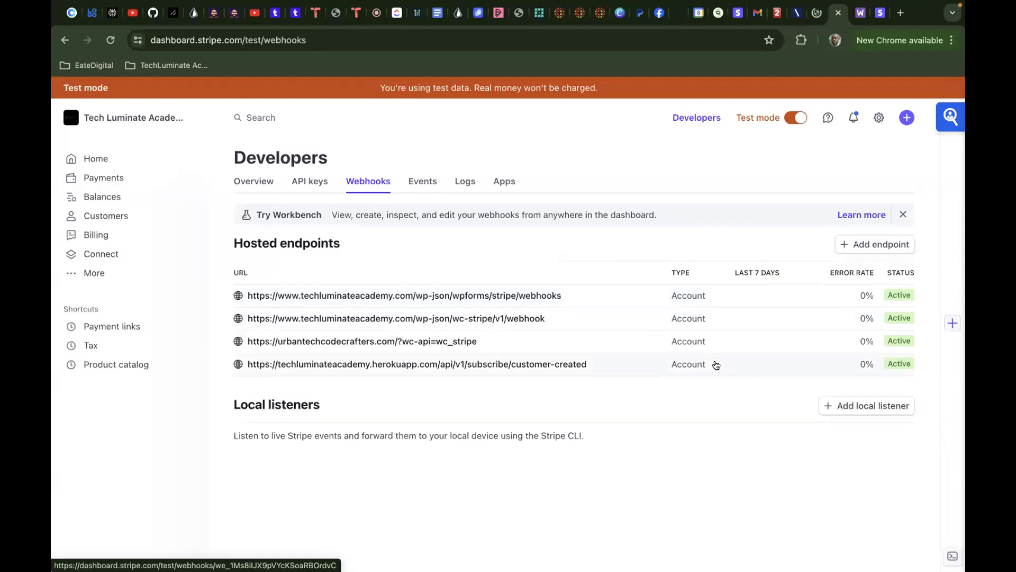
pyautogui.click(716, 365)
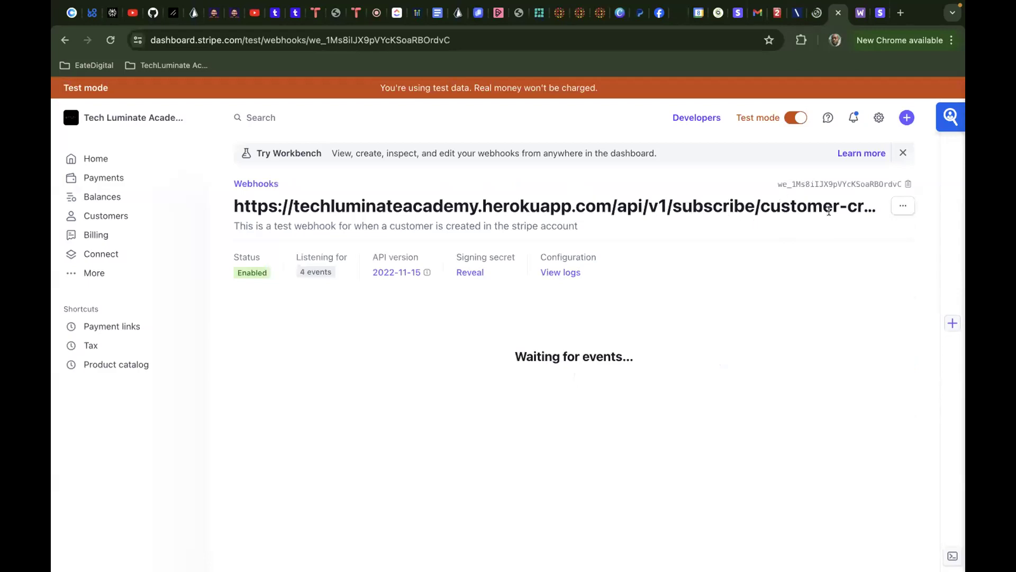
pyautogui.click(895, 203)
pyautogui.click(830, 280)
pyautogui.click(592, 287)
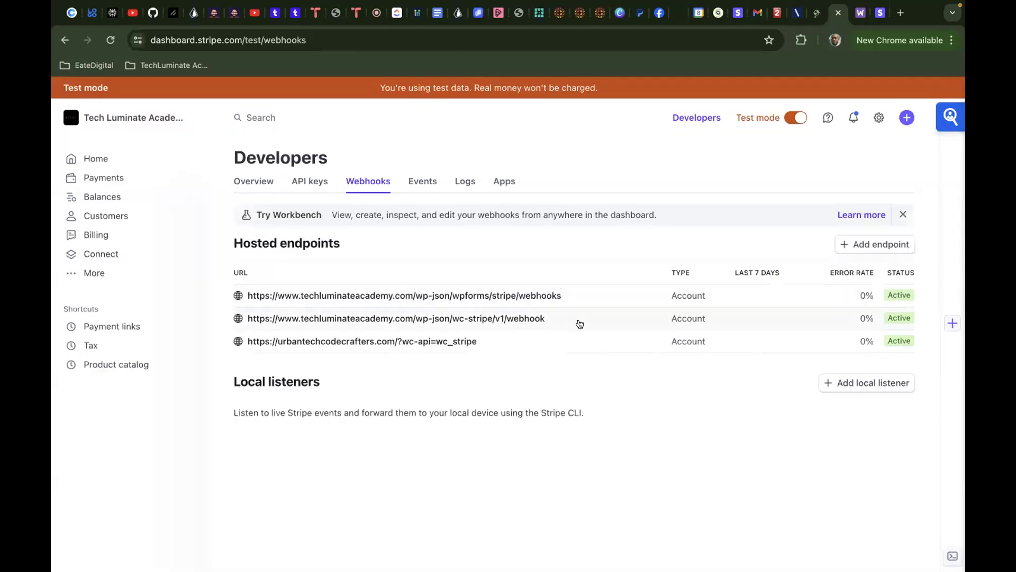
# Delete the urbantechcodecrafters wc_stripe and wc-stripe v1 webhooks, then start adding a new endpoint
pyautogui.click(634, 333)
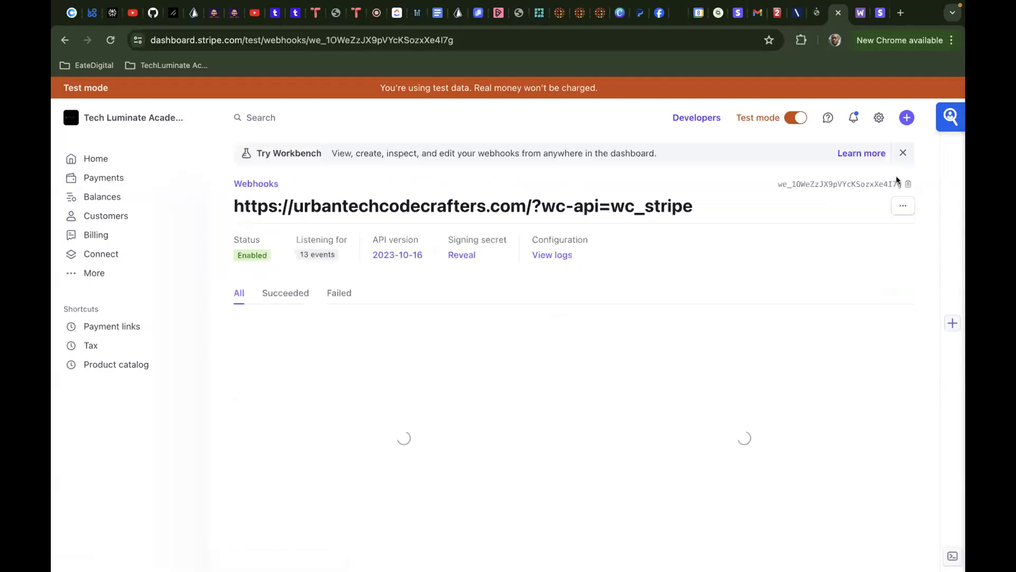
pyautogui.click(903, 205)
pyautogui.click(829, 290)
pyautogui.click(596, 283)
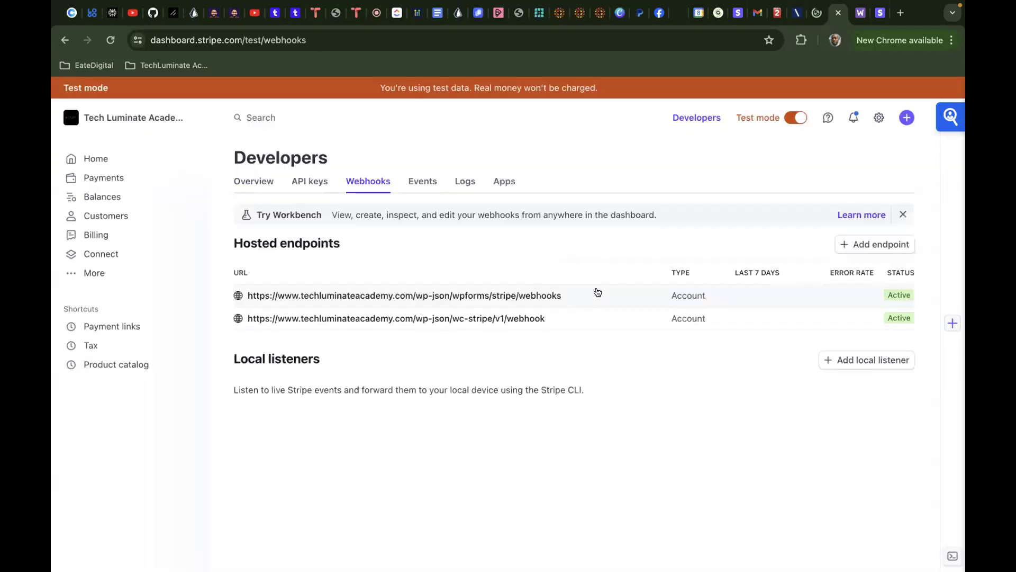
pyautogui.click(624, 316)
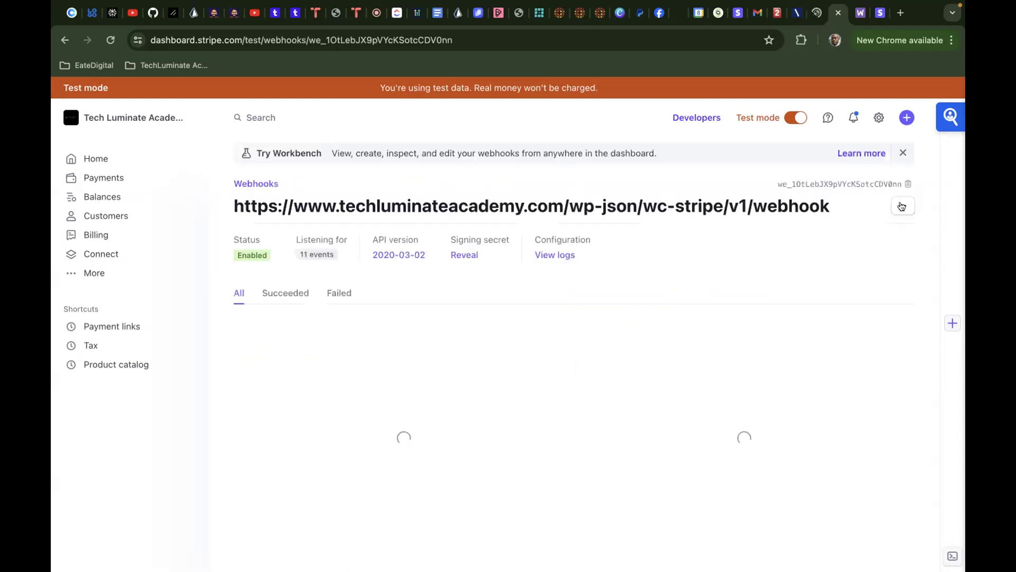
pyautogui.click(903, 205)
pyautogui.click(841, 290)
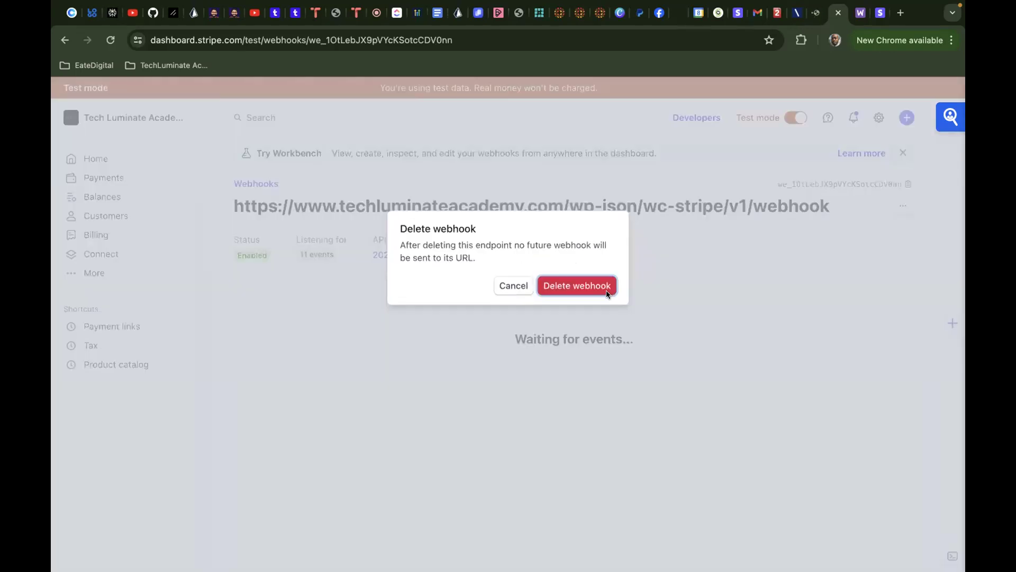
pyautogui.click(607, 291)
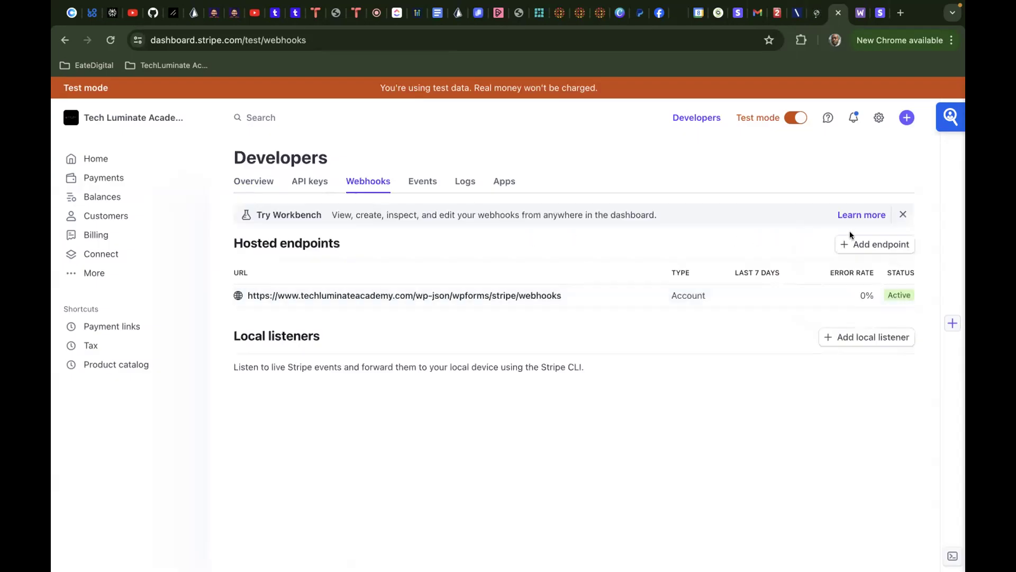
pyautogui.click(854, 239)
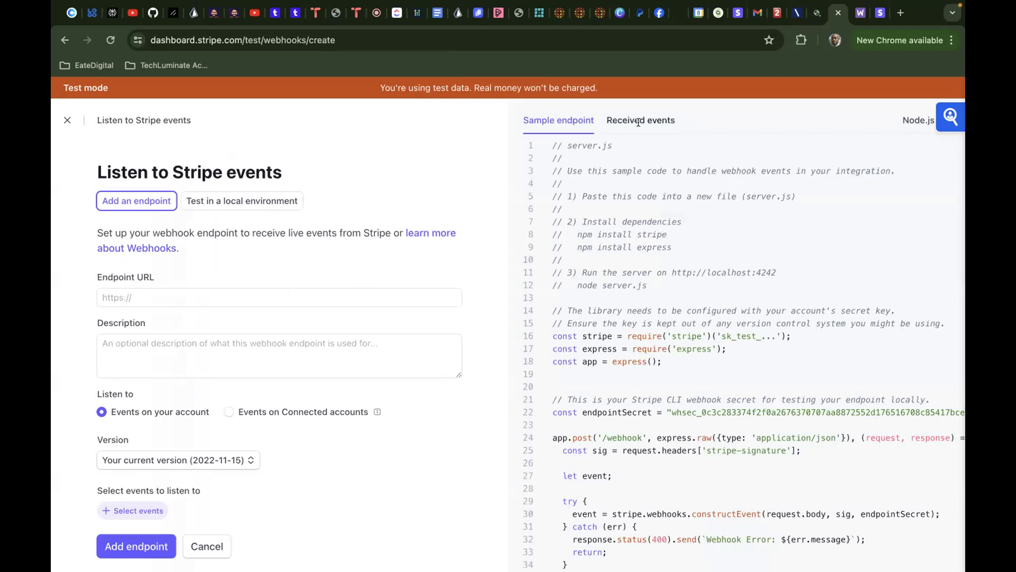
pyautogui.click(813, 13)
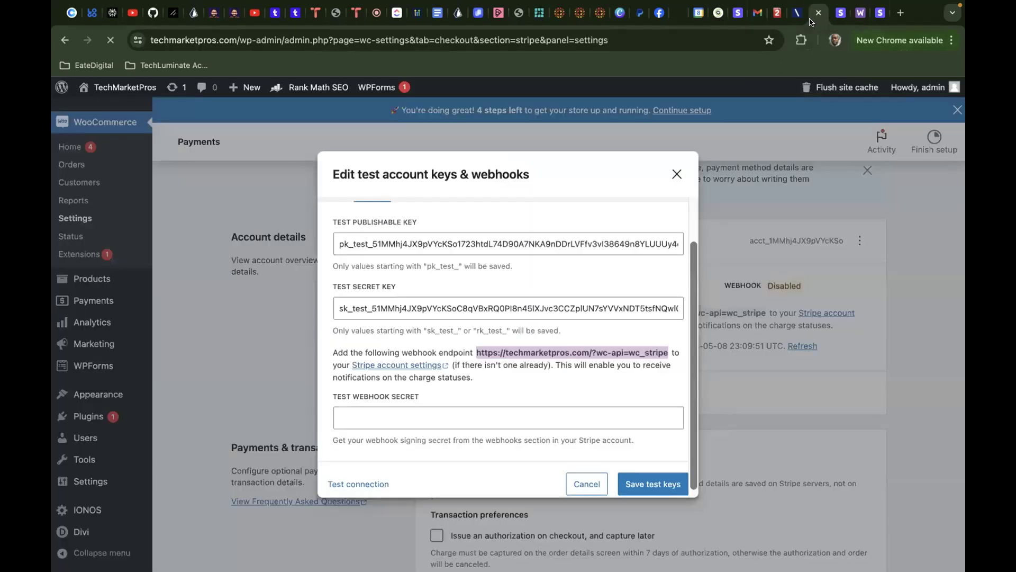
pyautogui.click(838, 21)
pyautogui.click(66, 120)
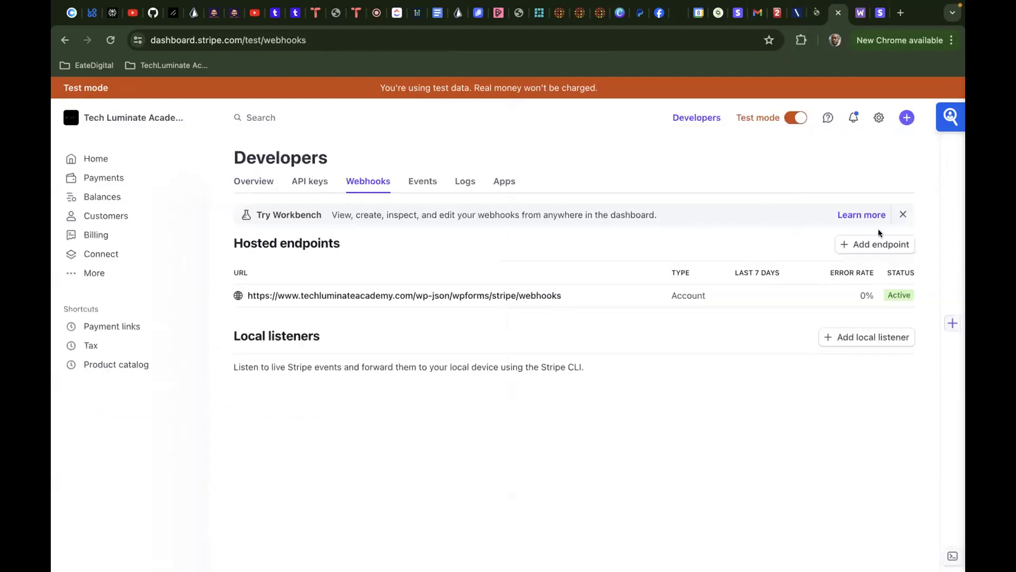
pyautogui.click(867, 246)
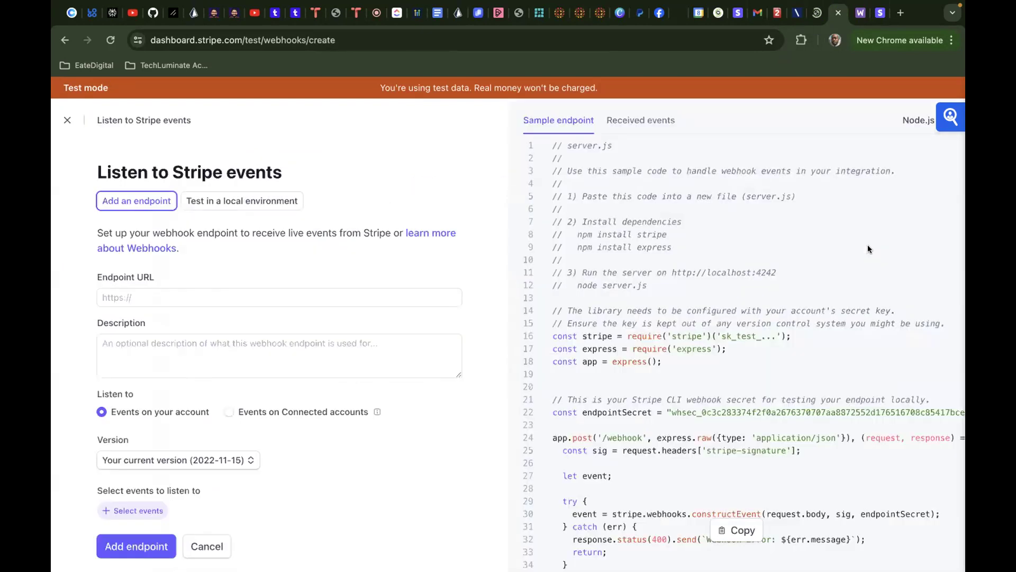
pyautogui.click(817, 15)
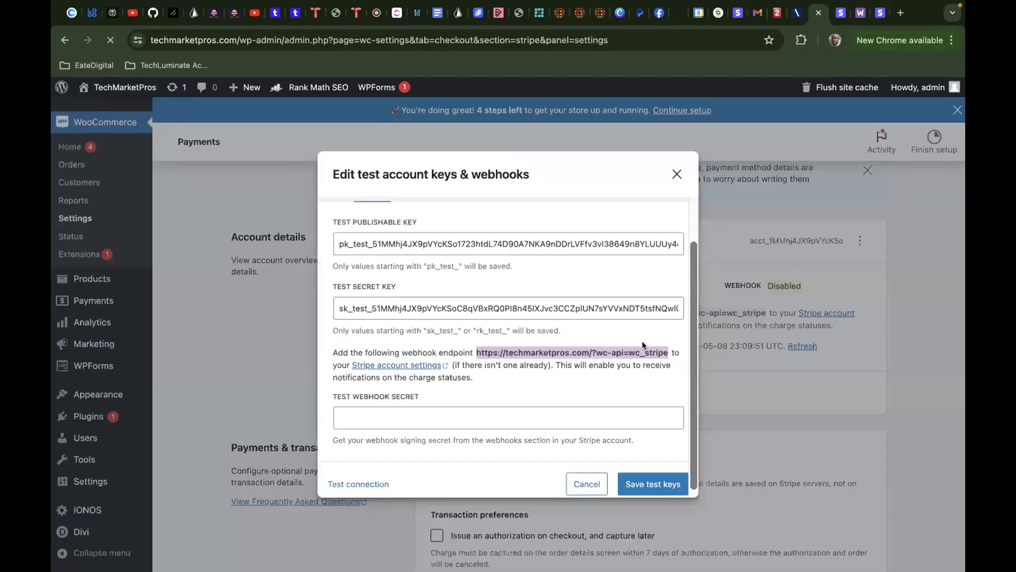
pyautogui.click(841, 12)
pyautogui.click(290, 298)
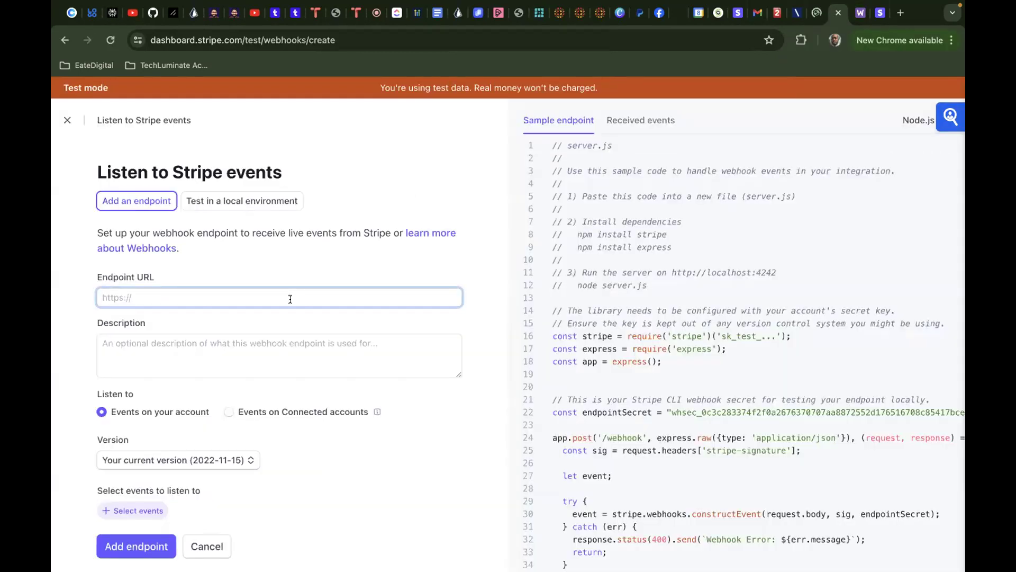
pyautogui.write('https://techmarketpros.com/?wc-api=wc_stripe')
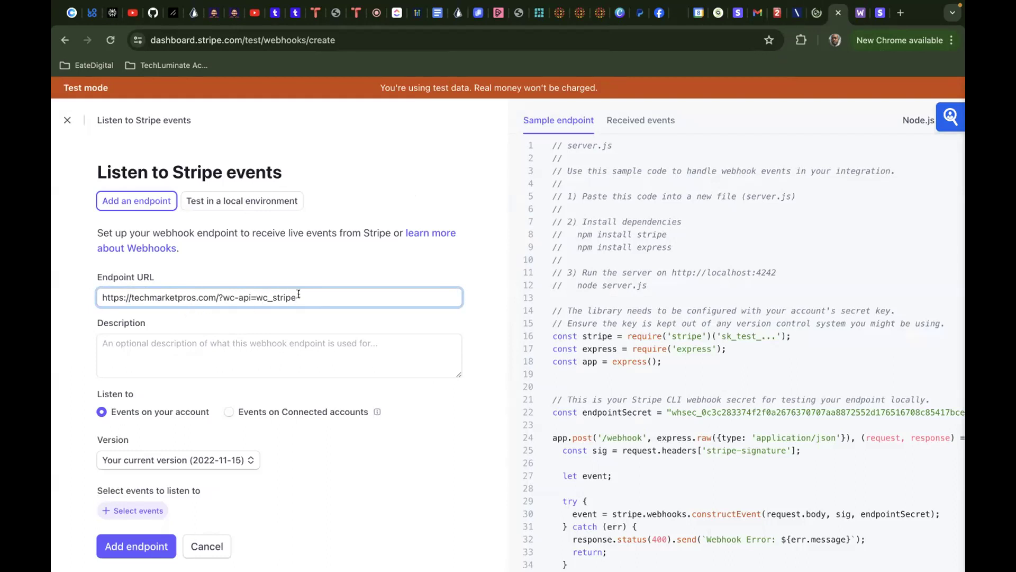
pyautogui.click(131, 347)
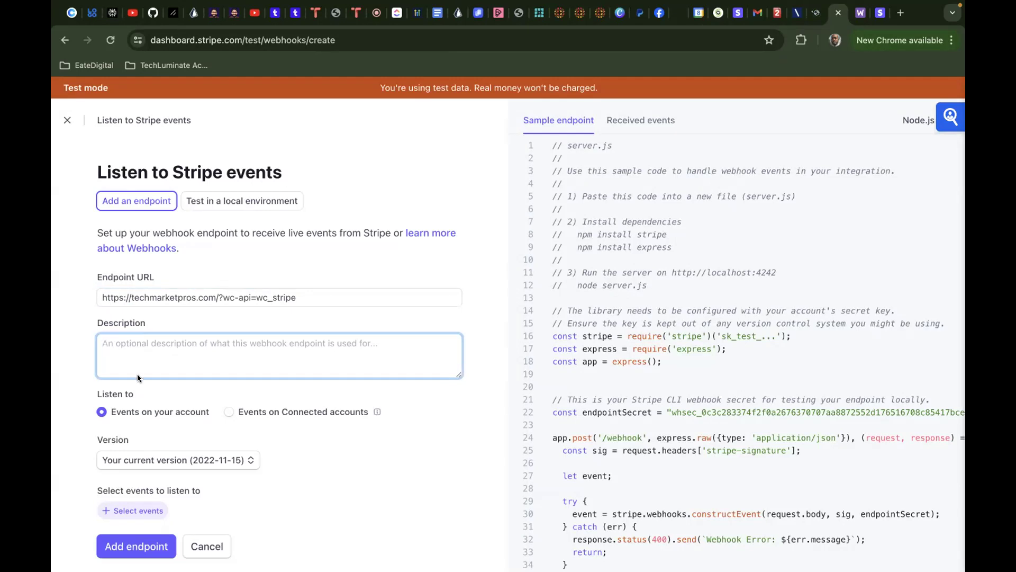
pyautogui.scroll(-1, 140, 390)
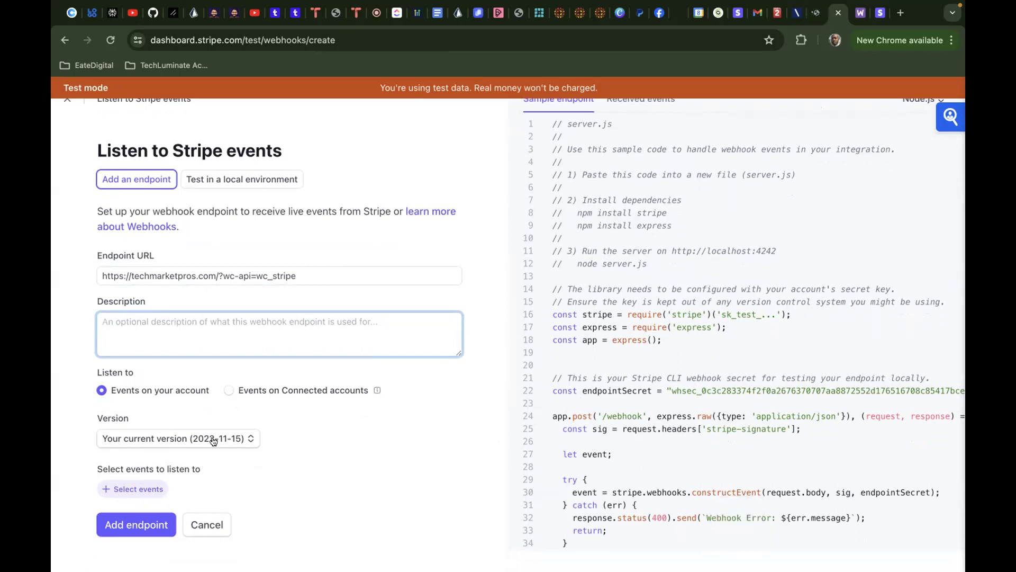
# Open the events list for the new endpoint and expand the Charge group's 13 events
pyautogui.click(141, 486)
pyautogui.scroll(-2, 254, 339)
pyautogui.scroll(-15, 254, 339)
pyautogui.scroll(12, 254, 340)
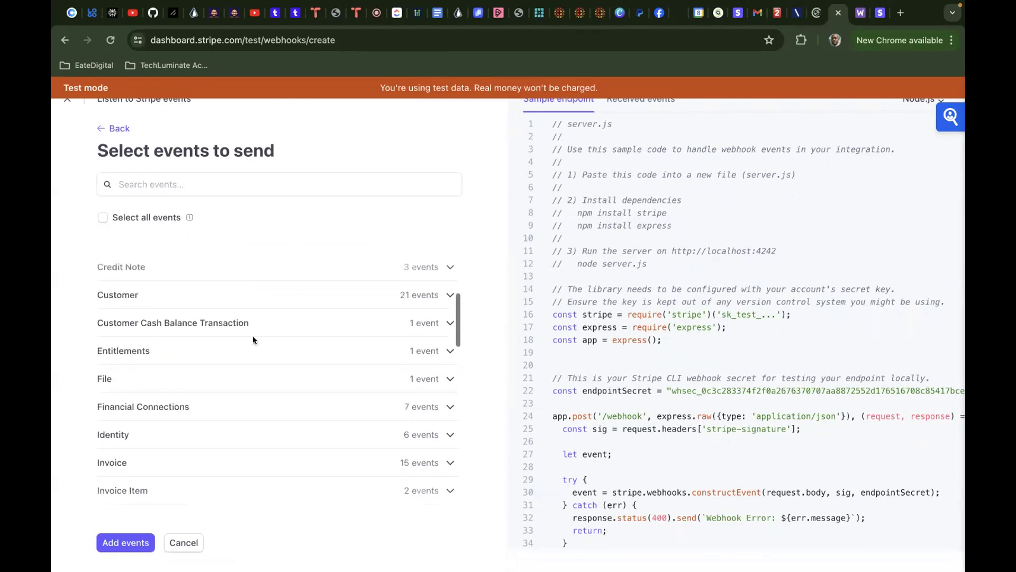
pyautogui.scroll(10, 253, 339)
pyautogui.scroll(-6, 255, 340)
pyautogui.scroll(-5, 255, 339)
pyautogui.scroll(-6, 253, 339)
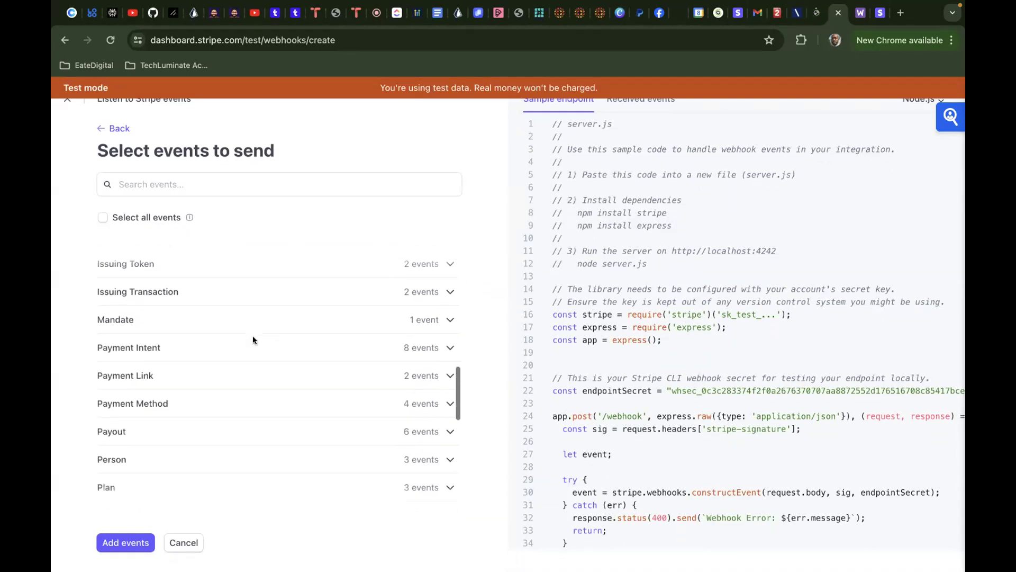
pyautogui.scroll(-2, 254, 400)
pyautogui.scroll(5, 254, 400)
pyautogui.scroll(10, 254, 401)
pyautogui.scroll(3, 252, 397)
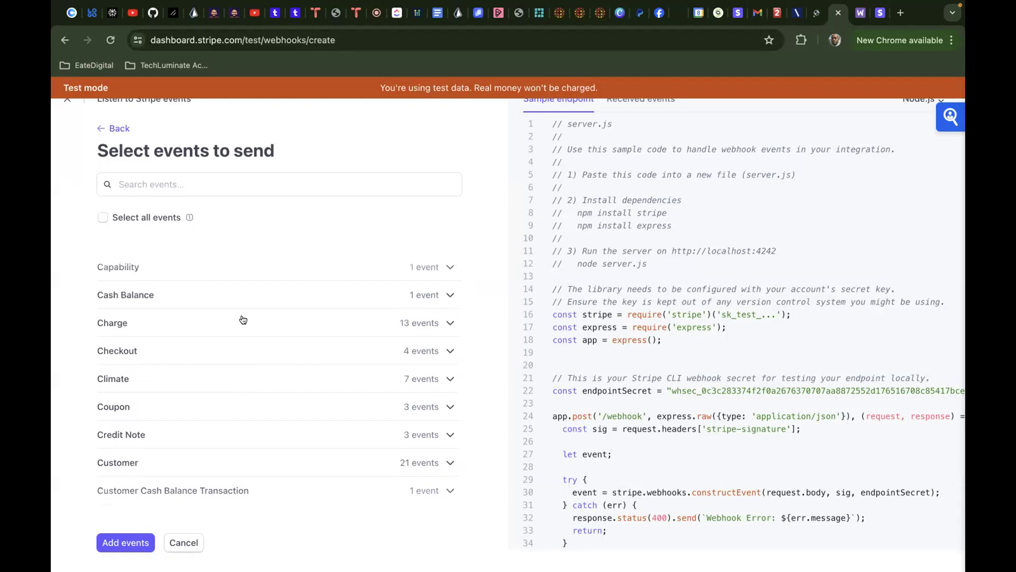
pyautogui.click(450, 320)
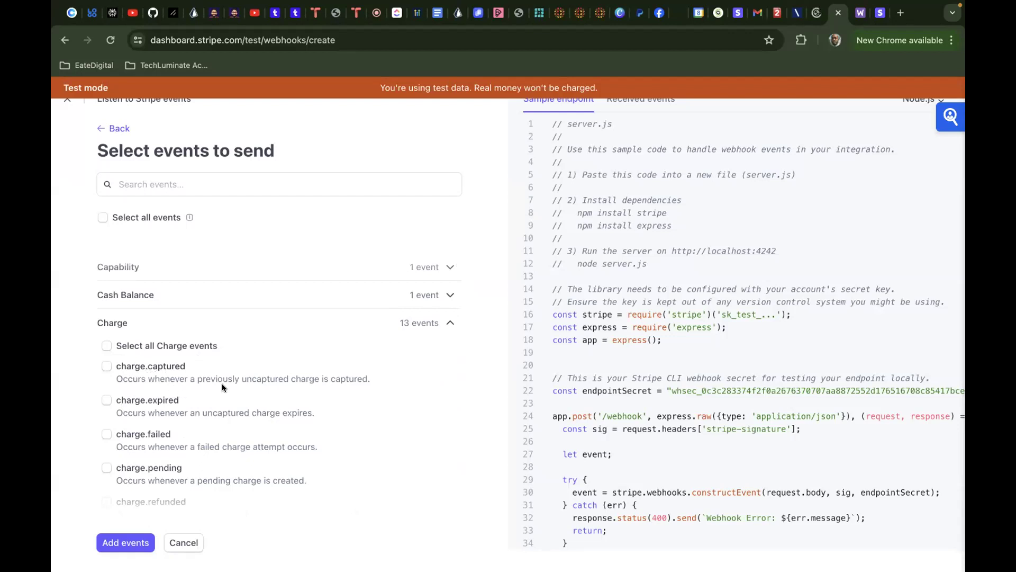
pyautogui.scroll(-2, 166, 375)
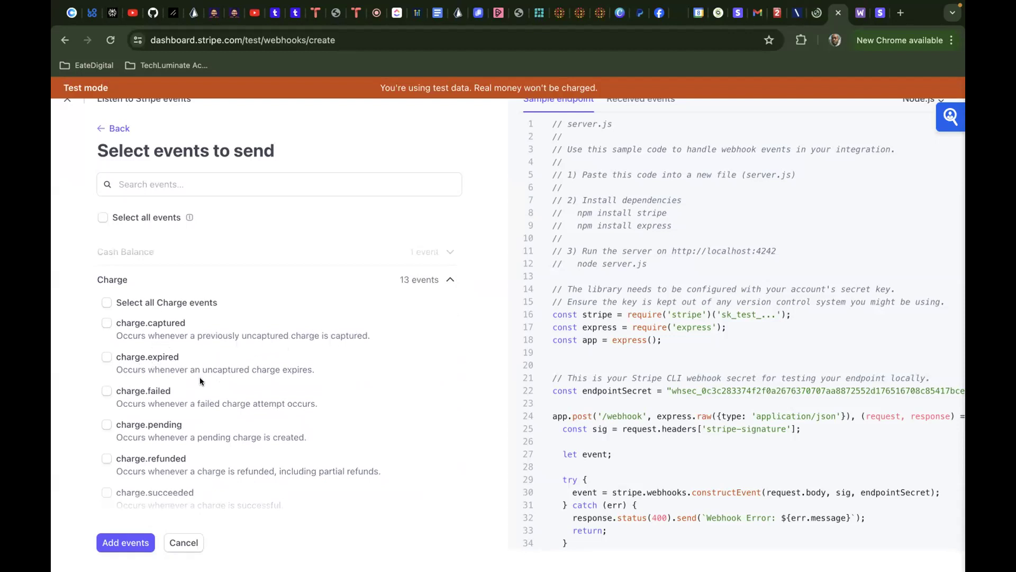
pyautogui.scroll(-3, 192, 402)
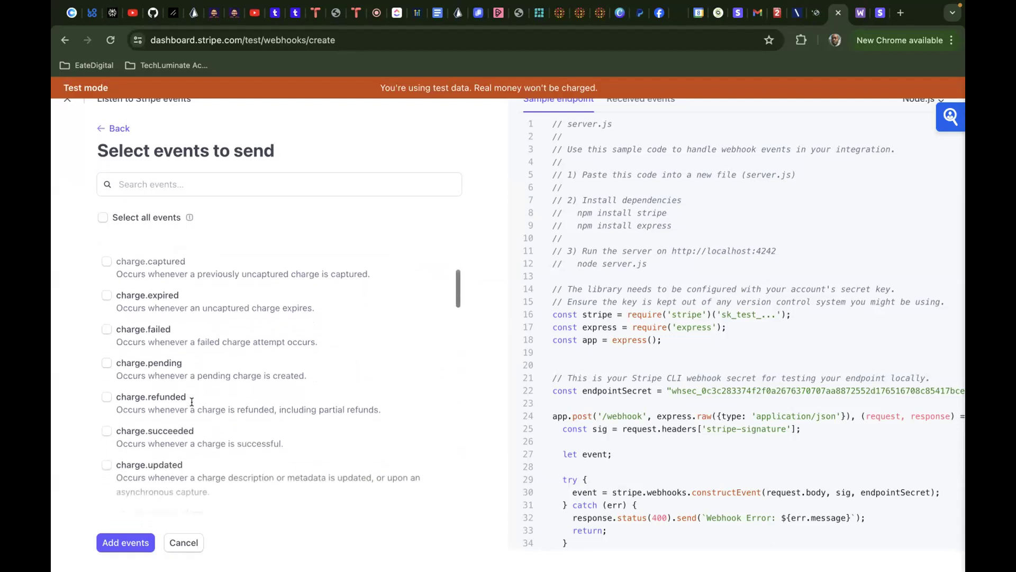
# Select charge.succeeded, charge.refunded, charge.updated and charge.dispute.closed as webhook events
pyautogui.click(117, 431)
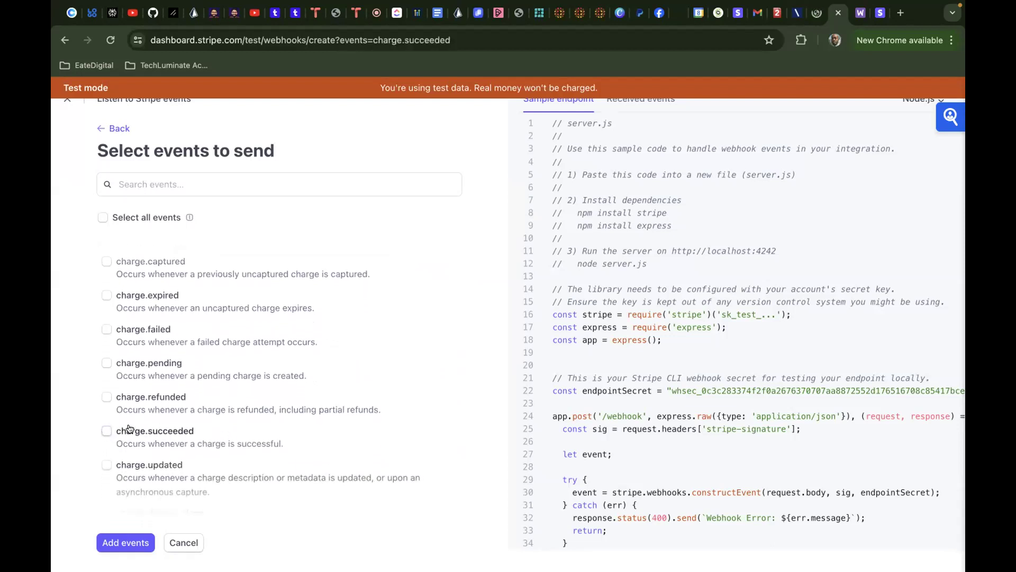
pyautogui.scroll(-1, 673, 365)
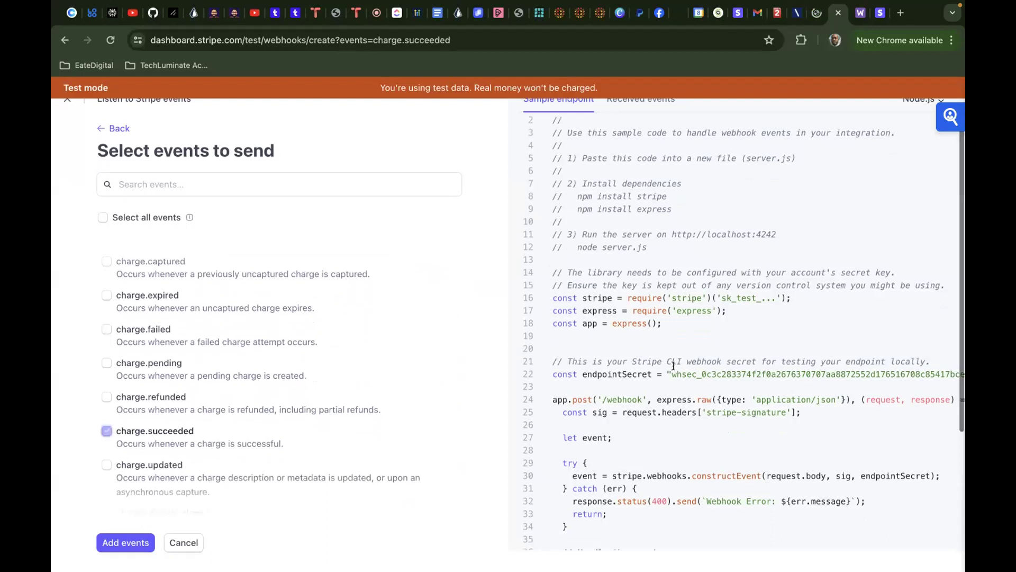
pyautogui.click(106, 430)
pyautogui.click(106, 398)
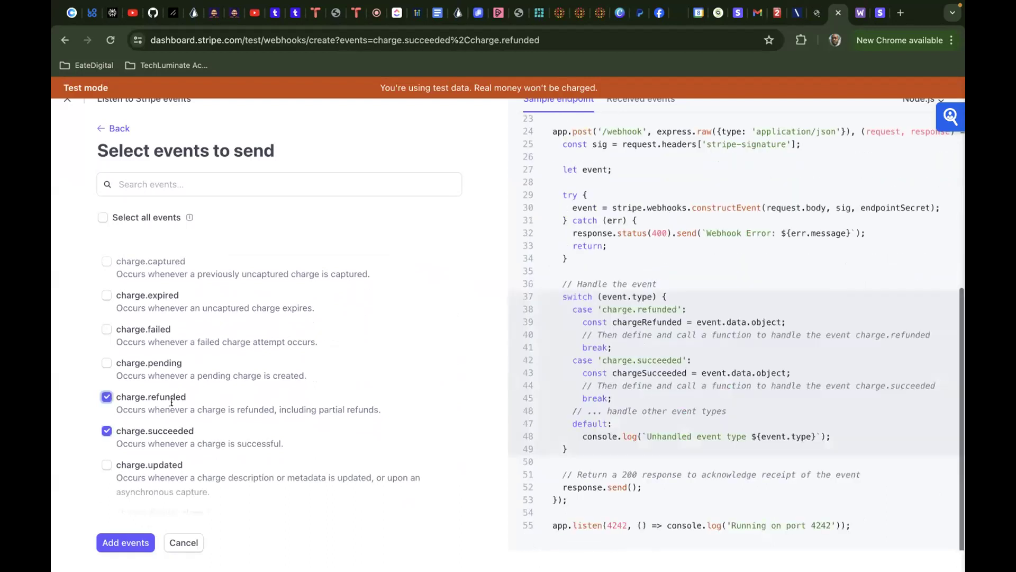
pyautogui.scroll(-1, 173, 396)
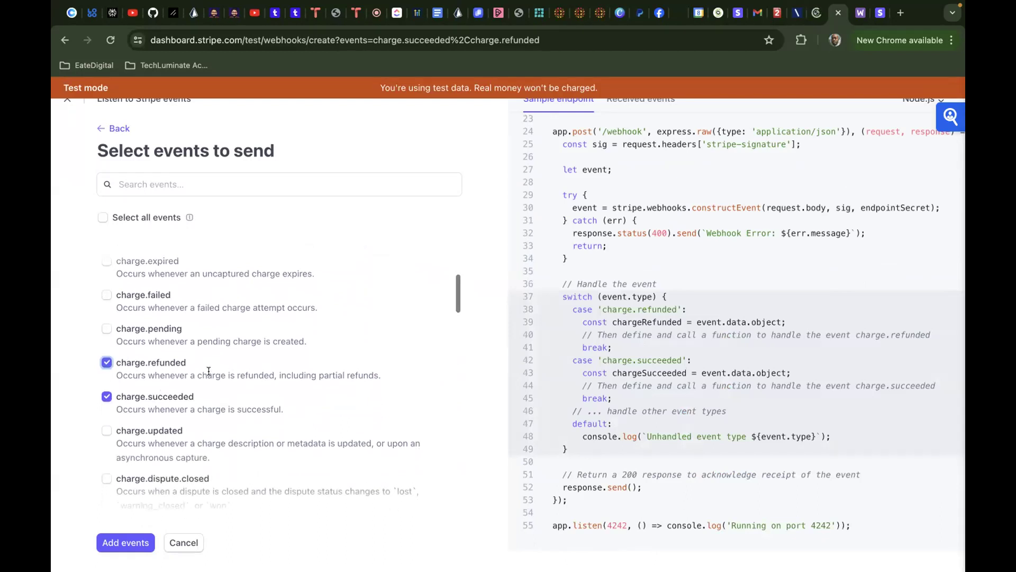
pyautogui.scroll(-1, 265, 404)
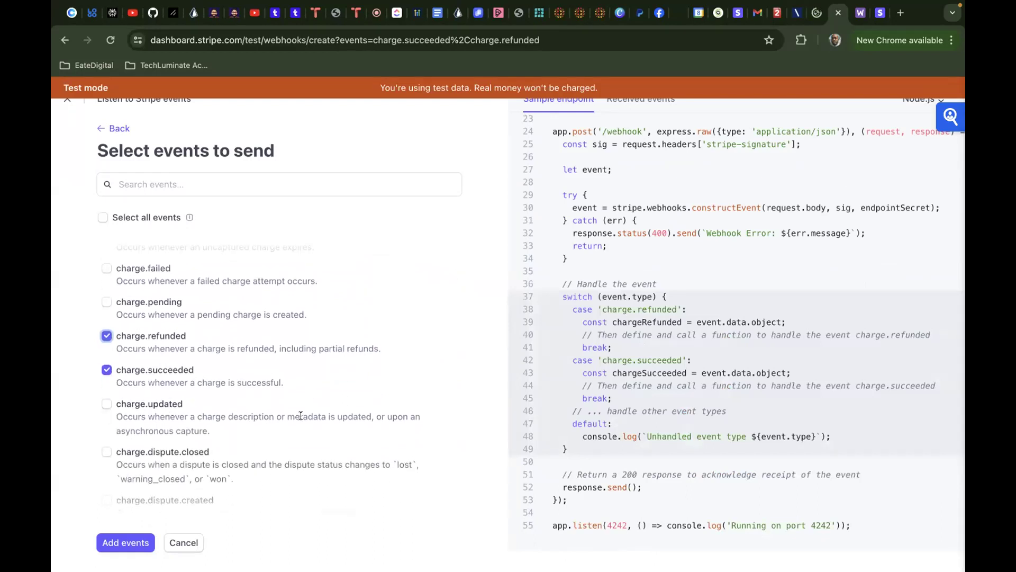
pyautogui.click(106, 406)
pyautogui.scroll(-1, 108, 424)
pyautogui.click(107, 439)
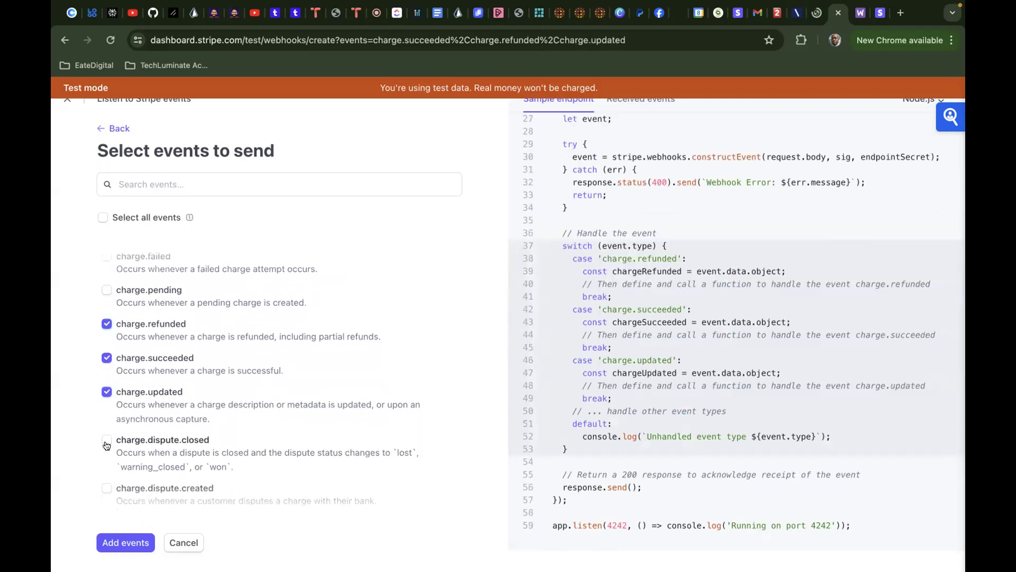
# Also select charge.dispute.created, charge.dispute.updated, charge.refund.updated and charge.pending
pyautogui.scroll(-3, 106, 441)
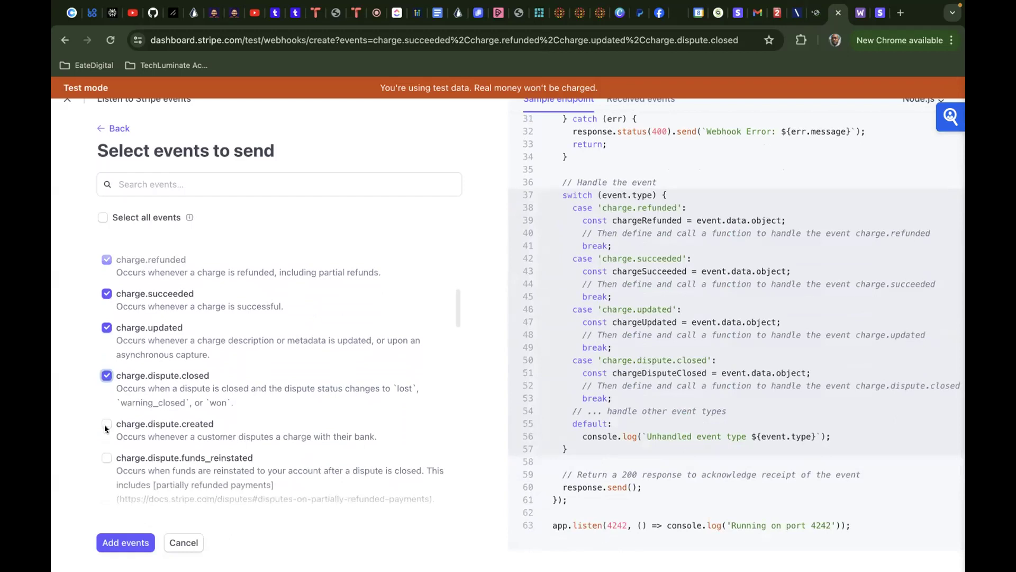
pyautogui.click(106, 424)
pyautogui.scroll(-6, 105, 424)
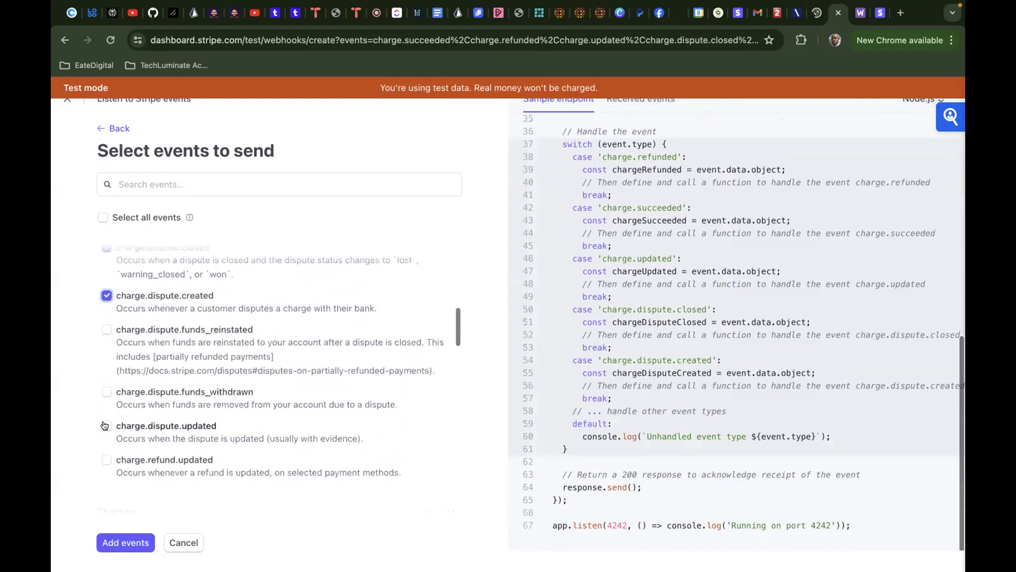
pyautogui.scroll(-2, 107, 418)
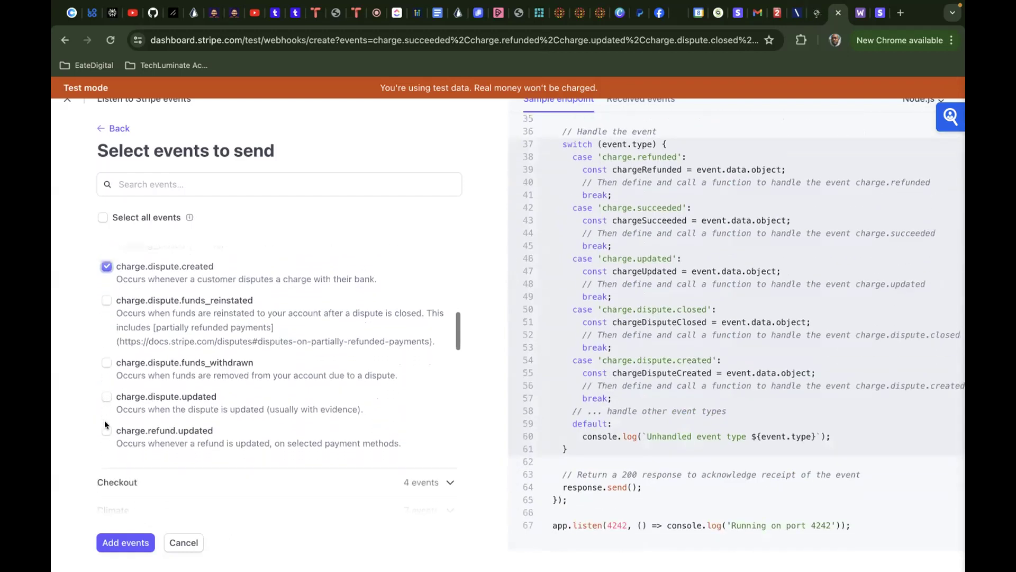
pyautogui.click(106, 385)
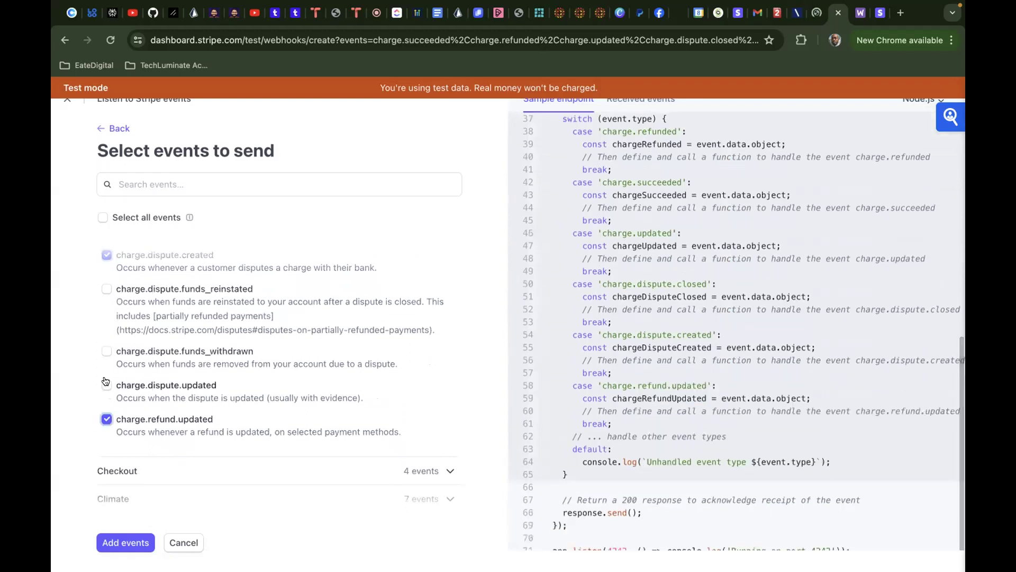
pyautogui.click(107, 418)
pyautogui.scroll(2, 133, 377)
pyautogui.scroll(2, 132, 373)
pyautogui.scroll(-4, 132, 374)
pyautogui.scroll(12, 133, 378)
pyautogui.scroll(5, 133, 378)
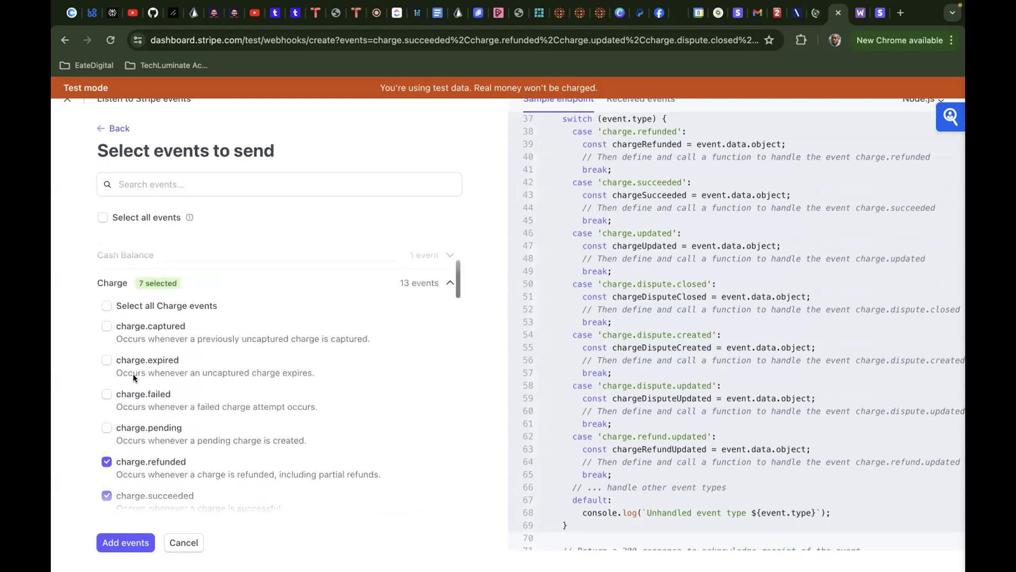
pyautogui.click(107, 430)
# Expand the Payment Intent events to review them, then collapse the group again
pyautogui.scroll(1, 169, 406)
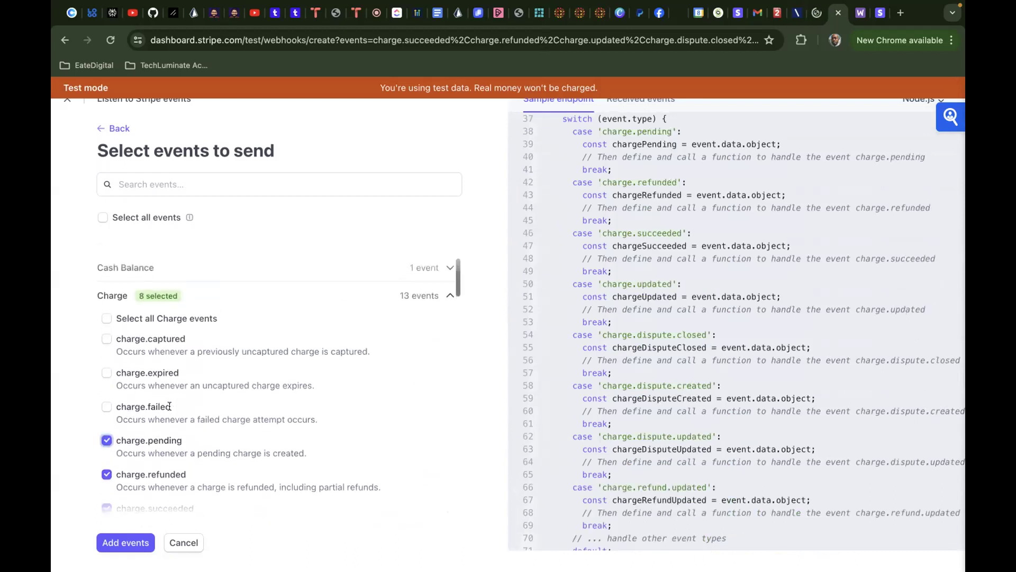
pyautogui.scroll(-6, 170, 408)
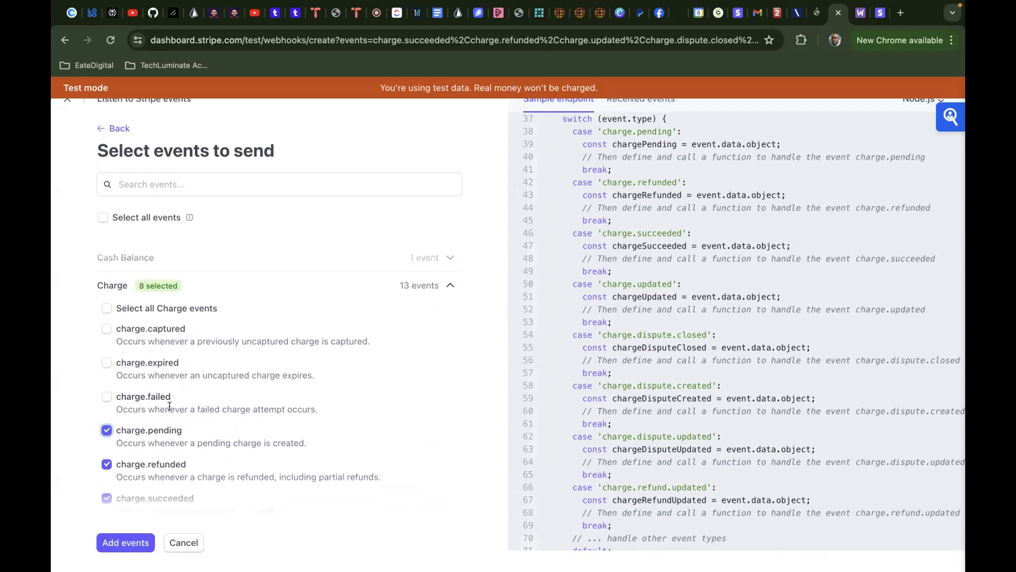
pyautogui.scroll(4, 170, 406)
pyautogui.scroll(-20, 169, 407)
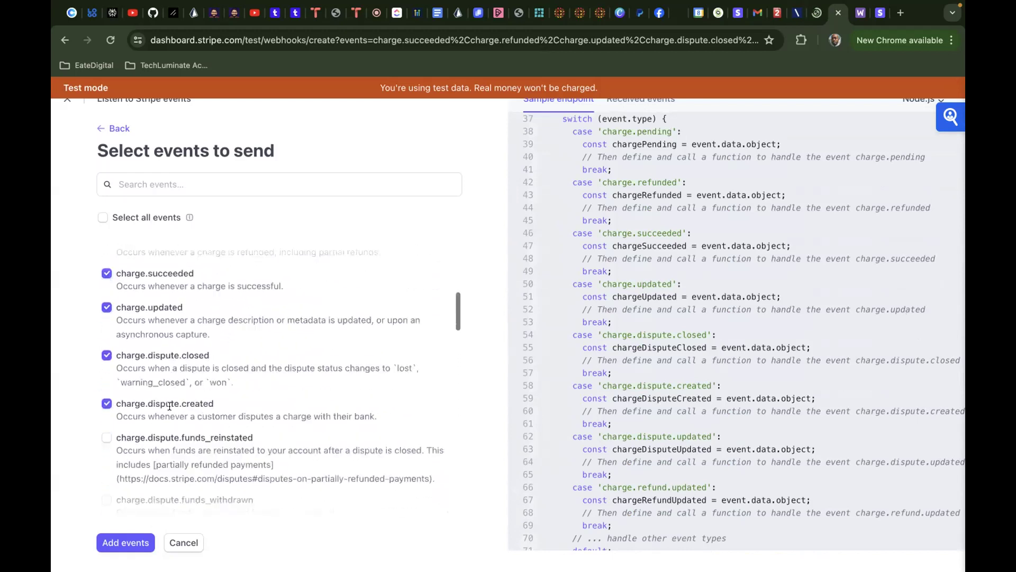
pyautogui.scroll(5, 169, 410)
pyautogui.scroll(-10, 169, 410)
pyautogui.scroll(-9, 169, 410)
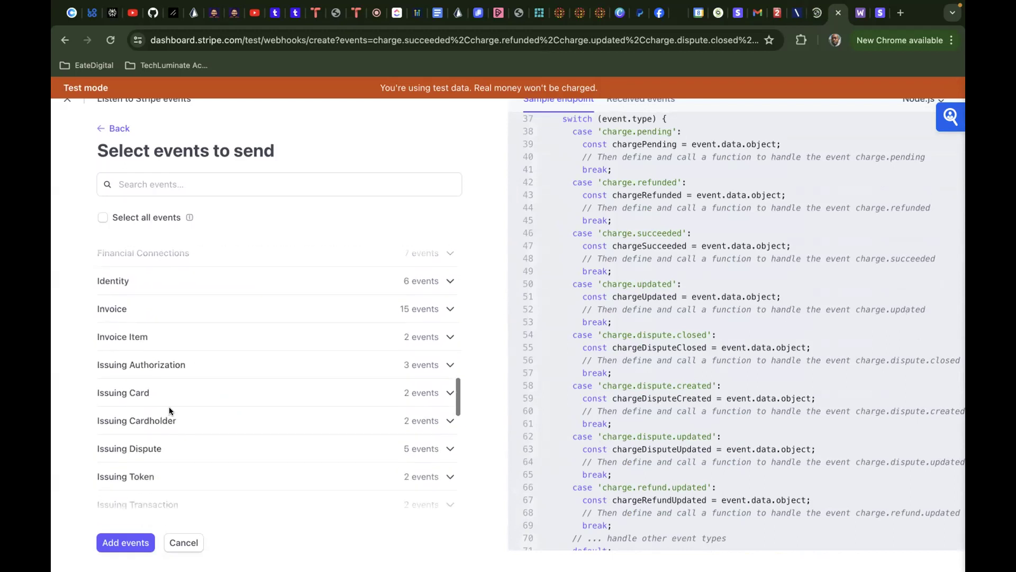
pyautogui.scroll(-2, 170, 408)
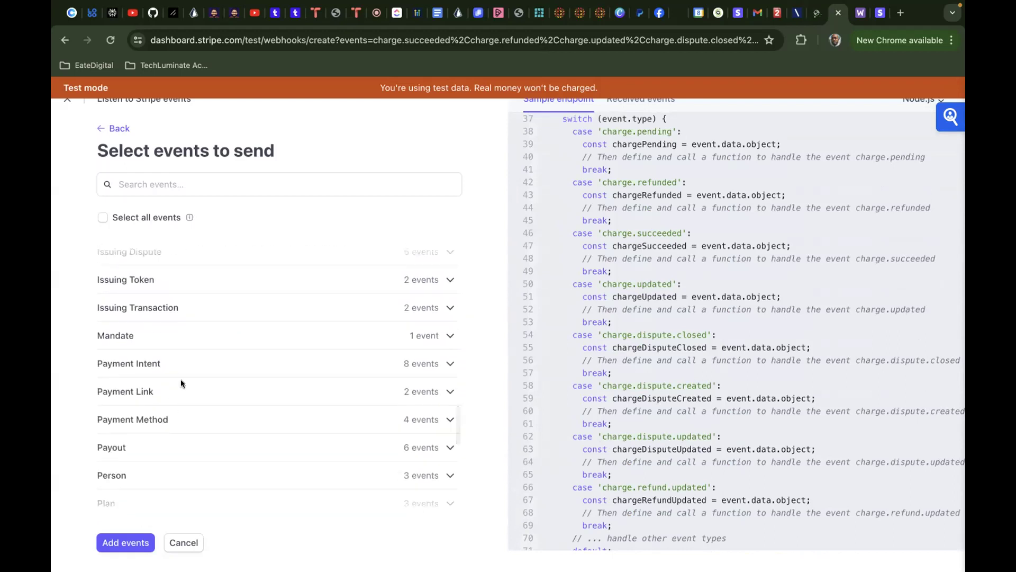
pyautogui.click(260, 361)
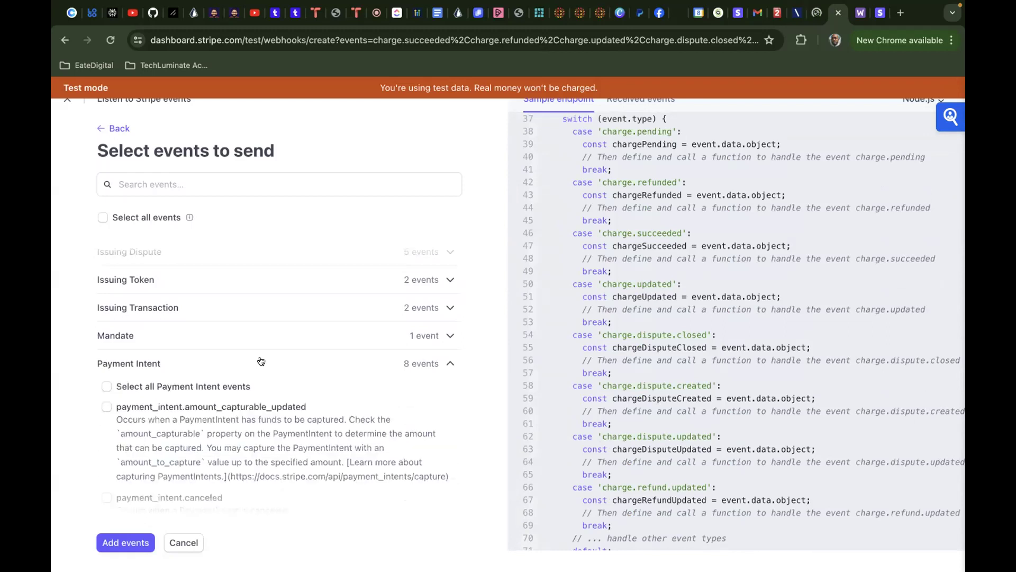
pyautogui.scroll(-1, 260, 354)
pyautogui.scroll(-10, 260, 353)
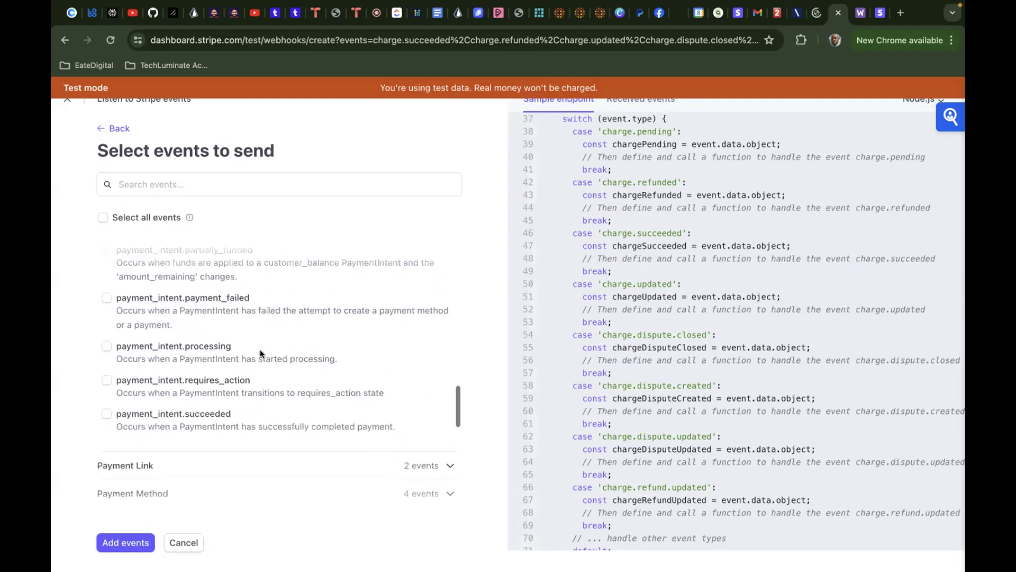
pyautogui.scroll(10, 259, 349)
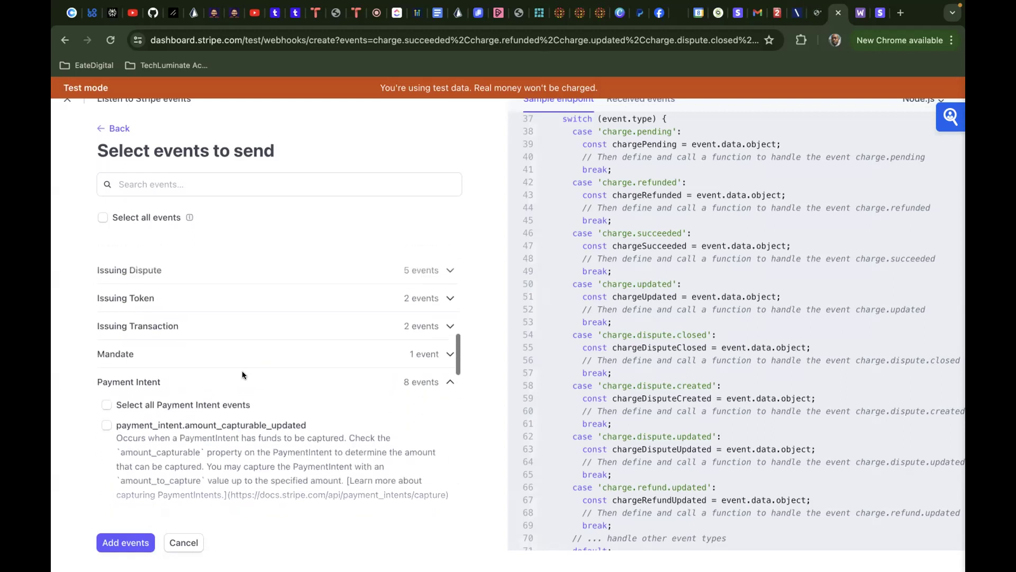
pyautogui.click(444, 382)
# Add the eight charge events and create the techmarketpros.com wc_stripe webhook endpoint
pyautogui.click(123, 543)
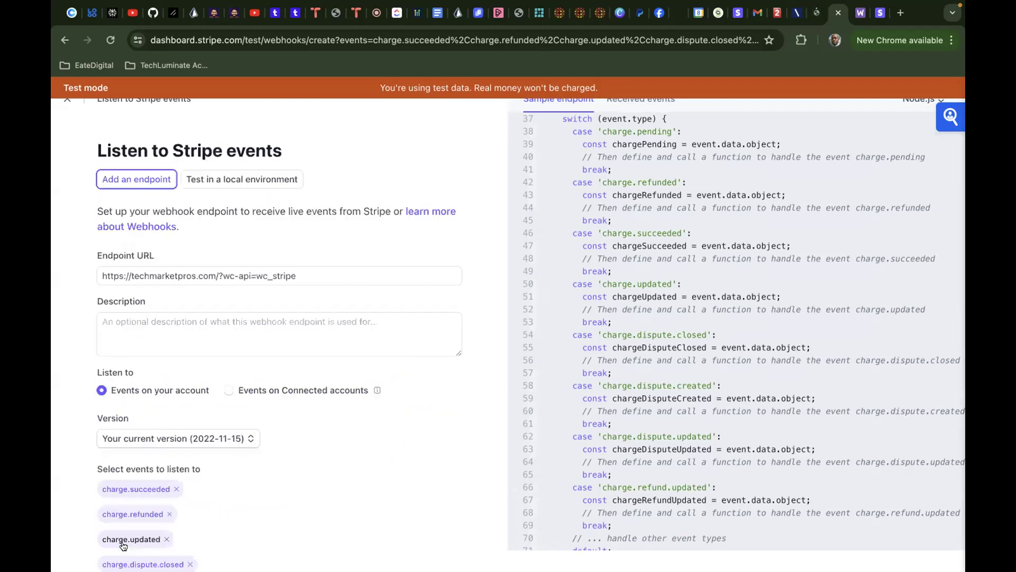
pyautogui.scroll(-5, 149, 388)
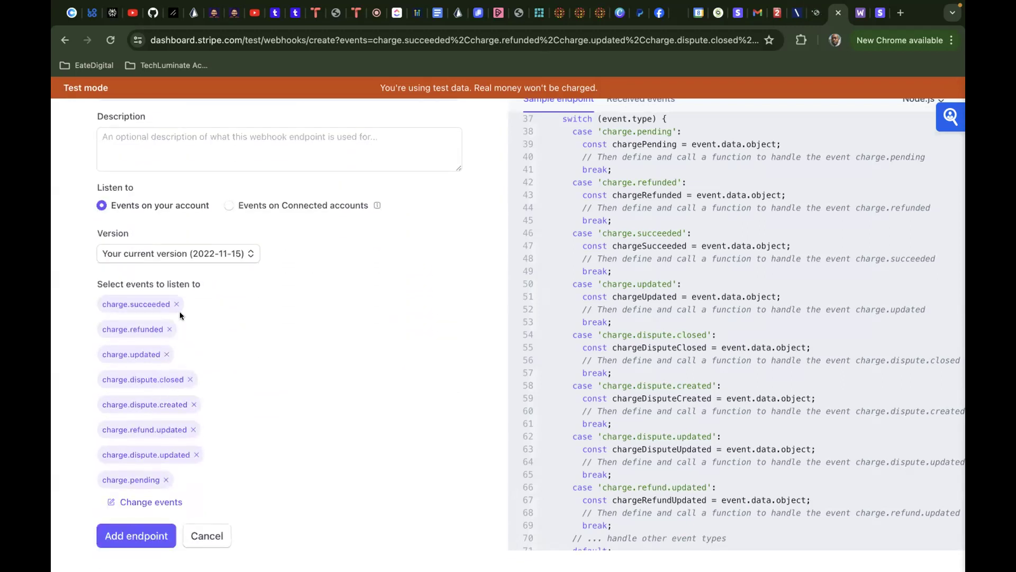
pyautogui.click(132, 533)
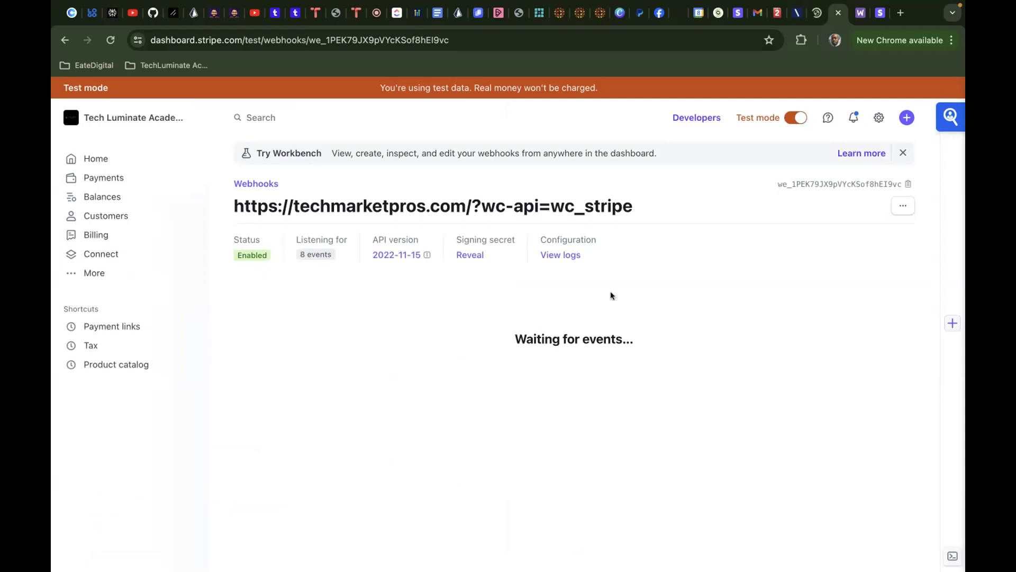
# Reveal and copy the new webhook's signing secret, then return to the WooCommerce keys dialog
pyautogui.click(815, 20)
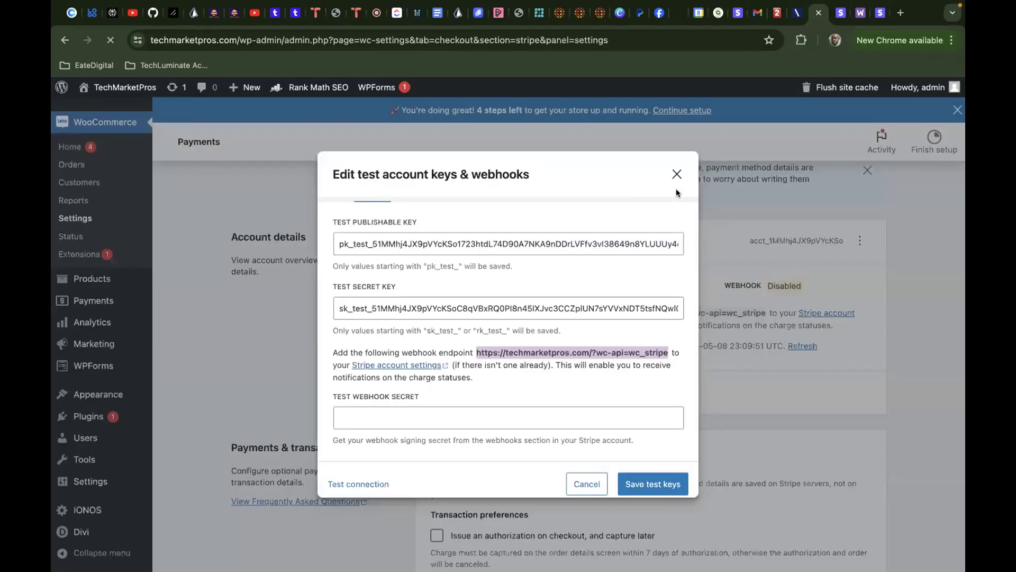
pyautogui.click(839, 12)
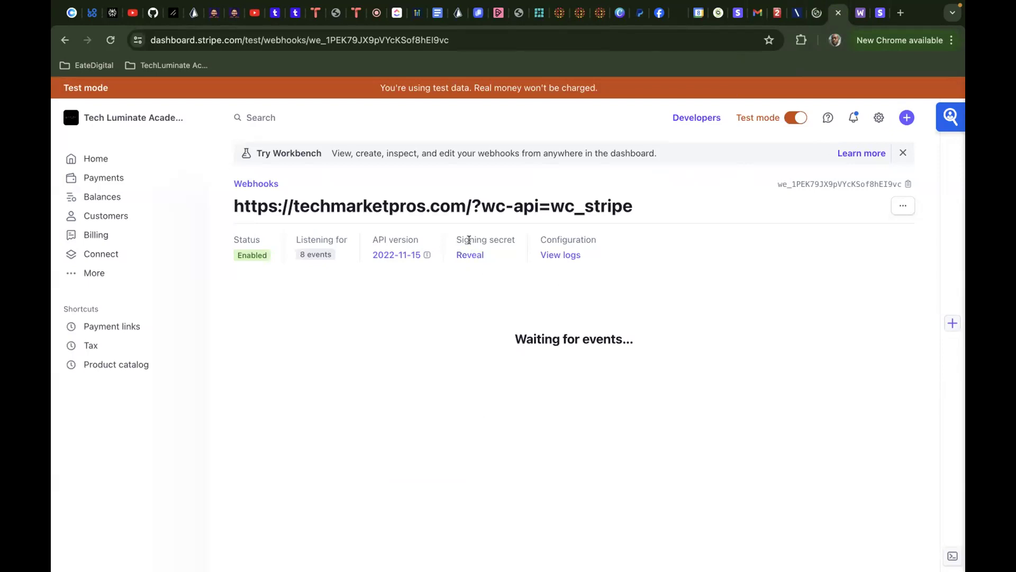
pyautogui.click(468, 257)
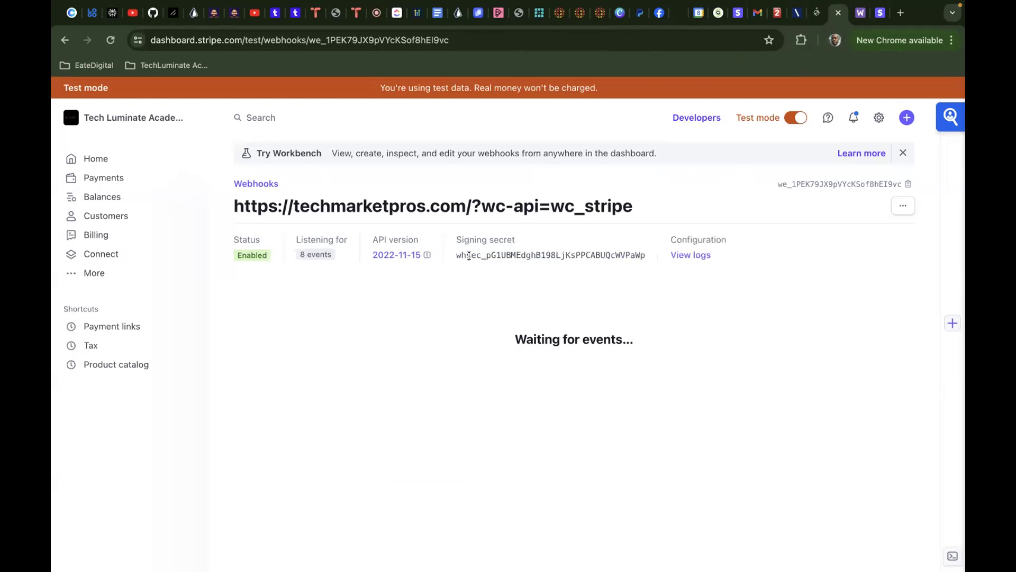
pyautogui.moveTo(646, 255); pyautogui.dragTo(454, 254)
pyautogui.hotkey('ctrl', 'c')
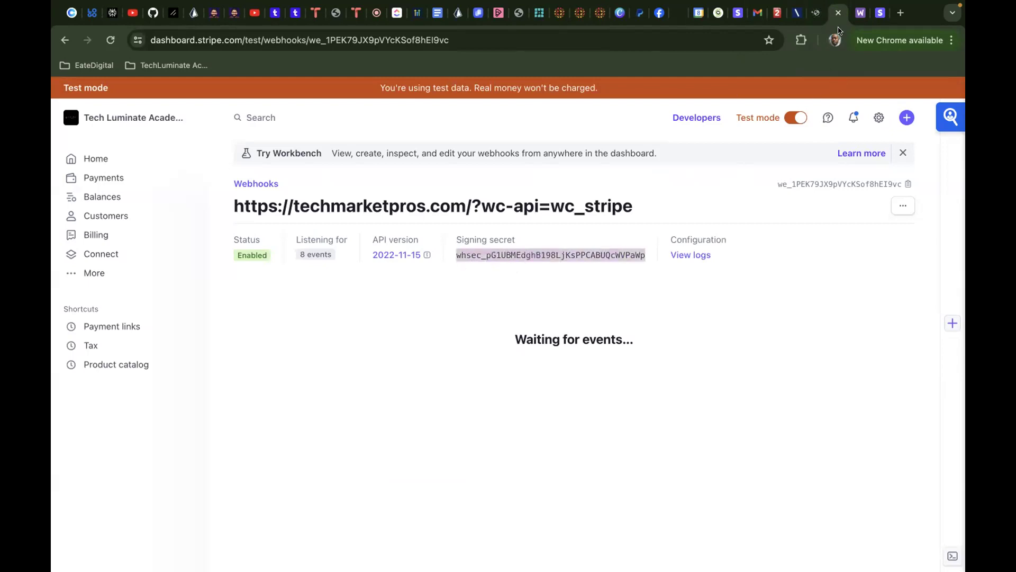
pyautogui.click(818, 14)
# Paste the signing secret as the Test Webhook Secret, save the test keys, and close the dialog
pyautogui.click(402, 406)
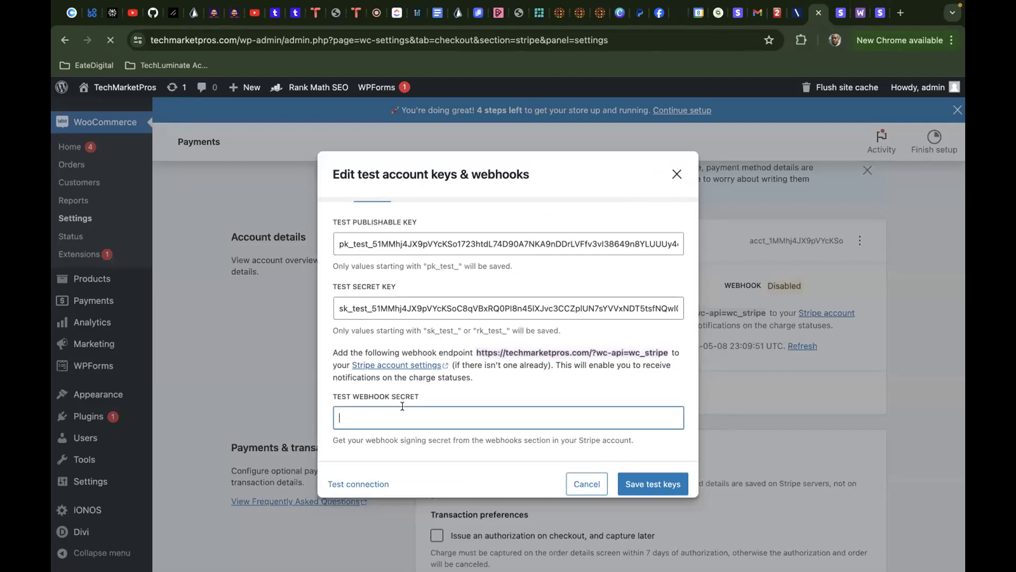
pyautogui.hotkey('ctrl', 'v')
pyautogui.scroll(-1, 402, 408)
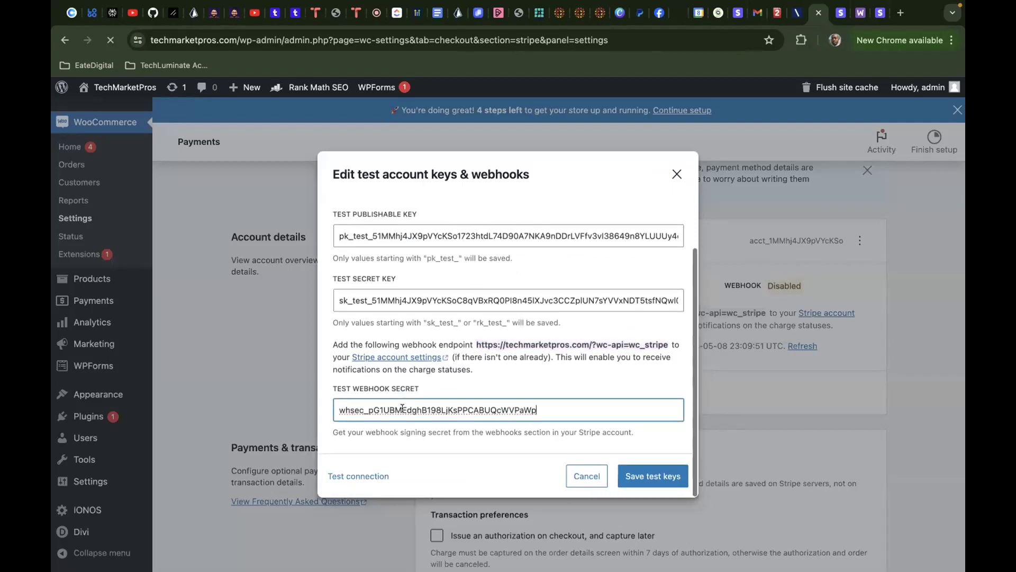
pyautogui.click(653, 476)
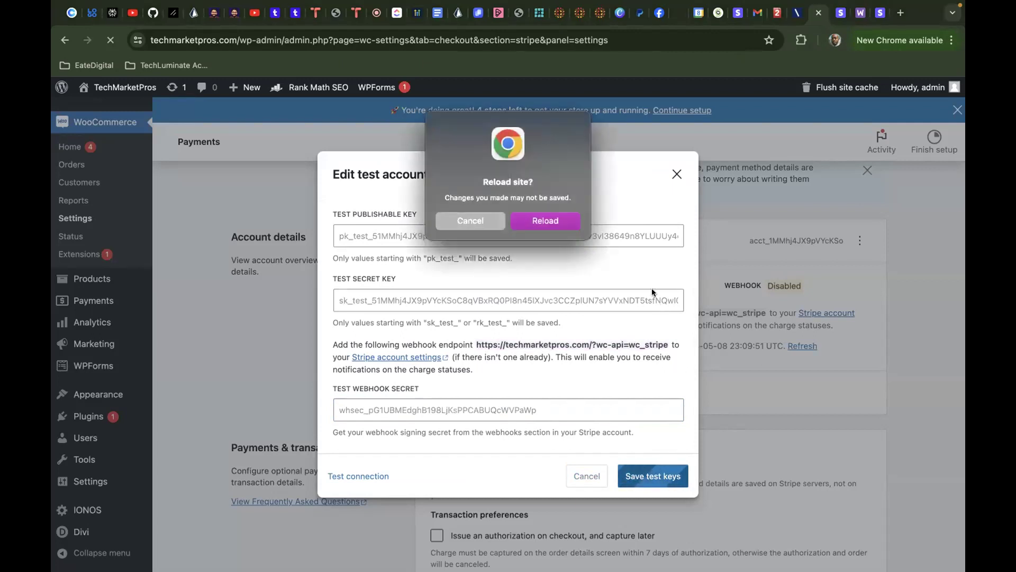
pyautogui.click(471, 218)
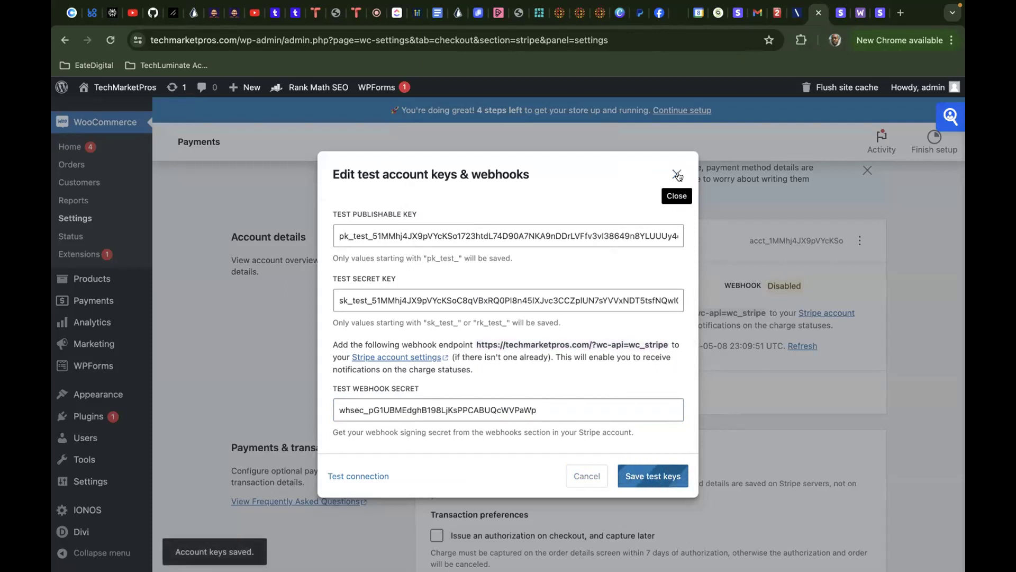
pyautogui.click(677, 174)
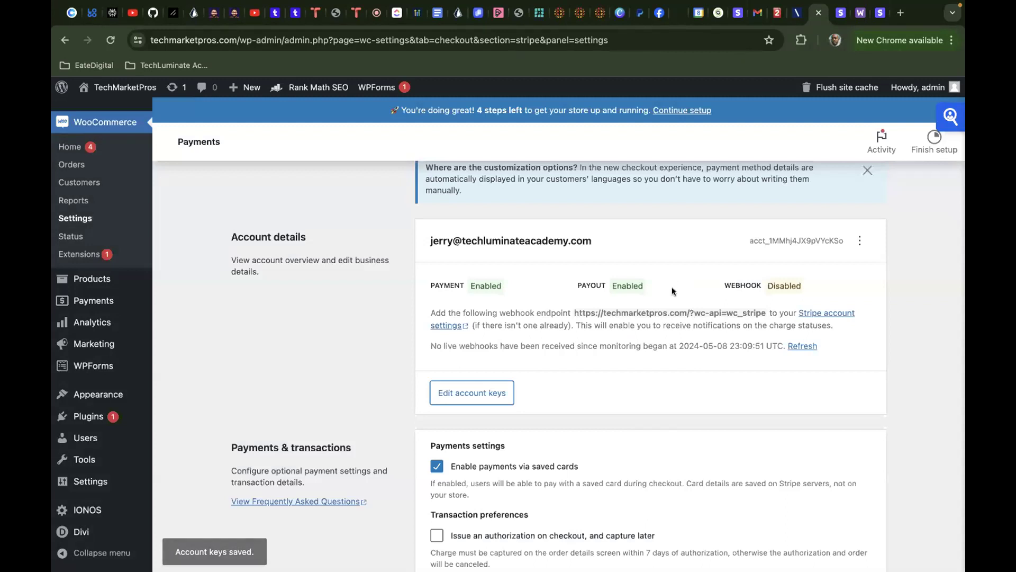
# Reload the Stripe settings and verify the masked test keys and webhook secret on the Test tab
pyautogui.press('super+r')
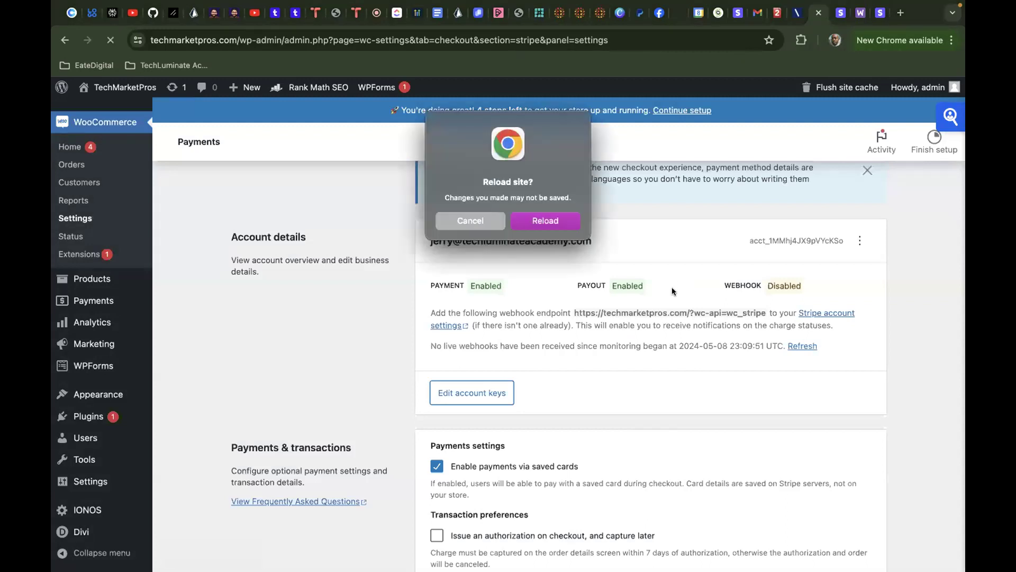
pyautogui.click(561, 218)
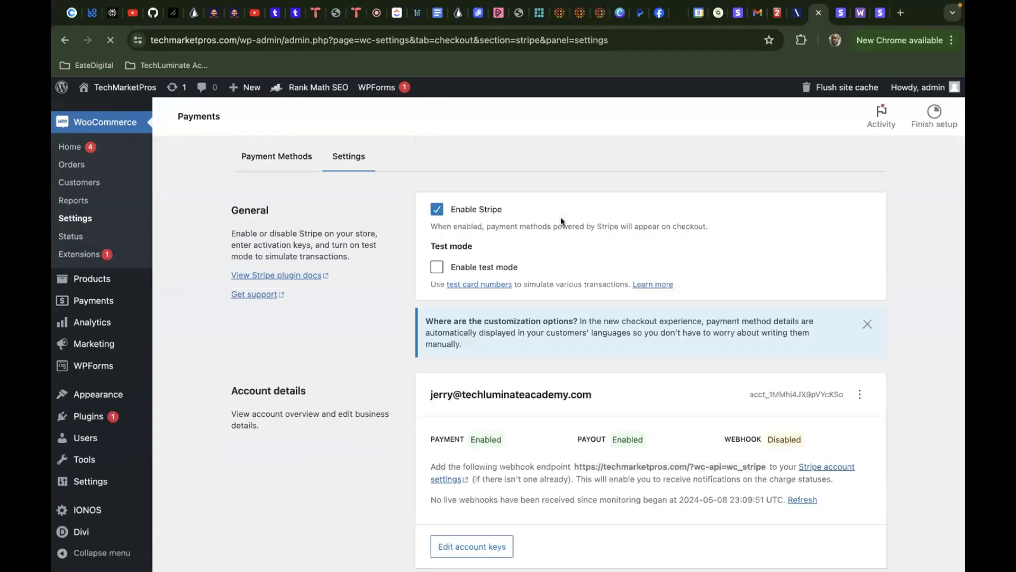
pyautogui.scroll(-3, 561, 212)
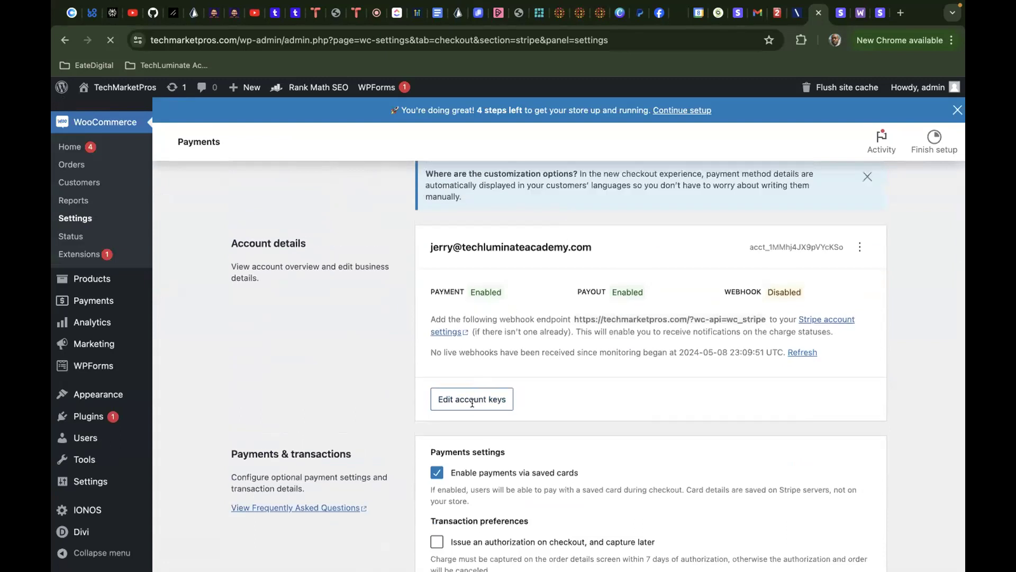
pyautogui.click(472, 402)
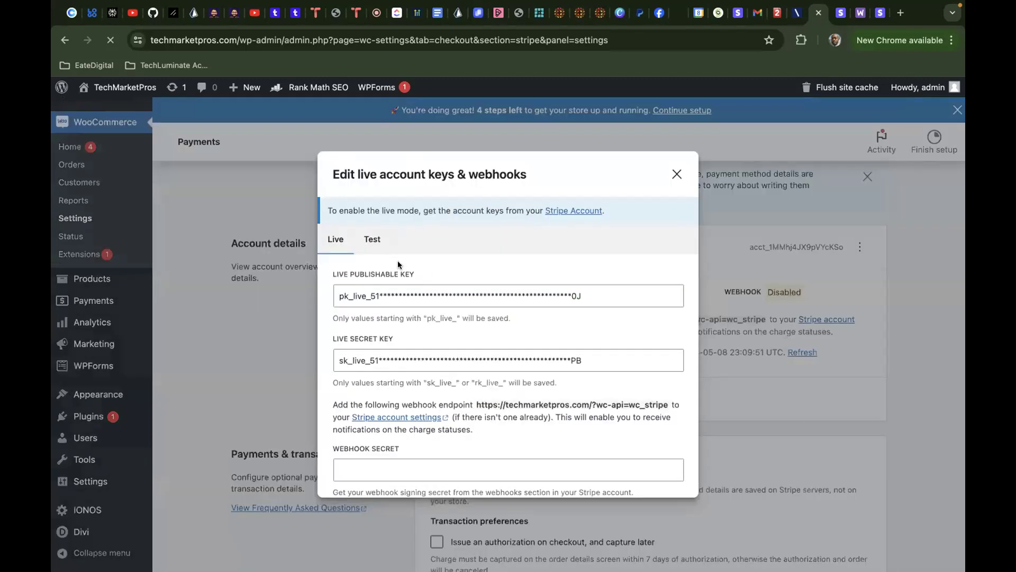
pyautogui.scroll(-2, 388, 290)
pyautogui.scroll(2, 388, 289)
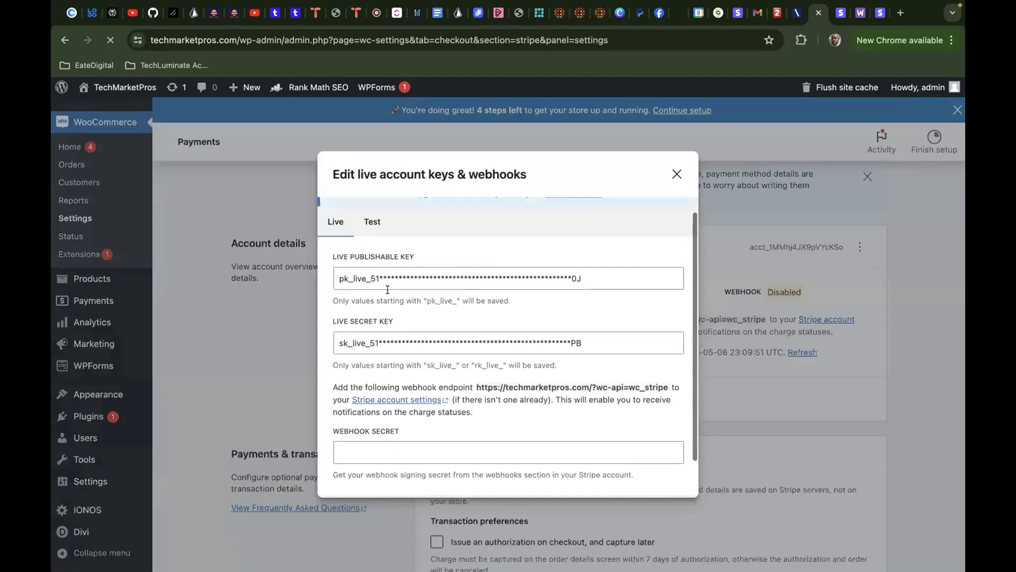
pyautogui.click(372, 237)
pyautogui.scroll(-2, 406, 296)
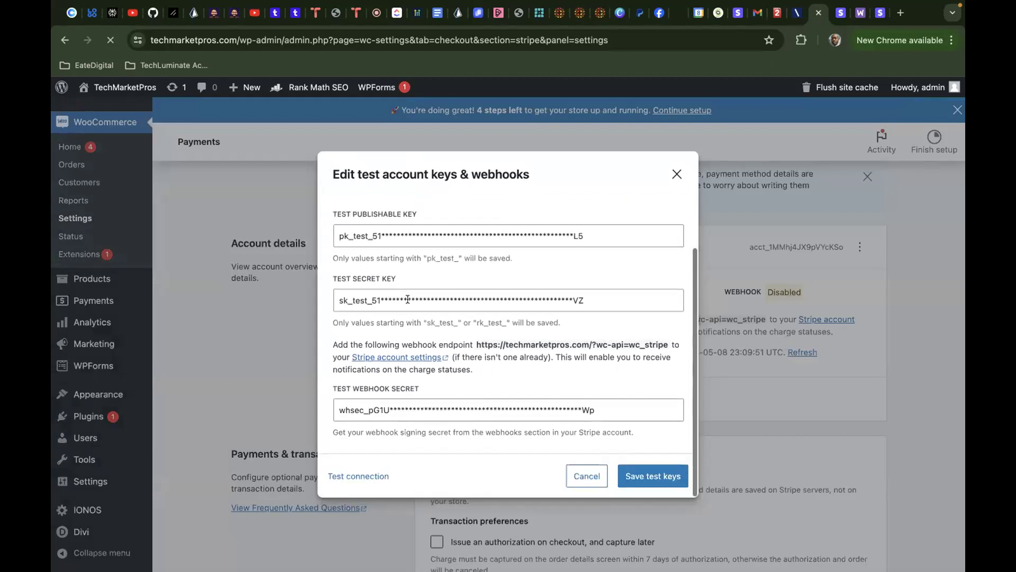
pyautogui.click(677, 175)
pyautogui.scroll(5, 615, 332)
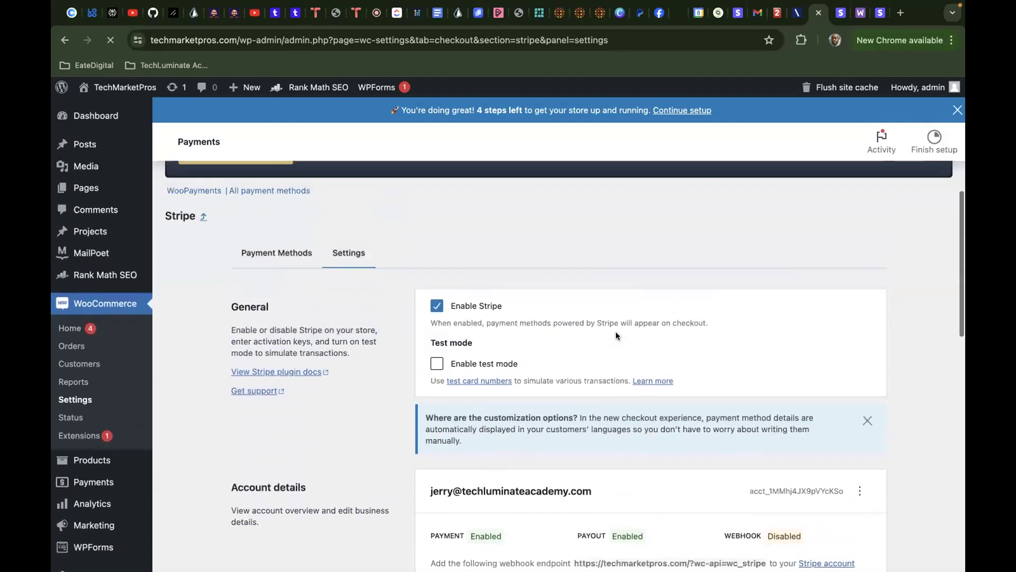
pyautogui.click(436, 305)
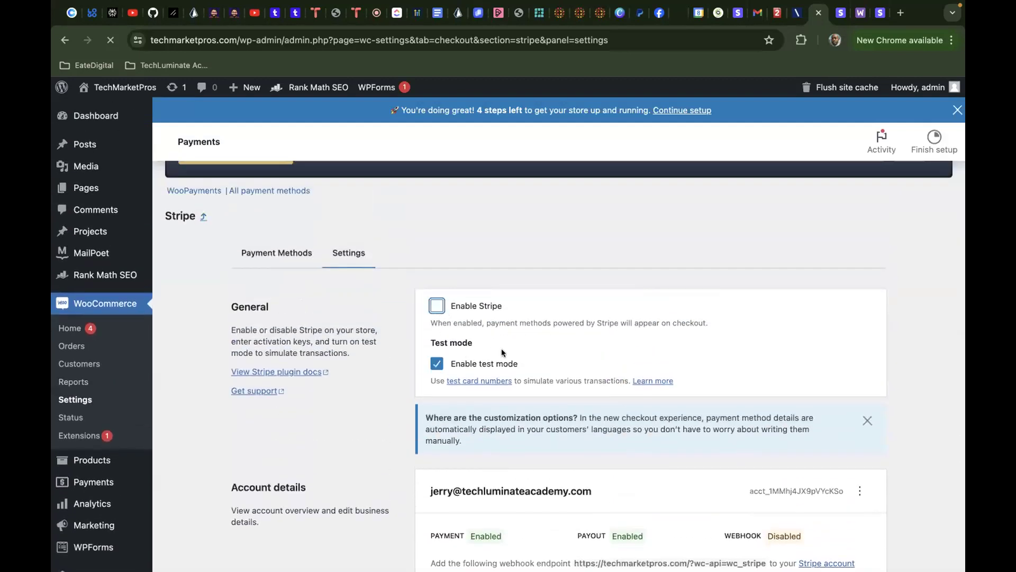
pyautogui.scroll(-10, 501, 348)
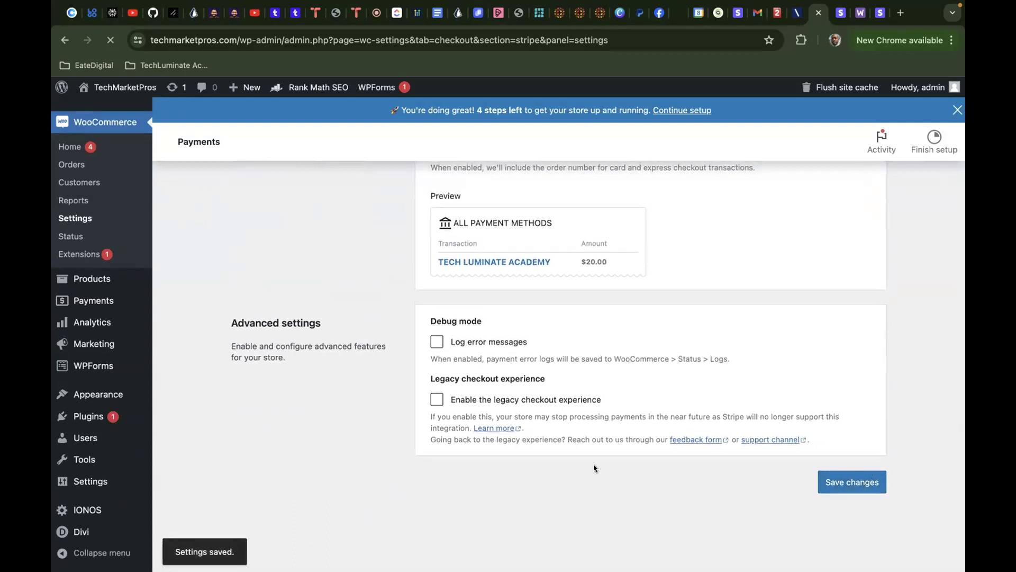
pyautogui.scroll(15, 592, 468)
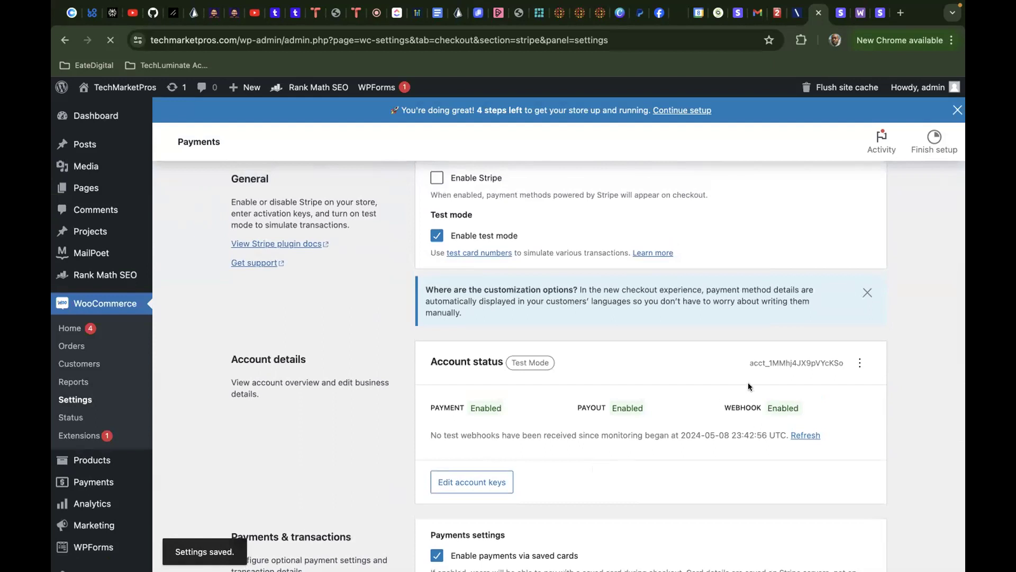
pyautogui.scroll(5, 558, 381)
pyautogui.scroll(-3, 519, 391)
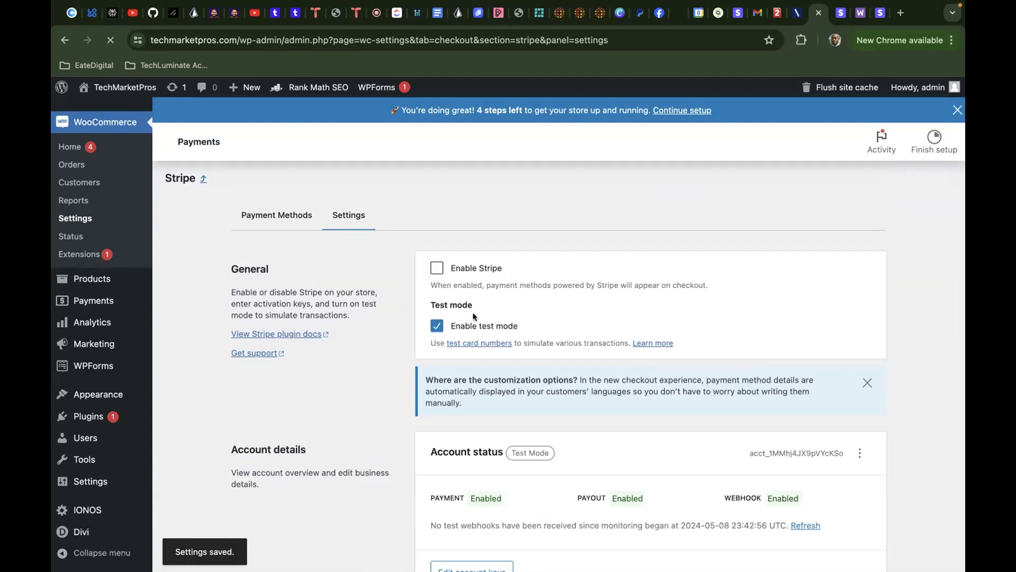
pyautogui.scroll(-3, 483, 326)
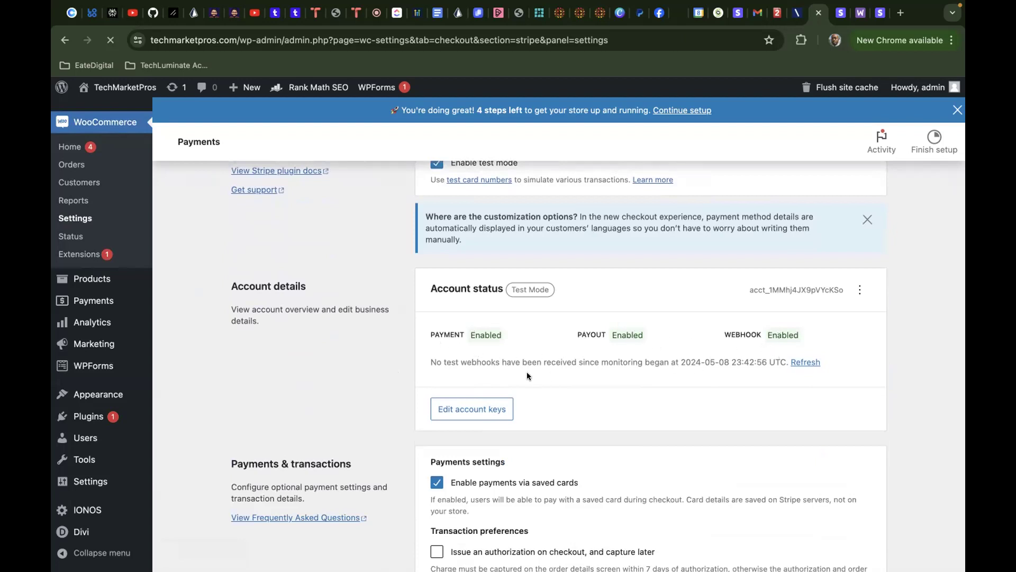
pyautogui.scroll(4, 526, 371)
pyautogui.scroll(-5, 493, 367)
pyautogui.scroll(-10, 493, 372)
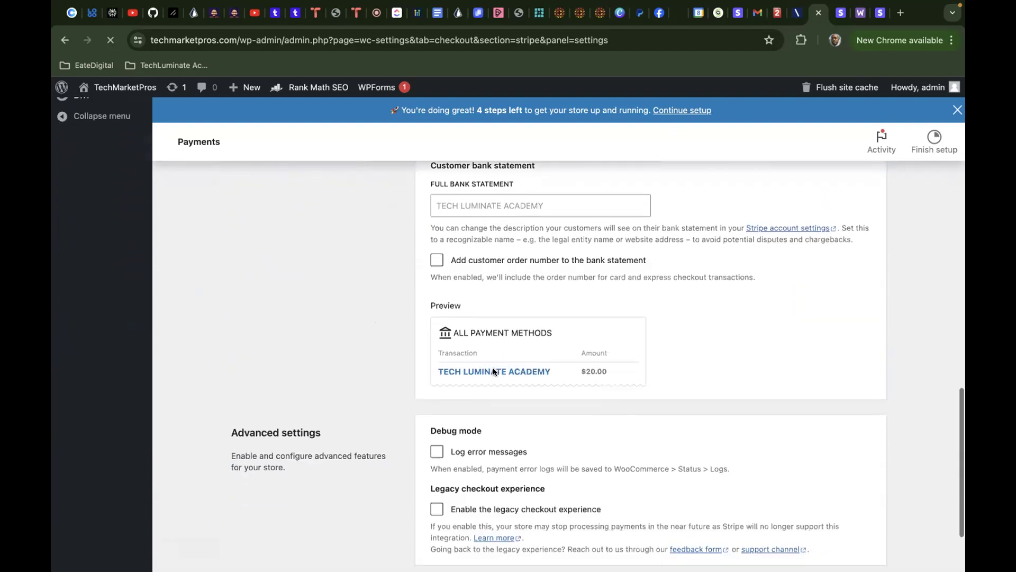
pyautogui.scroll(6, 493, 371)
pyautogui.scroll(2, 494, 371)
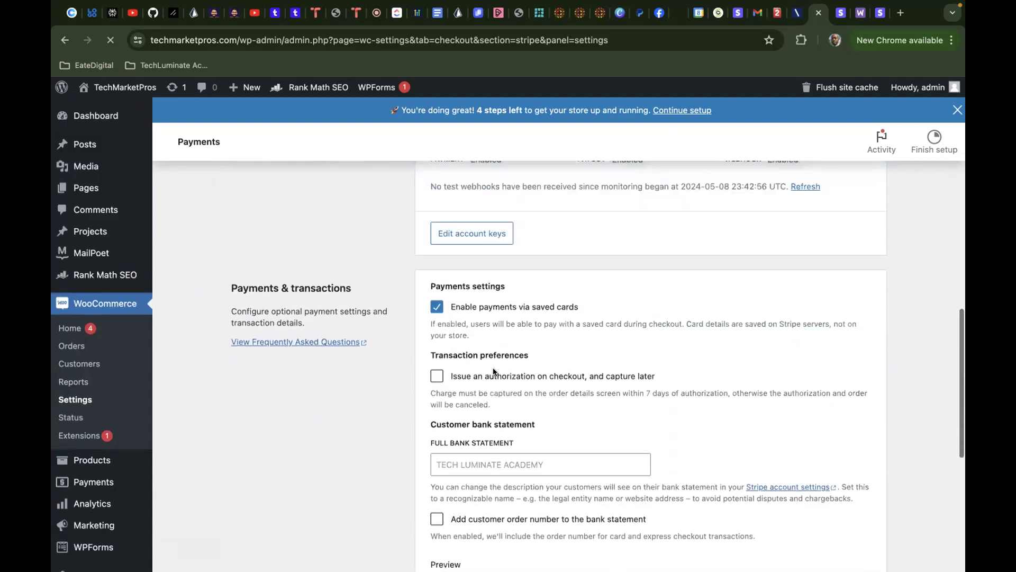
pyautogui.scroll(-5, 493, 371)
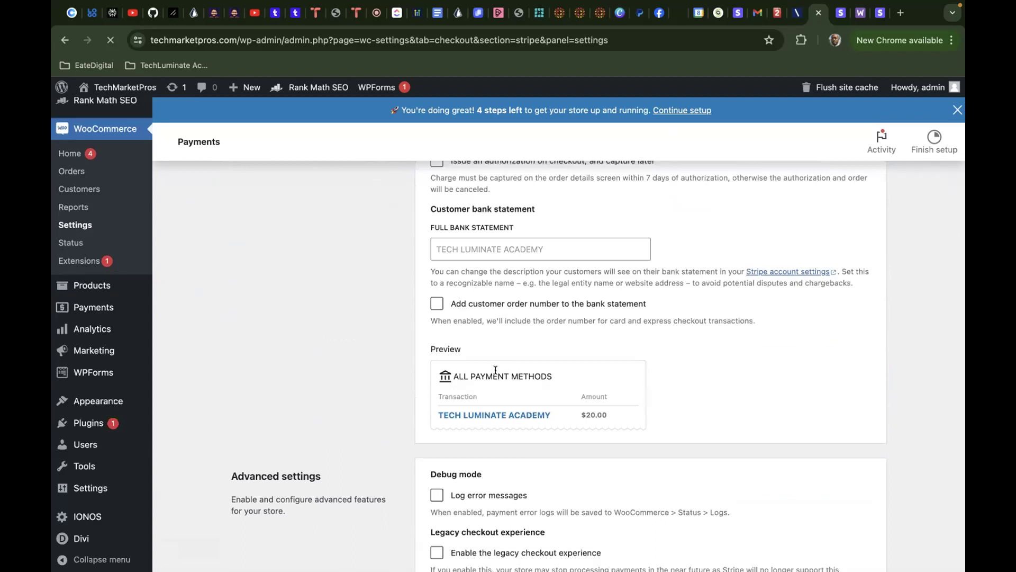
pyautogui.scroll(7, 494, 368)
pyautogui.scroll(10, 496, 369)
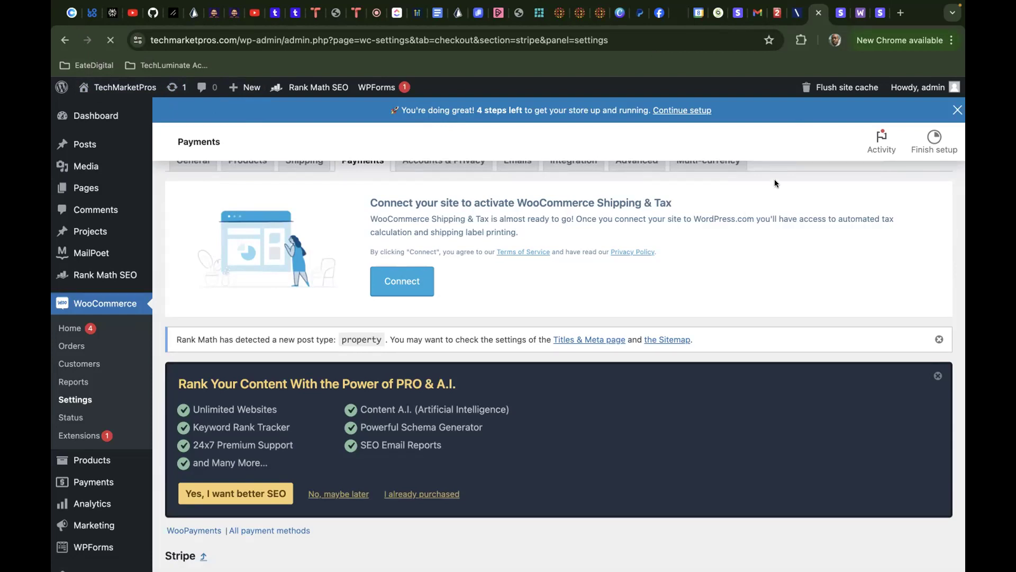
# Check the enabled wc_stripe webhook in Stripe, then return to the second site's Payments settings
pyautogui.click(840, 16)
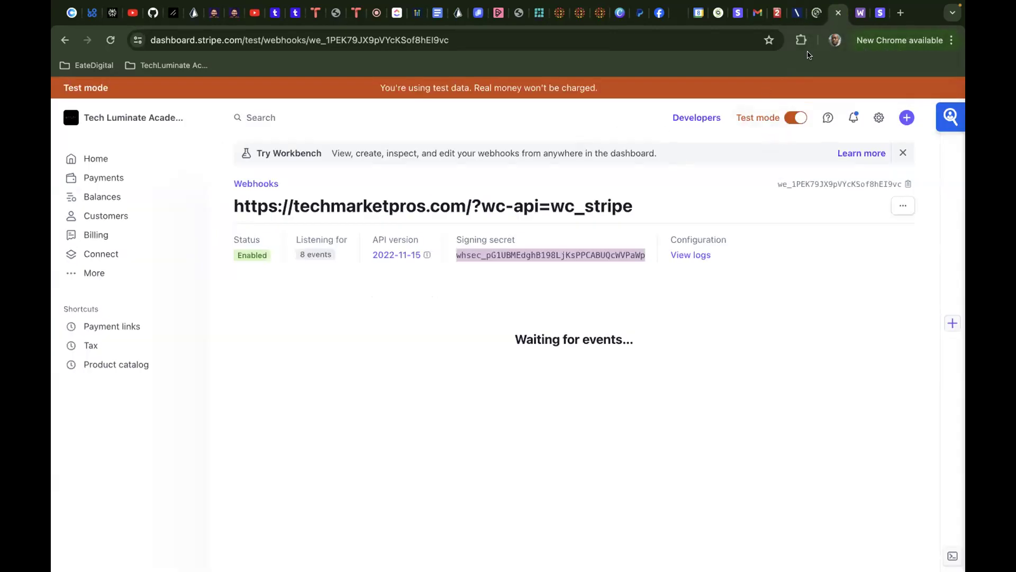
pyautogui.hotkey('ctrl', 'shift', 'Tab')
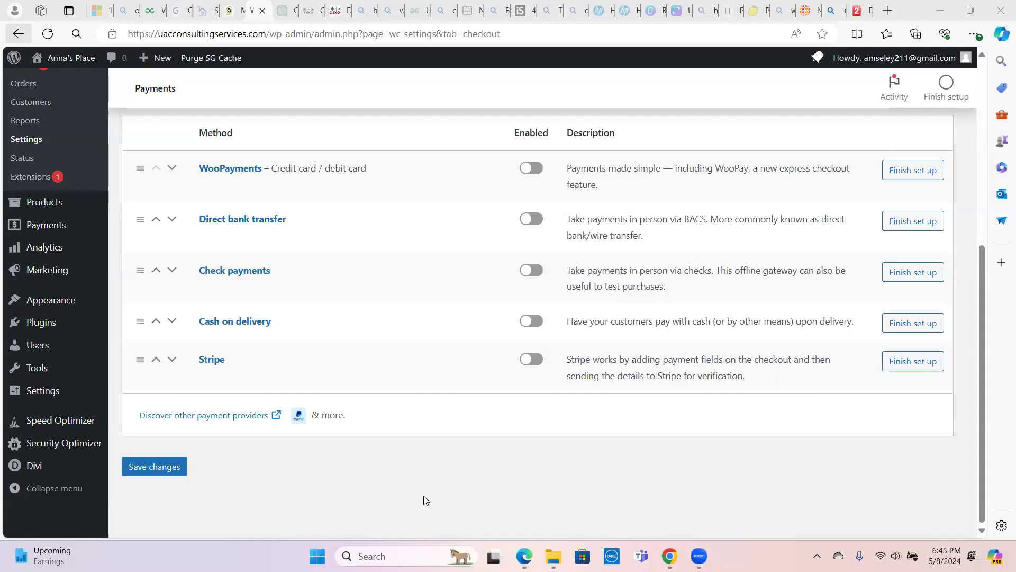
# Switch on Stripe in the second site's payment methods list to reach its setup page
pyautogui.scroll(2, 426, 500)
pyautogui.scroll(2, 426, 500)
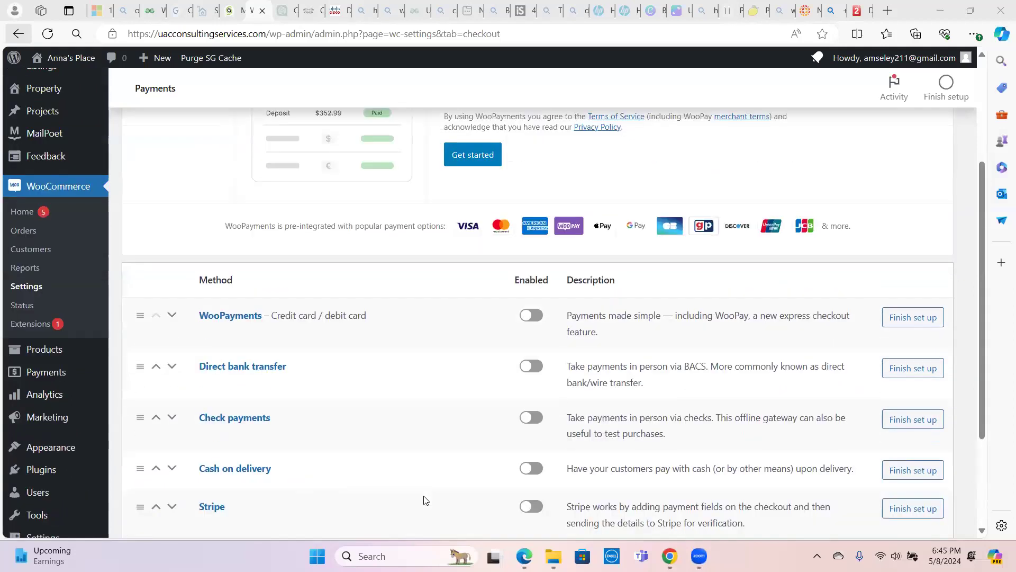
pyautogui.scroll(5, 426, 500)
pyautogui.scroll(-3, 426, 500)
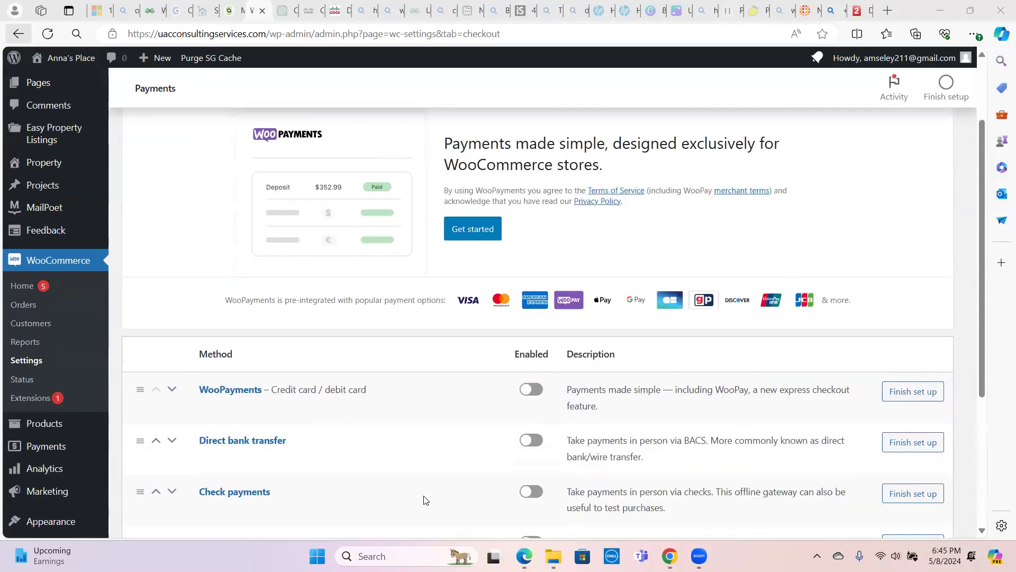
pyautogui.scroll(-3, 426, 500)
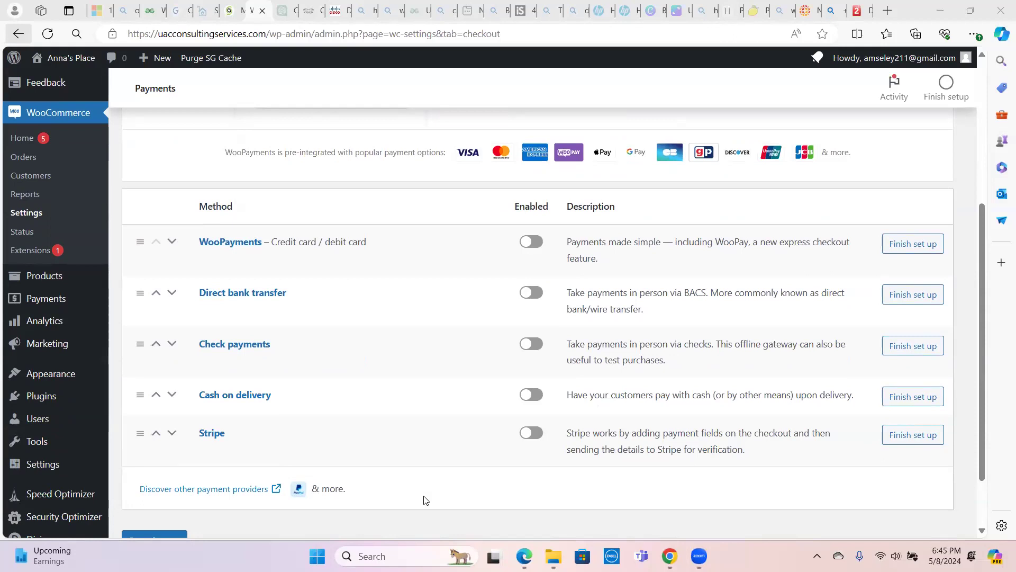
pyautogui.click(524, 437)
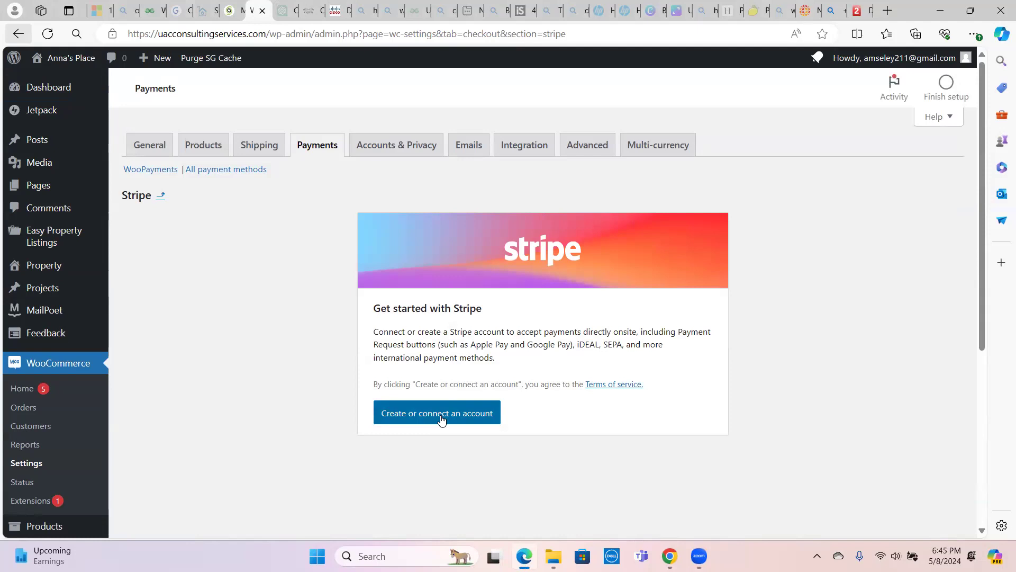
pyautogui.click(443, 416)
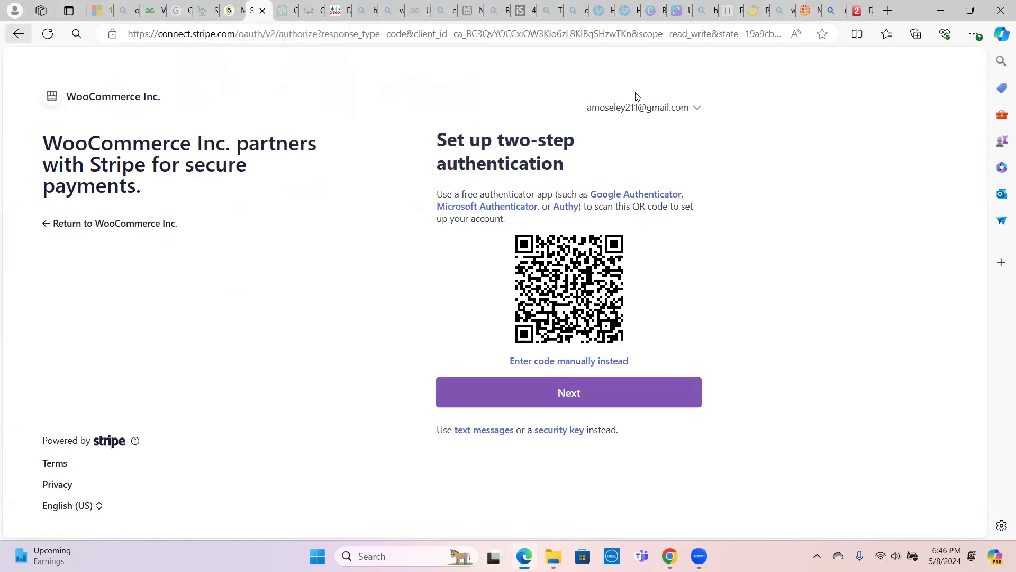
pyautogui.click(44, 227)
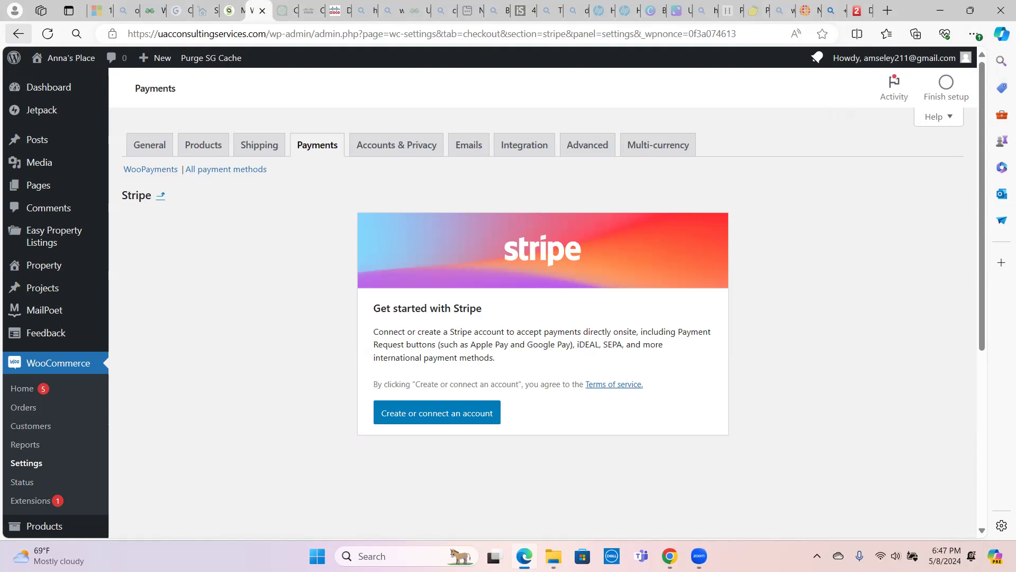
# Look at the Stripe dashboard in Chrome, then start Create or connect an account in WordPress
pyautogui.click(673, 553)
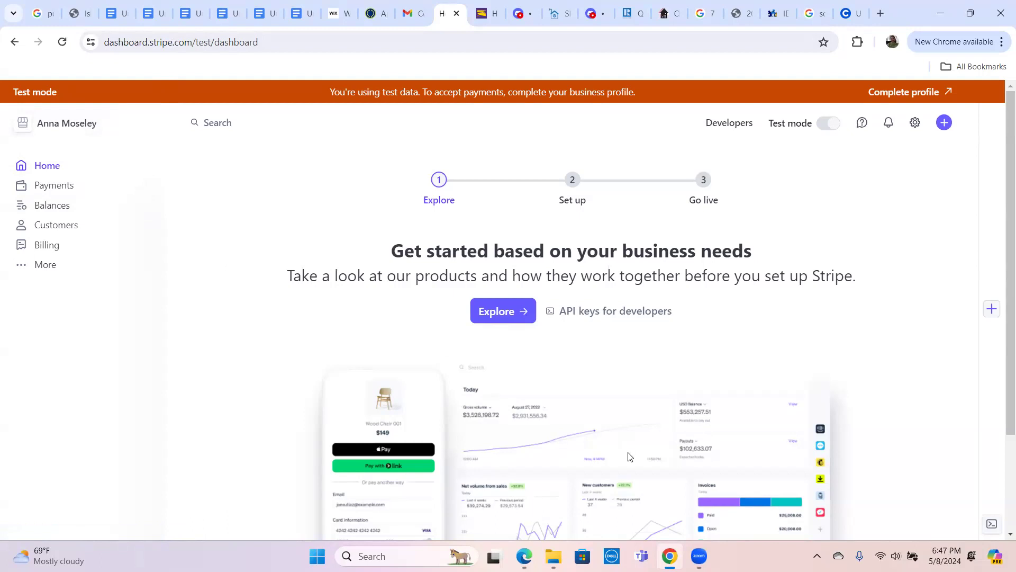
pyautogui.click(524, 556)
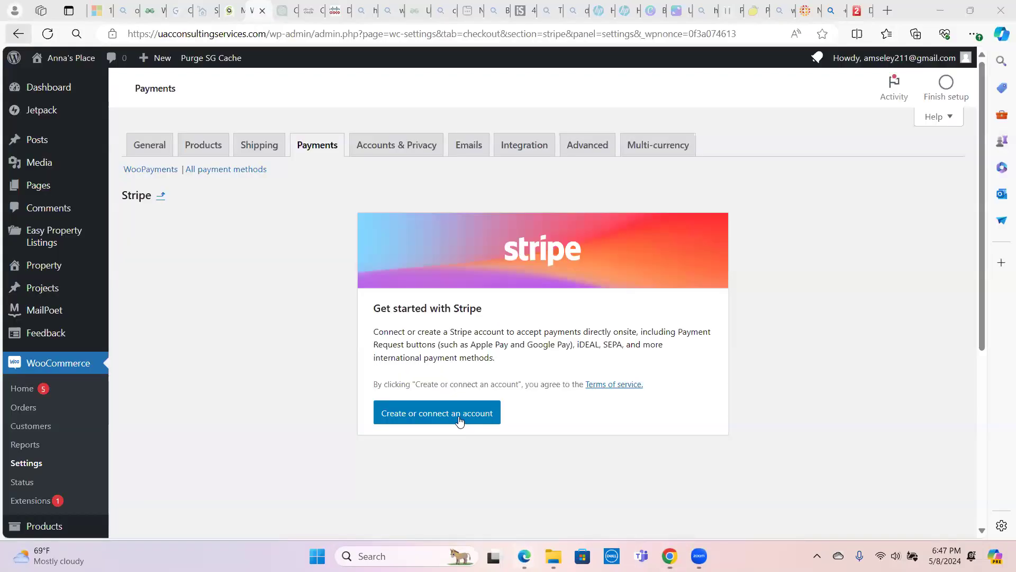
pyautogui.click(455, 418)
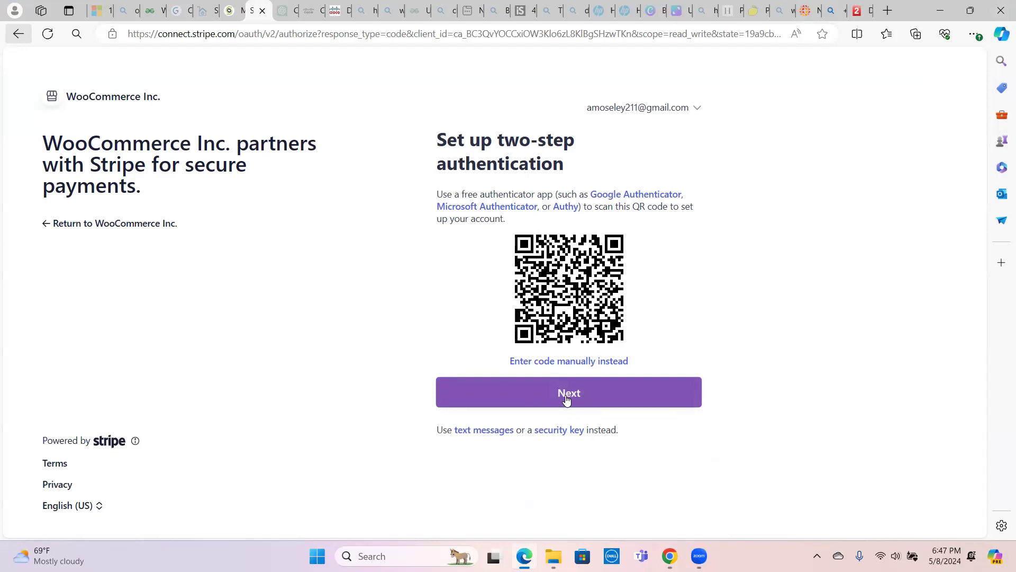
# Verify the phone by text using the saved mobile number and received code, then request the email link
pyautogui.click(494, 431)
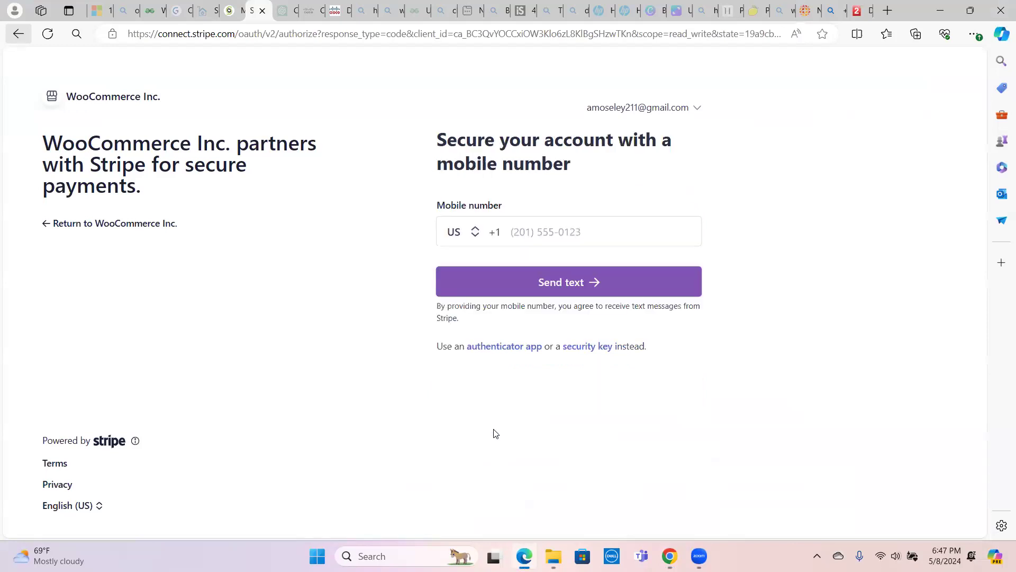
pyautogui.click(508, 237)
pyautogui.click(531, 285)
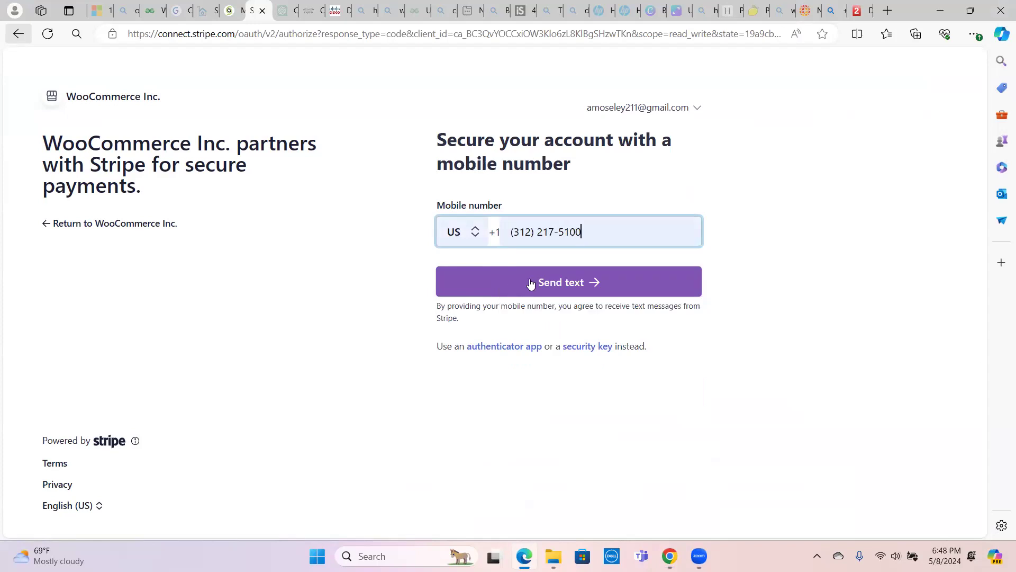
pyautogui.click(565, 273)
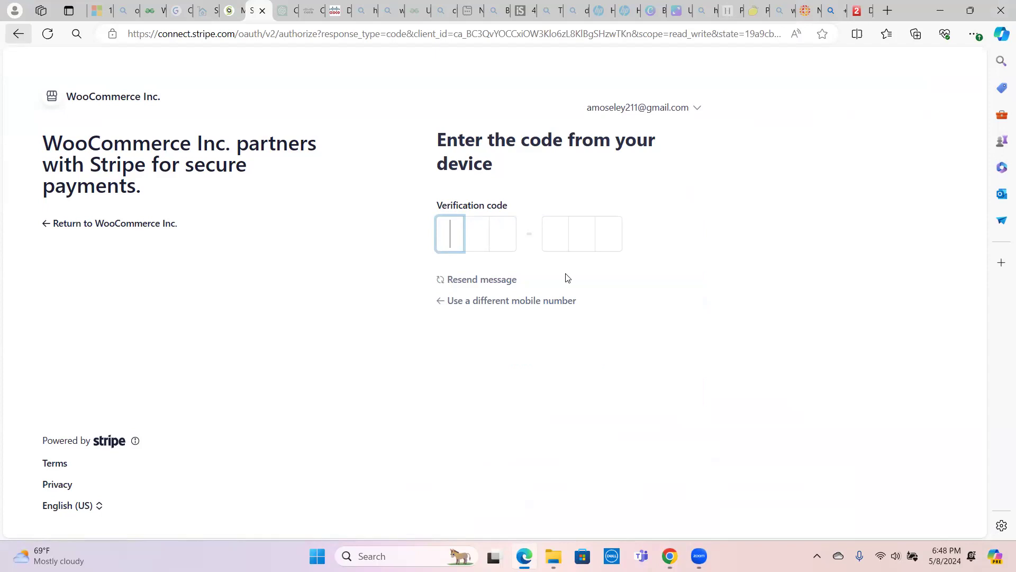
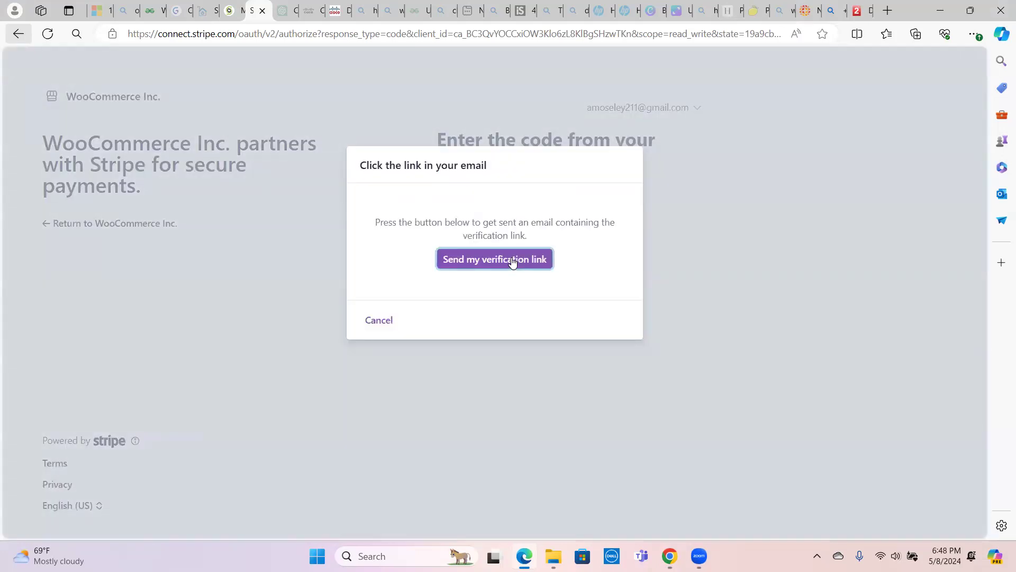
pyautogui.click(508, 262)
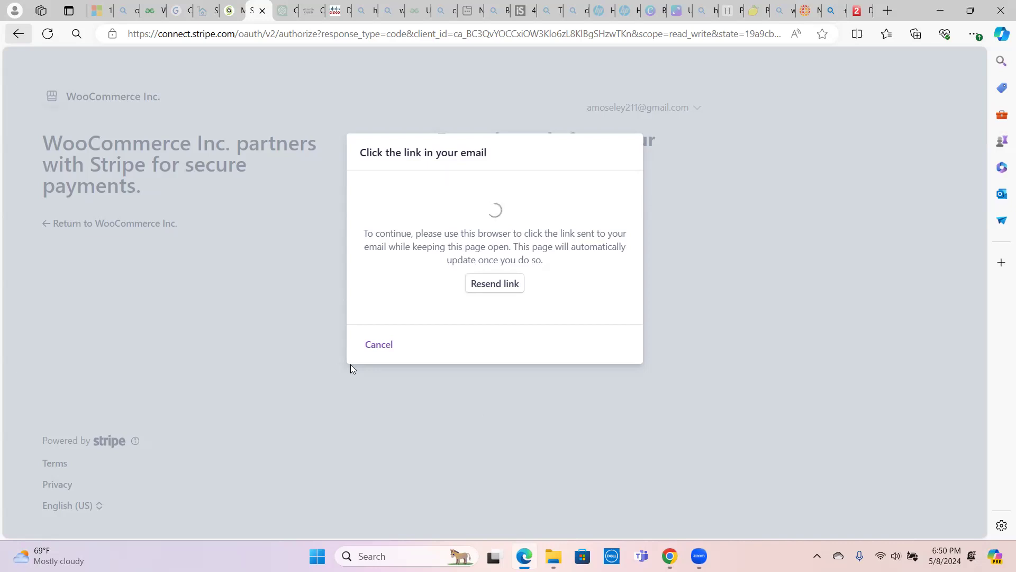
# Cancel the email-link prompt, return to WooCommerce, and restart Create or connect an account
pyautogui.click(377, 345)
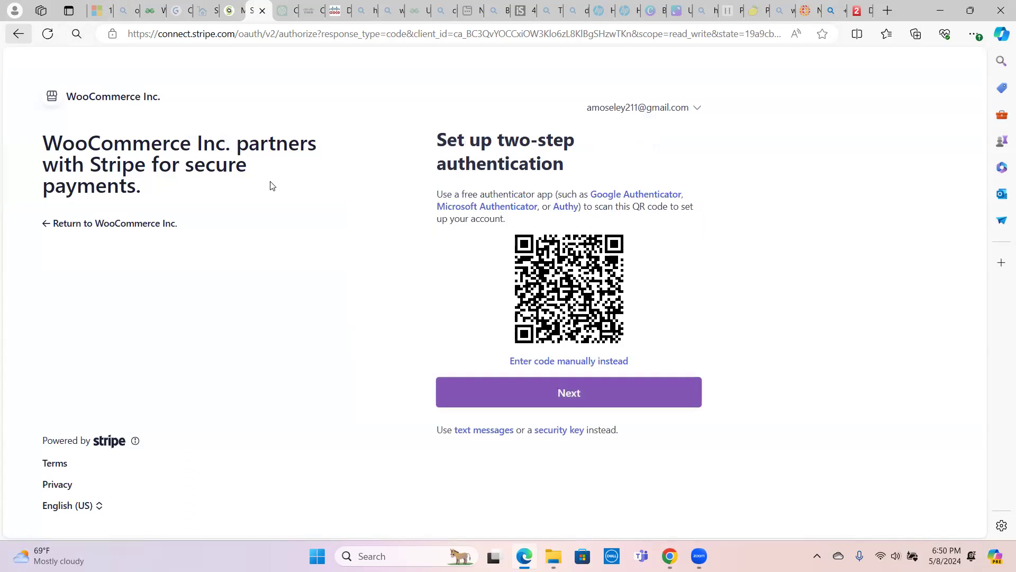
pyautogui.click(79, 228)
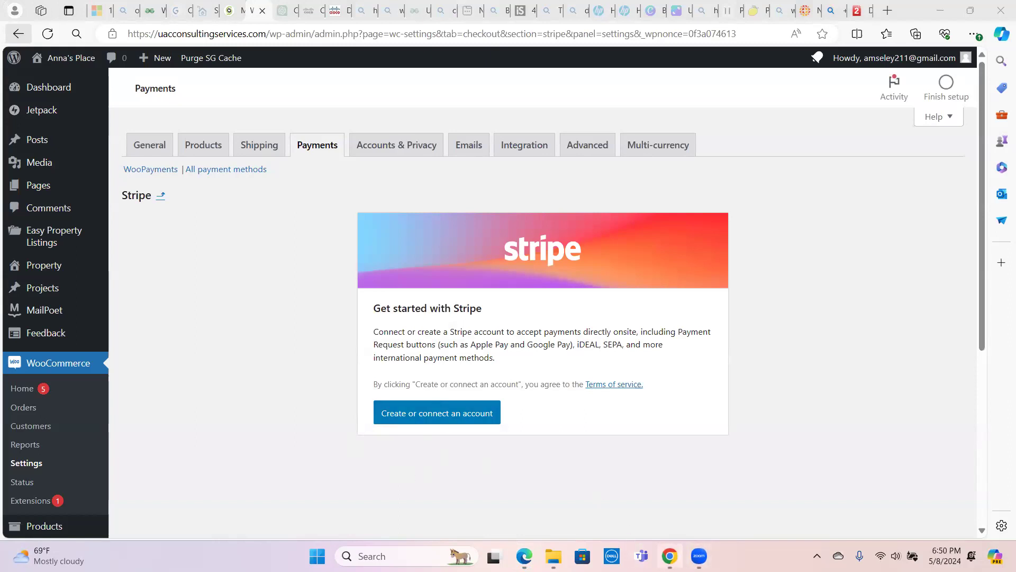
pyautogui.moveTo(669, 555)
pyautogui.click(440, 415)
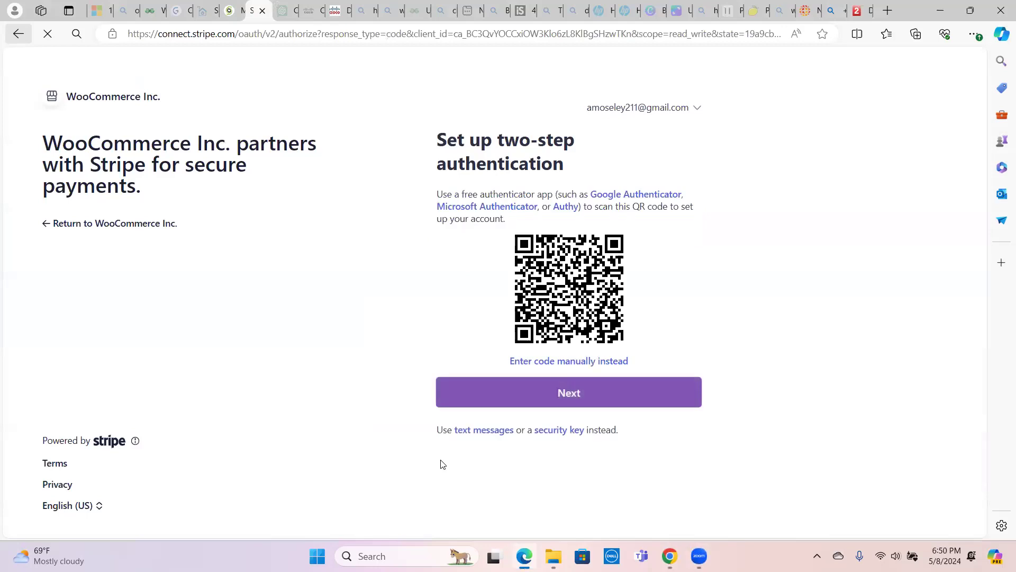
# Secure the account by text with the saved mobile number and SMS code, then request the verification email link
pyautogui.click(478, 430)
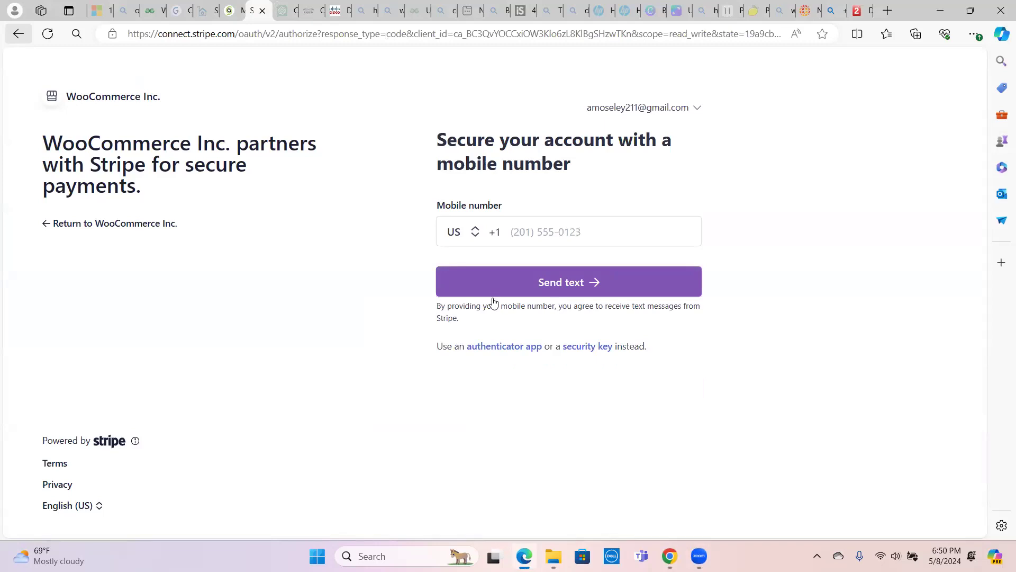
pyautogui.click(518, 233)
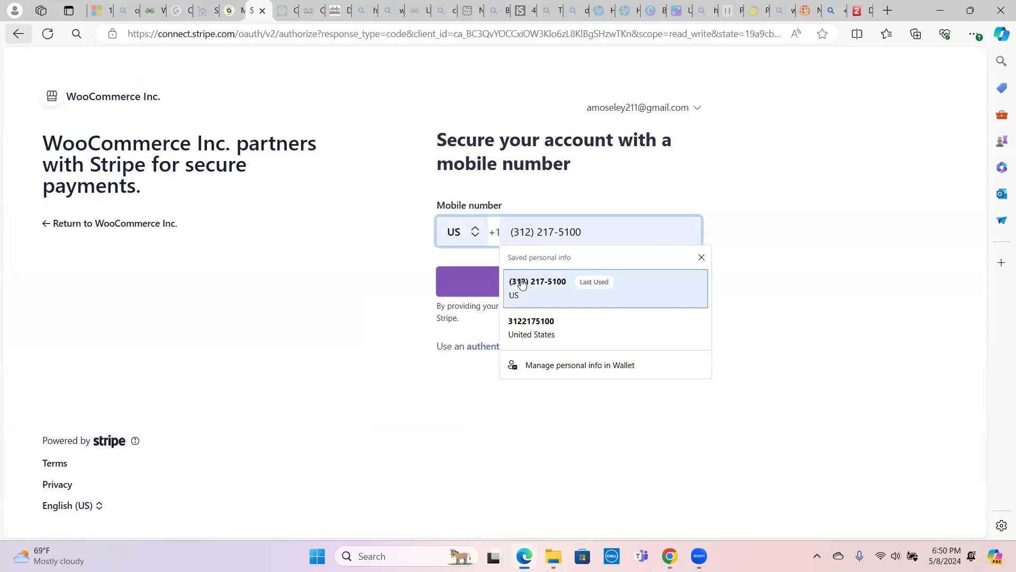
pyautogui.click(521, 283)
pyautogui.click(551, 284)
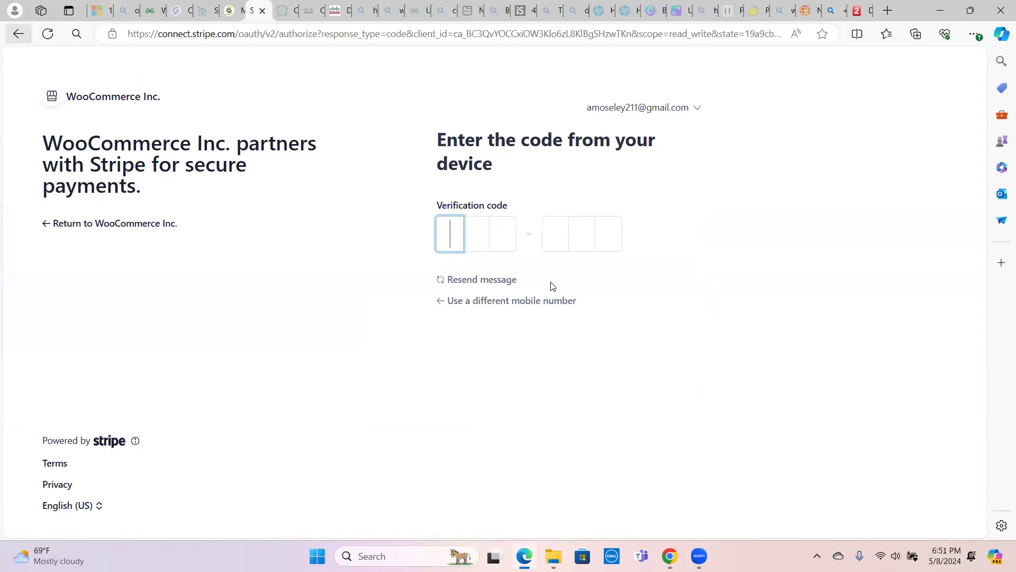
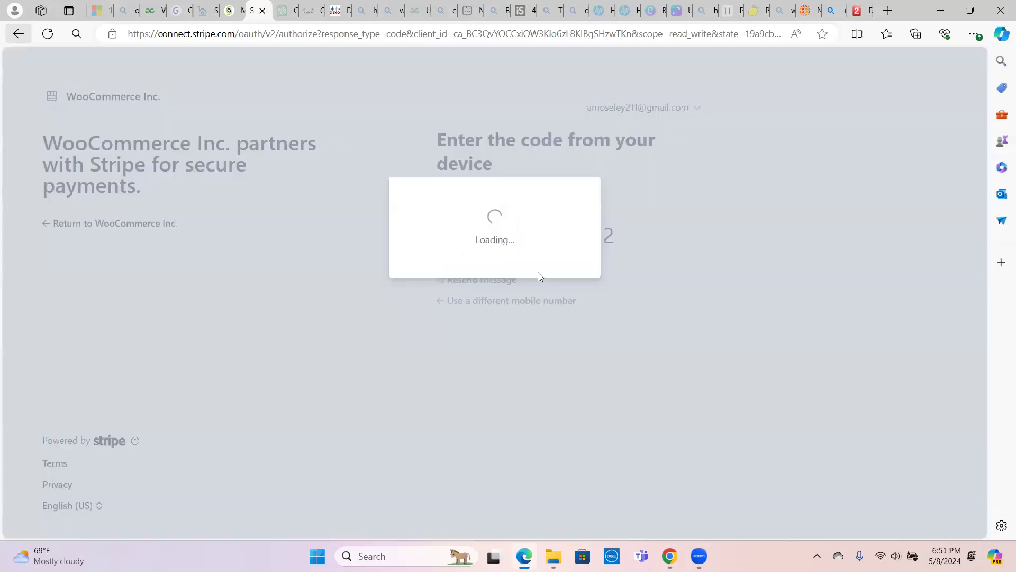
pyautogui.click(523, 260)
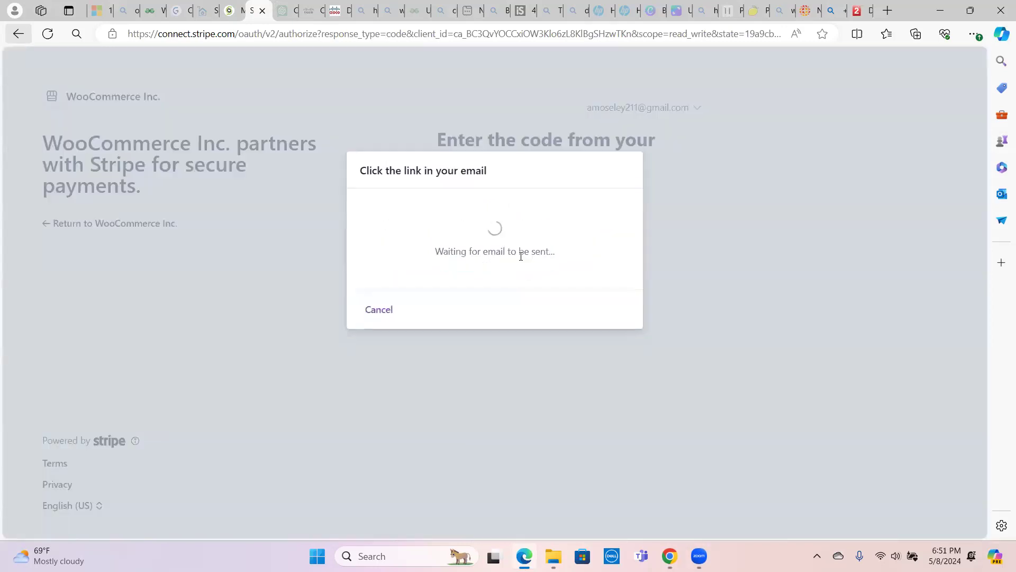
# In Chrome's Gmail, open the 'Your Stripe verification link' email and follow its Verify me link
pyautogui.click(670, 556)
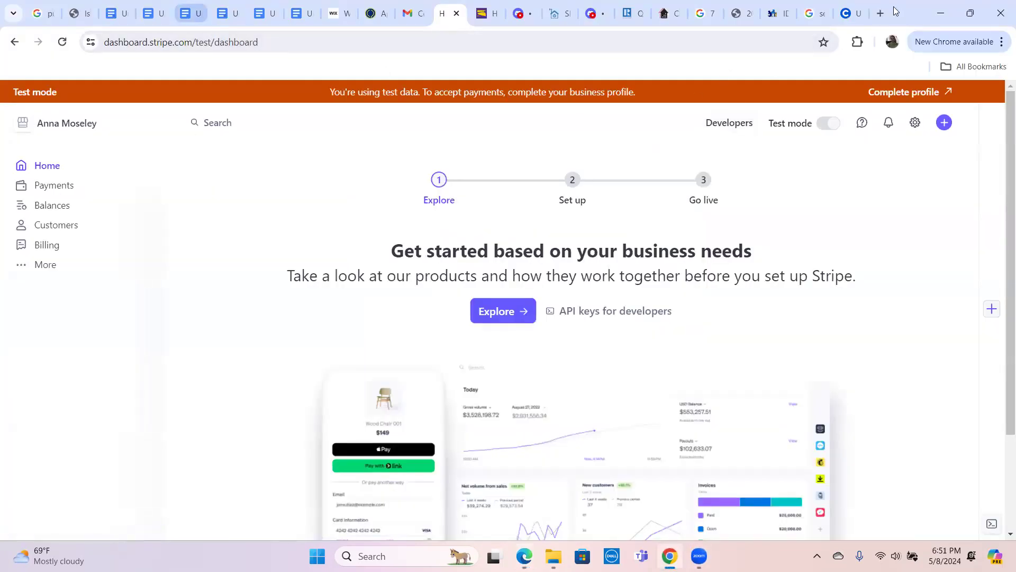
pyautogui.moveTo(894, 7); pyautogui.dragTo(629, 169)
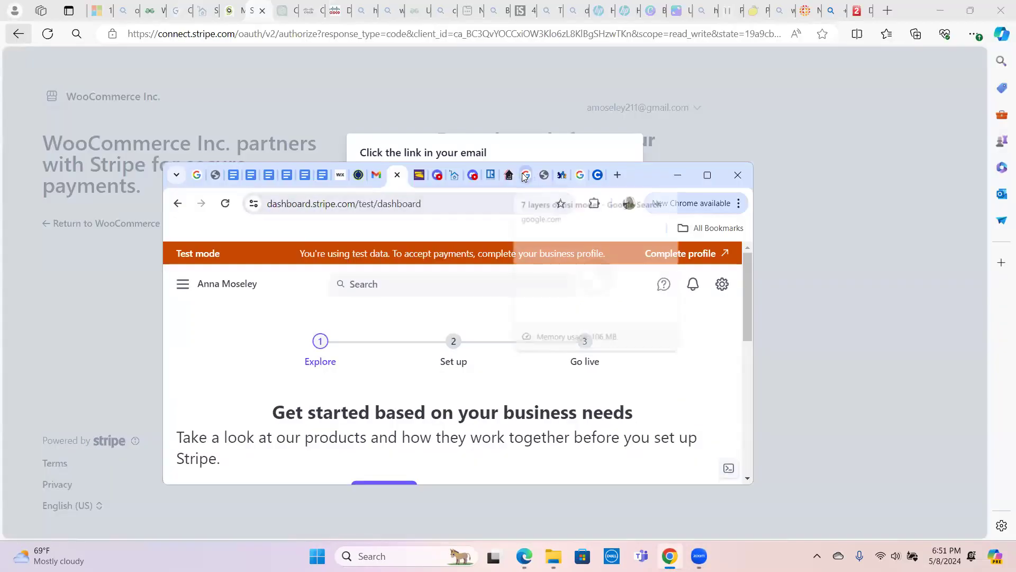
pyautogui.click(376, 175)
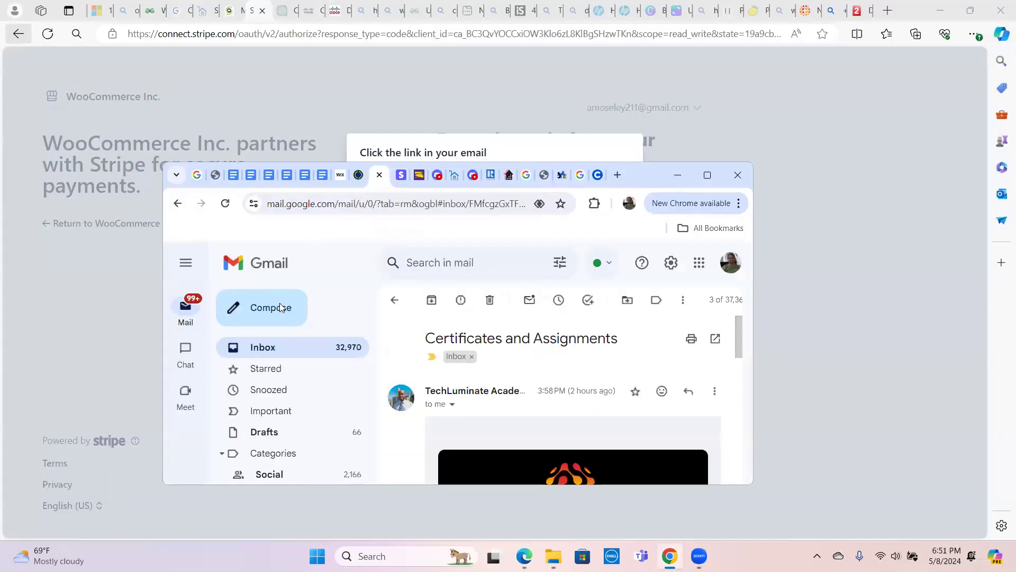
pyautogui.click(288, 348)
pyautogui.click(471, 372)
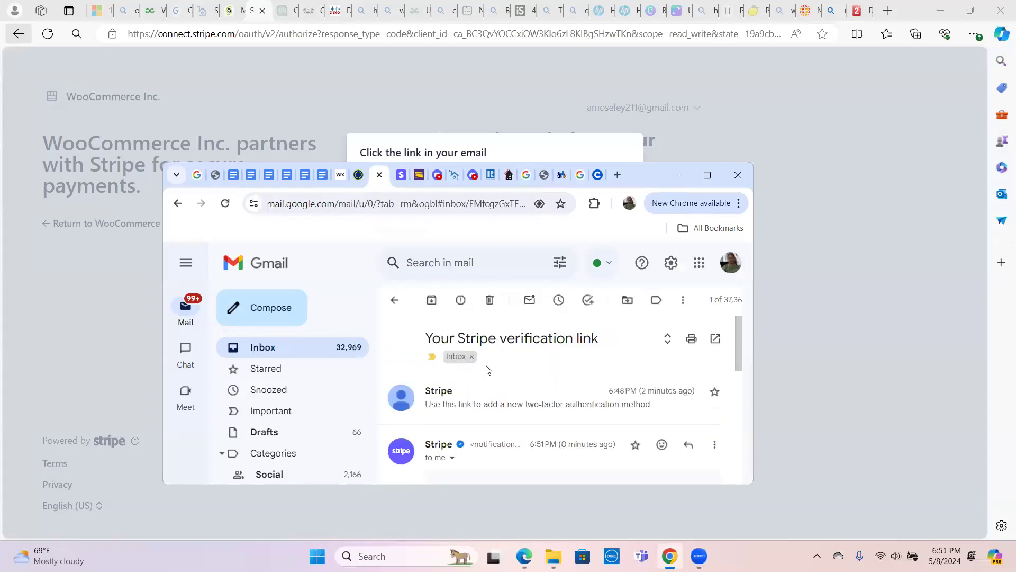
pyautogui.click(706, 175)
pyautogui.scroll(-4, 497, 322)
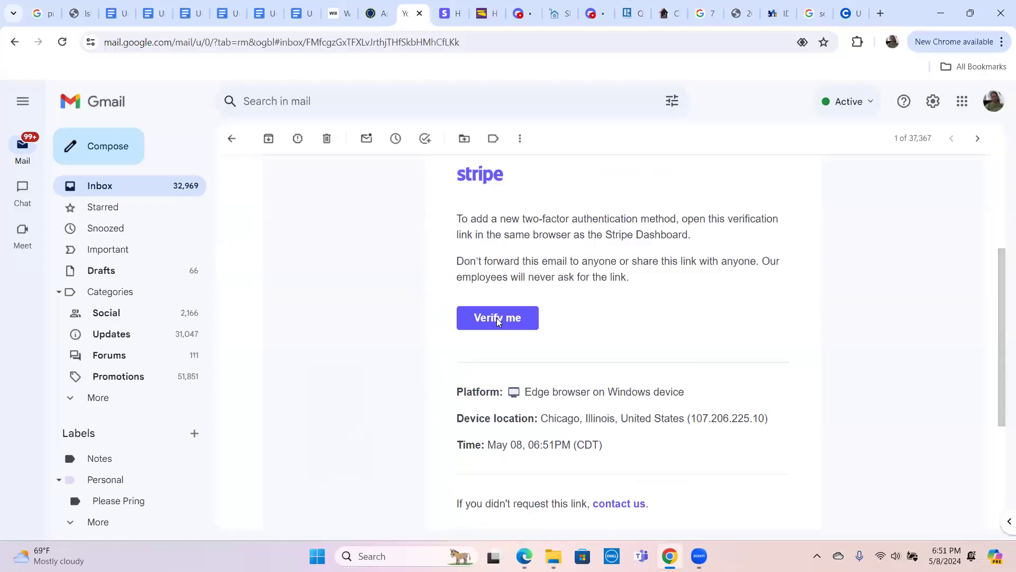
pyautogui.click(497, 319)
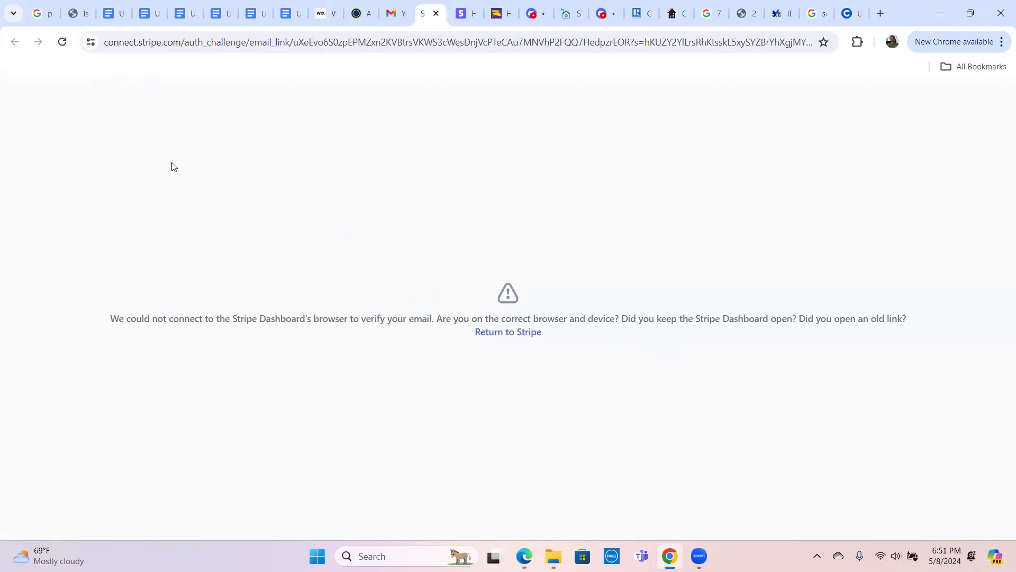
# Reload the failed verification page, go back to the Stripe dashboard, then switch to the Edge window
pyautogui.click(68, 45)
pyautogui.click(483, 333)
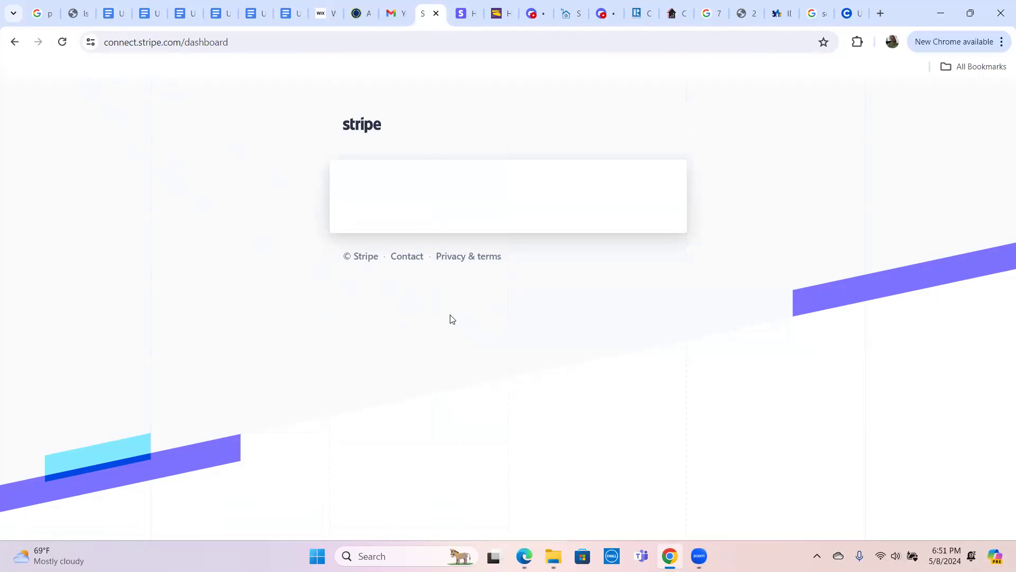
pyautogui.click(62, 43)
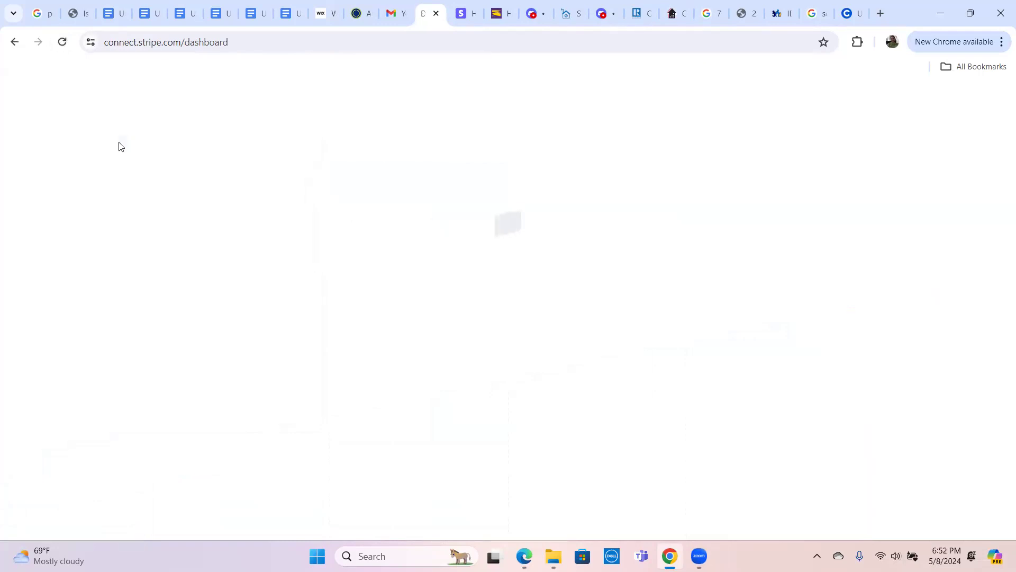
pyautogui.scroll(-3, 121, 146)
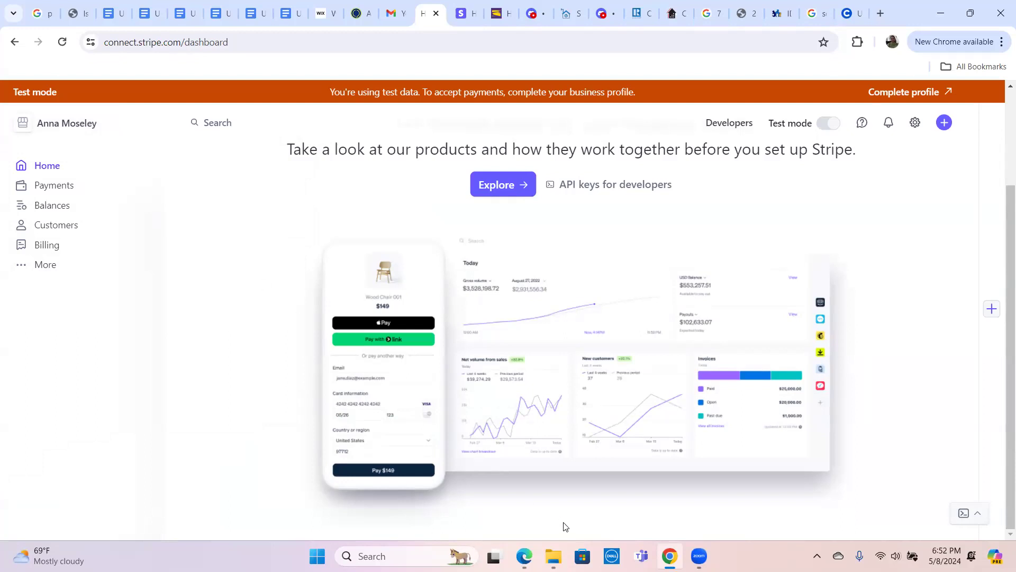
pyautogui.click(525, 553)
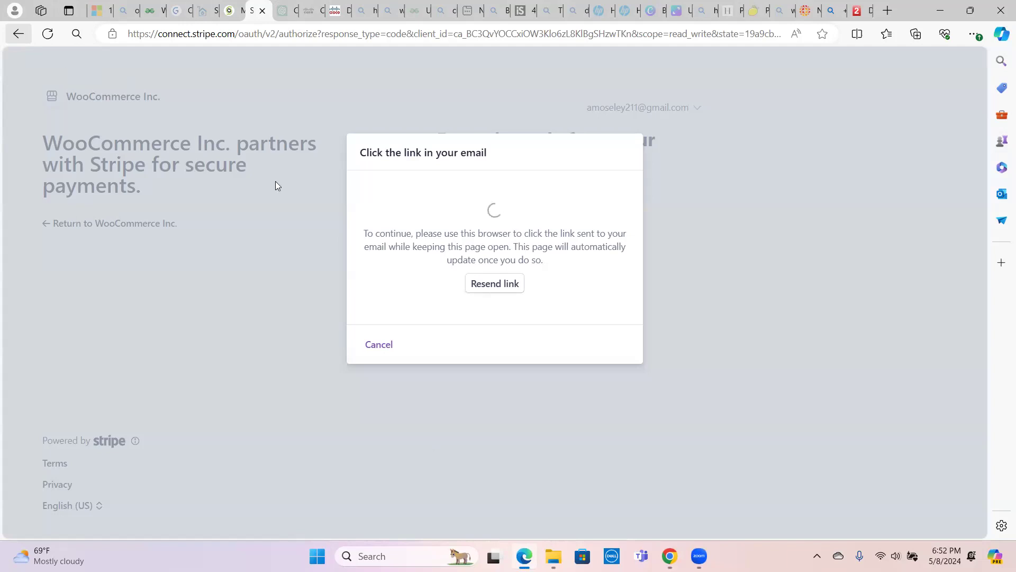
# Request a fresh verification email and bring the Gmail tab in Chrome to full screen
pyautogui.click(490, 288)
pyautogui.click(669, 556)
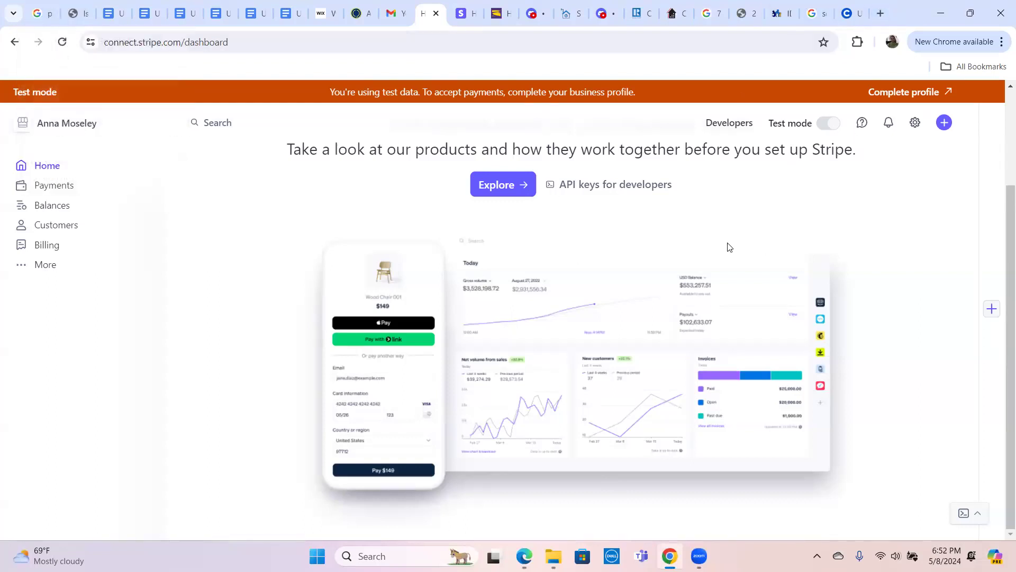
pyautogui.press('super+Down')
pyautogui.click(503, 247)
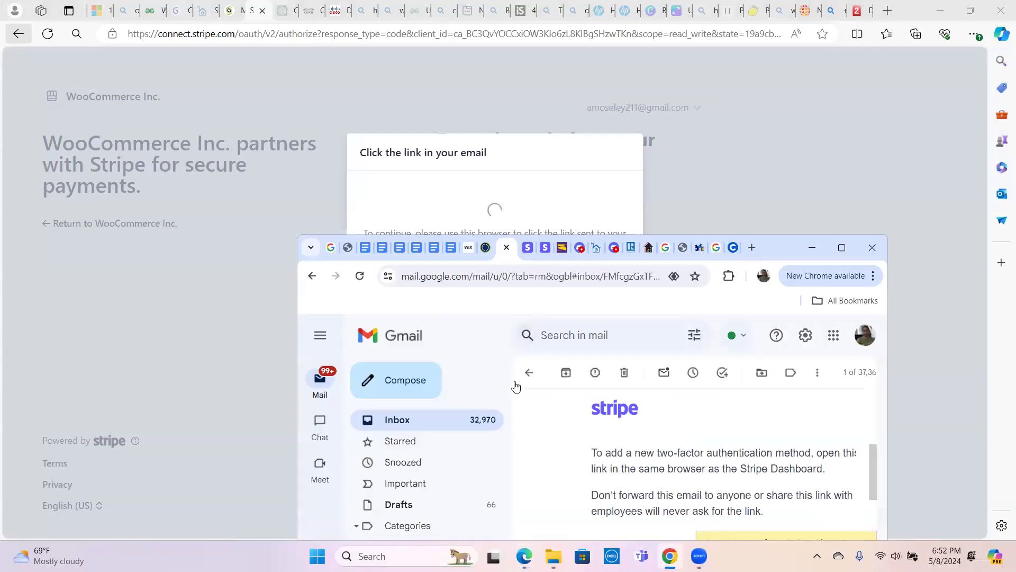
pyautogui.click(841, 247)
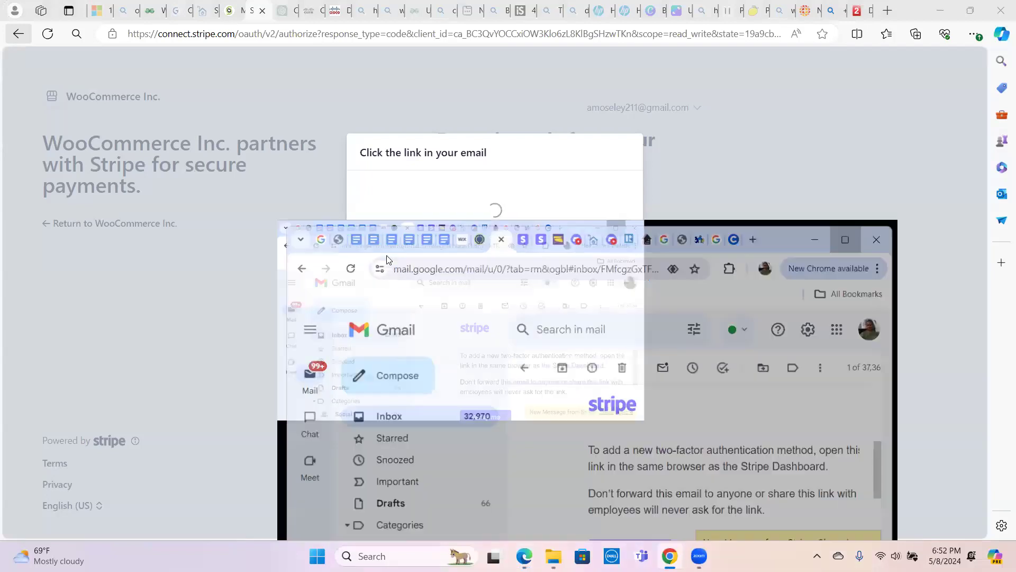
# Open the newest Stripe verification email from the inbox and follow its Verify me link
pyautogui.click(108, 187)
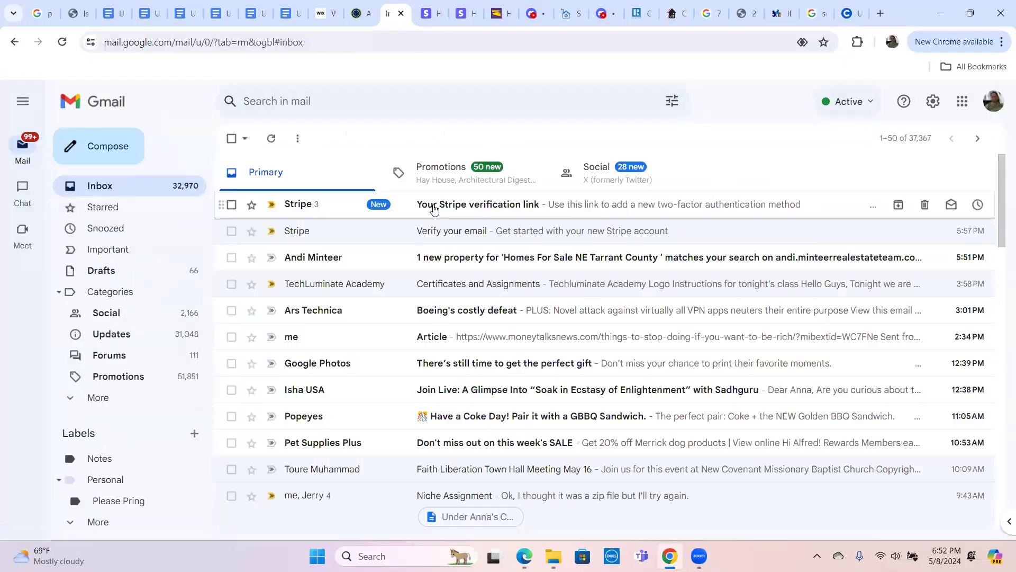
pyautogui.click(434, 209)
pyautogui.scroll(-5, 479, 302)
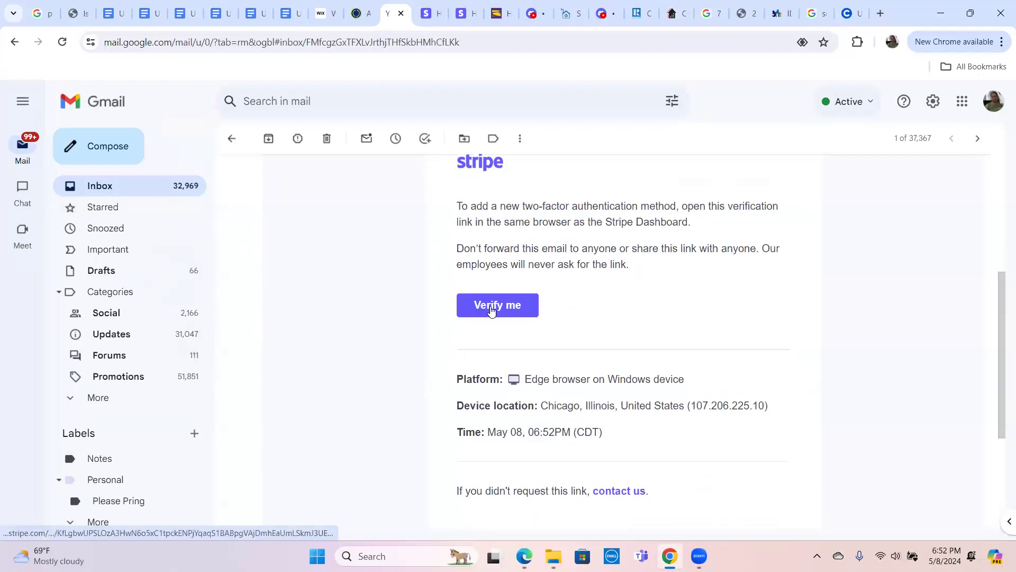
pyautogui.scroll(5, 491, 311)
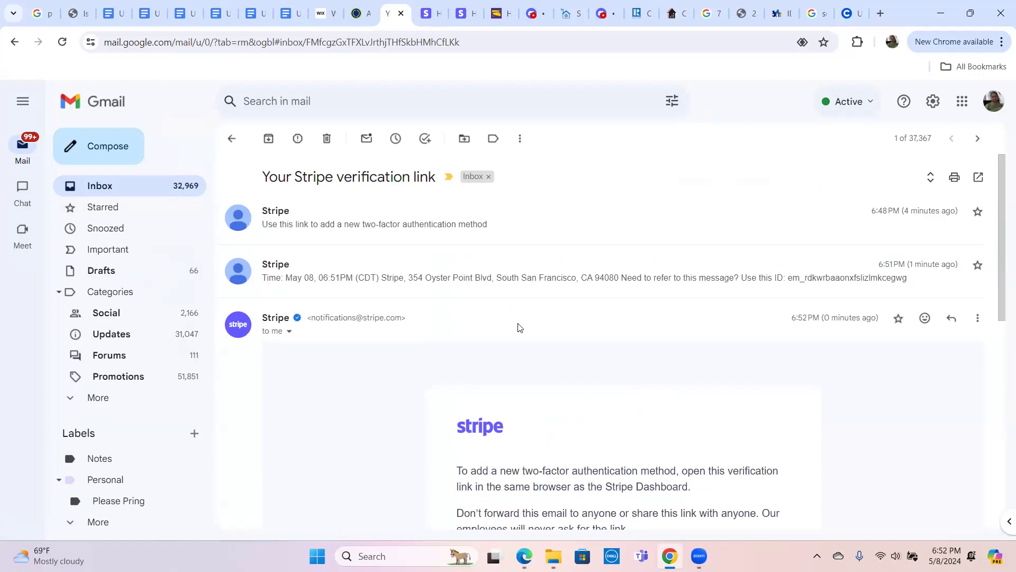
pyautogui.scroll(-3, 423, 333)
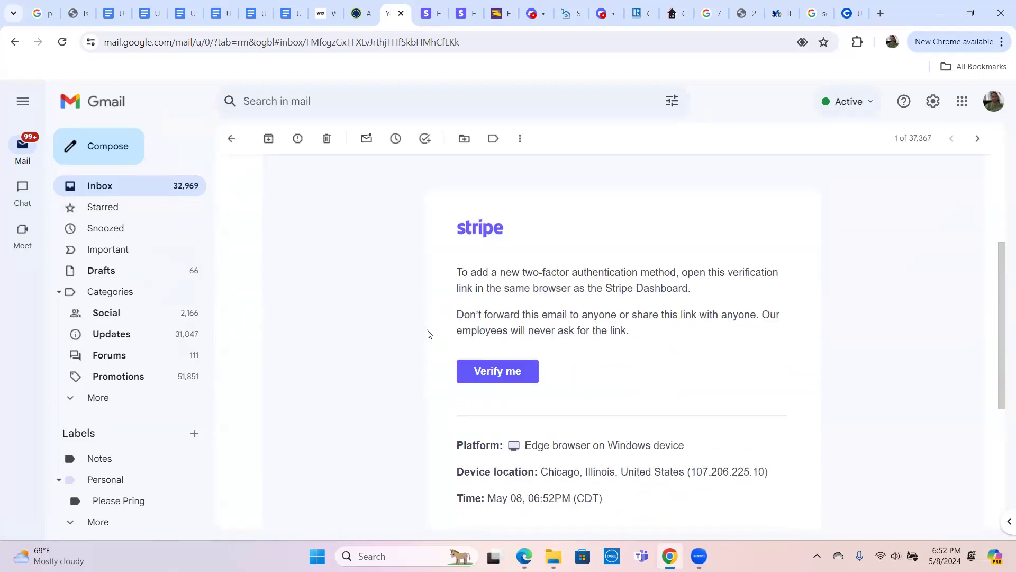
pyautogui.click(491, 372)
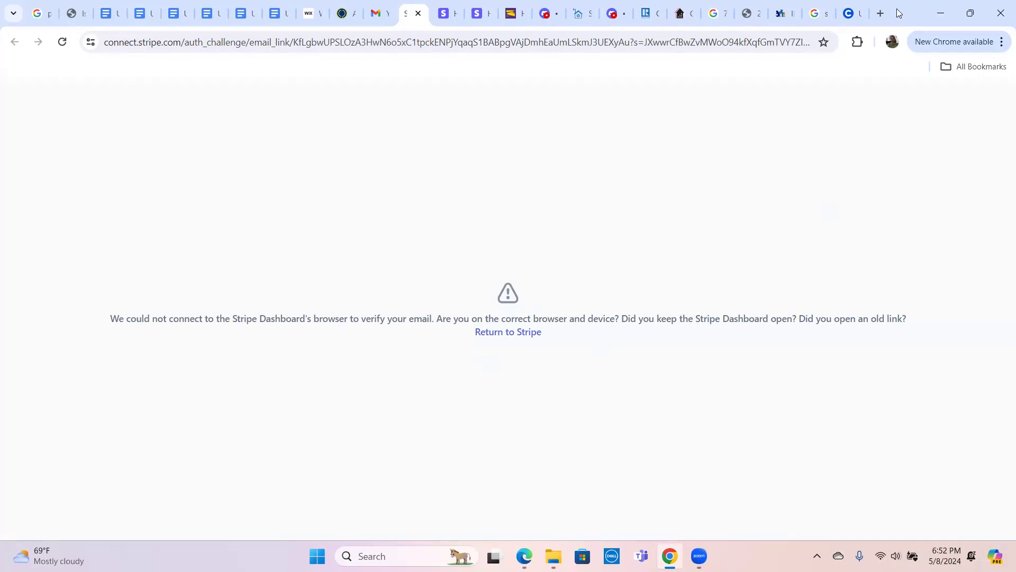
# Close the four leftover Stripe dashboard and error tabs in Chrome
pyautogui.press('super+Down')
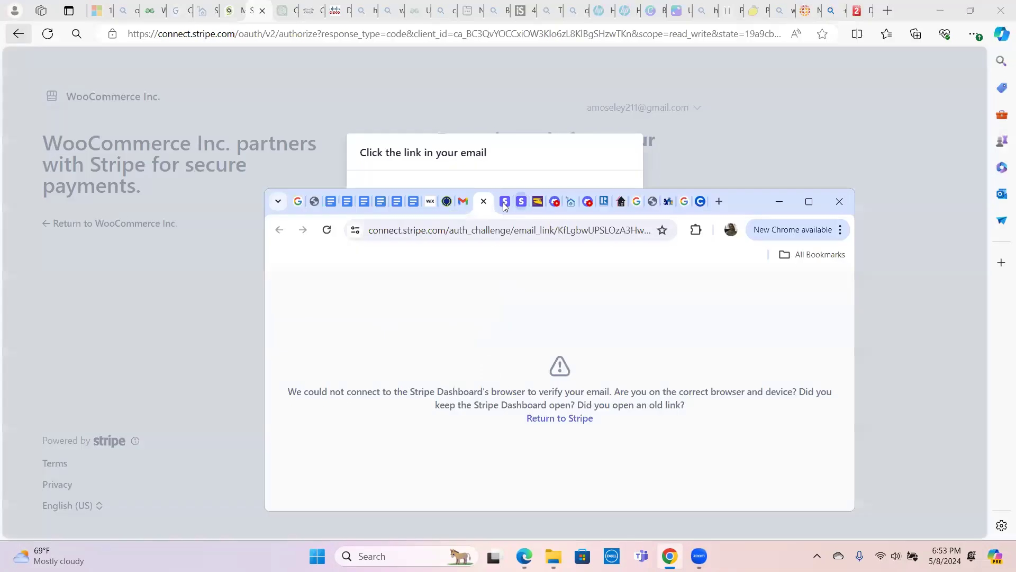
pyautogui.click(503, 204)
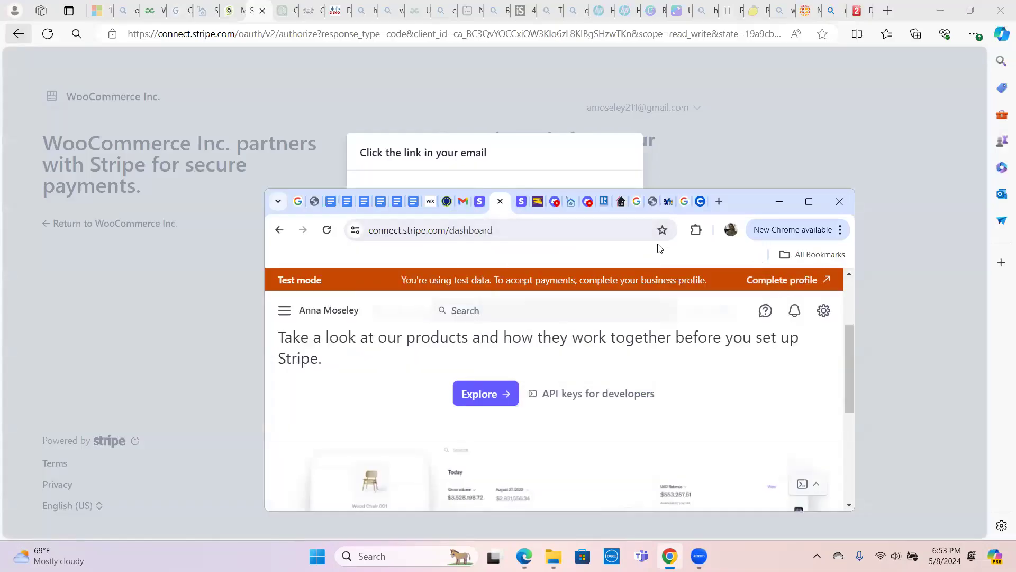
pyautogui.click(349, 312)
pyautogui.scroll(-3, 347, 399)
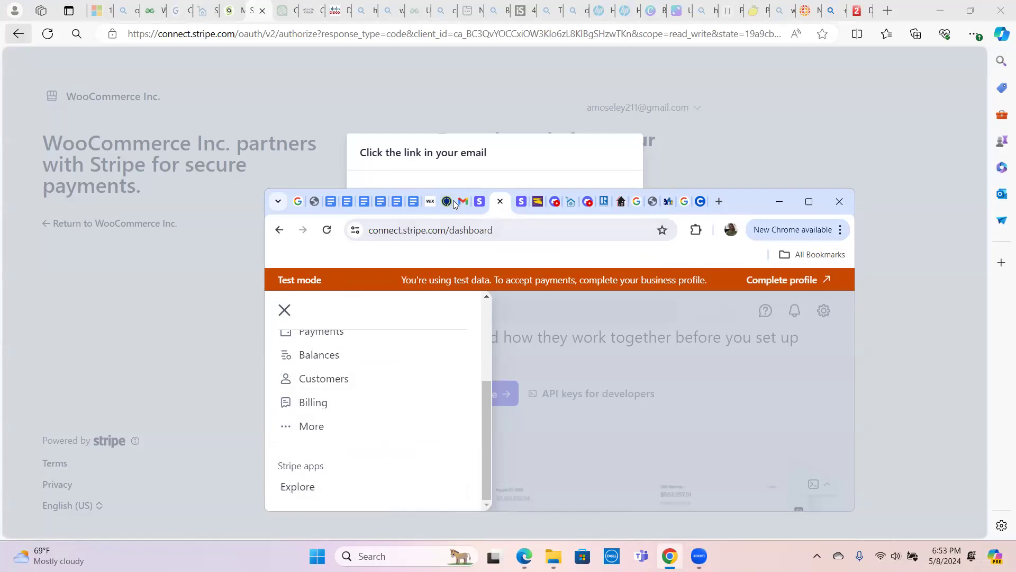
pyautogui.click(500, 202)
pyautogui.click(500, 202)
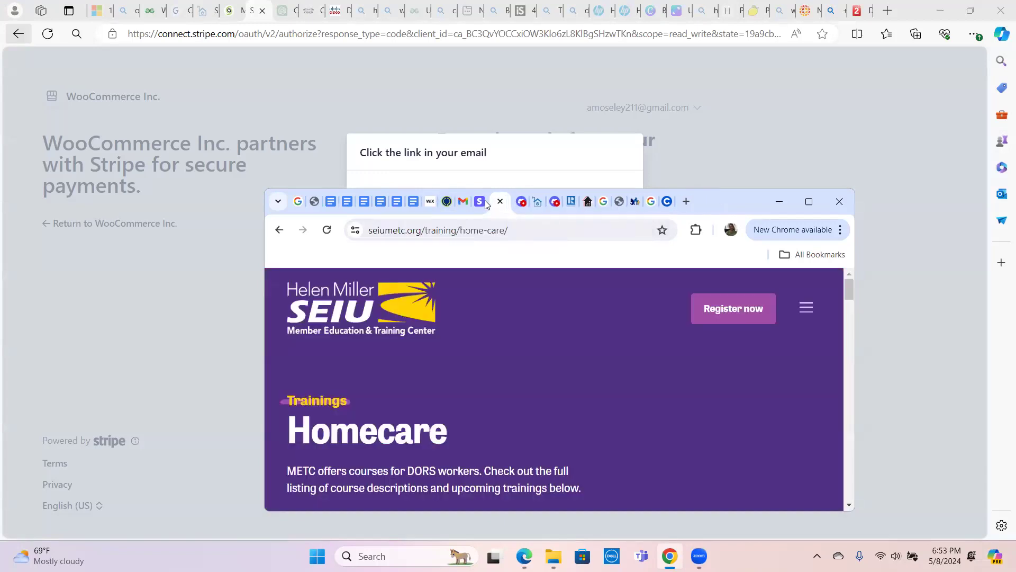
pyautogui.click(499, 202)
pyautogui.click(500, 202)
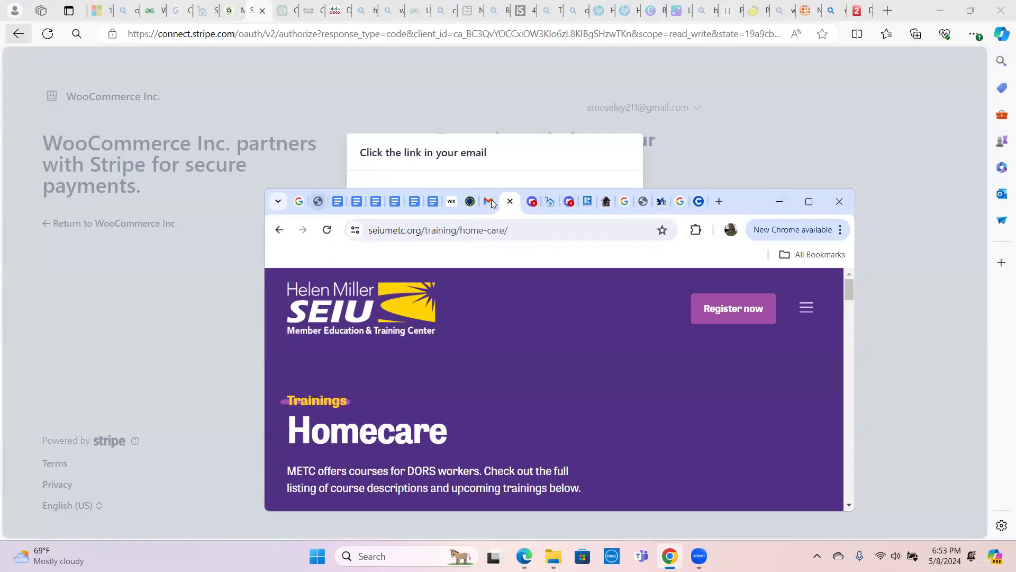
# Minimize Chrome and resend the verification link from the Stripe Connect dialog
pyautogui.click(489, 202)
pyautogui.click(779, 201)
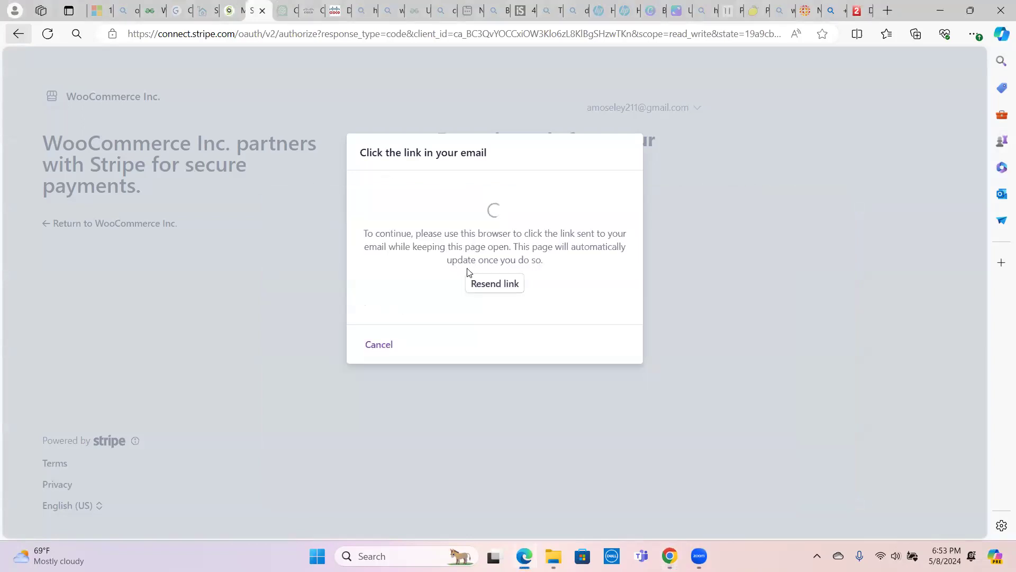
pyautogui.click(491, 285)
# Open the newest Stripe verification email in Gmail and follow its Verify me link
pyautogui.click(667, 554)
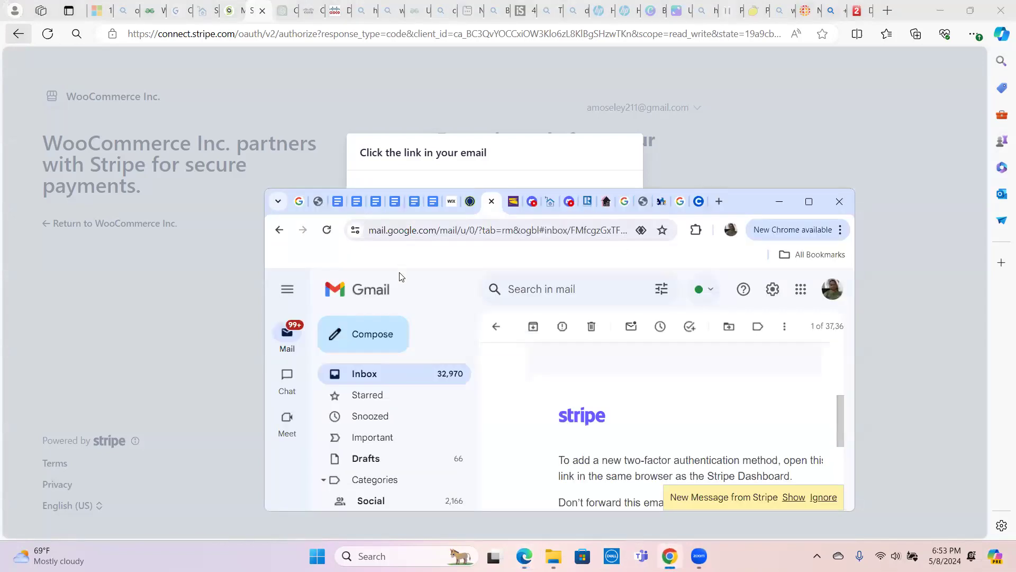
pyautogui.click(366, 375)
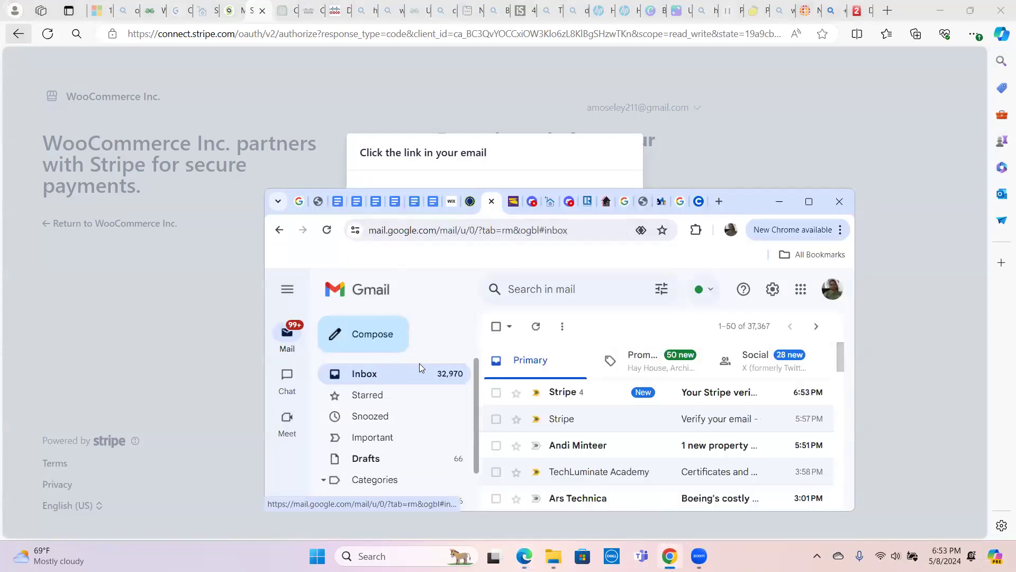
pyautogui.click(580, 394)
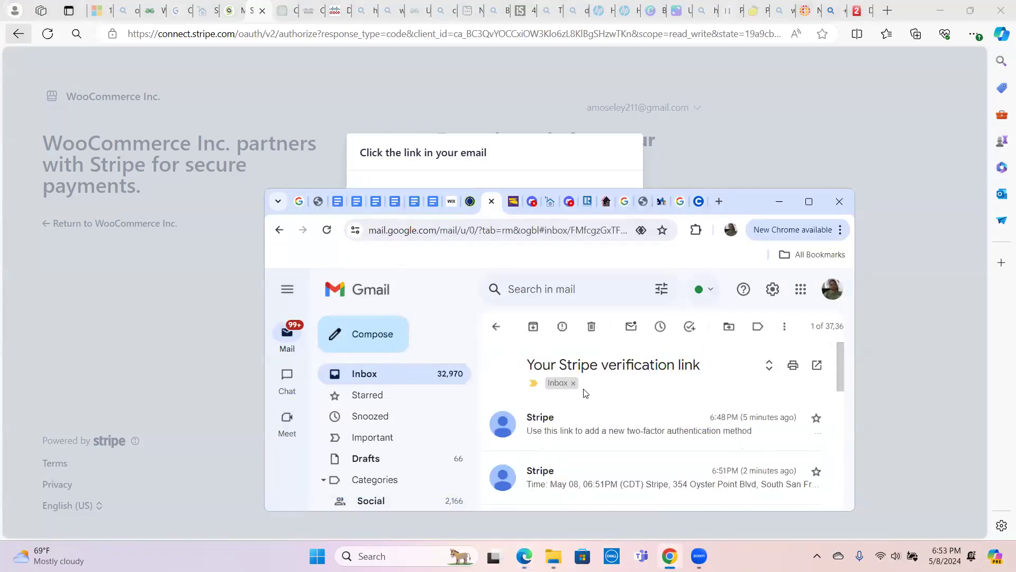
pyautogui.click(669, 416)
pyautogui.scroll(-4, 669, 408)
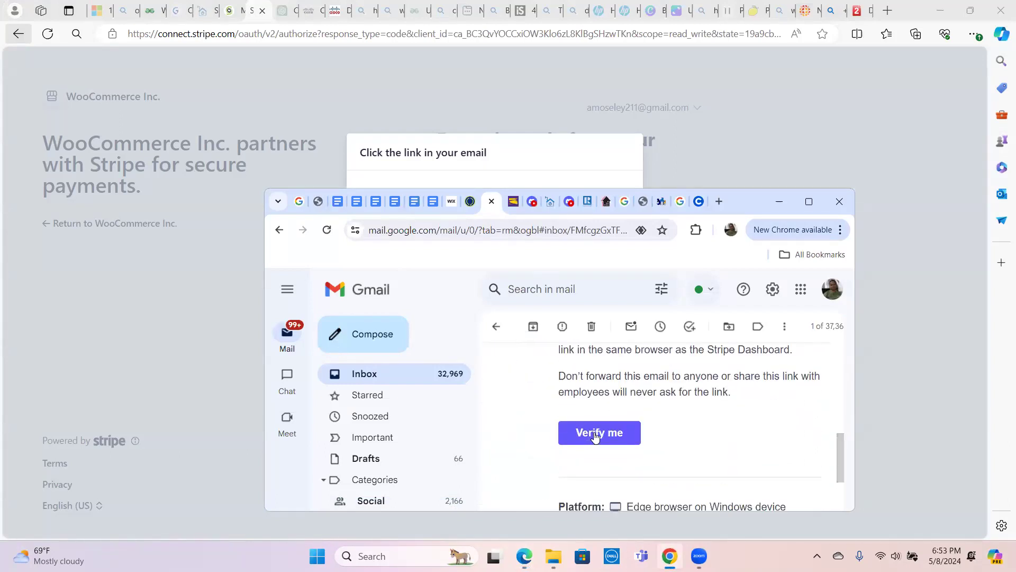
pyautogui.click(591, 431)
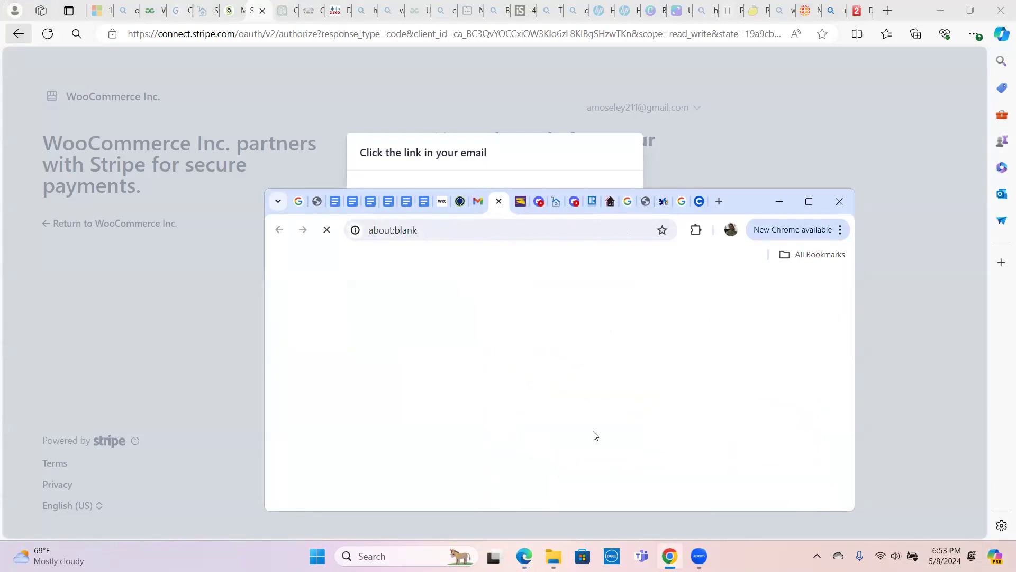
# After the connection error, restore Chrome and return to the Gmail inbox
pyautogui.click(809, 202)
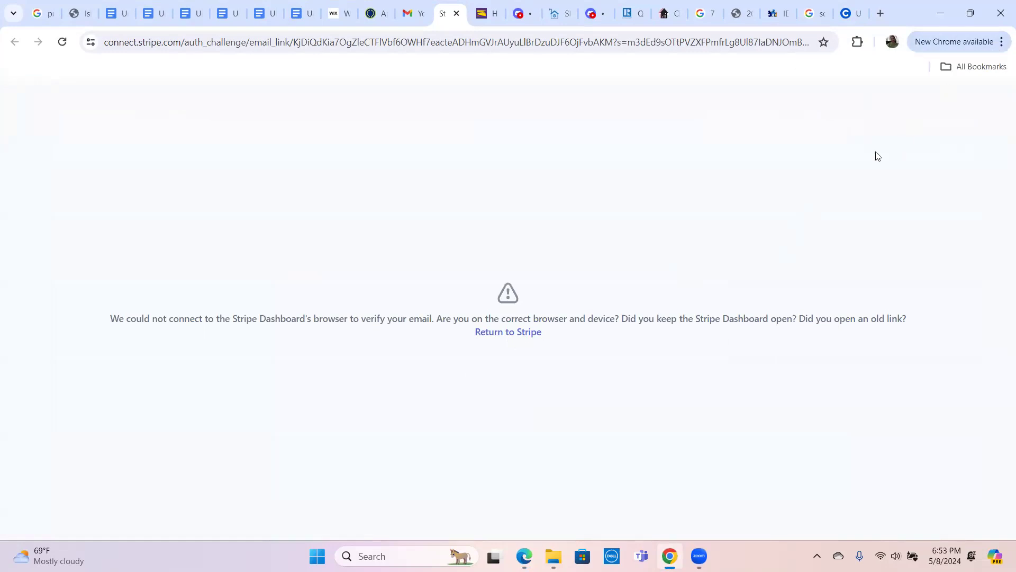
pyautogui.click(970, 13)
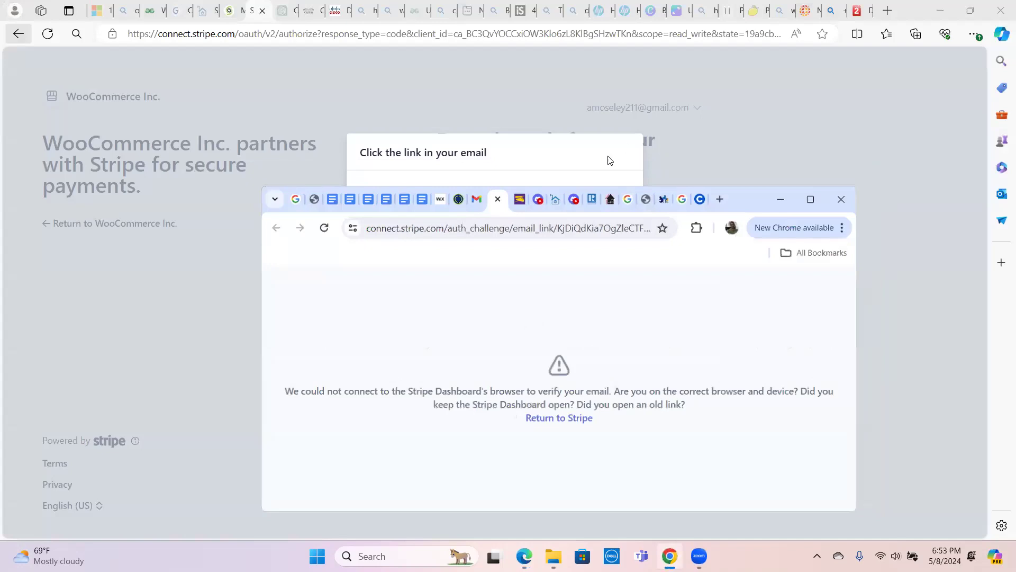
pyautogui.click(479, 203)
pyautogui.click(381, 375)
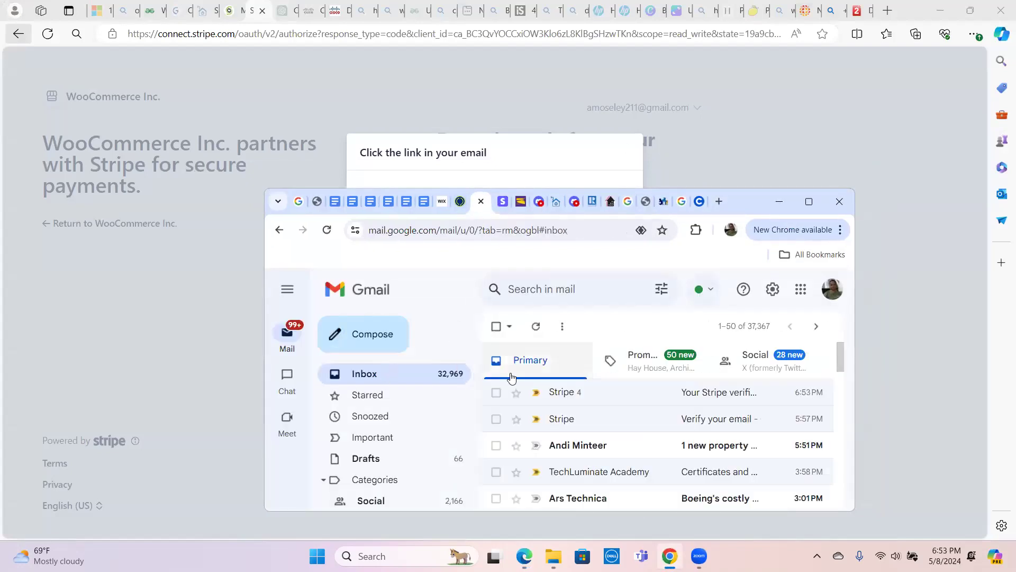
# Maximize Gmail and open the Your Stripe verification link thread, scrolling through its four messages
pyautogui.click(807, 201)
pyautogui.click(313, 208)
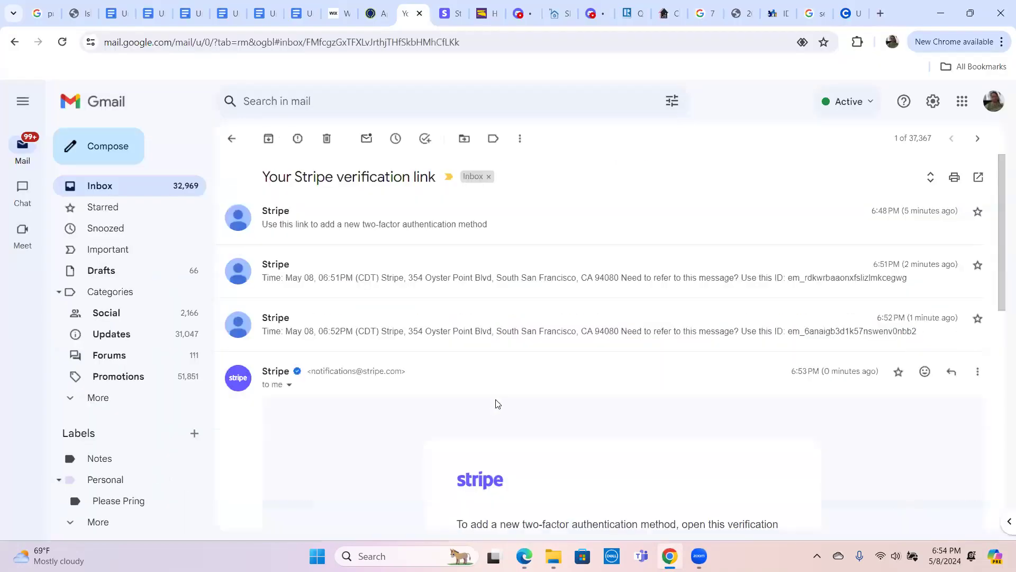
pyautogui.scroll(-5, 697, 438)
pyautogui.scroll(-3, 697, 438)
pyautogui.scroll(4, 697, 436)
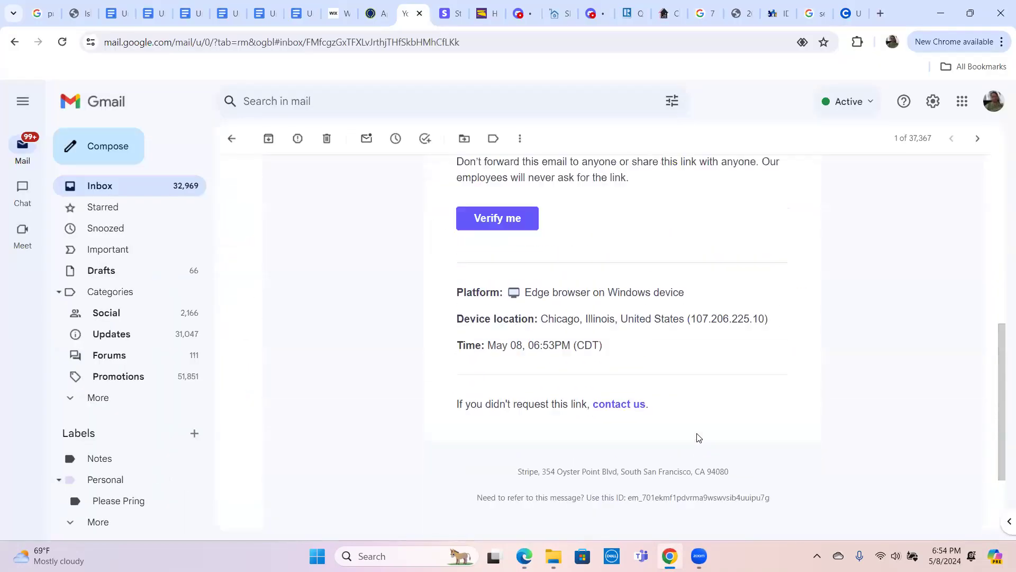
pyautogui.scroll(5, 697, 435)
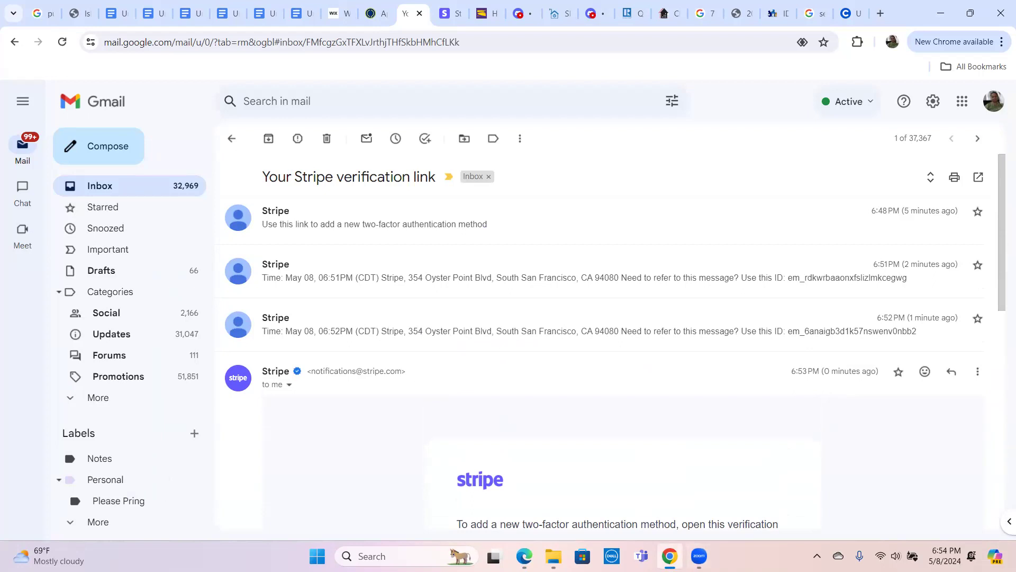
pyautogui.moveTo(669, 556)
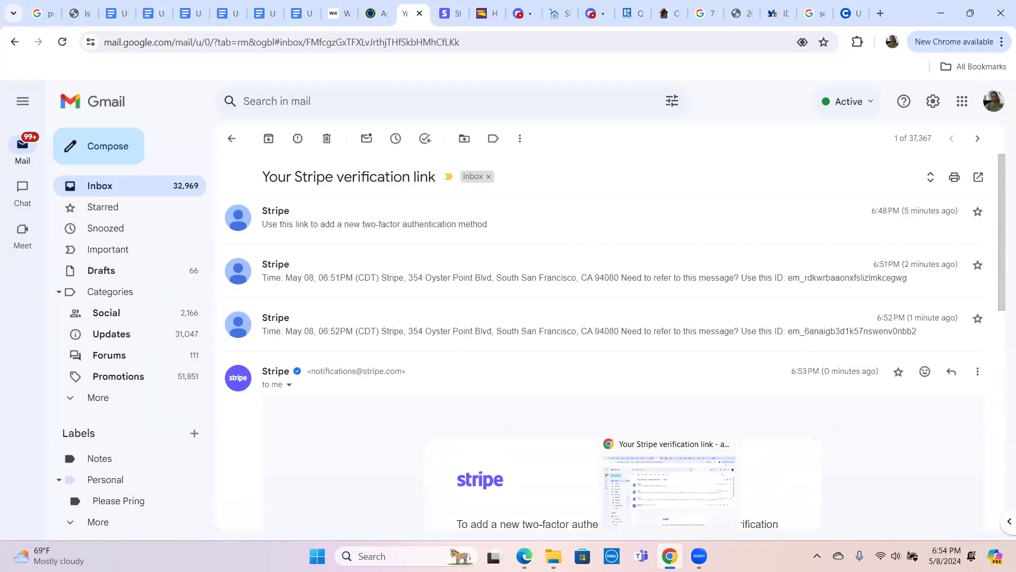
# From Chrome's menu, clear browsing data for the Last hour, then close the Settings tab
pyautogui.click(1001, 42)
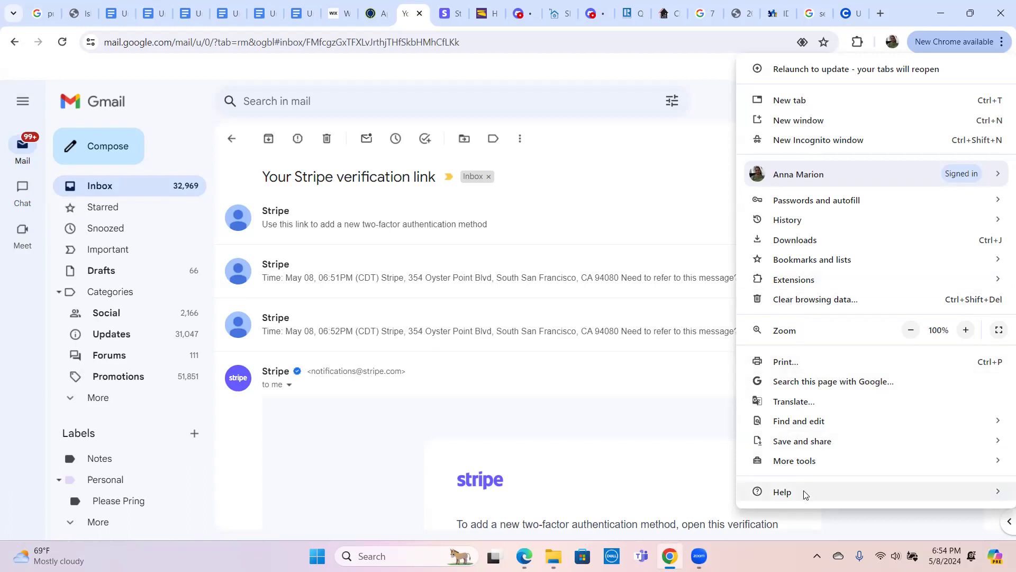
pyautogui.moveTo(803, 490)
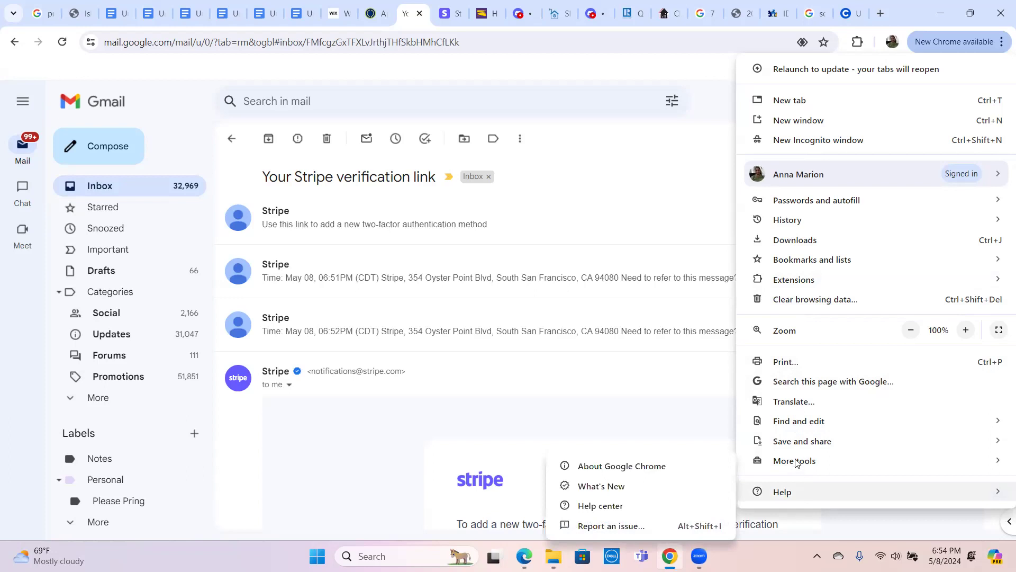
pyautogui.moveTo(797, 462)
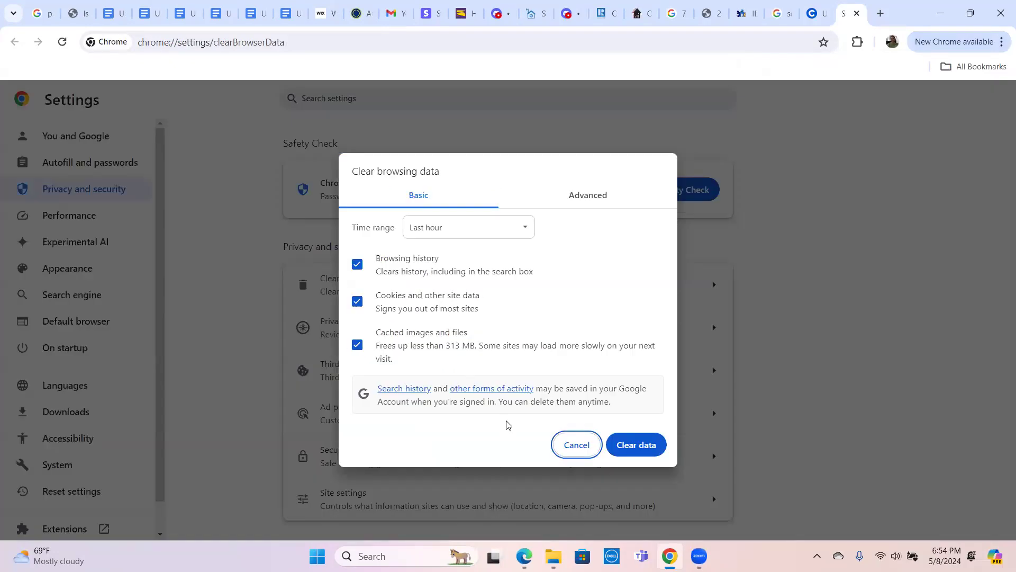
pyautogui.click(632, 447)
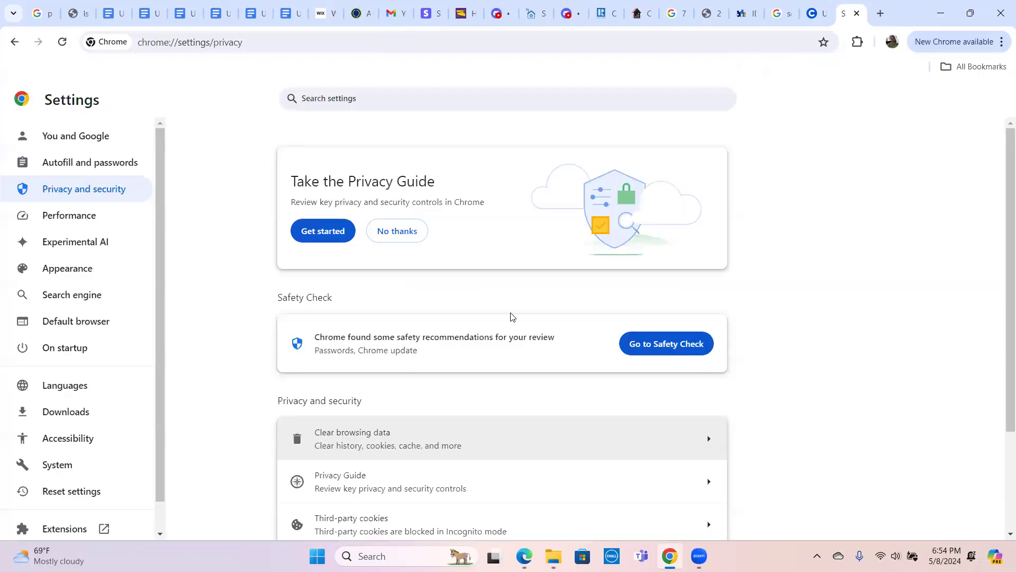
pyautogui.click(857, 14)
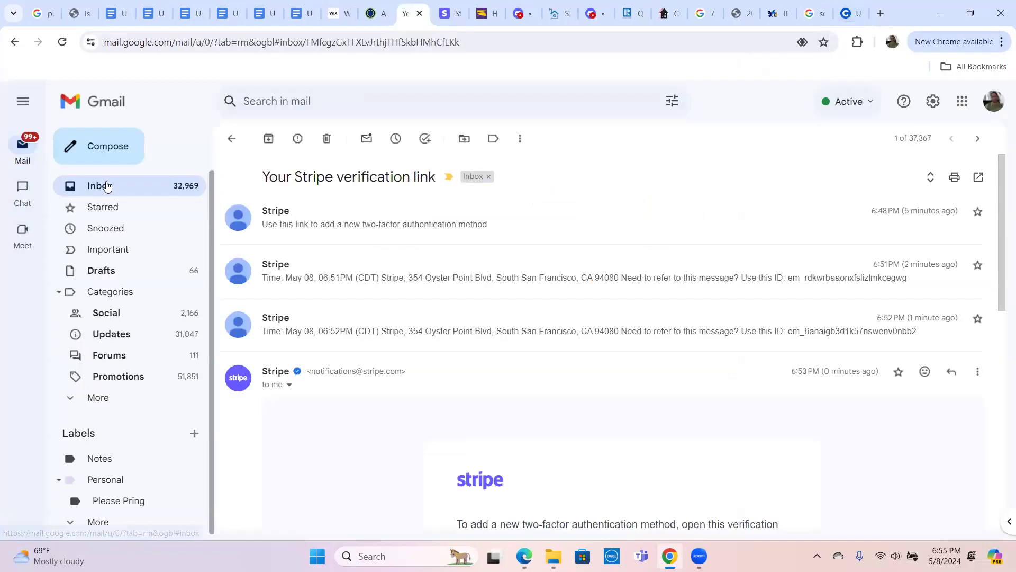
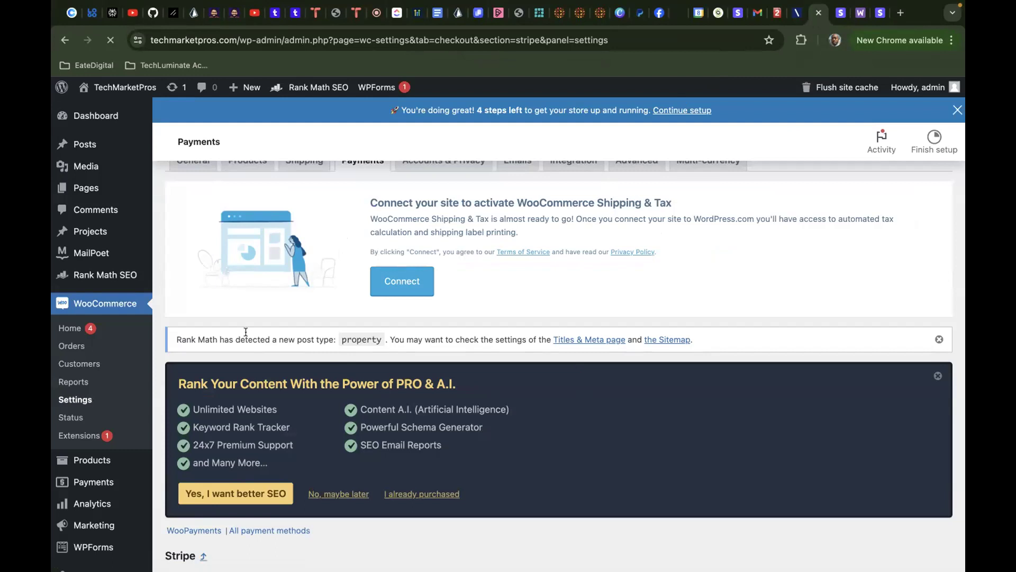
# Go from the Products list to Media > Instant Images in the admin sidebar
pyautogui.moveTo(109, 458)
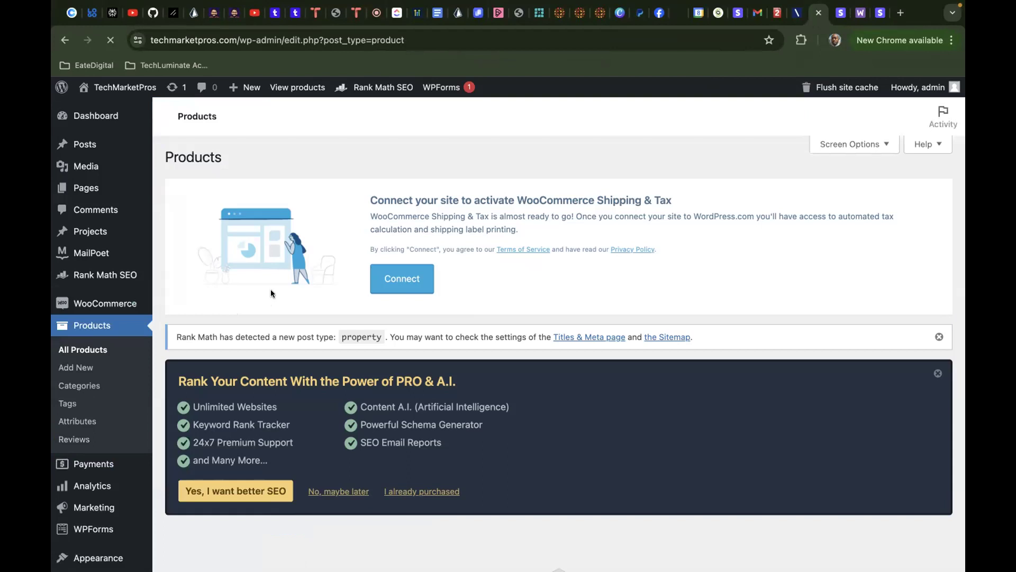
pyautogui.scroll(-1, 271, 293)
pyautogui.scroll(-1, 271, 292)
pyautogui.scroll(1, 271, 293)
pyautogui.moveTo(121, 242)
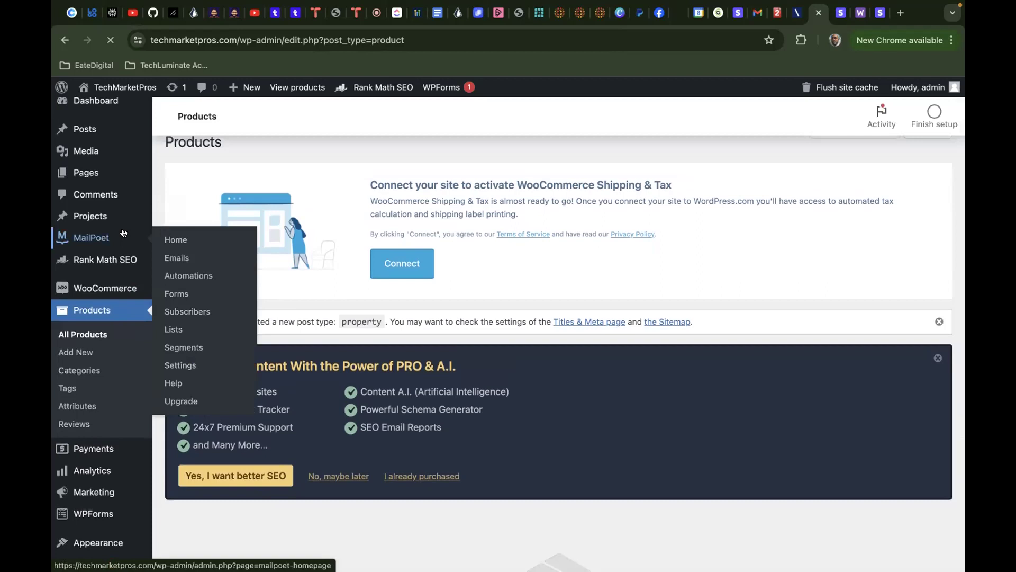
pyautogui.moveTo(118, 153)
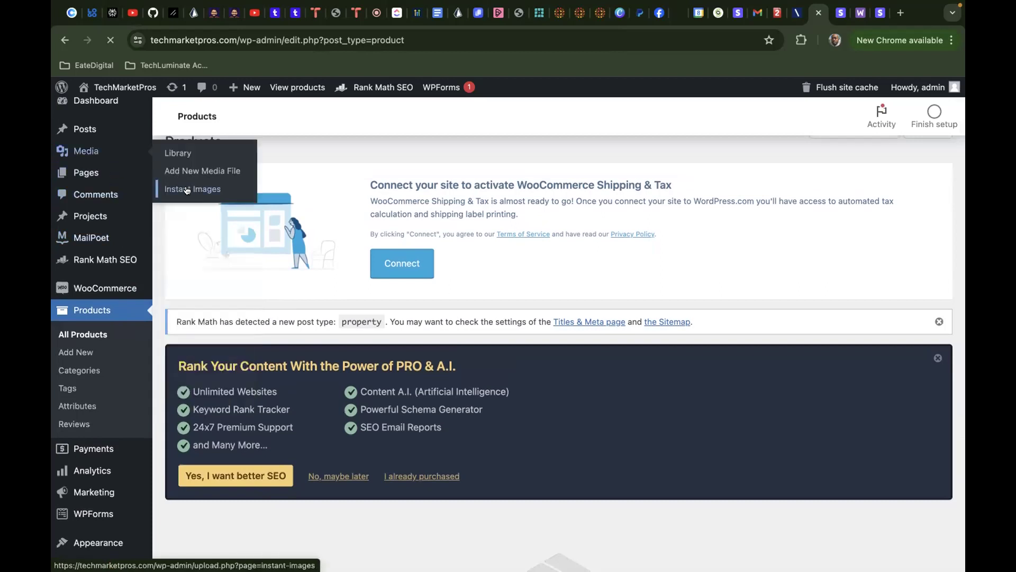
pyautogui.click(235, 186)
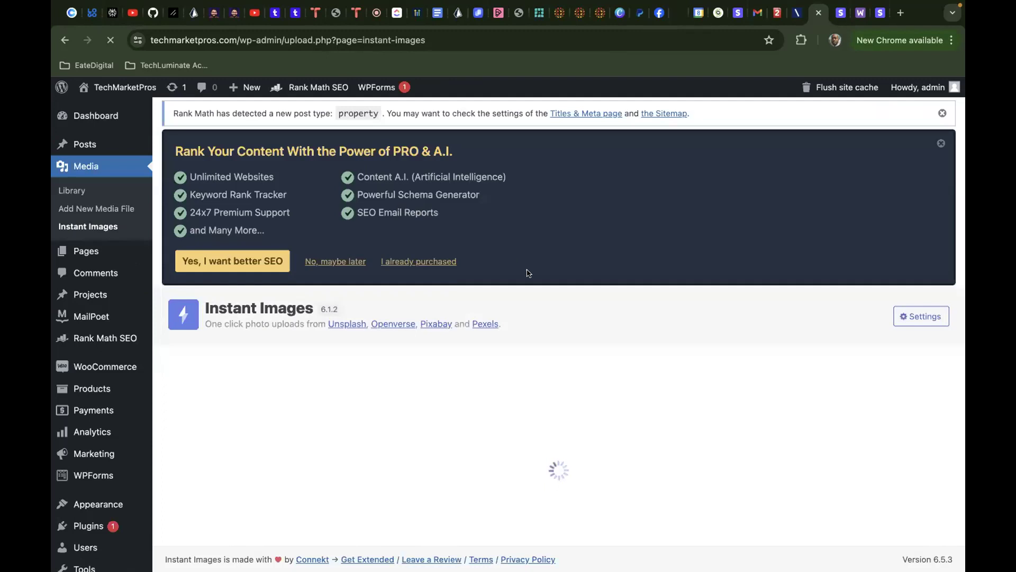
# Search Unsplash for 'red hats', then refine the search to 'red baseball caps'
pyautogui.scroll(-3, 766, 395)
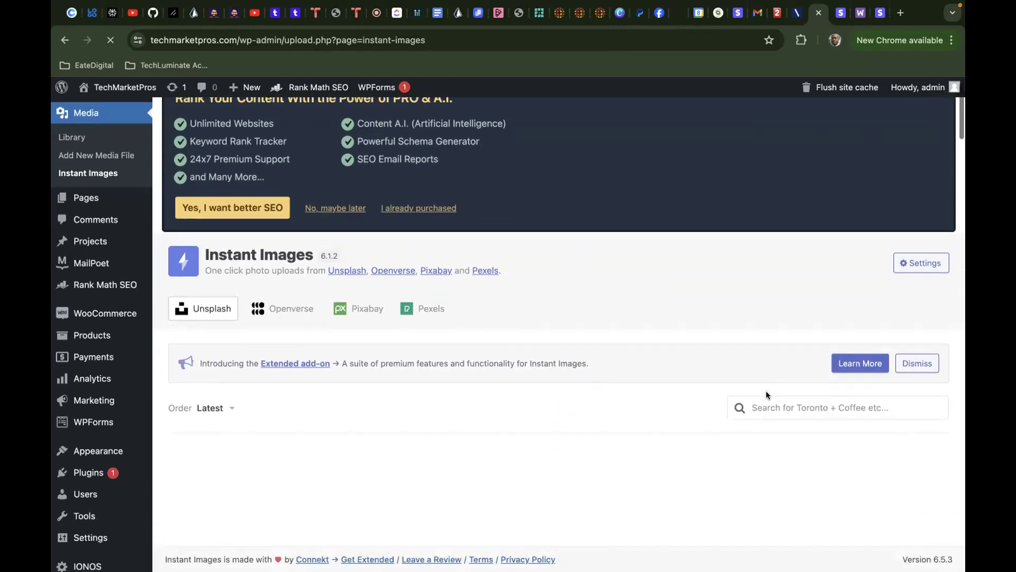
pyautogui.click(766, 385)
pyautogui.write('red hats')
pyautogui.press('Return')
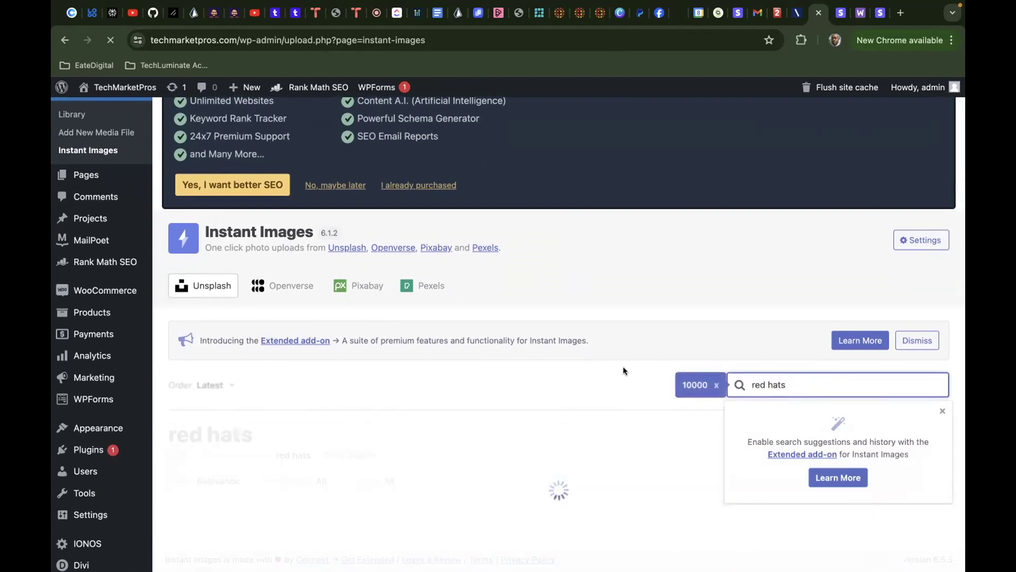
pyautogui.scroll(-5, 623, 370)
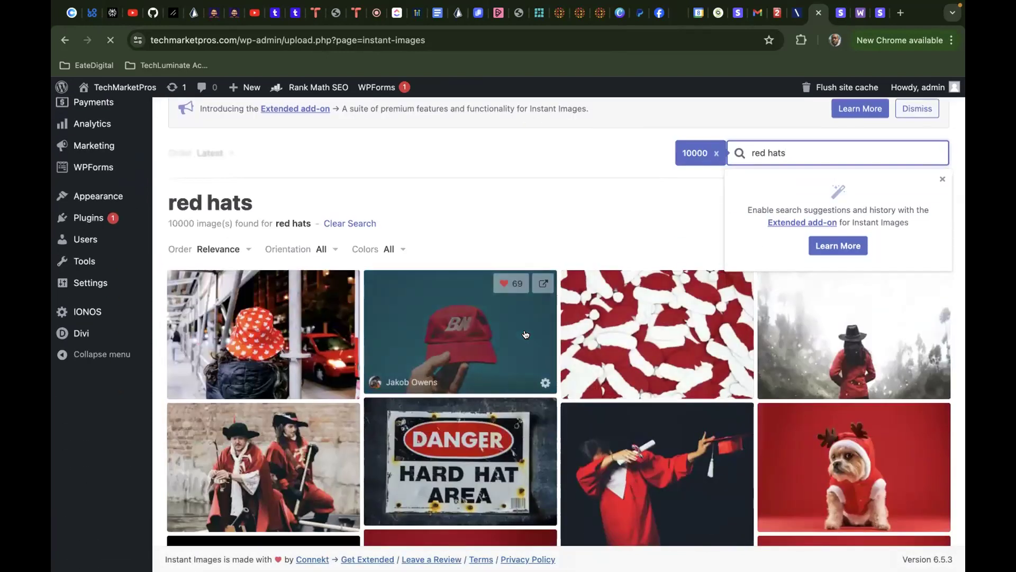
pyautogui.scroll(-5, 502, 334)
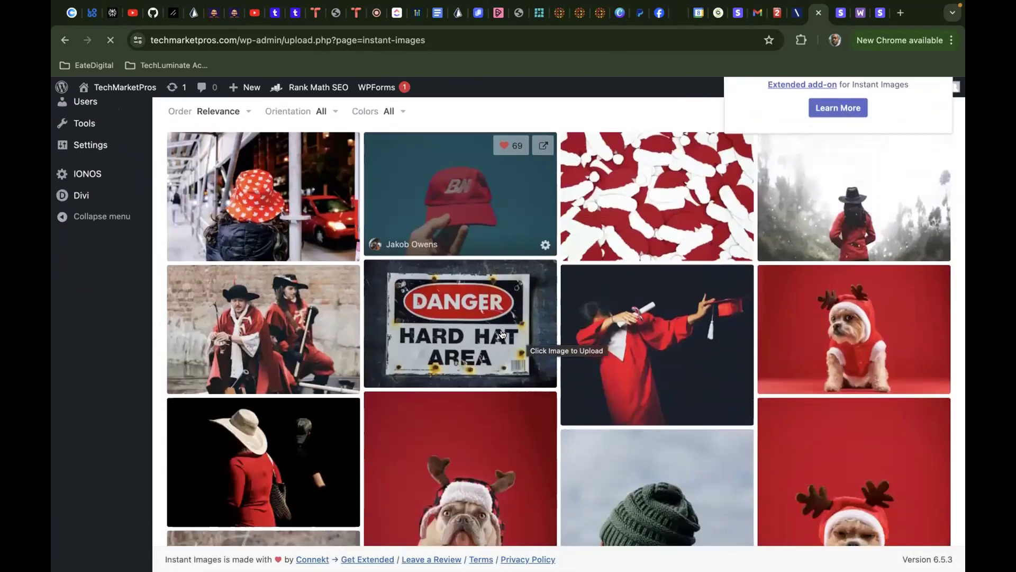
pyautogui.scroll(4, 661, 217)
pyautogui.scroll(3, 661, 218)
pyautogui.press('BackSpace')
pyautogui.press('BackSpace')
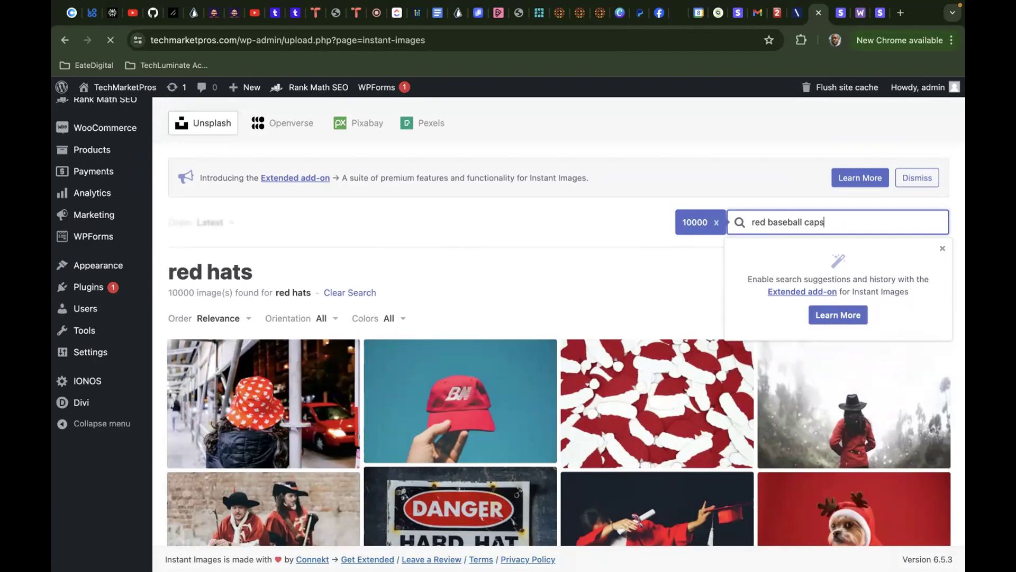
pyautogui.press('Return')
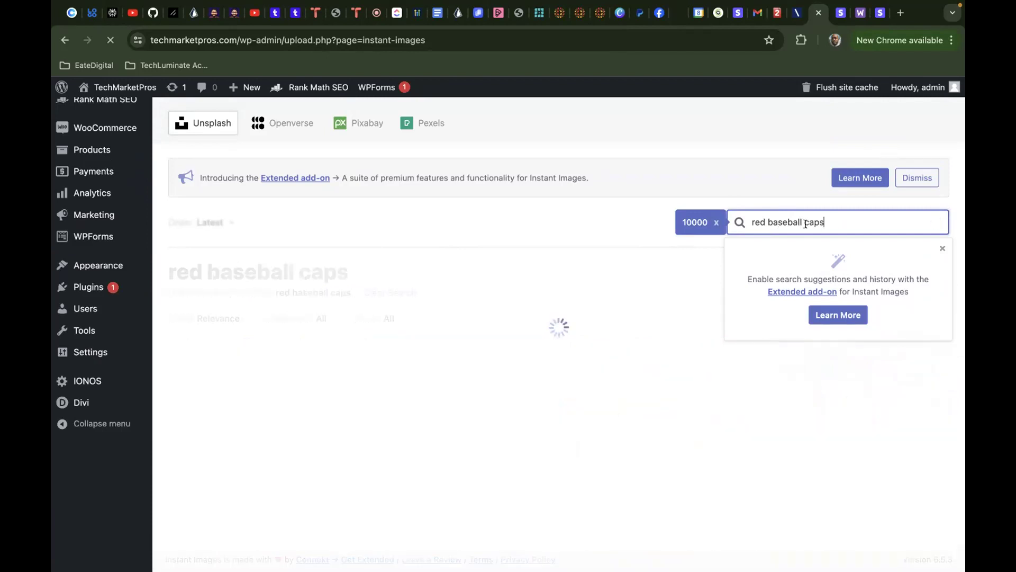
pyautogui.moveTo(832, 224); pyautogui.dragTo(742, 226)
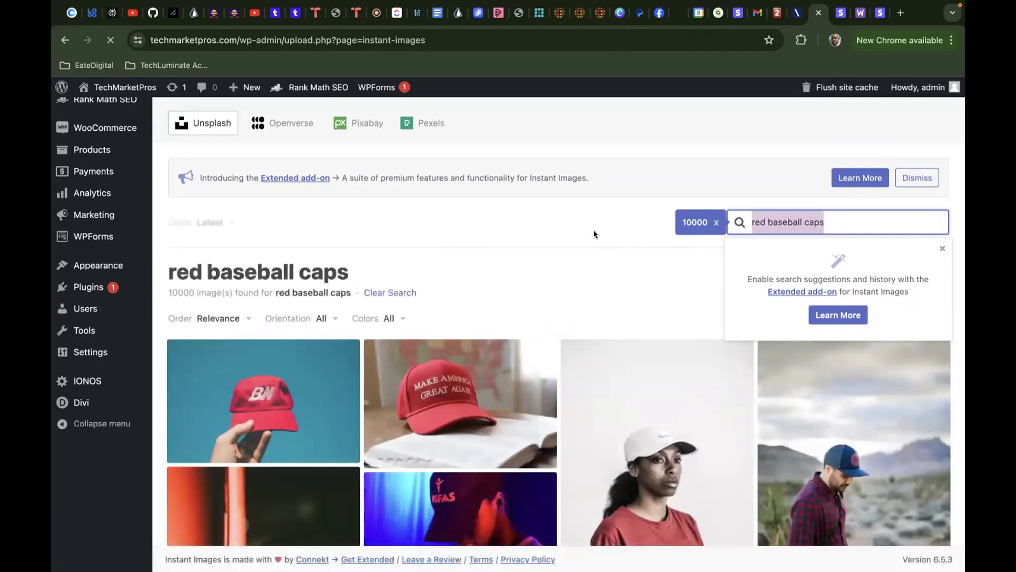
pyautogui.scroll(-3, 528, 231)
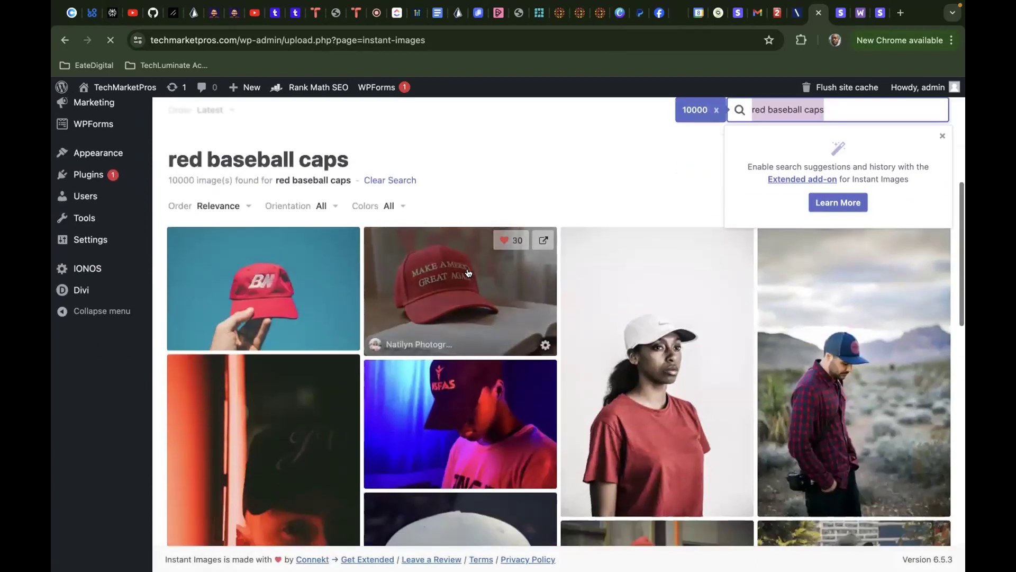
pyautogui.scroll(-1, 515, 279)
pyautogui.scroll(-1, 590, 241)
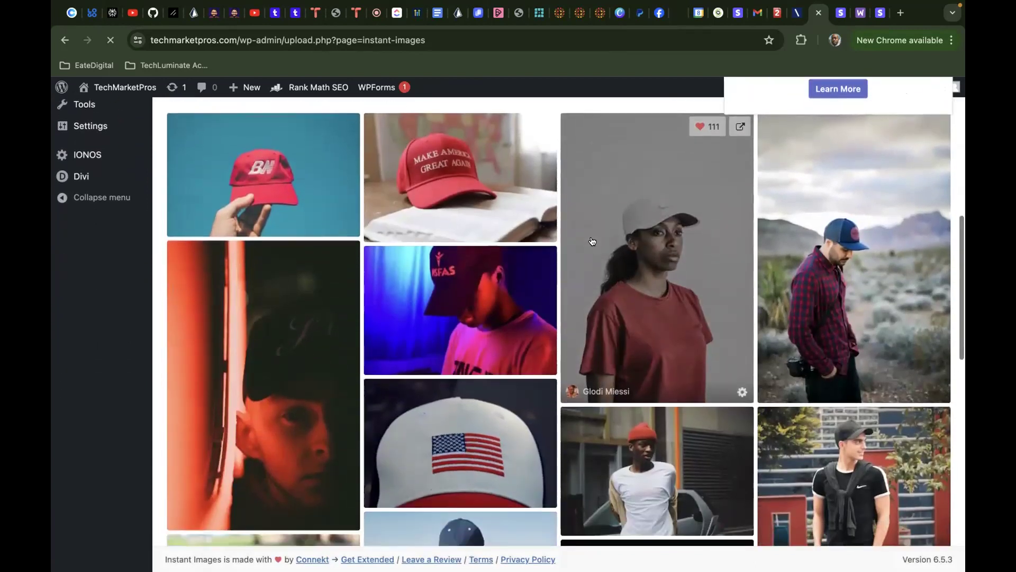
pyautogui.scroll(-1, 560, 275)
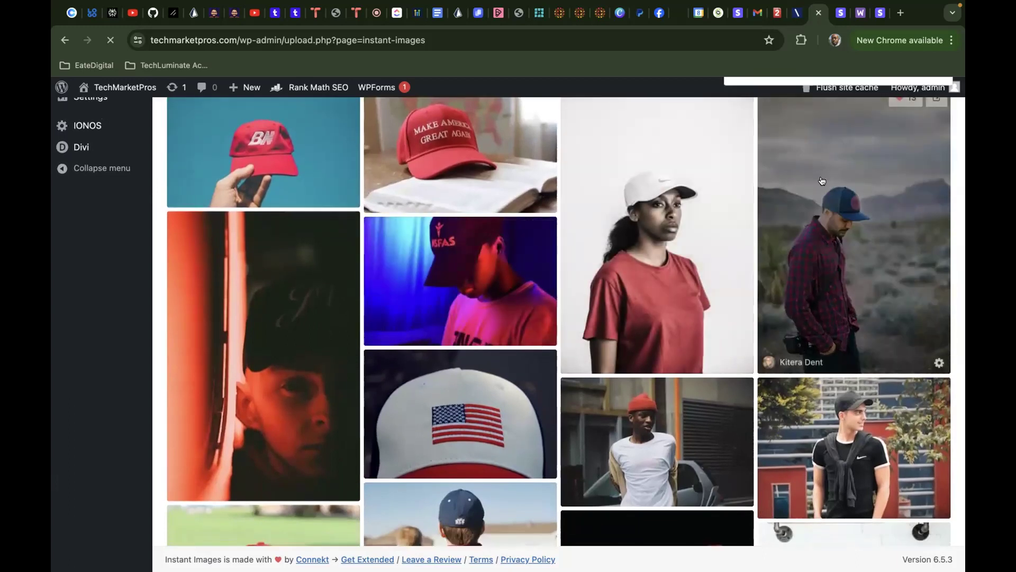
# Import the plaid-shirt, American-flag cap, dark-cap and brick-wall cap photos
pyautogui.click(823, 180)
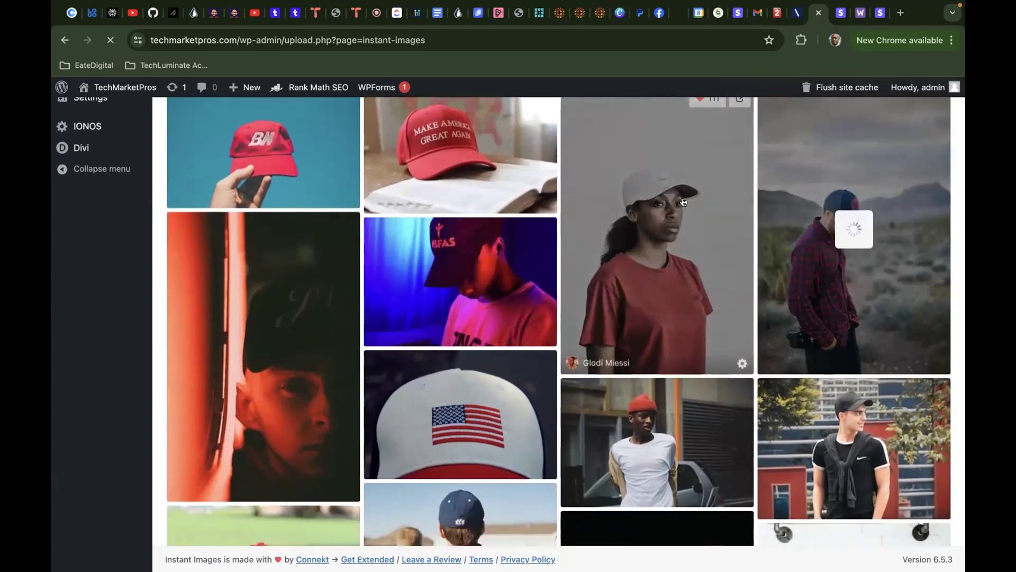
pyautogui.click(482, 391)
pyautogui.scroll(-5, 483, 390)
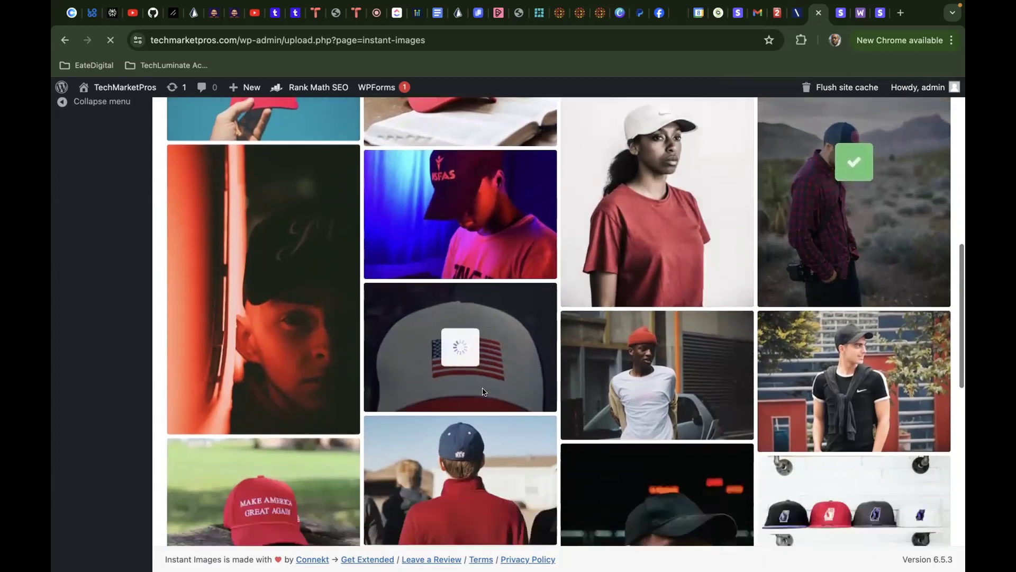
pyautogui.scroll(-3, 476, 397)
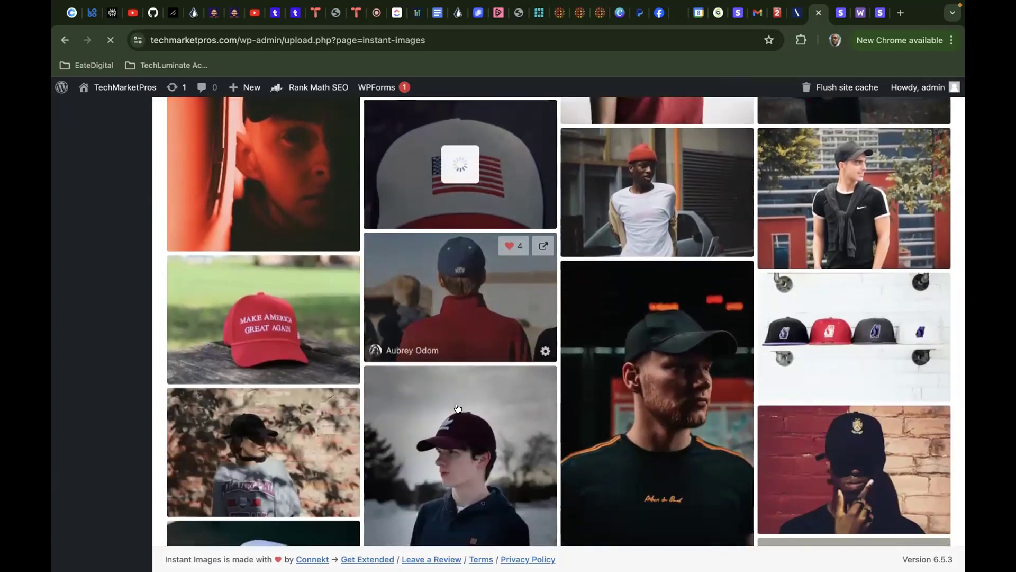
pyautogui.scroll(-3, 471, 407)
pyautogui.click(651, 325)
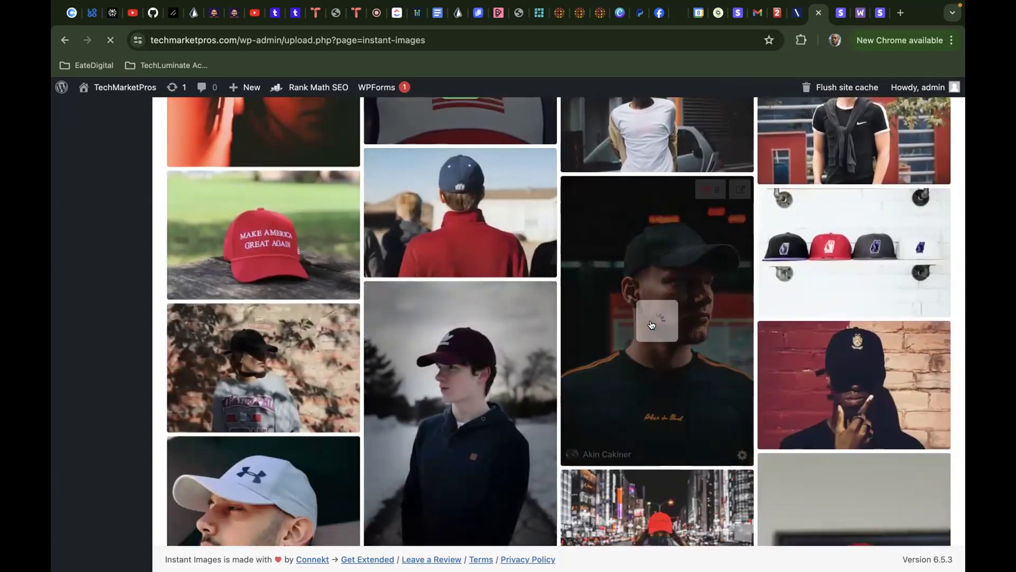
pyautogui.click(853, 382)
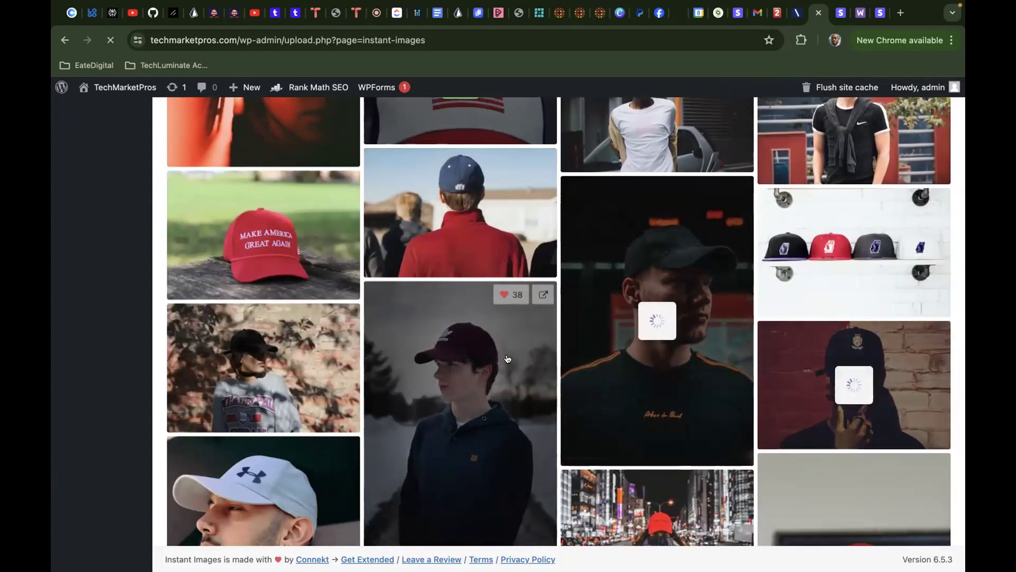
pyautogui.scroll(8, 507, 358)
pyautogui.scroll(3, 507, 358)
pyautogui.scroll(-5, 507, 358)
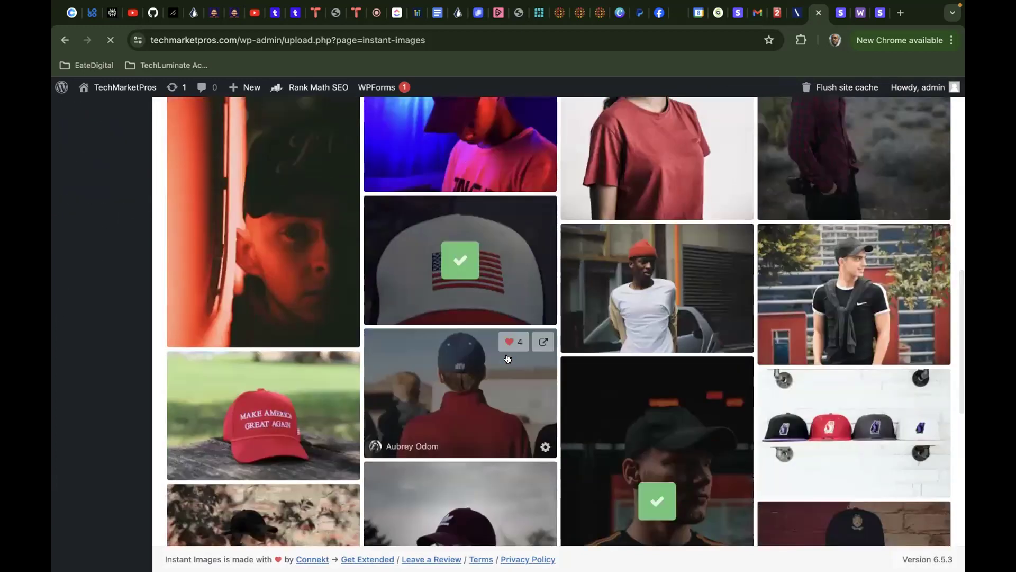
pyautogui.scroll(10, 879, 243)
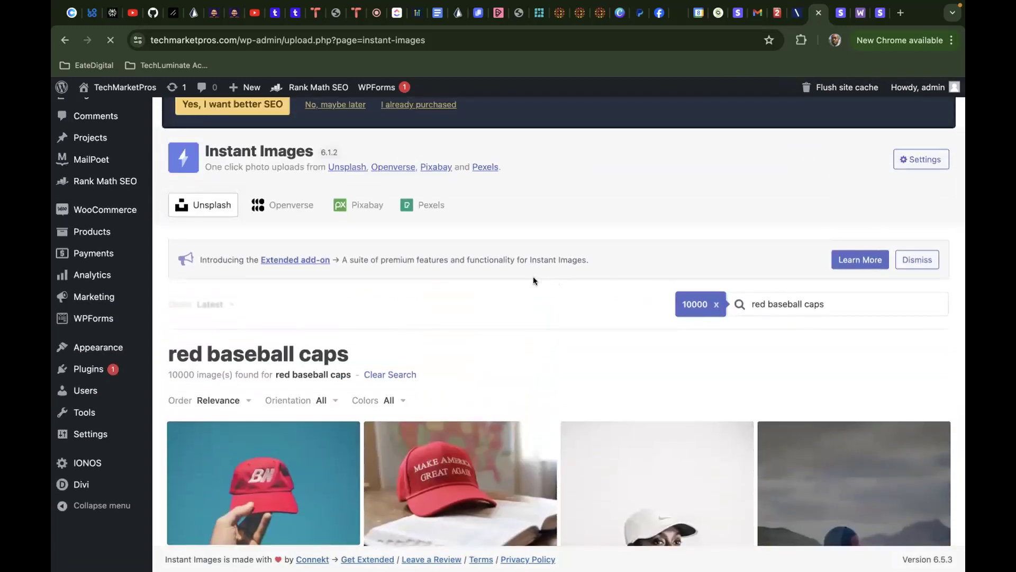
pyautogui.scroll(-5, 734, 375)
pyautogui.scroll(4, 735, 375)
pyautogui.scroll(-15, 670, 363)
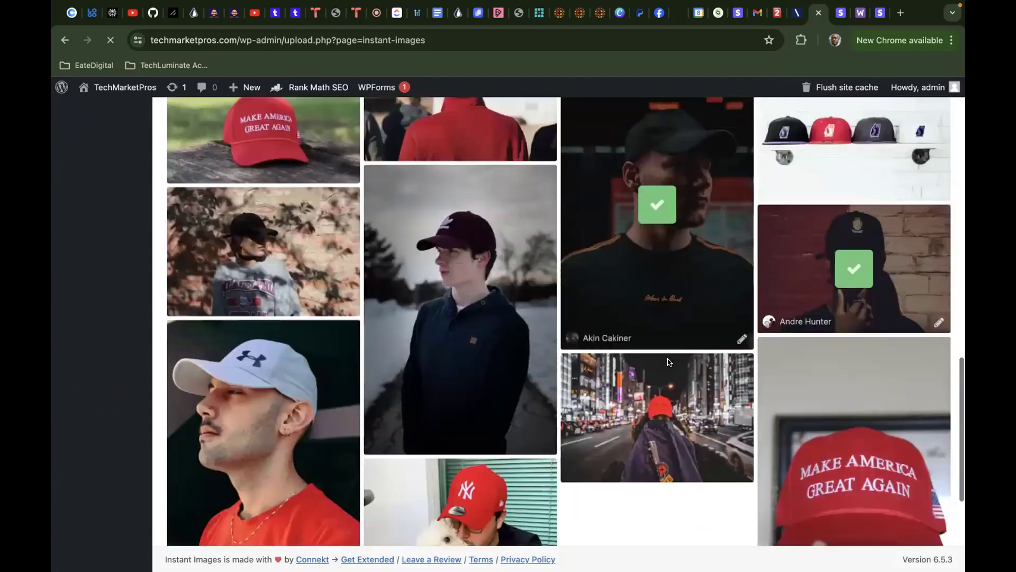
pyautogui.scroll(4, 668, 357)
pyautogui.scroll(12, 670, 362)
pyautogui.scroll(5, 787, 249)
pyautogui.moveTo(829, 278); pyautogui.dragTo(712, 282)
# Search Instant Images for 't-shirts'
pyautogui.write('shi')
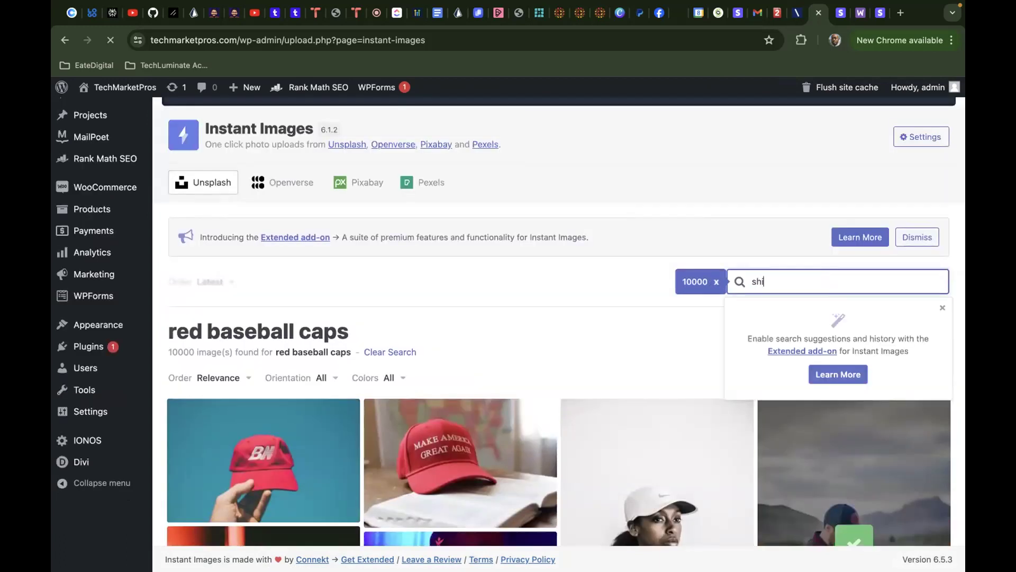
pyautogui.press('BackSpace')
pyautogui.press('BackSpace')
pyautogui.write('t-shirts')
pyautogui.press('Return')
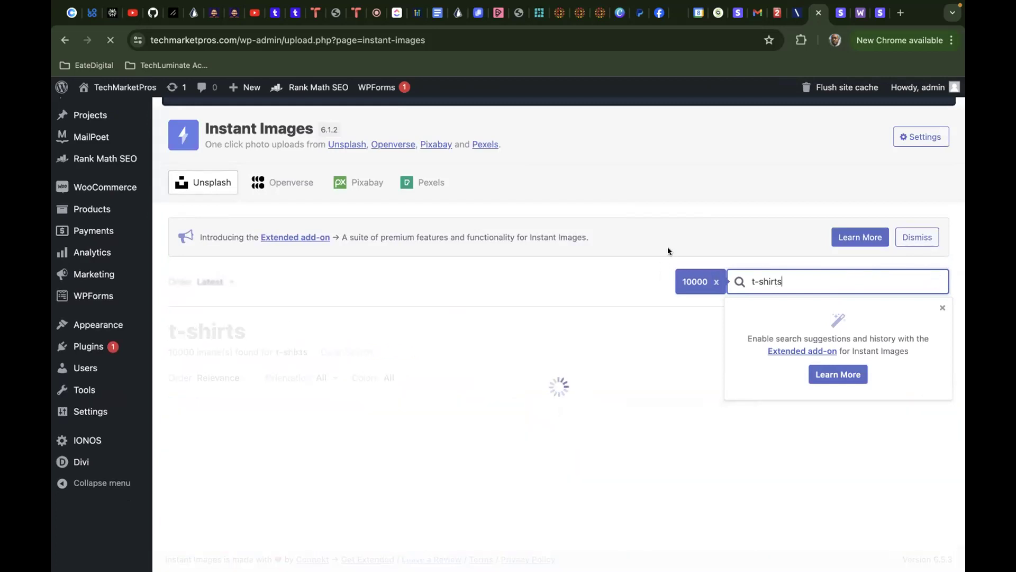
pyautogui.click(941, 307)
pyautogui.scroll(-3, 493, 401)
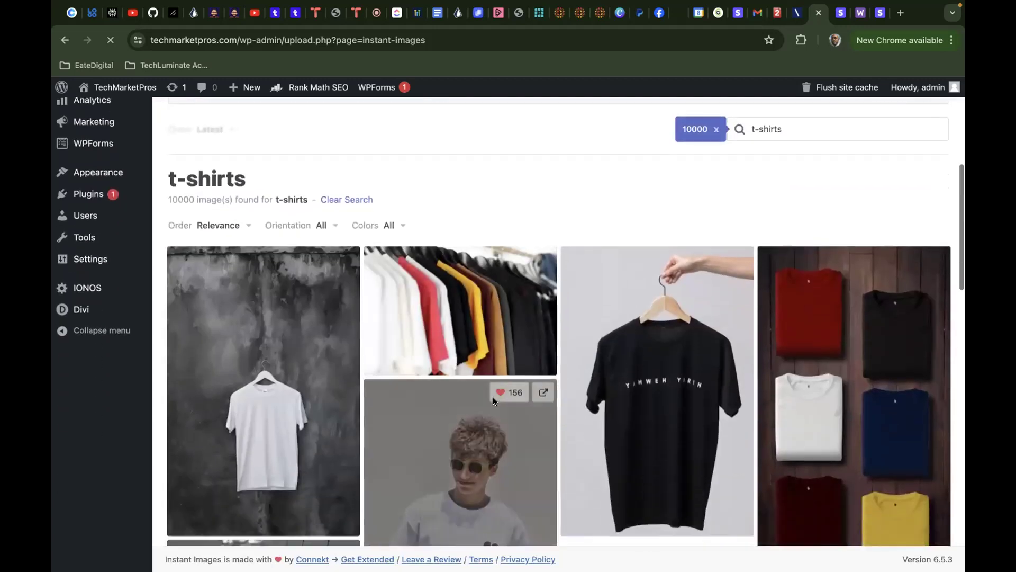
pyautogui.scroll(-2, 497, 402)
# Import the black hanger tee, sunglasses boy, black 705 tee, smiling man and tie-dye photos
pyautogui.click(650, 296)
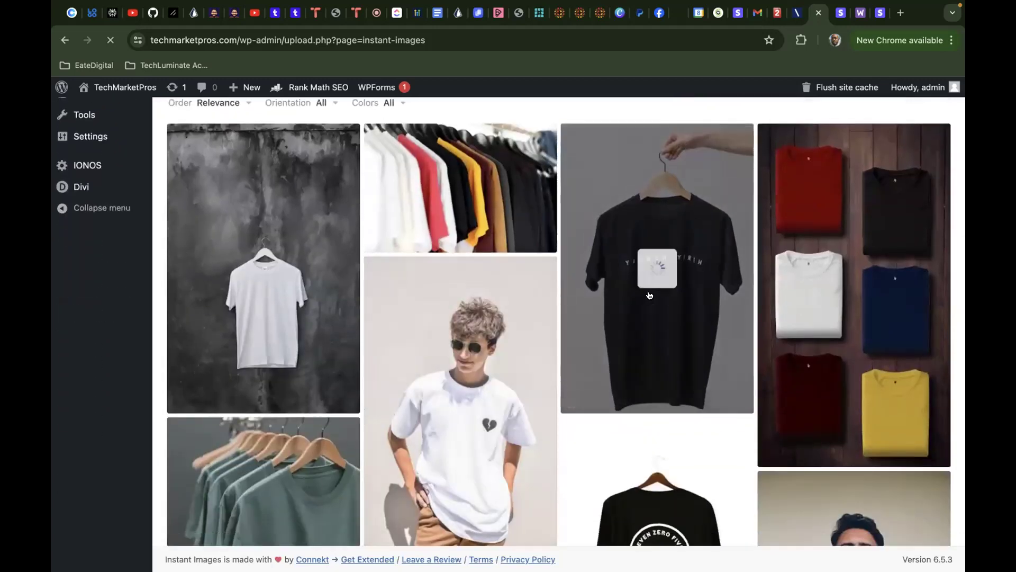
pyautogui.scroll(-4, 650, 296)
pyautogui.click(545, 304)
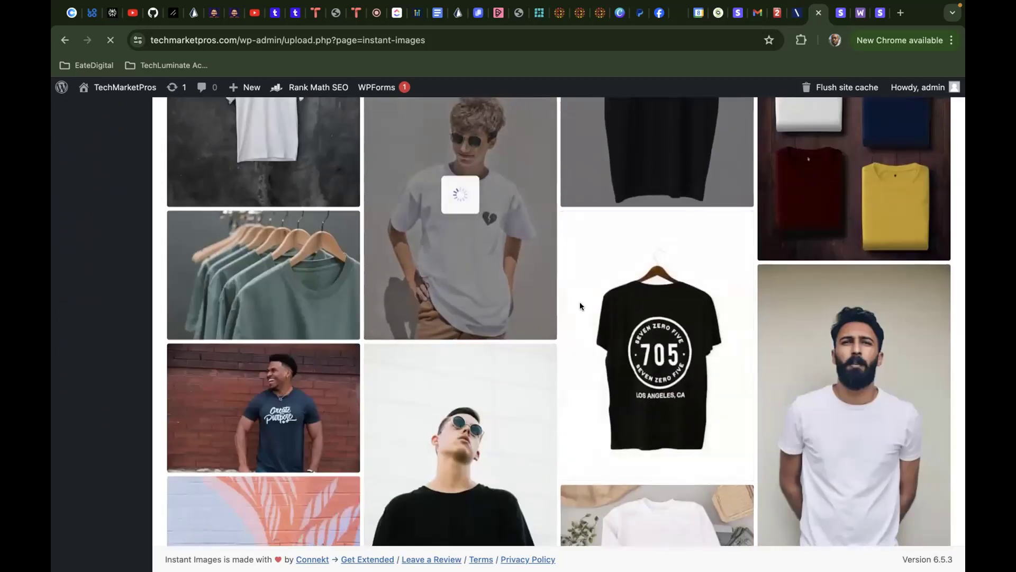
pyautogui.scroll(-2, 580, 306)
pyautogui.click(579, 306)
pyautogui.click(227, 334)
pyautogui.scroll(-3, 415, 370)
pyautogui.click(265, 339)
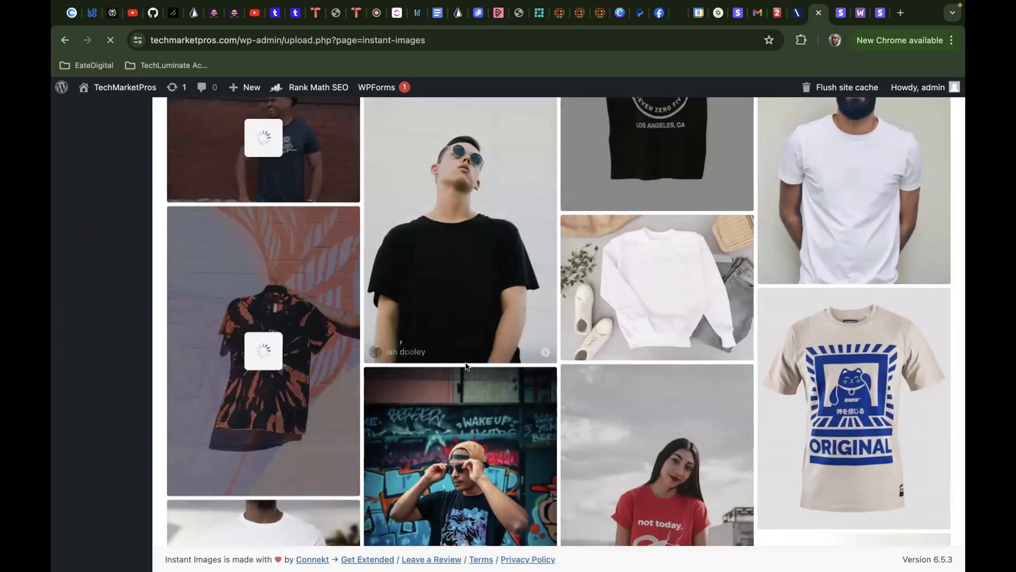
# Import the blue ORIGINAL tee, graffiti WAKE UP, red-shirt girl and blue-shirt photos
pyautogui.scroll(-2, 466, 365)
pyautogui.click(836, 317)
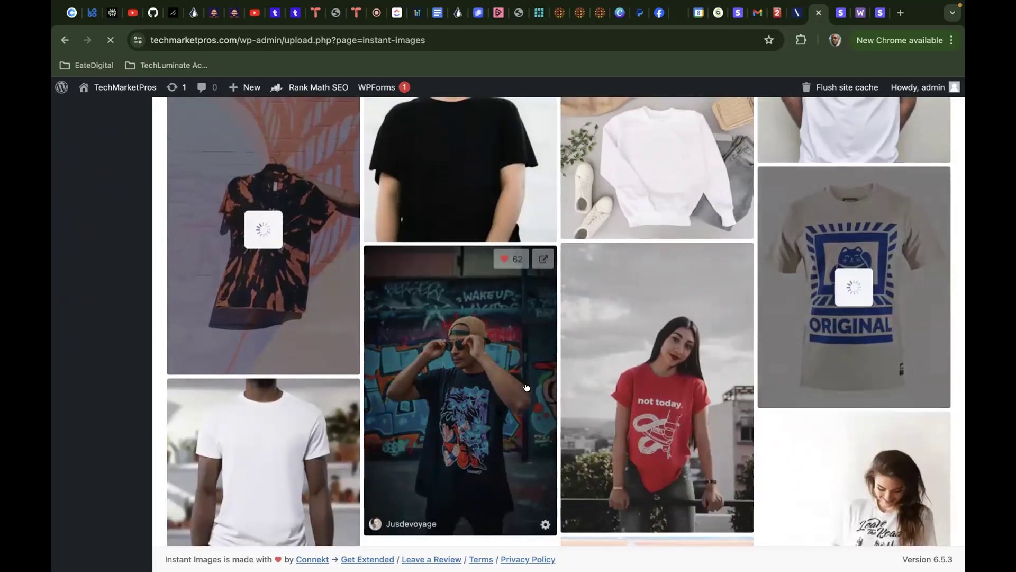
pyautogui.click(527, 387)
pyautogui.click(704, 370)
pyautogui.scroll(-5, 716, 363)
pyautogui.click(716, 363)
pyautogui.scroll(10, 525, 376)
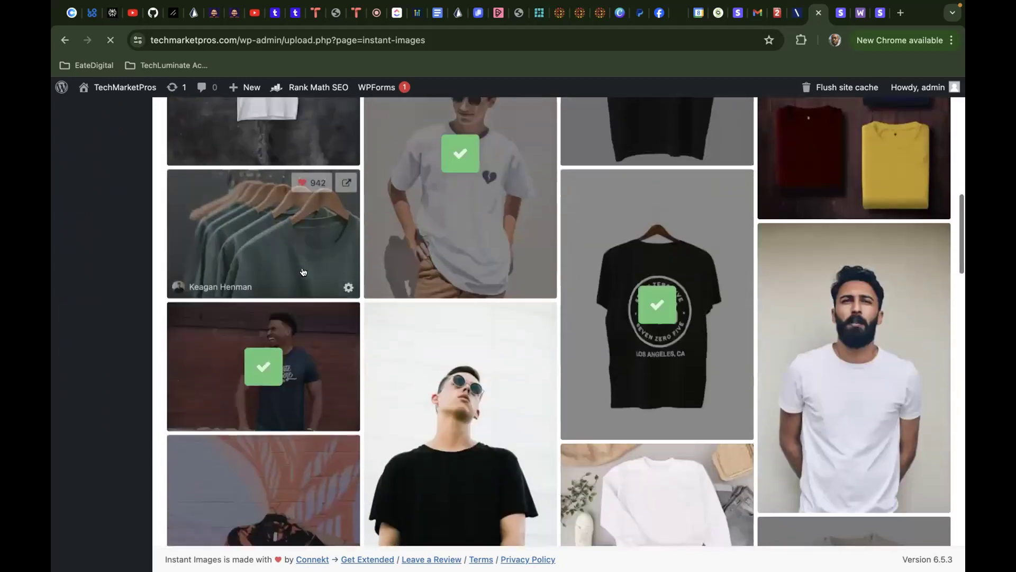
pyautogui.scroll(15, 303, 272)
pyautogui.moveTo(135, 300)
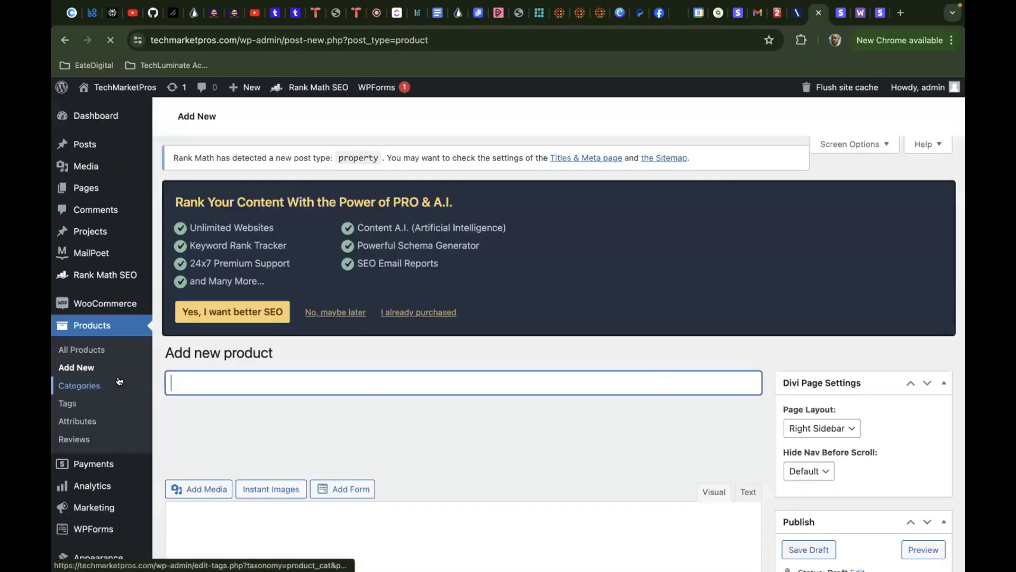
# Go back and start a new product from the All Products list
pyautogui.click(66, 40)
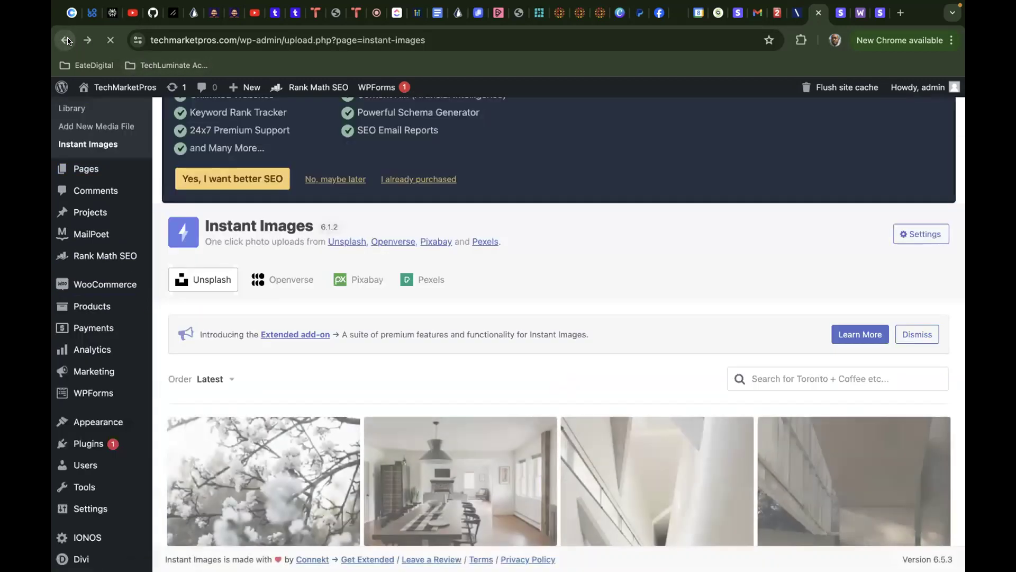
pyautogui.moveTo(124, 379)
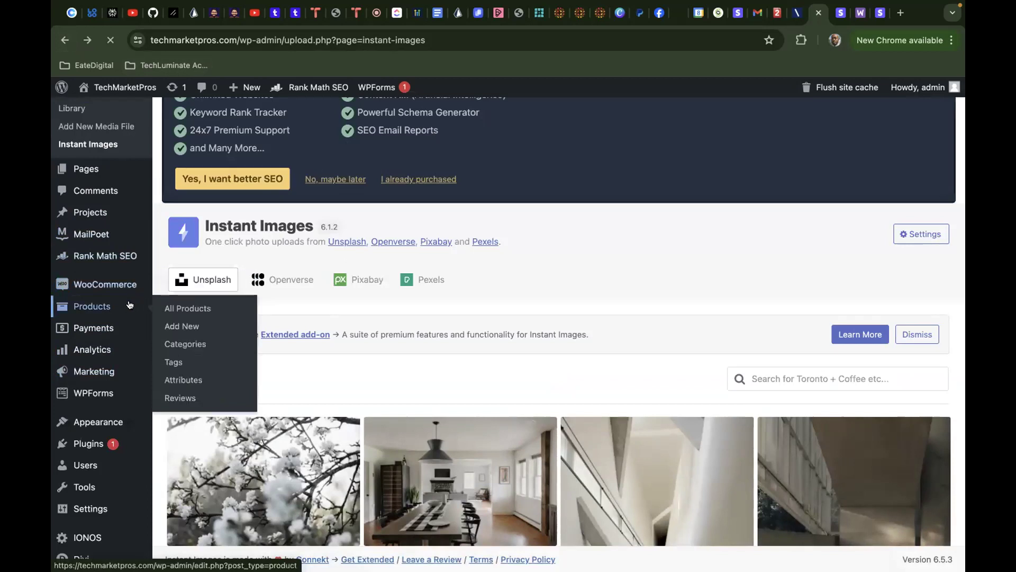
pyautogui.click(180, 307)
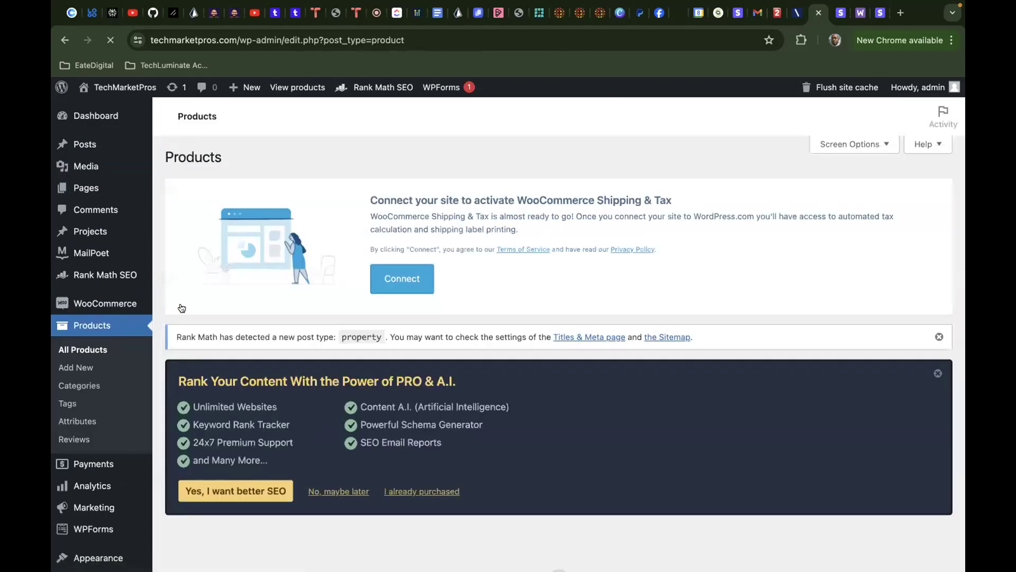
pyautogui.scroll(-5, 232, 307)
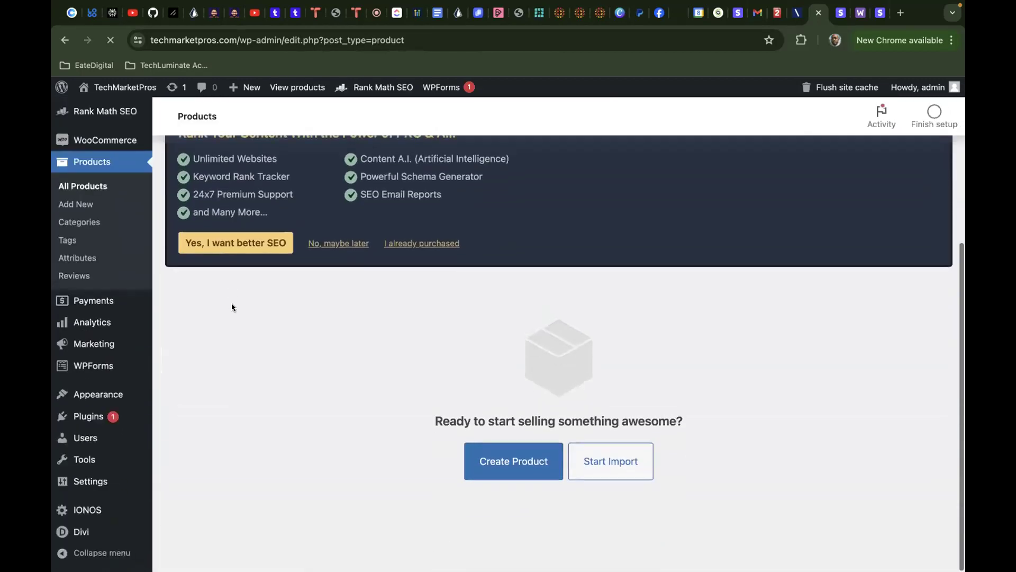
pyautogui.click(496, 458)
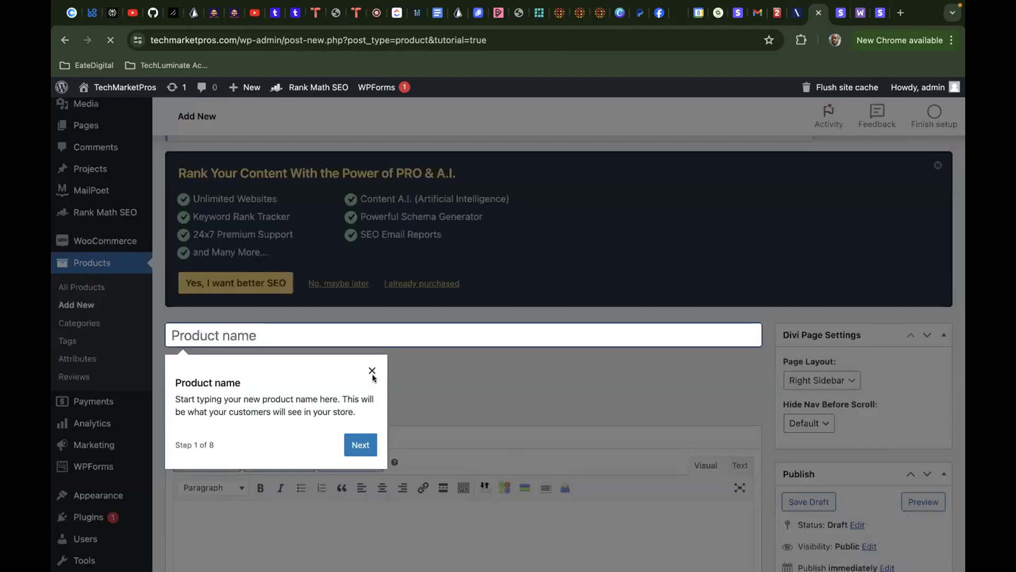
# Name the product 'Red Hat' and move into its description field
pyautogui.click(371, 372)
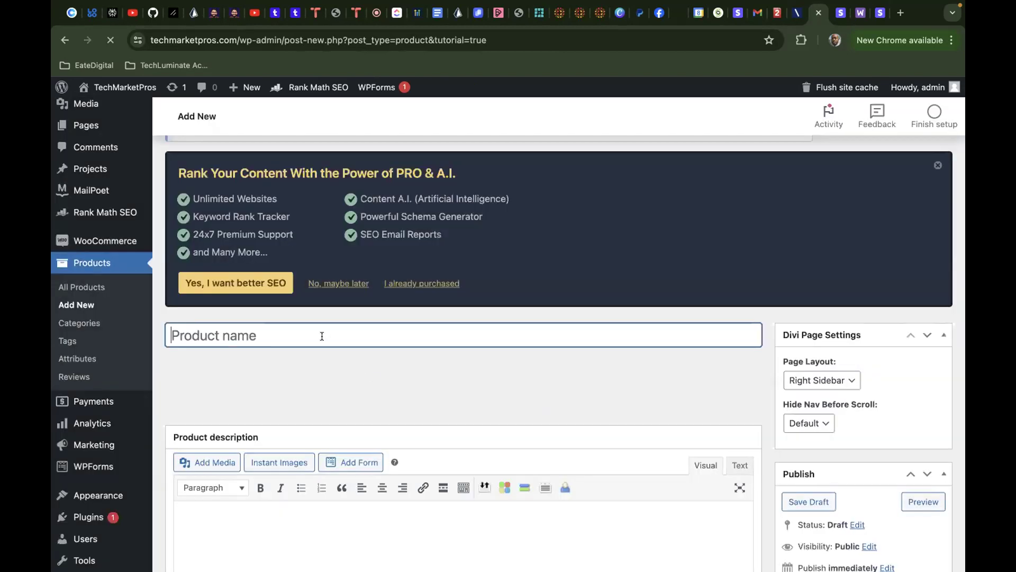
pyautogui.write('Red Hat')
pyautogui.scroll(-4, 377, 431)
pyautogui.click(378, 431)
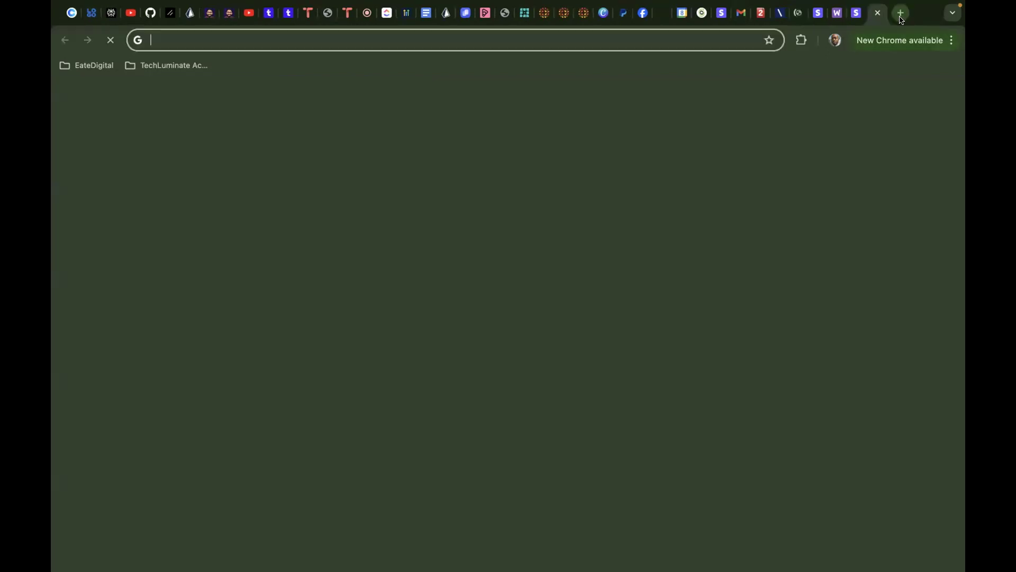
# In a new ChatGPT tab, request a red hat store description and copy its description paragraph
pyautogui.click(900, 13)
pyautogui.write('ch')
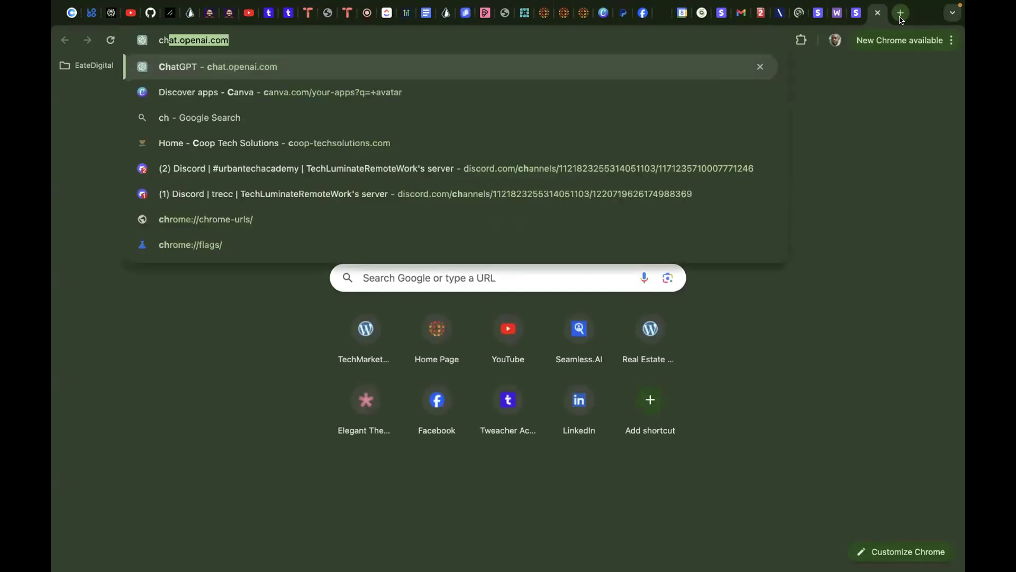
pyautogui.write('a')
pyautogui.press('Return')
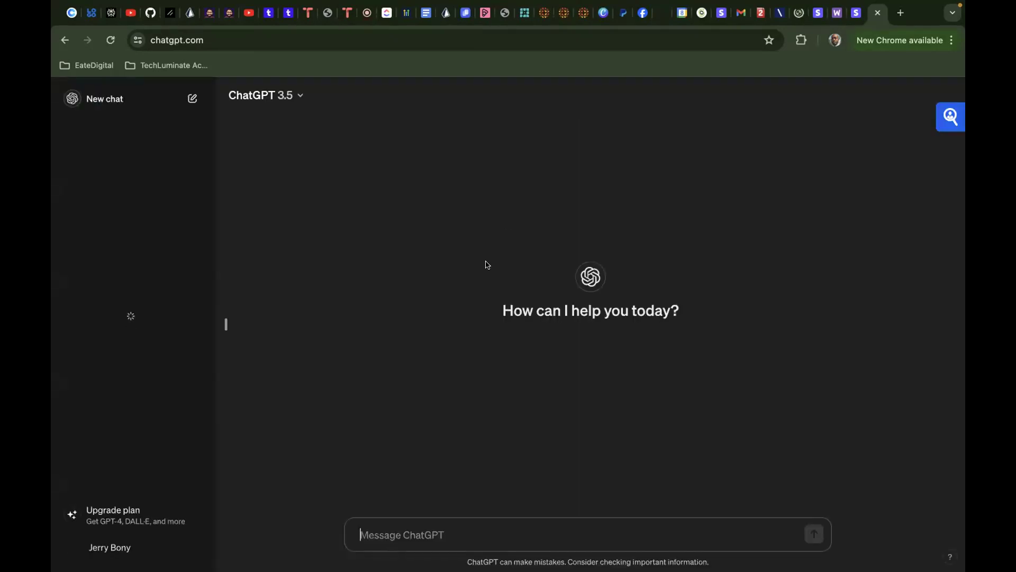
pyautogui.write('create a description in an')
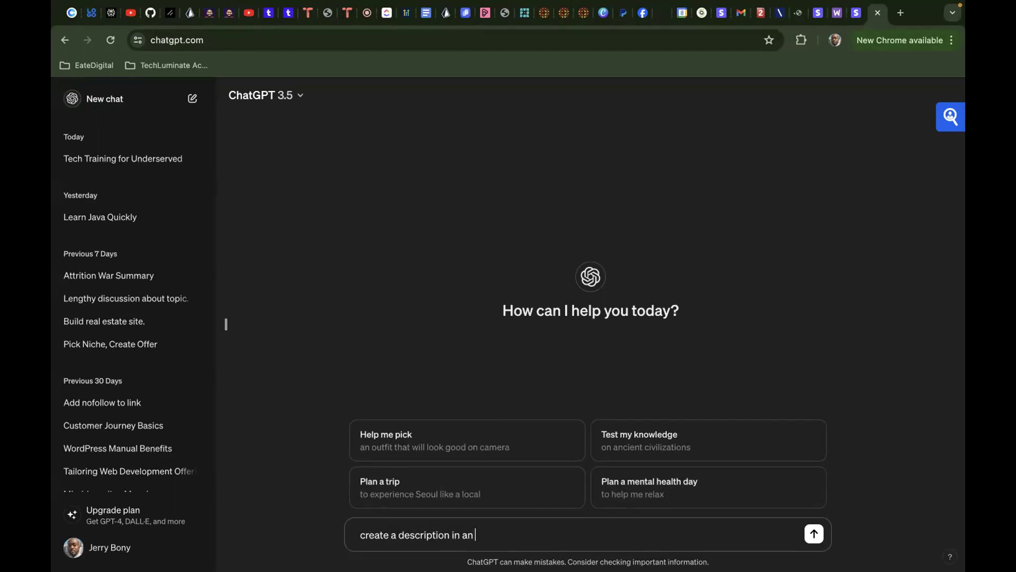
pyautogui.write('store for a red hat')
pyautogui.press('Return')
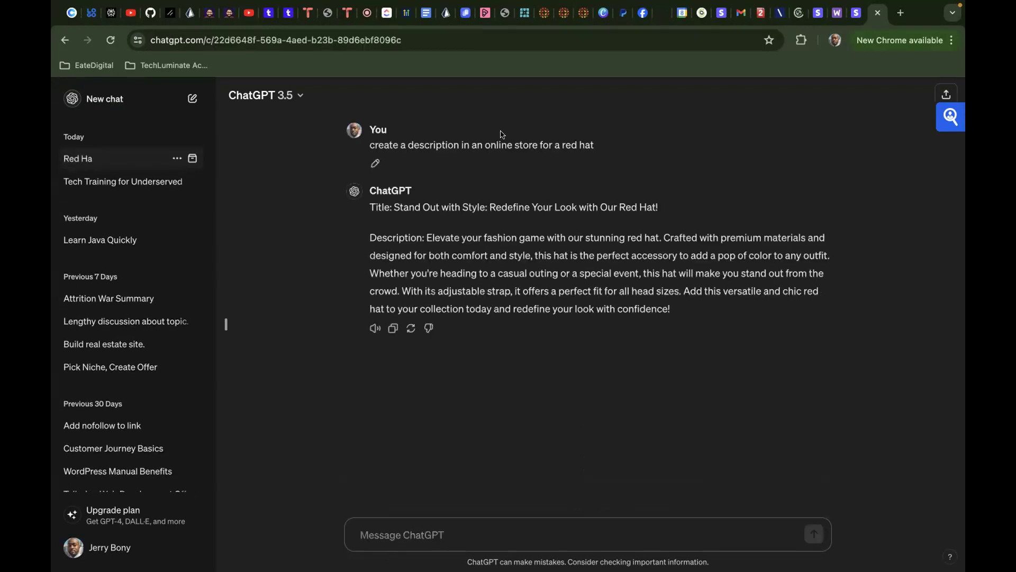
pyautogui.moveTo(425, 238); pyautogui.dragTo(712, 311)
pyautogui.press('super+c')
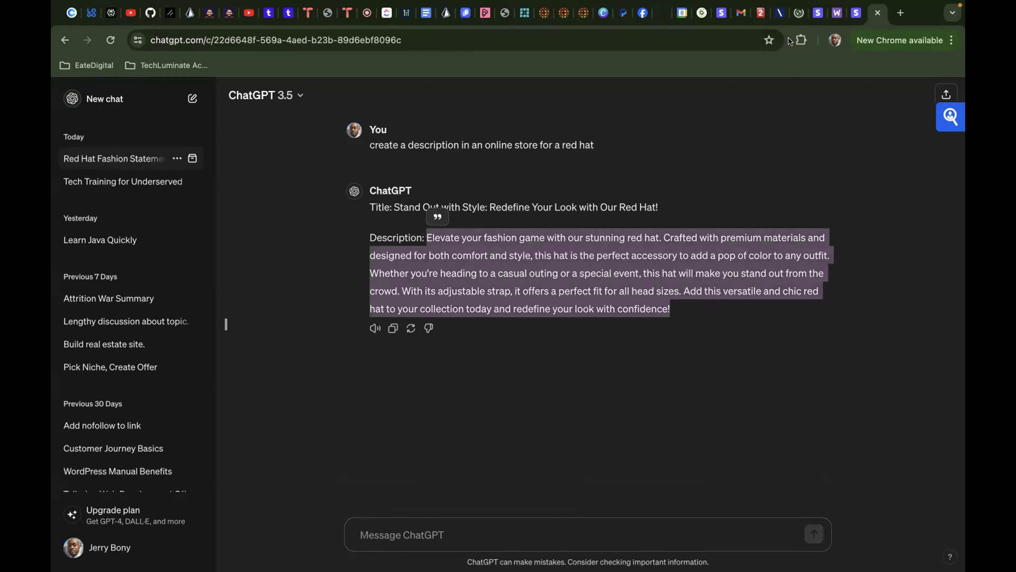
pyautogui.click(799, 15)
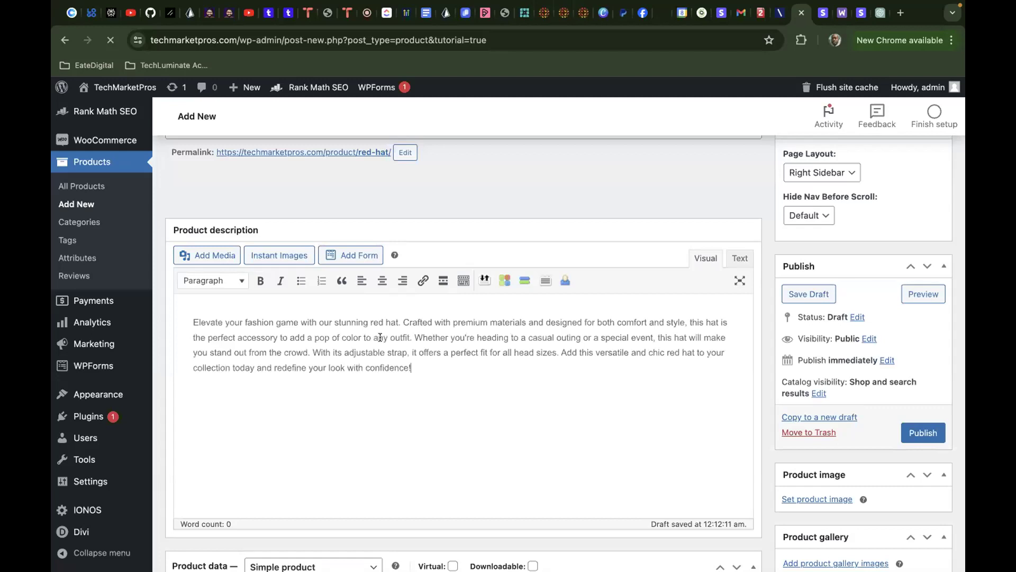
# Paste the generated red hat text into the product description
pyautogui.press('super+v')
pyautogui.scroll(-3, 380, 337)
pyautogui.scroll(1, 380, 337)
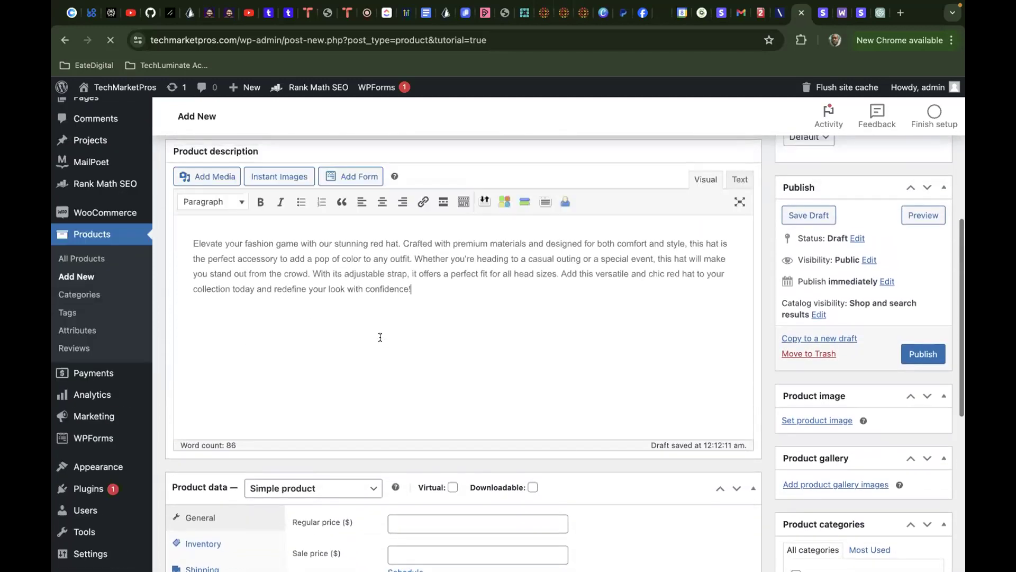
pyautogui.scroll(-3, 380, 337)
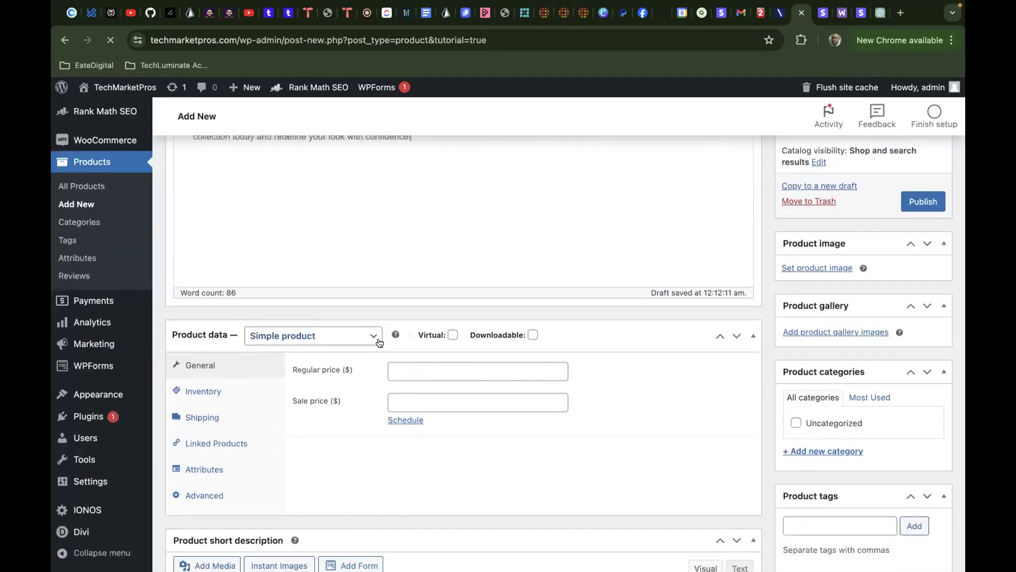
pyautogui.scroll(-2, 408, 363)
pyautogui.scroll(-1, 409, 368)
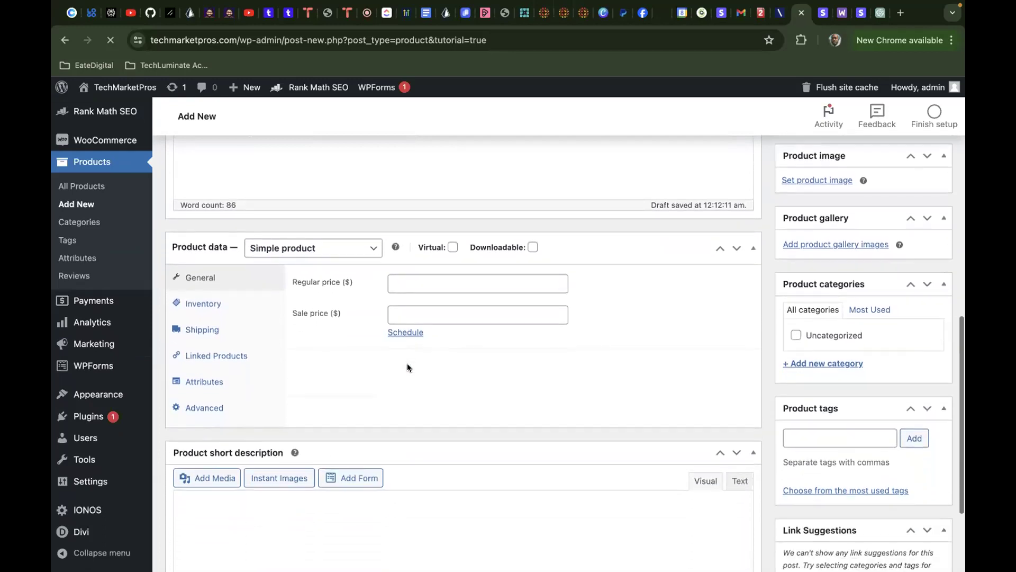
# Set the product's regular price to $25
pyautogui.click(413, 283)
pyautogui.scroll(-3, 413, 283)
pyautogui.write('2')
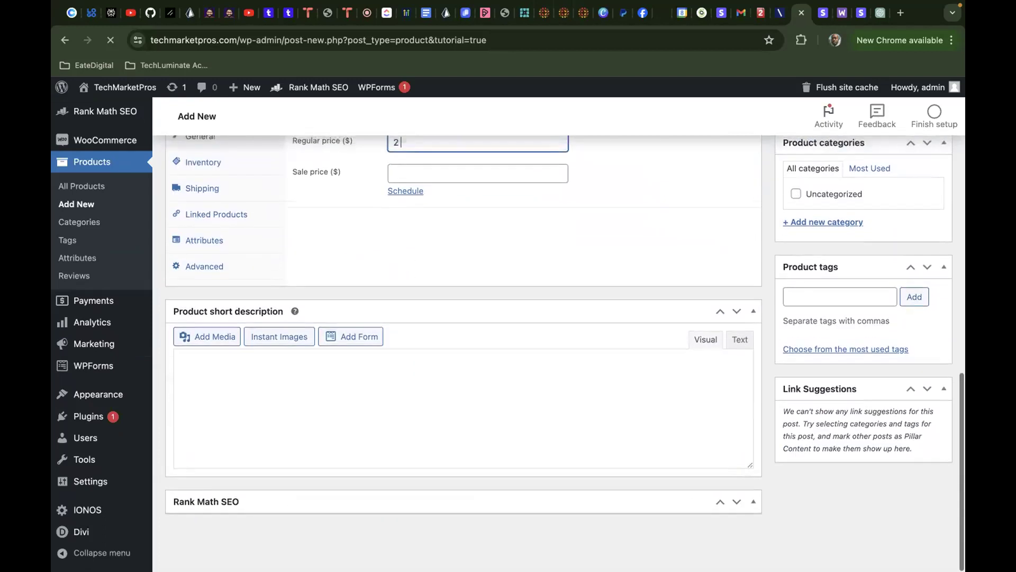
pyautogui.scroll(2, 460, 334)
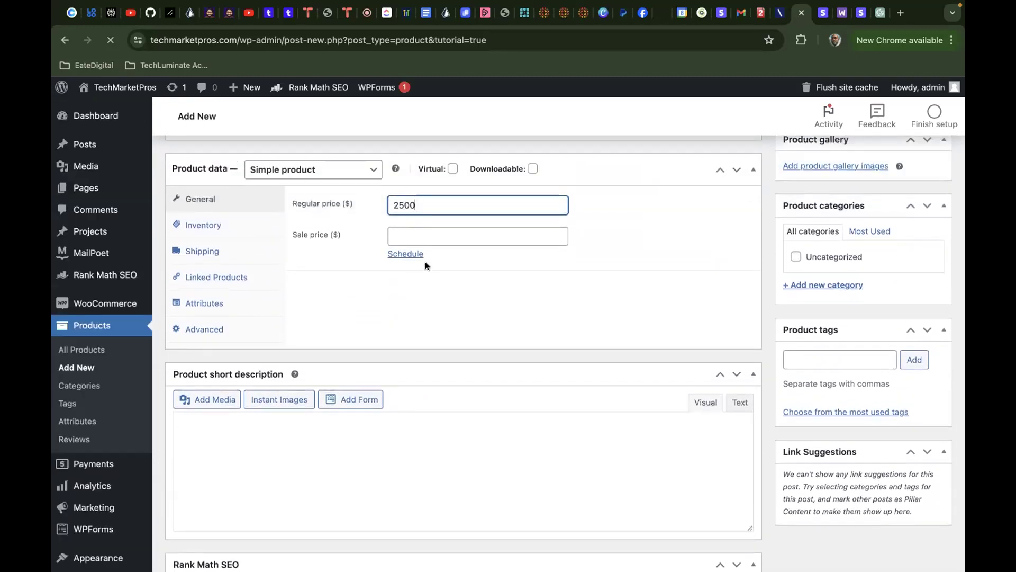
pyautogui.write('500')
pyautogui.press('BackSpace')
pyautogui.click(421, 301)
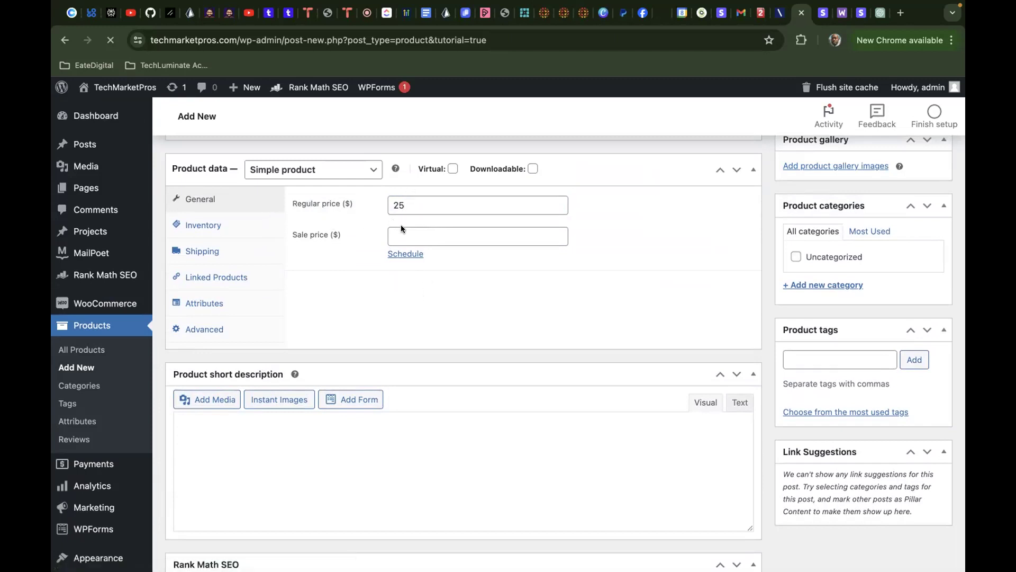
pyautogui.click(237, 232)
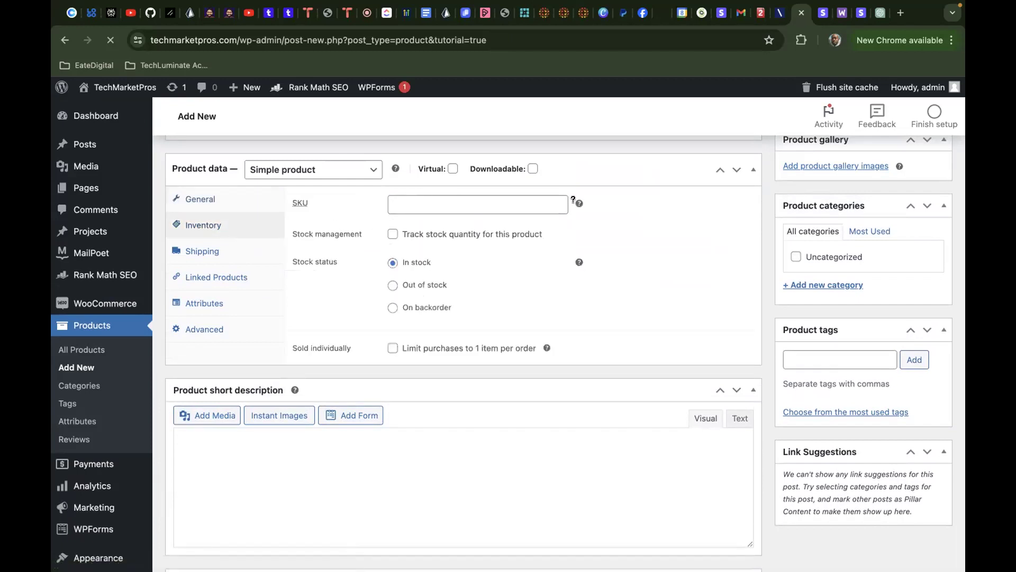
# Enable Track stock quantity for the Red Hat and set the quantity to 5
pyautogui.moveTo(578, 202)
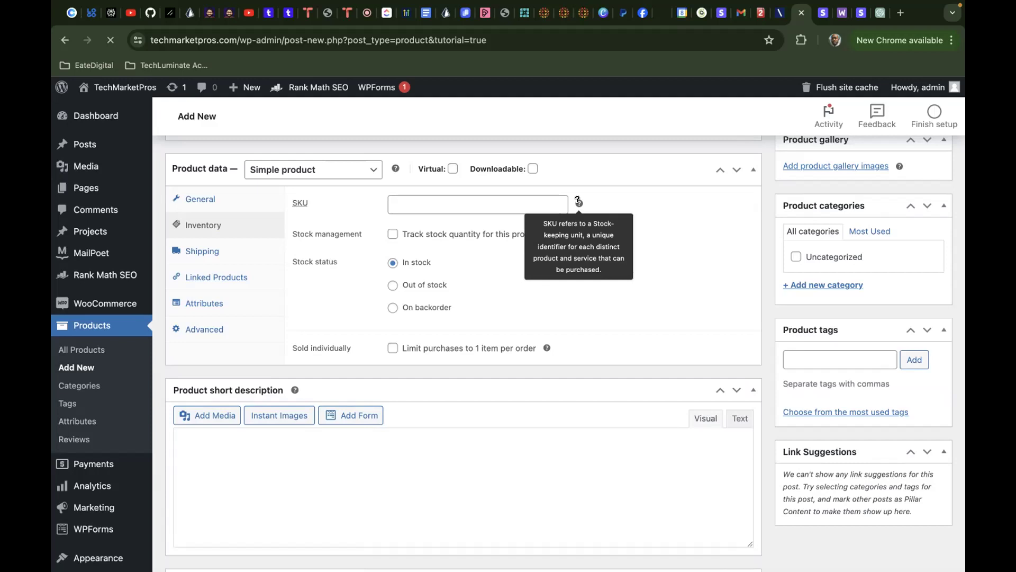
pyautogui.click(392, 234)
pyautogui.click(398, 260)
pyautogui.press('BackSpace')
pyautogui.write('5')
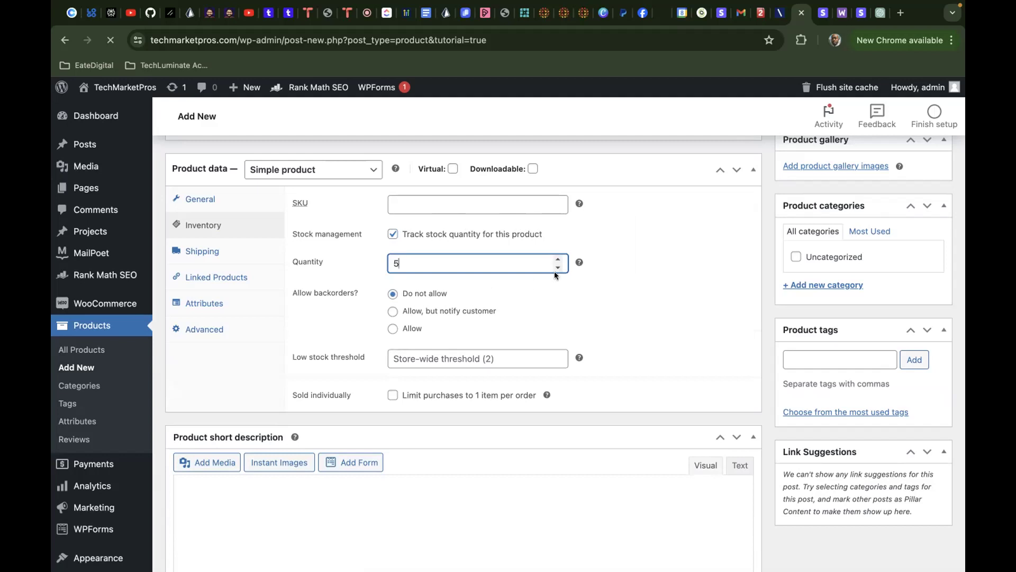
pyautogui.moveTo(577, 261)
pyautogui.scroll(-1, 444, 338)
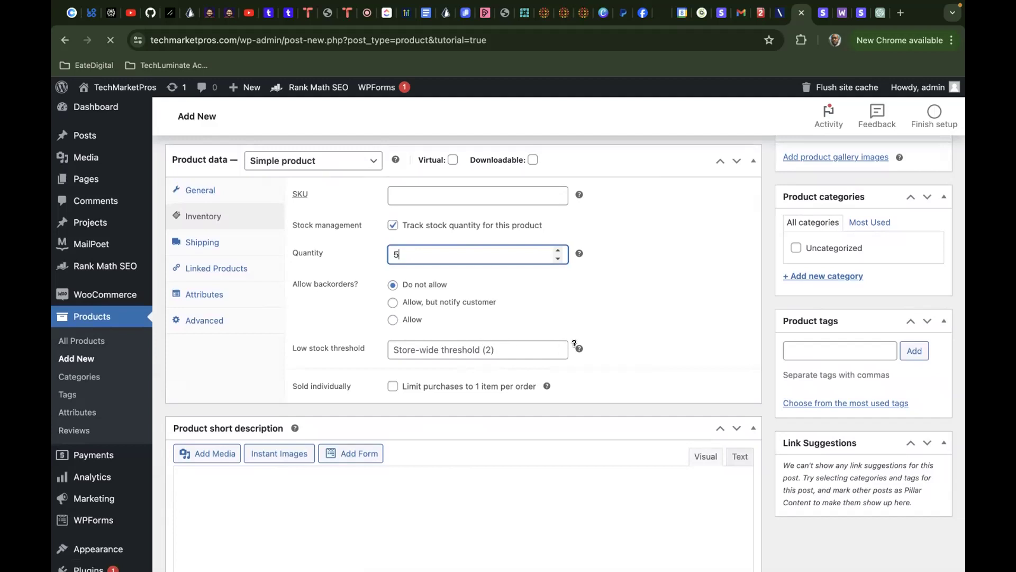
pyautogui.moveTo(575, 344)
# Change the stock quantity from 5 to 20 and set the low stock threshold to 5
pyautogui.click(462, 356)
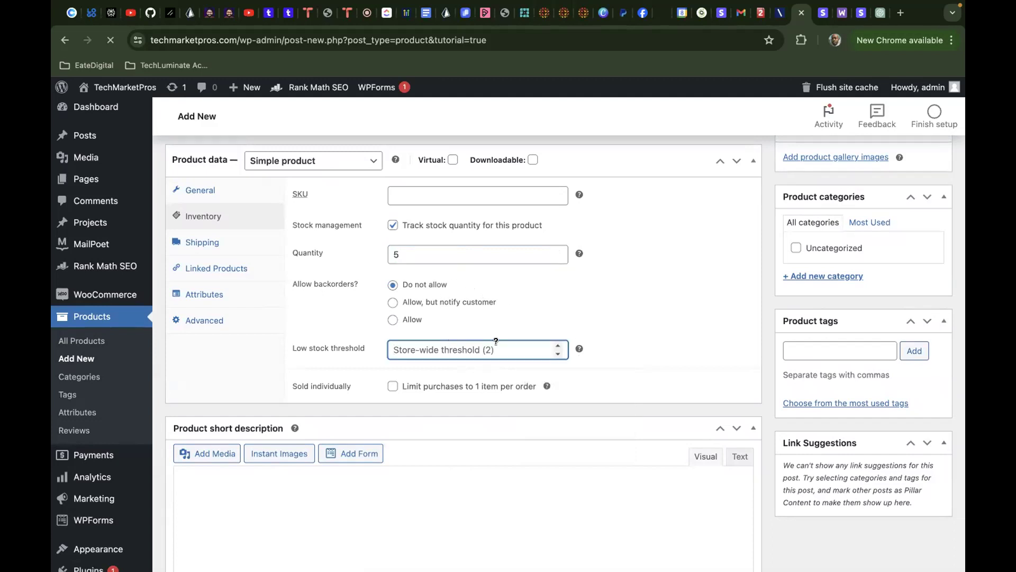
pyautogui.write('5')
pyautogui.press('BackSpace')
pyautogui.write('3')
pyautogui.write('2')
pyautogui.press('BackSpace')
pyautogui.press('BackSpace')
pyautogui.write('2')
pyautogui.click(401, 253)
pyautogui.press('BackSpace')
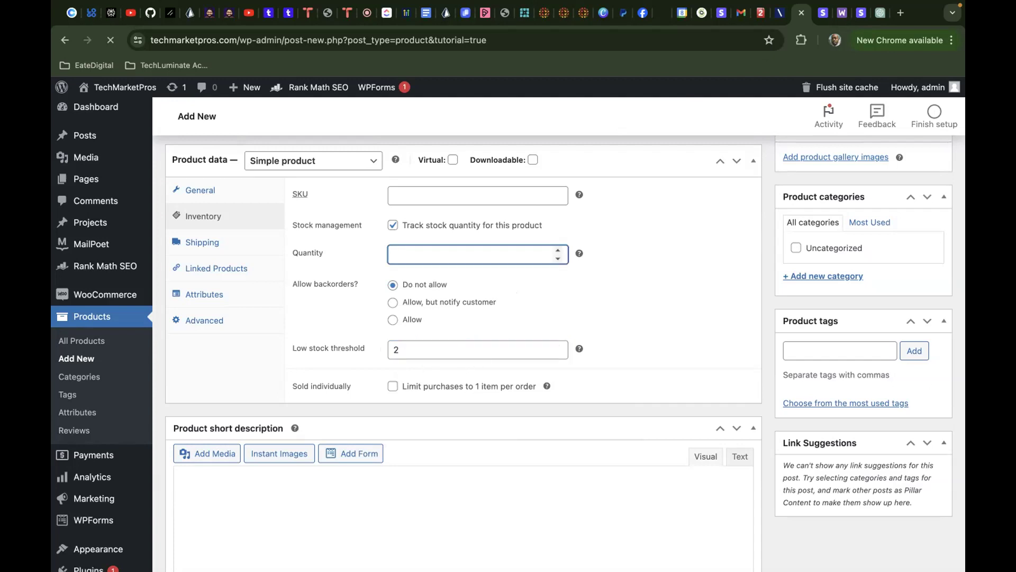
pyautogui.write('20')
pyautogui.click(399, 344)
pyautogui.write('2')
pyautogui.press('BackSpace')
pyautogui.write('5')
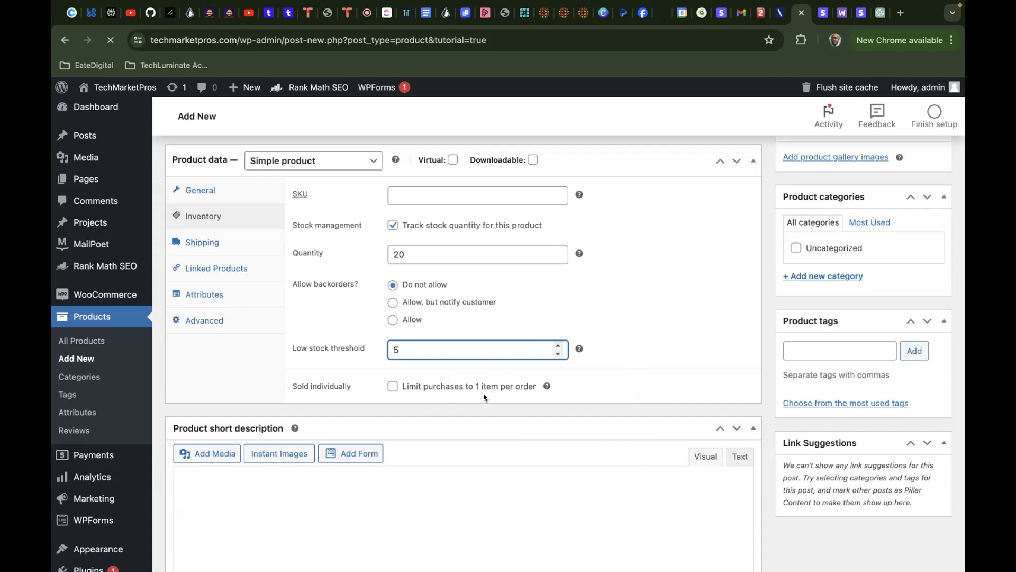
pyautogui.moveTo(546, 382)
# Fill the short description with the first two description sentences, ending in a period after 'outfit'
pyautogui.scroll(-1, 411, 391)
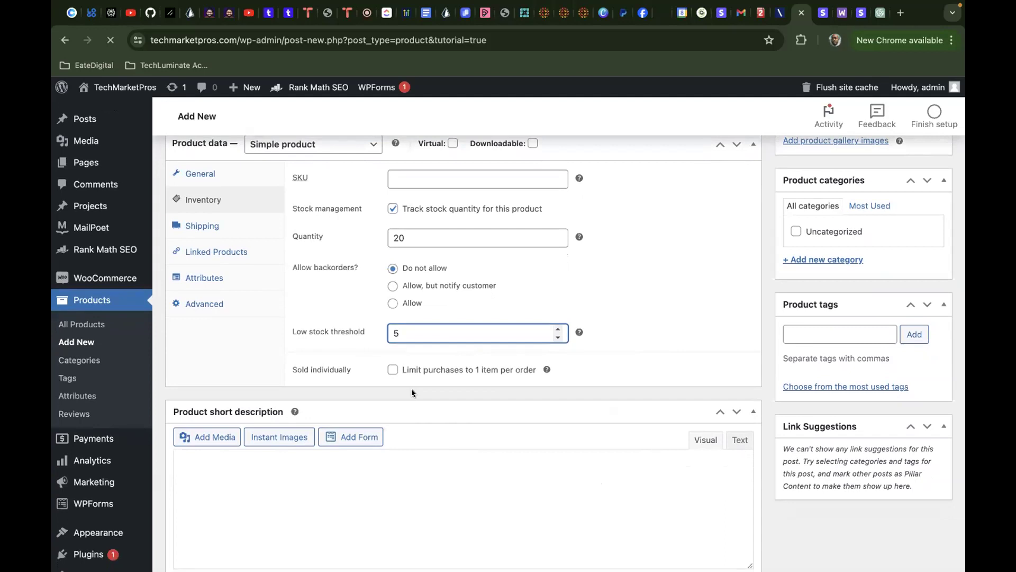
pyautogui.scroll(-3, 412, 392)
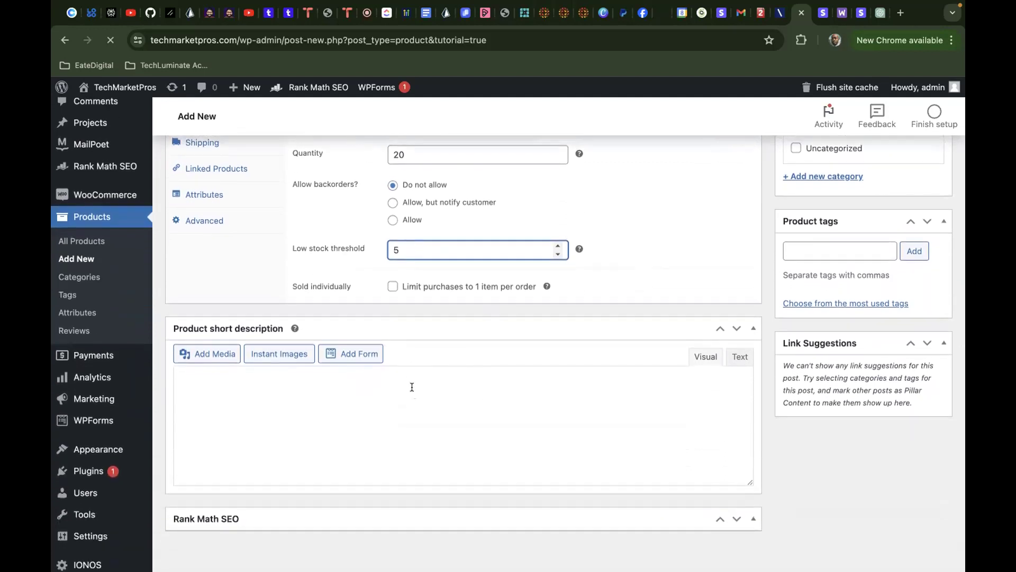
pyautogui.scroll(15, 412, 386)
pyautogui.moveTo(411, 298); pyautogui.dragTo(415, 264)
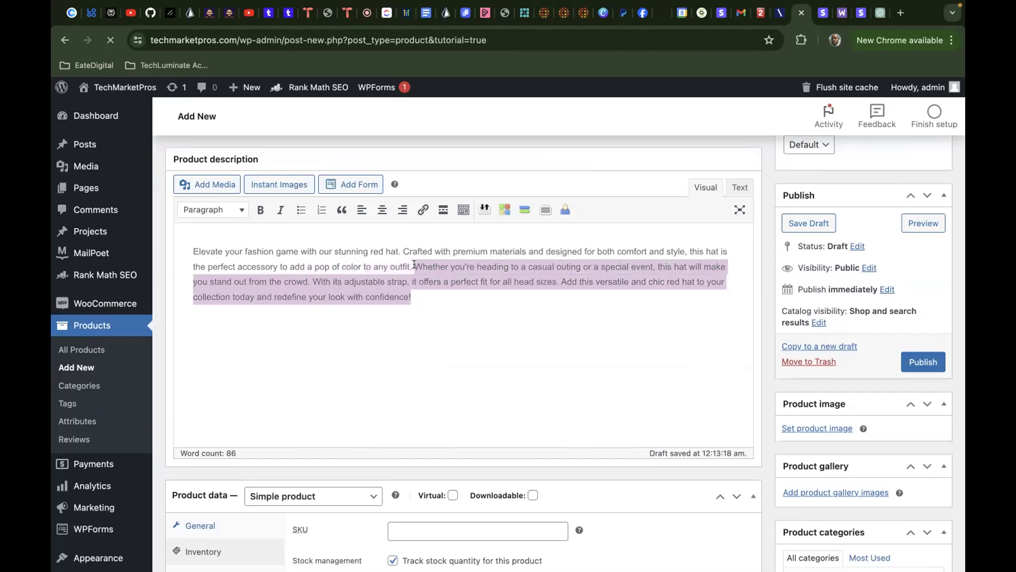
pyautogui.click(191, 249)
pyautogui.moveTo(191, 249); pyautogui.dragTo(402, 259)
pyautogui.scroll(-8, 361, 353)
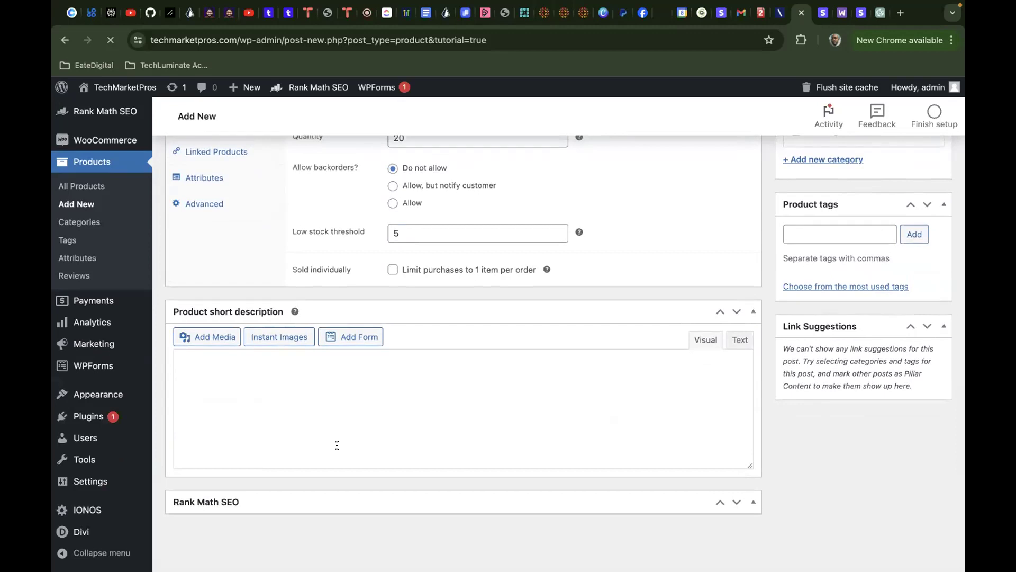
pyautogui.click(711, 342)
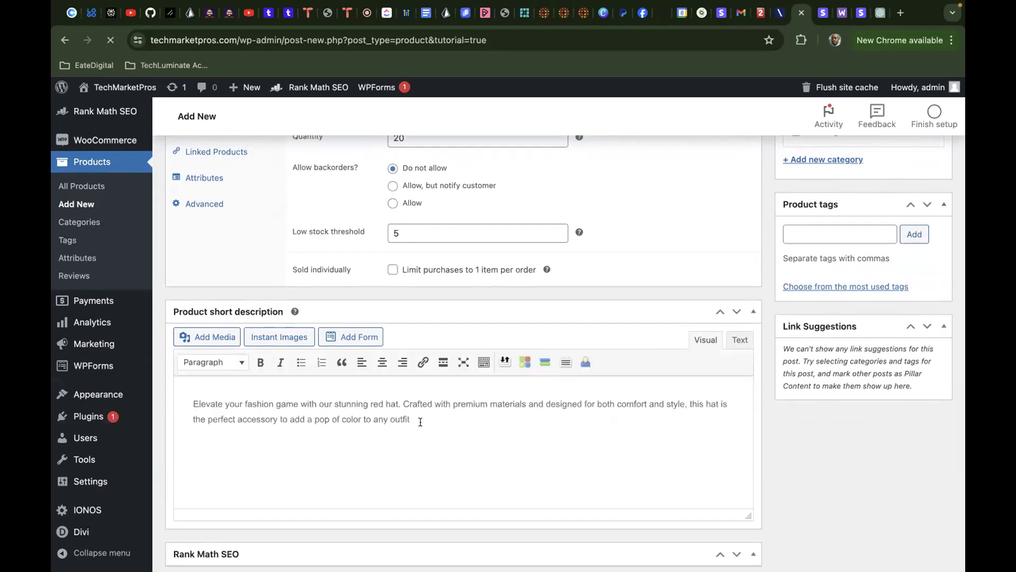
pyautogui.write('.')
pyautogui.scroll(10, 626, 316)
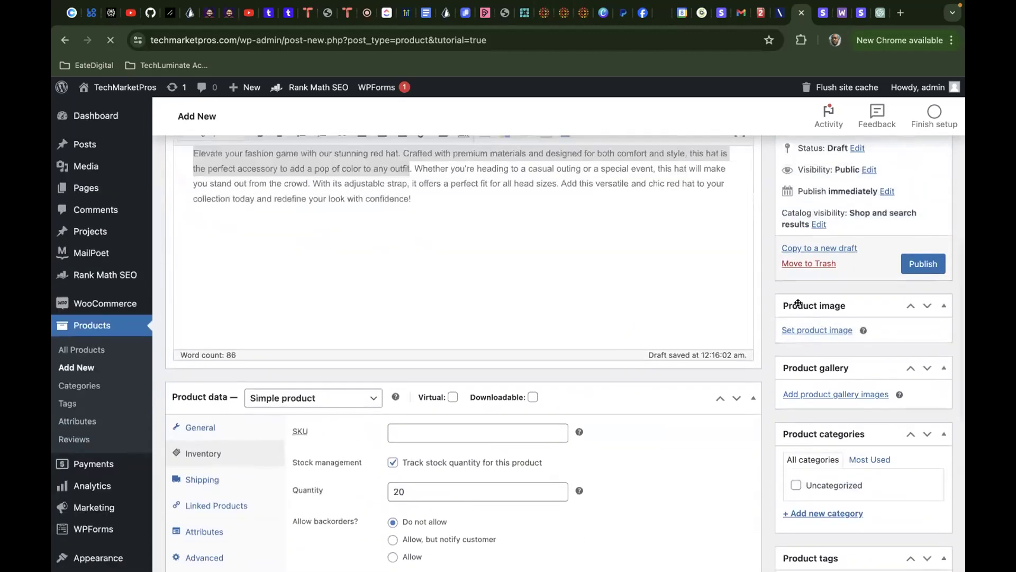
# Pick the white American-flag cap photo from the Media Library as the product image
pyautogui.click(820, 330)
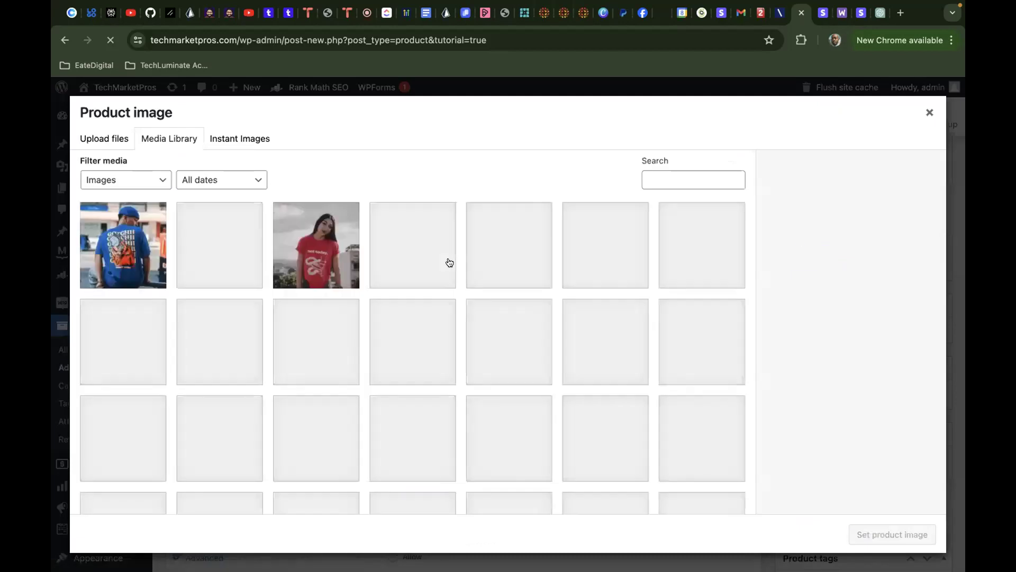
pyautogui.scroll(-2, 392, 302)
pyautogui.scroll(2, 409, 326)
pyautogui.scroll(-4, 409, 325)
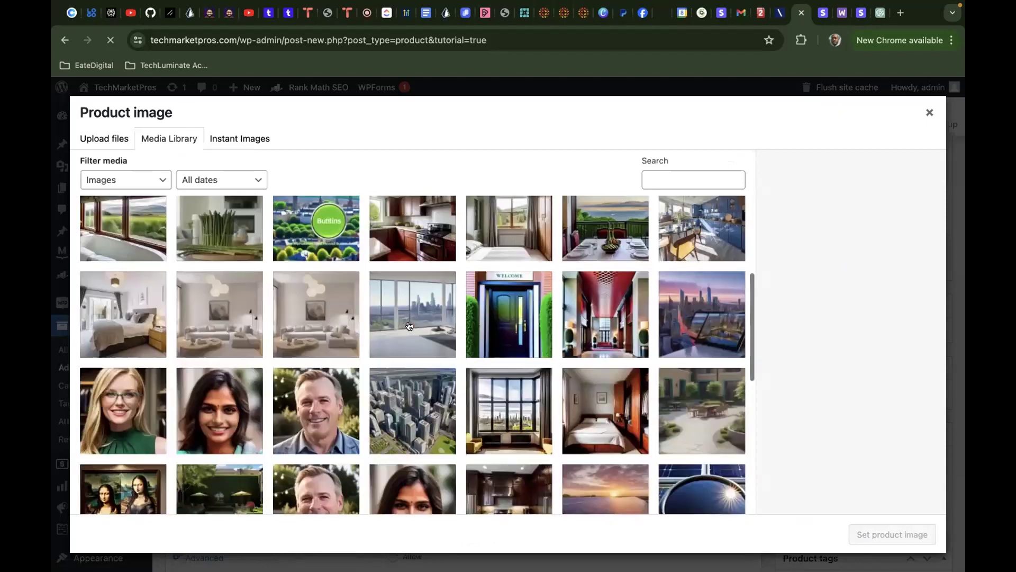
pyautogui.scroll(-5, 410, 326)
pyautogui.scroll(9, 409, 326)
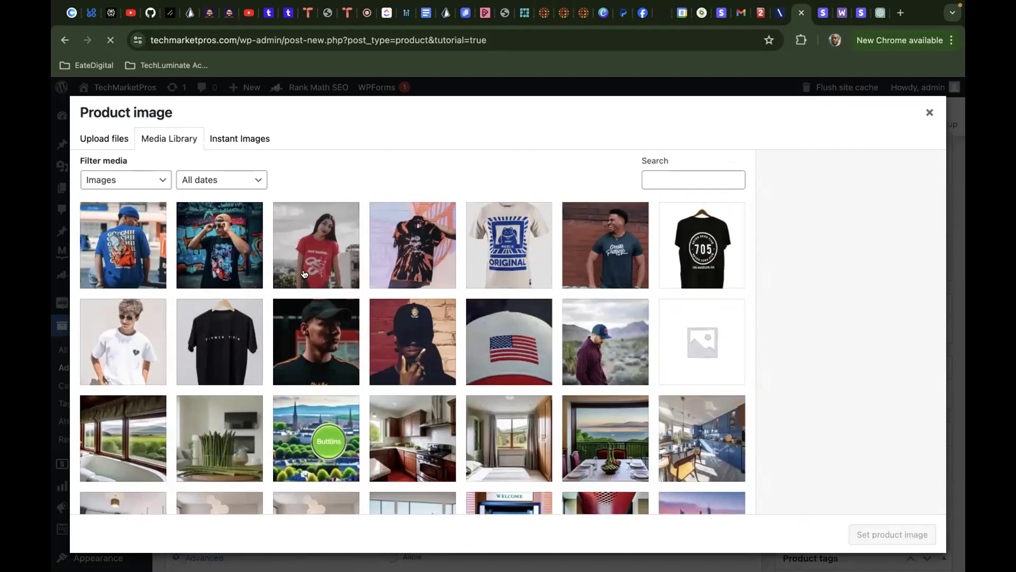
pyautogui.click(499, 326)
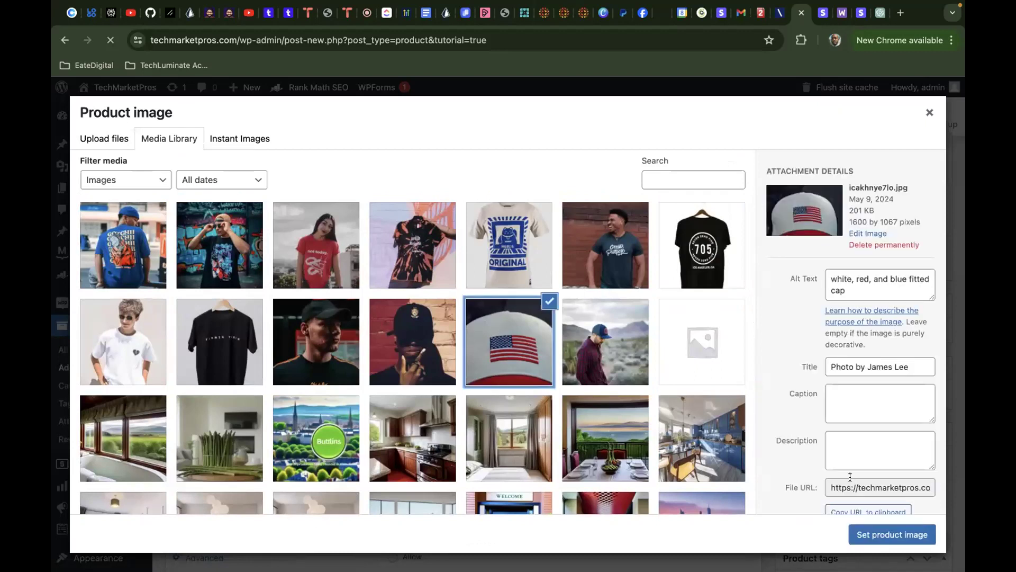
pyautogui.click(905, 532)
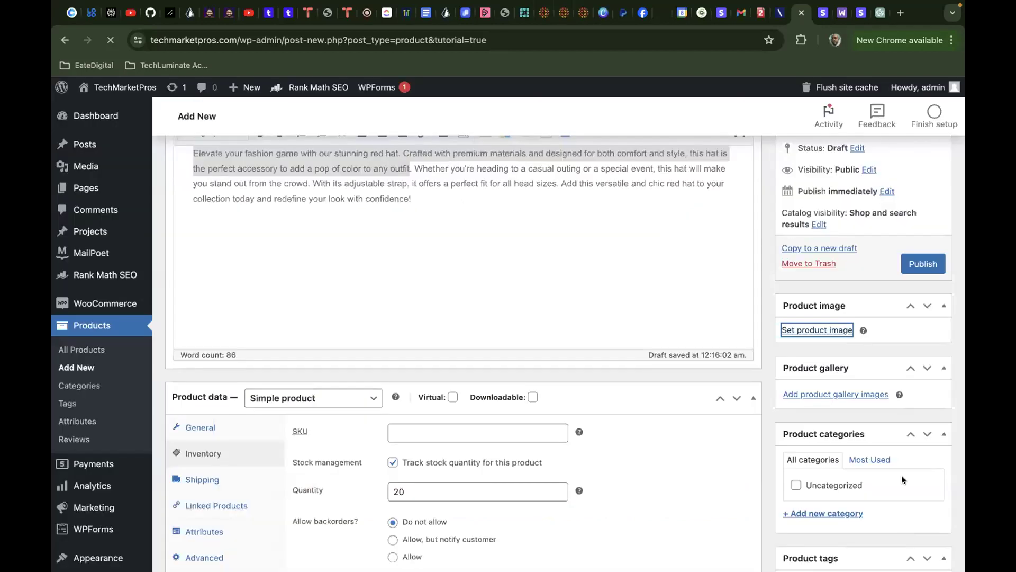
pyautogui.scroll(-5, 901, 397)
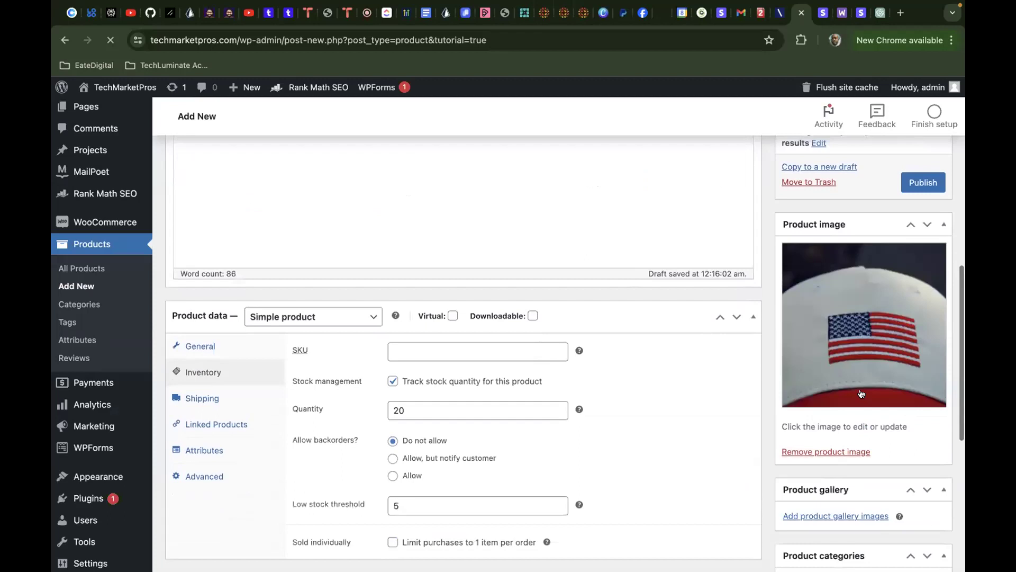
# Add the US-flag cap close-up and the man-in-plaid photo to the Red Hat product gallery
pyautogui.click(832, 395)
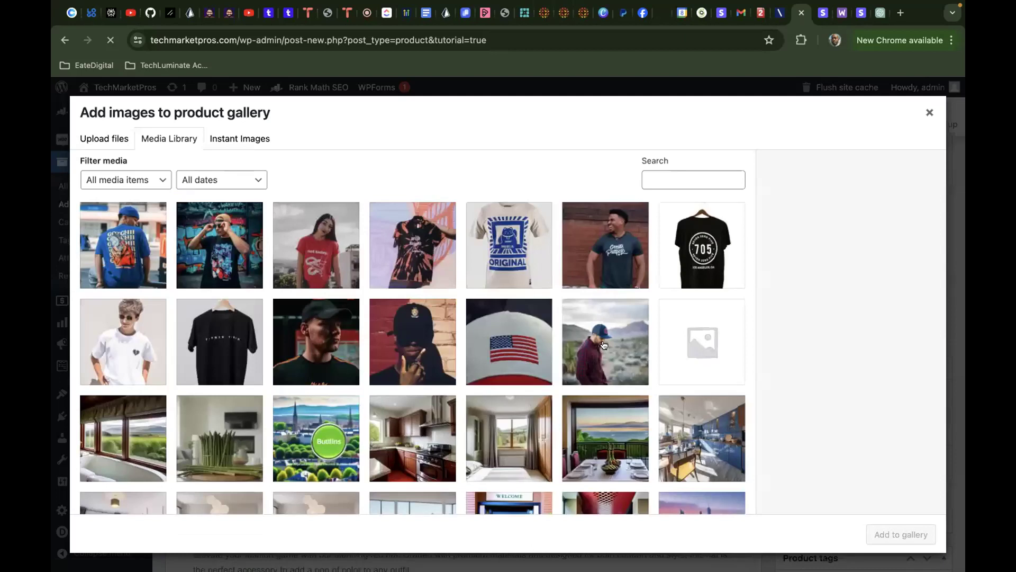
pyautogui.click(528, 347)
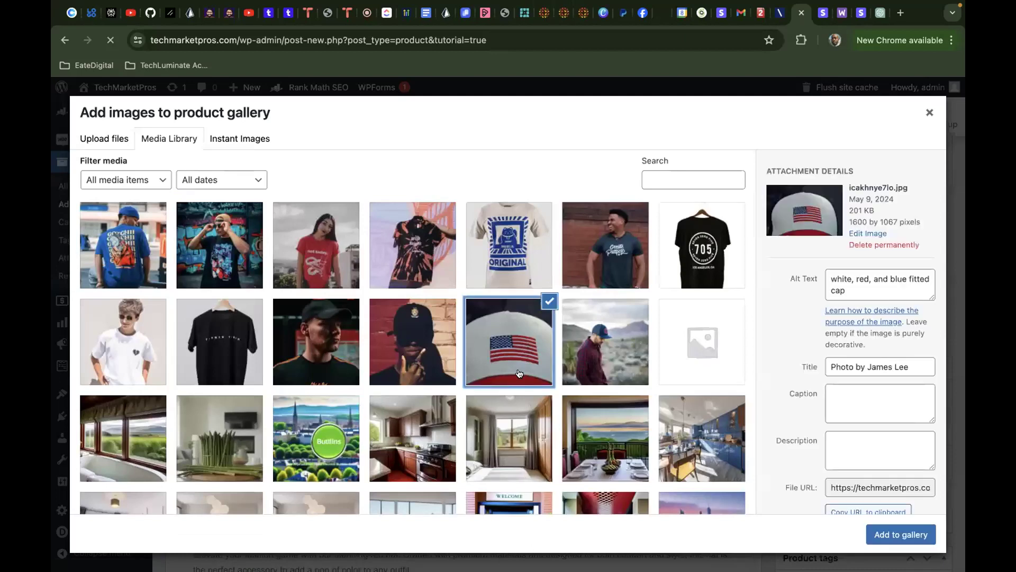
pyautogui.scroll(-1, 530, 347)
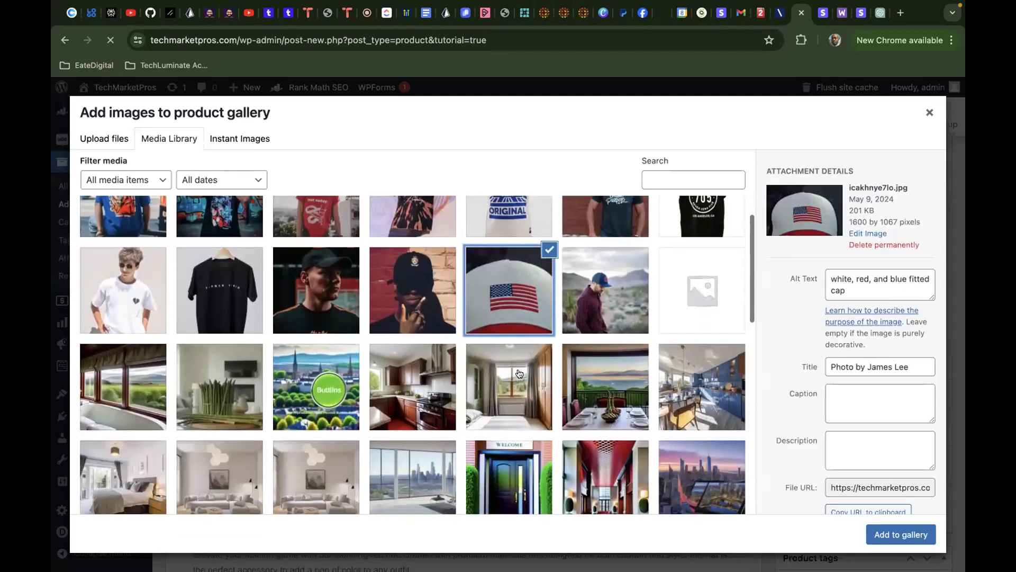
pyautogui.click(580, 313)
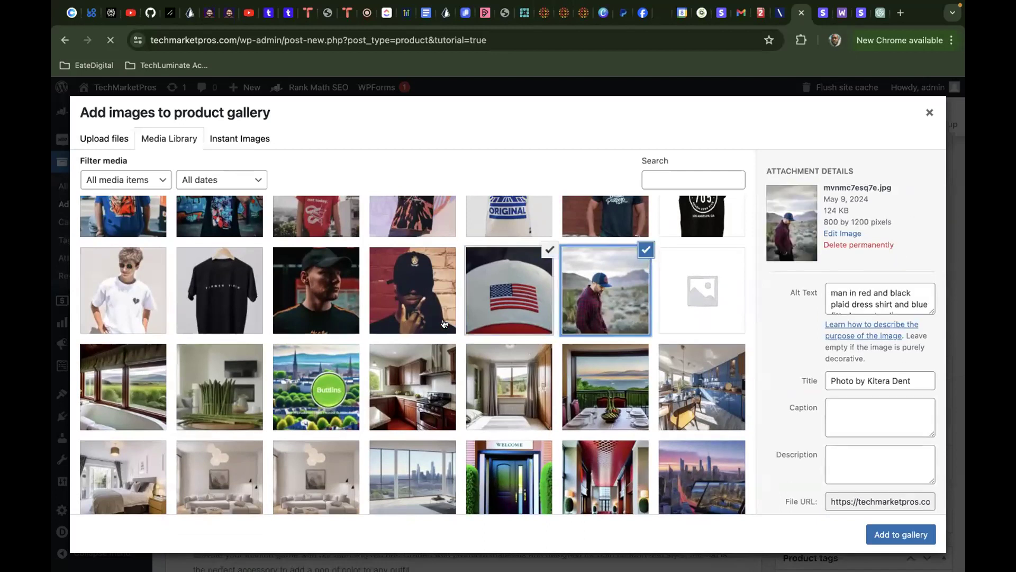
pyautogui.click(902, 536)
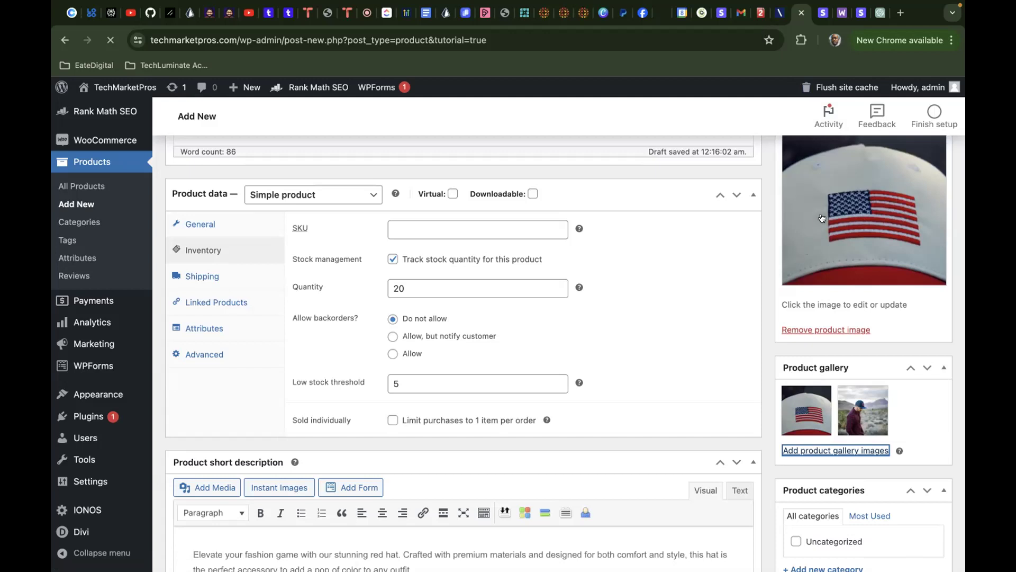
pyautogui.moveTo(872, 409)
# Start a new product category and type 'American Cap' as its first name
pyautogui.scroll(-3, 864, 416)
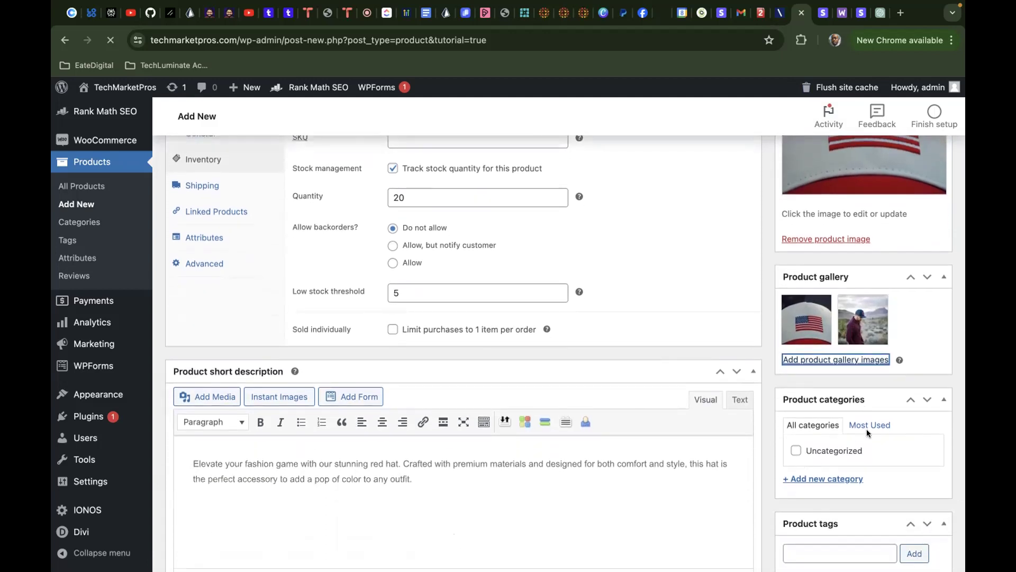
pyautogui.scroll(-1, 845, 452)
pyautogui.click(837, 469)
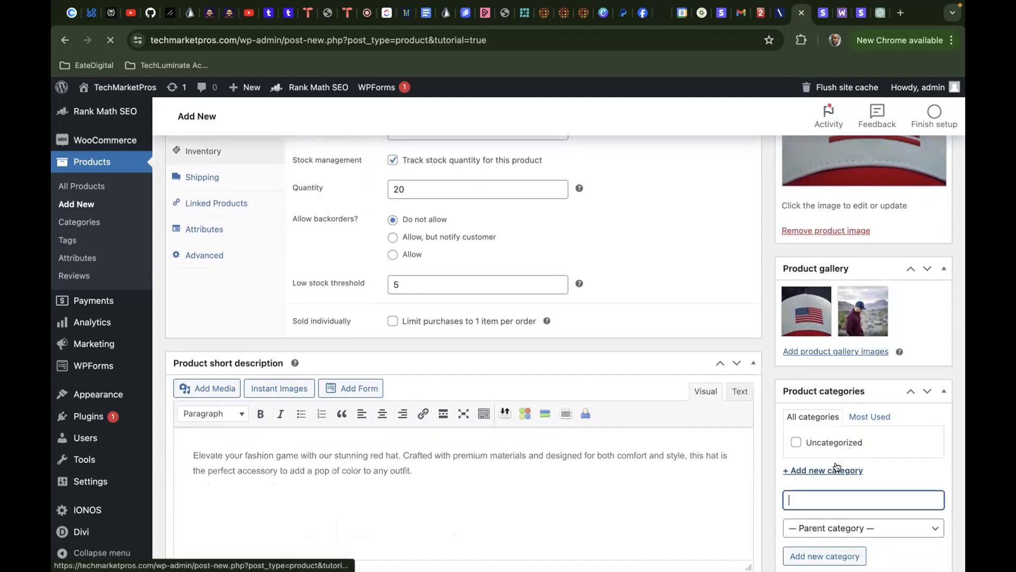
pyautogui.write('Hats')
pyautogui.press('BackSpace')
pyautogui.press('BackSpace')
pyautogui.press('BackSpace')
pyautogui.press('BackSpace')
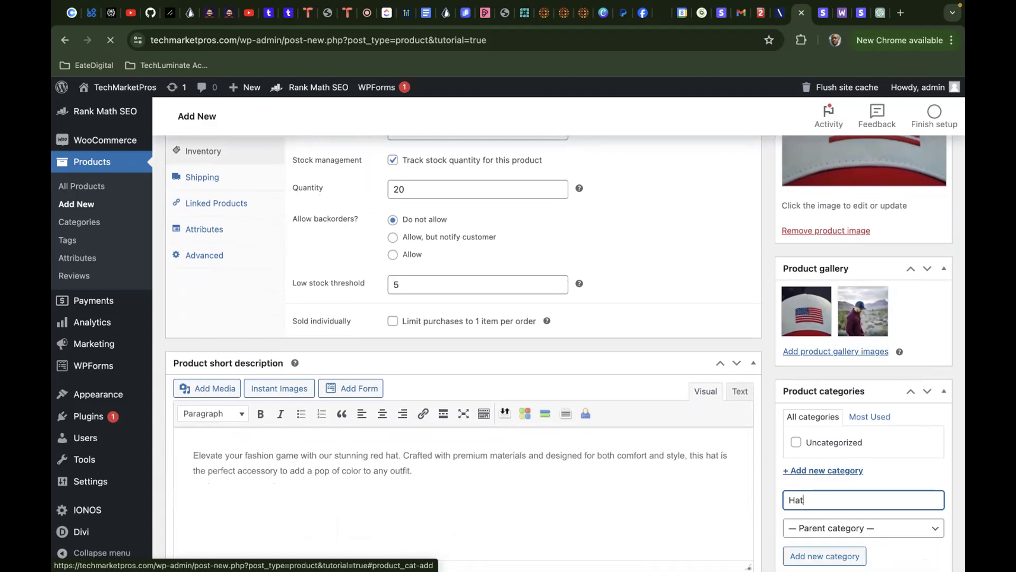
pyautogui.press('capslock')
pyautogui.write('B')
pyautogui.press('BackSpace')
pyautogui.press('capslock')
pyautogui.write('American Cap')
# Edit the new category name down to 'baseball caps'
pyautogui.scroll(-1, 878, 522)
pyautogui.moveTo(827, 465); pyautogui.dragTo(758, 466)
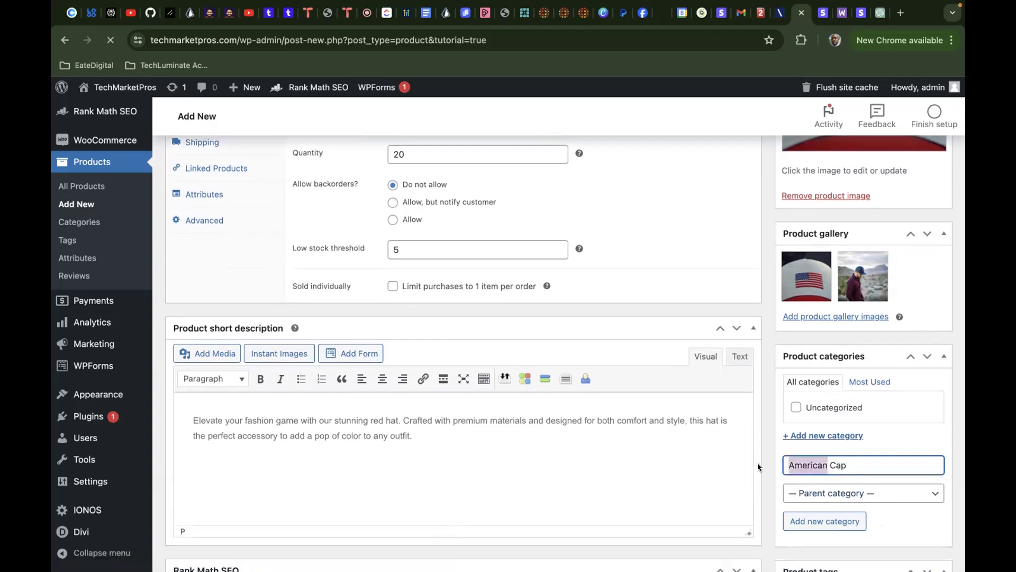
pyautogui.press('BackSpace')
pyautogui.press('BackSpace')
pyautogui.write('c')
pyautogui.moveTo(802, 465); pyautogui.dragTo(764, 465)
pyautogui.write('baseball caps')
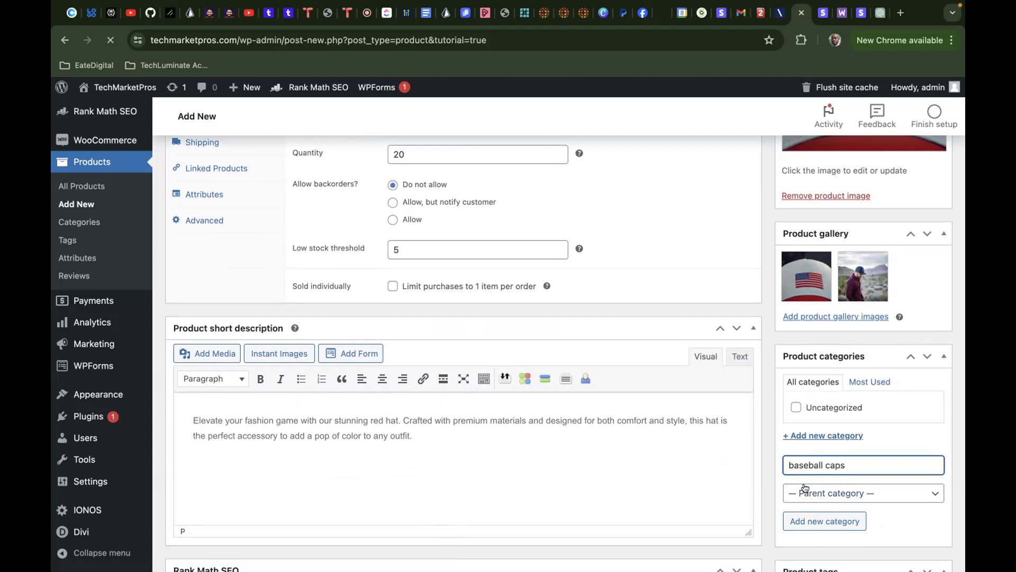
pyautogui.scroll(-1, 821, 487)
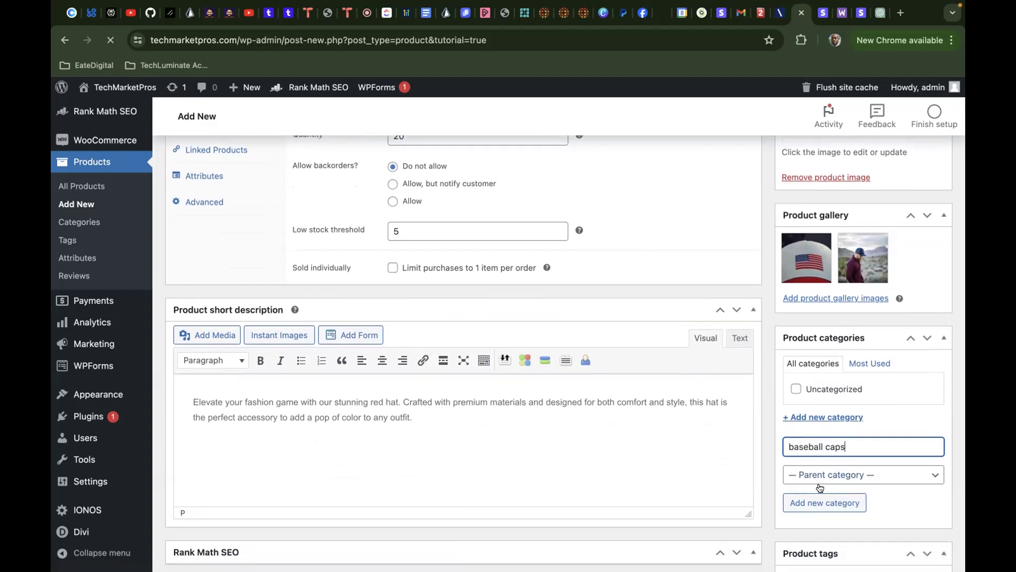
pyautogui.scroll(-1, 828, 465)
pyautogui.scroll(-2, 827, 460)
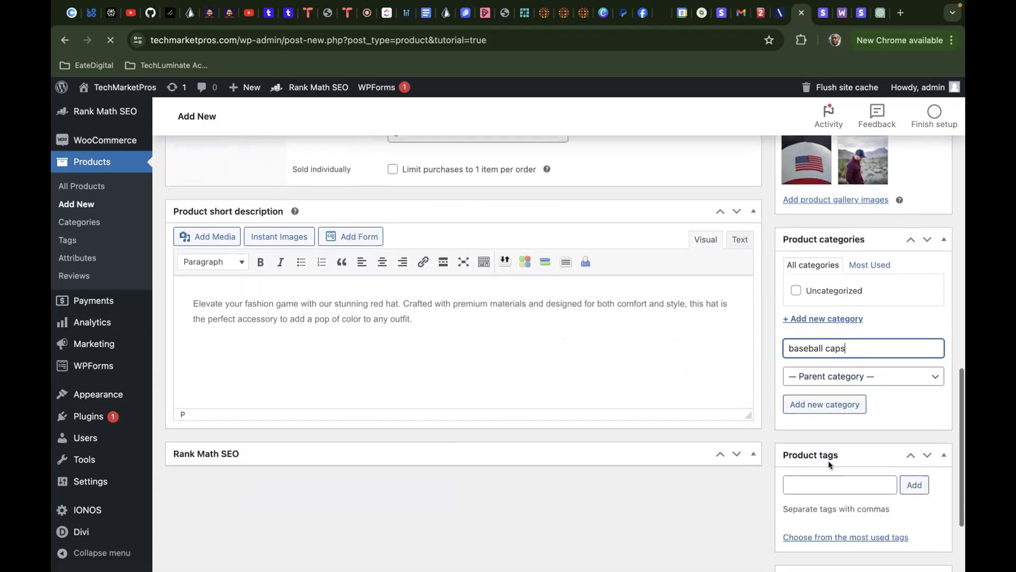
pyautogui.scroll(-1, 827, 469)
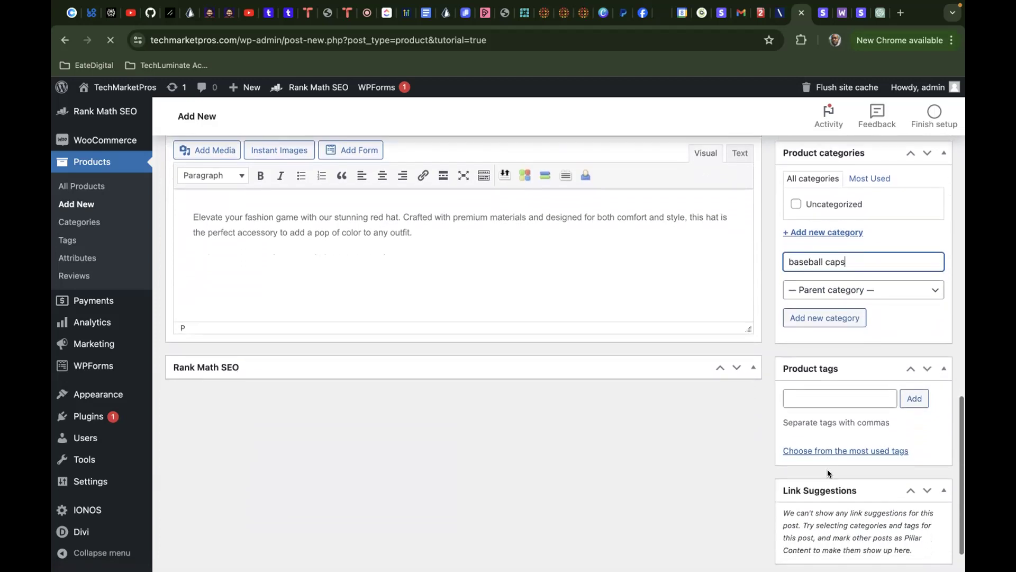
# Tag the hat 'American baseball caps' in Product tags, with a capital A
pyautogui.click(824, 398)
pyautogui.scroll(1, 824, 399)
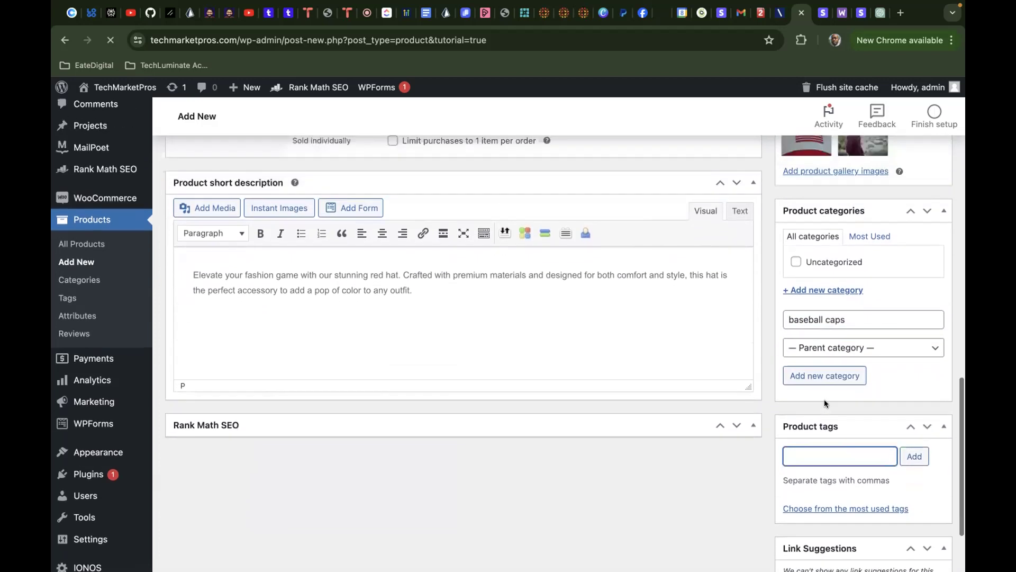
pyautogui.write('amer')
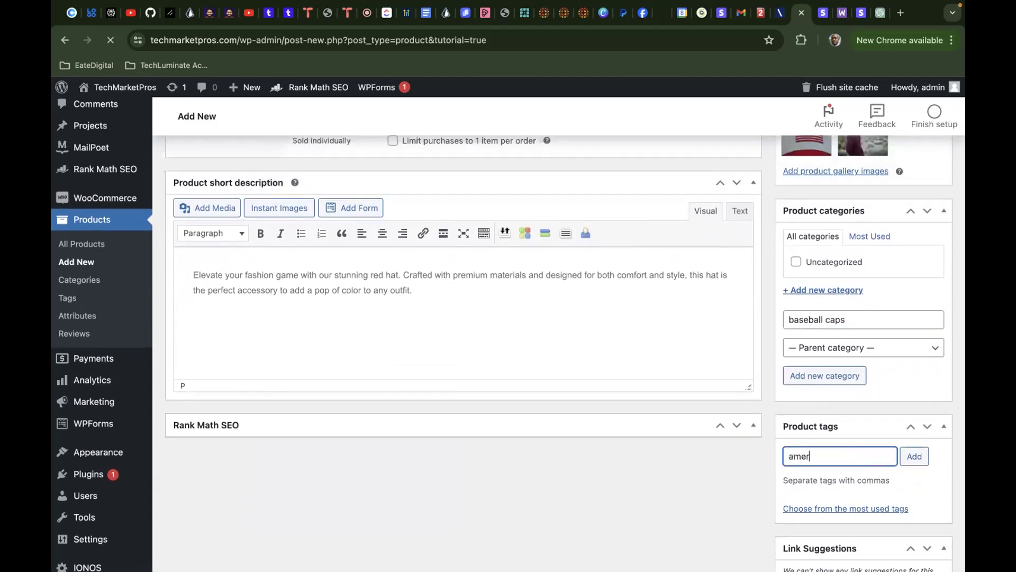
pyautogui.write('ican baseball caps')
pyautogui.scroll(-1, 502, 334)
pyautogui.scroll(-3, 878, 403)
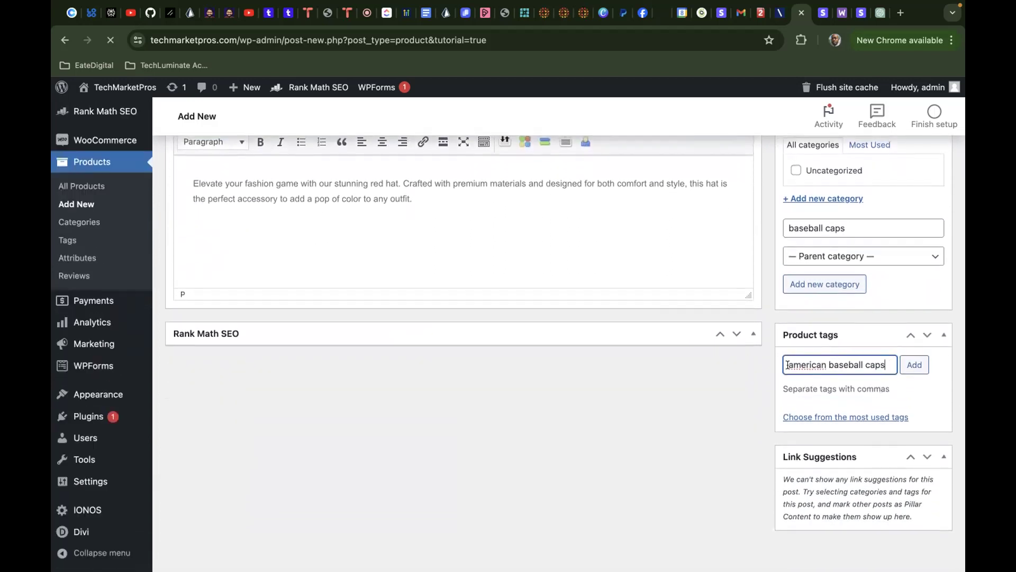
pyautogui.click(791, 365)
pyautogui.press('BackSpace')
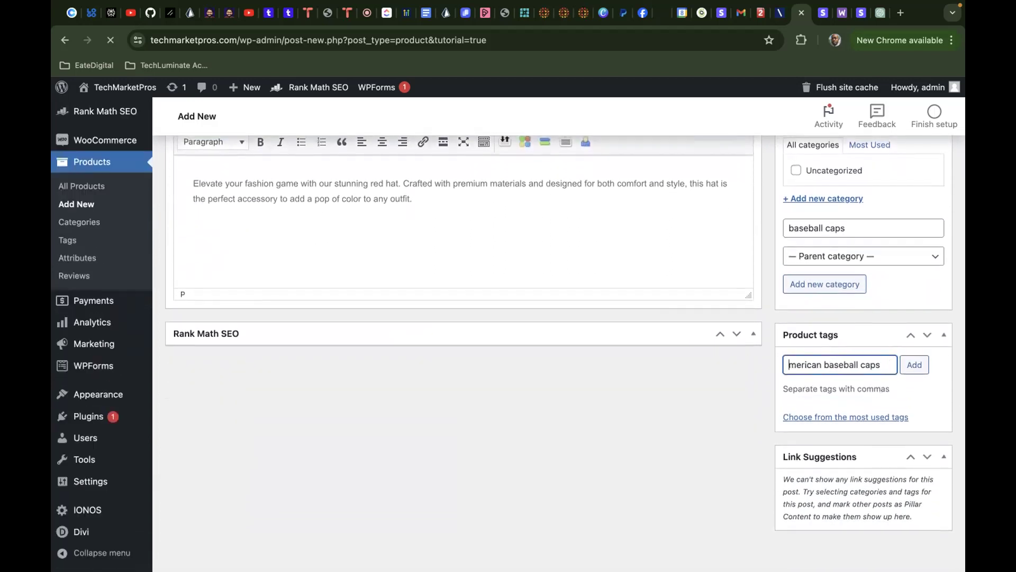
pyautogui.write('A')
pyautogui.scroll(20, 832, 363)
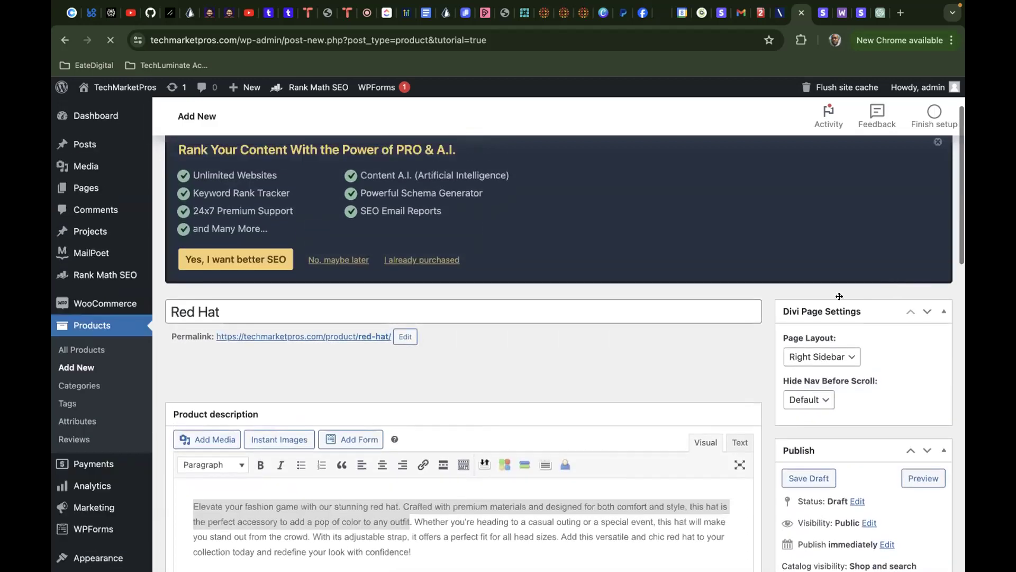
pyautogui.scroll(2, 630, 503)
pyautogui.click(627, 508)
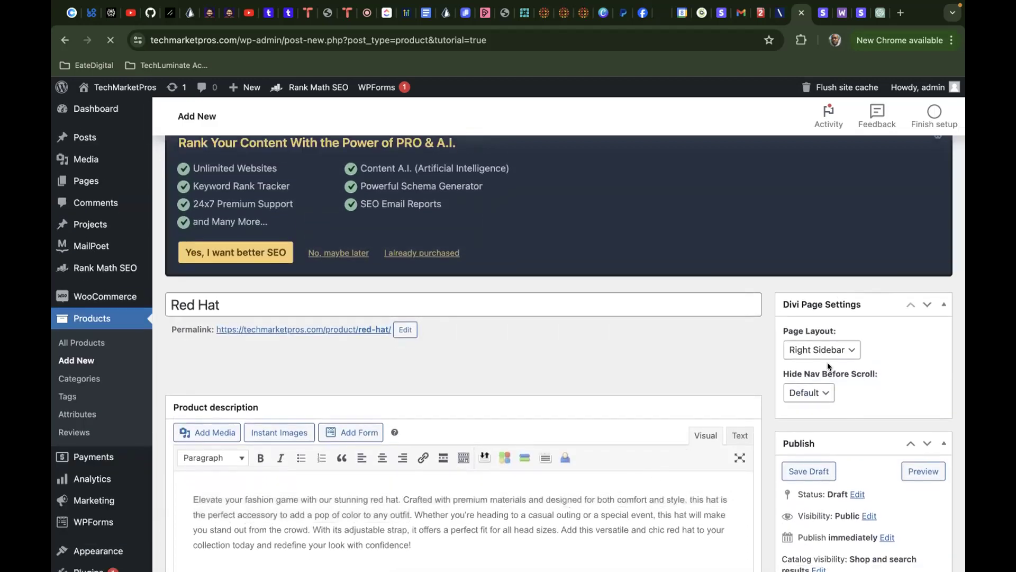
pyautogui.click(822, 349)
pyautogui.click(859, 394)
pyautogui.scroll(-20, 881, 417)
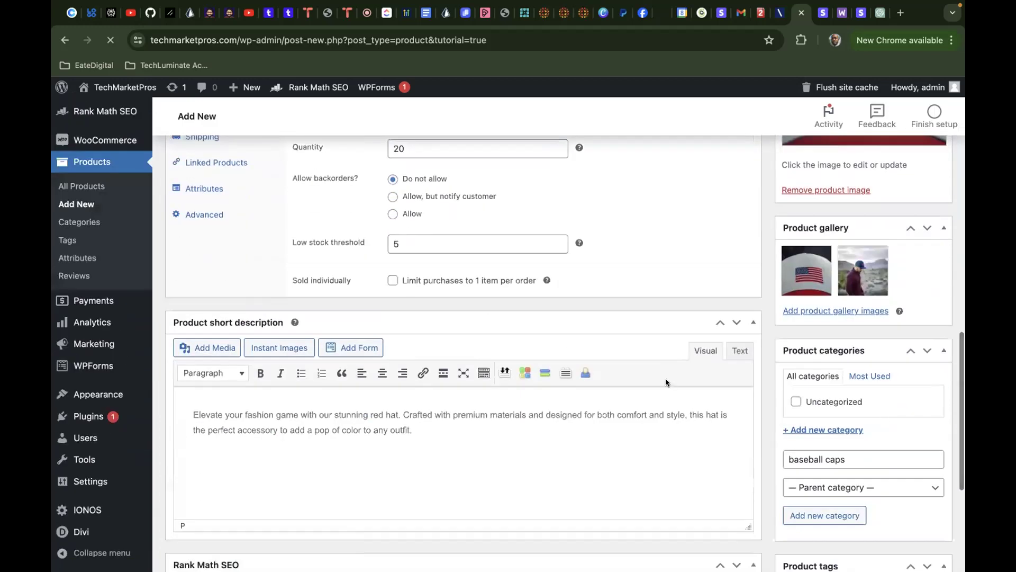
pyautogui.scroll(3, 476, 344)
pyautogui.click(252, 304)
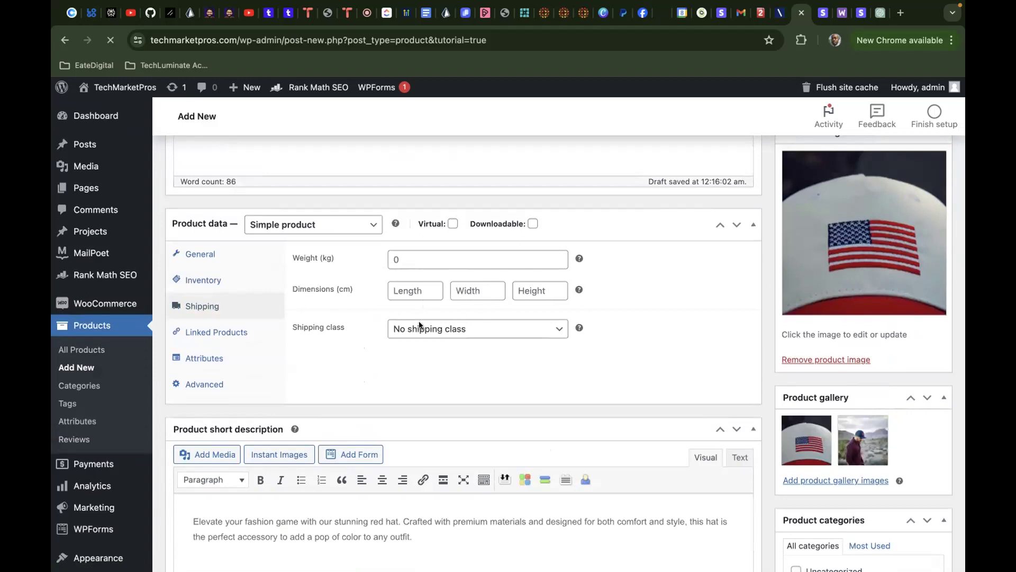
pyautogui.click(440, 328)
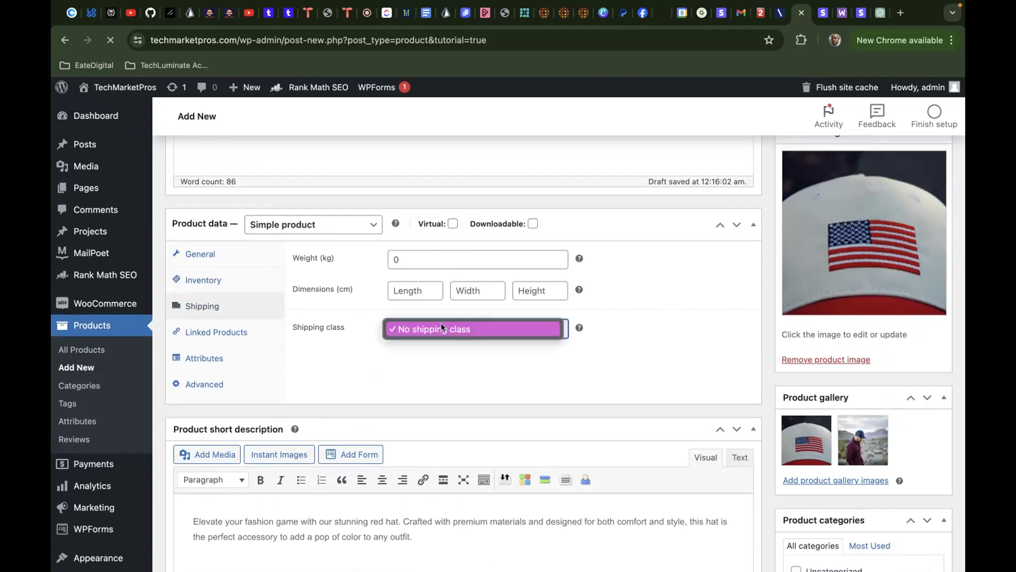
pyautogui.click(441, 323)
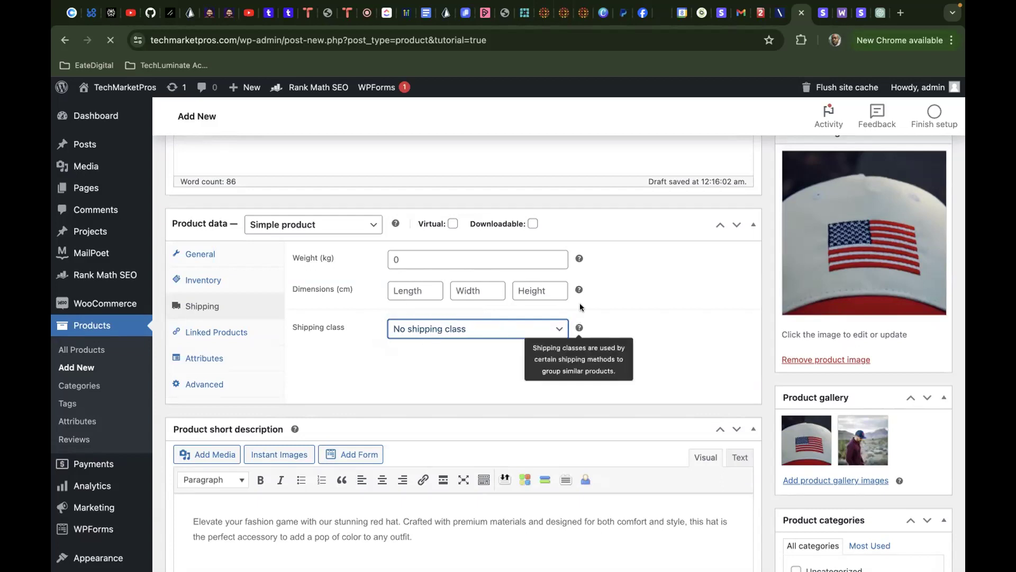
pyautogui.moveTo(578, 256)
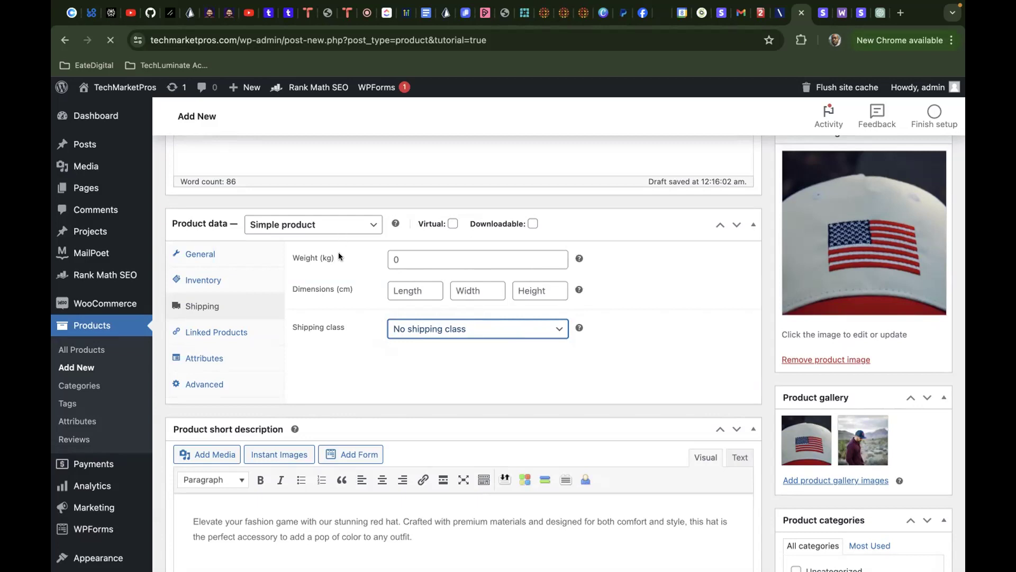
# Show the Linked Products options and check the Cross-sells help tip
pyautogui.moveTo(578, 287)
pyautogui.moveTo(577, 326)
pyautogui.click(244, 339)
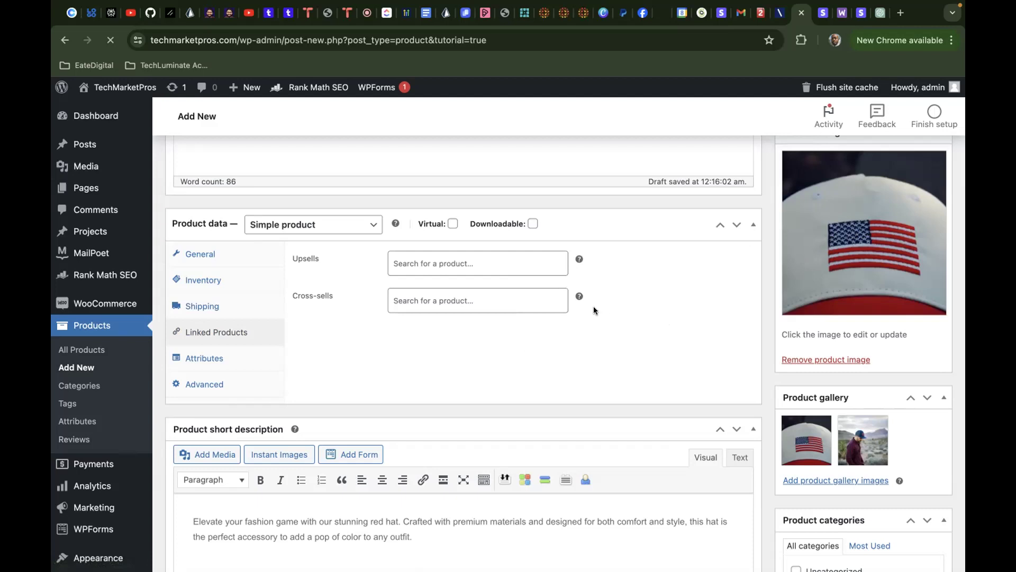
# Add and save a 'sizes' attribute with the value 5-91/2
pyautogui.moveTo(578, 294)
pyautogui.click(265, 354)
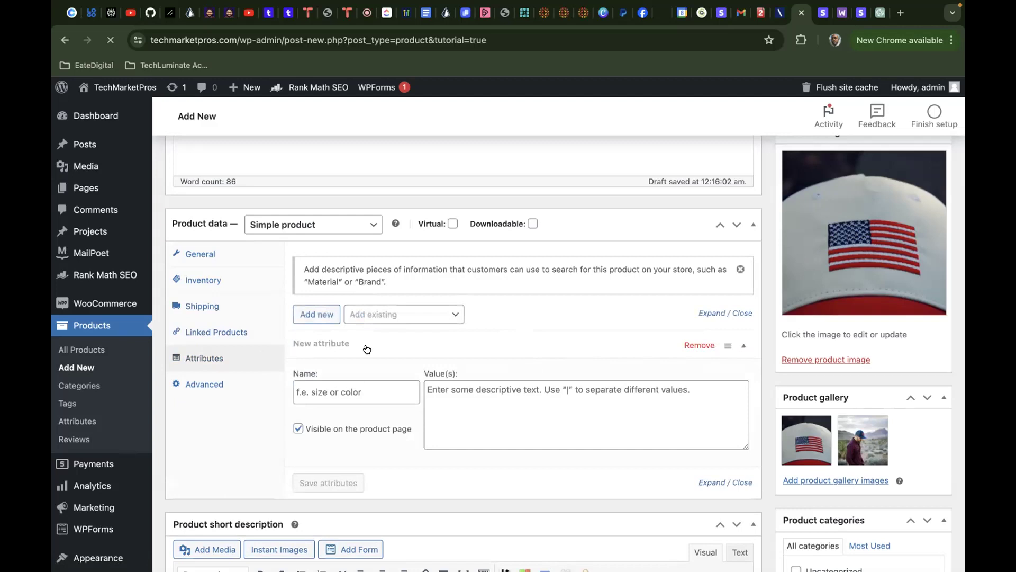
pyautogui.click(368, 391)
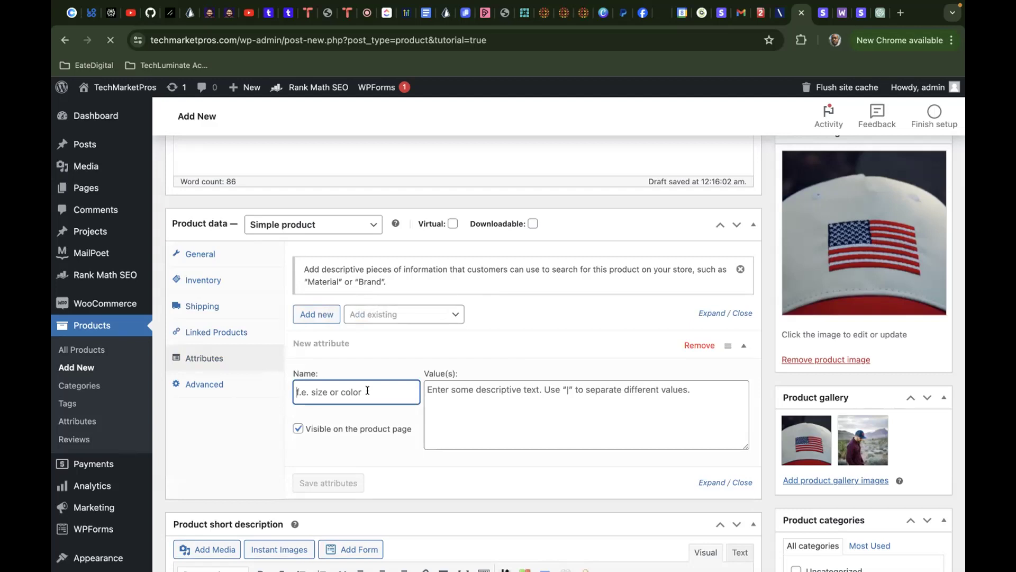
pyautogui.write('size')
pyautogui.click(523, 401)
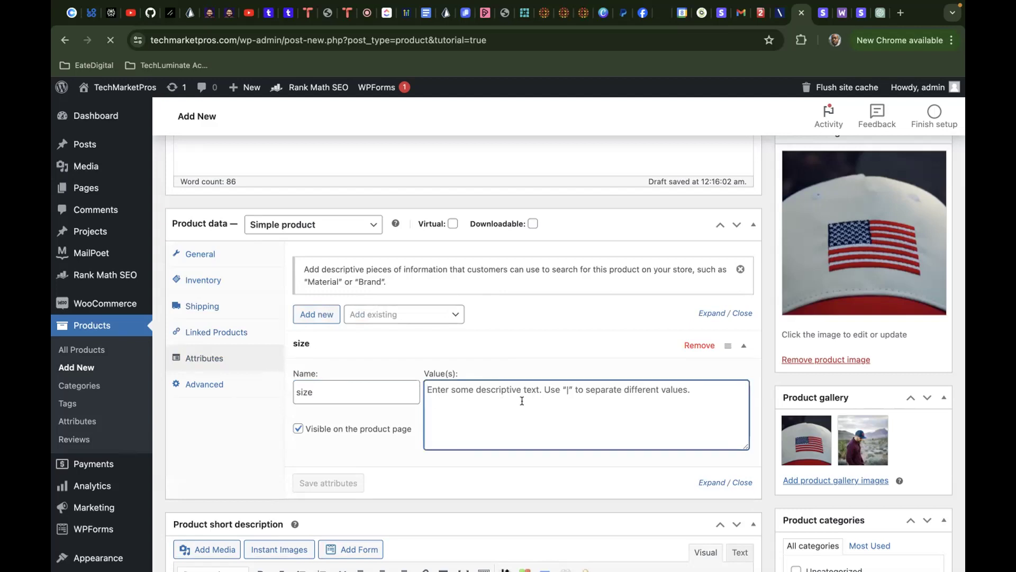
pyautogui.click(346, 393)
pyautogui.write('s')
pyautogui.click(443, 393)
pyautogui.write('5-')
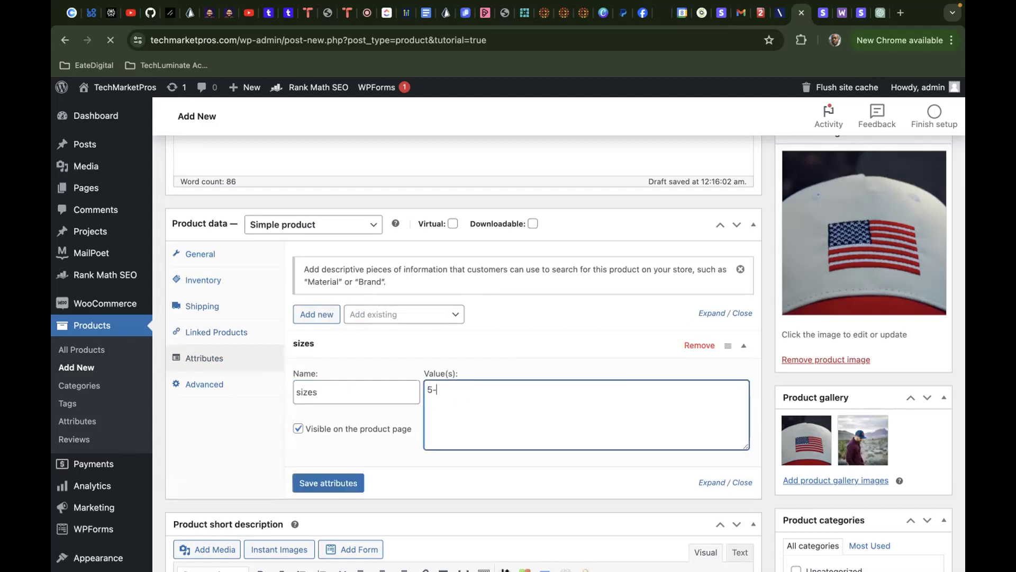
pyautogui.write('91/2')
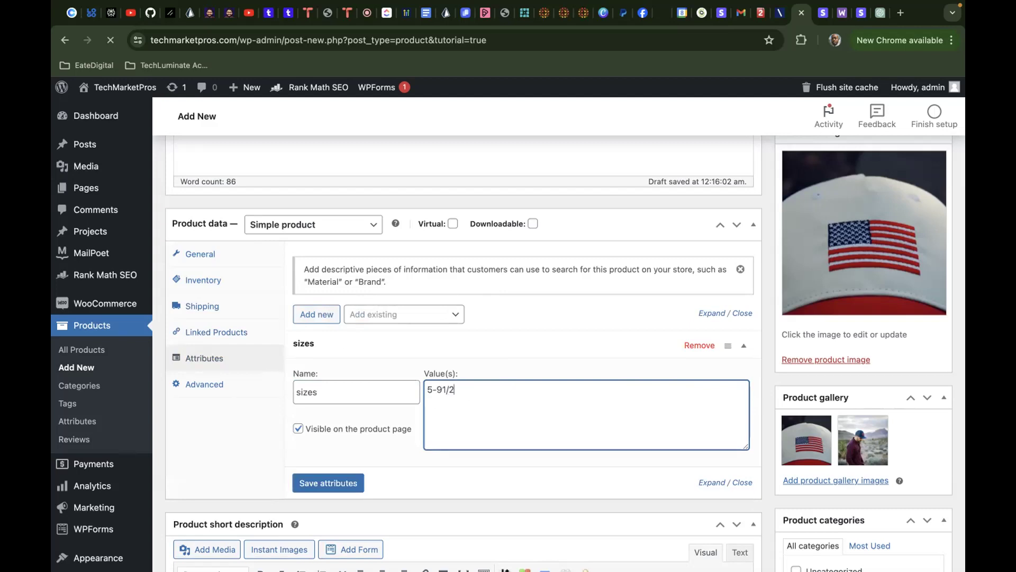
pyautogui.click(327, 484)
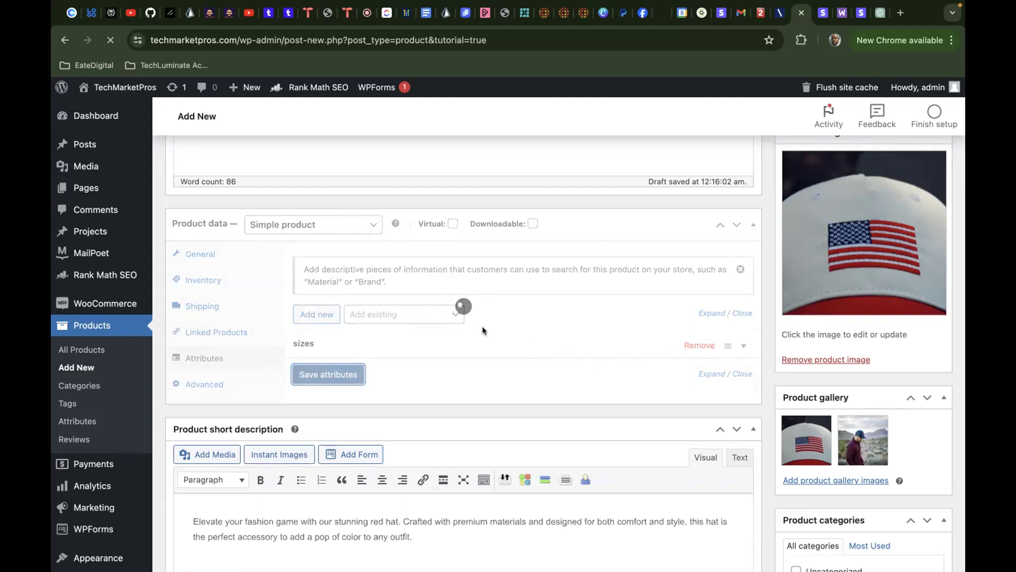
# Add and save a 'colors' attribute with the values red, blue
pyautogui.click(327, 316)
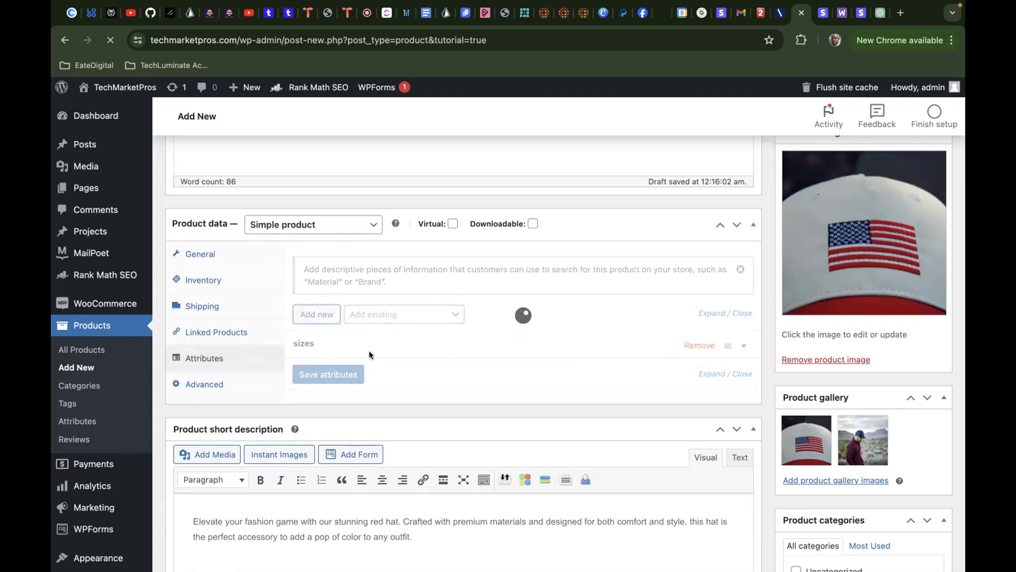
pyautogui.click(339, 415)
pyautogui.write('colors')
pyautogui.click(479, 426)
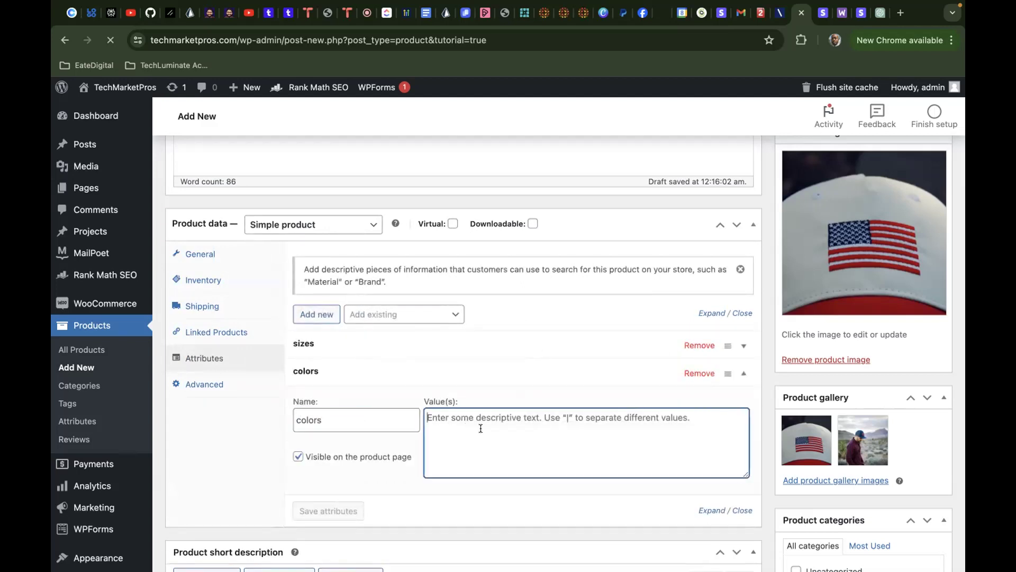
pyautogui.write('red')
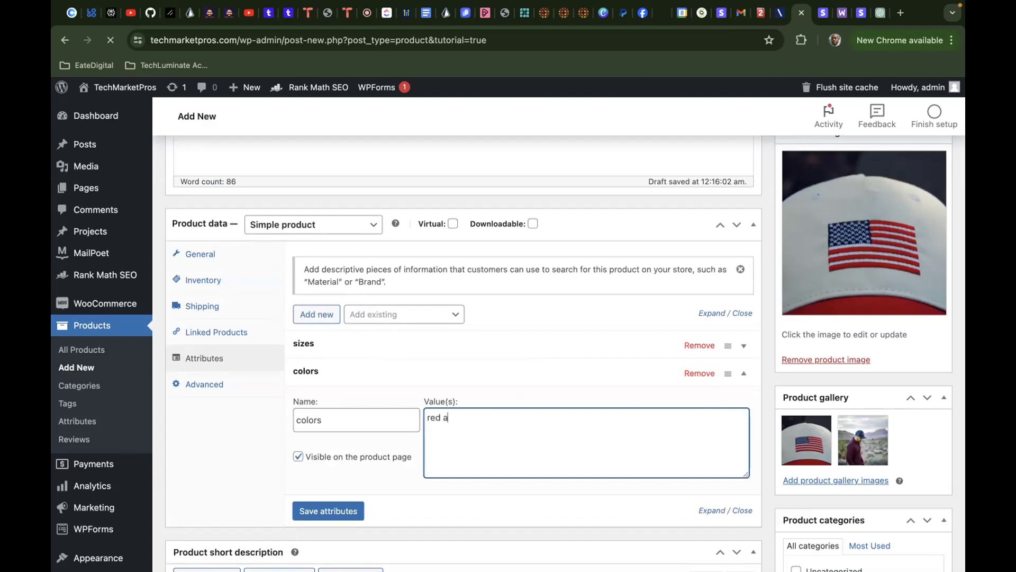
pyautogui.write(', blue')
pyautogui.click(317, 511)
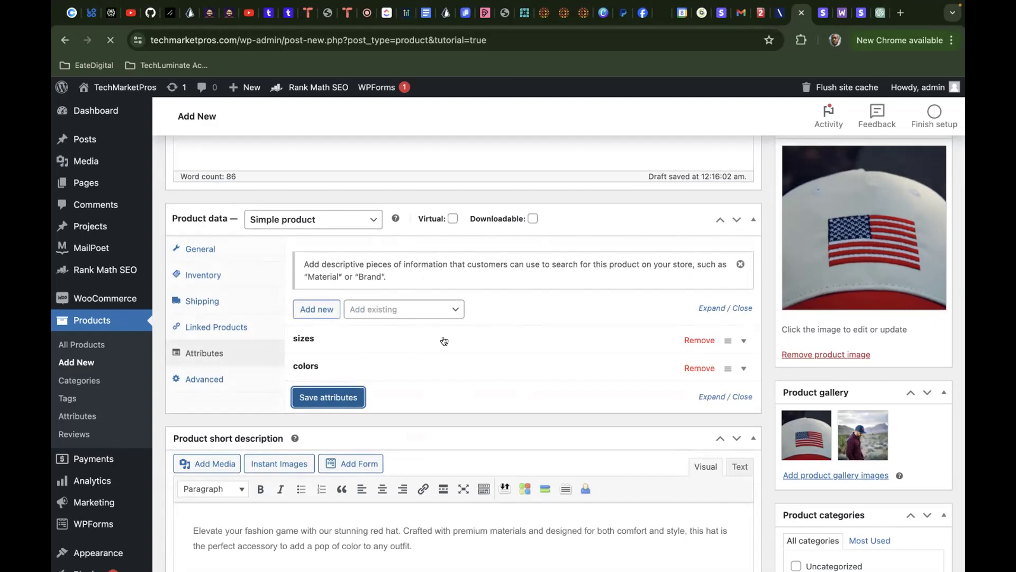
# Review the Advanced product options, keeping Menu order at 0 and reviews enabled
pyautogui.click(226, 377)
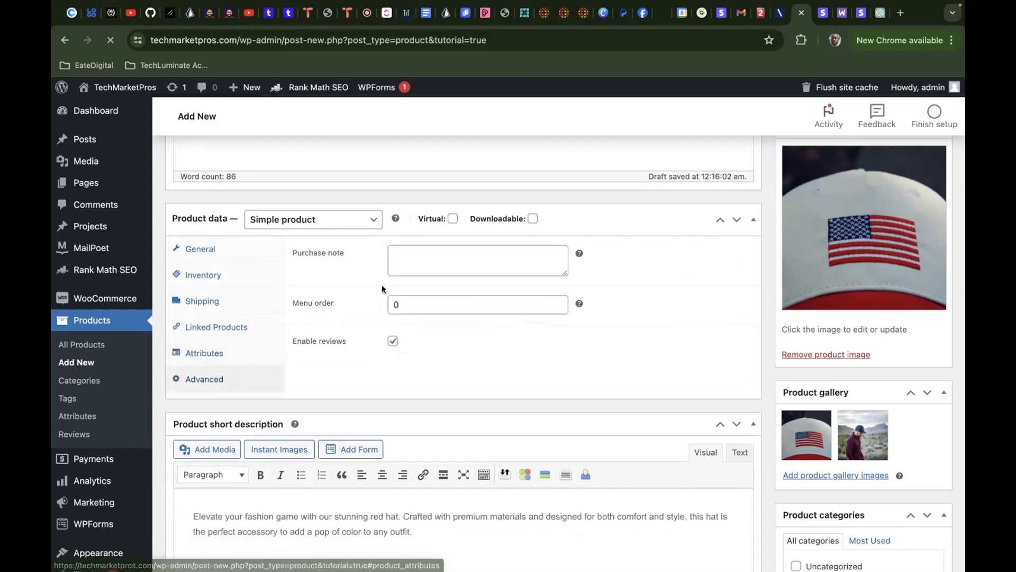
pyautogui.moveTo(579, 252)
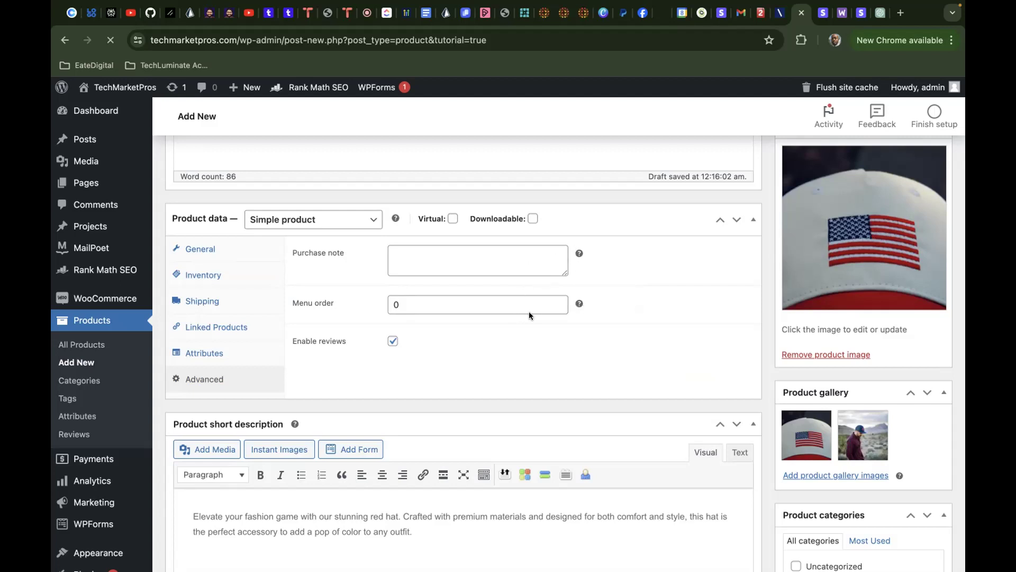
pyautogui.moveTo(575, 299)
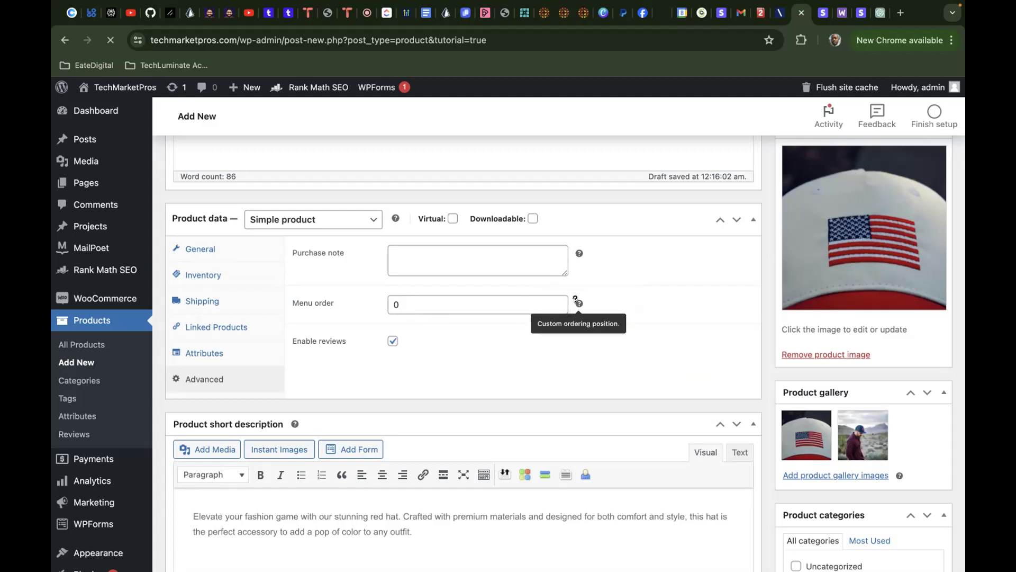
pyautogui.click(555, 302)
pyautogui.click(555, 302)
pyautogui.click(556, 302)
pyautogui.click(556, 309)
pyautogui.click(555, 309)
pyautogui.click(556, 309)
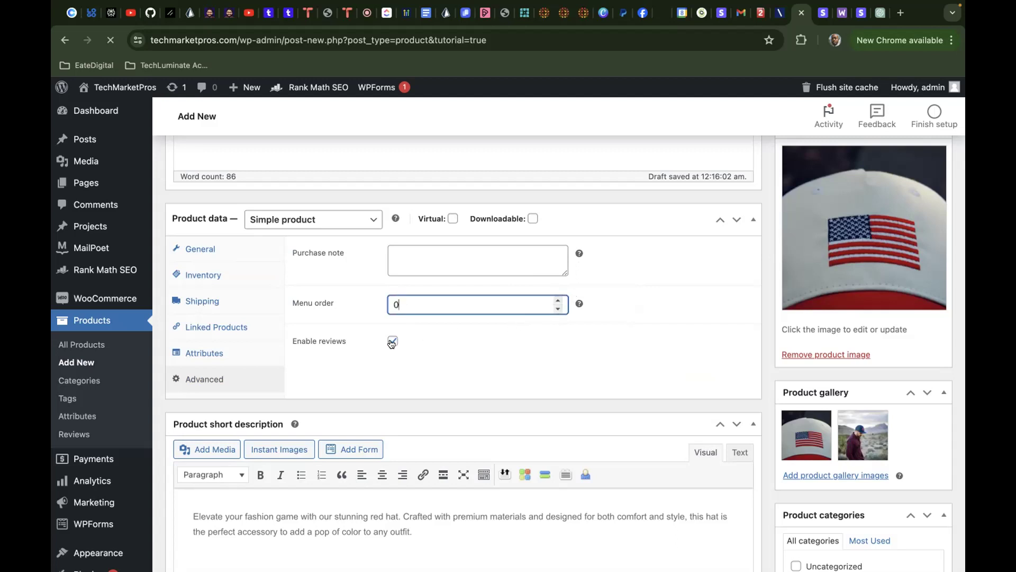
pyautogui.scroll(-7, 392, 345)
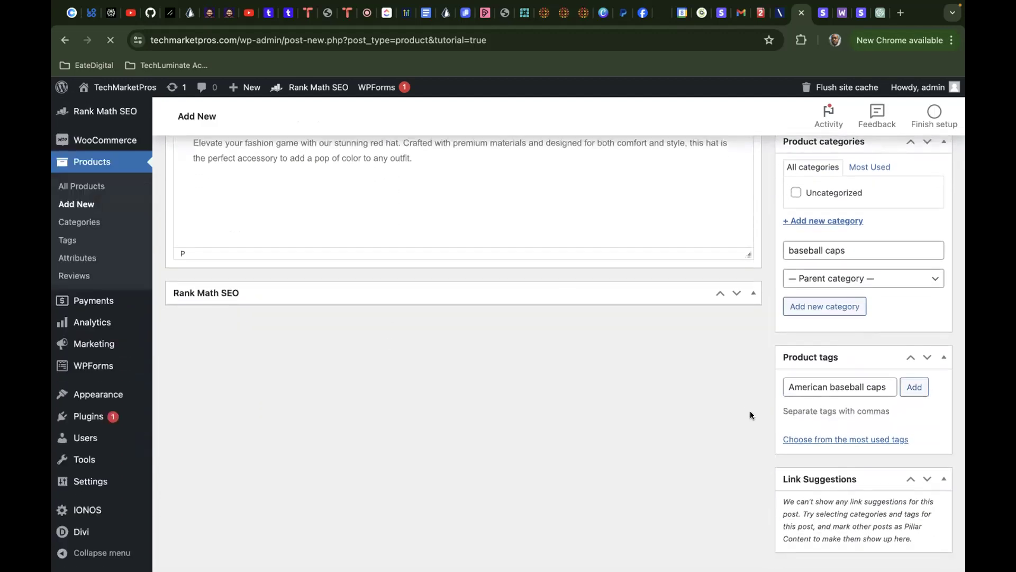
pyautogui.scroll(-1, 750, 415)
pyautogui.scroll(15, 750, 415)
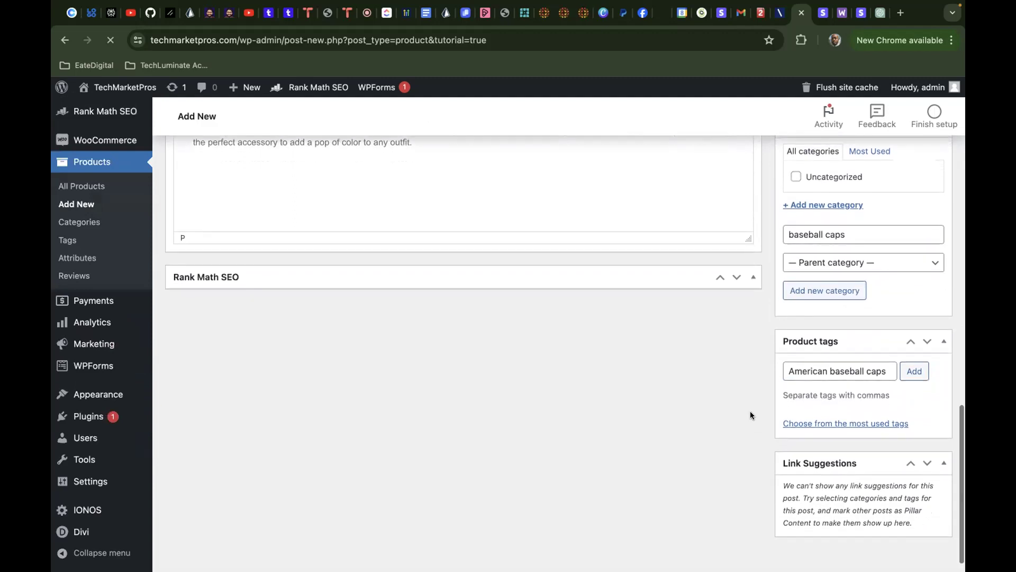
pyautogui.scroll(-5, 804, 403)
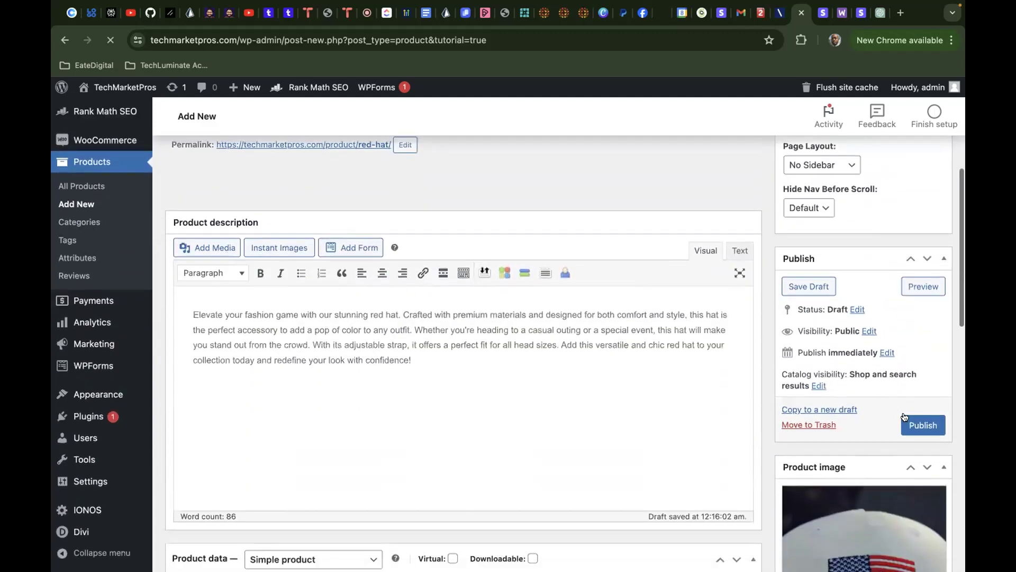
# Publish the Red Hat product and view its live /product/red-hat/ page
pyautogui.click(915, 423)
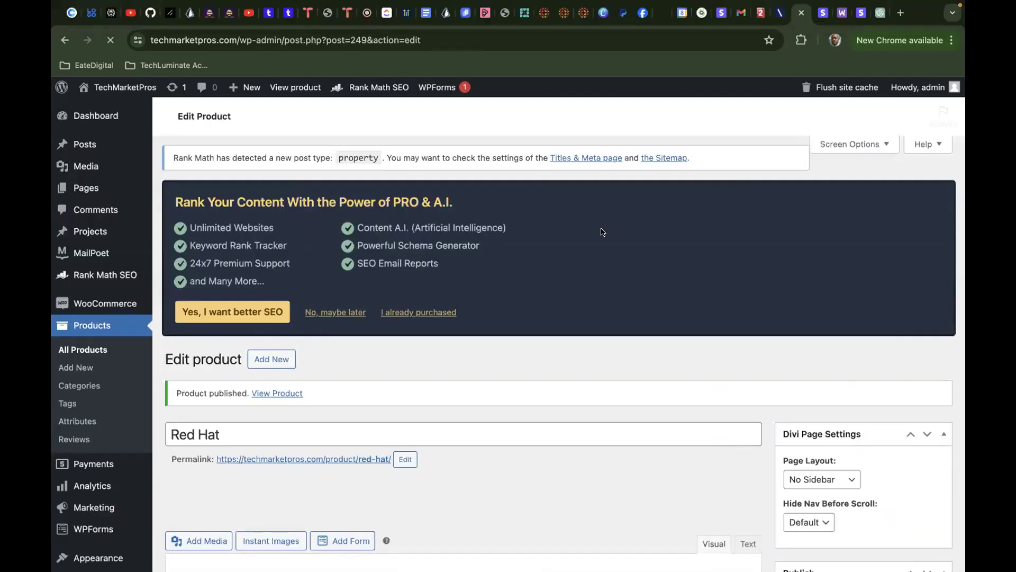
pyautogui.scroll(-3, 466, 339)
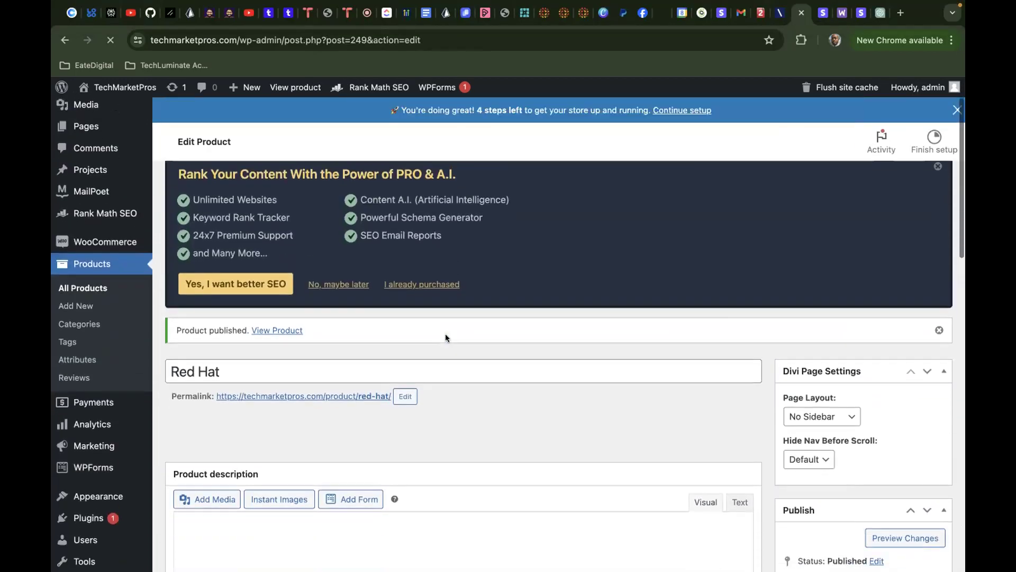
pyautogui.scroll(-2, 450, 345)
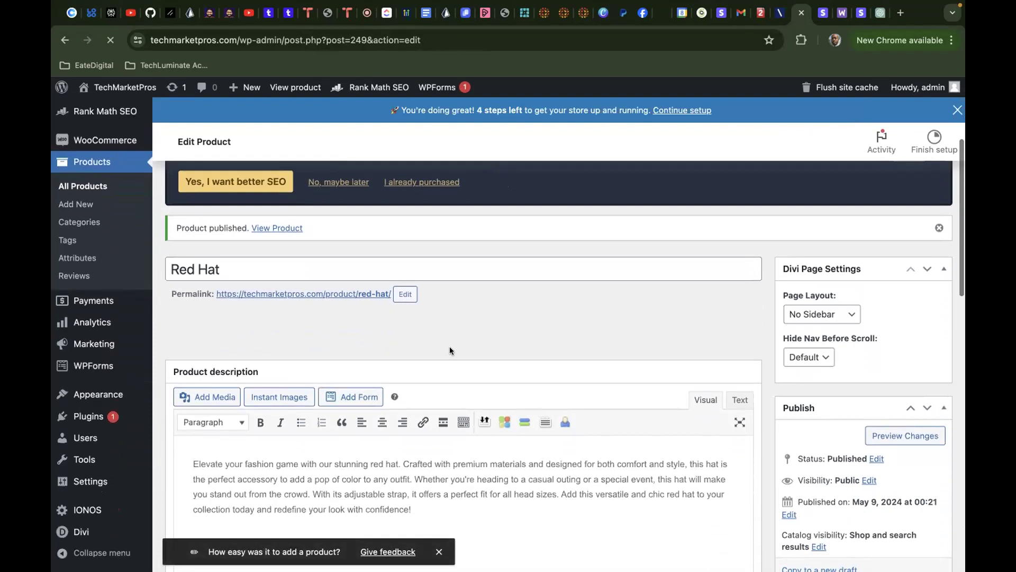
pyautogui.click(354, 296)
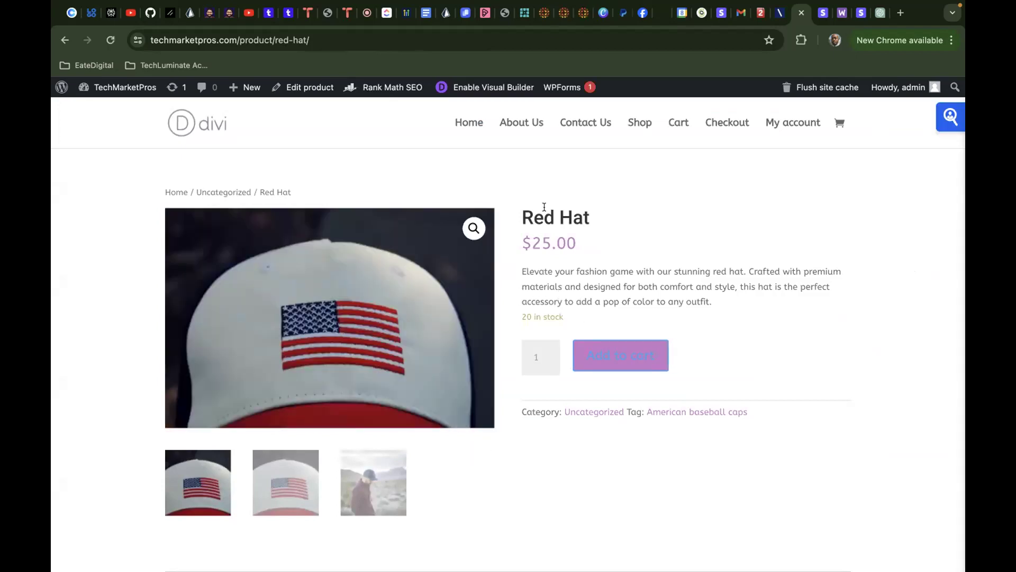
# Change the title from Red Hat to 'American Base Ball Cap' and update the product
pyautogui.click(309, 89)
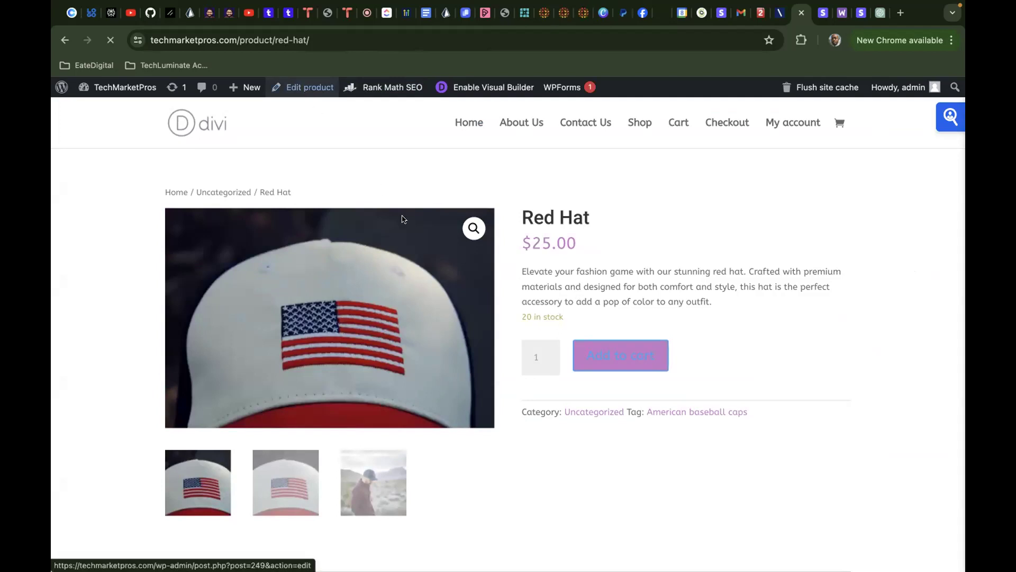
pyautogui.scroll(-5, 471, 369)
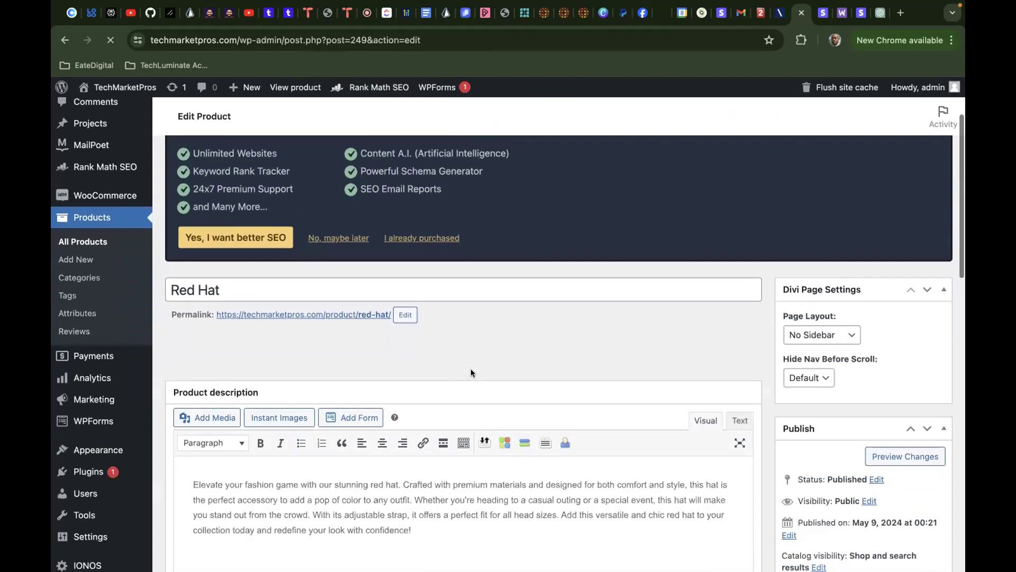
pyautogui.scroll(5, 471, 369)
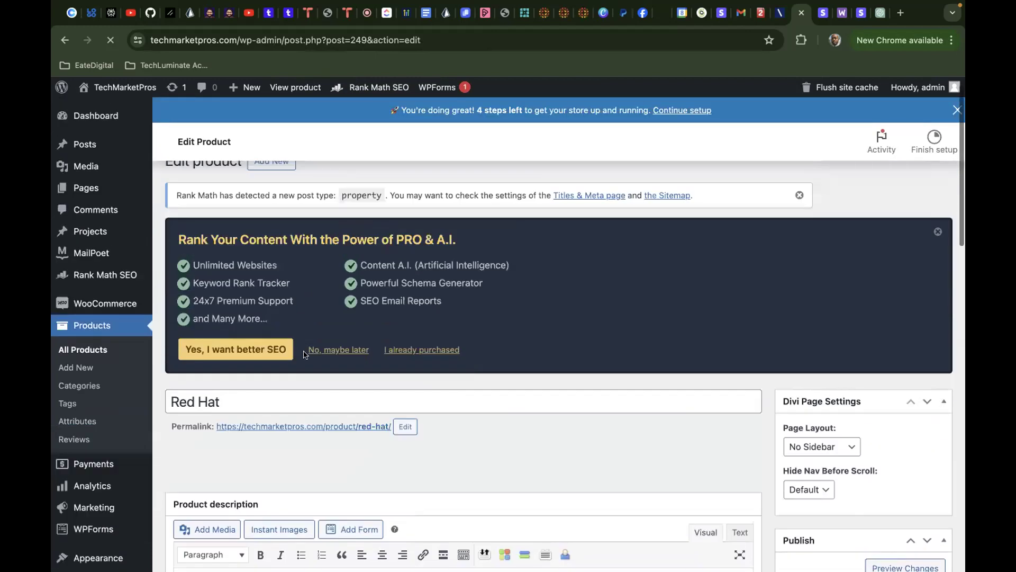
pyautogui.moveTo(238, 398); pyautogui.dragTo(161, 403)
pyautogui.write('A')
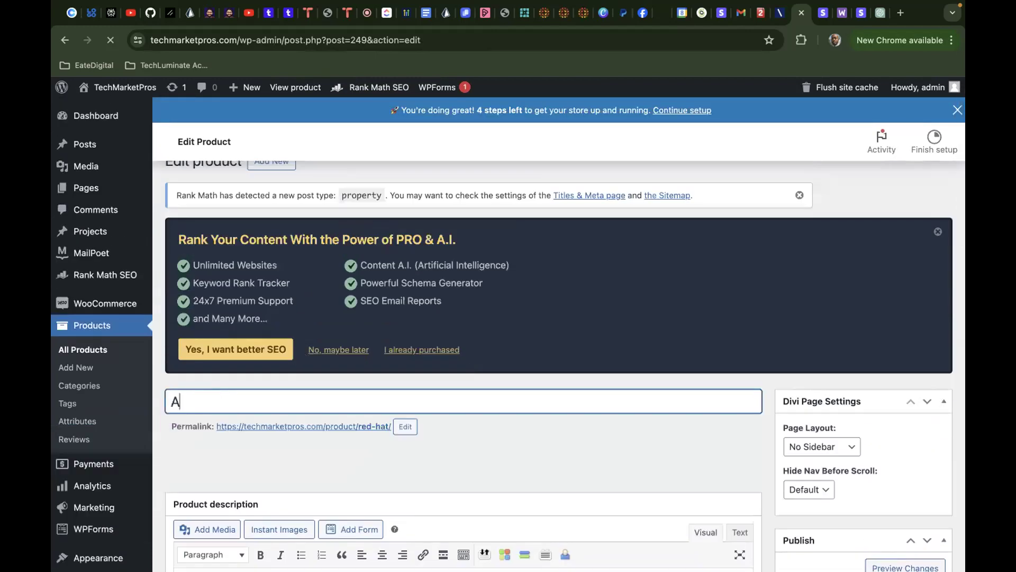
pyautogui.write('merican BaseBall cAP')
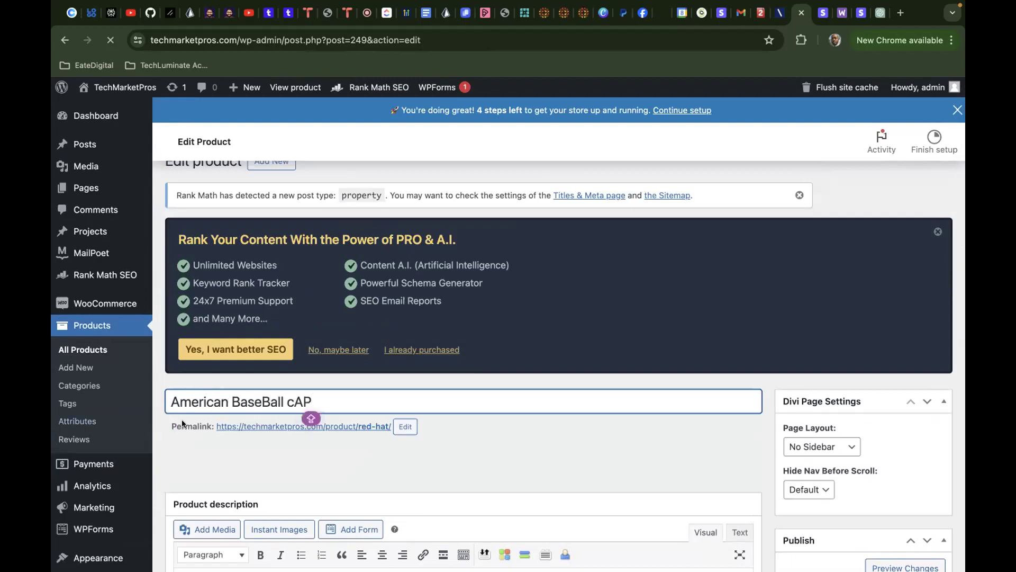
pyautogui.press('BackSpace')
pyautogui.press('BackSpace')
pyautogui.press('BackSpace')
pyautogui.write('Cap')
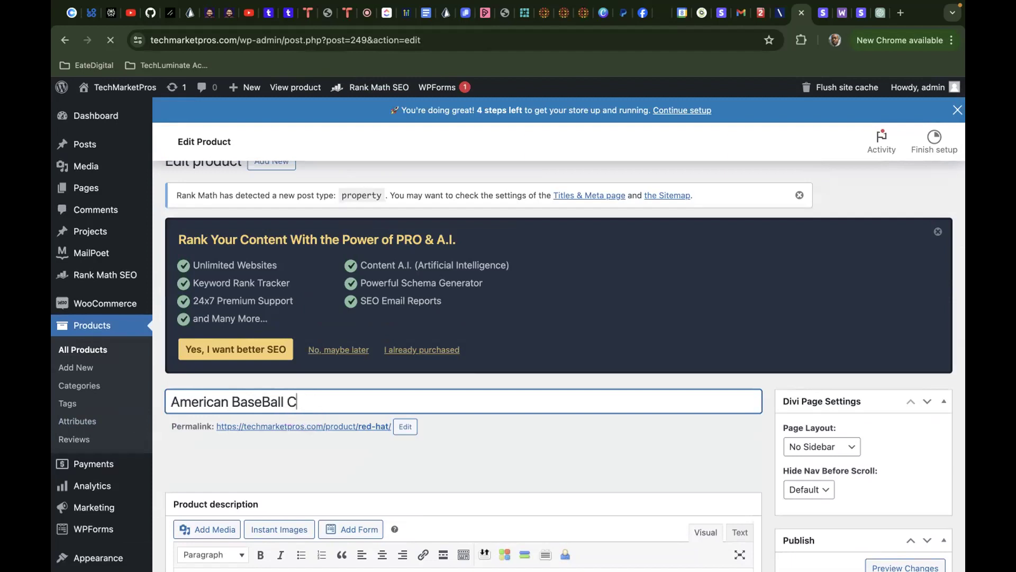
pyautogui.click(263, 402)
pyautogui.scroll(-3, 896, 438)
pyautogui.scroll(-2, 897, 440)
pyautogui.click(905, 469)
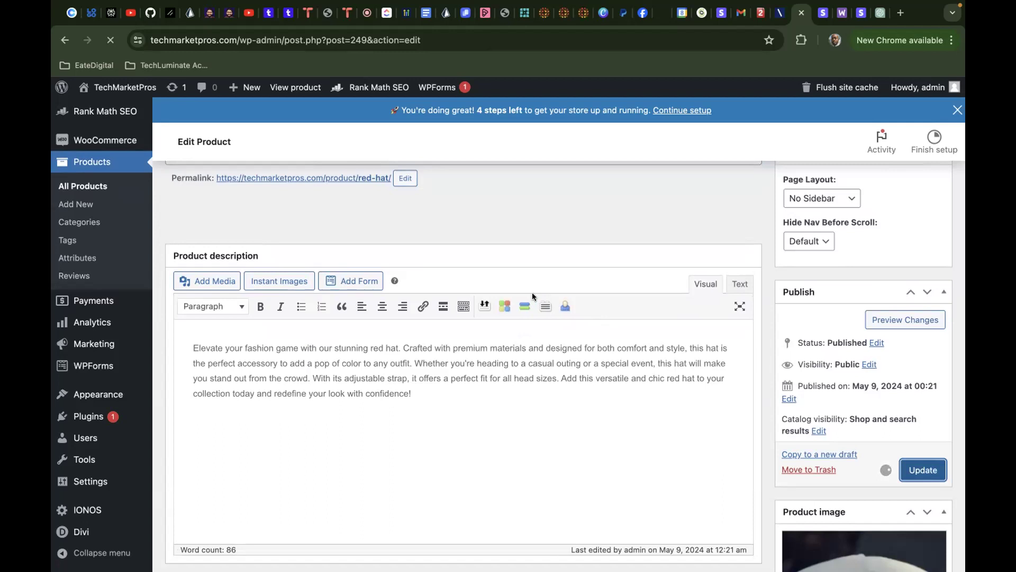
pyautogui.scroll(1, 532, 292)
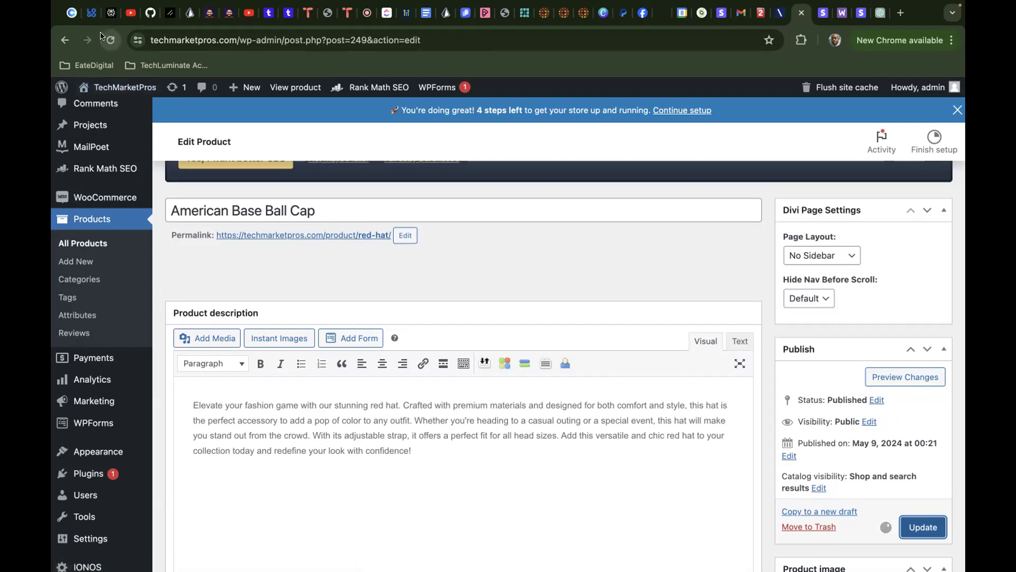
# Check the live page, then retitle the product 'American Baseball Cap' and update it
pyautogui.click(283, 235)
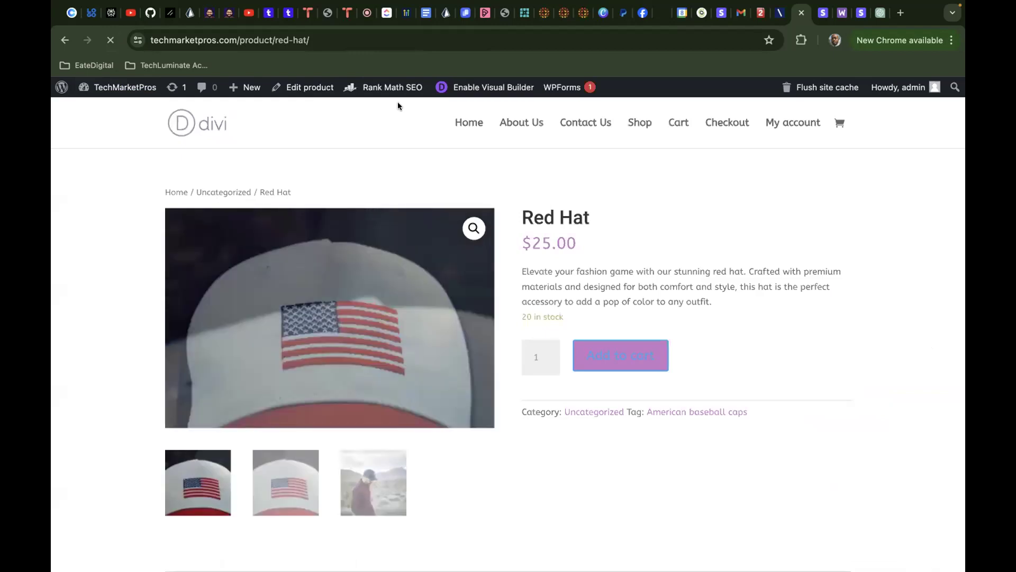
pyautogui.click(312, 86)
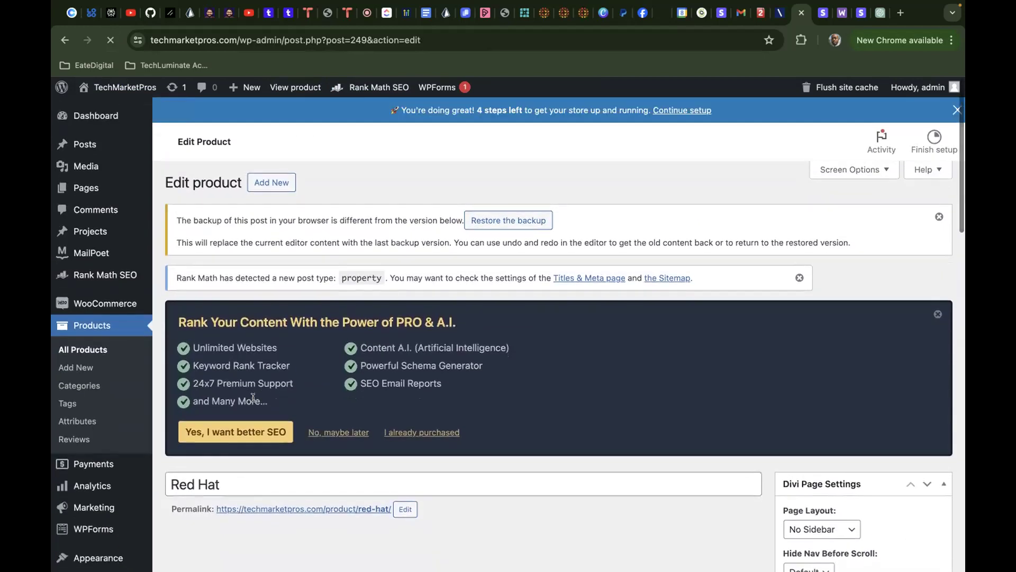
pyautogui.scroll(-3, 296, 334)
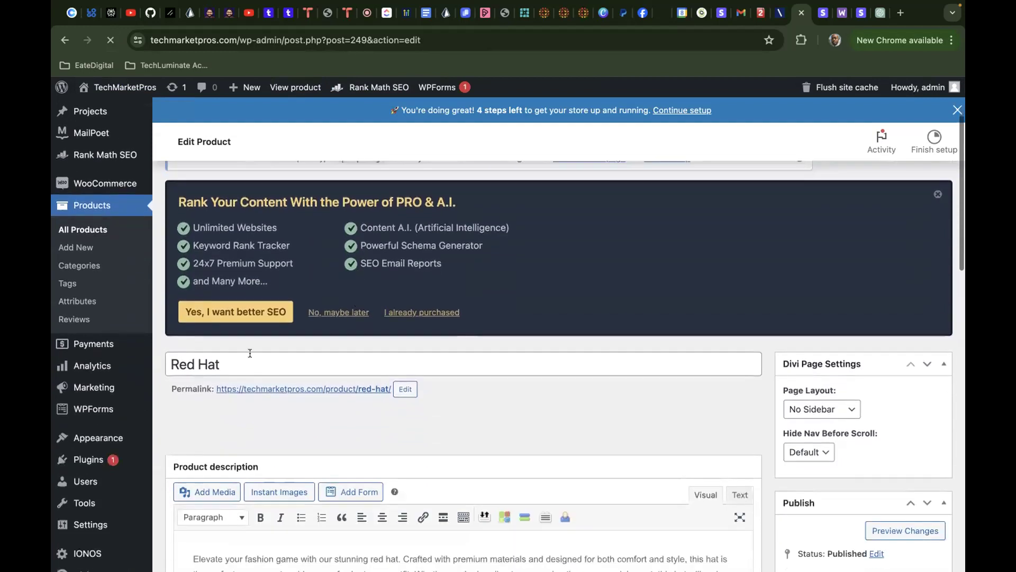
pyautogui.moveTo(236, 363); pyautogui.dragTo(168, 365)
pyautogui.write('American')
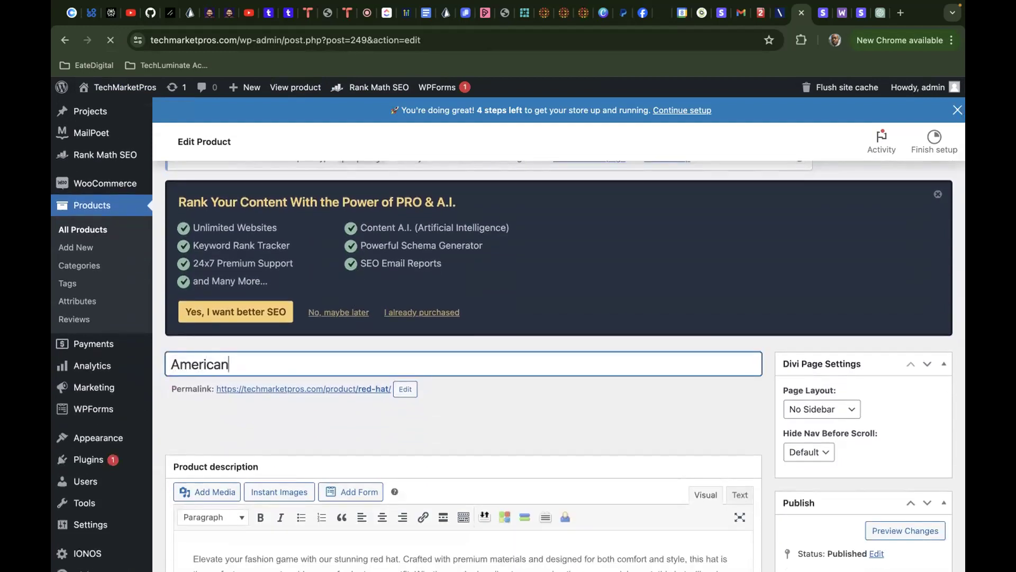
pyautogui.write(' Baseball Cap')
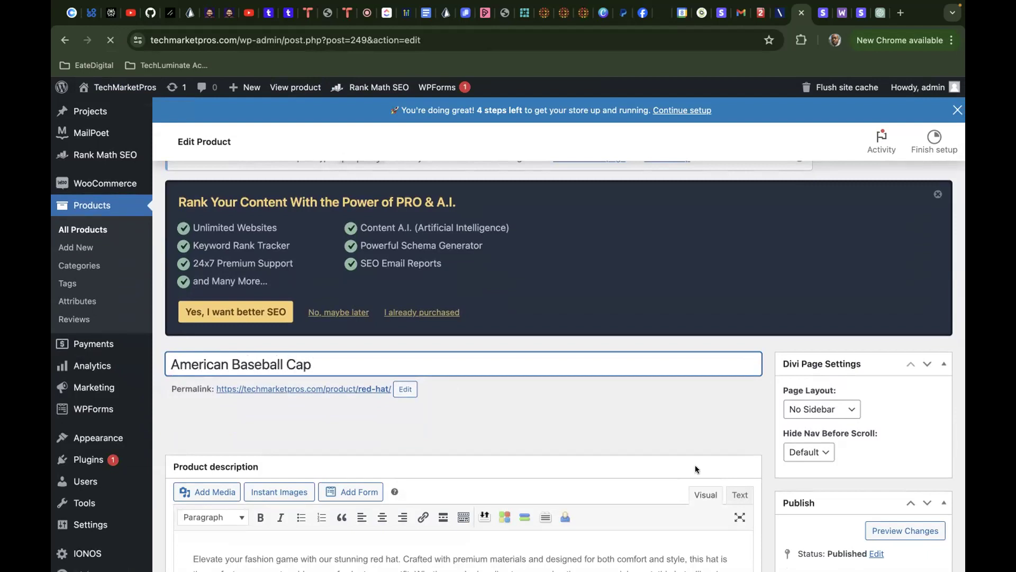
pyautogui.scroll(-3, 765, 462)
pyautogui.scroll(-1, 765, 466)
pyautogui.click(911, 460)
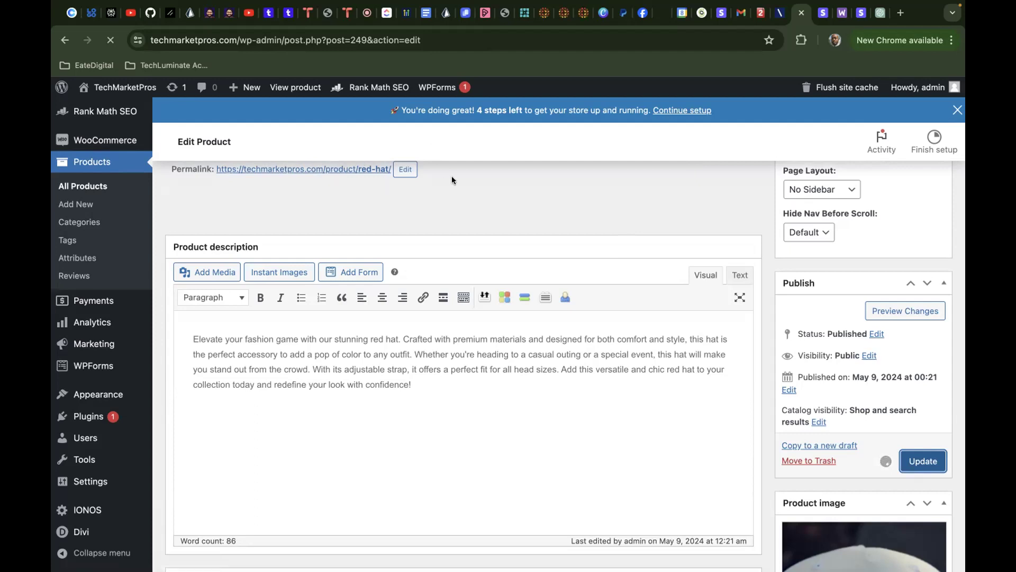
# Go through the site homepage back to the admin Dashboard to reach All Products
pyautogui.click(108, 40)
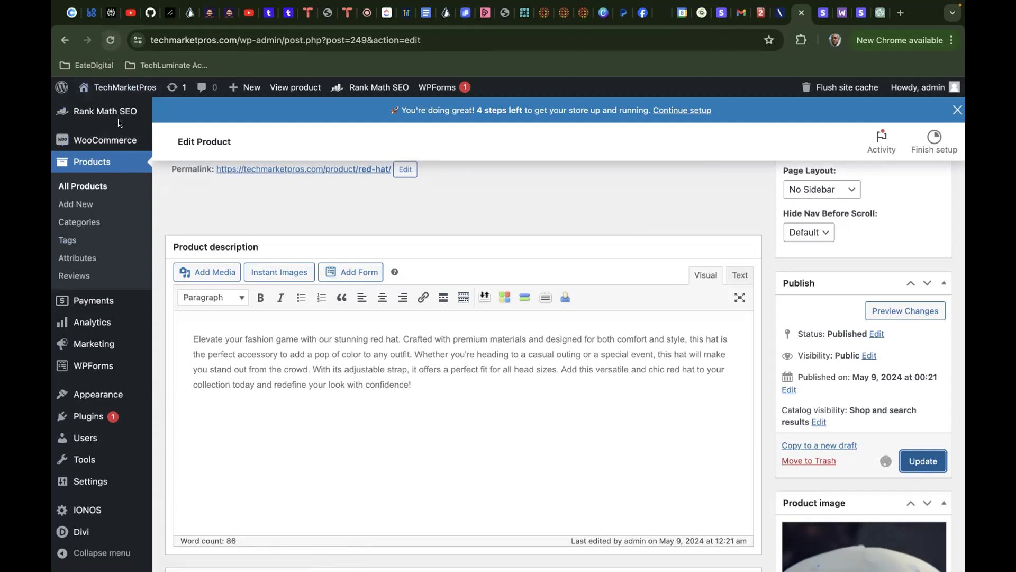
pyautogui.click(122, 88)
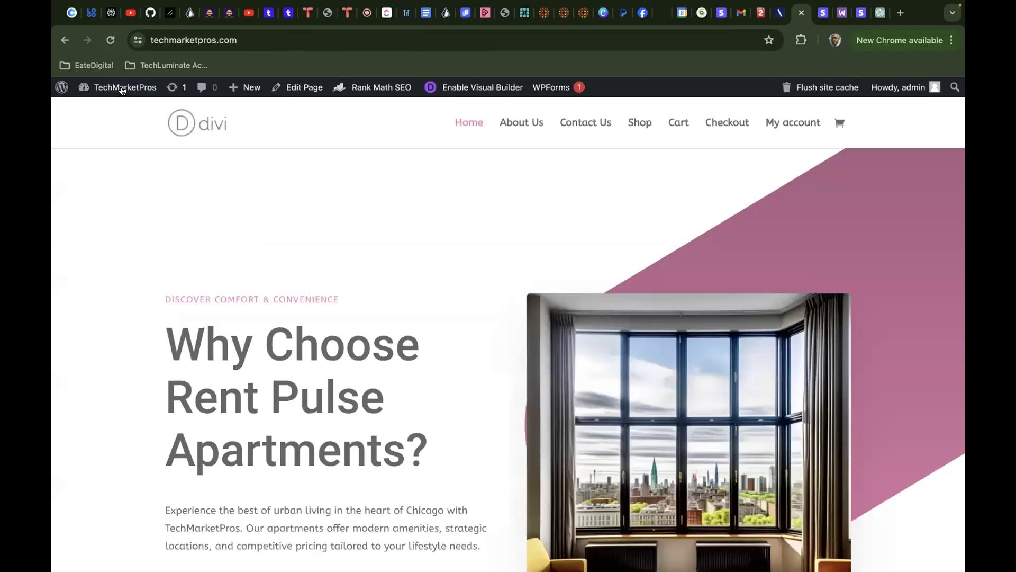
pyautogui.moveTo(118, 93)
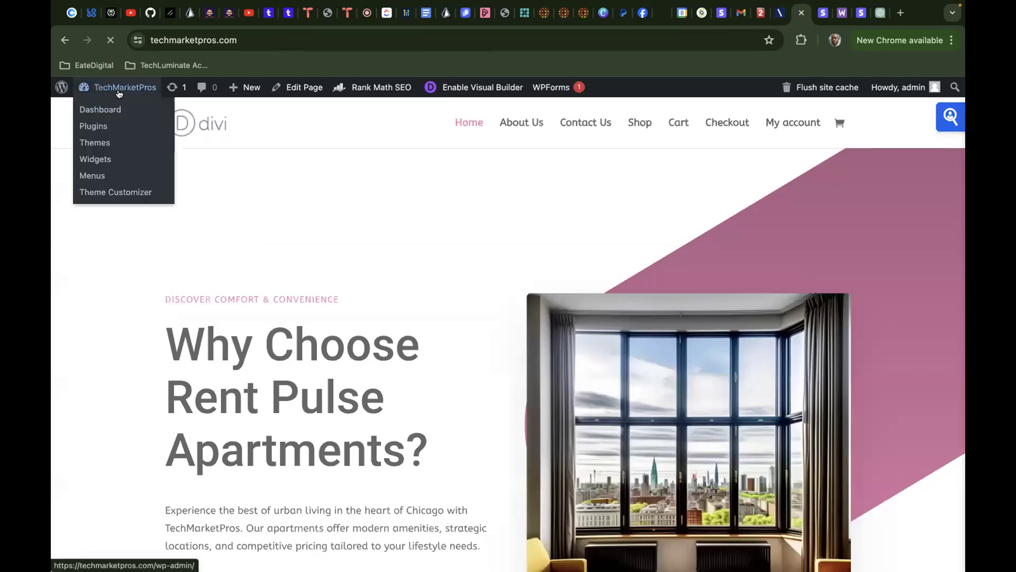
pyautogui.click(119, 93)
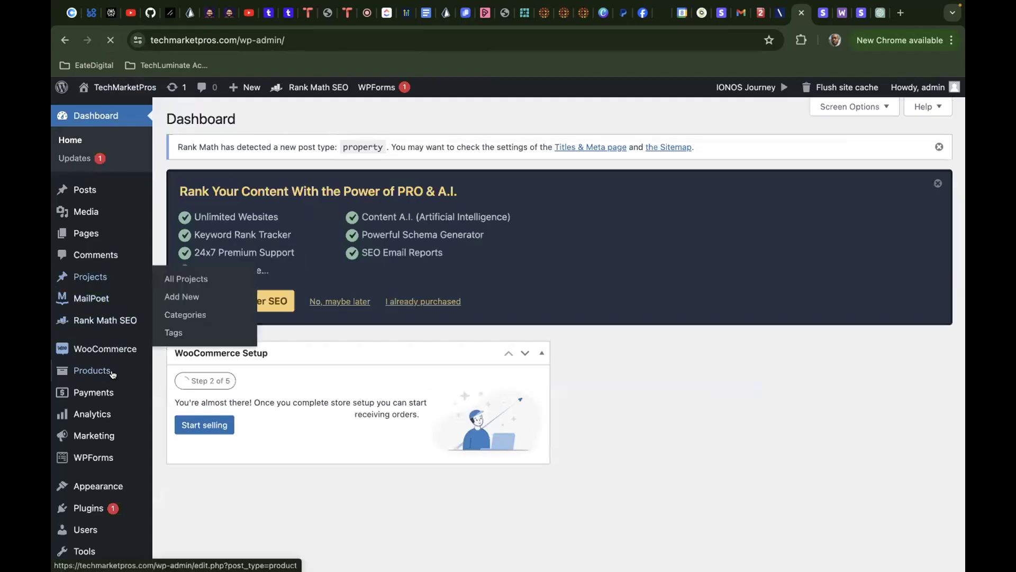
pyautogui.moveTo(79, 370)
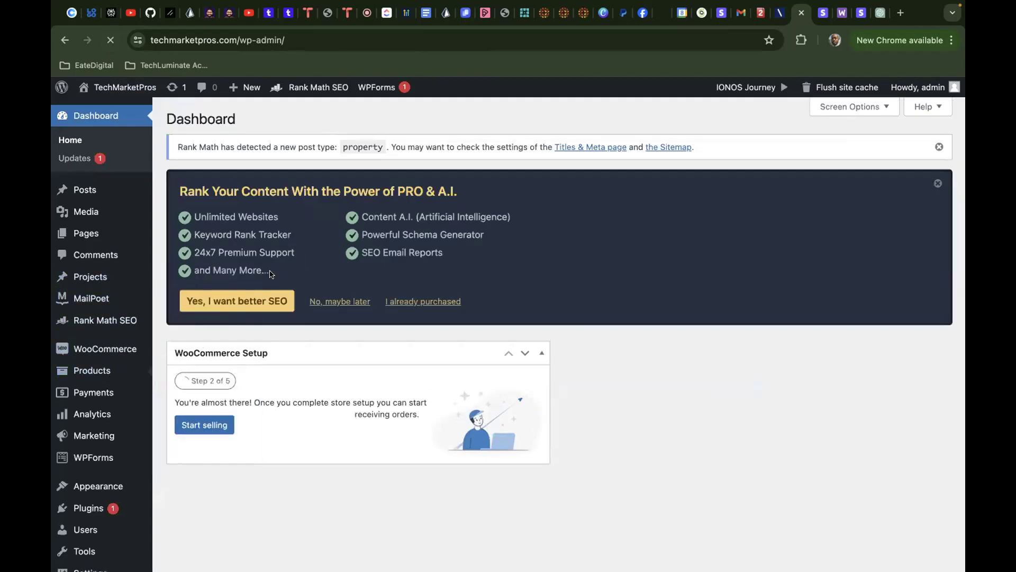
pyautogui.scroll(-5, 300, 407)
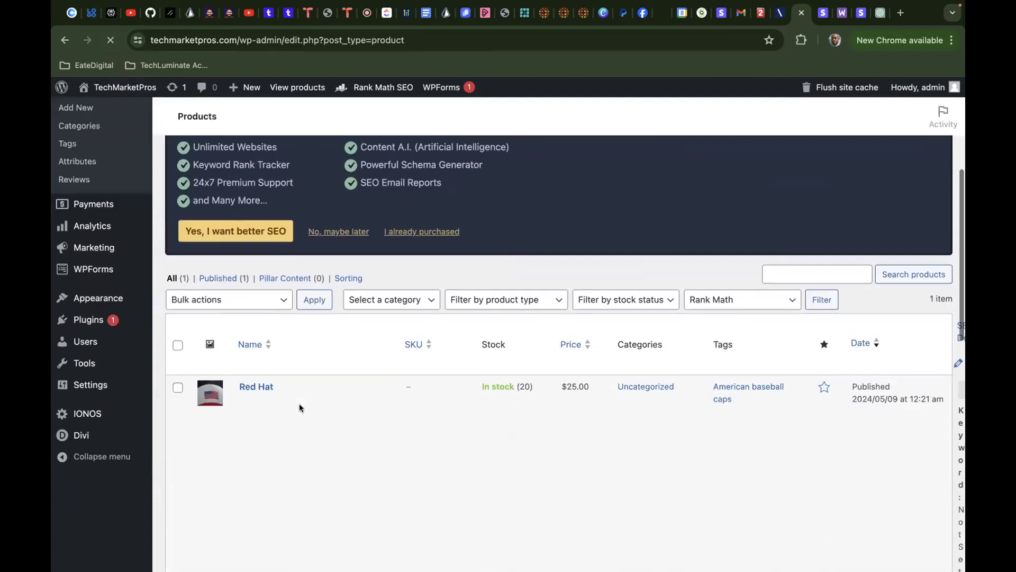
# Rename the Red Hat product to 'American Baseball Cap' with Quick Edit
pyautogui.click(300, 398)
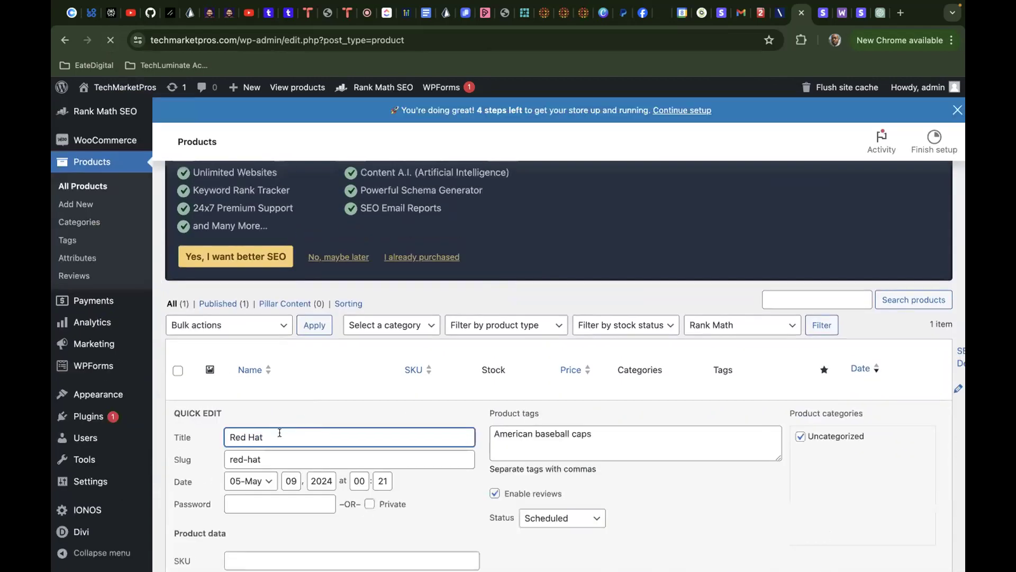
pyautogui.moveTo(267, 437); pyautogui.dragTo(216, 437)
pyautogui.write('A')
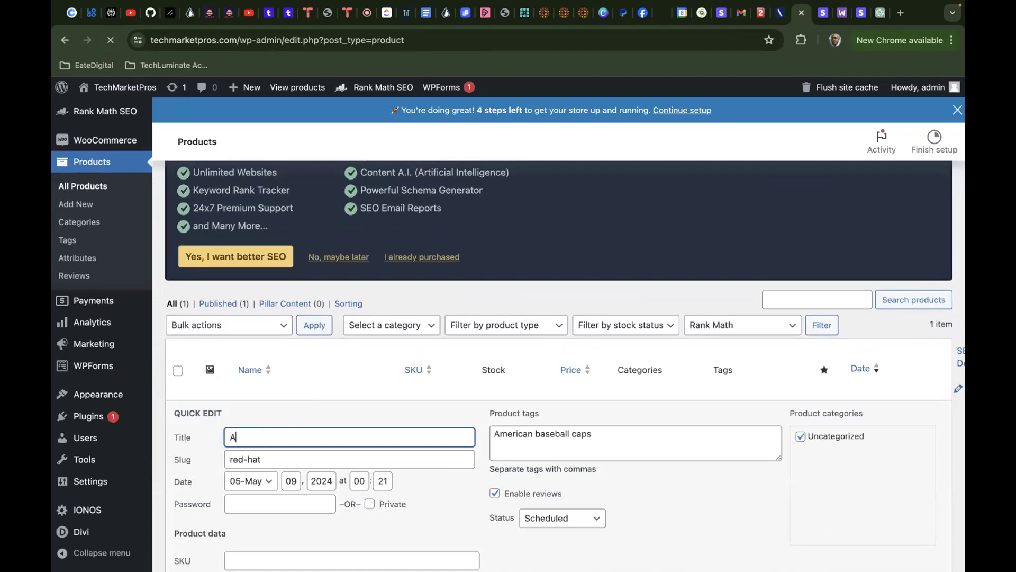
pyautogui.write('merican Baseball Cap')
pyautogui.scroll(-6, 213, 447)
pyautogui.click(196, 457)
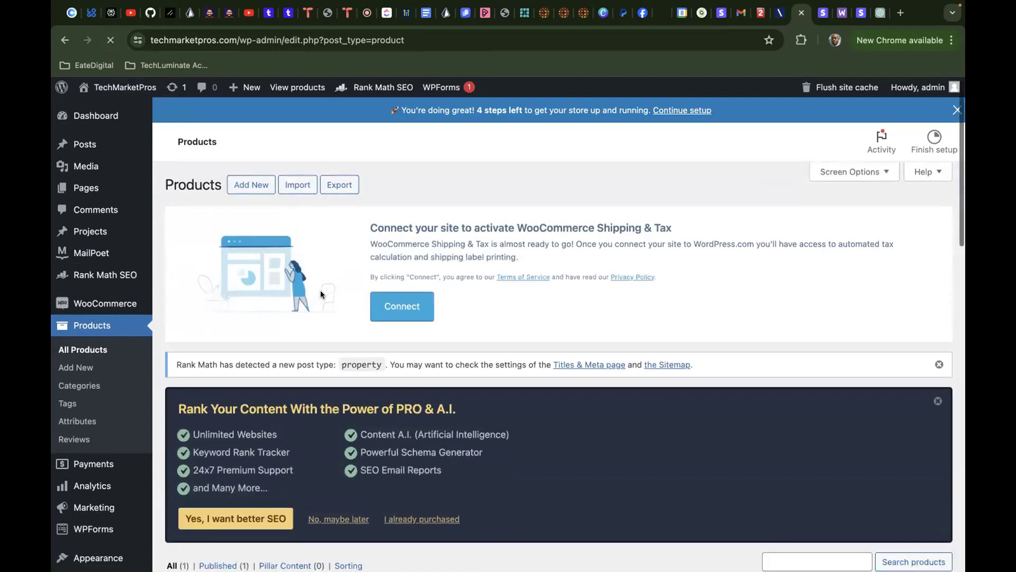
# Visit the public homepage, then go back to the admin list of all products
pyautogui.scroll(-3, 287, 235)
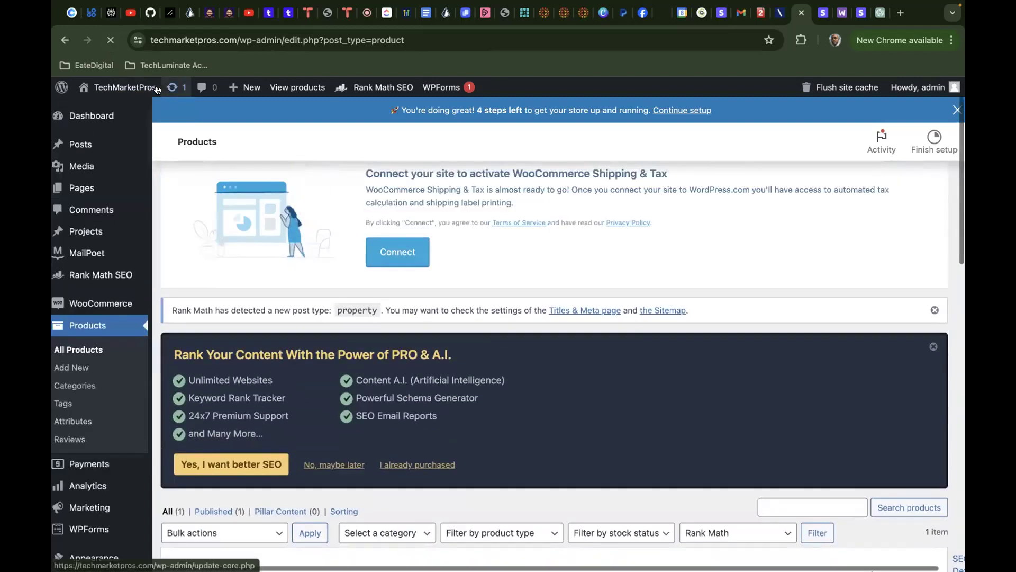
pyautogui.moveTo(142, 86)
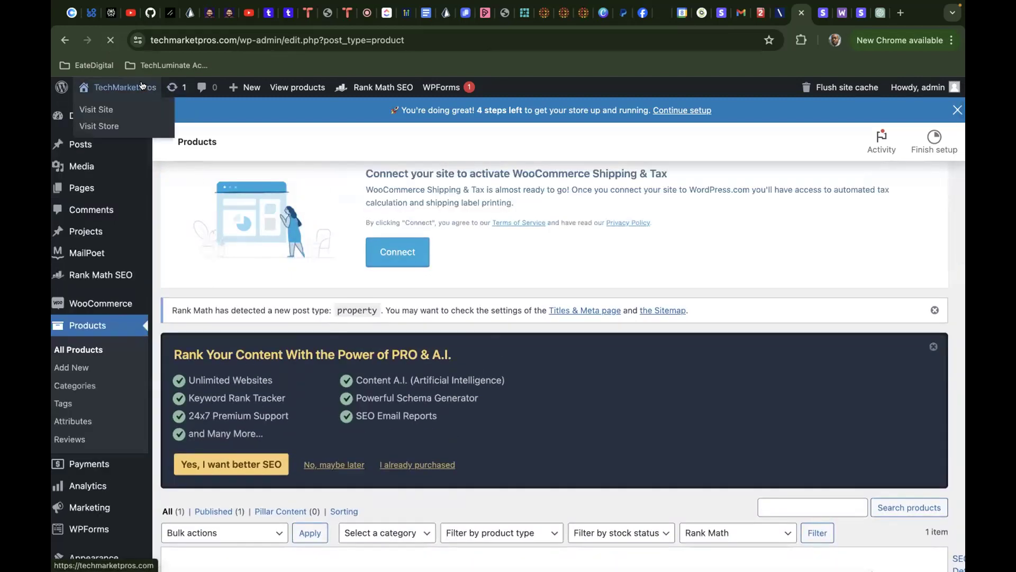
pyautogui.click(142, 85)
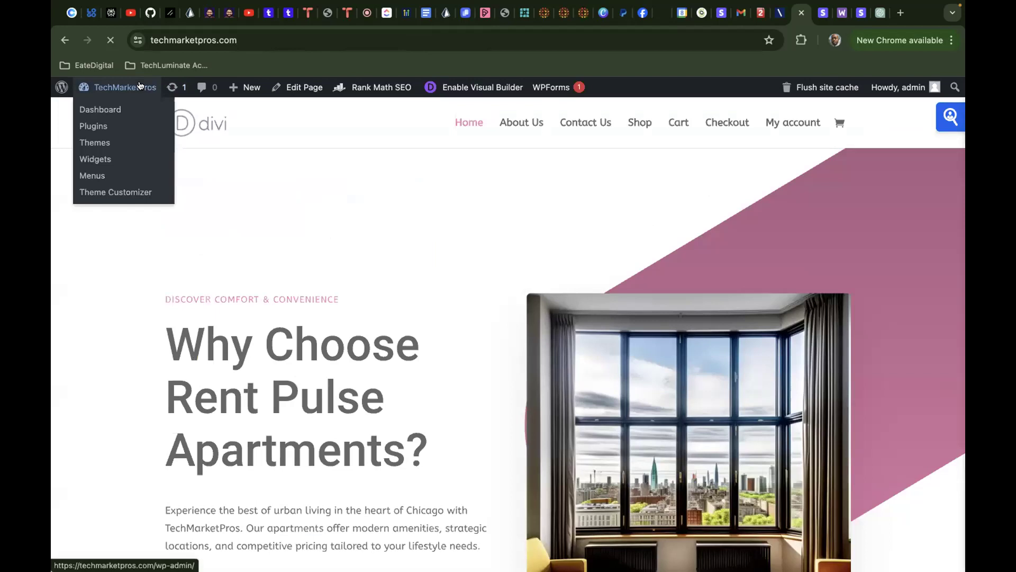
pyautogui.click(140, 86)
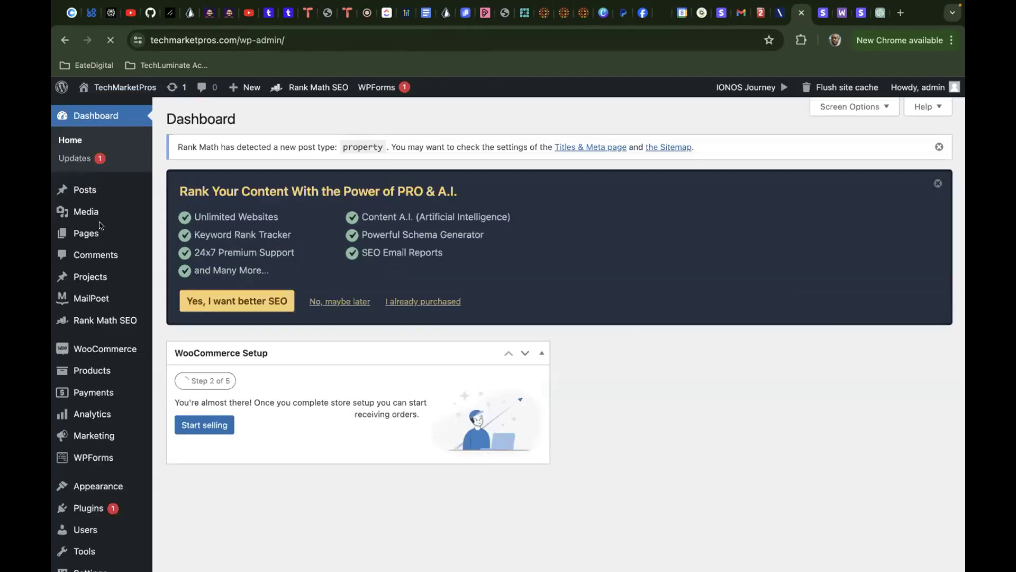
pyautogui.moveTo(122, 370)
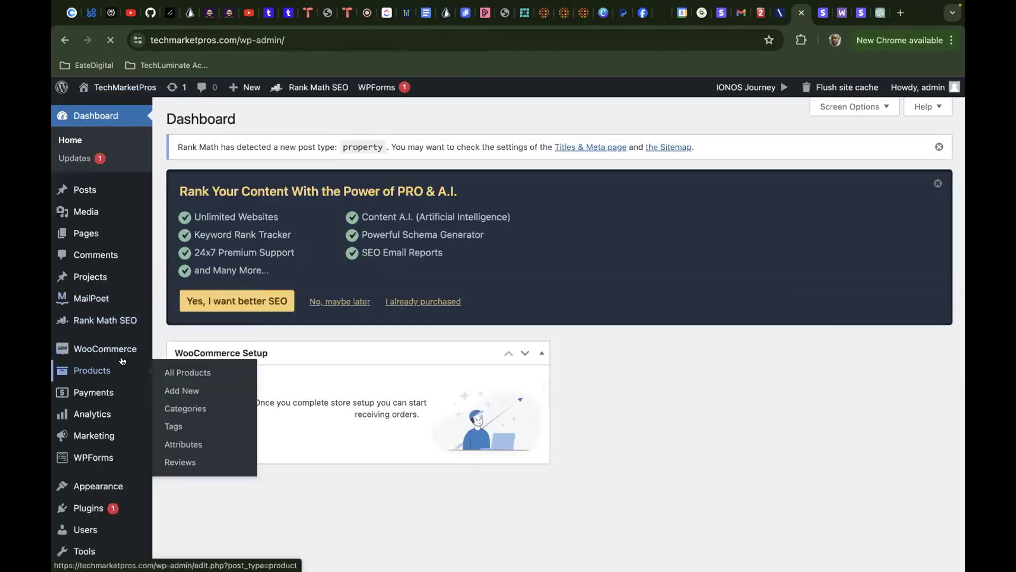
pyautogui.click(169, 369)
pyautogui.scroll(-5, 286, 354)
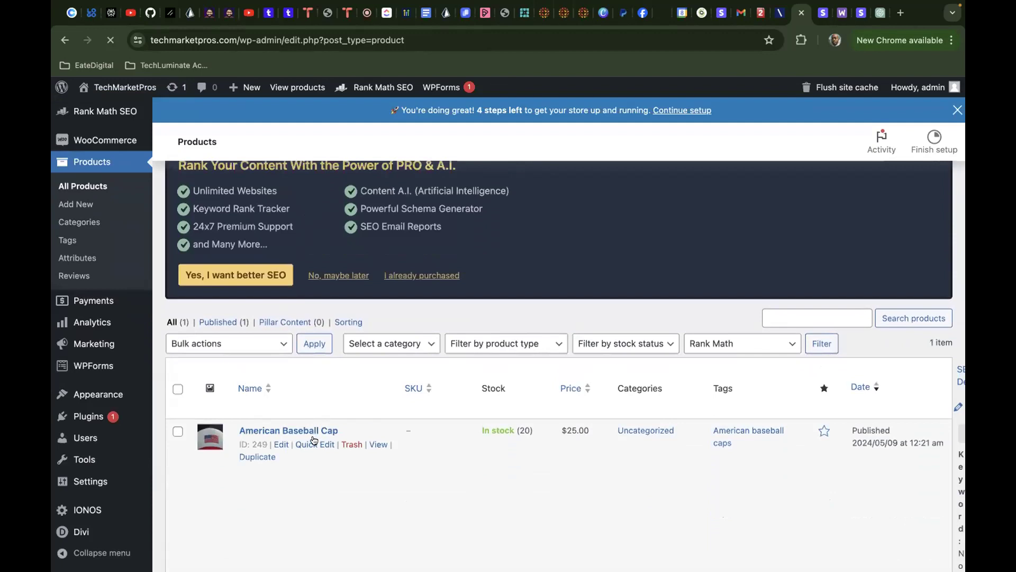
# Change the product's slug from red-hat to american-baseball-cap
pyautogui.click(315, 443)
pyautogui.scroll(-1, 312, 439)
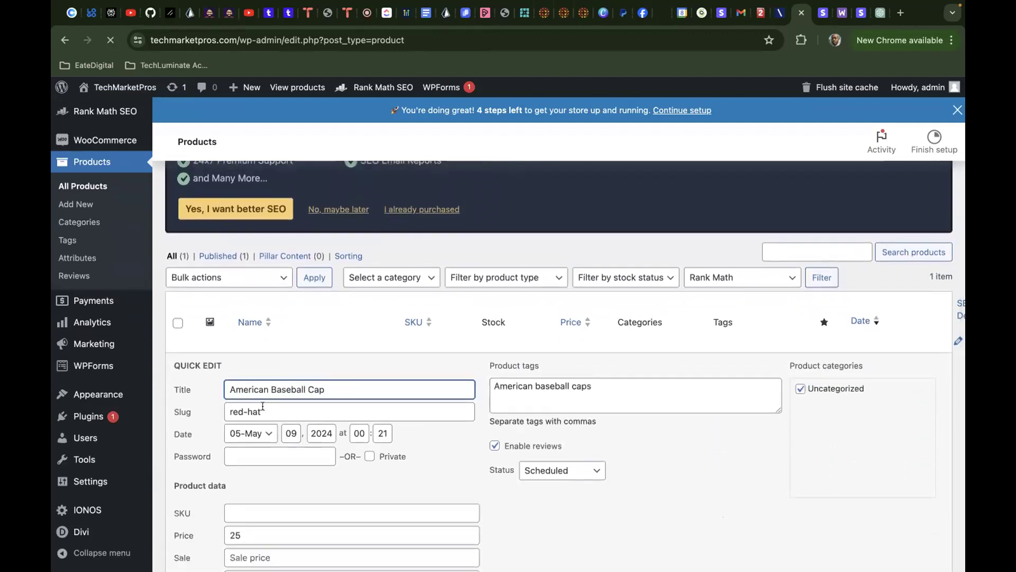
pyautogui.moveTo(262, 408); pyautogui.dragTo(219, 411)
pyautogui.write('american-baseball')
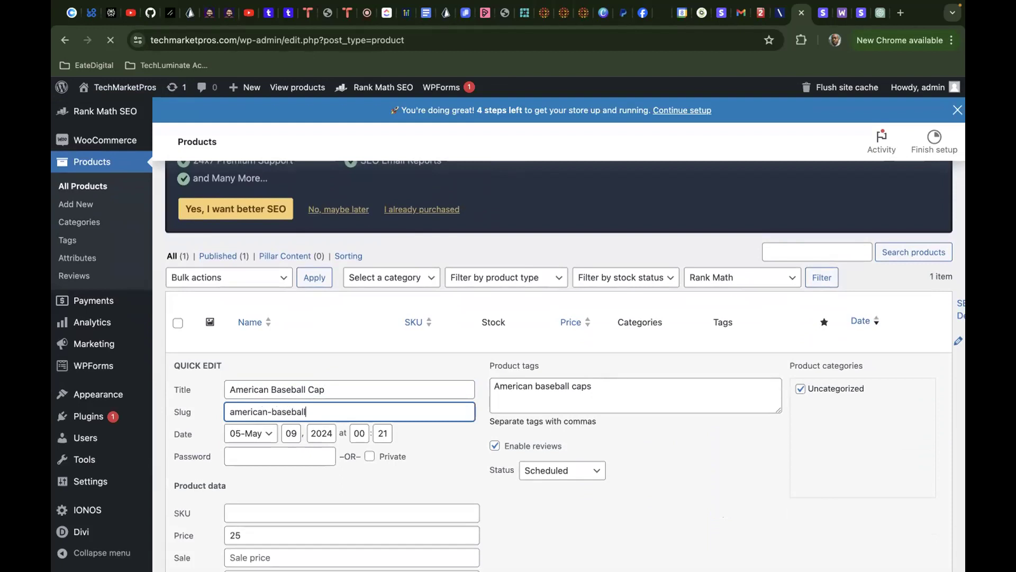
pyautogui.scroll(-5, 214, 309)
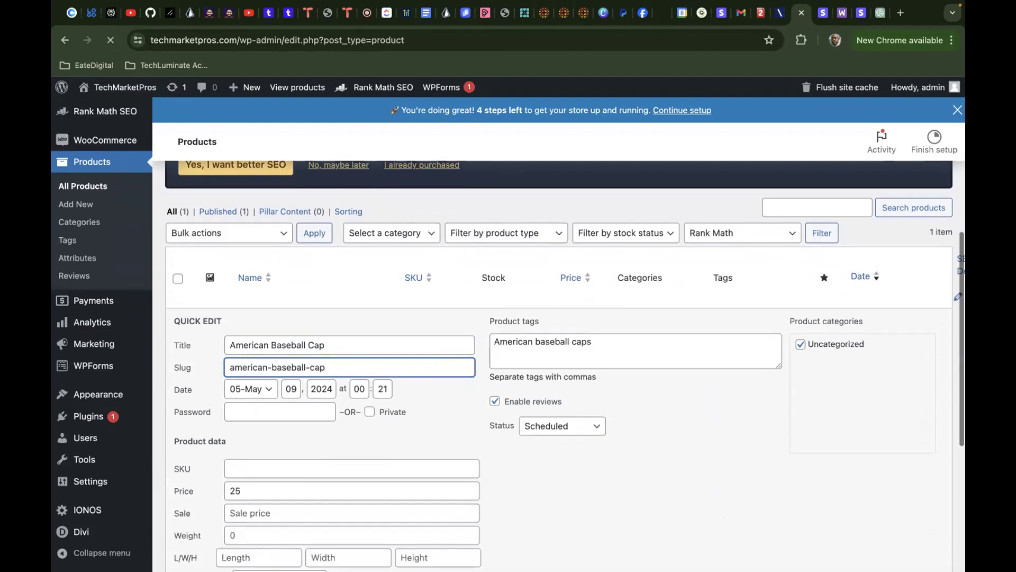
pyautogui.press('Return')
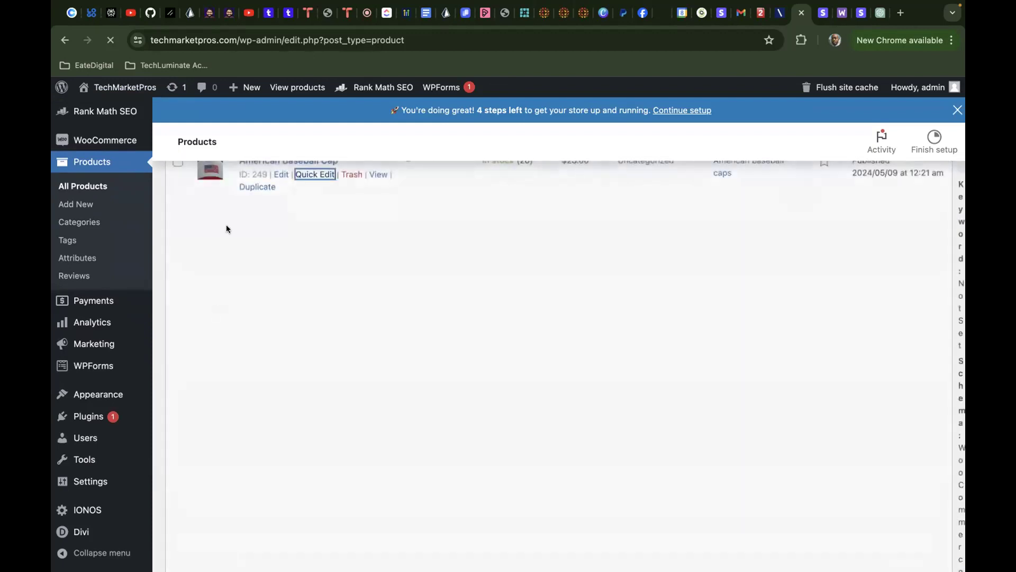
pyautogui.scroll(5, 226, 224)
pyautogui.scroll(1, 227, 225)
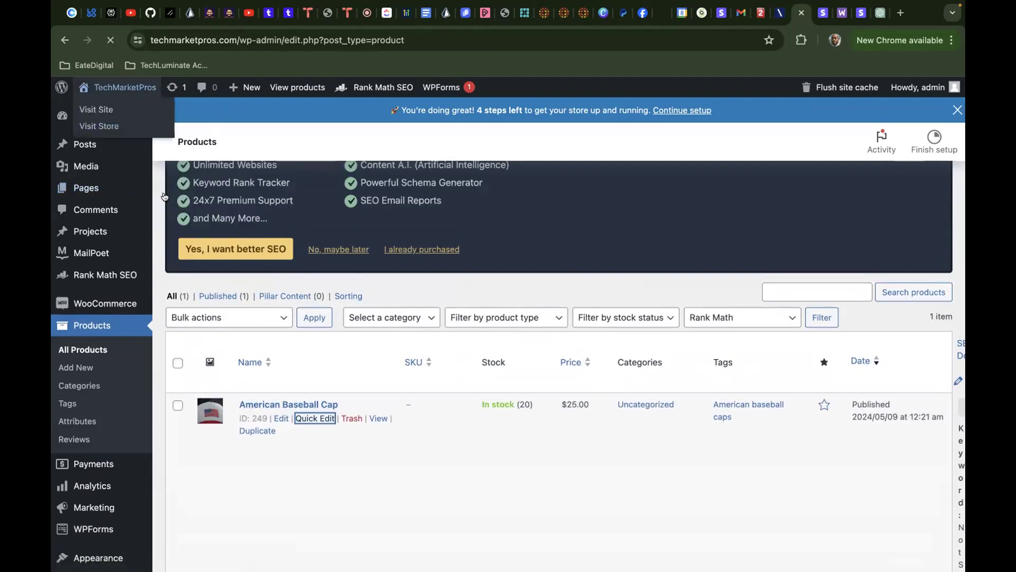
# View the American Baseball Cap product's live page from the Products list
pyautogui.click(377, 417)
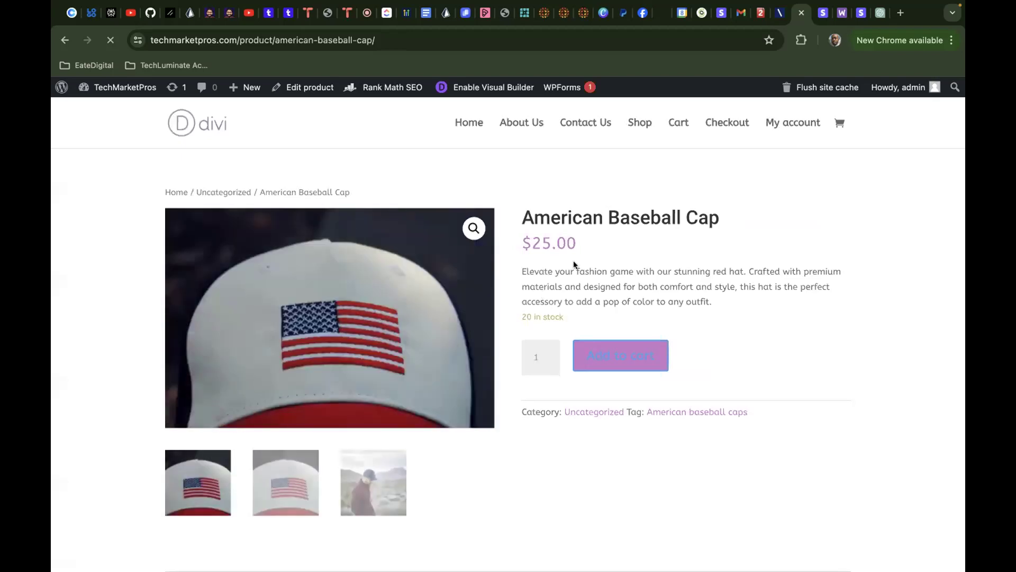
pyautogui.scroll(-2, 604, 181)
pyautogui.scroll(2, 604, 181)
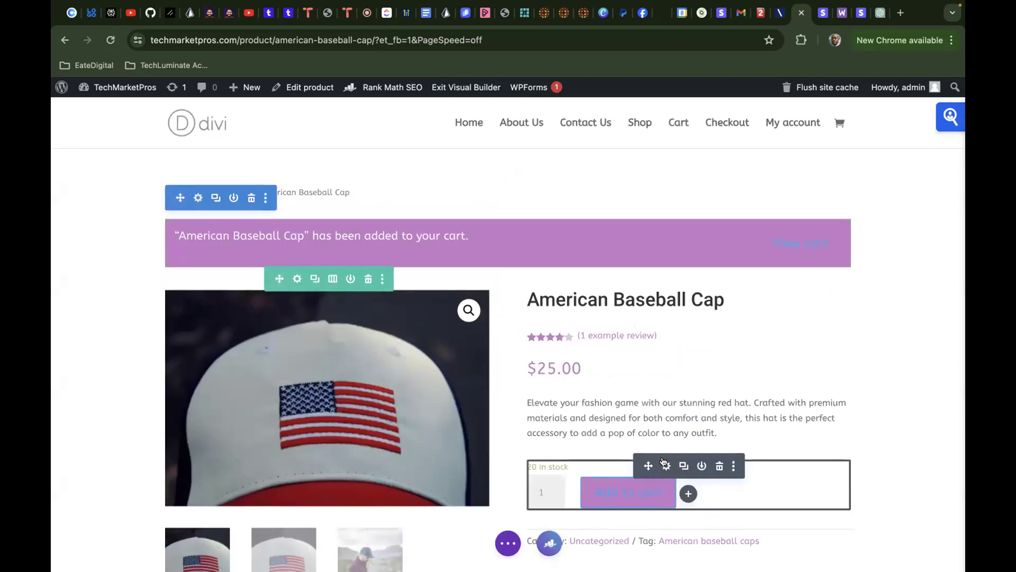
# Turn on custom button styles in the Add to Cart module and set its text colour to white
pyautogui.click(665, 464)
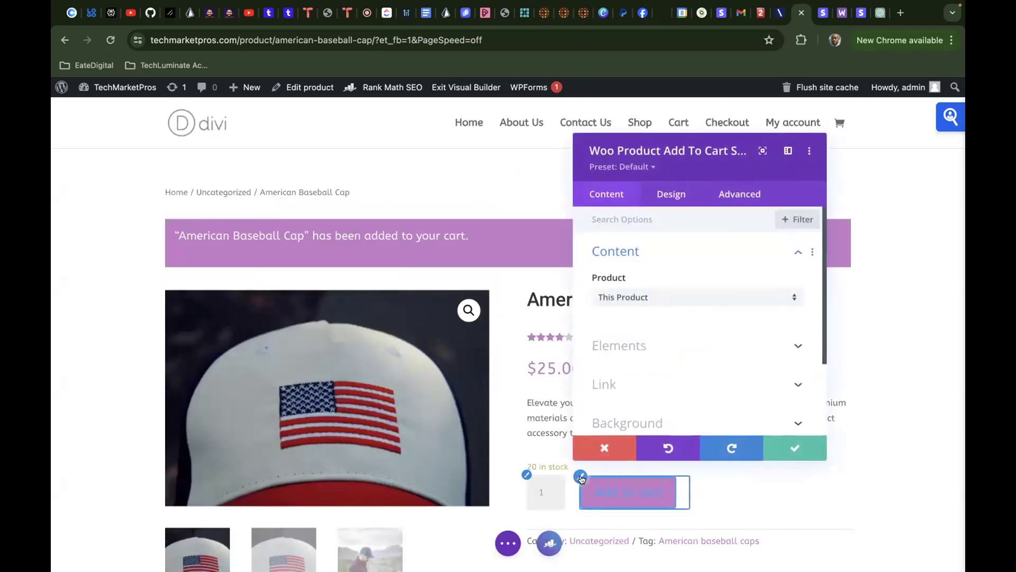
pyautogui.click(581, 477)
pyautogui.click(617, 283)
pyautogui.scroll(-4, 635, 281)
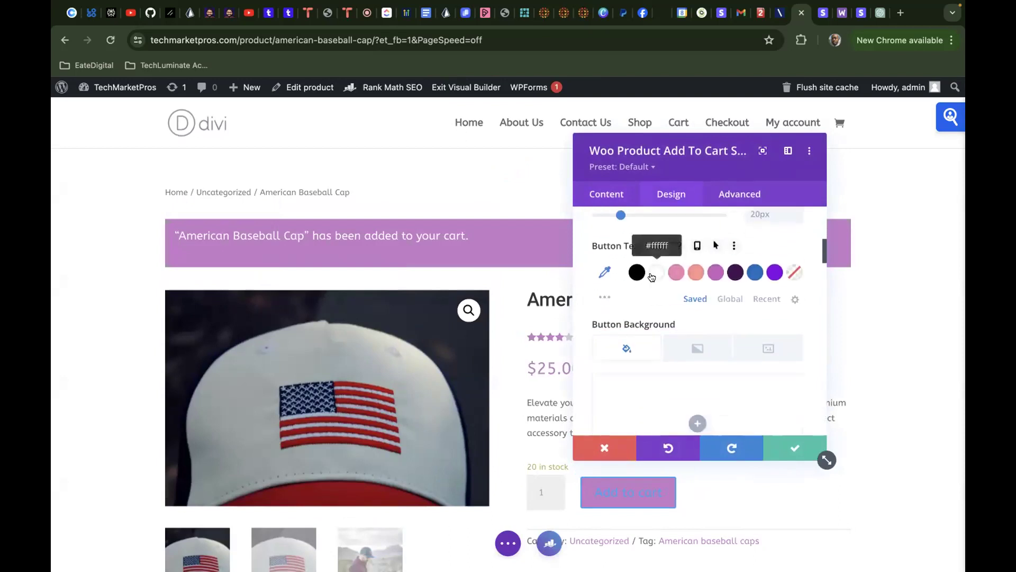
pyautogui.click(652, 274)
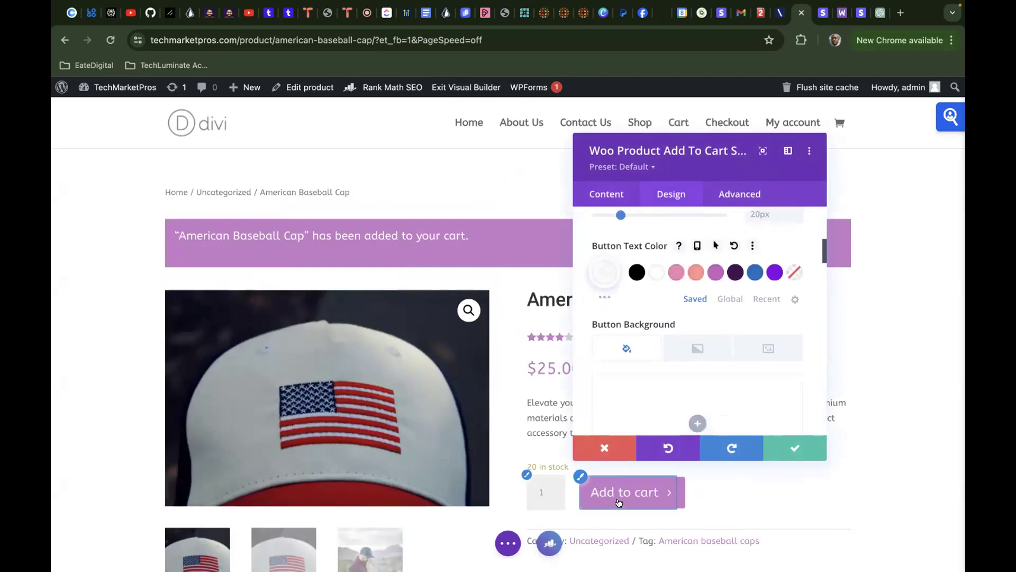
pyautogui.click(793, 445)
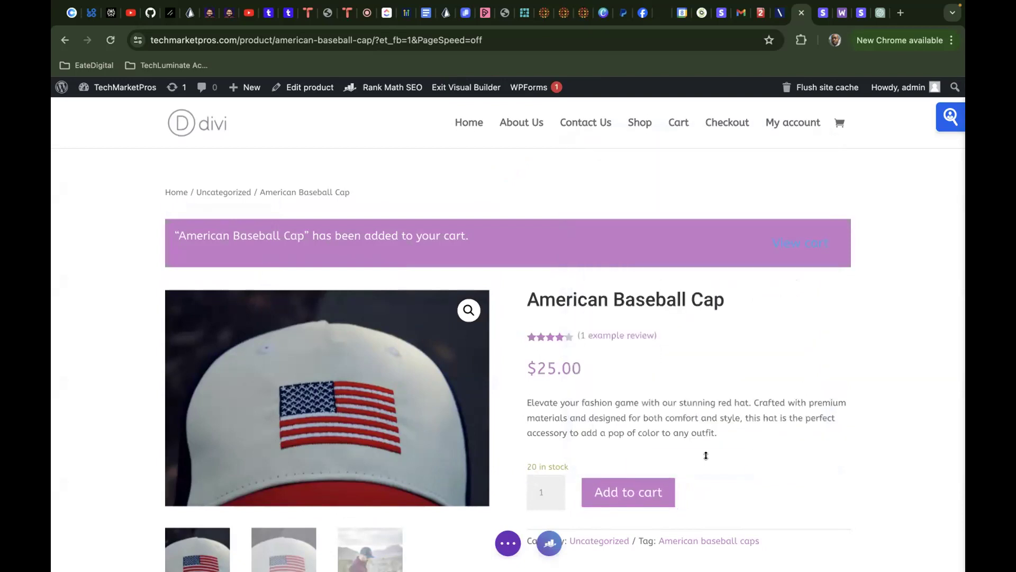
pyautogui.scroll(-2, 706, 456)
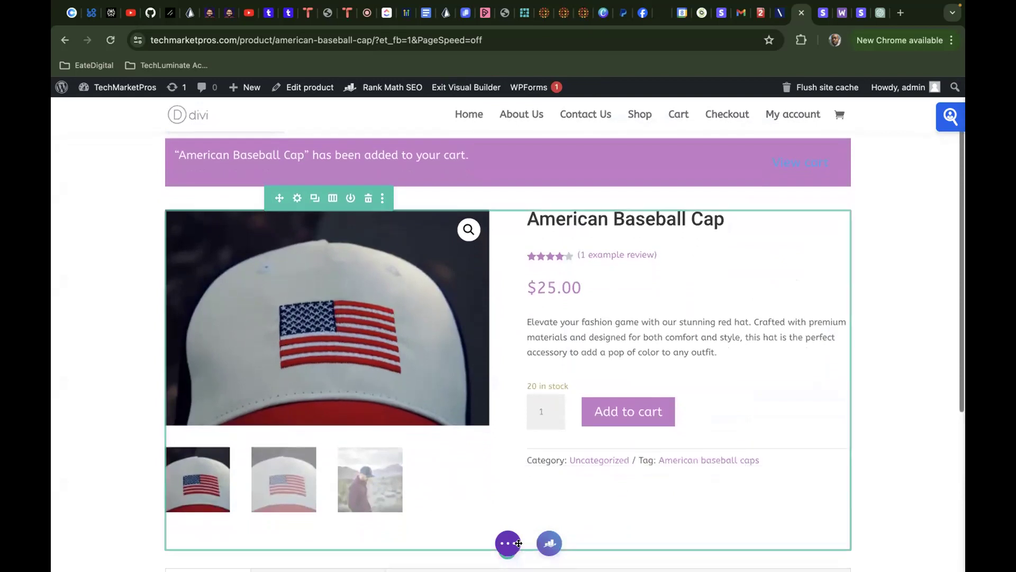
# Save the American Baseball Cap page in Divi Builder
pyautogui.click(508, 543)
pyautogui.click(928, 543)
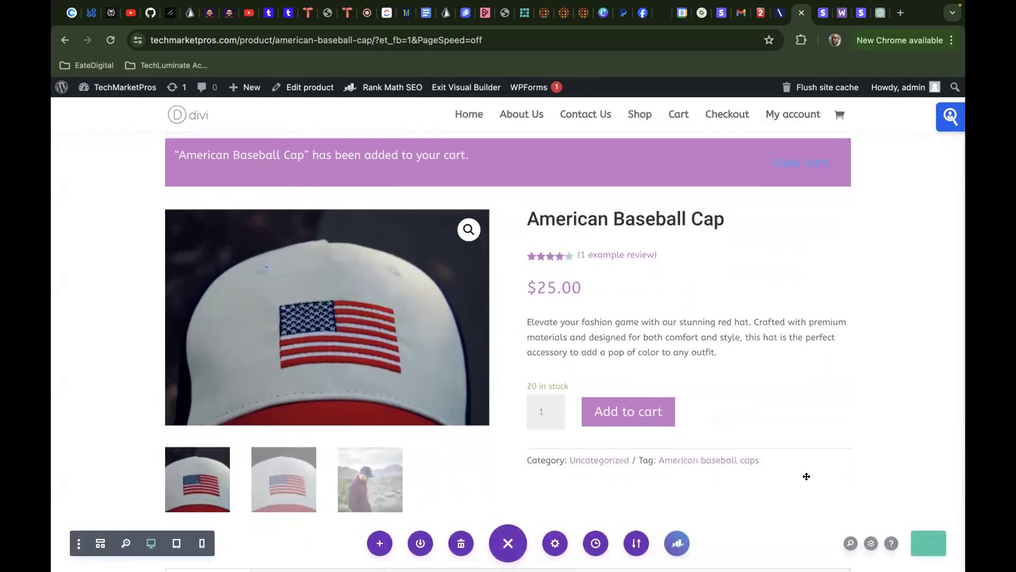
pyautogui.scroll(3, 806, 476)
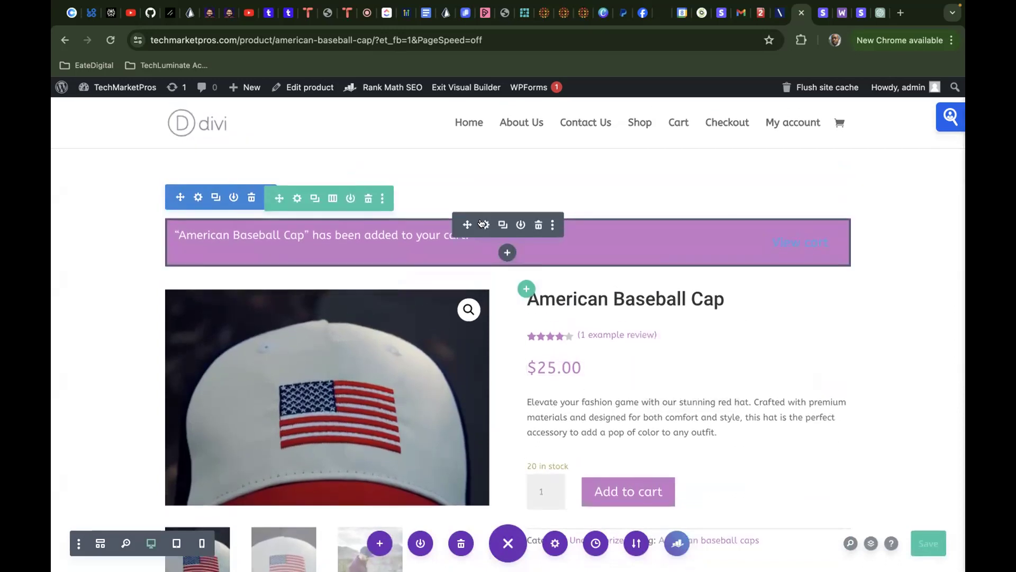
# Enable custom button styles on the Woo Notice module and make the View cart text white
pyautogui.click(482, 223)
pyautogui.moveTo(688, 154); pyautogui.dragTo(428, 152)
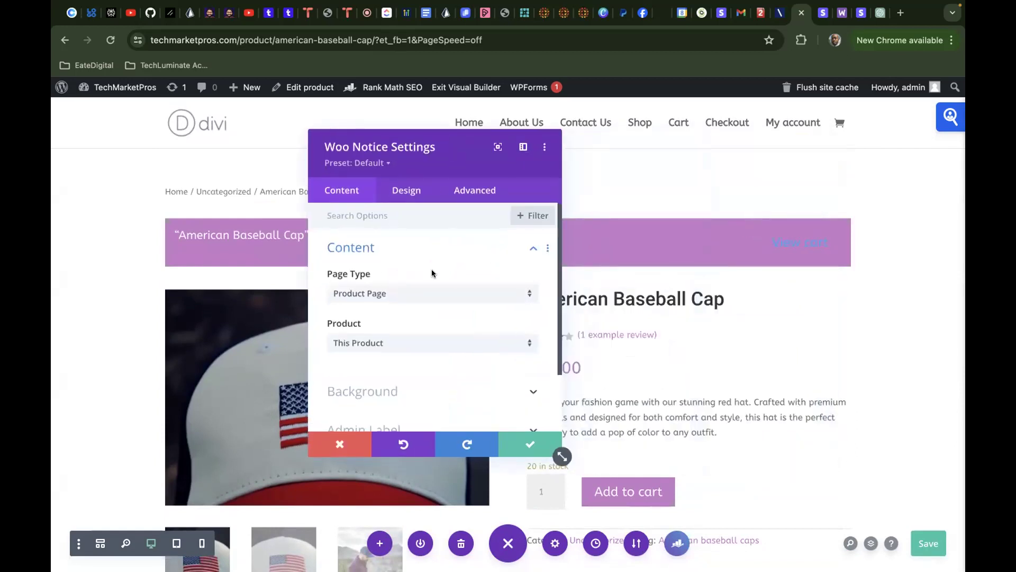
pyautogui.click(758, 224)
pyautogui.click(351, 279)
pyautogui.scroll(-3, 411, 316)
pyautogui.click(391, 300)
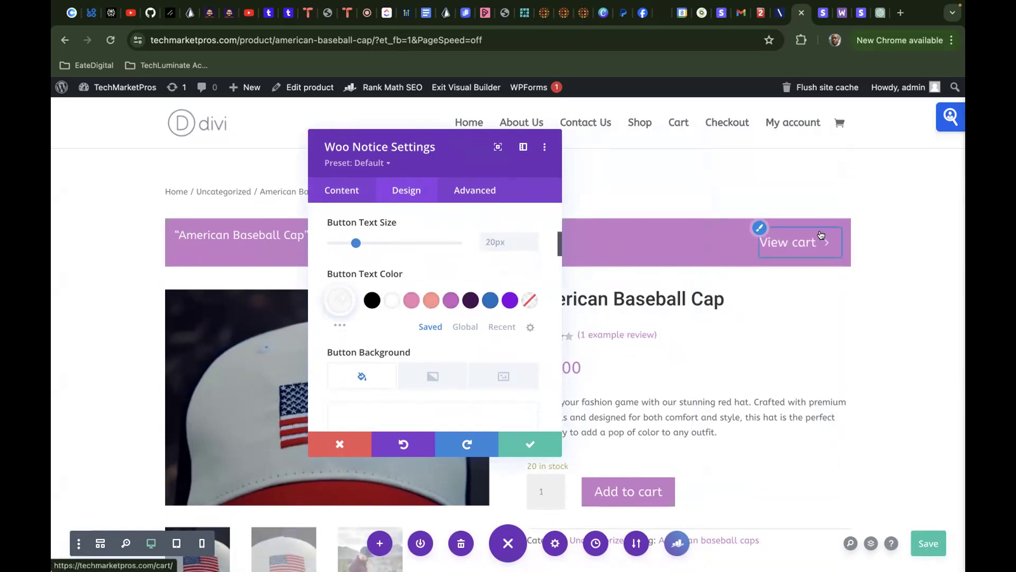
pyautogui.scroll(-3, 492, 309)
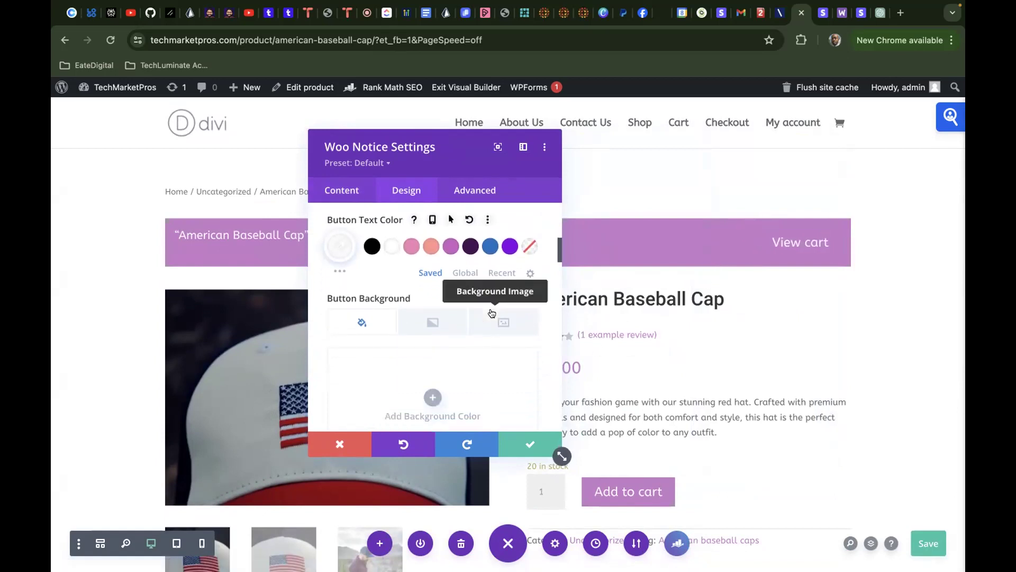
pyautogui.scroll(-2, 492, 313)
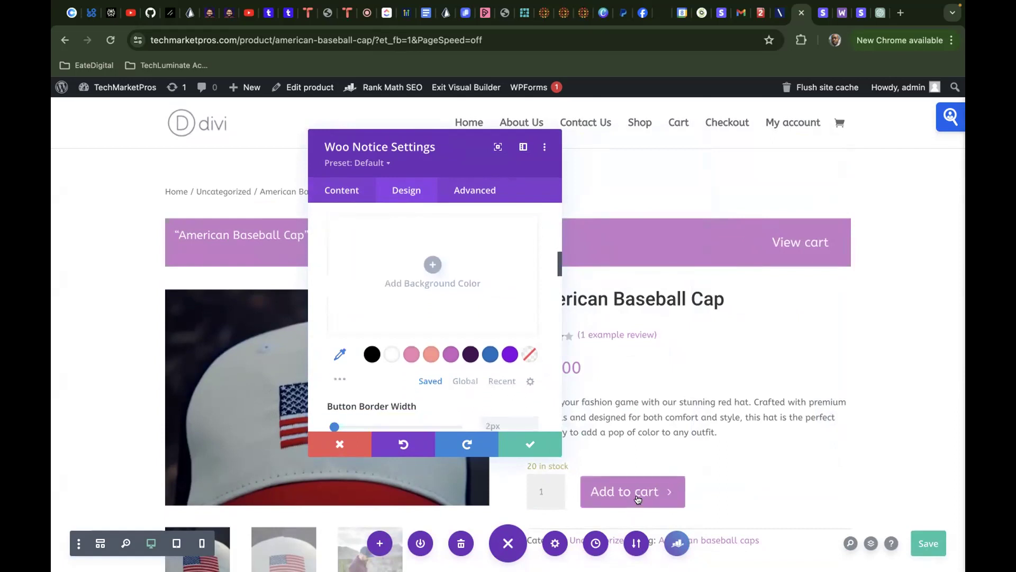
pyautogui.click(529, 443)
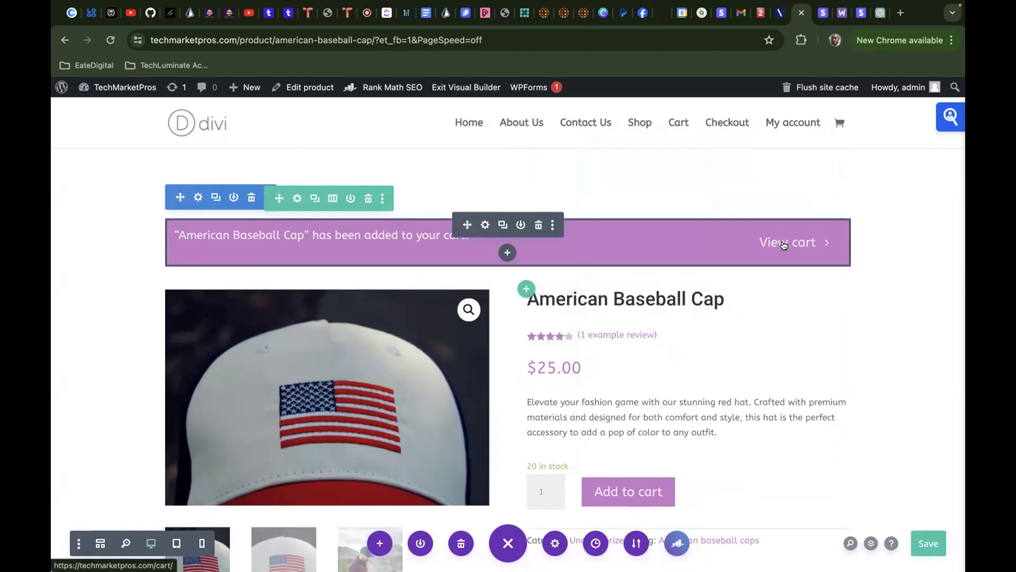
# Give the View cart button a white background and black text at about 78% opacity
pyautogui.click(481, 225)
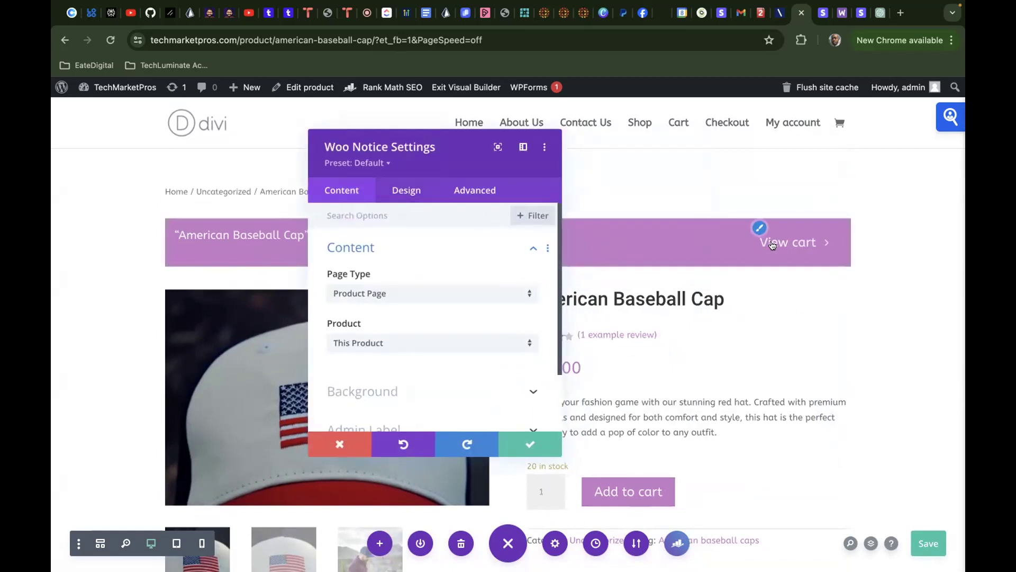
pyautogui.click(406, 190)
pyautogui.click(433, 233)
pyautogui.scroll(-2, 433, 248)
pyautogui.scroll(-3, 434, 251)
pyautogui.scroll(1, 434, 253)
pyautogui.scroll(-2, 433, 252)
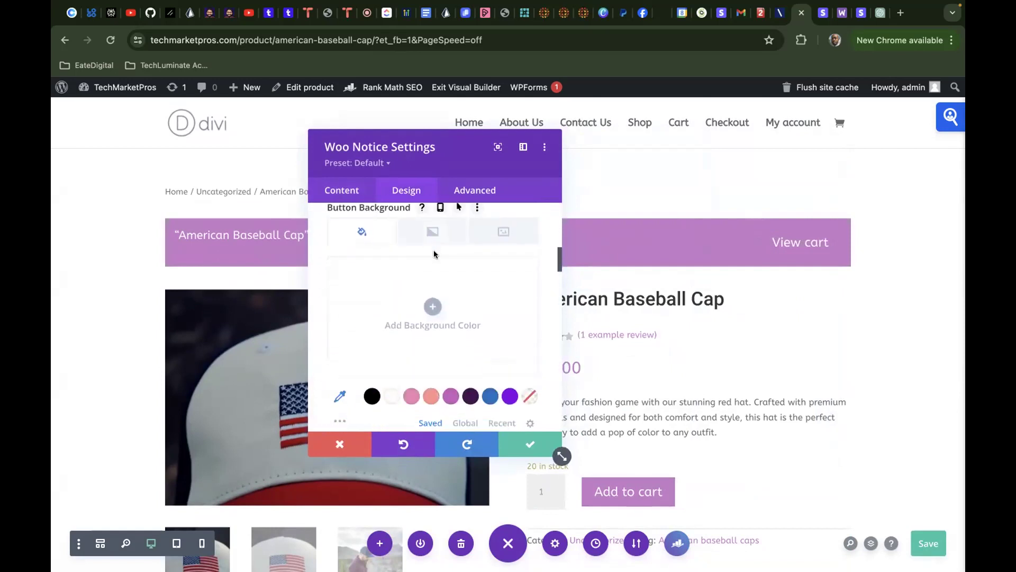
pyautogui.click(391, 396)
pyautogui.scroll(3, 400, 370)
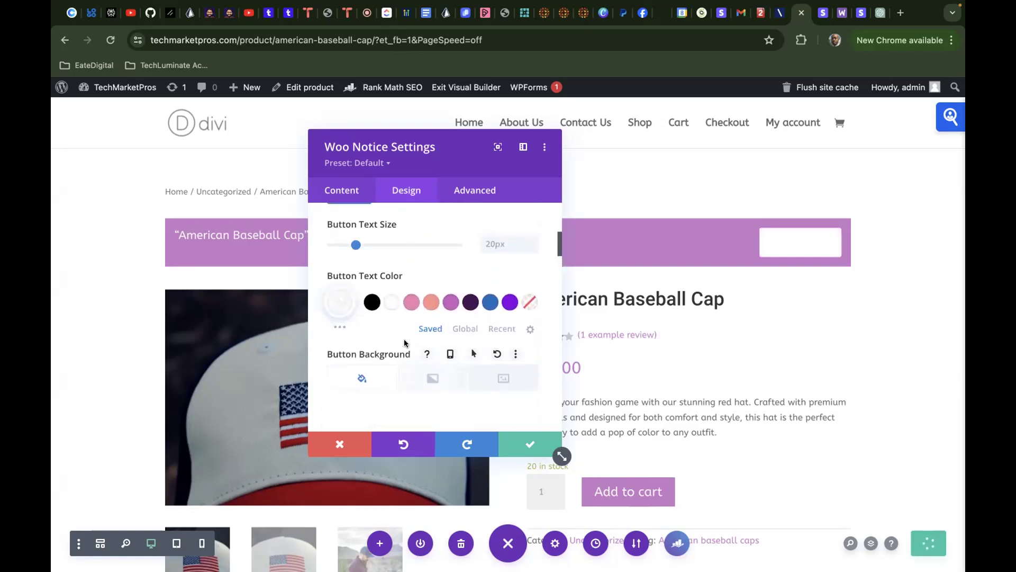
pyautogui.click(373, 302)
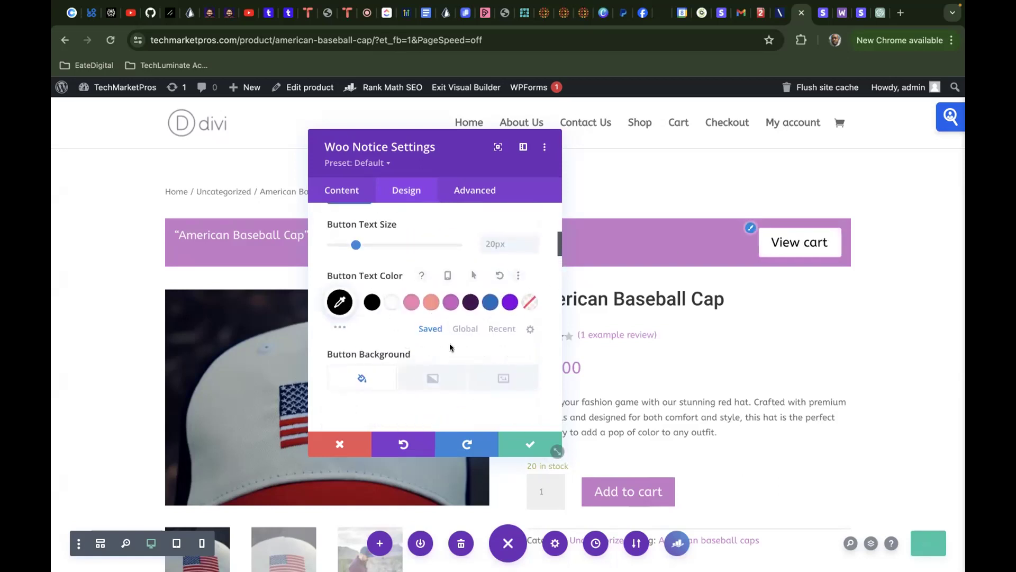
pyautogui.click(342, 303)
pyautogui.moveTo(523, 306); pyautogui.dragTo(524, 341)
pyautogui.click(520, 445)
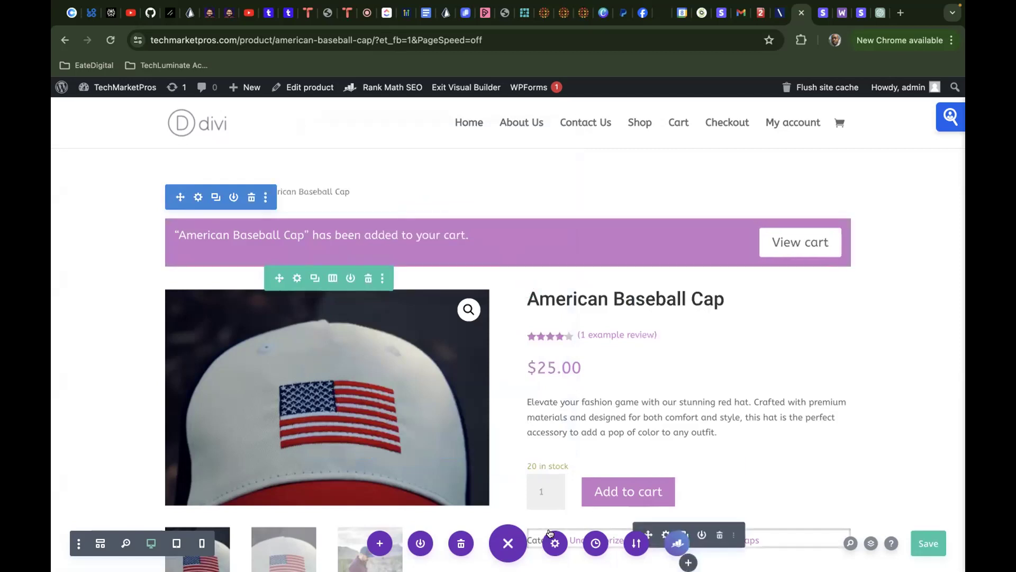
# Save the product page and exit the Visual Builder
pyautogui.click(929, 543)
pyautogui.scroll(-2, 701, 449)
pyautogui.scroll(-5, 702, 449)
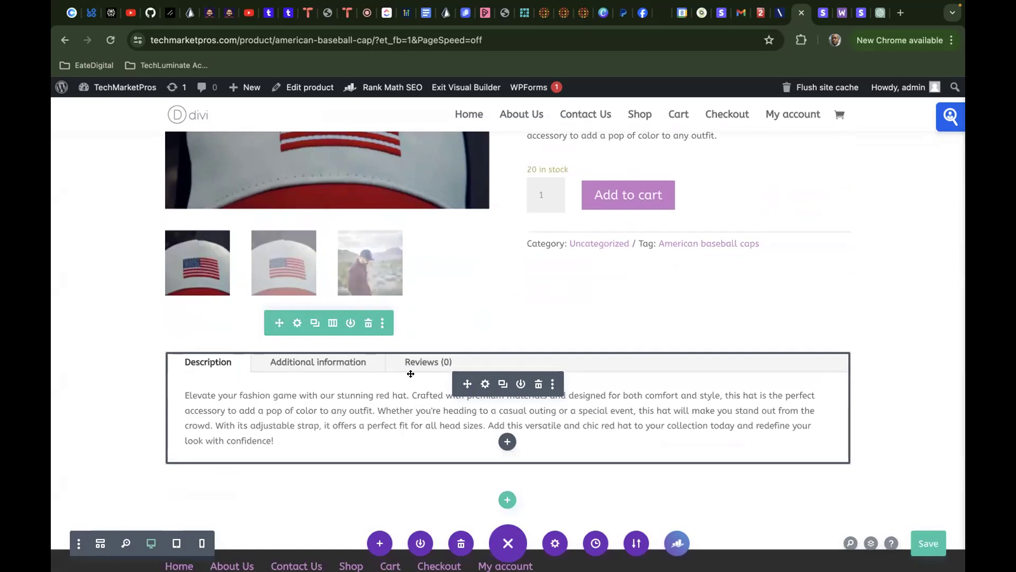
pyautogui.scroll(2, 411, 374)
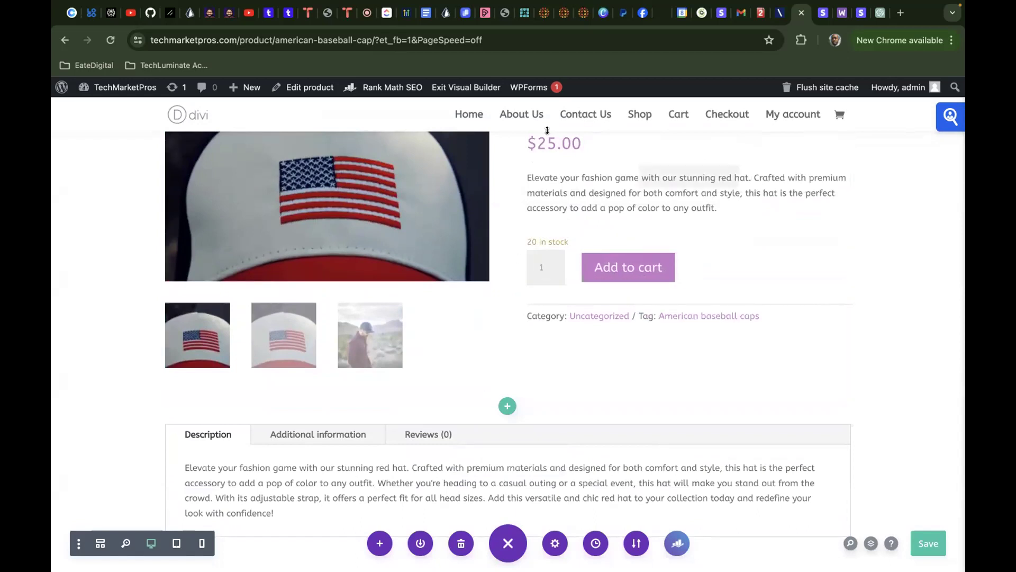
pyautogui.click(449, 88)
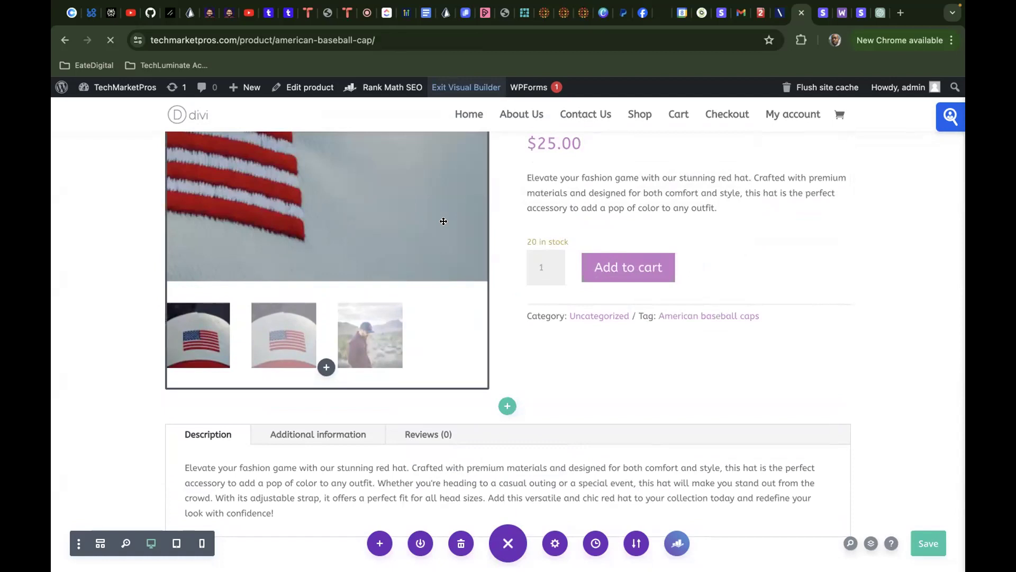
# Check the live page's Additional information, Reviews and Description tabs
pyautogui.scroll(-5, 581, 320)
pyautogui.scroll(2, 344, 424)
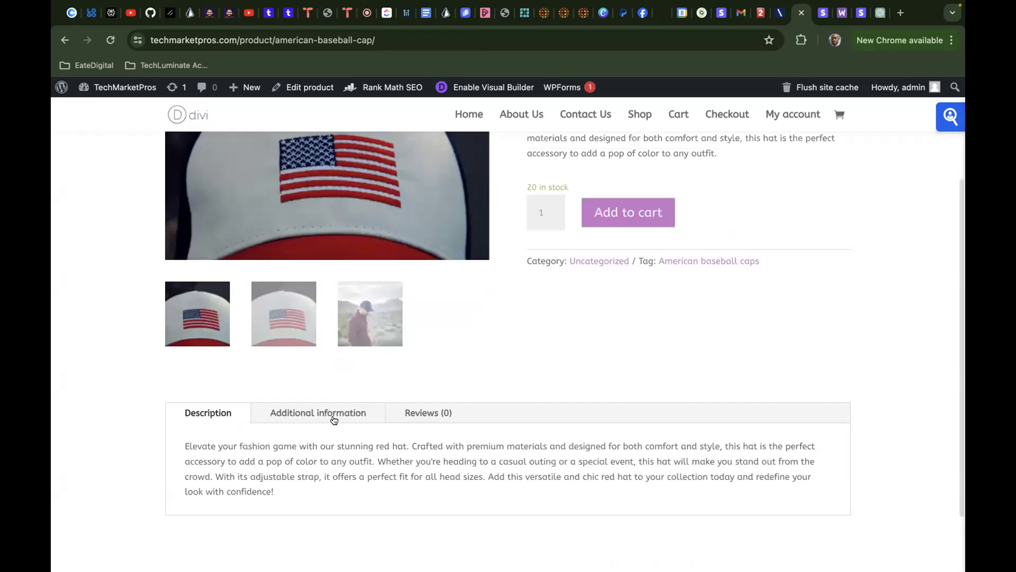
pyautogui.click(334, 417)
pyautogui.click(417, 414)
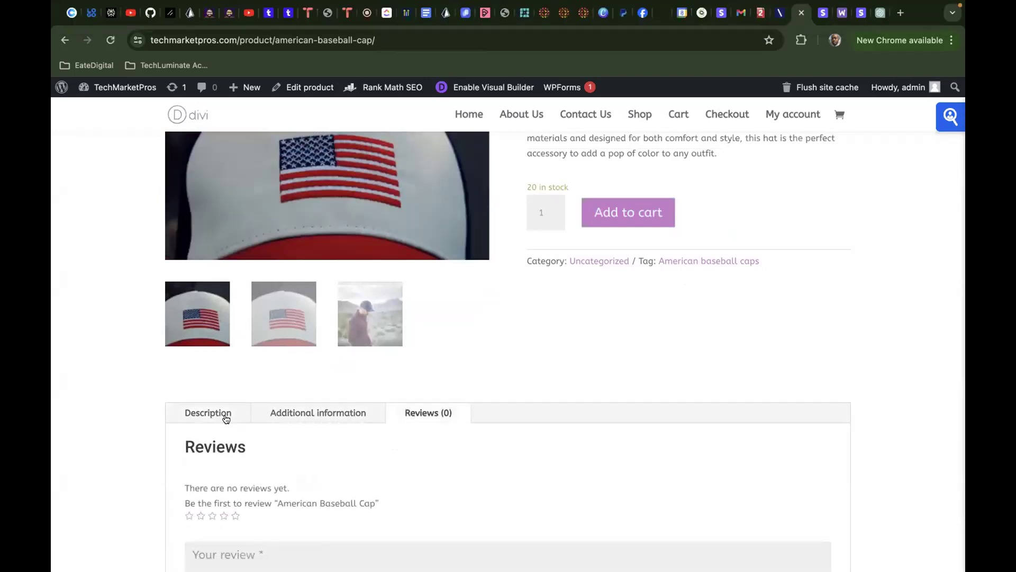
pyautogui.click(228, 418)
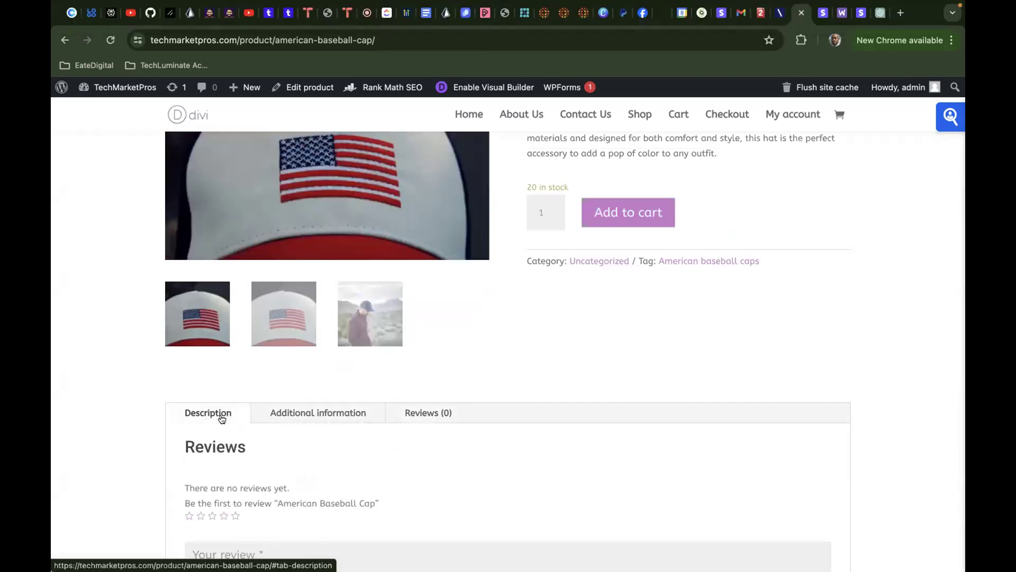
# Duplicate the American Baseball Cap product and start building the copy in Divi
pyautogui.click(119, 90)
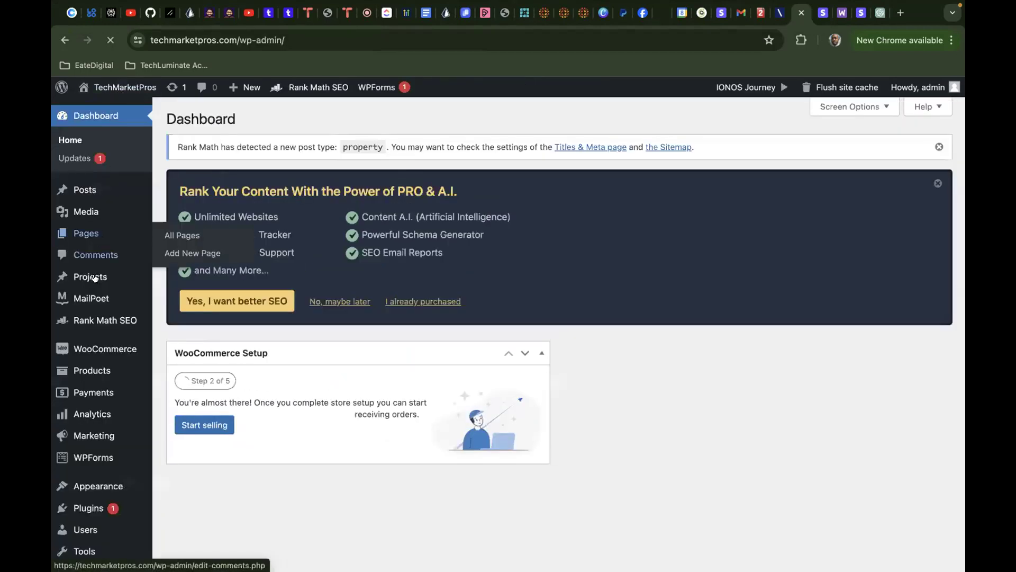
pyautogui.moveTo(106, 375)
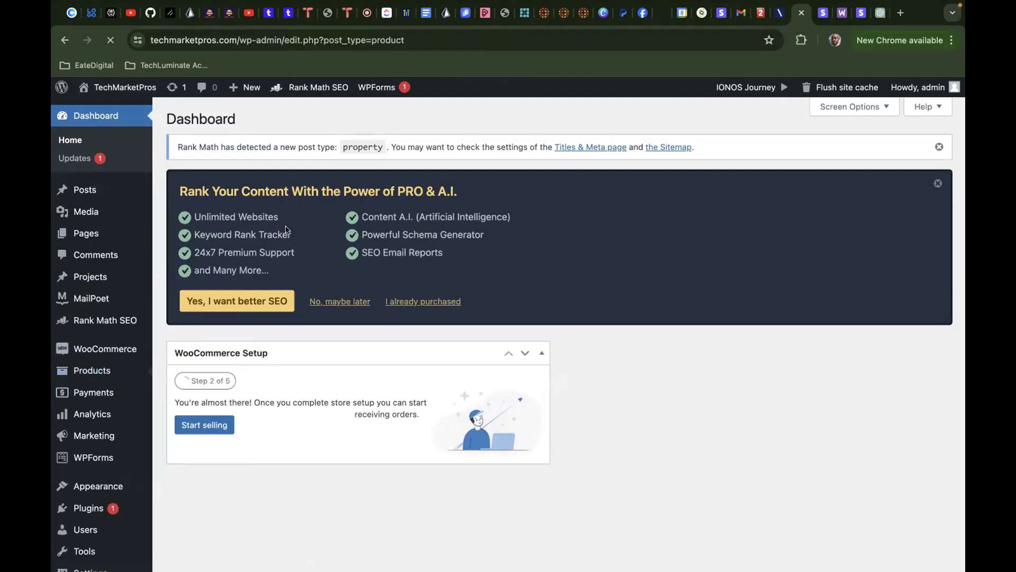
pyautogui.scroll(-5, 286, 229)
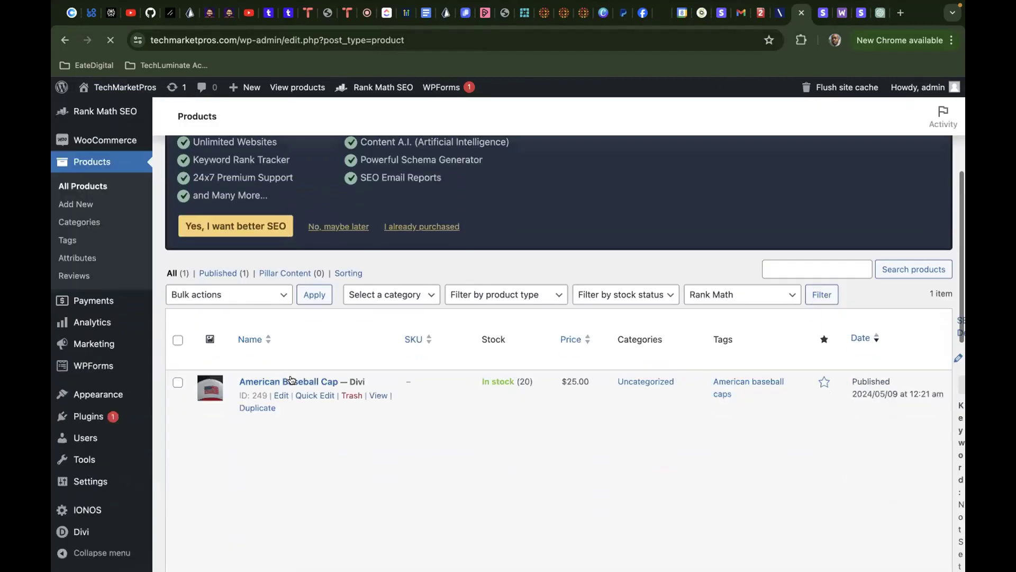
pyautogui.click(261, 433)
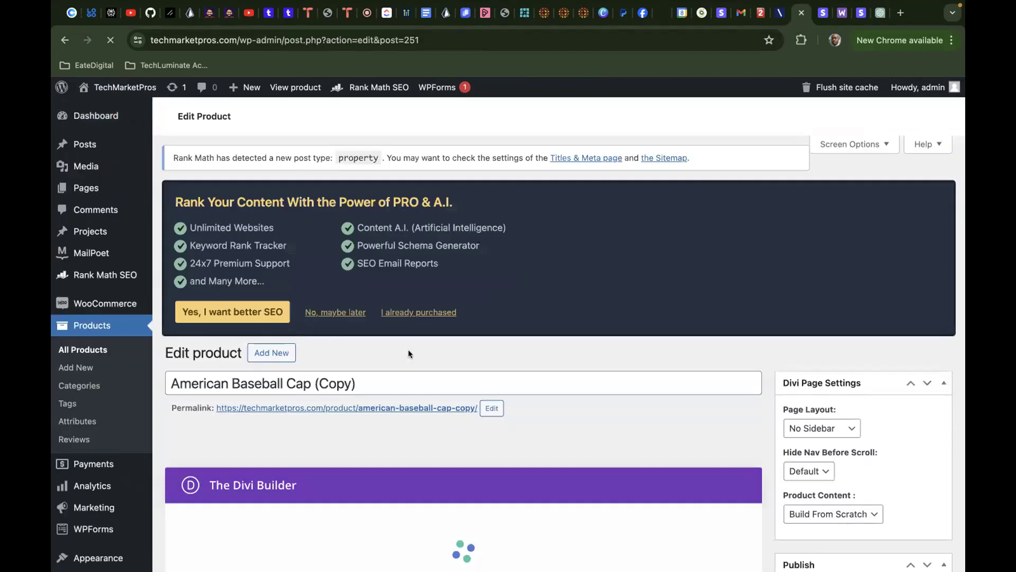
pyautogui.scroll(-5, 408, 354)
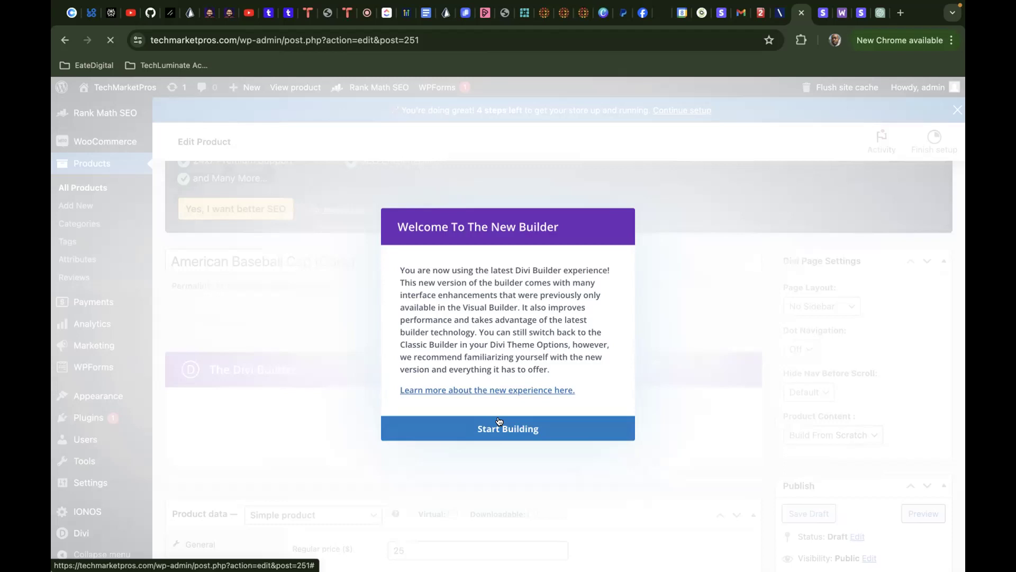
pyautogui.click(498, 425)
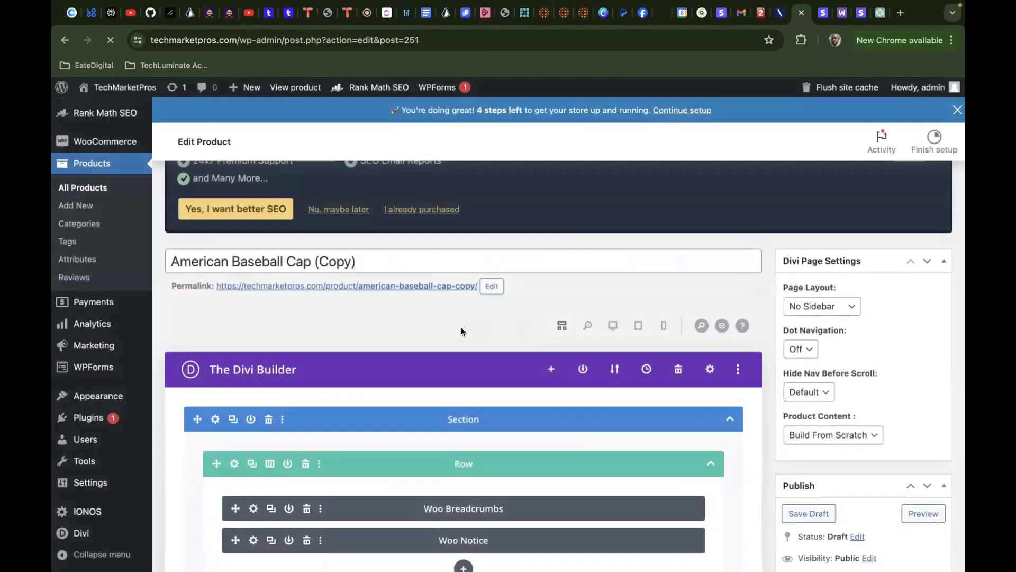
# Confirm the Woo Product Images module settings, then remove the cap product image
pyautogui.scroll(-3, 358, 363)
pyautogui.scroll(2, 442, 255)
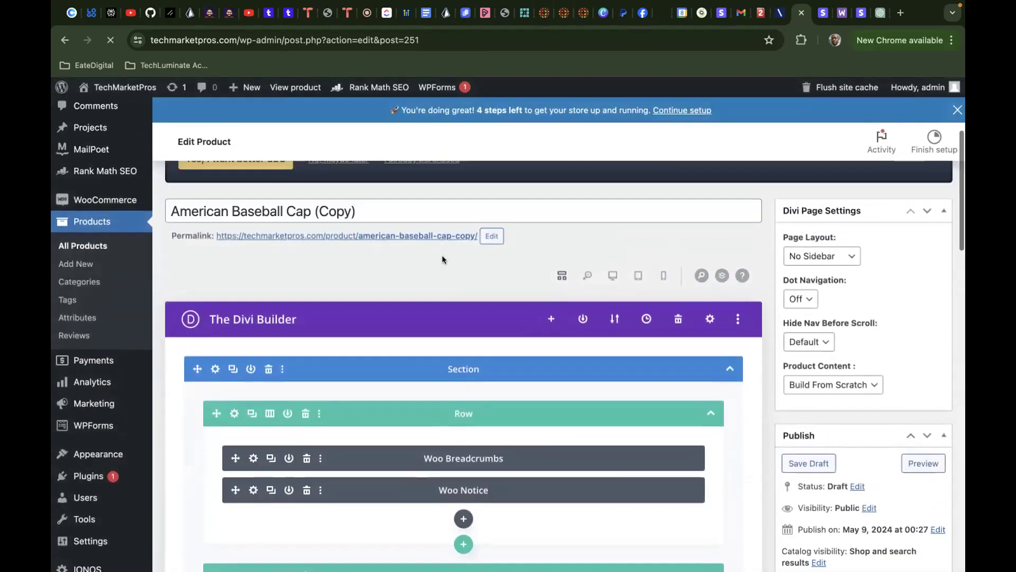
pyautogui.scroll(2, 412, 295)
pyautogui.scroll(-8, 412, 294)
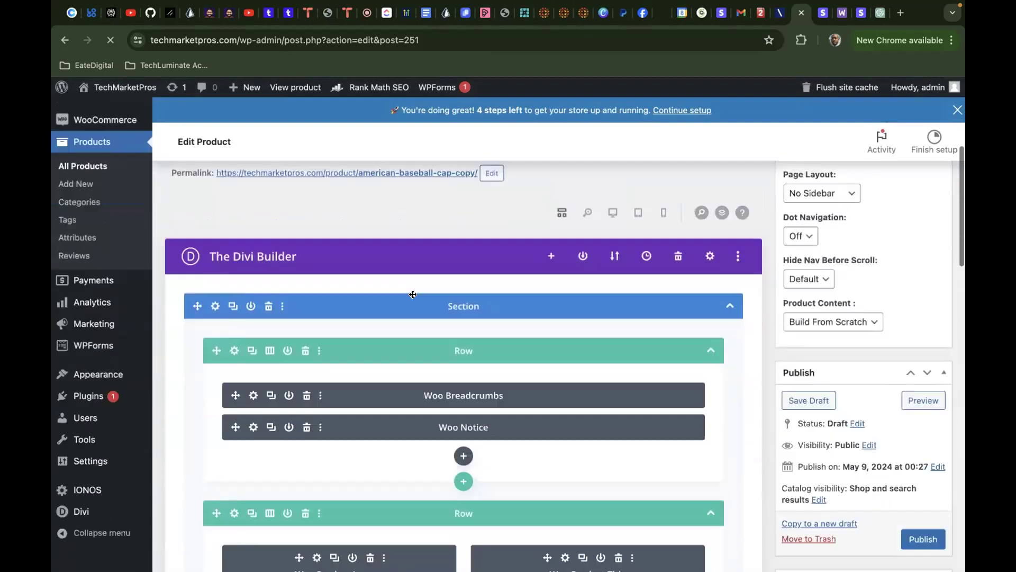
pyautogui.scroll(-3, 413, 294)
pyautogui.scroll(2, 413, 294)
pyautogui.scroll(-8, 413, 293)
pyautogui.scroll(-5, 413, 294)
pyautogui.scroll(1, 412, 292)
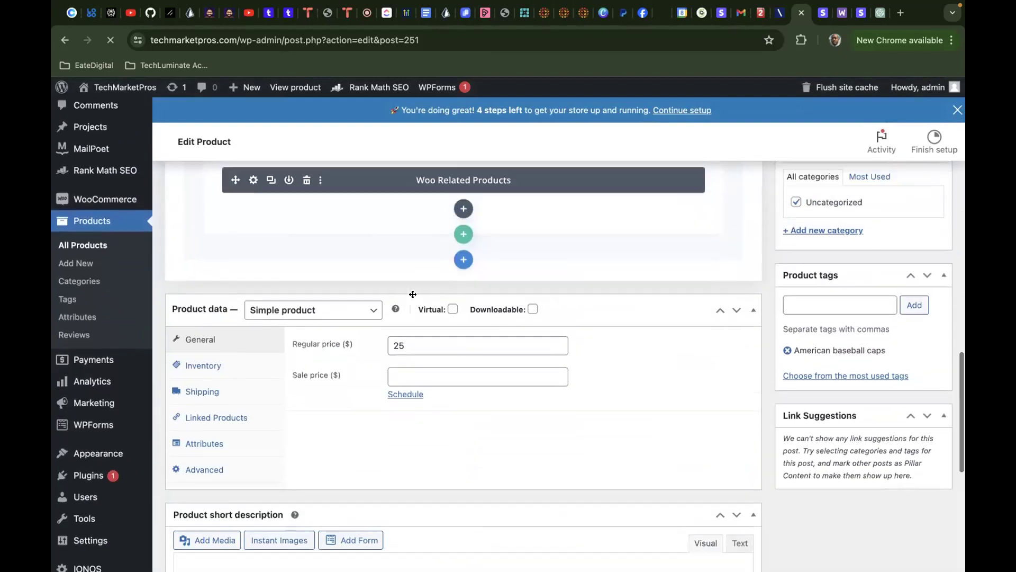
pyautogui.scroll(20, 428, 344)
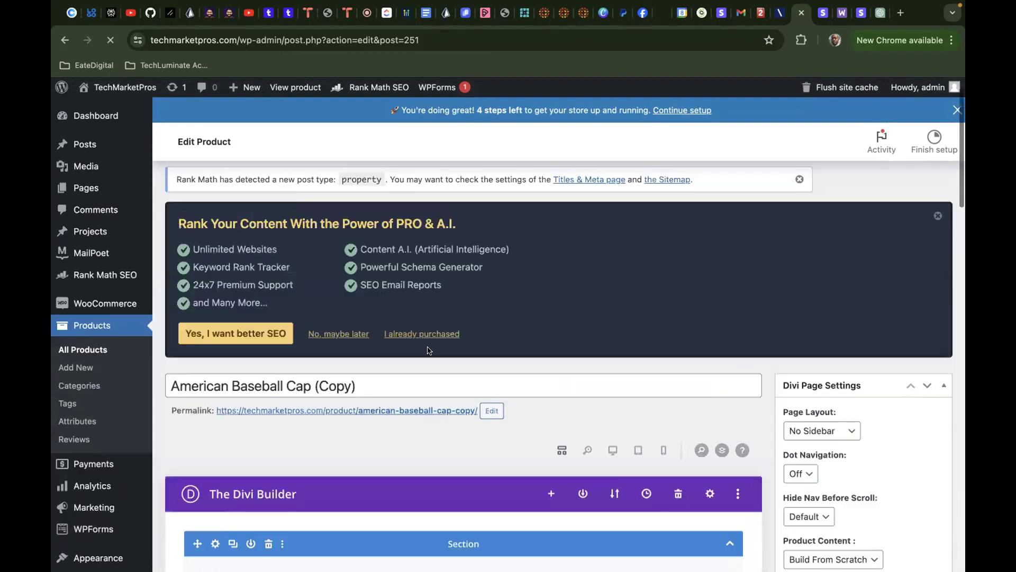
pyautogui.scroll(-20, 428, 347)
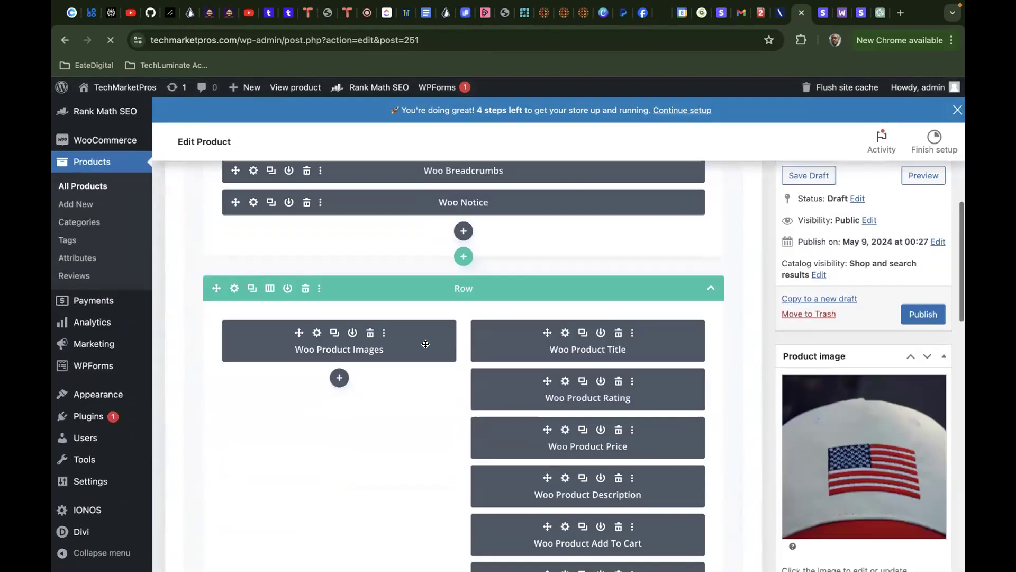
pyautogui.scroll(-3, 426, 347)
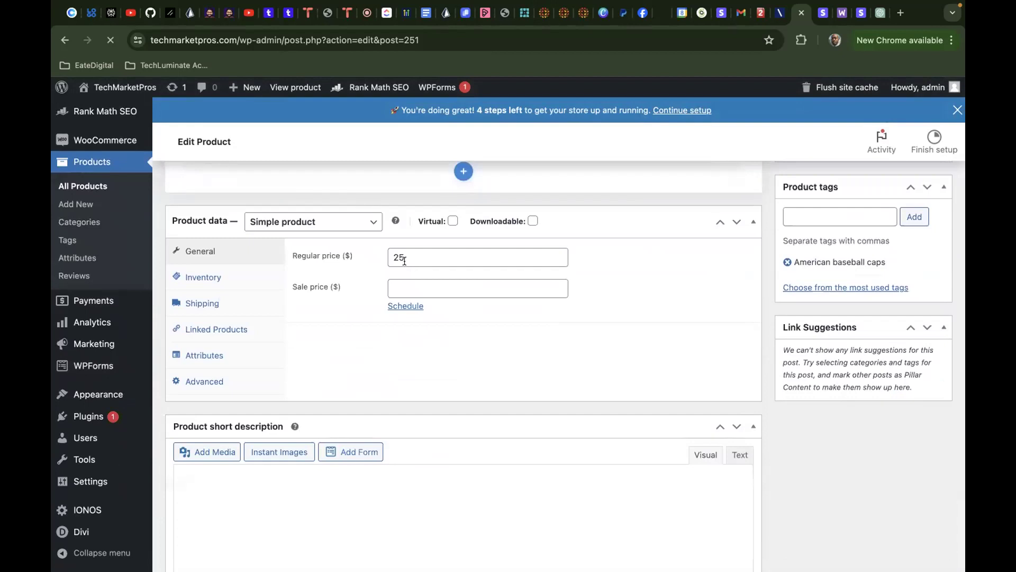
pyautogui.scroll(15, 405, 261)
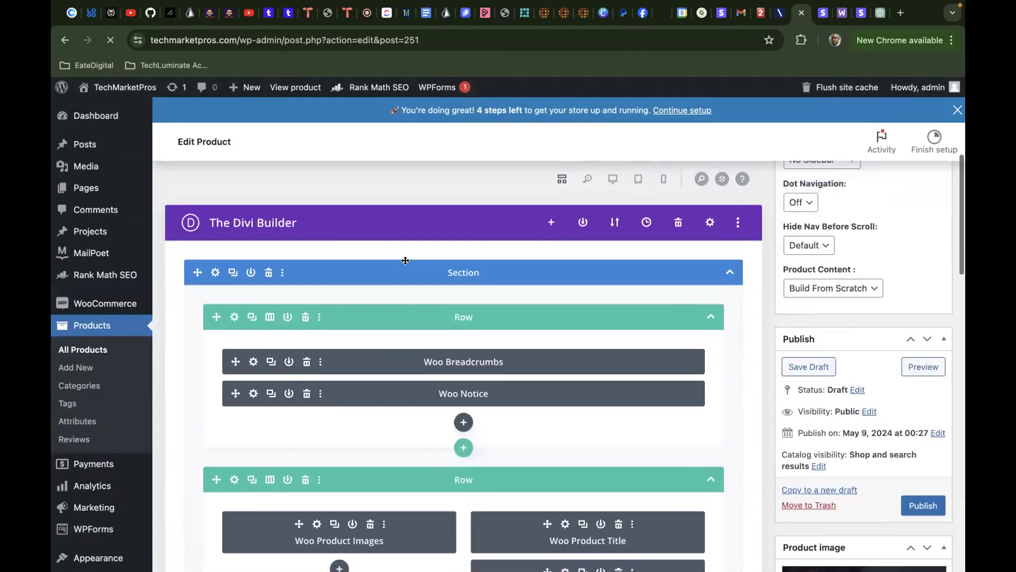
pyautogui.scroll(-3, 436, 376)
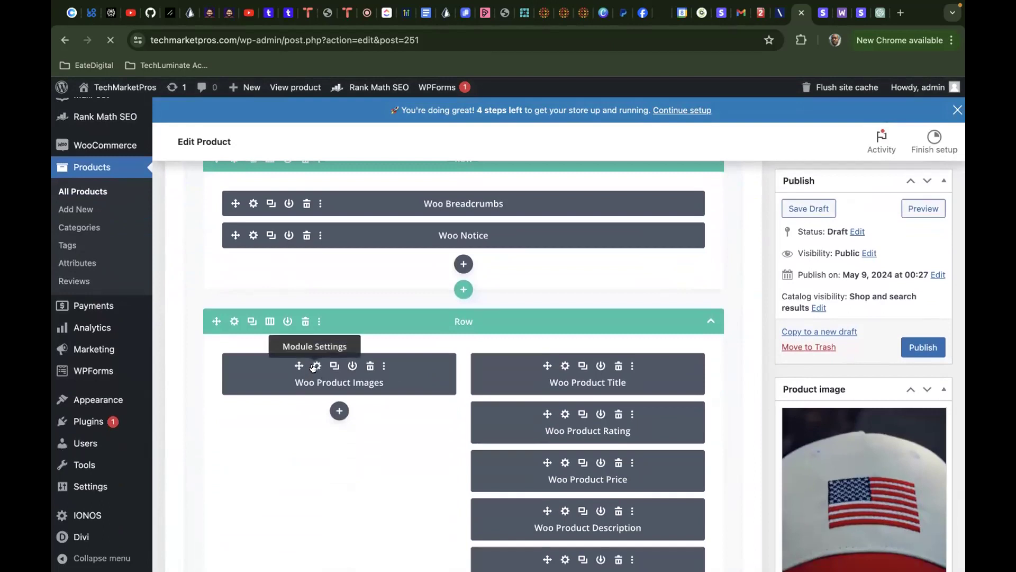
pyautogui.click(315, 366)
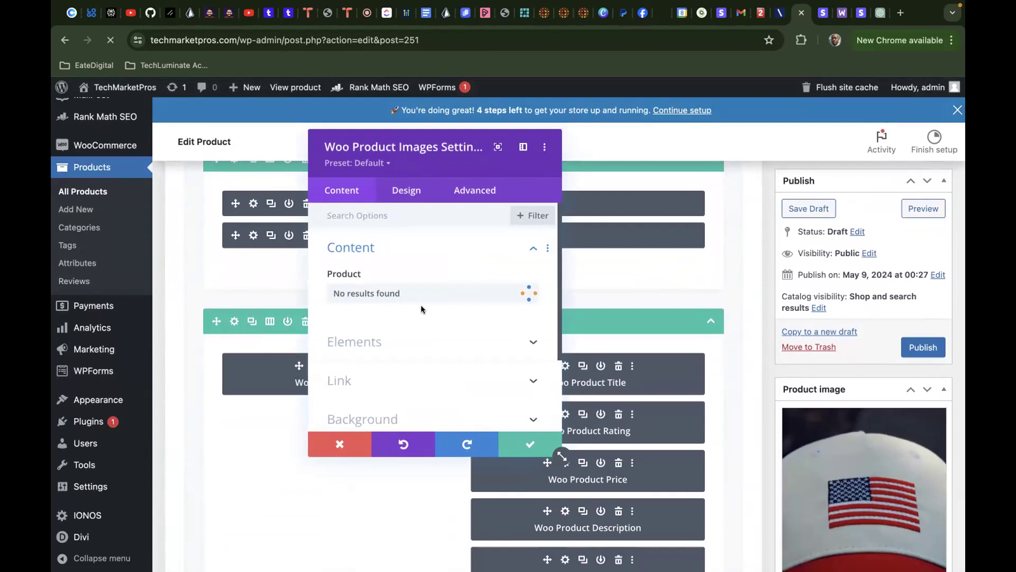
pyautogui.click(530, 444)
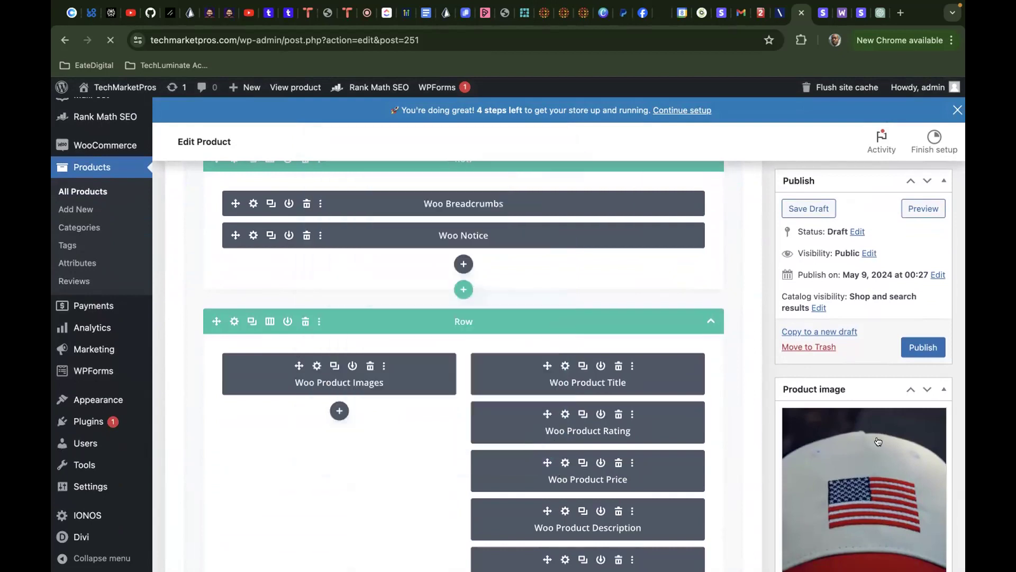
pyautogui.scroll(-5, 870, 449)
pyautogui.click(842, 491)
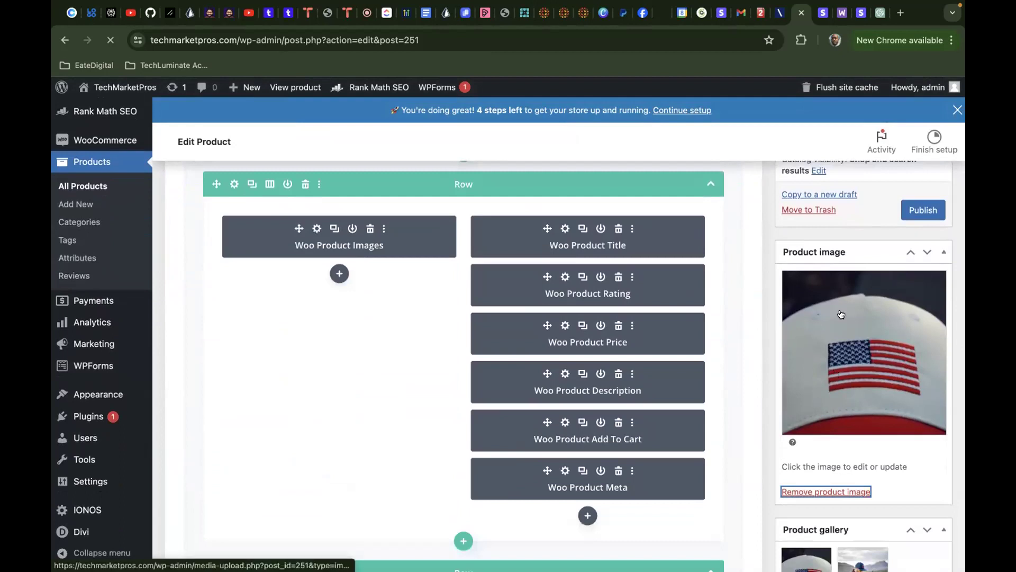
# Make the woman-in-red-shirt photo the product image and delete the man-by-rocks and cap gallery photos
pyautogui.click(834, 274)
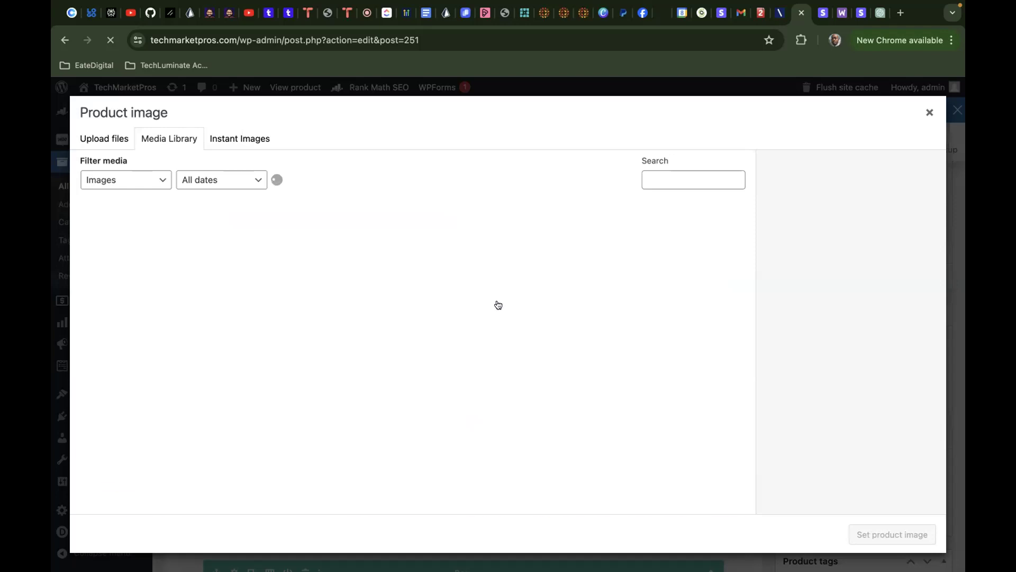
pyautogui.click(305, 266)
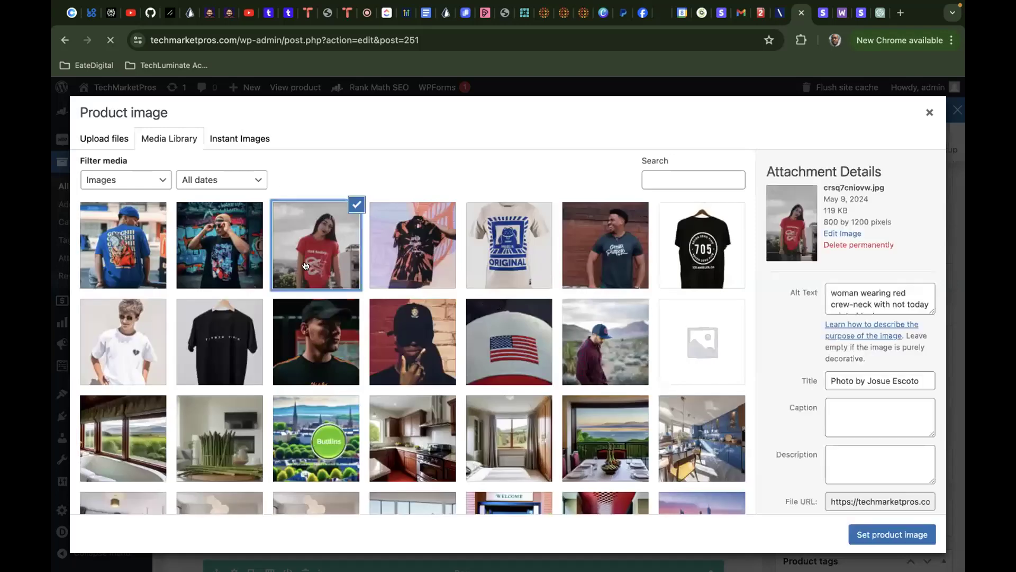
pyautogui.click(881, 532)
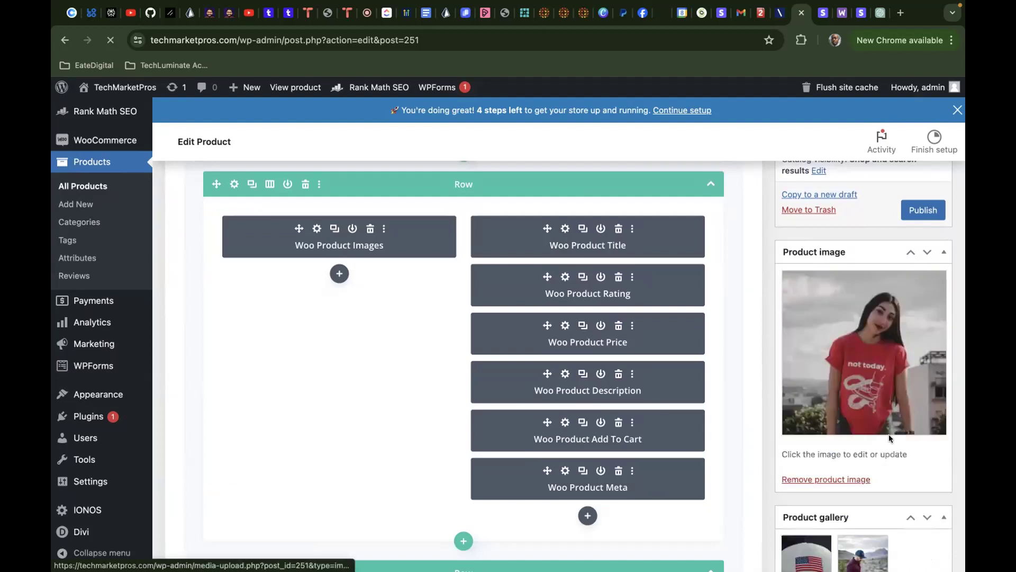
pyautogui.scroll(-3, 889, 430)
pyautogui.click(886, 411)
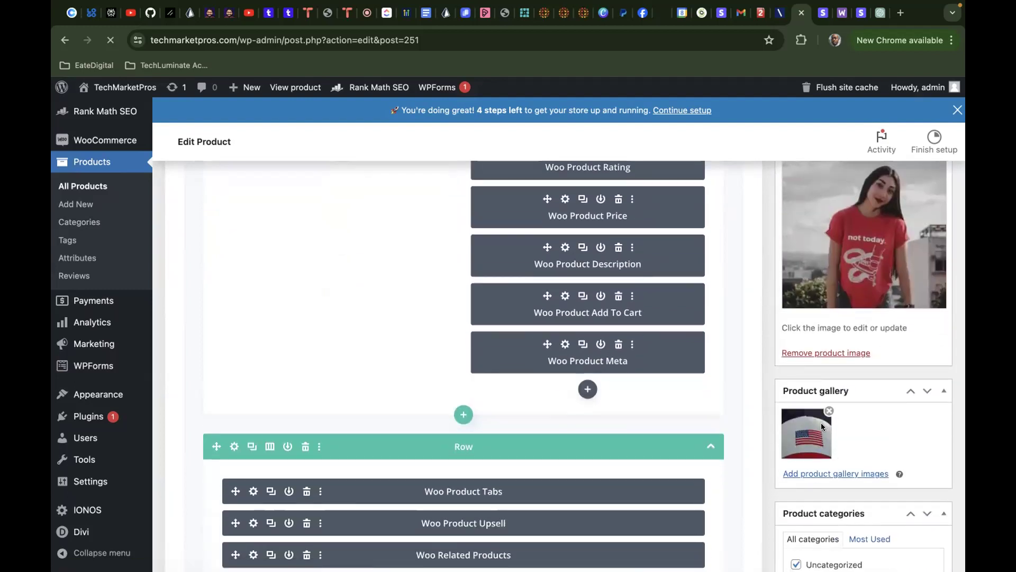
pyautogui.click(829, 411)
# Add the boy-in-white-shirt photo to the product gallery
pyautogui.click(837, 414)
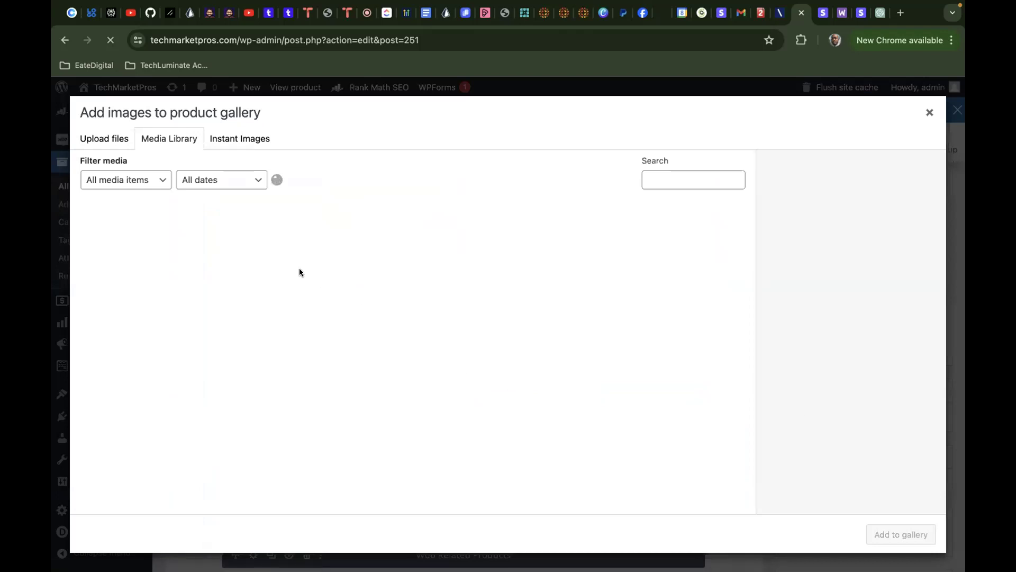
pyautogui.click(143, 262)
pyautogui.click(205, 254)
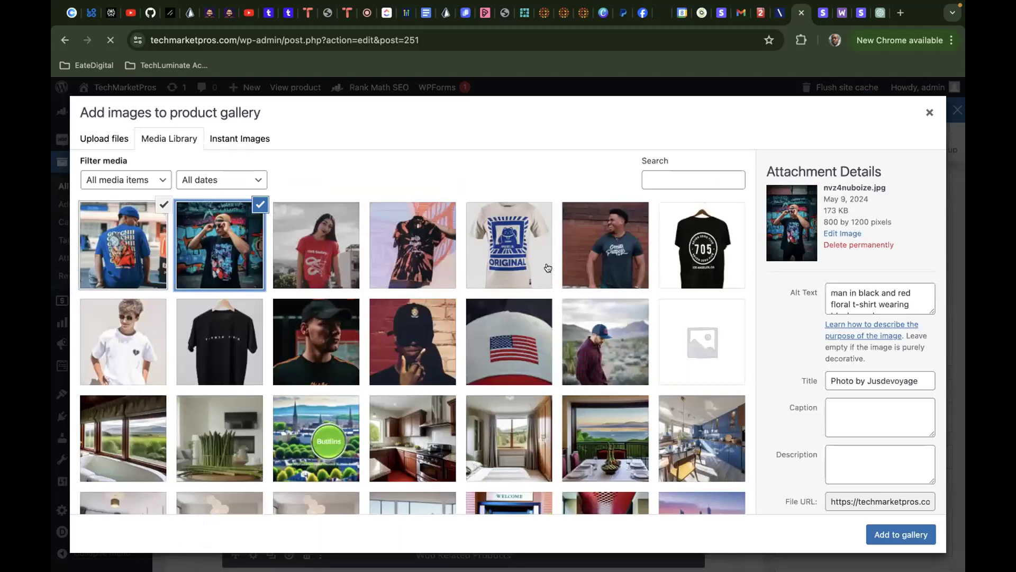
pyautogui.click(138, 350)
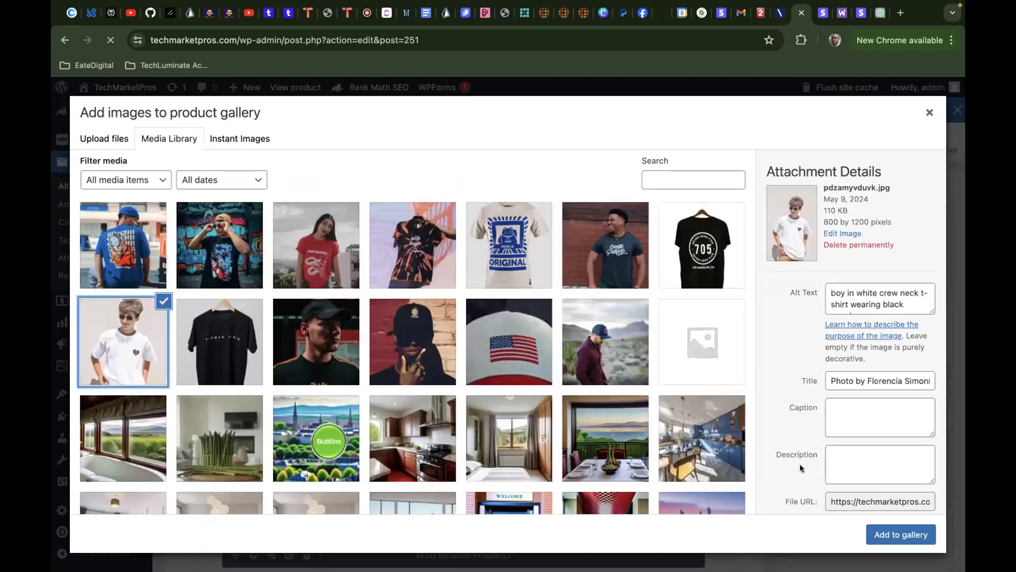
pyautogui.click(903, 535)
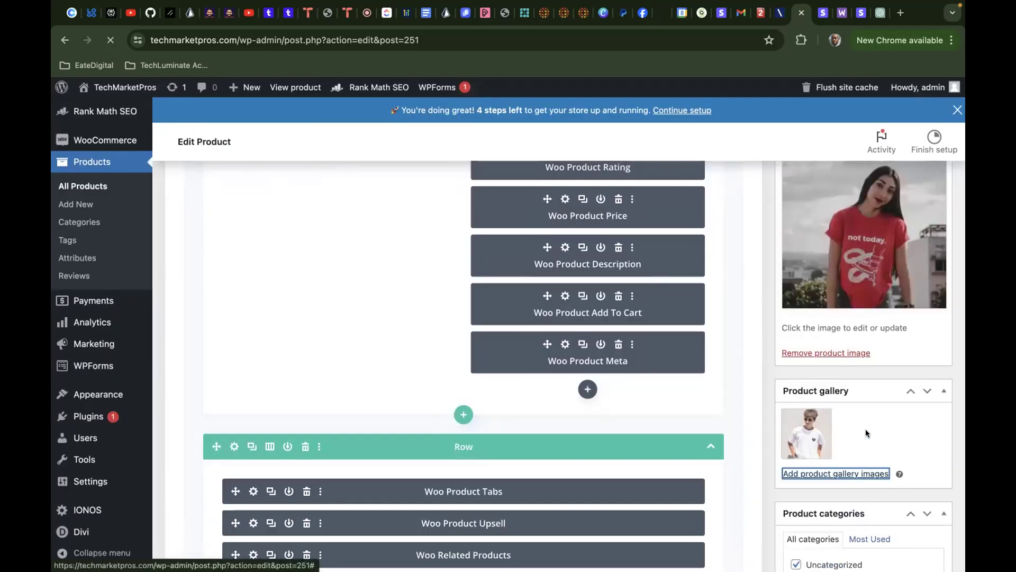
# Add the white-shirt boy, blue-shirt man and floral-shirt man photos to the gallery
pyautogui.scroll(-3, 853, 423)
pyautogui.click(846, 358)
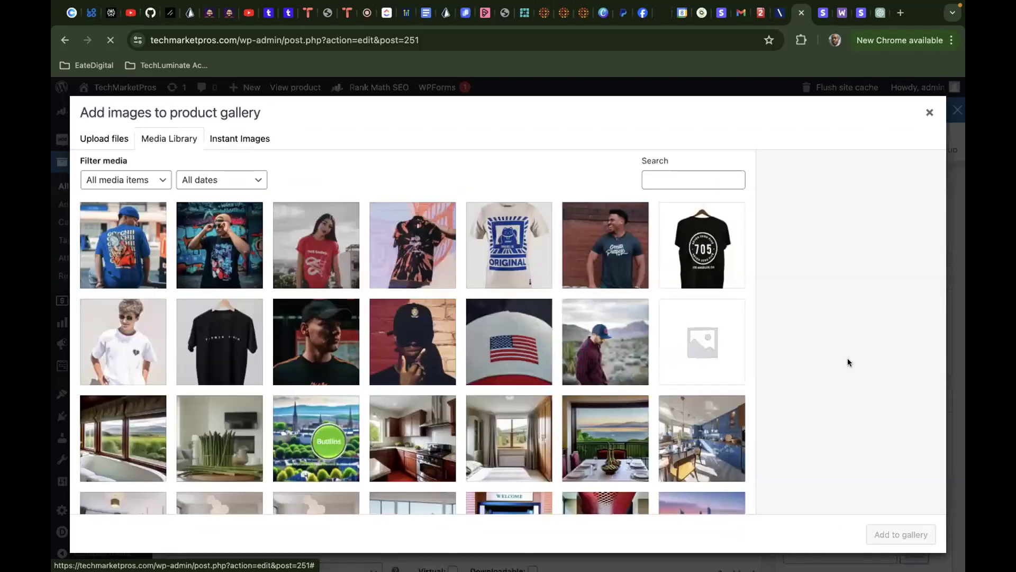
pyautogui.click(102, 329)
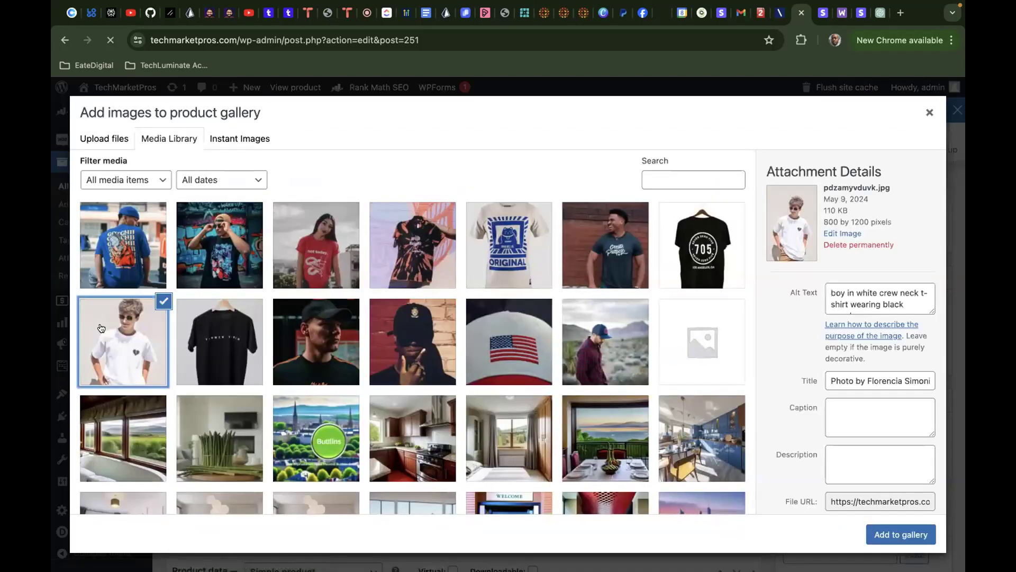
pyautogui.click(141, 264)
pyautogui.click(223, 248)
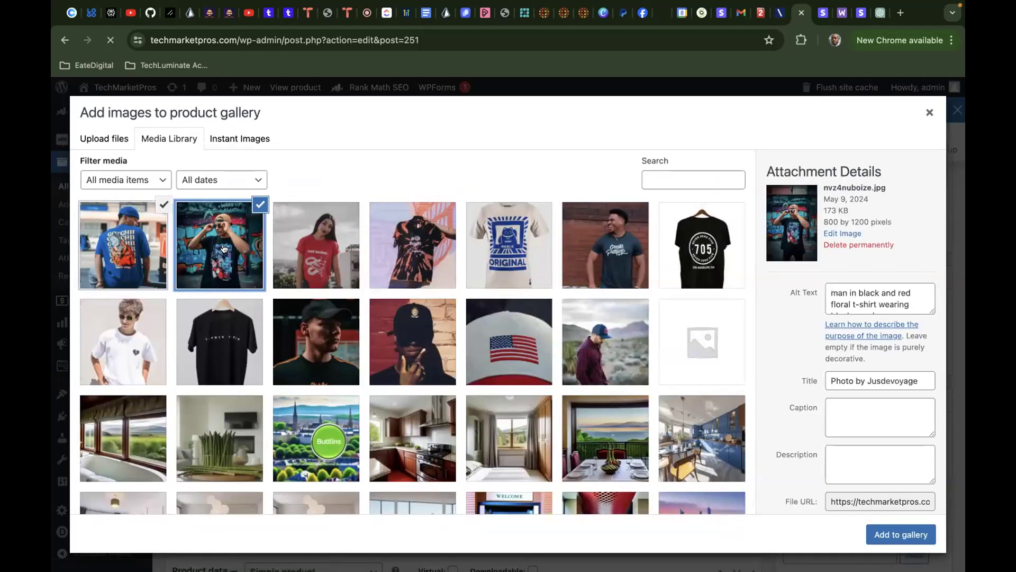
pyautogui.click(885, 532)
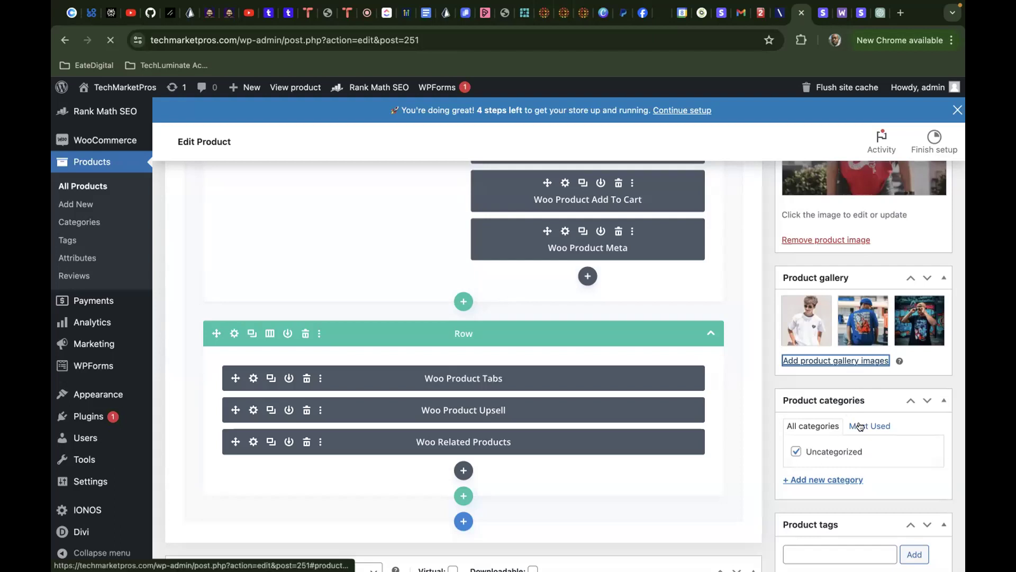
# Untick Uncategorized and file the product under a new t-shirts category
pyautogui.scroll(-2, 856, 425)
pyautogui.click(858, 407)
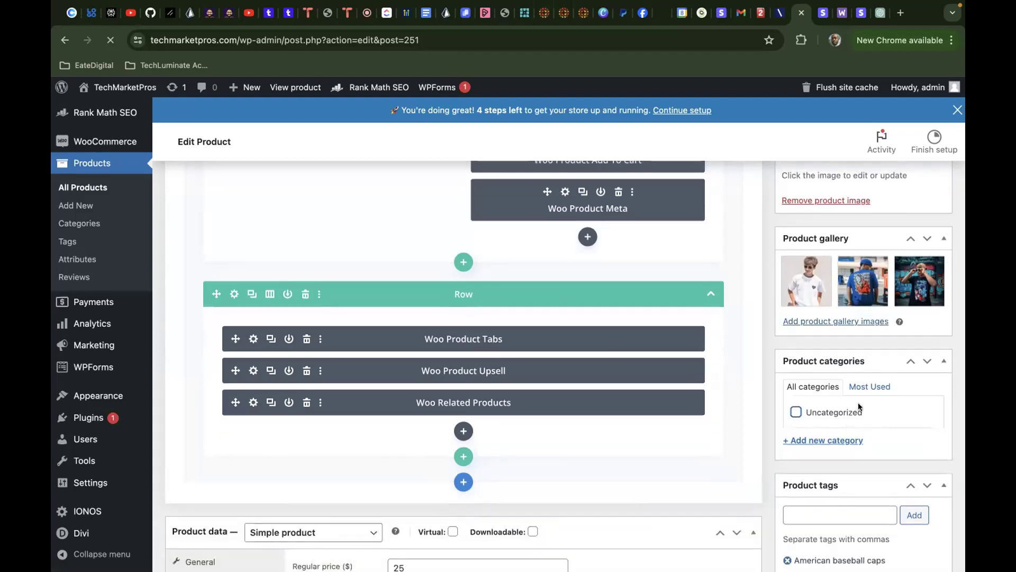
pyautogui.click(831, 439)
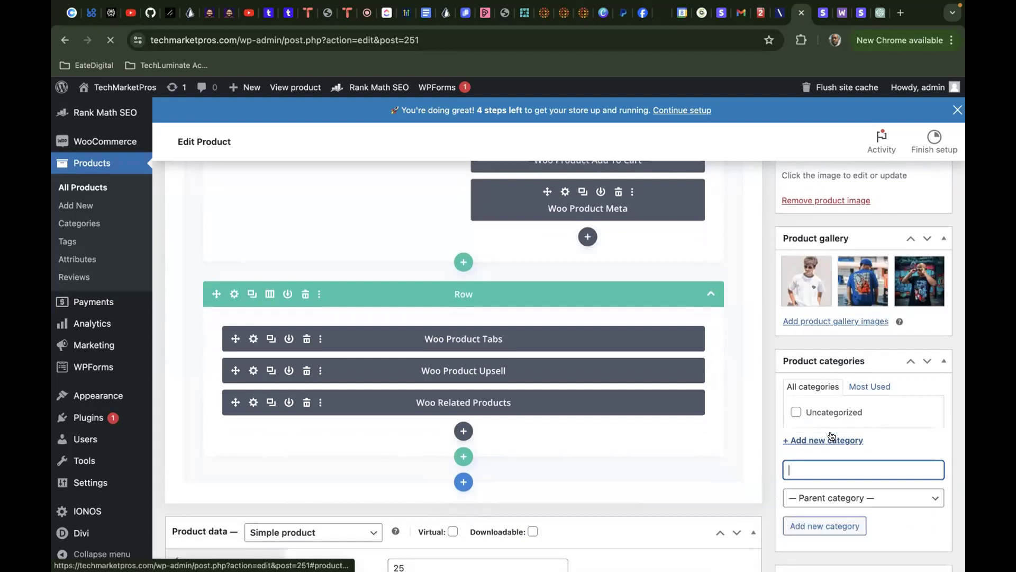
pyautogui.write('T-SHIRTS')
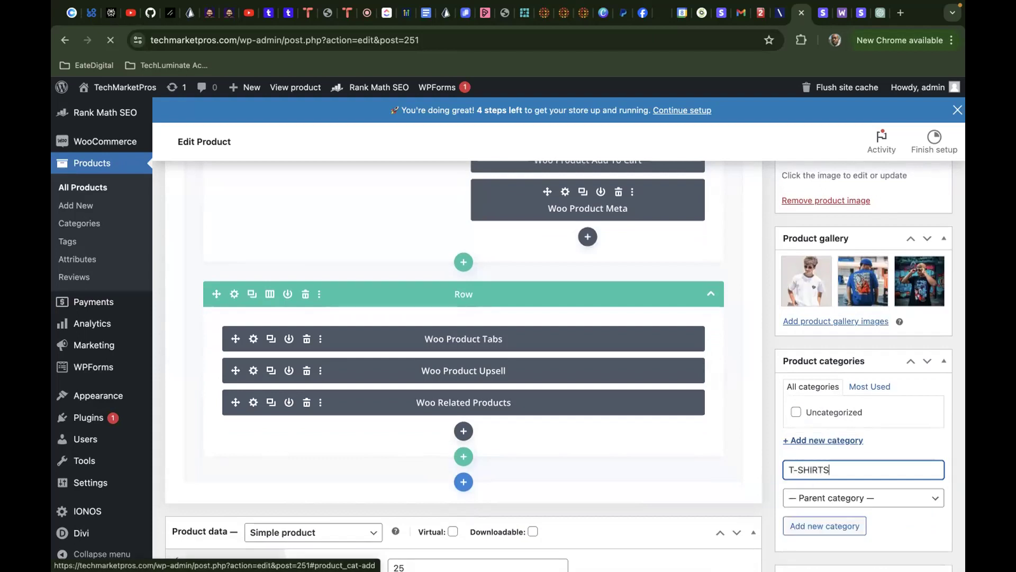
pyautogui.press('BackSpace')
pyautogui.scroll(-3, 927, 458)
pyautogui.click(828, 370)
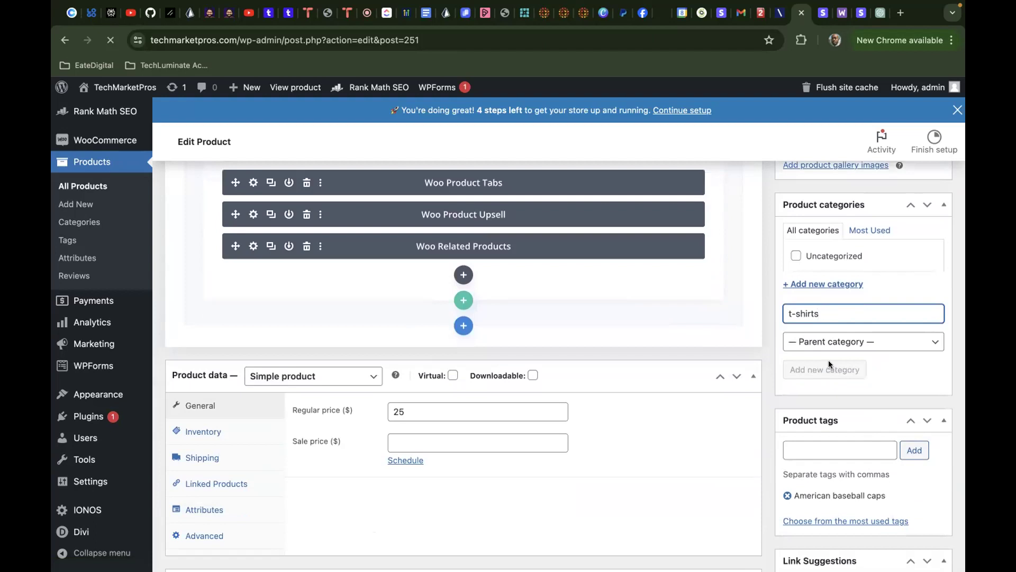
# Enter 'Bohemian t-shirts' as a new product tag, correcting the typo
pyautogui.scroll(-2, 811, 390)
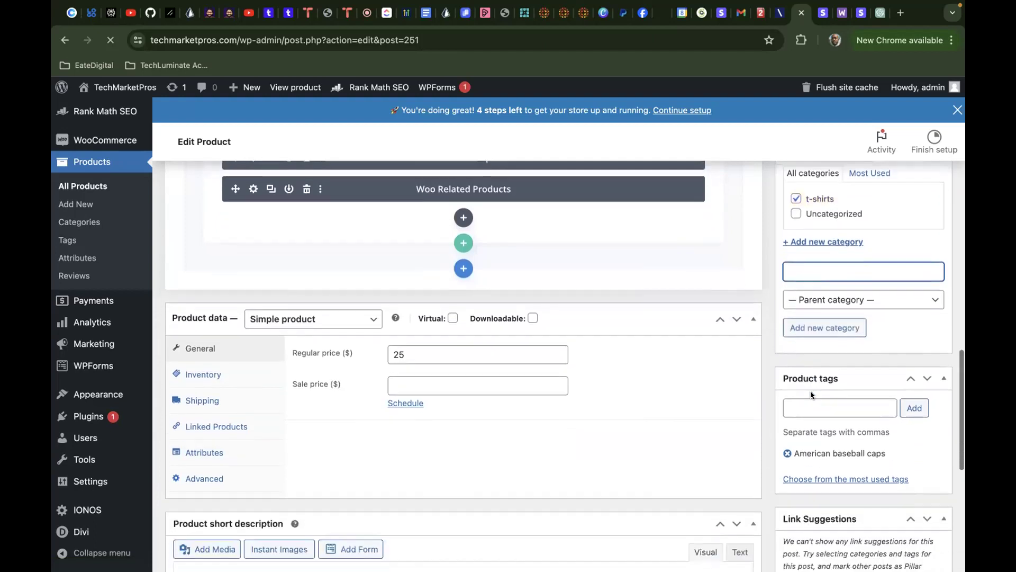
pyautogui.click(816, 337)
pyautogui.scroll(5, 815, 338)
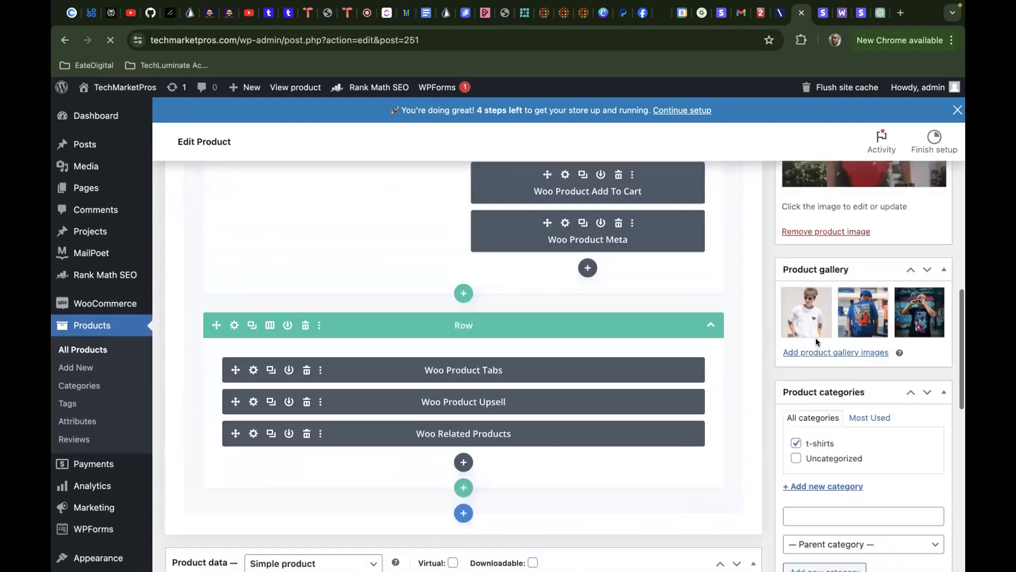
pyautogui.scroll(-5, 815, 338)
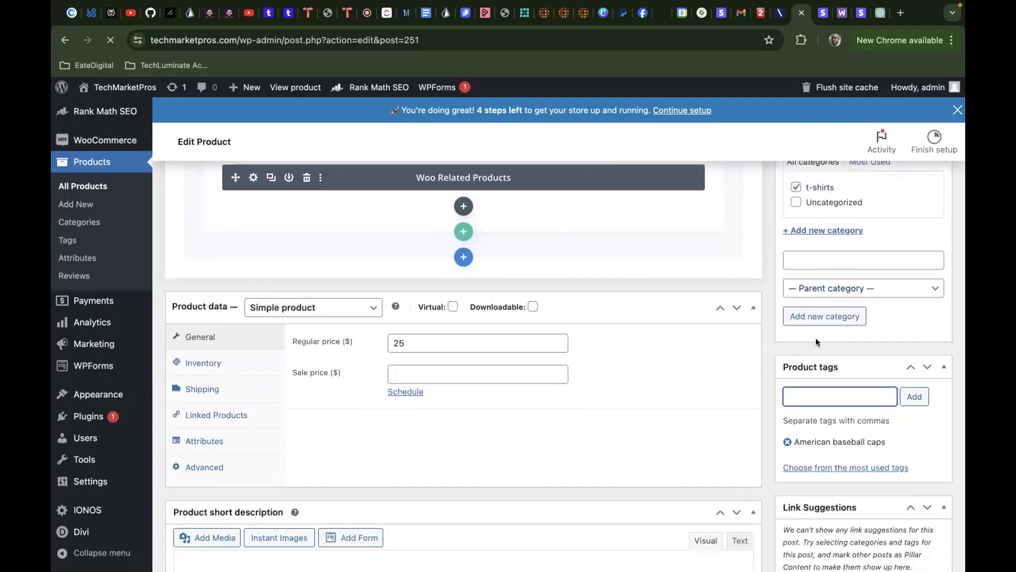
pyautogui.write('Bohemia')
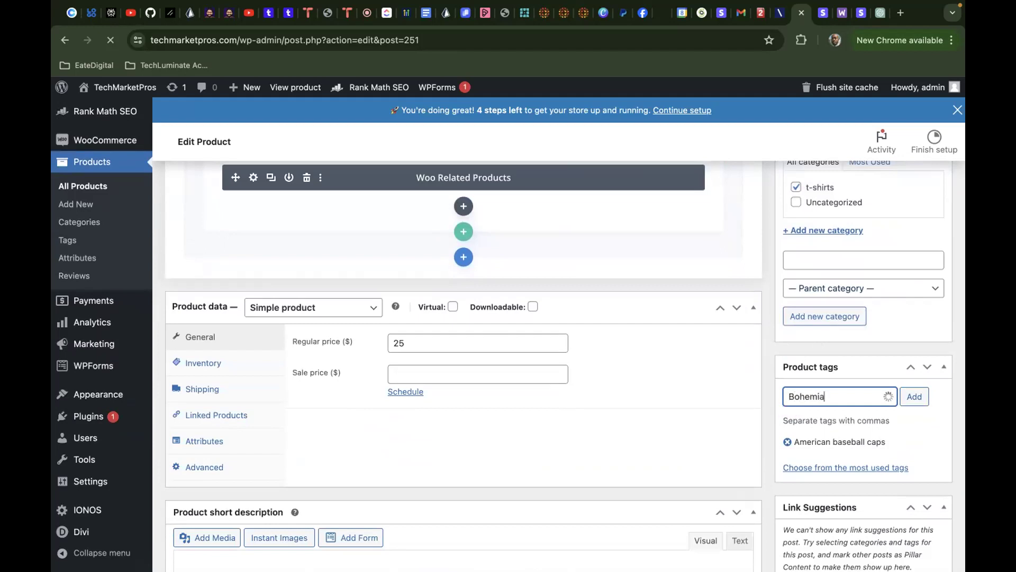
pyautogui.write('n t')
pyautogui.press('BackSpace')
pyautogui.press('BackSpace')
pyautogui.scroll(-8, 682, 327)
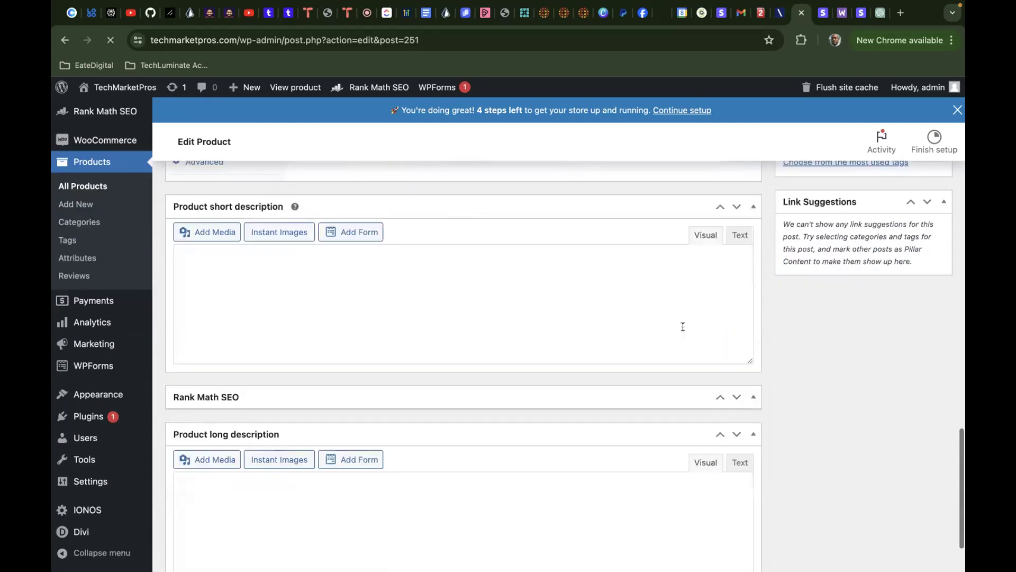
pyautogui.scroll(10, 683, 328)
pyautogui.scroll(10, 682, 327)
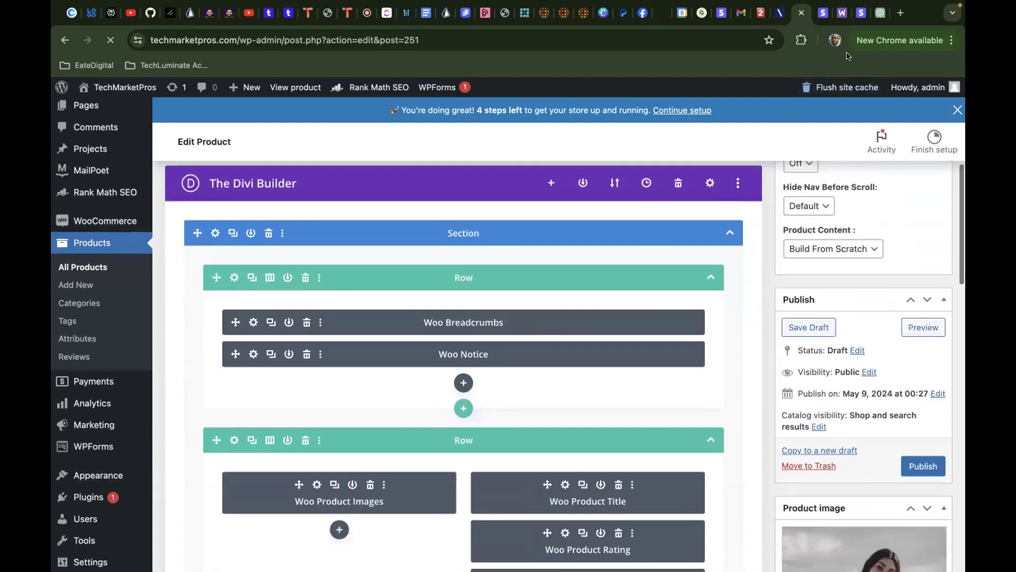
# Ask ChatGPT to 'create a product description for a bohemian t-shirt' and select the reply's description
pyautogui.click(880, 13)
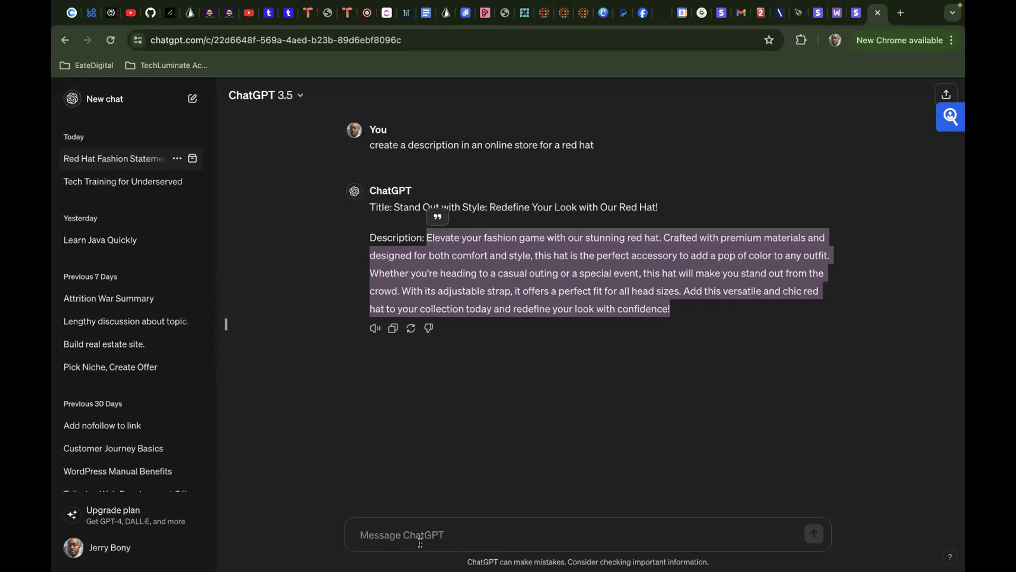
pyautogui.click(392, 536)
pyautogui.write('create a')
pyautogui.write('product description for a boe')
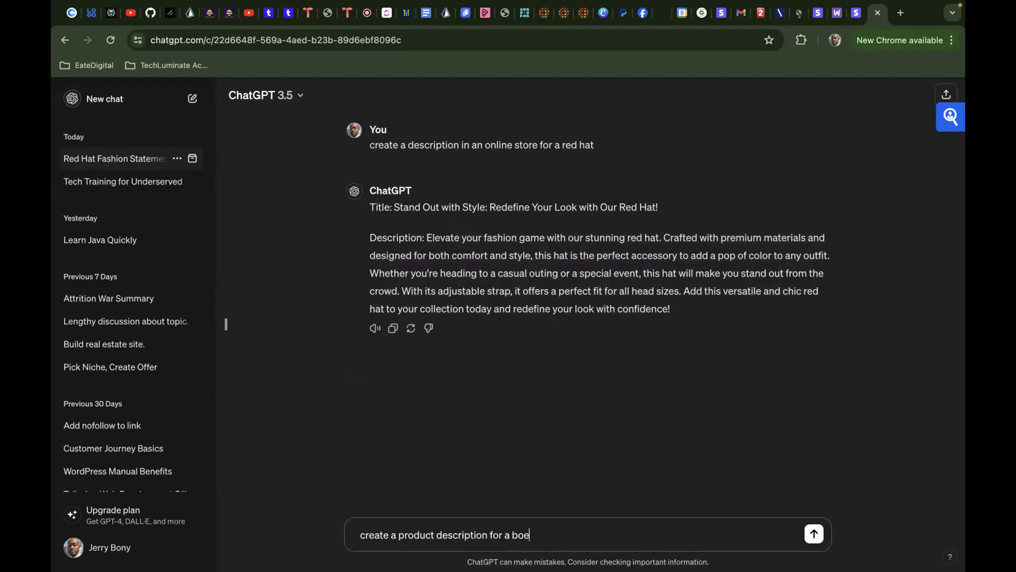
pyautogui.write('mian t-shirt')
pyautogui.press('Return')
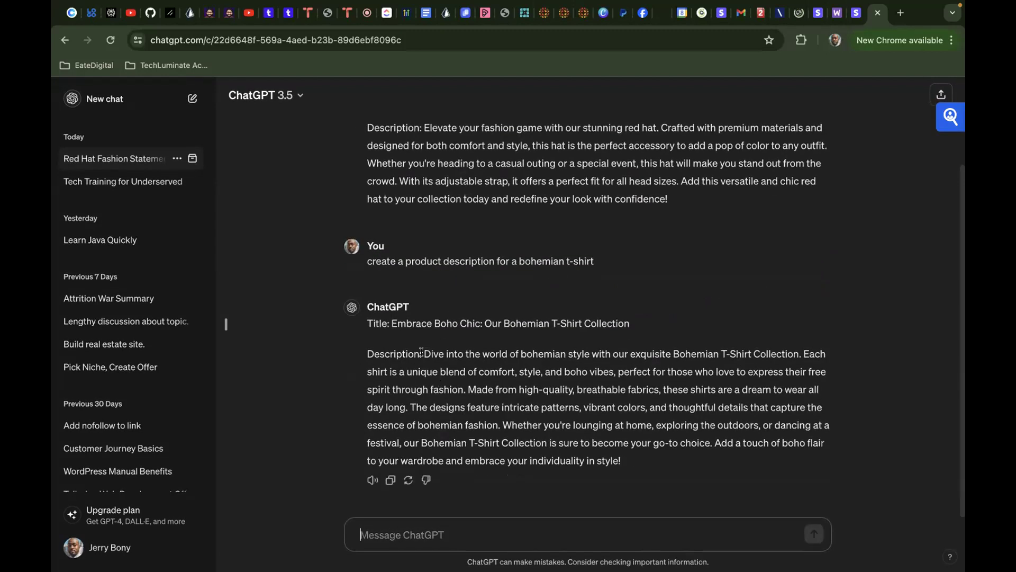
pyautogui.moveTo(421, 352); pyautogui.dragTo(634, 458)
pyautogui.hotkey('ctrl', 'c')
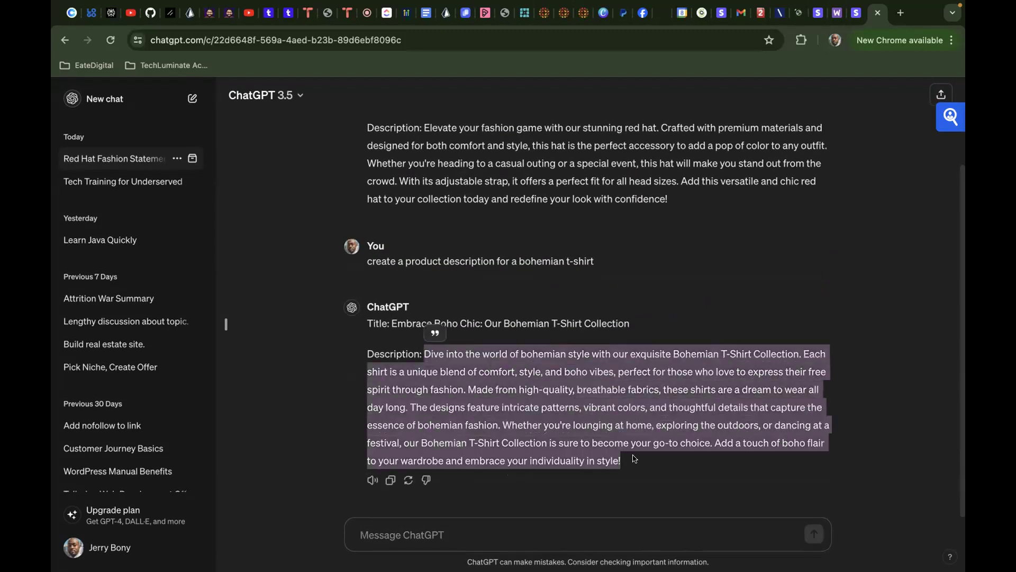
pyautogui.click(798, 15)
# Paste the bohemian t-shirt description into the Product short description
pyautogui.scroll(-20, 479, 342)
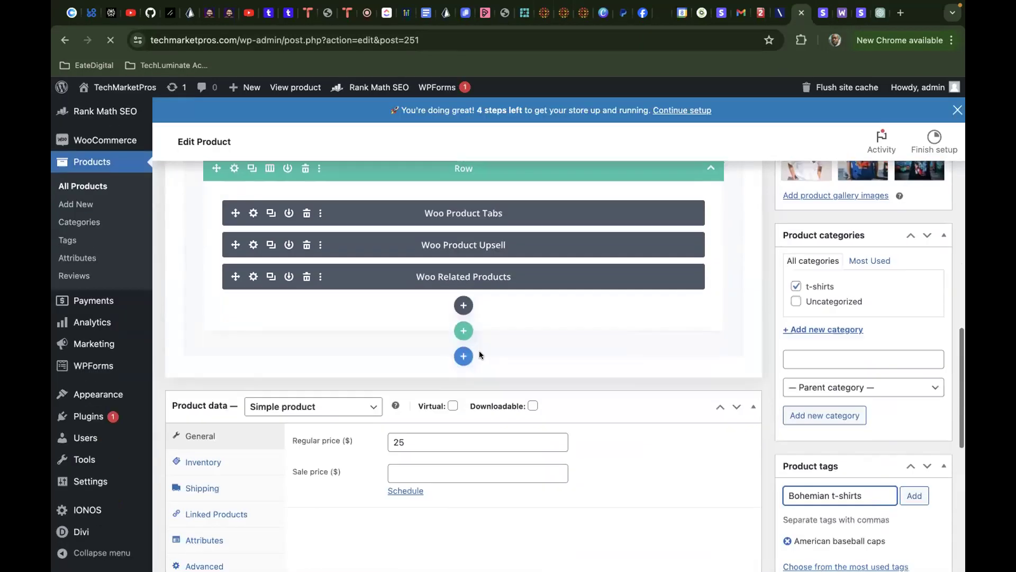
pyautogui.scroll(1, 318, 462)
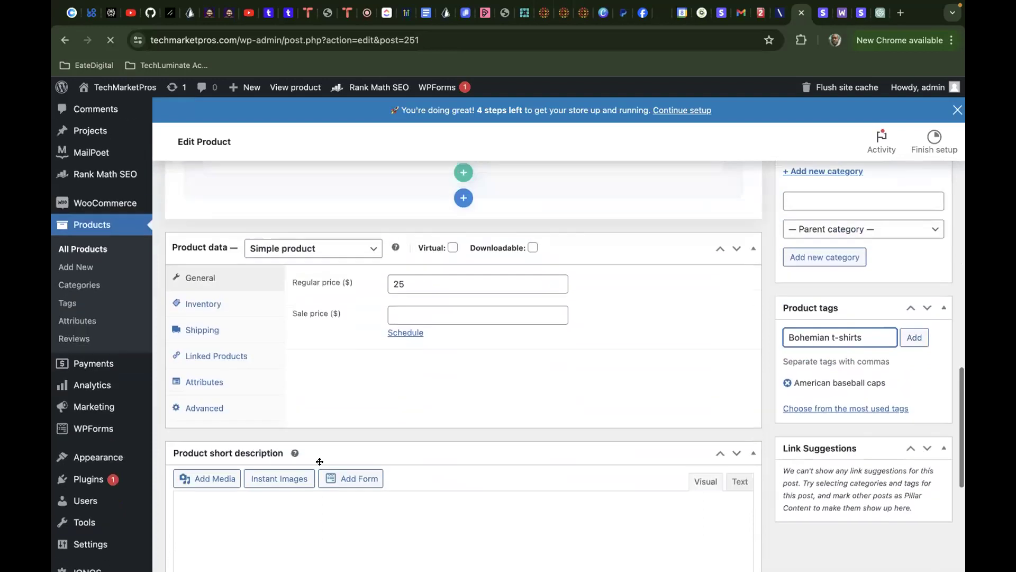
pyautogui.scroll(-3, 317, 462)
pyautogui.click(299, 344)
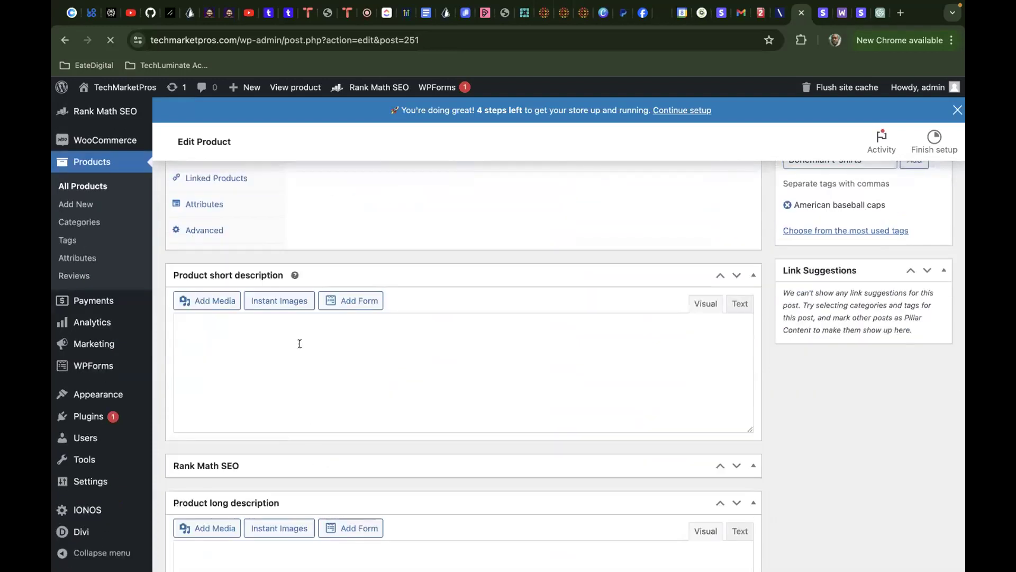
pyautogui.click(736, 303)
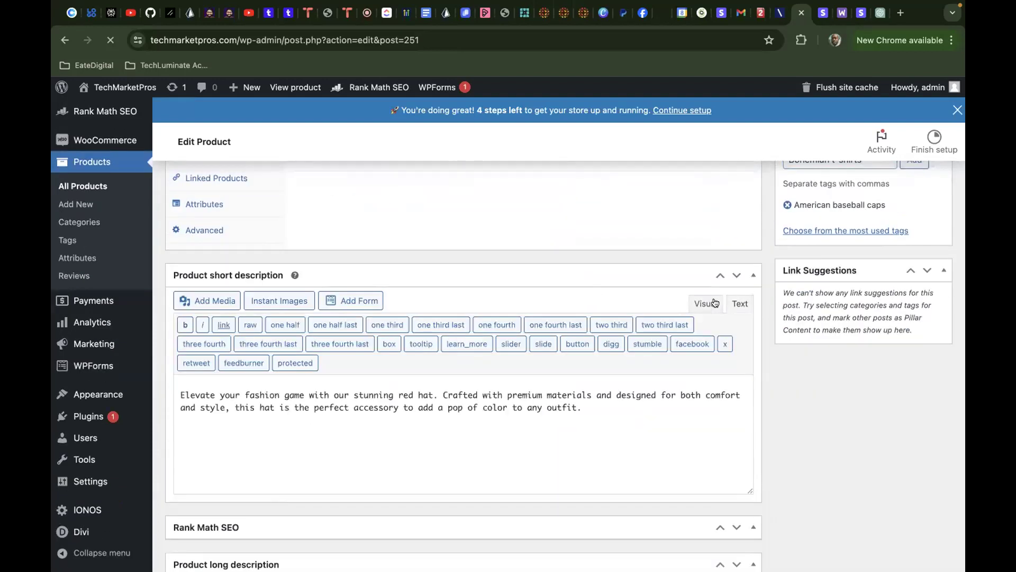
pyautogui.click(712, 303)
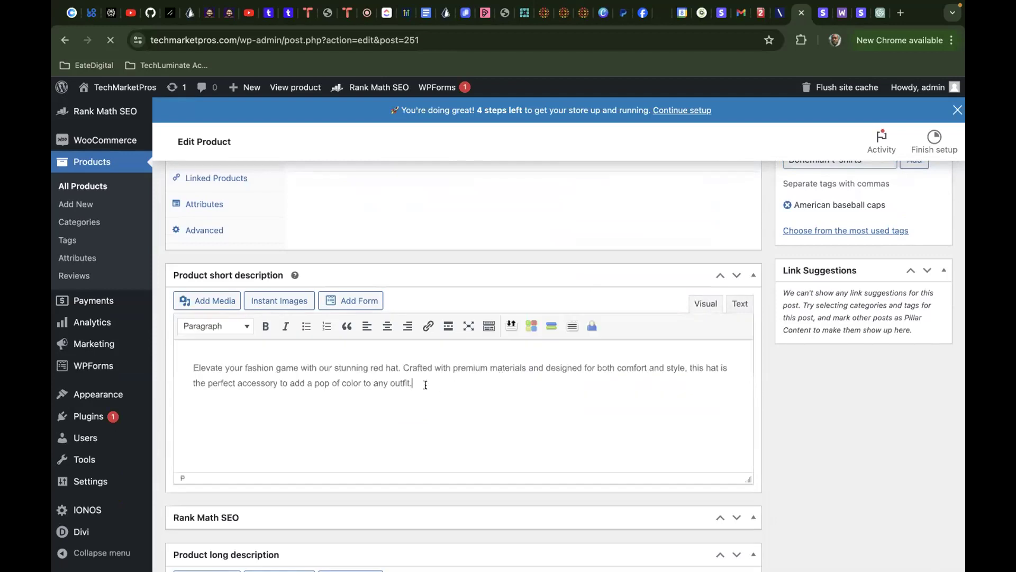
pyautogui.hotkey('ctrl', 'a')
pyautogui.hotkey('ctrl', 'v')
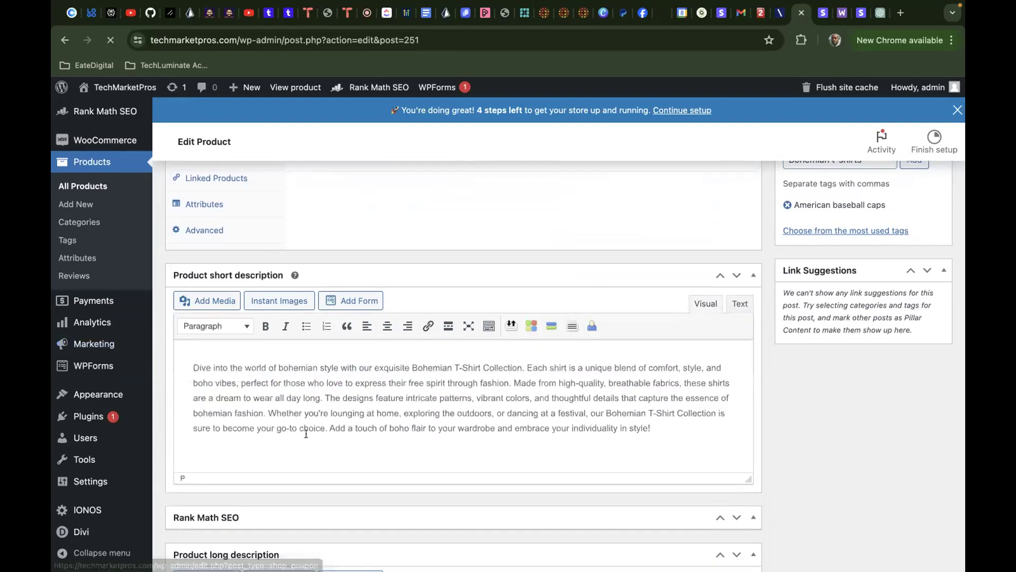
# Trim the short description by deleting the closing sentences from 'The designs' onward
pyautogui.scroll(-3, 306, 434)
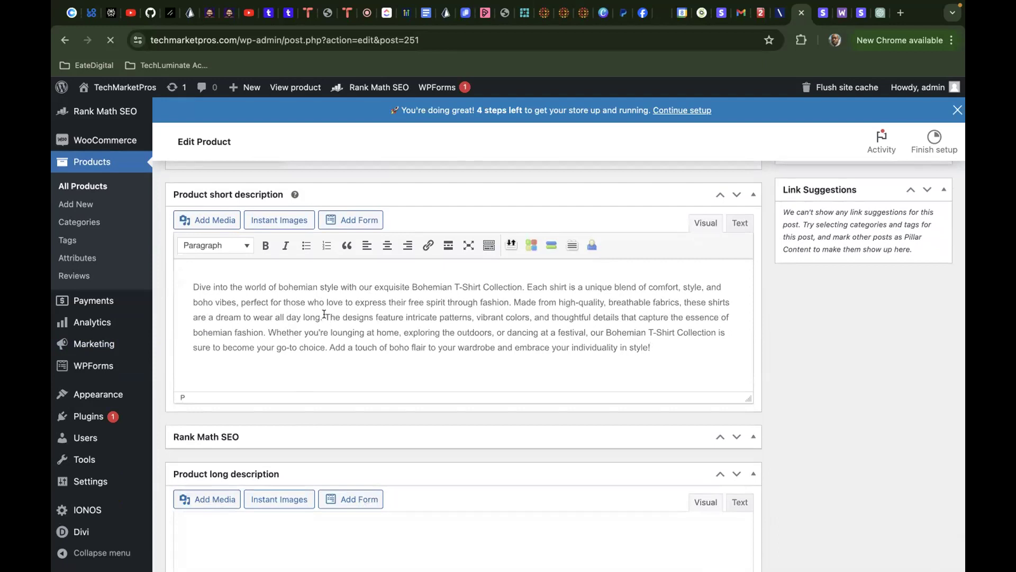
pyautogui.moveTo(325, 315); pyautogui.dragTo(628, 367)
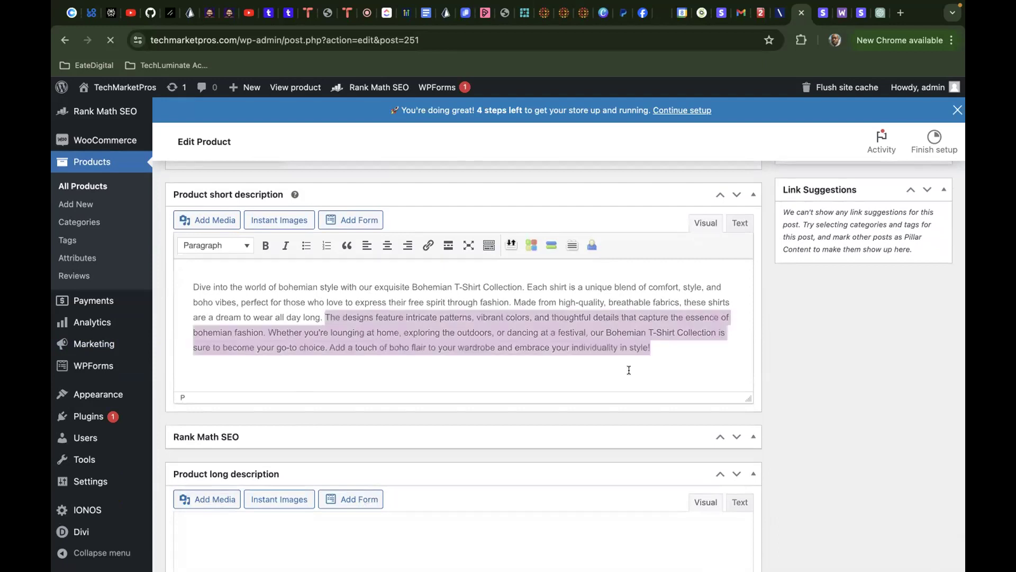
pyautogui.press('BackSpace')
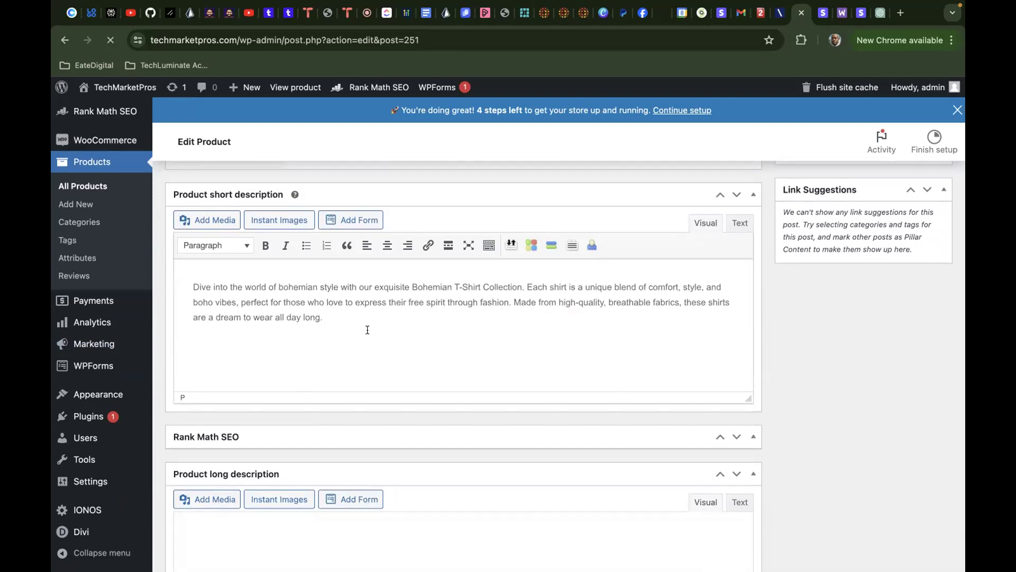
pyautogui.hotkey('ctrl', 'z')
pyautogui.hotkey('ctrl', 'a')
pyautogui.hotkey('ctrl', 'c')
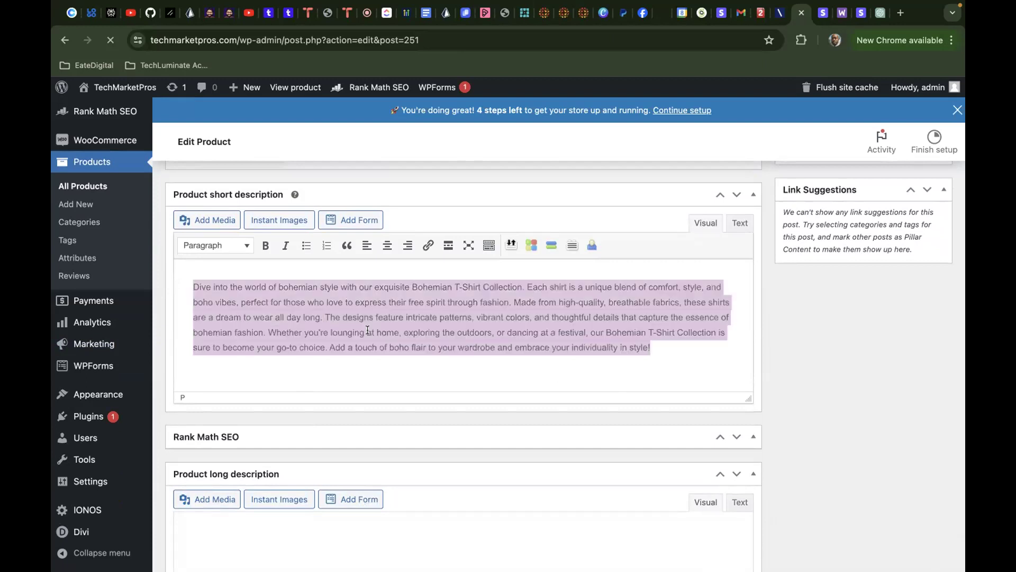
pyautogui.moveTo(320, 316); pyautogui.dragTo(649, 337)
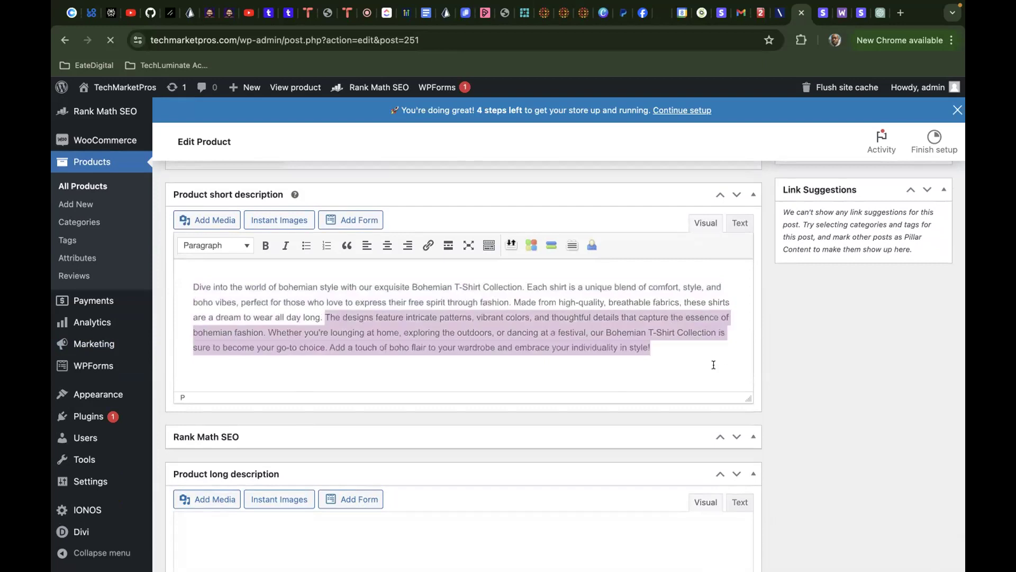
pyautogui.press('BackSpace')
pyautogui.scroll(-3, 509, 425)
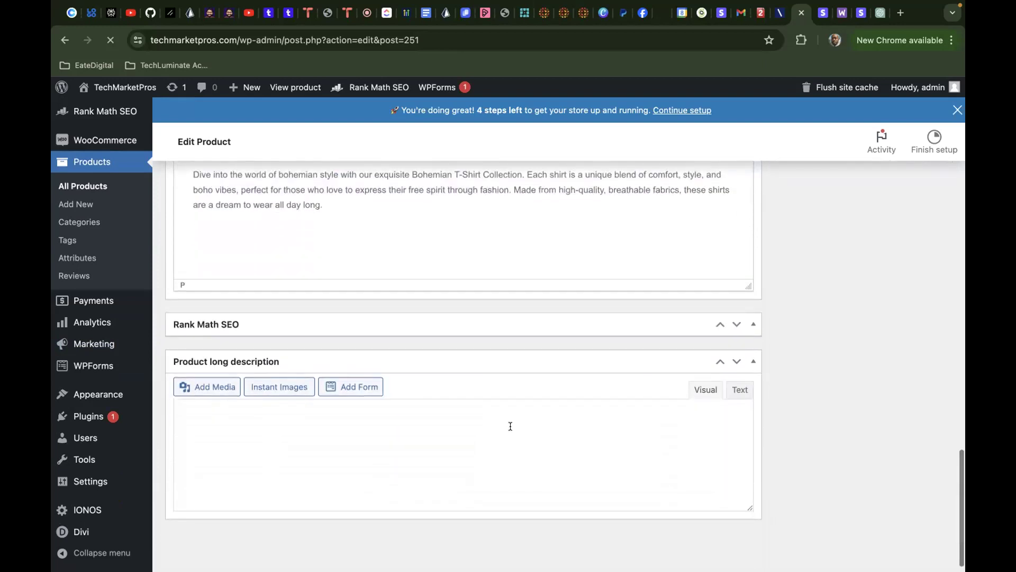
# Replace the red-hat long description with the full bohemian text and publish the product
pyautogui.click(740, 390)
pyautogui.click(705, 390)
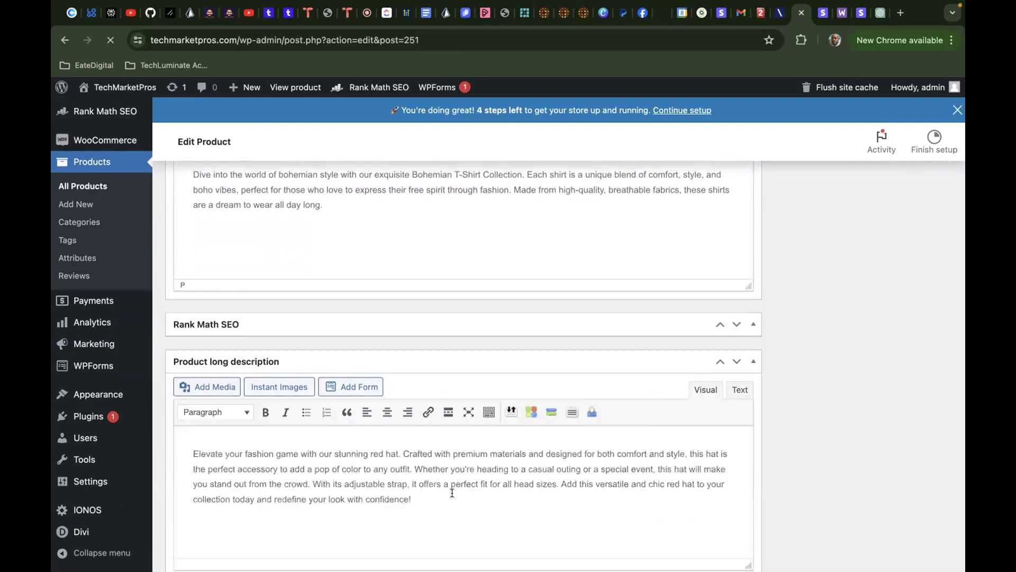
pyautogui.hotkey('ctrl', 'a')
pyautogui.hotkey('ctrl', 'v')
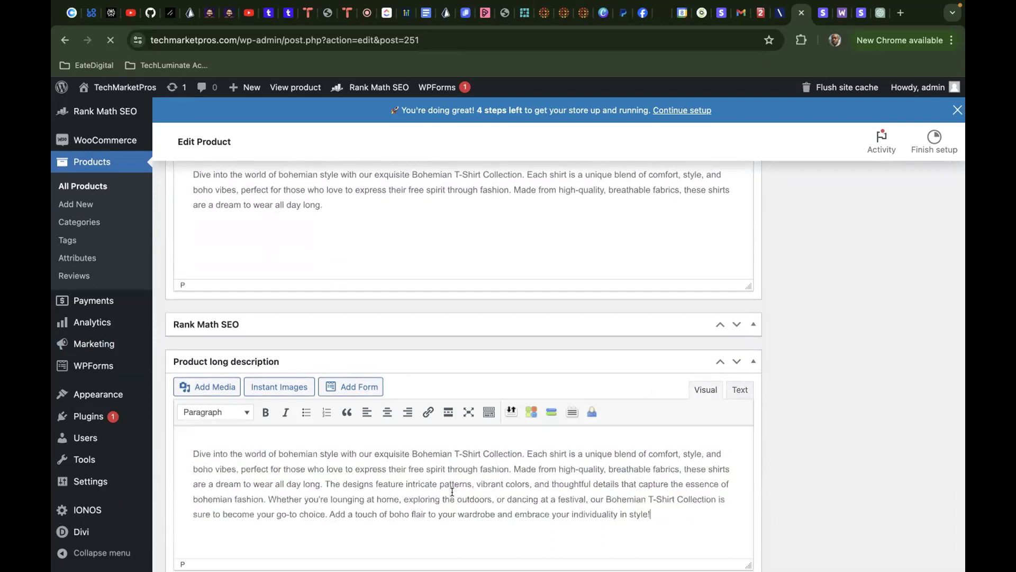
pyautogui.scroll(10, 748, 442)
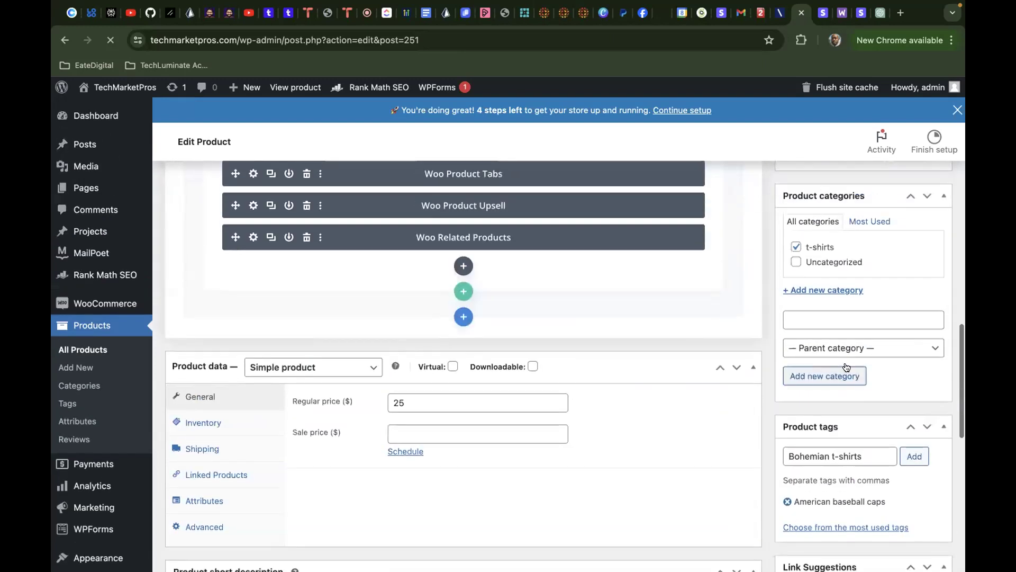
pyautogui.scroll(10, 846, 367)
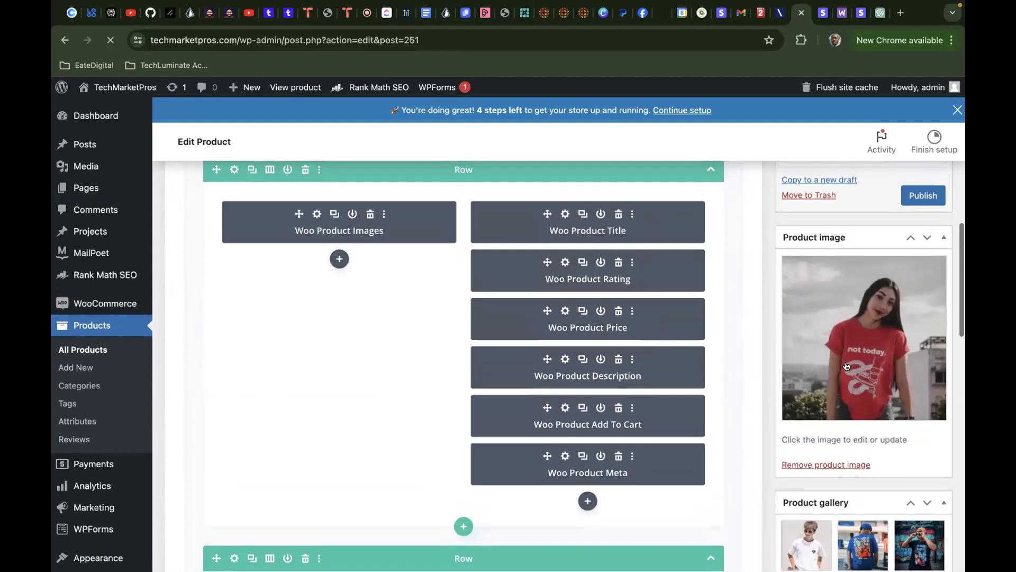
pyautogui.scroll(4, 846, 366)
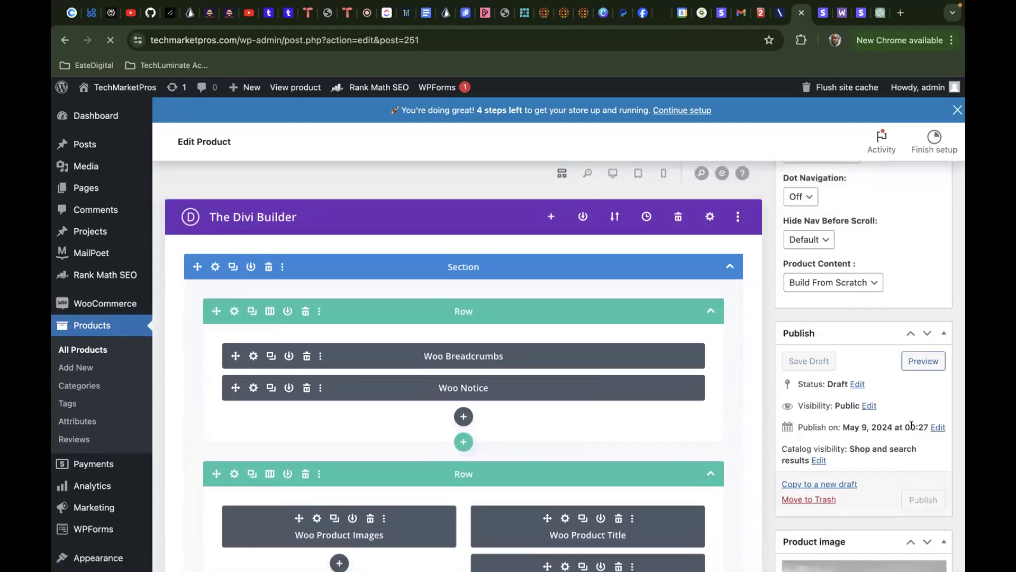
pyautogui.click(923, 499)
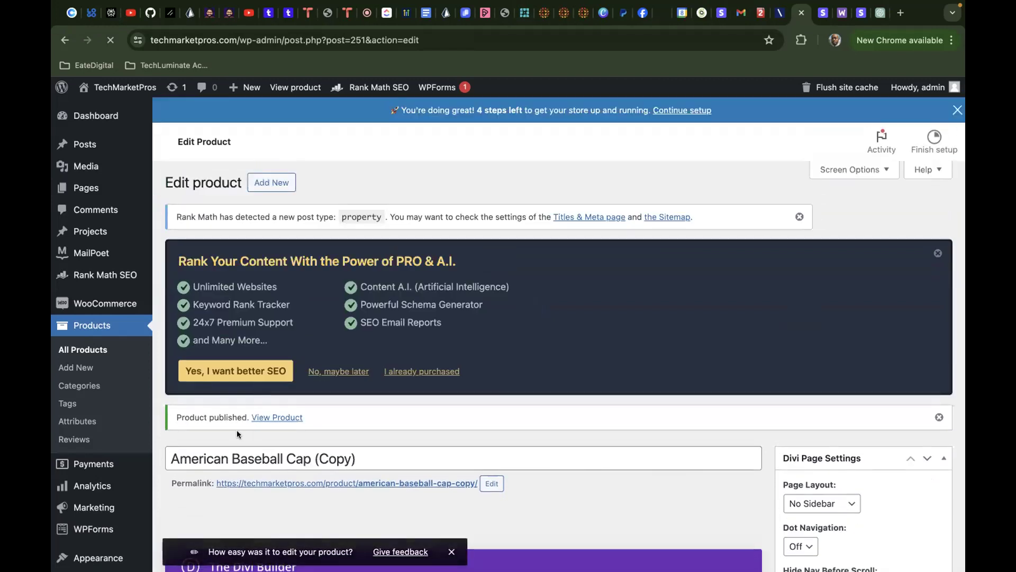
# Open the published product page and view the white, blue and graffiti shirt photos
pyautogui.click(281, 417)
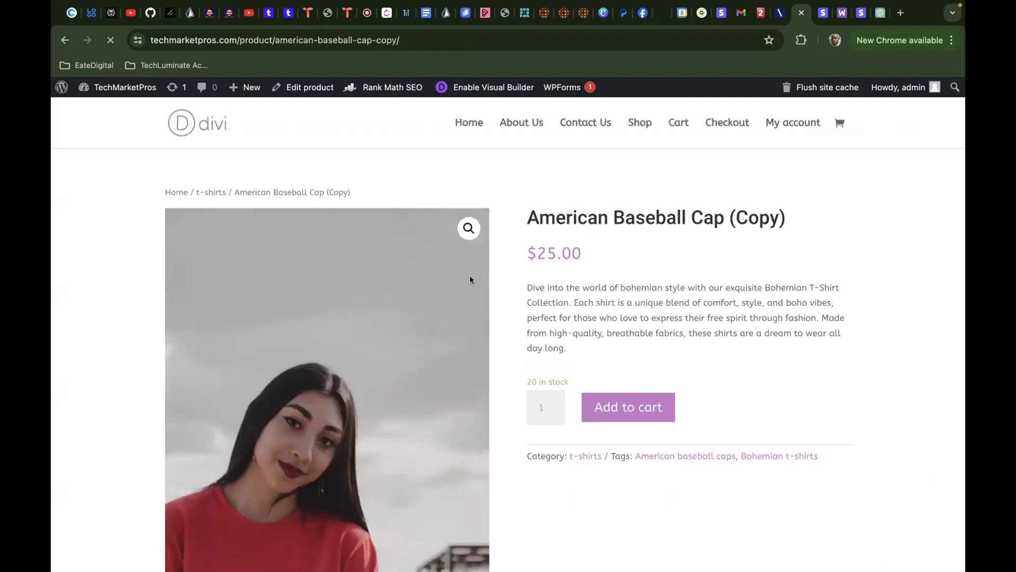
pyautogui.scroll(-5, 403, 275)
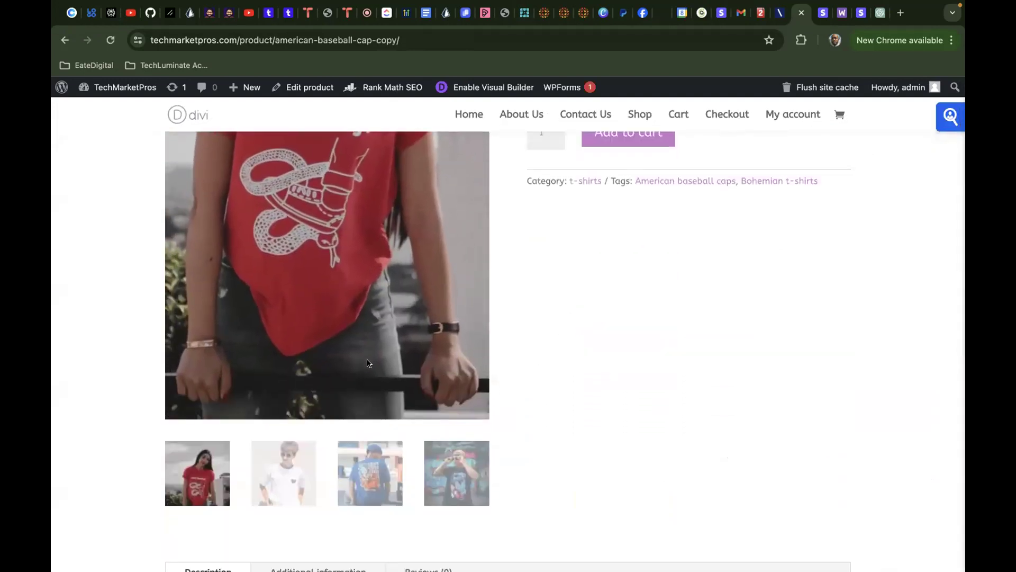
pyautogui.scroll(3, 402, 276)
pyautogui.scroll(-5, 451, 384)
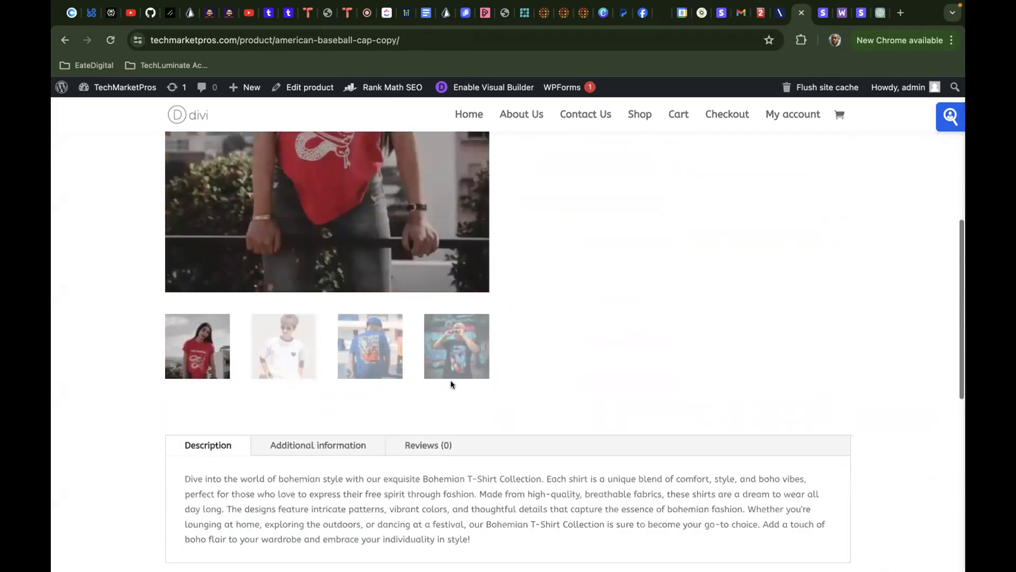
pyautogui.click(305, 364)
pyautogui.scroll(4, 392, 369)
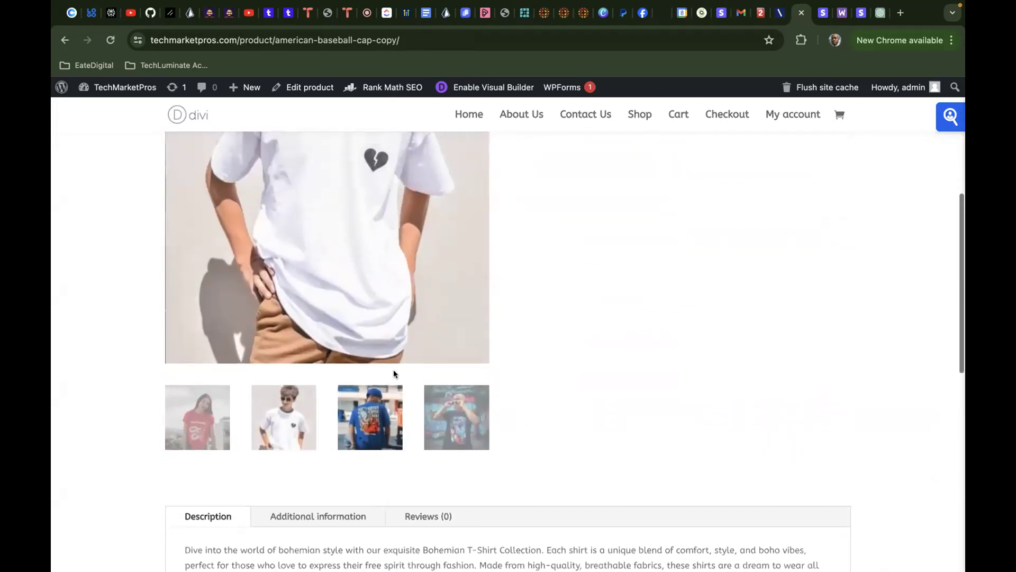
pyautogui.click(364, 543)
pyautogui.click(456, 550)
# Scroll through the live product page showing $25.00 and 20 in stock
pyautogui.scroll(-6, 586, 472)
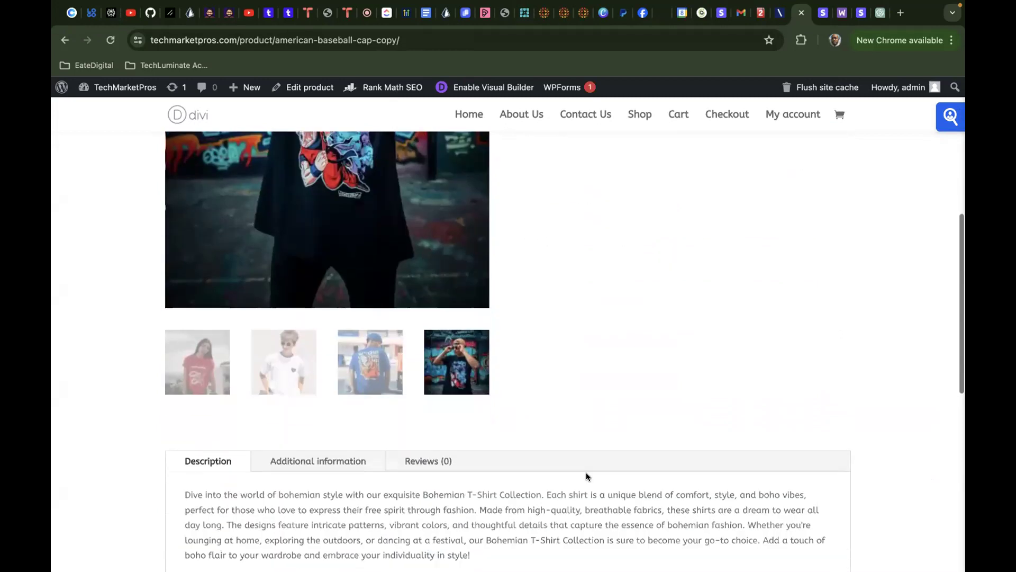
pyautogui.scroll(-5, 392, 443)
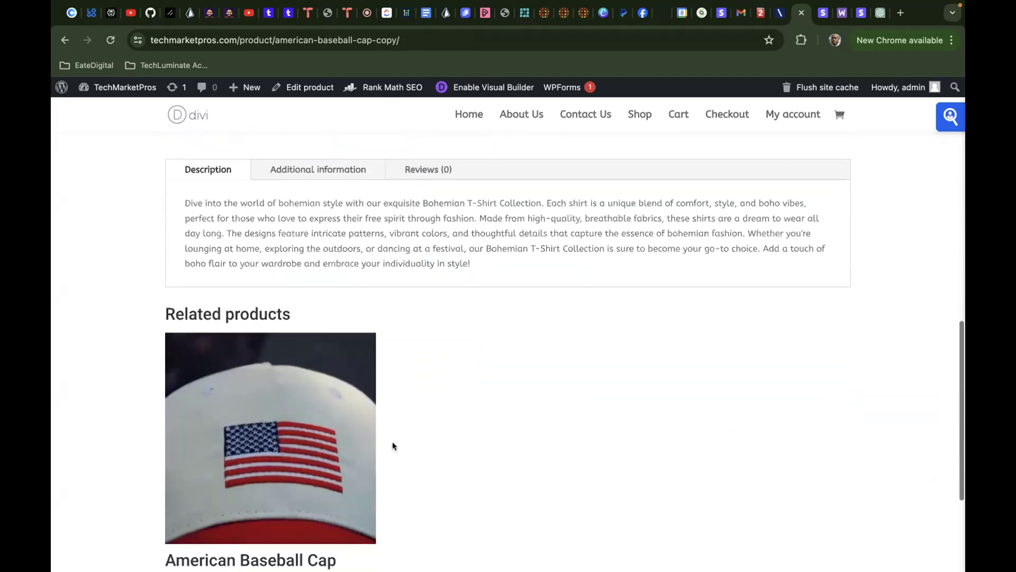
pyautogui.scroll(2, 356, 397)
pyautogui.scroll(-2, 356, 397)
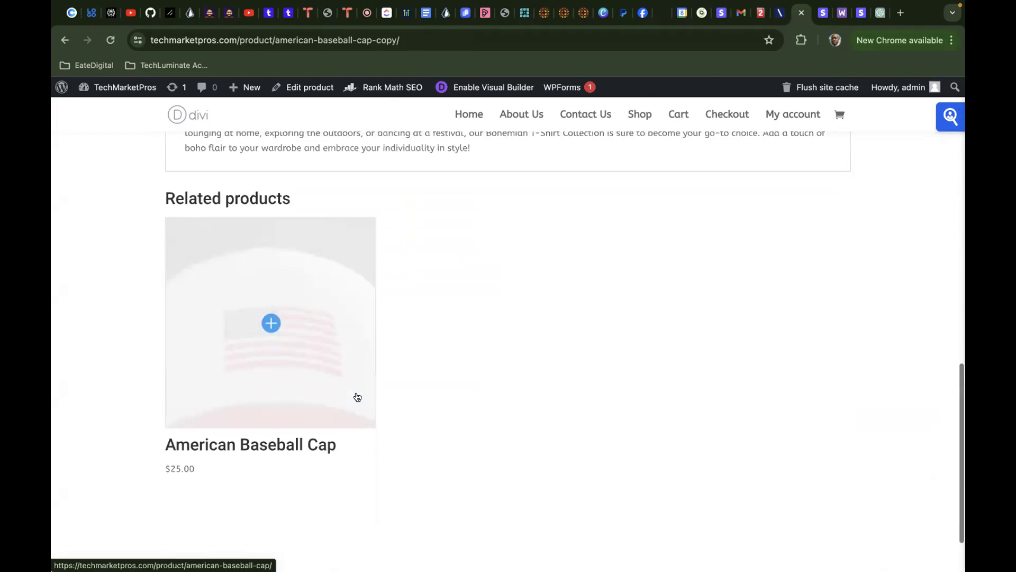
pyautogui.scroll(9, 339, 418)
pyautogui.scroll(3, 339, 419)
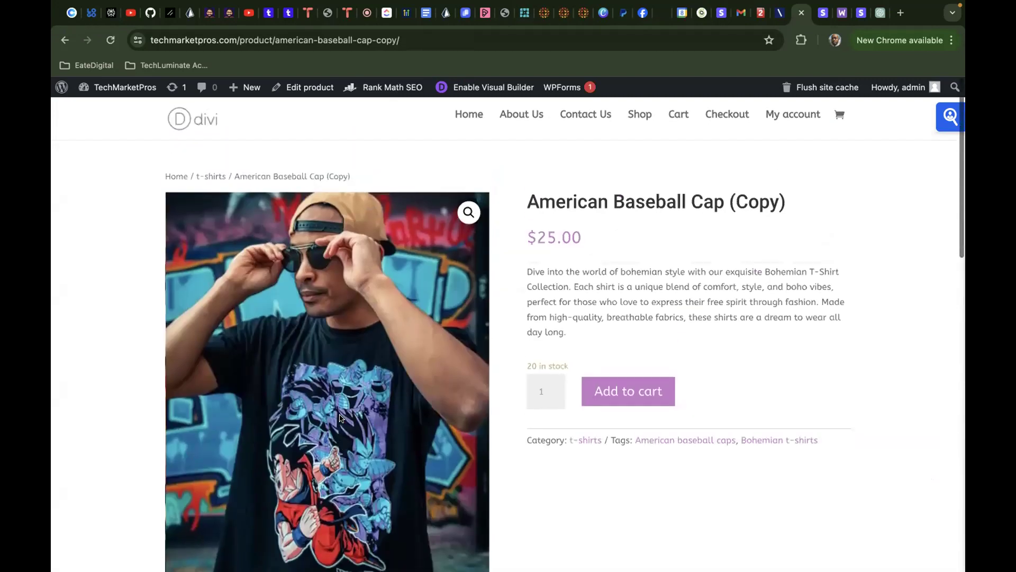
pyautogui.scroll(-4, 369, 469)
pyautogui.scroll(-6, 370, 470)
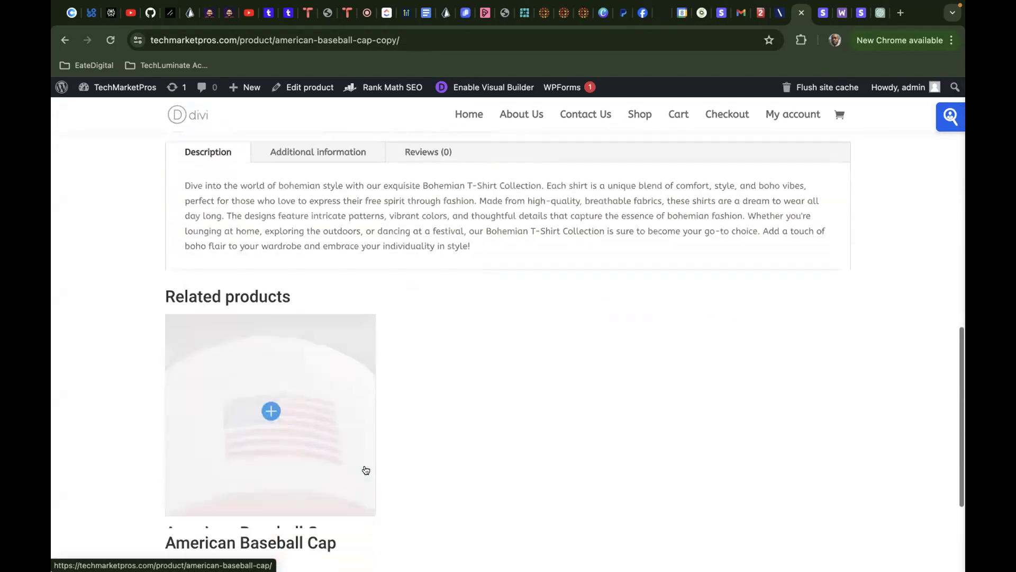
pyautogui.scroll(7, 417, 519)
pyautogui.scroll(-5, 417, 519)
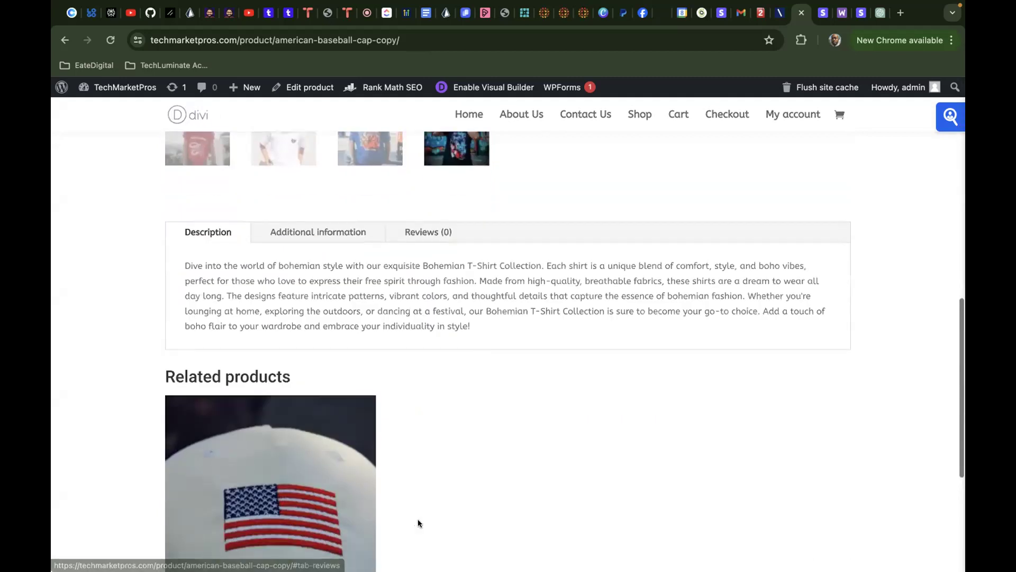
pyautogui.scroll(-2, 417, 519)
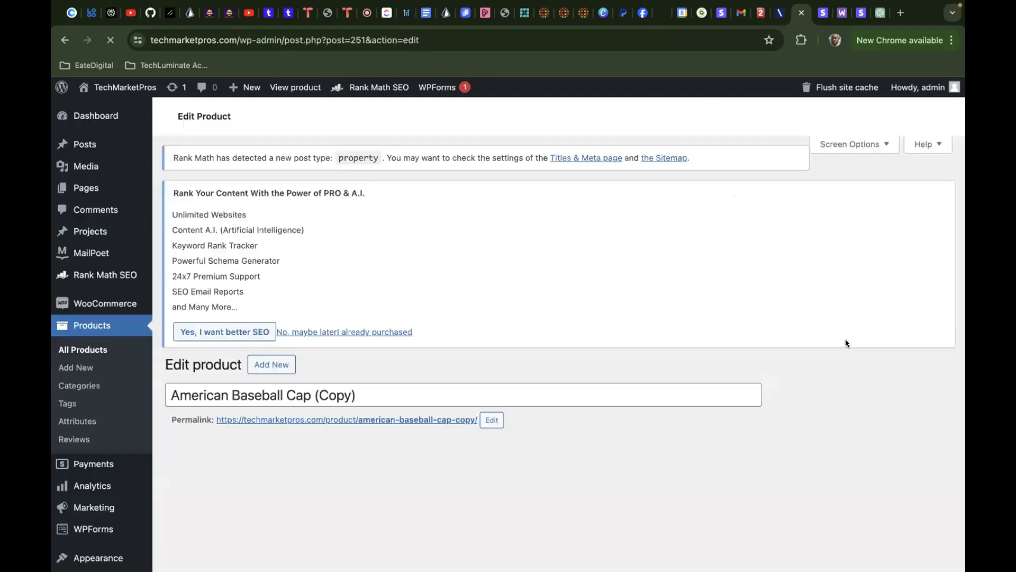
# Remove the American baseball caps tag from the product and update it
pyautogui.scroll(-5, 845, 342)
pyautogui.scroll(-10, 845, 343)
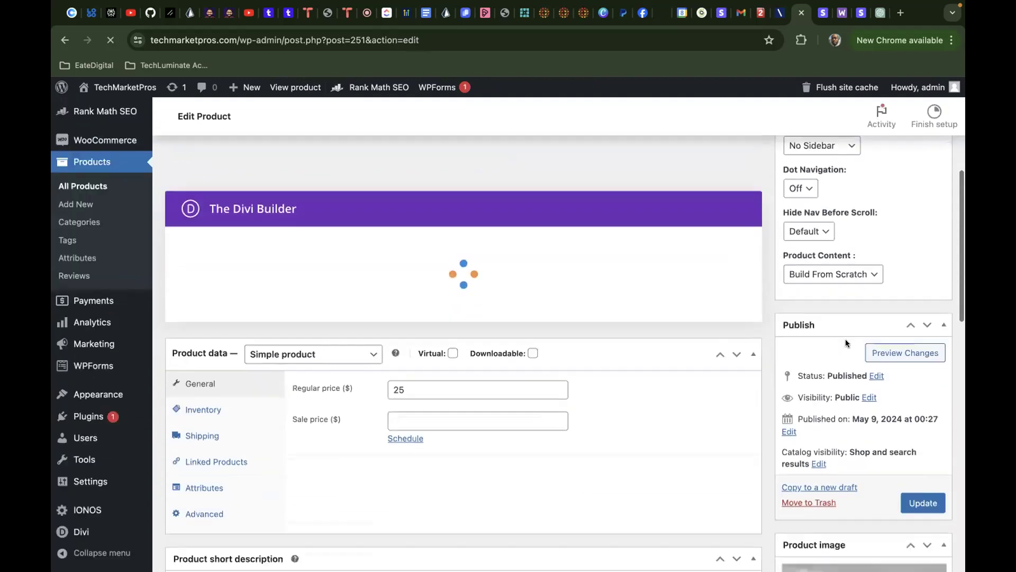
pyautogui.scroll(-5, 846, 341)
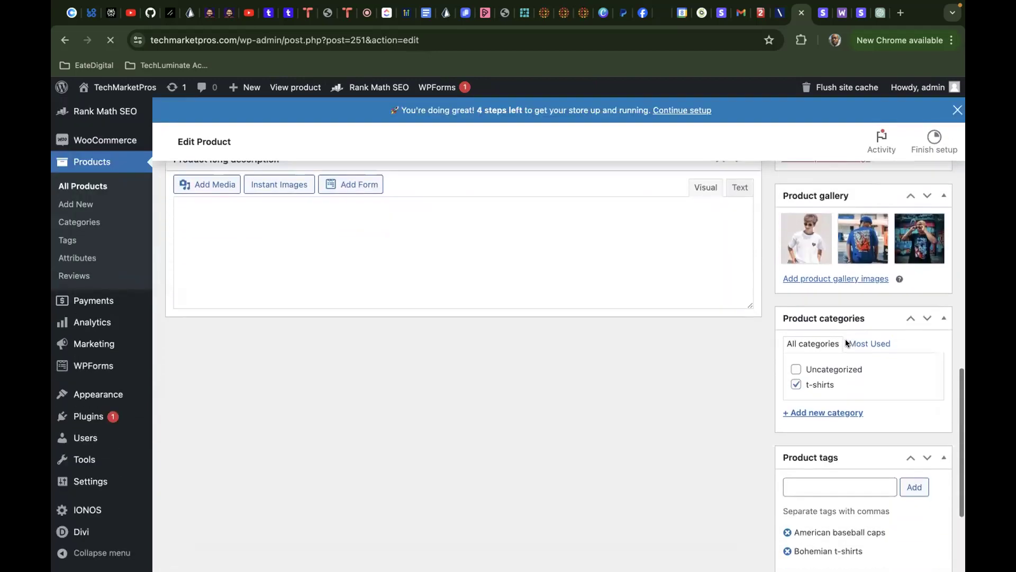
pyautogui.scroll(-1, 846, 343)
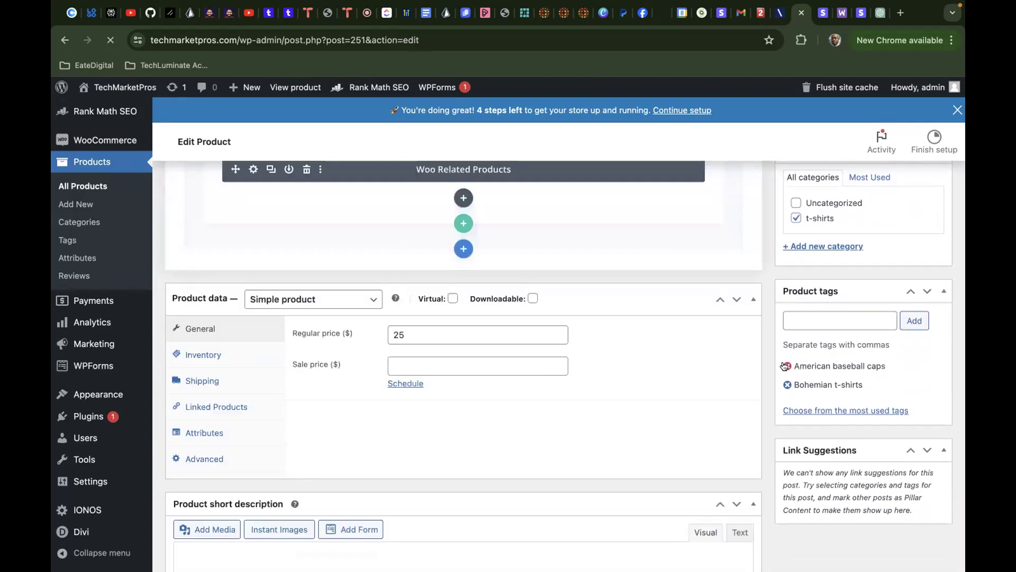
pyautogui.click(785, 366)
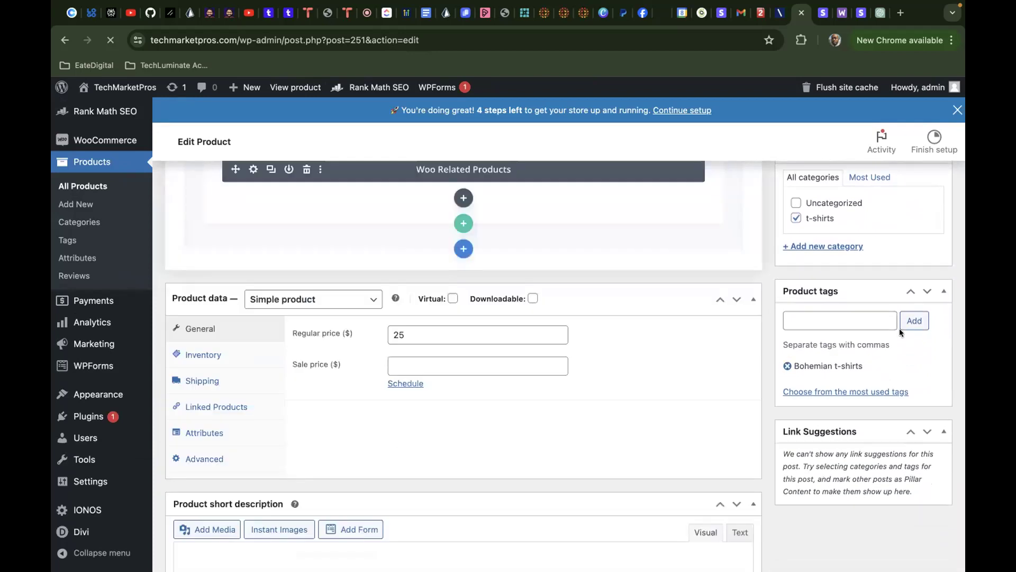
pyautogui.scroll(13, 878, 212)
pyautogui.click(914, 291)
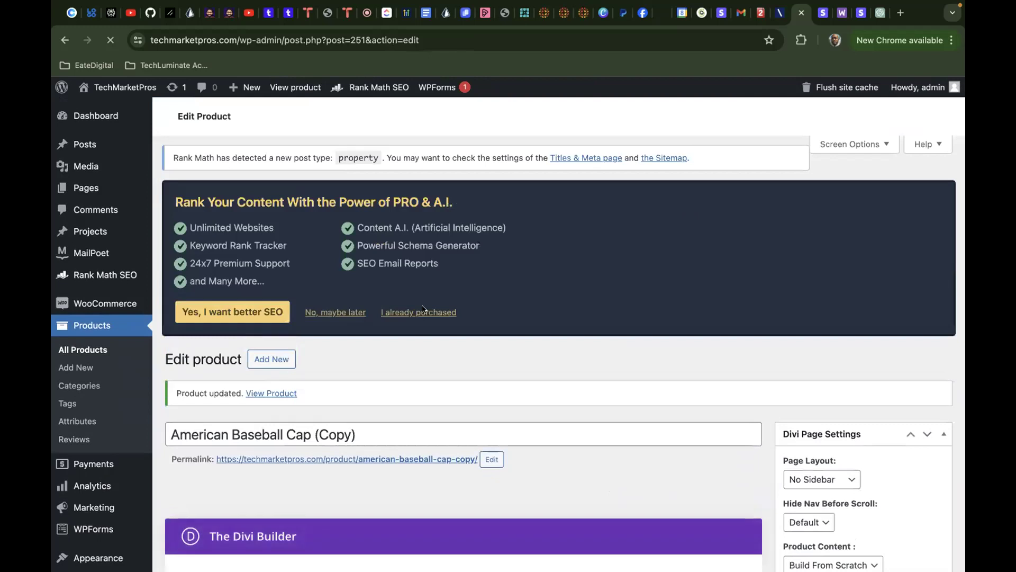
# Check the updated live product page, then return to the admin Dashboard
pyautogui.click(271, 393)
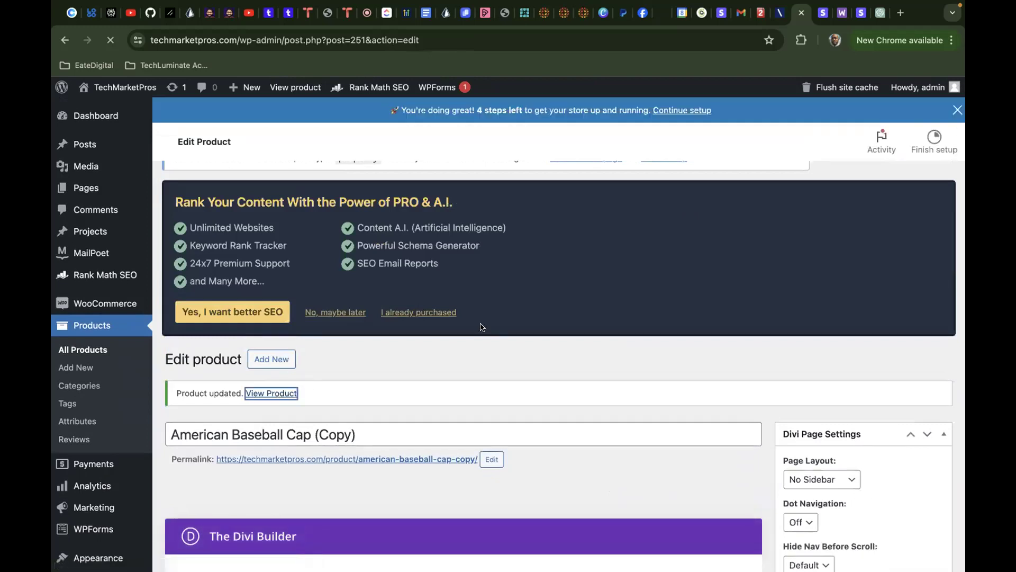
pyautogui.scroll(-8, 481, 325)
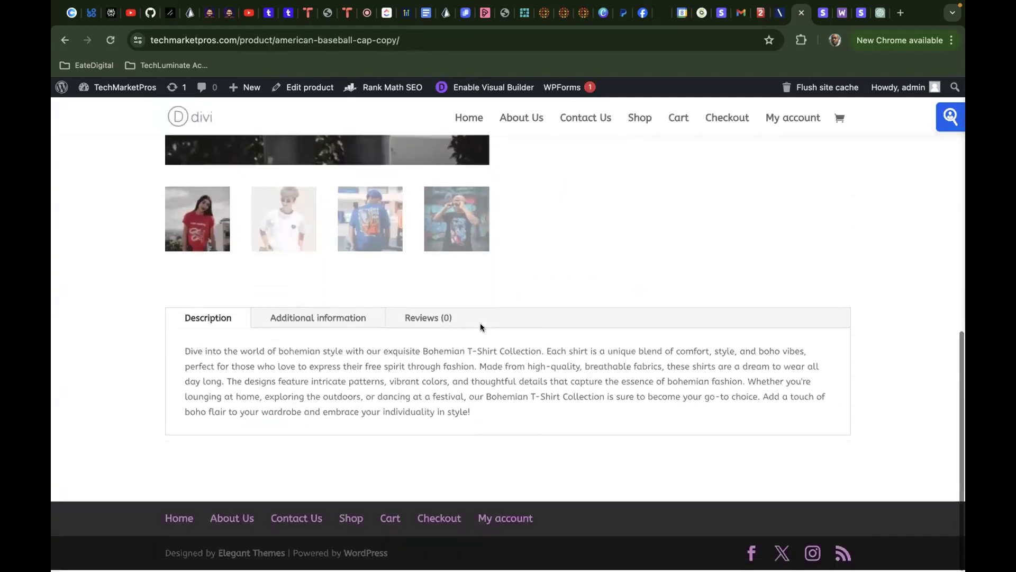
pyautogui.scroll(-3, 418, 513)
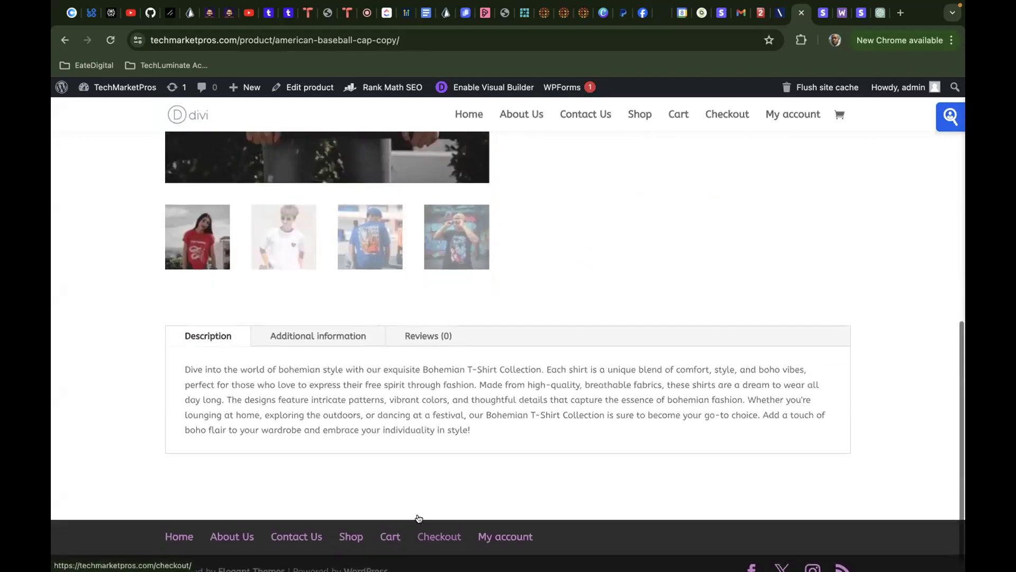
pyautogui.scroll(6, 612, 414)
pyautogui.scroll(5, 612, 413)
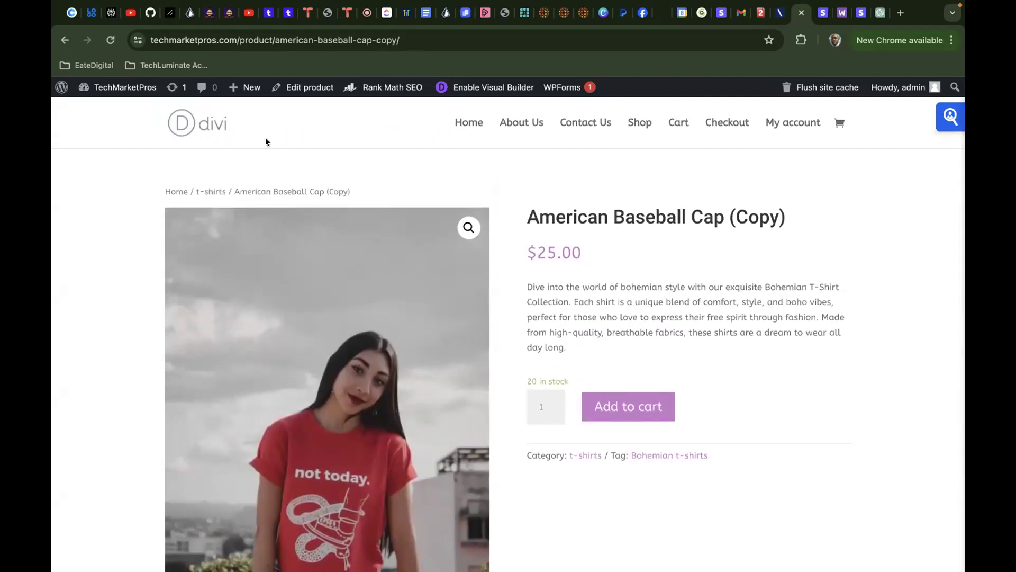
pyautogui.click(121, 85)
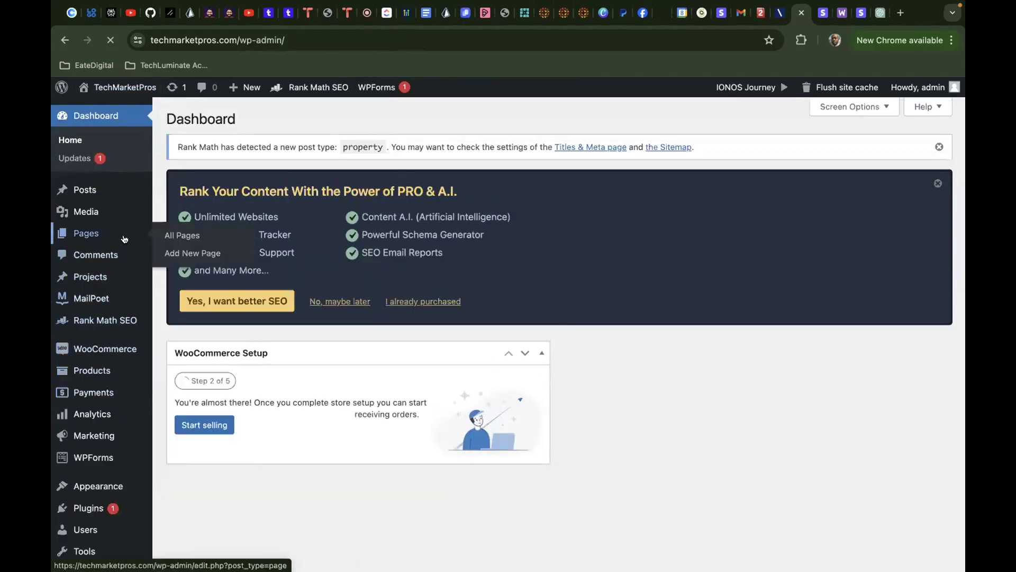
# Add a new page titled 'Product Page' and open it in the Divi Builder
pyautogui.click(144, 233)
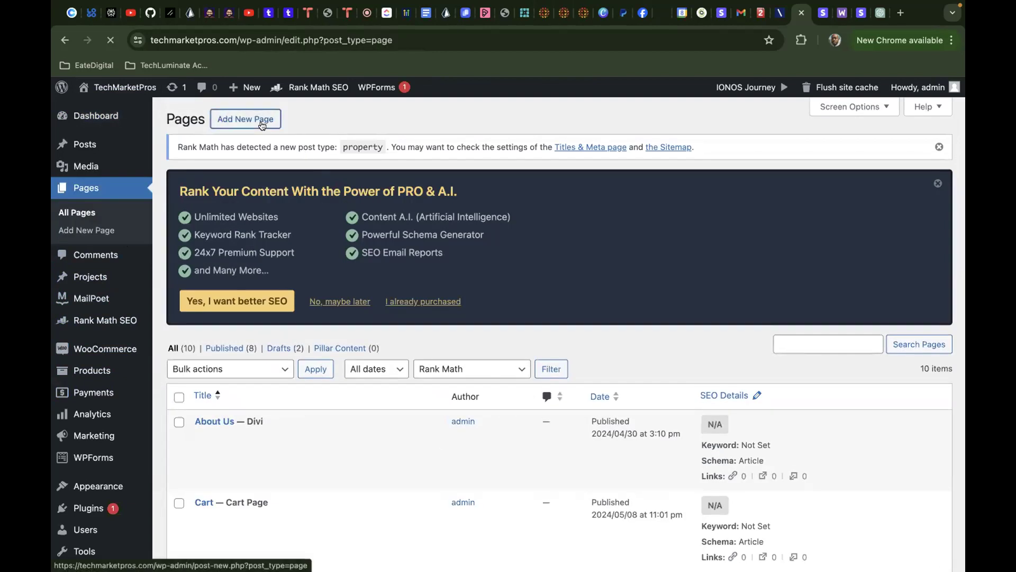
pyautogui.click(262, 125)
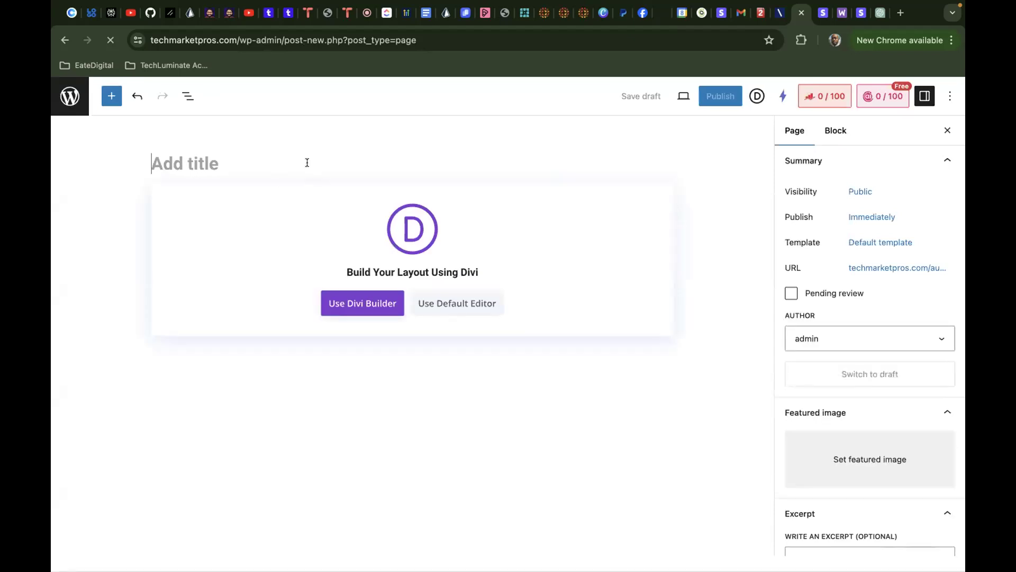
pyautogui.write('Prod')
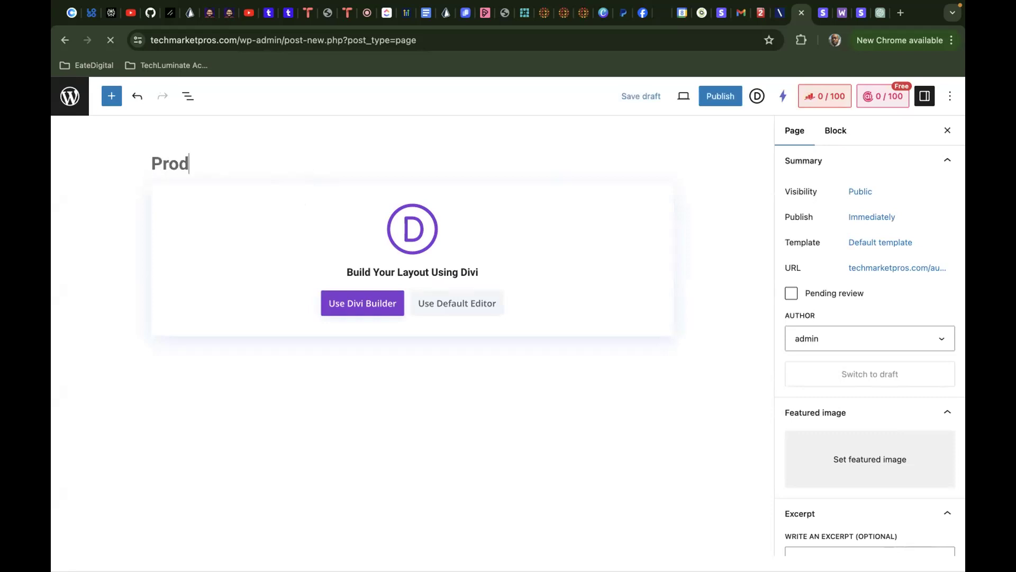
pyautogui.write('uct Page')
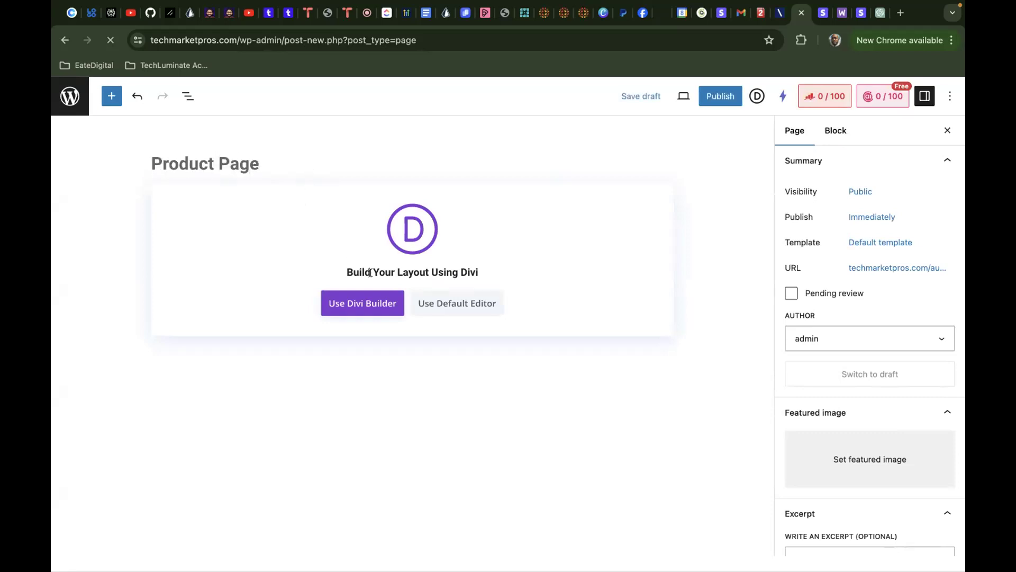
pyautogui.click(363, 304)
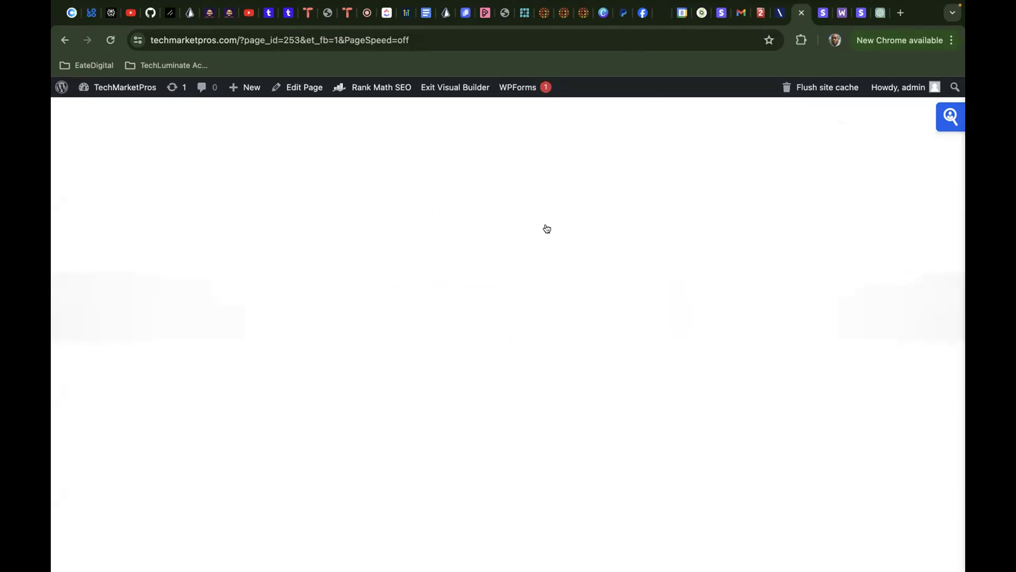
# In Build with AI, clear the website description, describe the WooCommerce hats and t-shirts page, and generate the layout
pyautogui.click(734, 354)
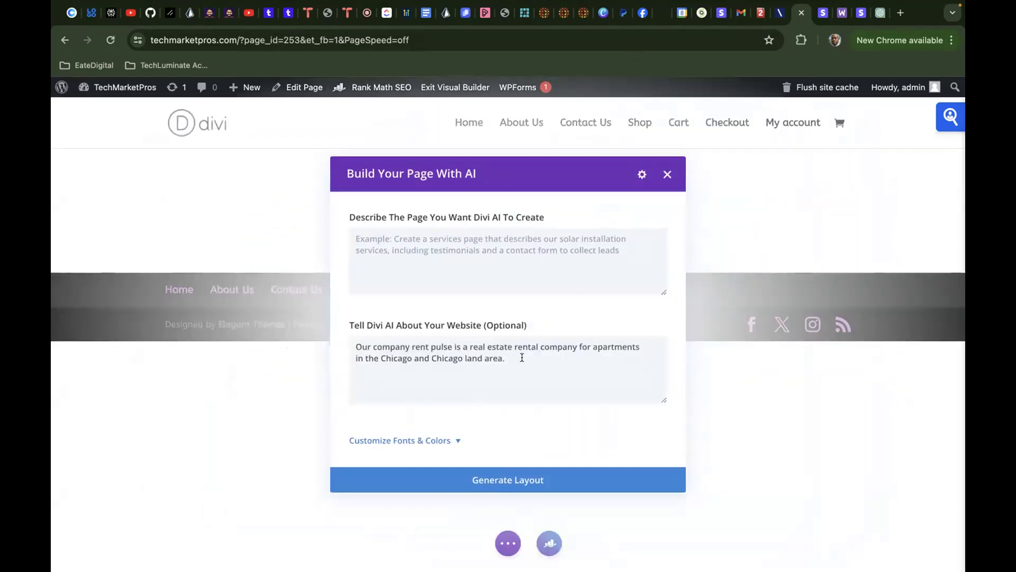
pyautogui.moveTo(505, 360); pyautogui.dragTo(321, 345)
pyautogui.press('BackSpace')
pyautogui.click(410, 255)
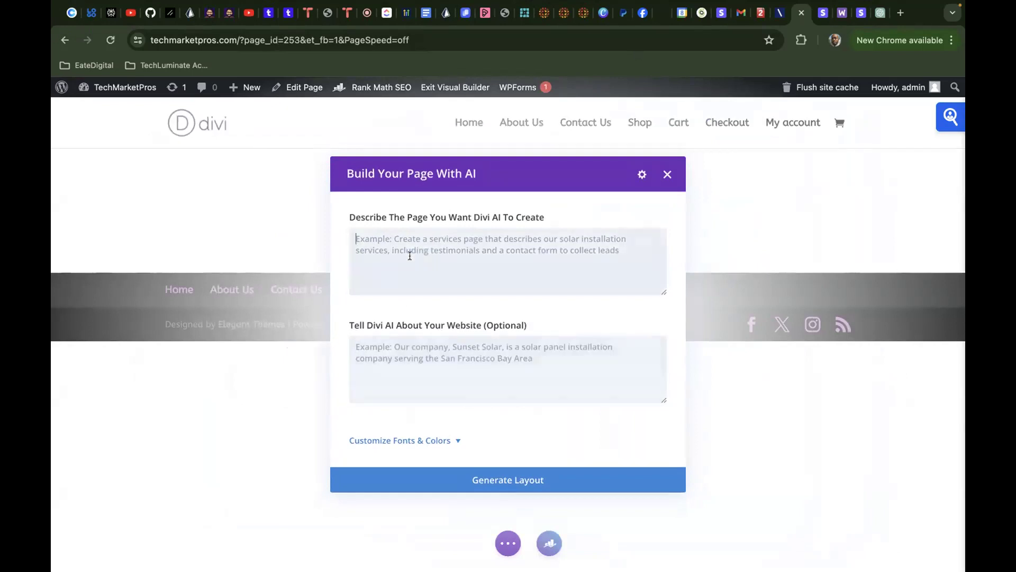
pyautogui.write('cr')
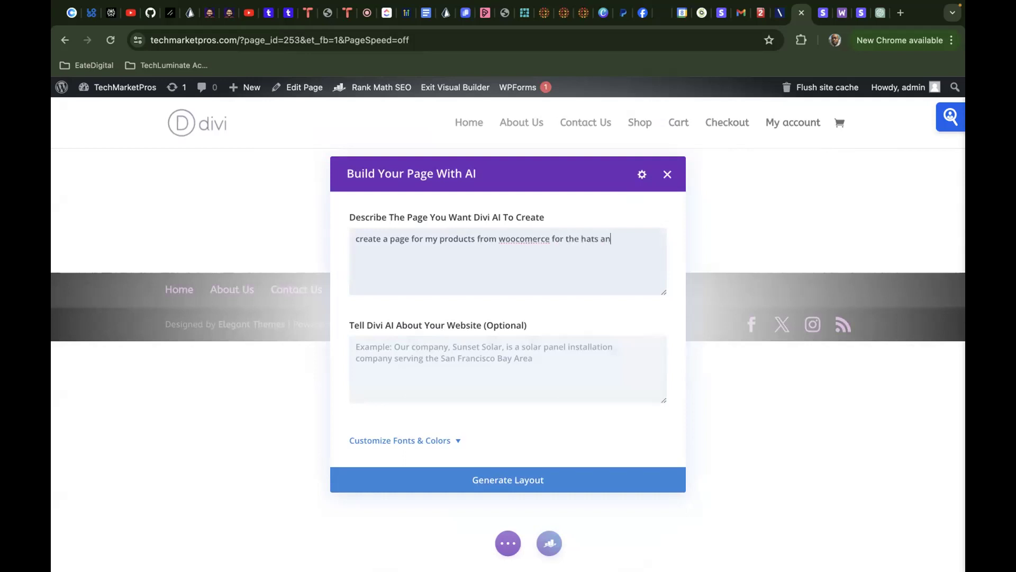
pyautogui.write('rts')
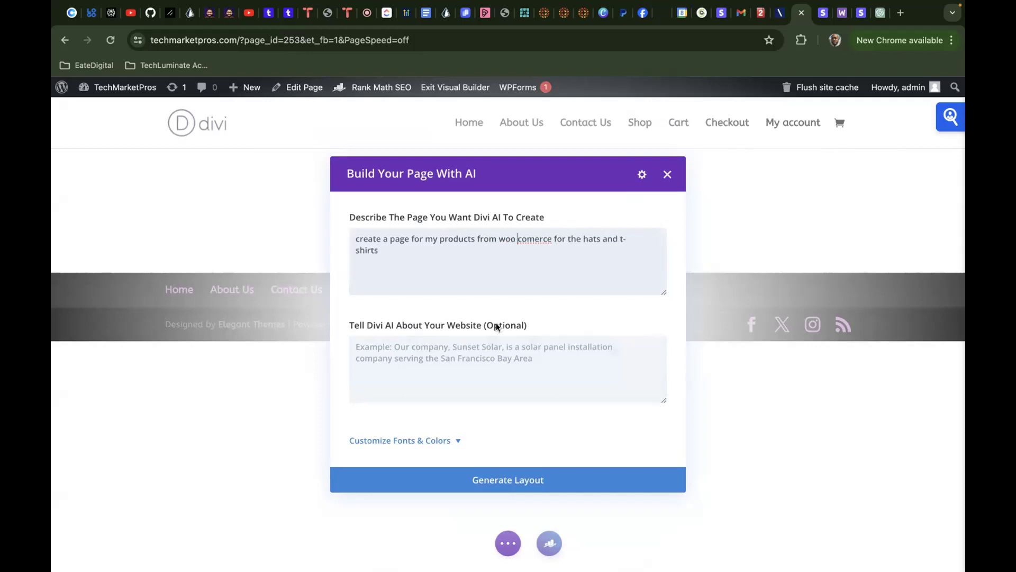
pyautogui.click(482, 471)
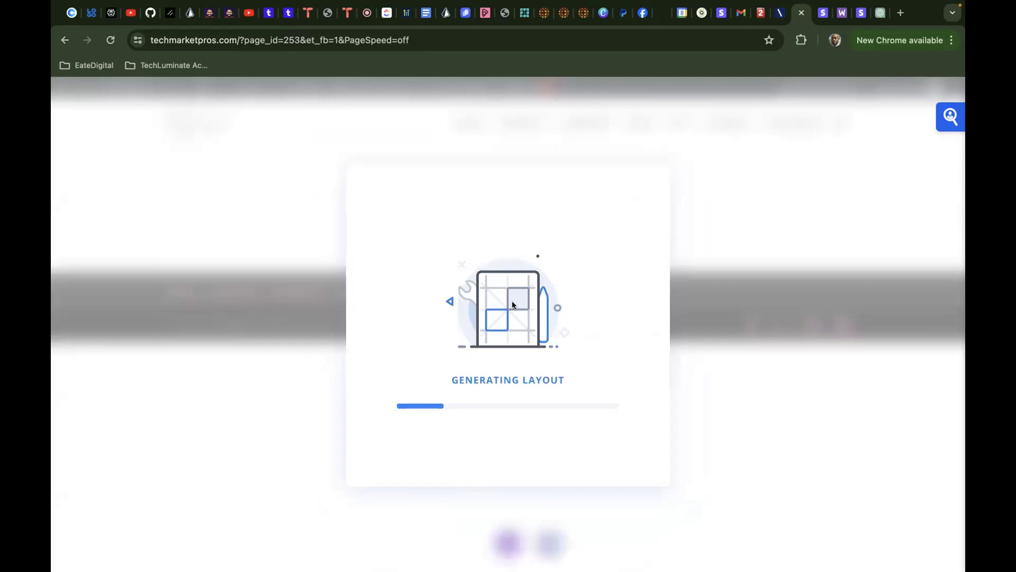
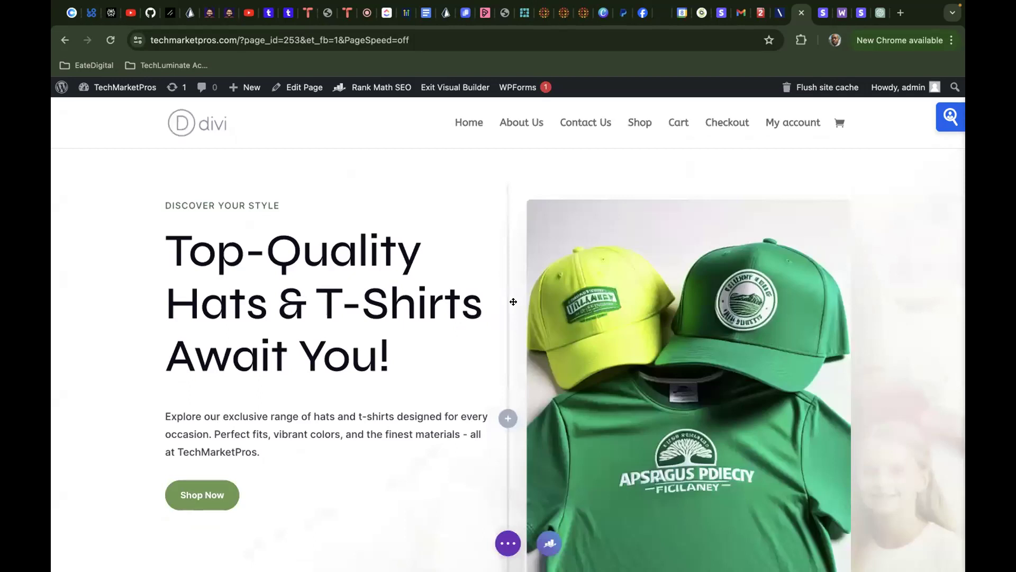
# Give the Shop Now button white text and a pink background, and save it
pyautogui.scroll(-12, 513, 302)
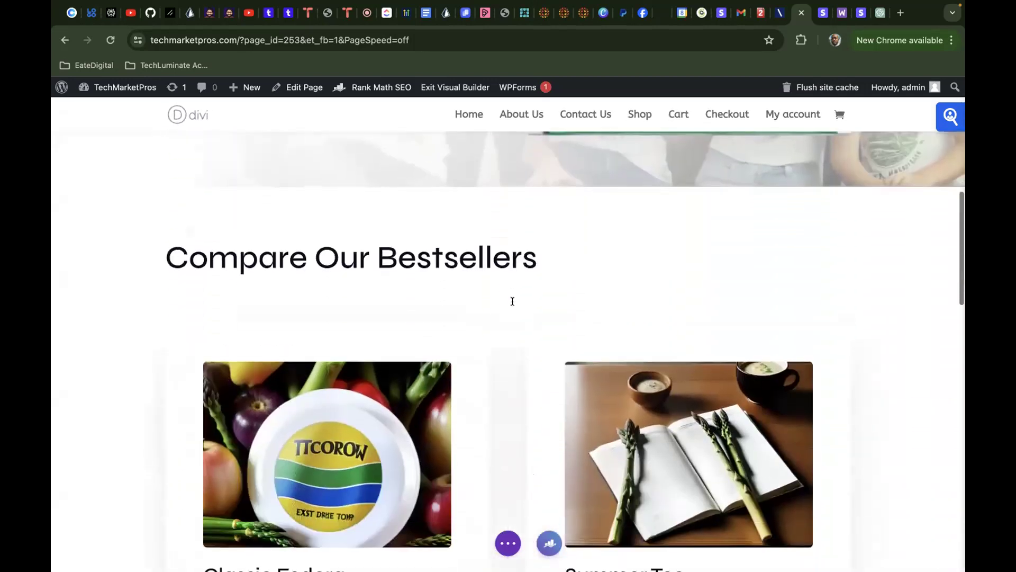
pyautogui.scroll(-2, 513, 302)
pyautogui.scroll(15, 513, 302)
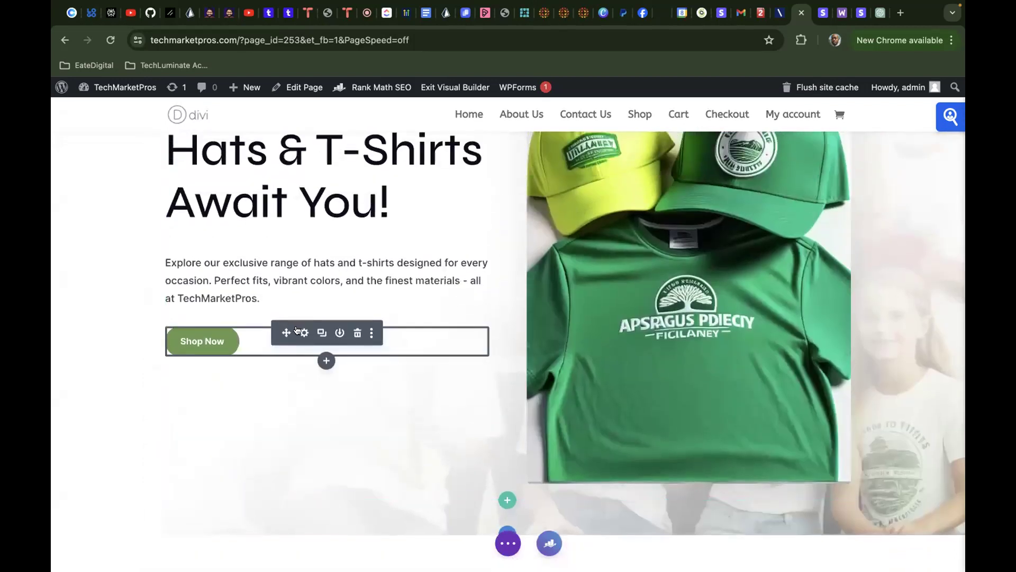
pyautogui.click(303, 332)
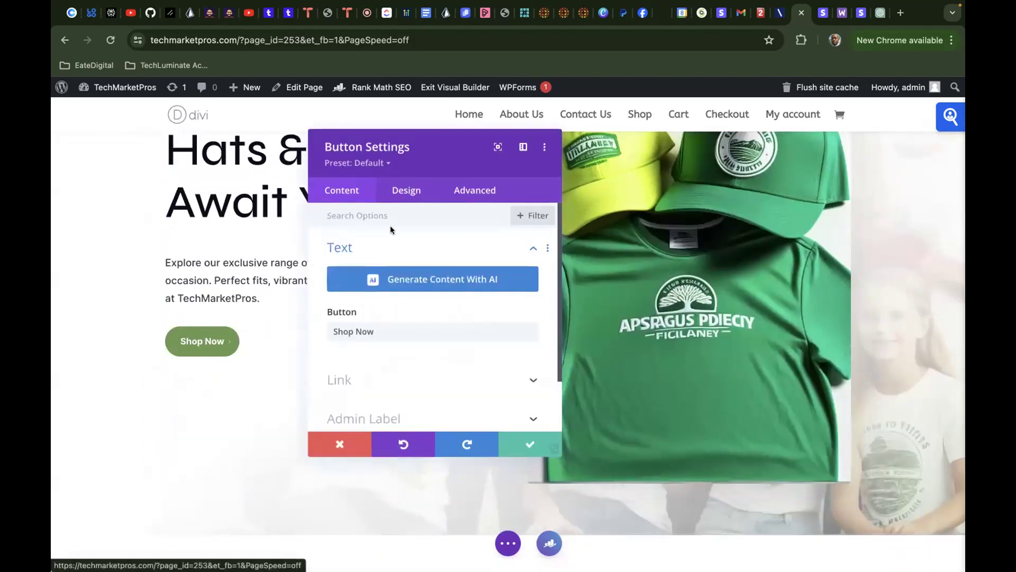
pyautogui.click(410, 192)
pyautogui.click(355, 318)
pyautogui.scroll(-3, 353, 315)
pyautogui.click(415, 287)
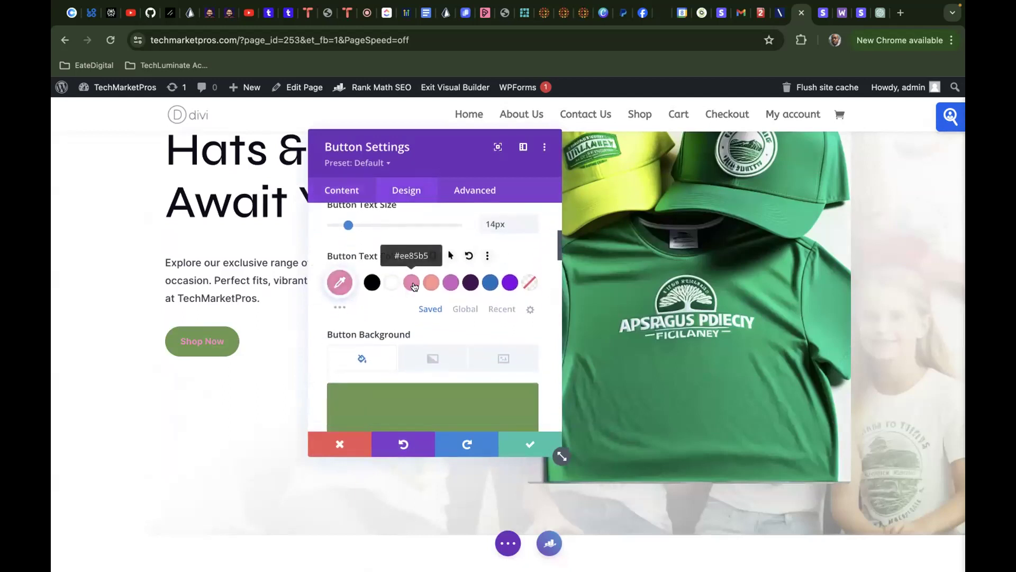
pyautogui.click(393, 286)
pyautogui.scroll(-3, 407, 336)
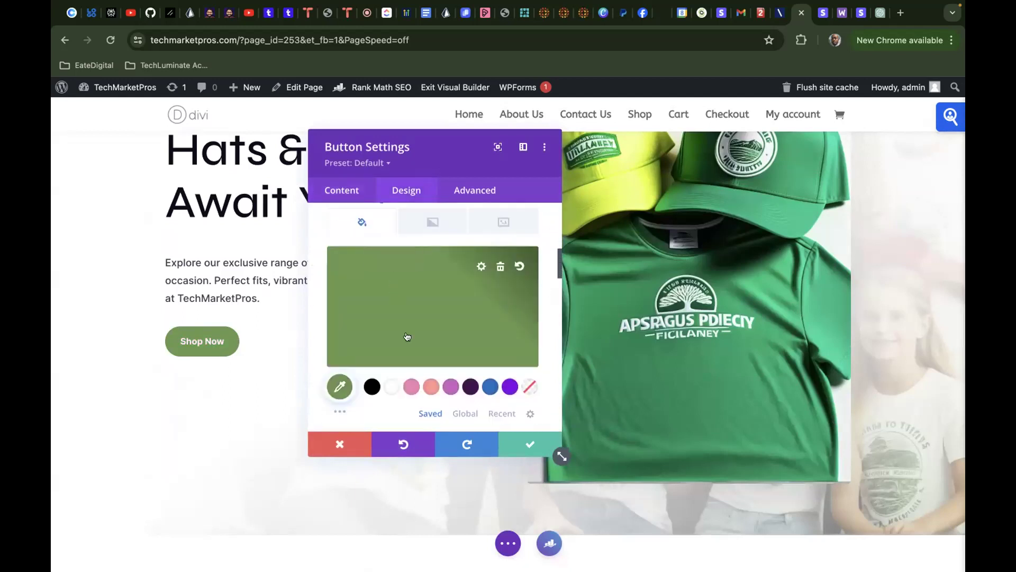
pyautogui.click(411, 387)
pyautogui.click(500, 436)
# Copy the Shop Now button's module styles and paste them onto View Fedora and View T-Shirt
pyautogui.scroll(-10, 500, 434)
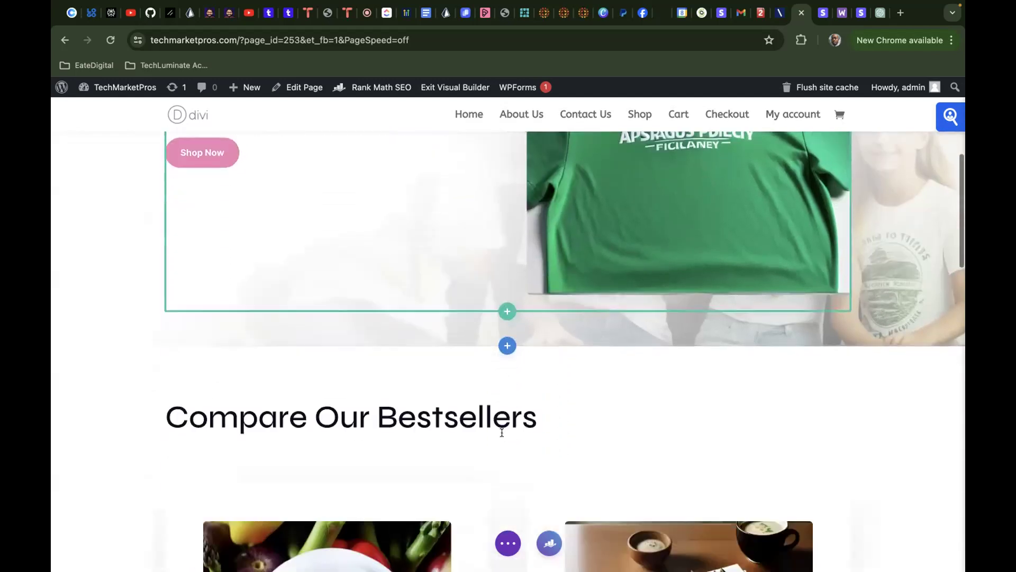
pyautogui.scroll(-4, 499, 433)
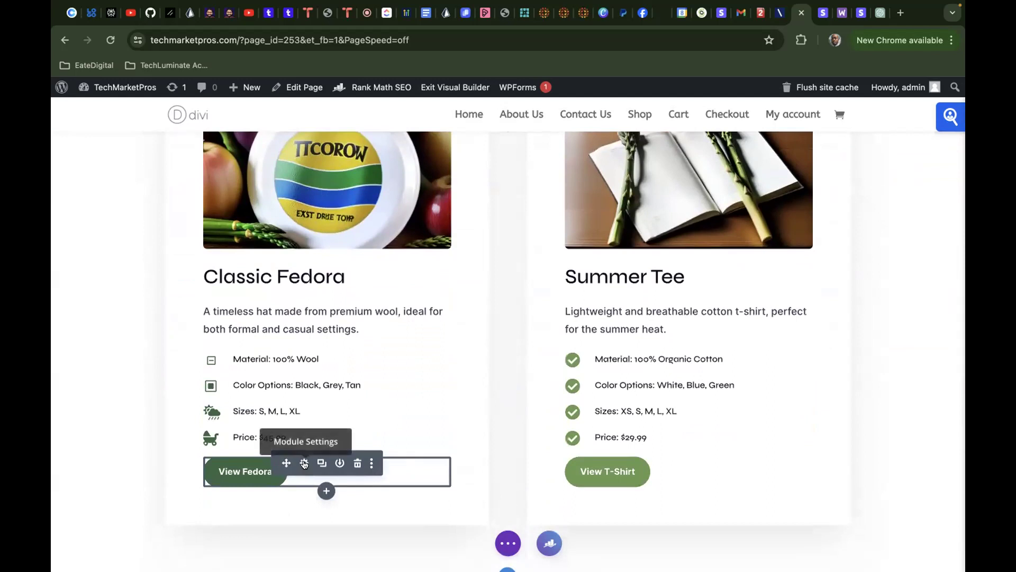
pyautogui.scroll(8, 268, 370)
pyautogui.scroll(4, 265, 282)
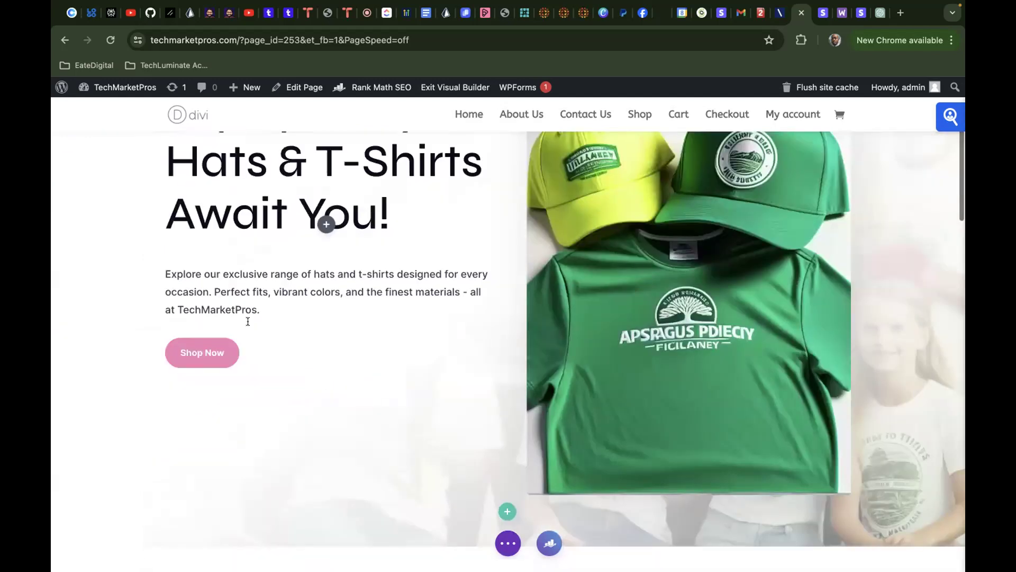
pyautogui.rightClick(302, 349)
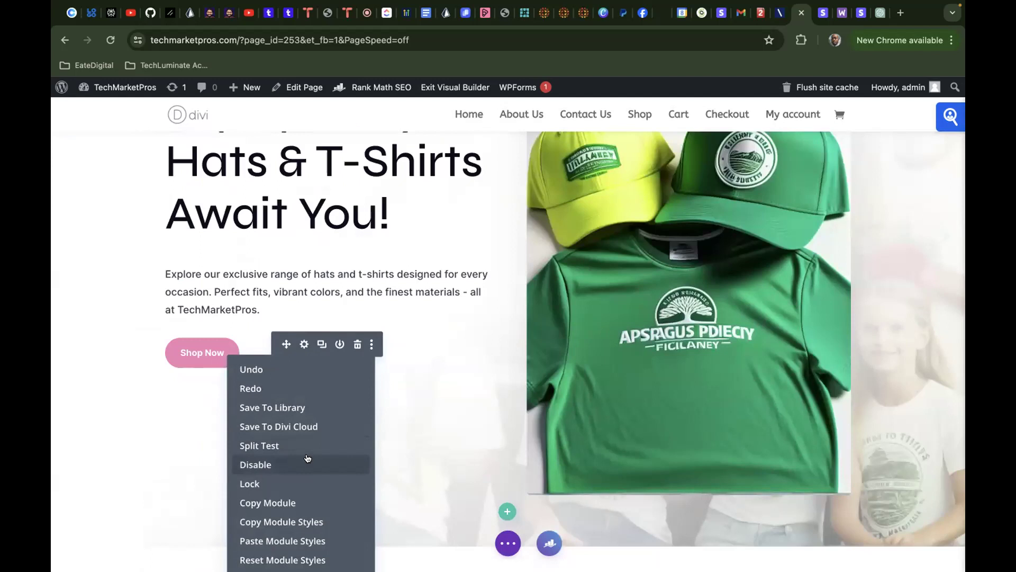
pyautogui.click(303, 520)
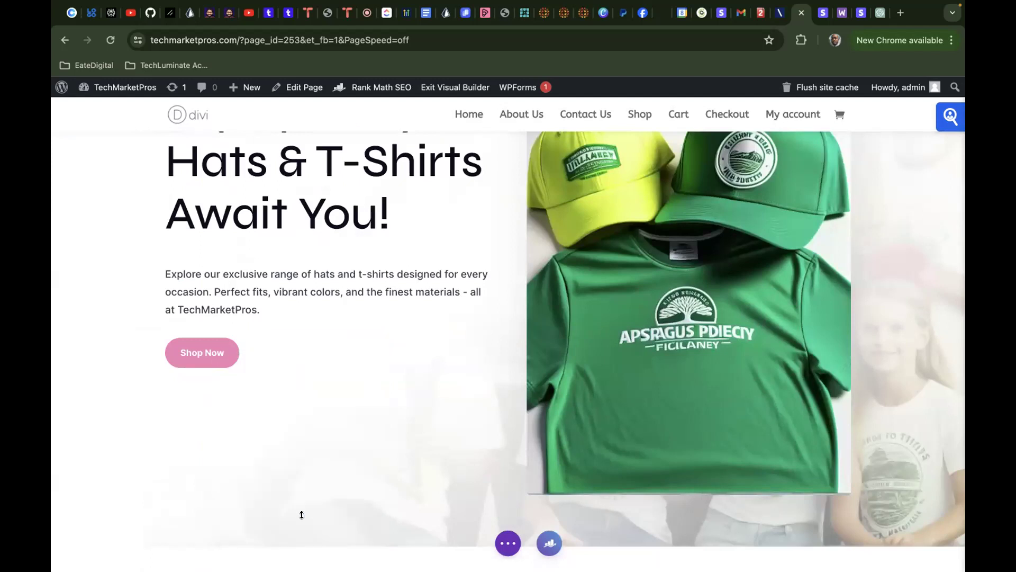
pyautogui.scroll(-9, 302, 513)
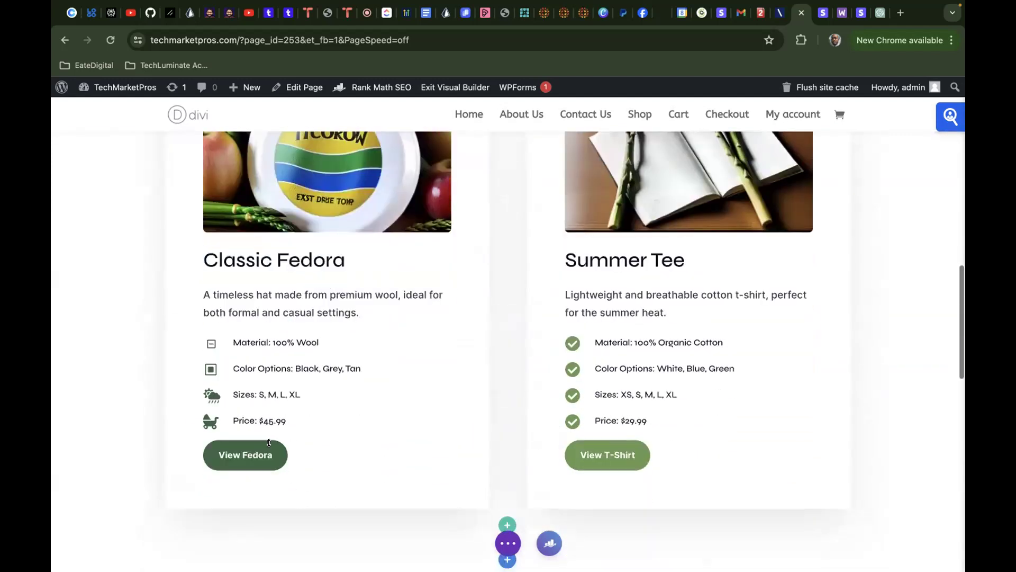
pyautogui.rightClick(294, 446)
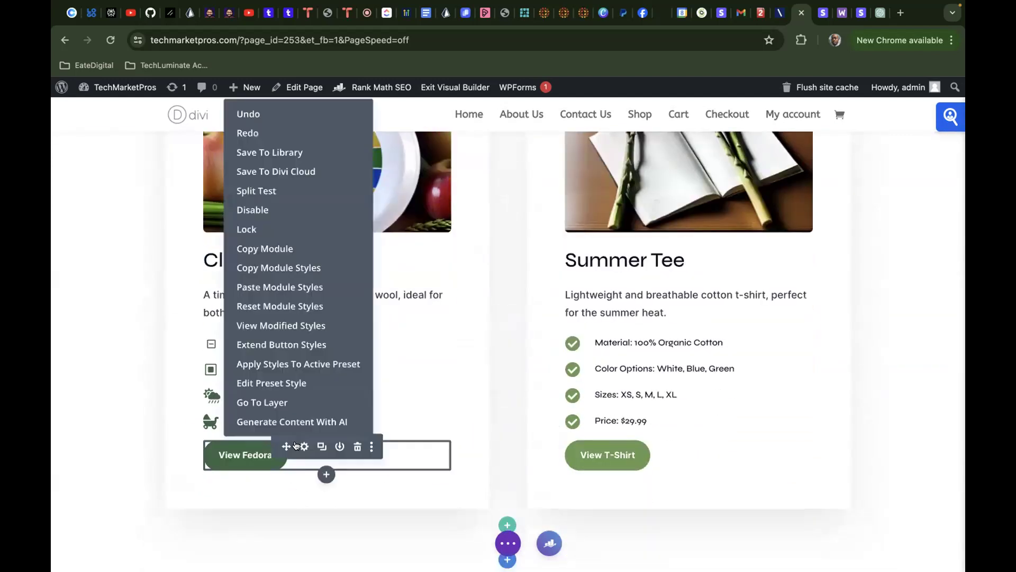
pyautogui.click(282, 287)
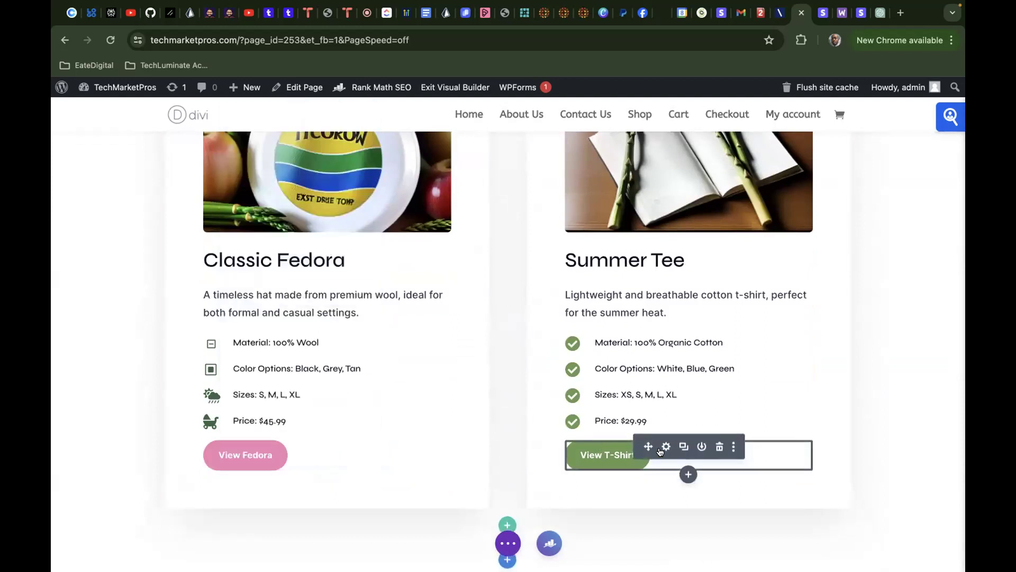
pyautogui.rightClick(665, 450)
pyautogui.click(648, 294)
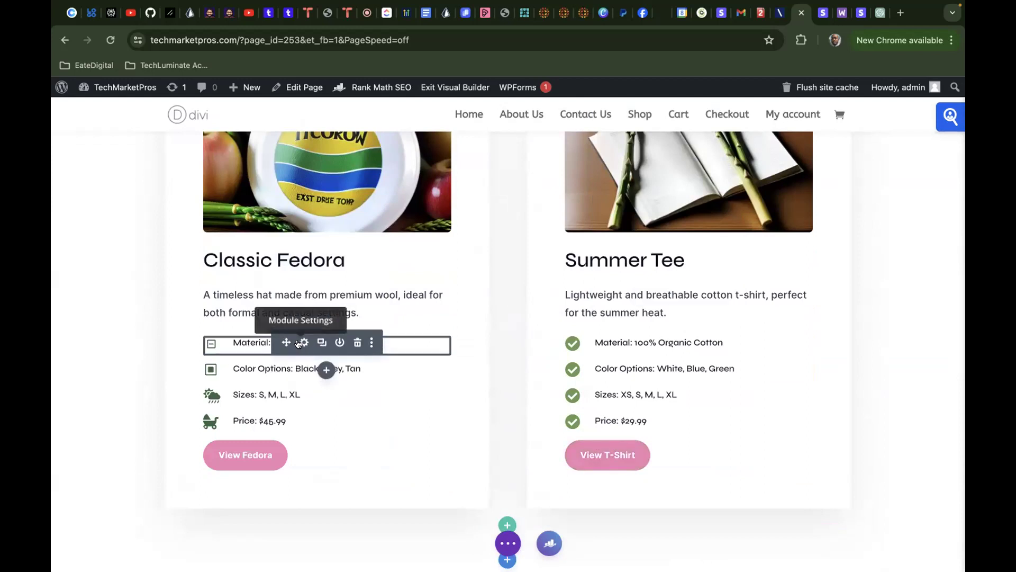
# Make the Material: 100% Wool item's icon pink and copy its module styles
pyautogui.click(303, 343)
pyautogui.scroll(-2, 379, 338)
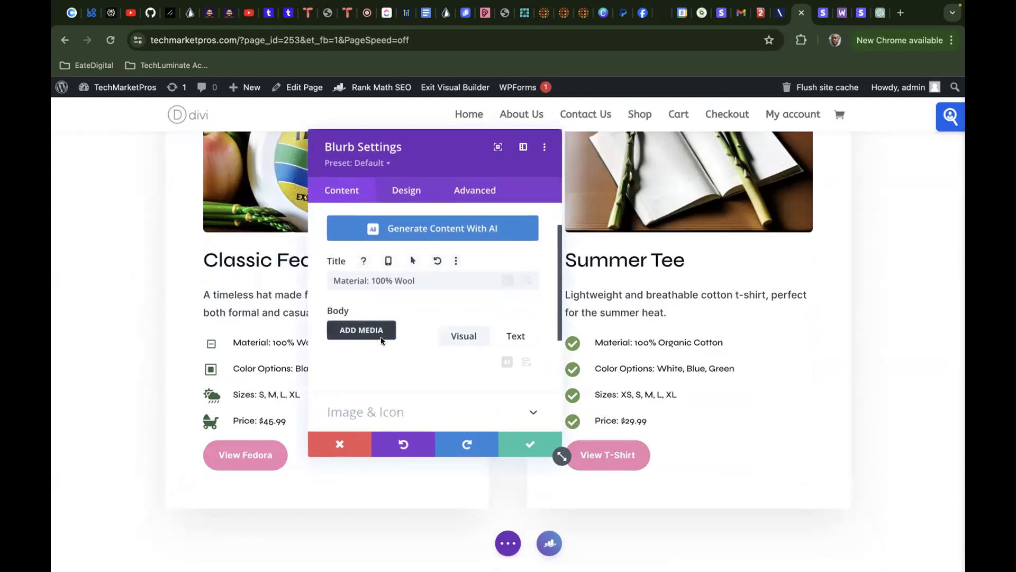
pyautogui.click(204, 338)
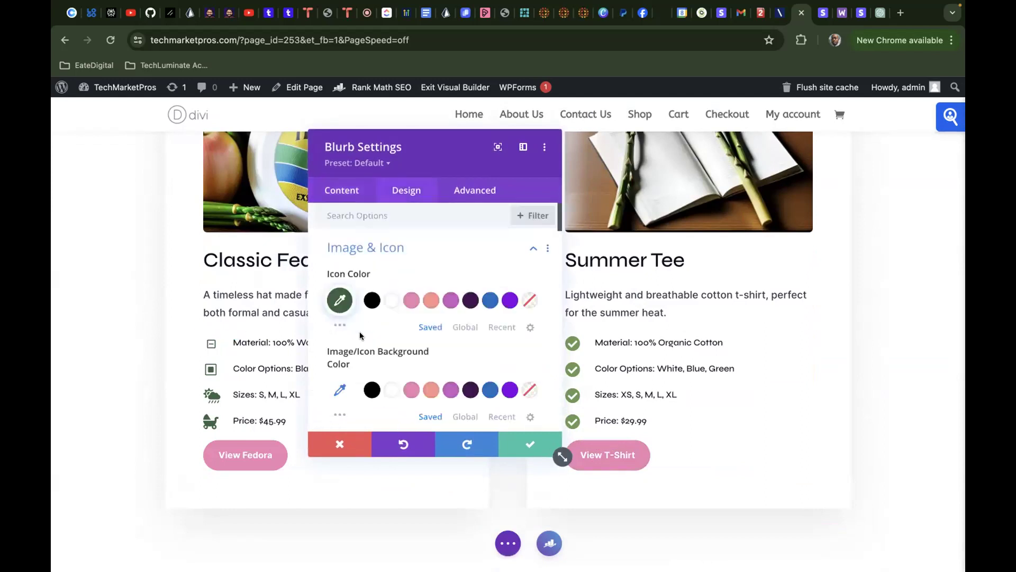
pyautogui.click(411, 241)
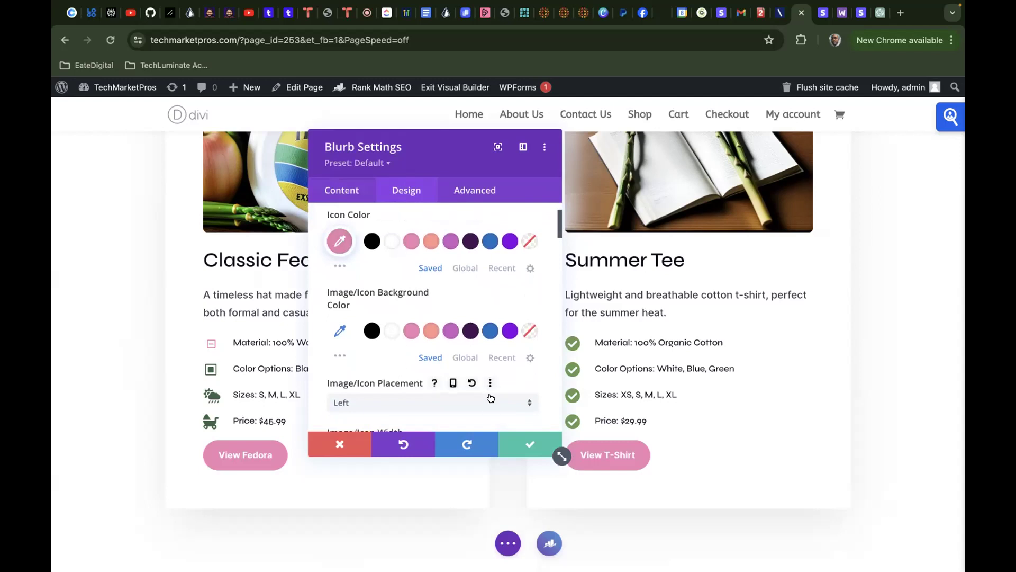
pyautogui.click(538, 438)
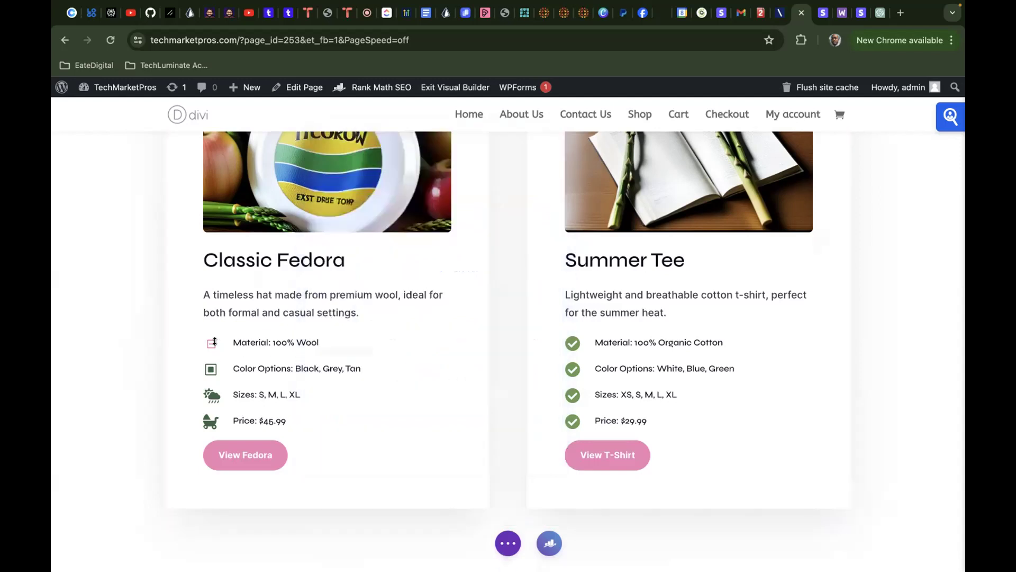
pyautogui.click(304, 343)
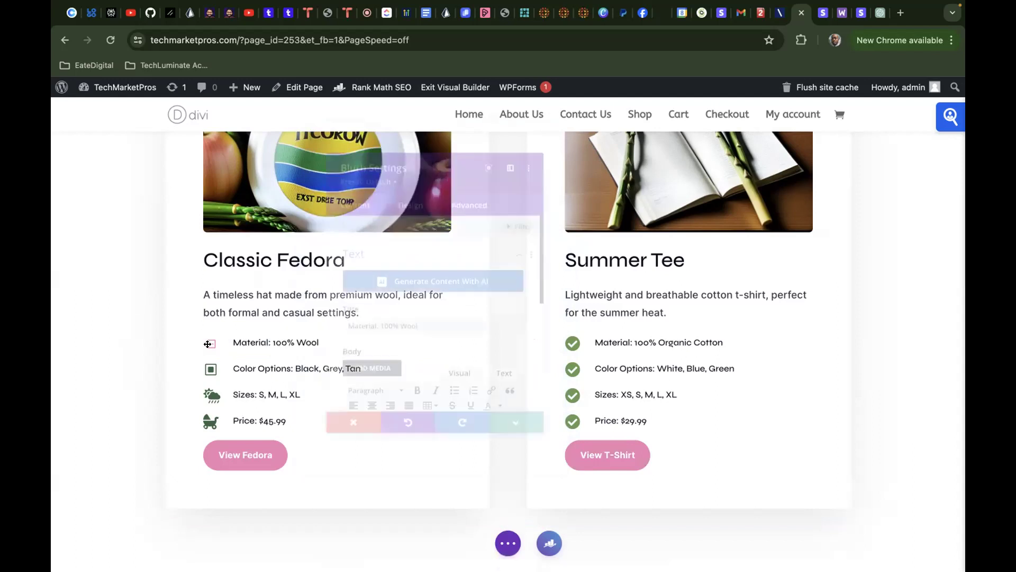
pyautogui.click(511, 439)
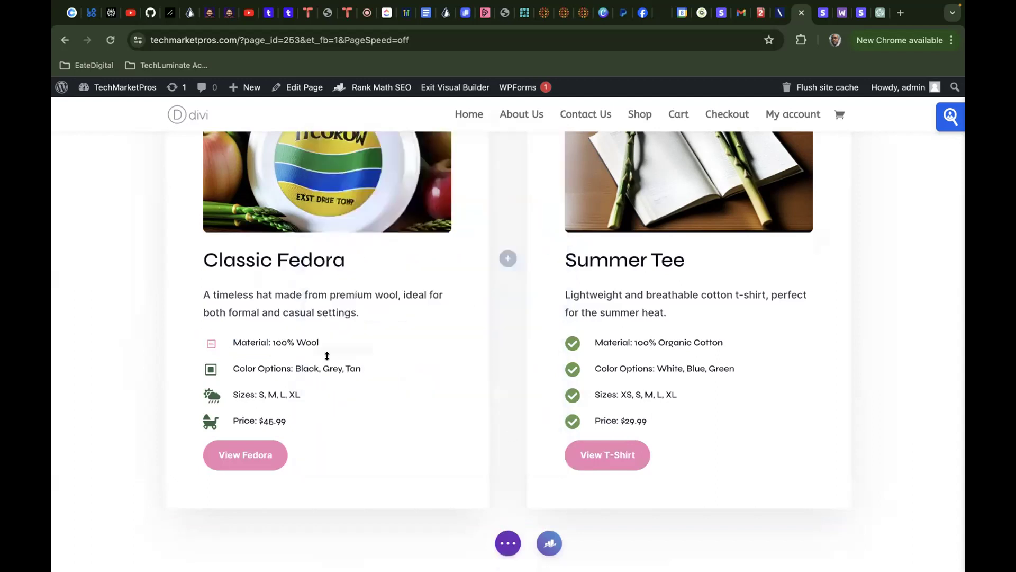
pyautogui.rightClick(298, 343)
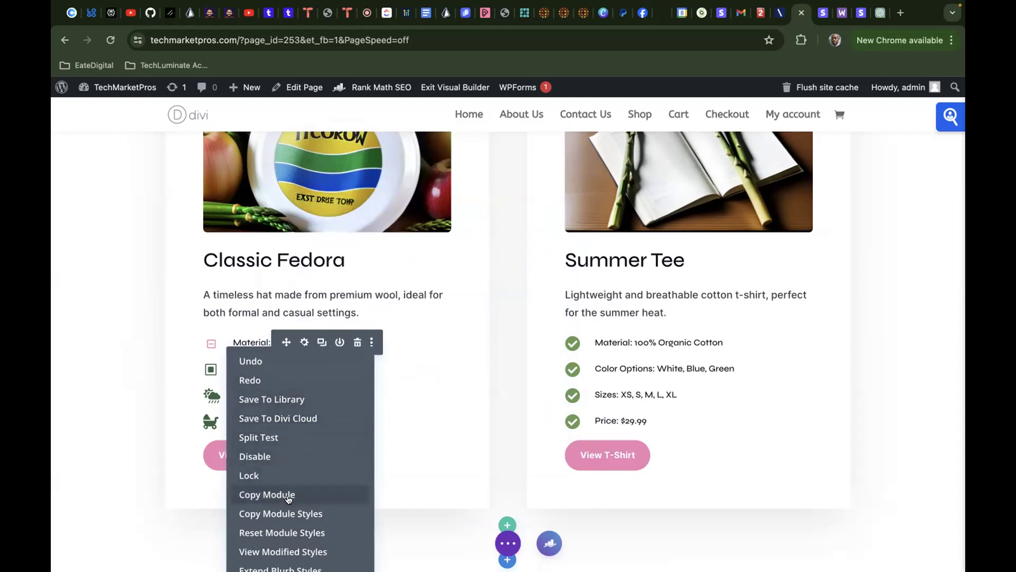
pyautogui.click(286, 512)
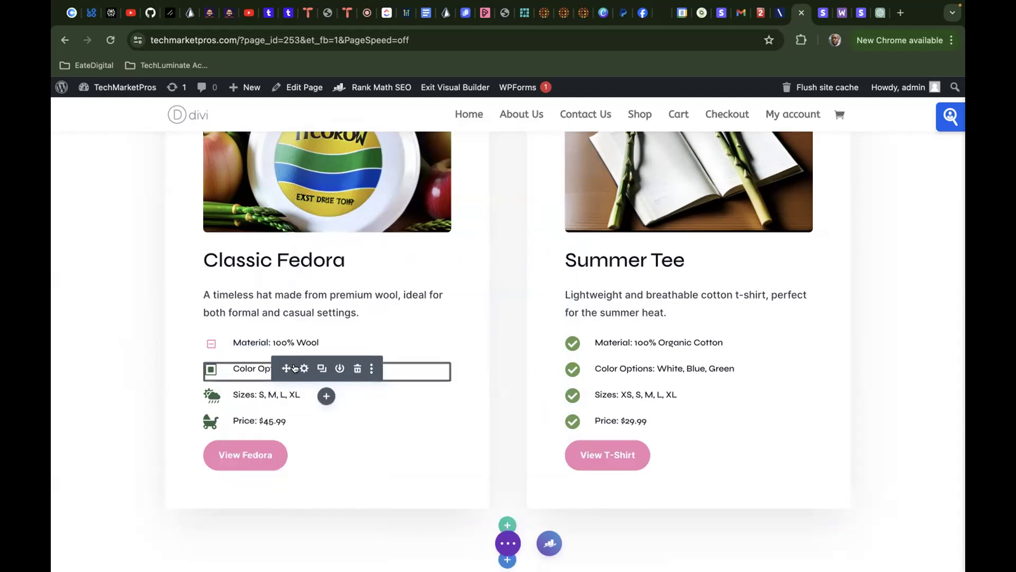
# Paste the pink icon style onto the Color Options, Sizes and Price items
pyautogui.rightClick(288, 368)
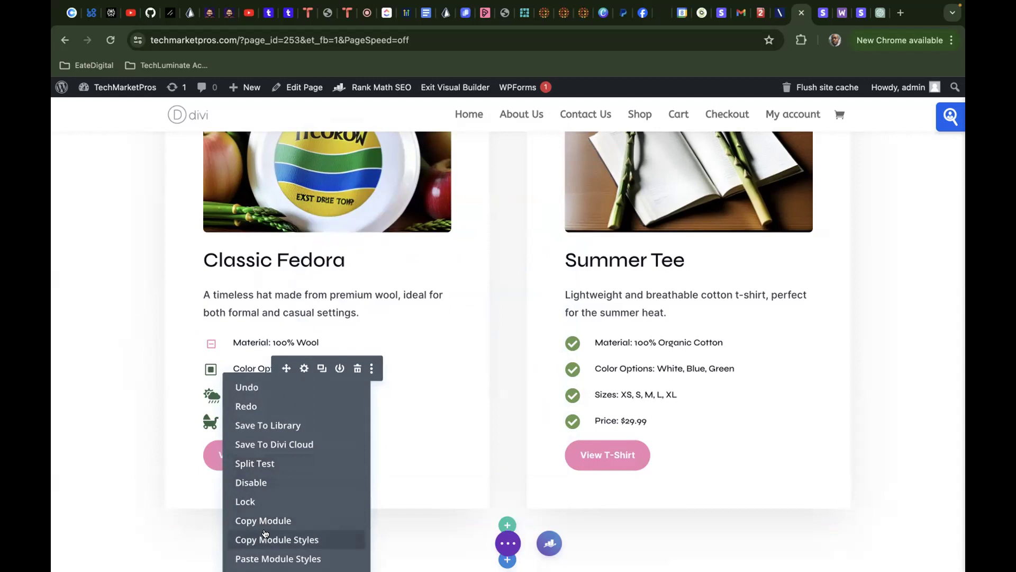
pyautogui.click(403, 444)
pyautogui.scroll(-1, 403, 445)
pyautogui.scroll(-1, 403, 445)
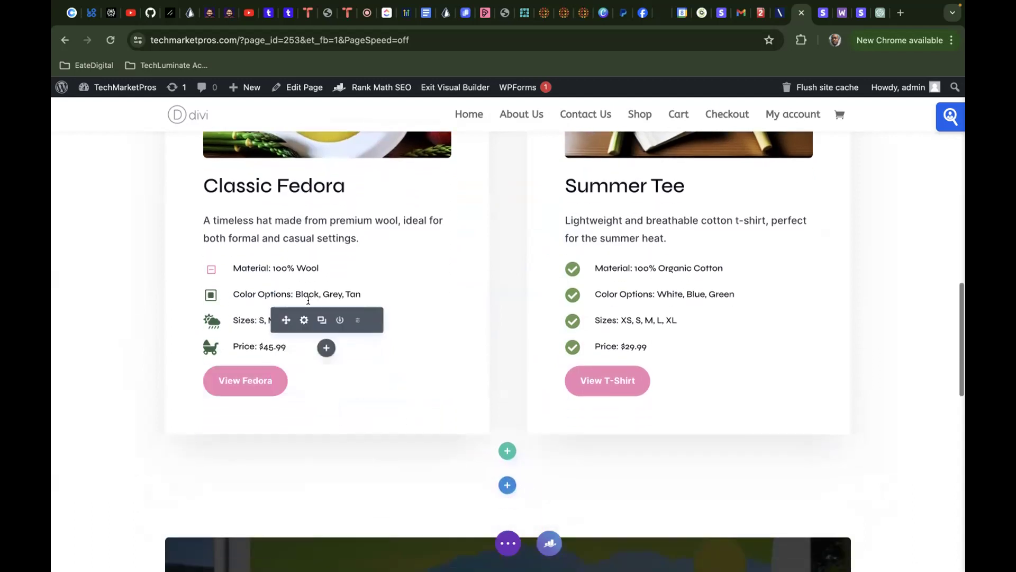
pyautogui.rightClick(300, 292)
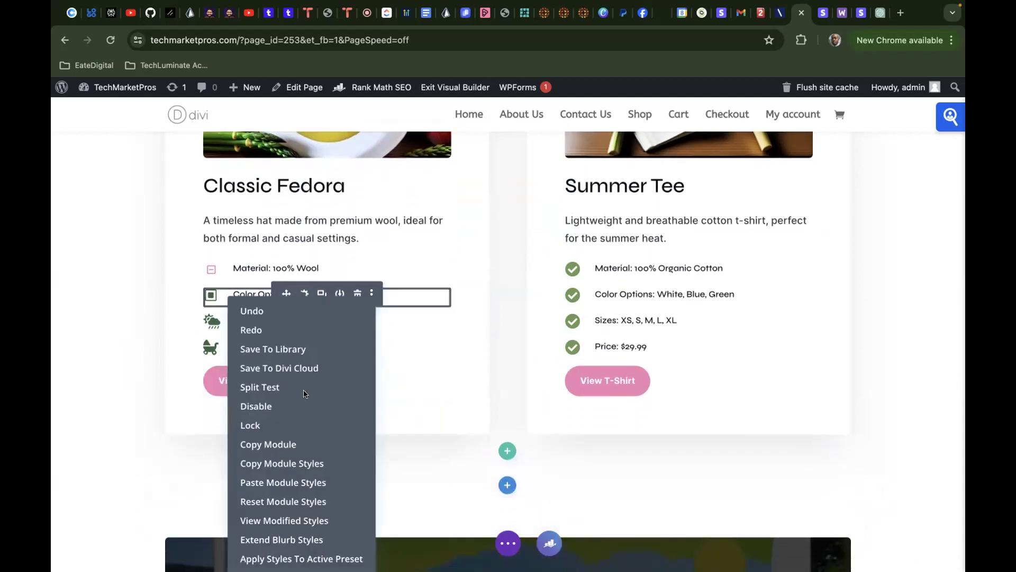
pyautogui.click(297, 481)
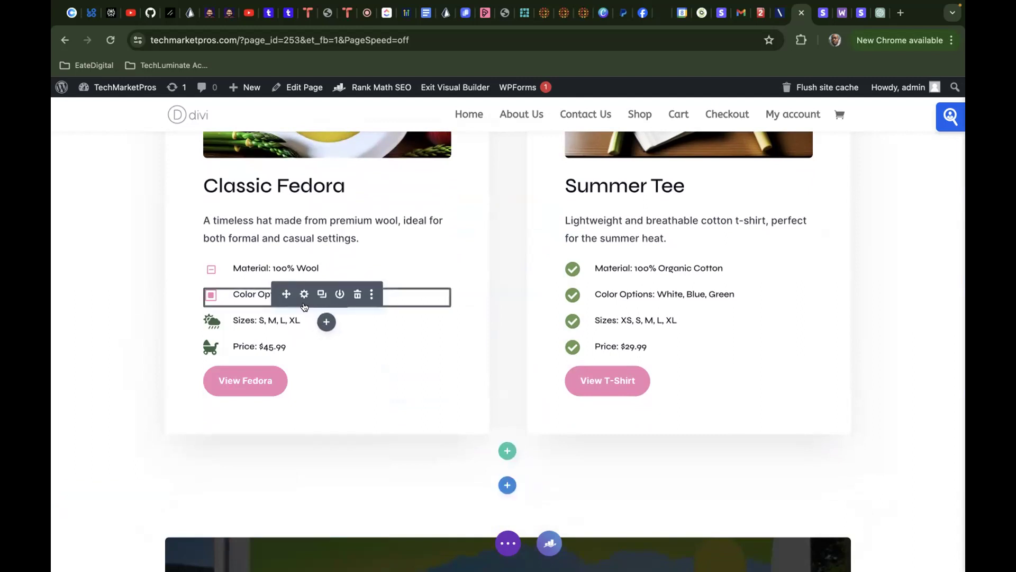
pyautogui.rightClick(297, 323)
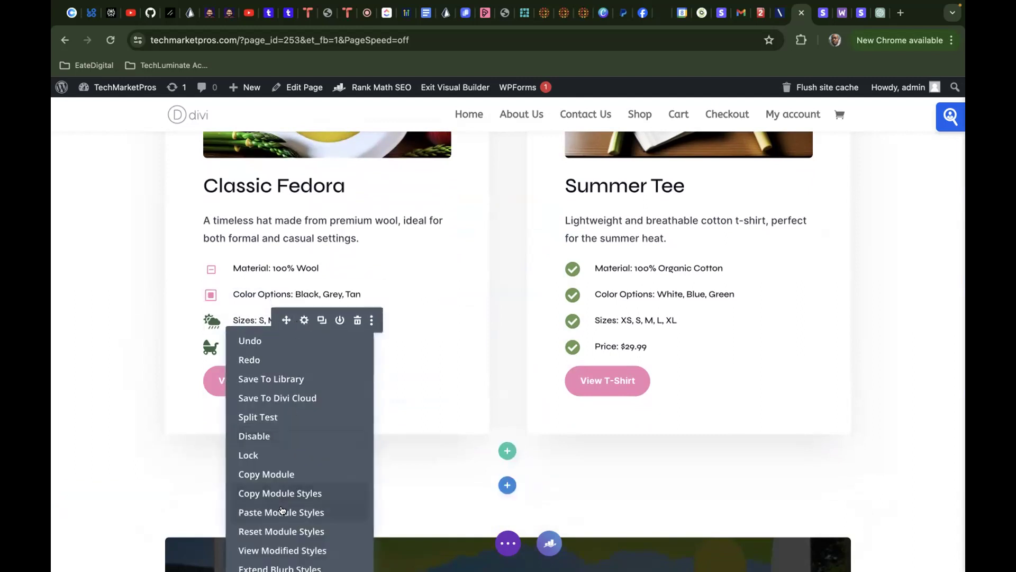
pyautogui.click(318, 512)
pyautogui.rightClick(312, 344)
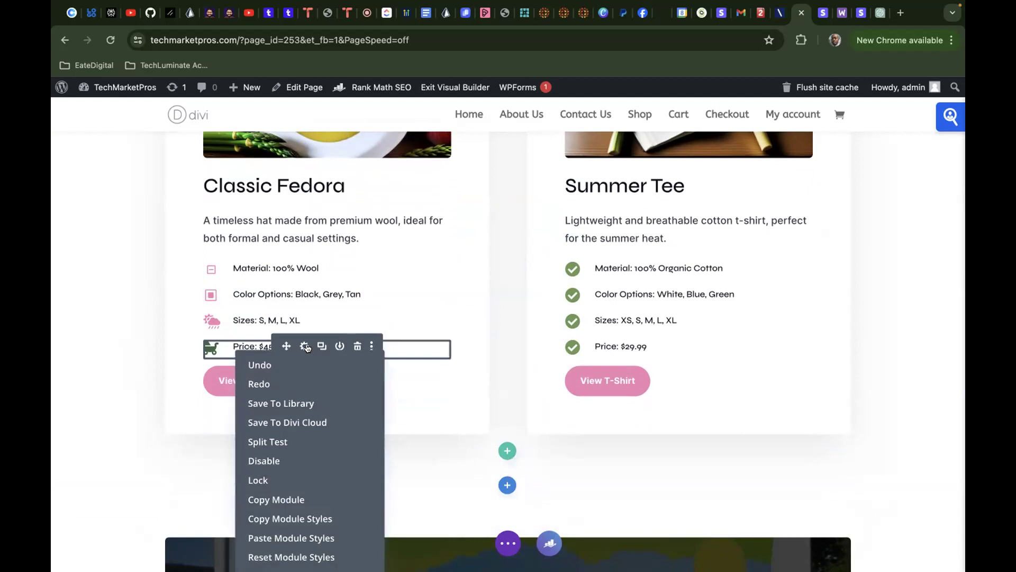
pyautogui.click(305, 537)
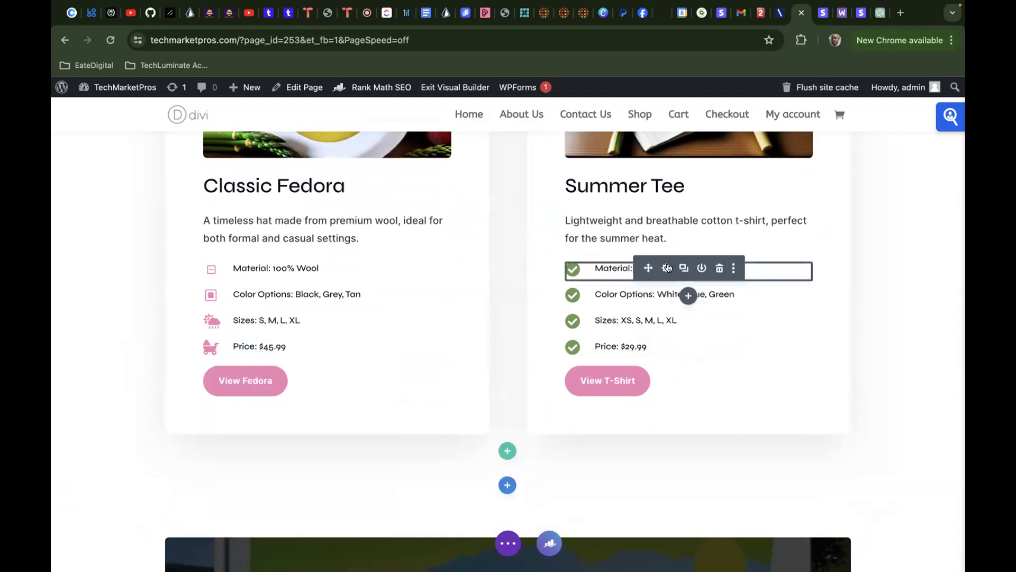
# Paste the copied styles onto the Summer Tee Material, Color Options, Sizes and Price rows
pyautogui.rightClick(668, 268)
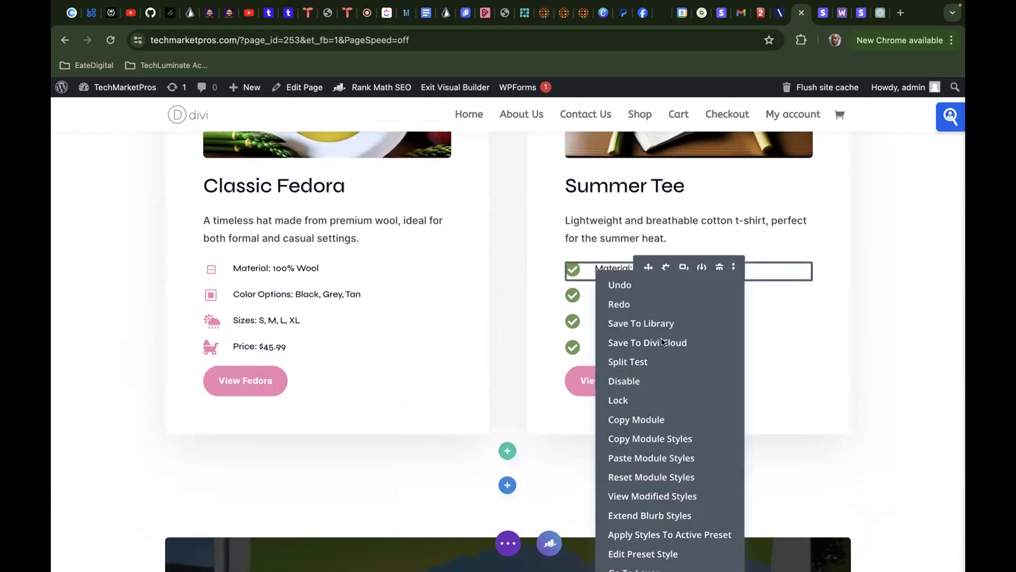
pyautogui.click(643, 456)
pyautogui.rightClick(660, 295)
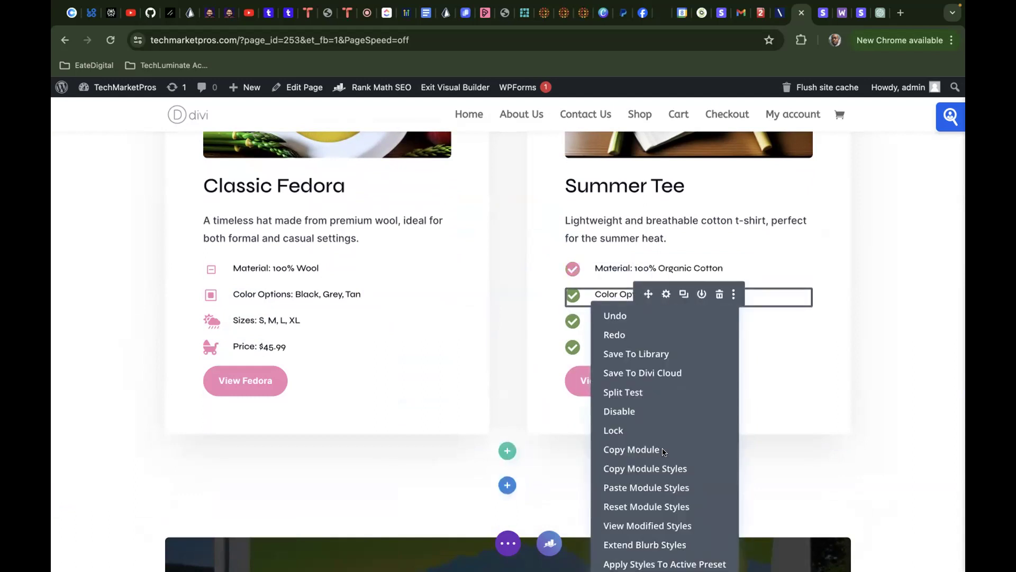
pyautogui.click(659, 486)
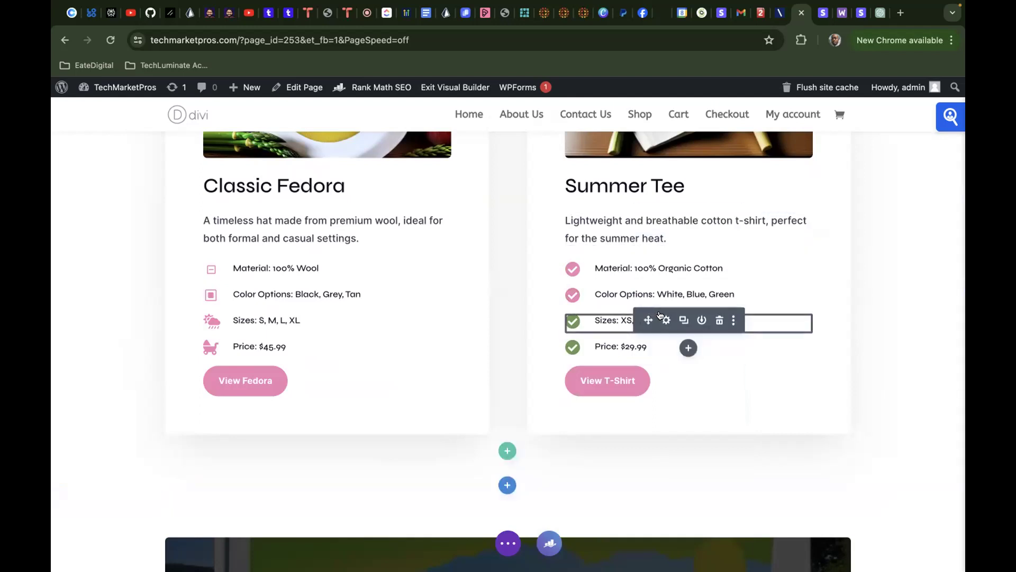
pyautogui.rightClick(657, 320)
pyautogui.click(658, 504)
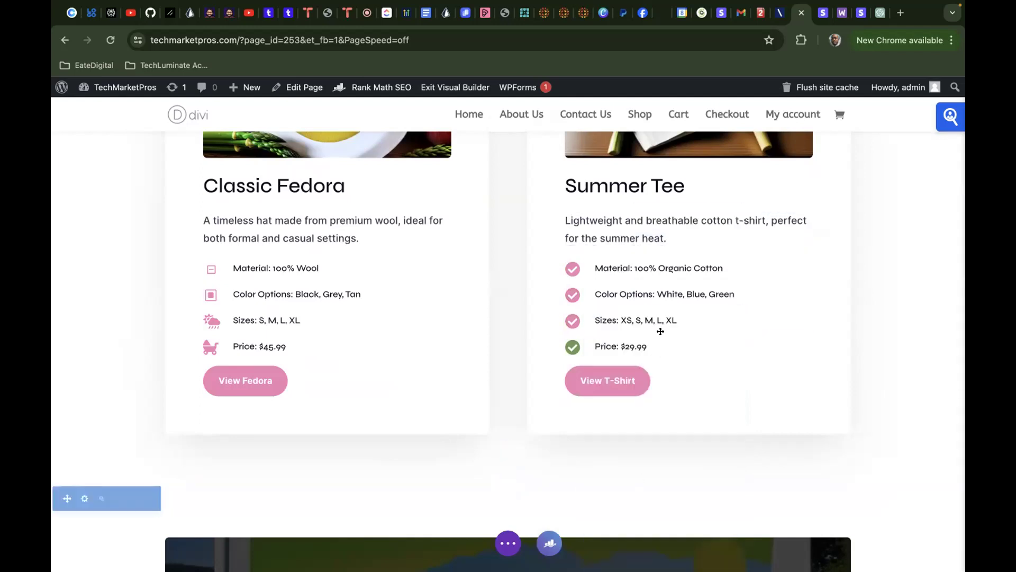
pyautogui.rightClick(658, 347)
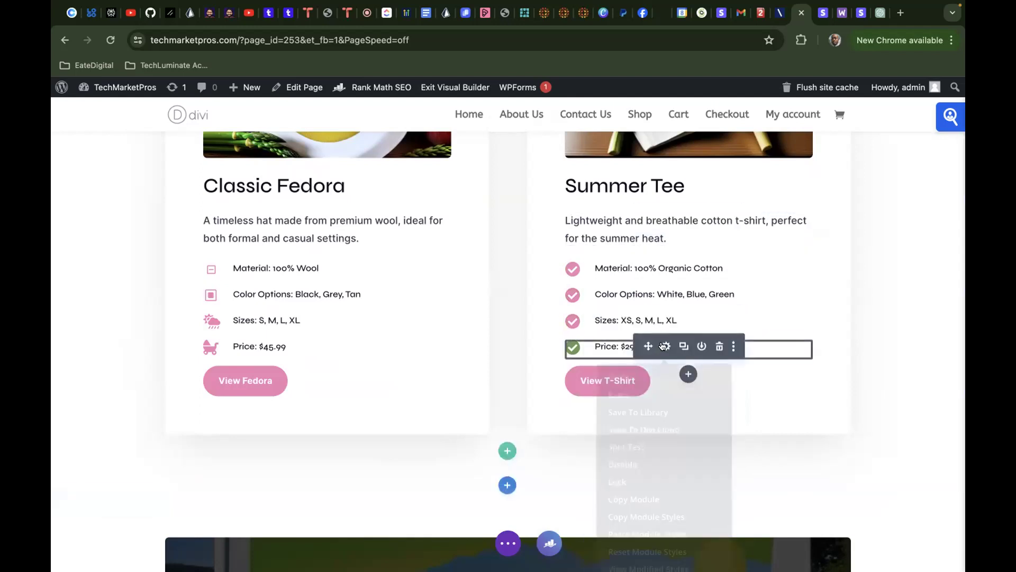
pyautogui.click(657, 533)
pyautogui.scroll(-7, 611, 459)
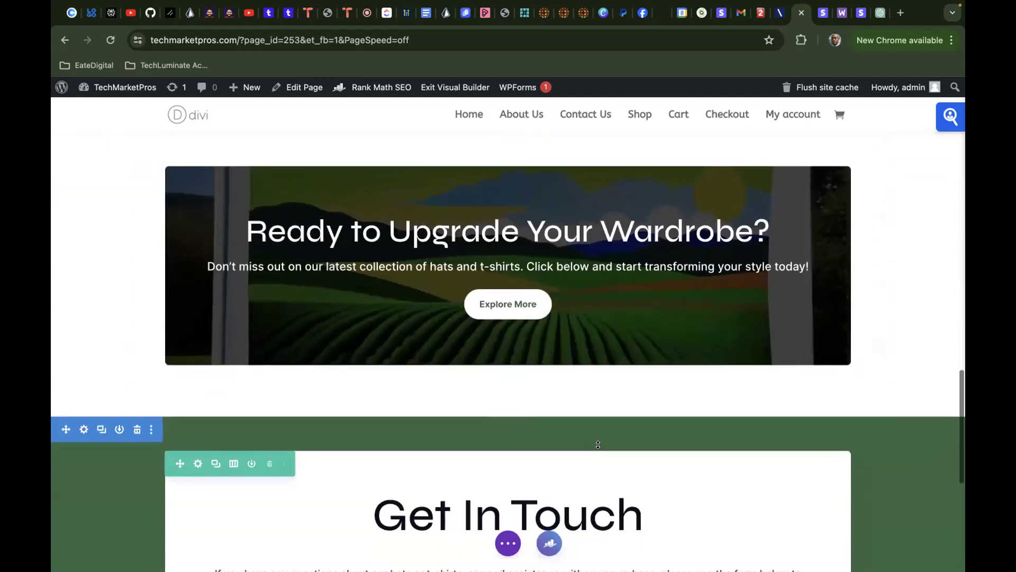
# Set the Get In Touch section's background colour to pink and save it
pyautogui.click(83, 430)
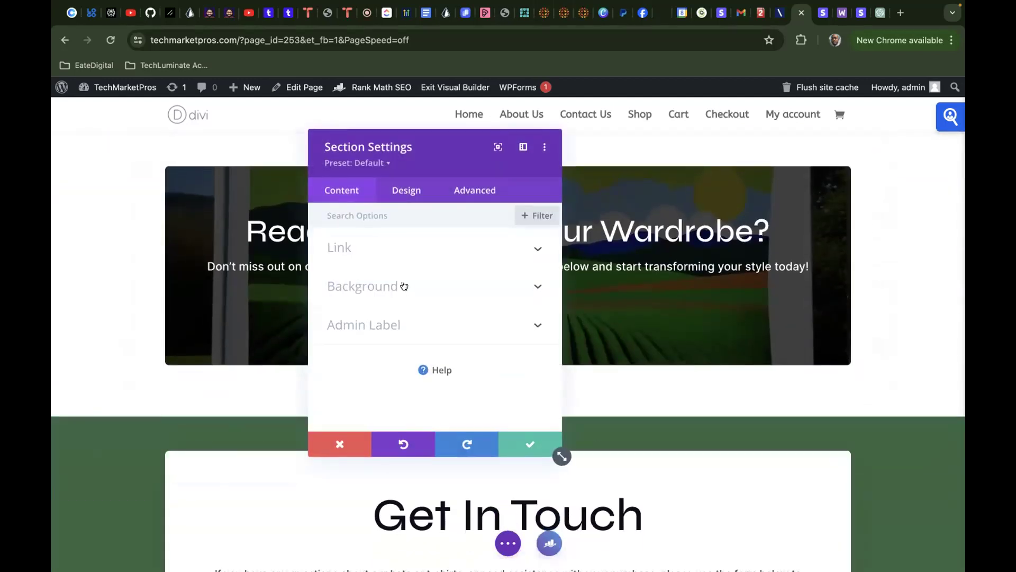
pyautogui.click(397, 285)
pyautogui.scroll(-1, 402, 281)
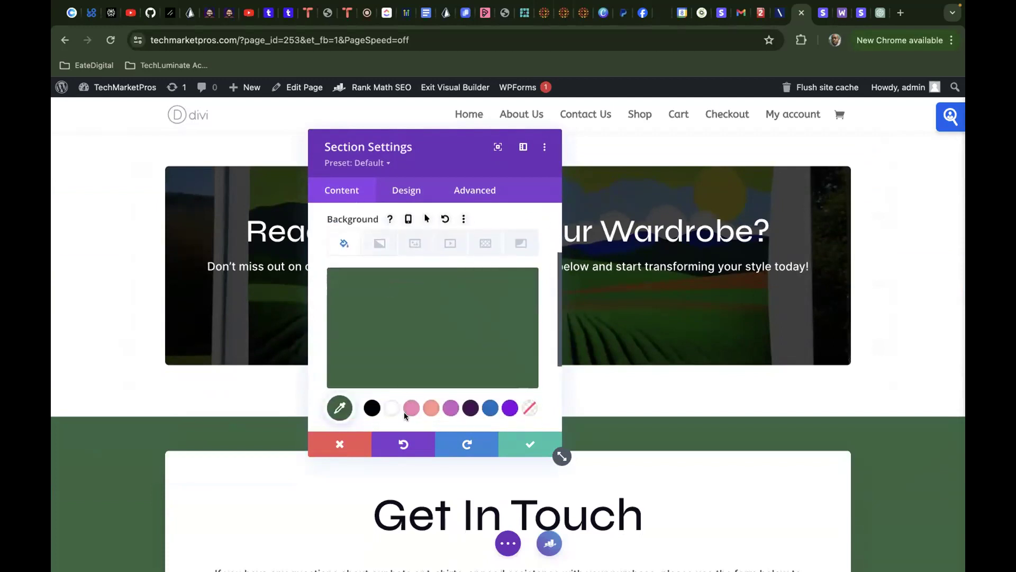
pyautogui.click(404, 411)
pyautogui.click(523, 445)
pyautogui.scroll(-8, 523, 446)
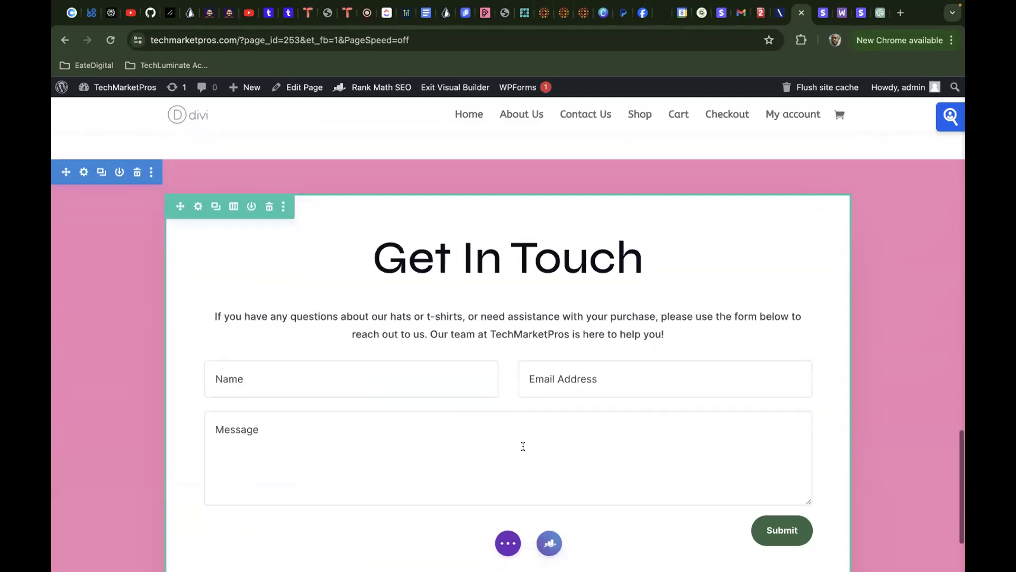
pyautogui.scroll(11, 522, 446)
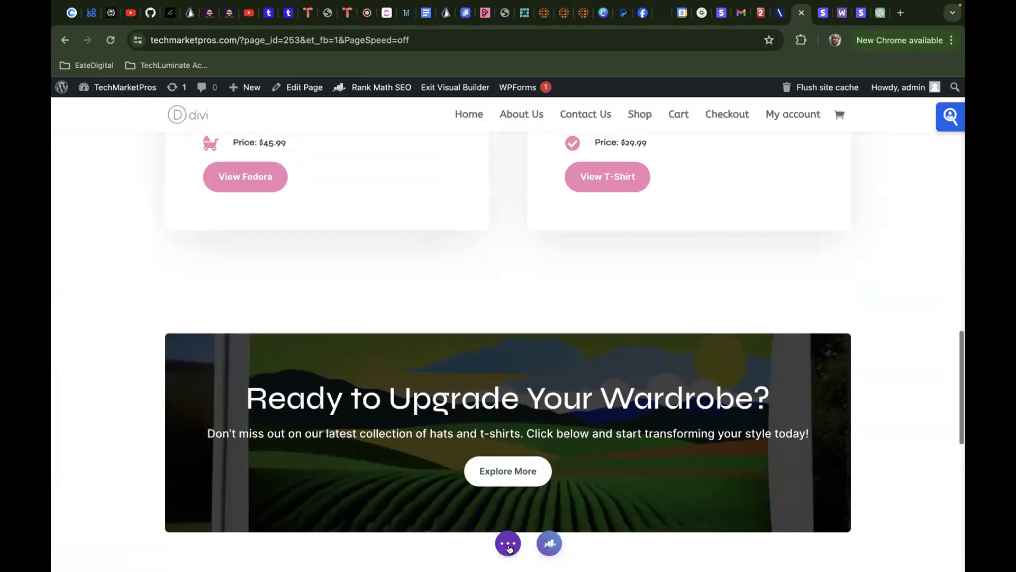
# Expand the builder toolbar and open the Compare Our Bestsellers heading's settings
pyautogui.click(508, 543)
pyautogui.scroll(10, 728, 396)
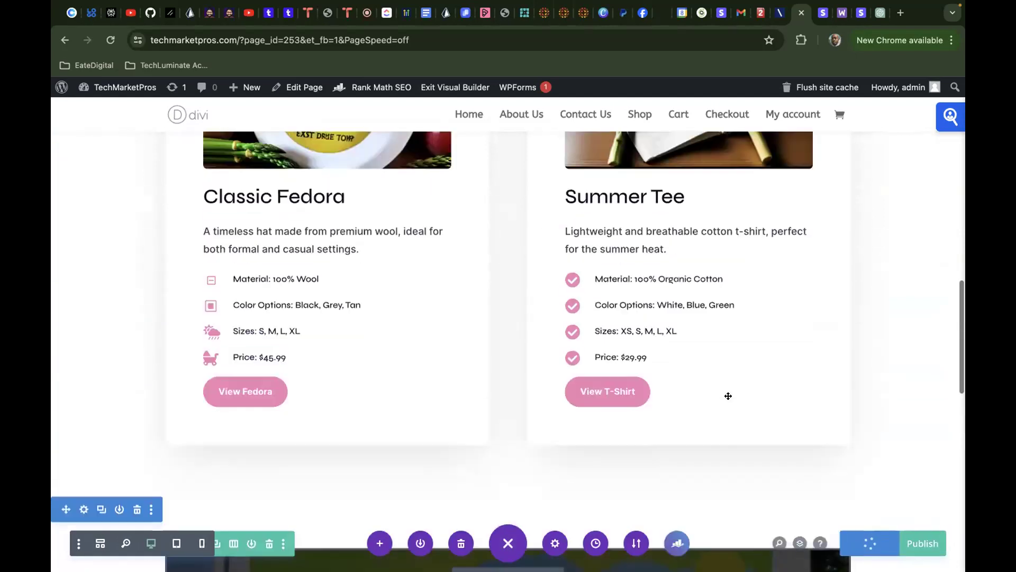
pyautogui.scroll(-4, 728, 396)
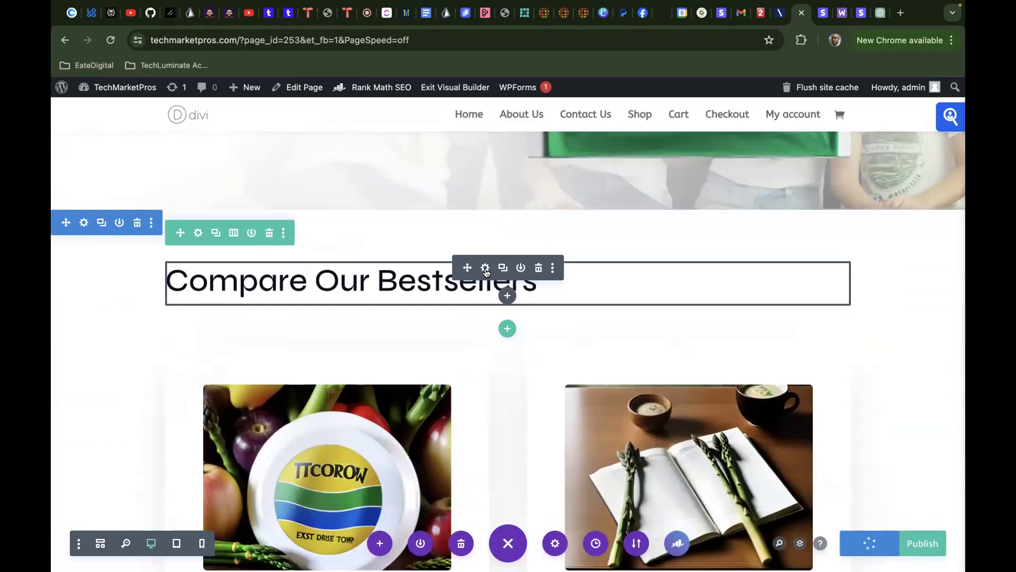
pyautogui.click(485, 268)
# Replace the heading text with 'Shop Products' and save the module
pyautogui.moveTo(434, 331); pyautogui.dragTo(304, 331)
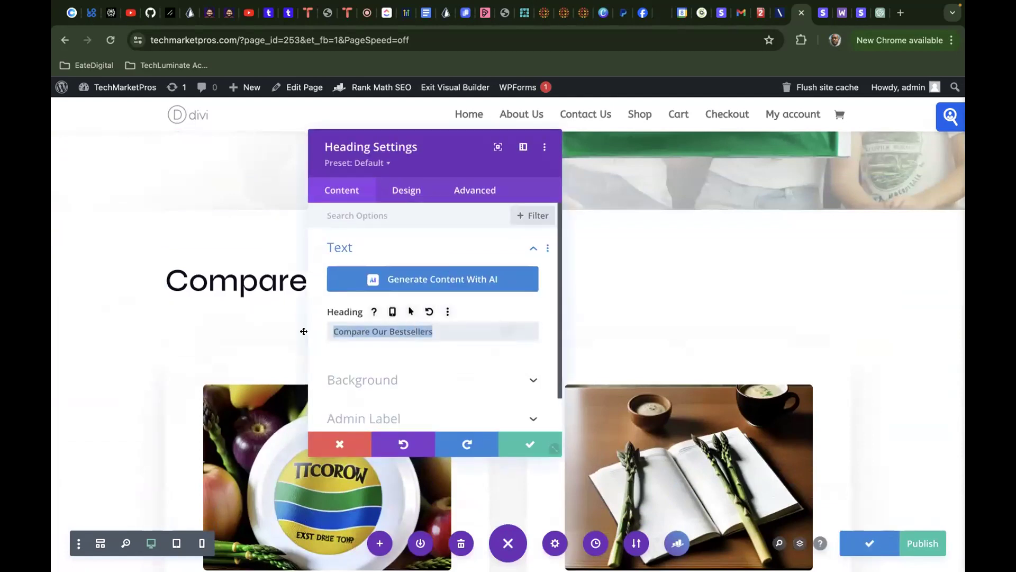
pyautogui.write('S')
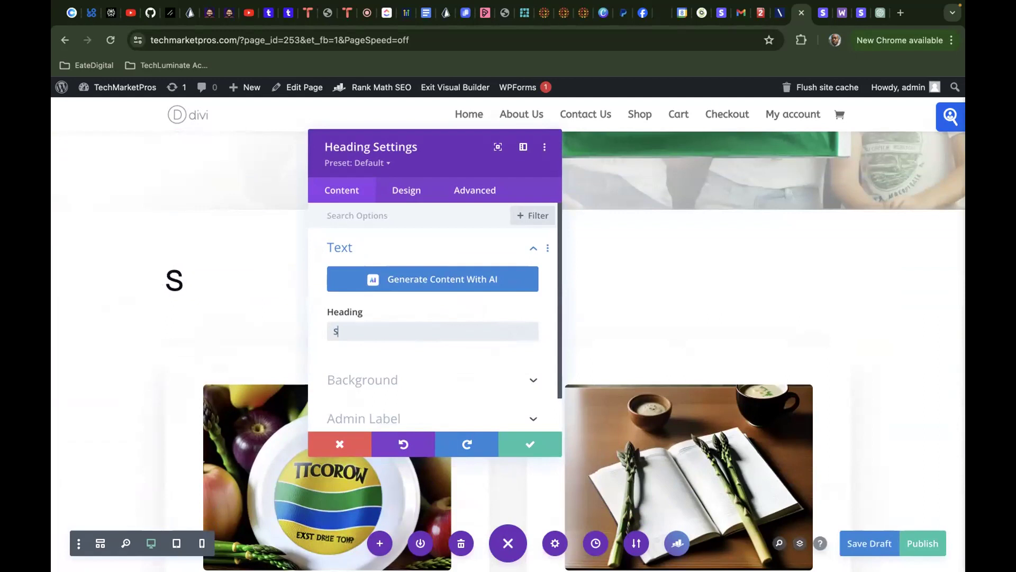
pyautogui.write('hop')
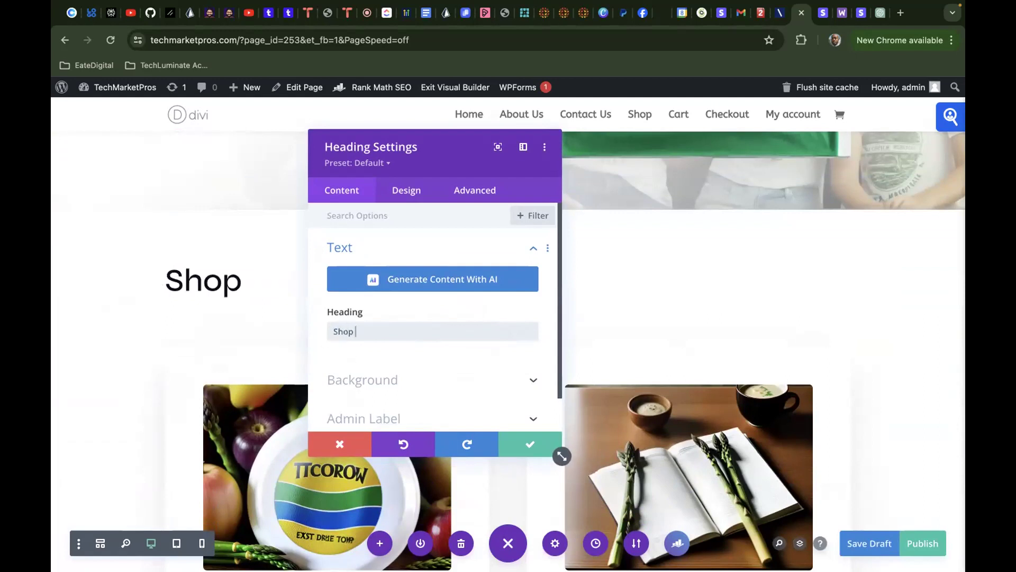
pyautogui.write(' Ou')
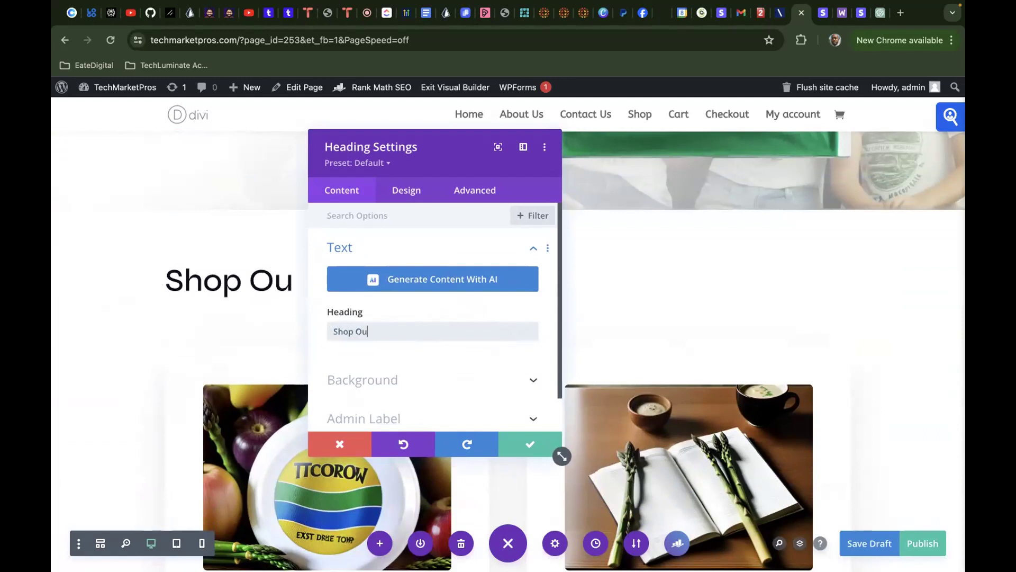
pyautogui.press('BackSpace')
pyautogui.press('BackSpace')
pyautogui.write('Products')
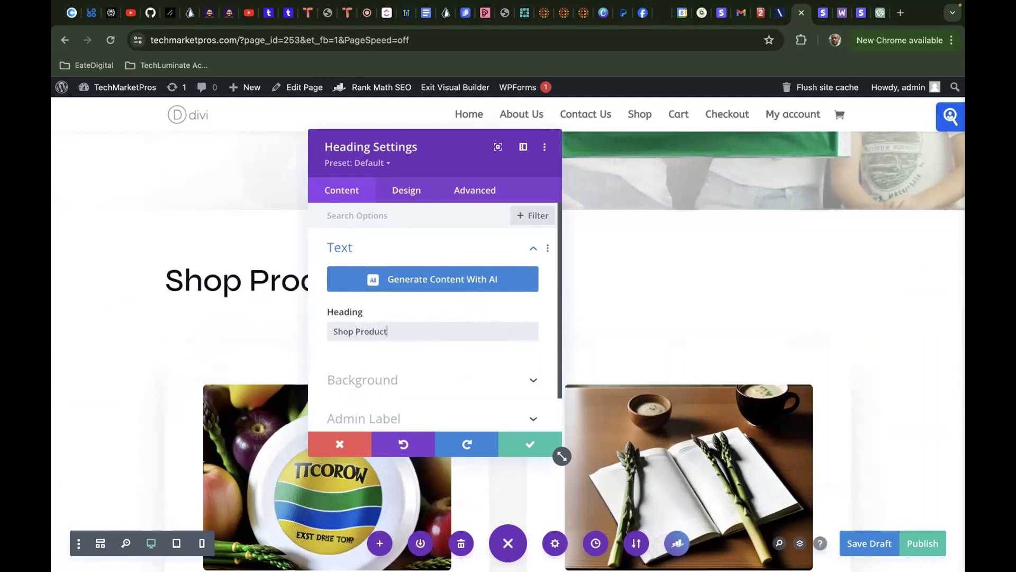
pyautogui.click(535, 448)
pyautogui.scroll(-10, 535, 446)
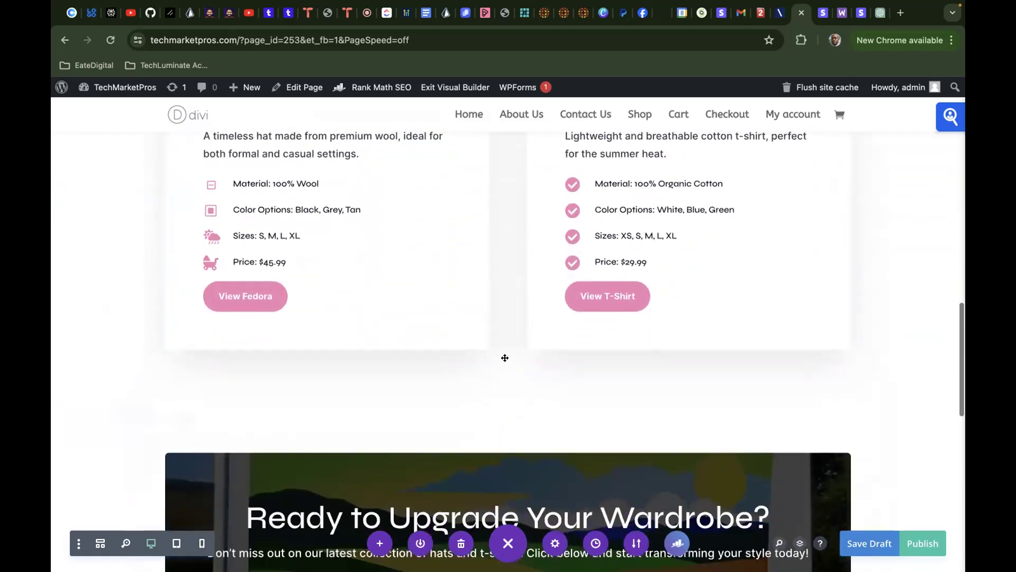
# Insert a one-column row below the product cards and add a Woo Product Gallery module
pyautogui.click(507, 366)
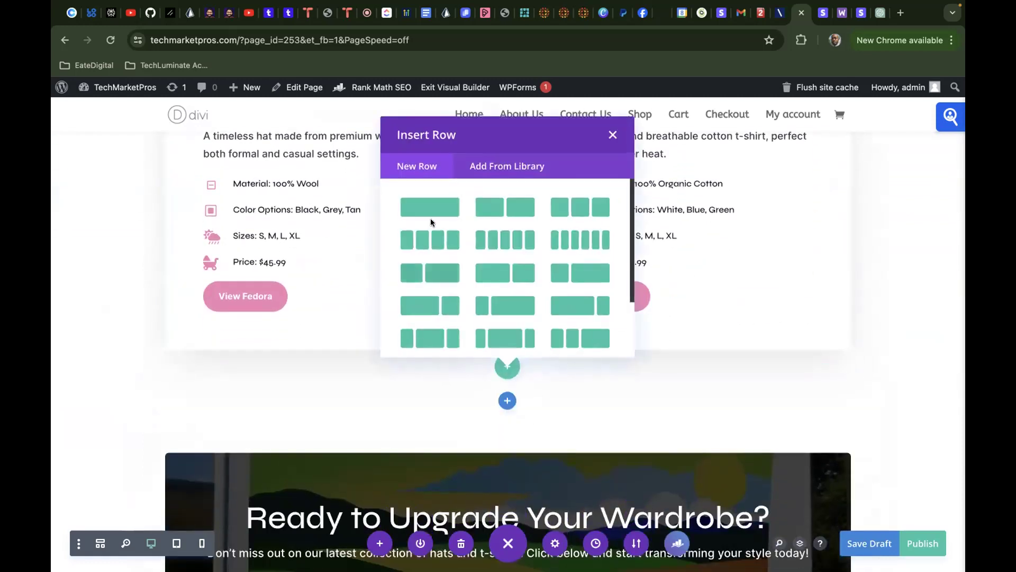
pyautogui.click(431, 205)
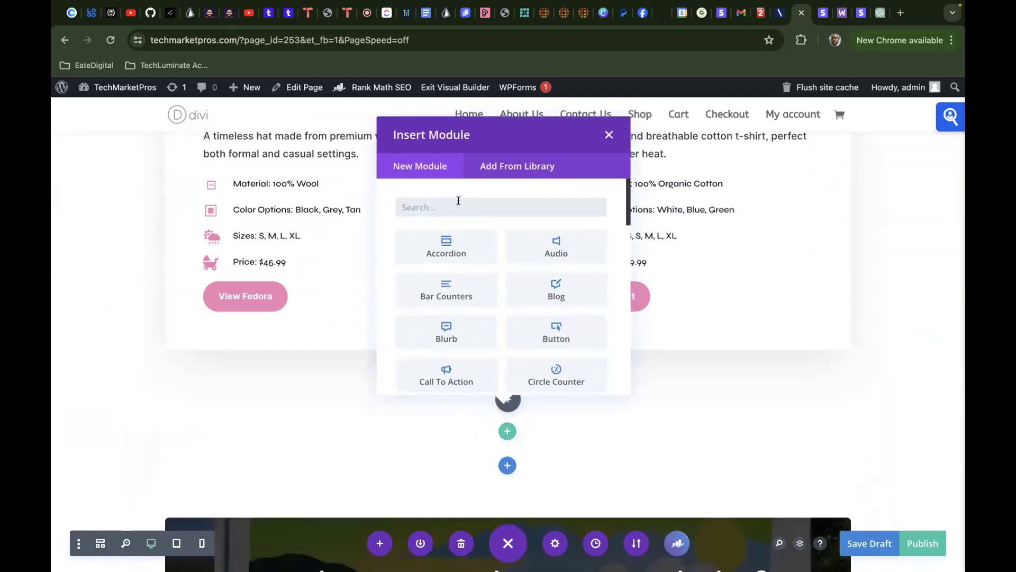
pyautogui.write('wo')
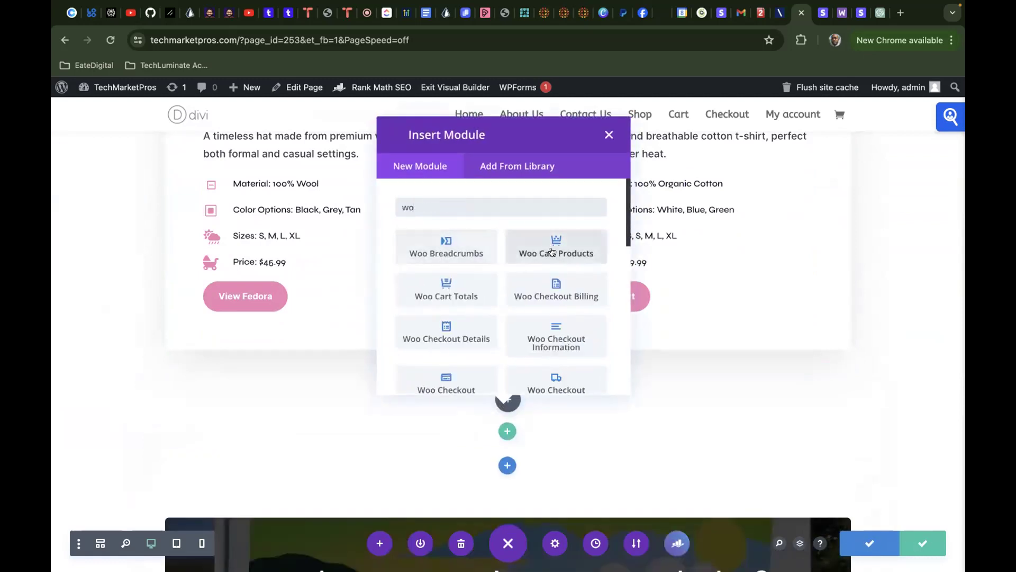
pyautogui.write('p')
pyautogui.press('BackSpace')
pyautogui.scroll(-3, 579, 308)
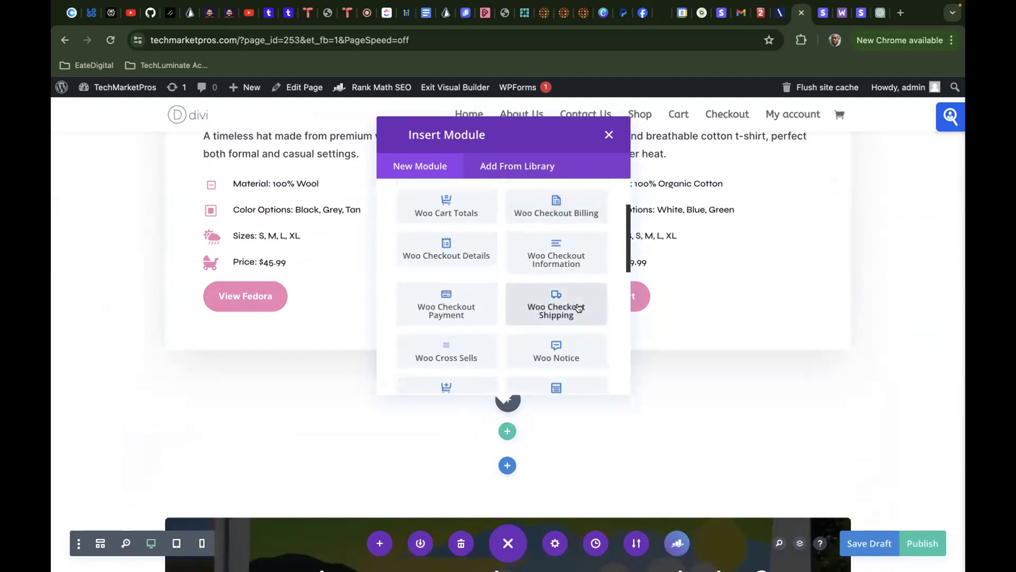
pyautogui.scroll(-1, 579, 308)
pyautogui.scroll(-2, 579, 307)
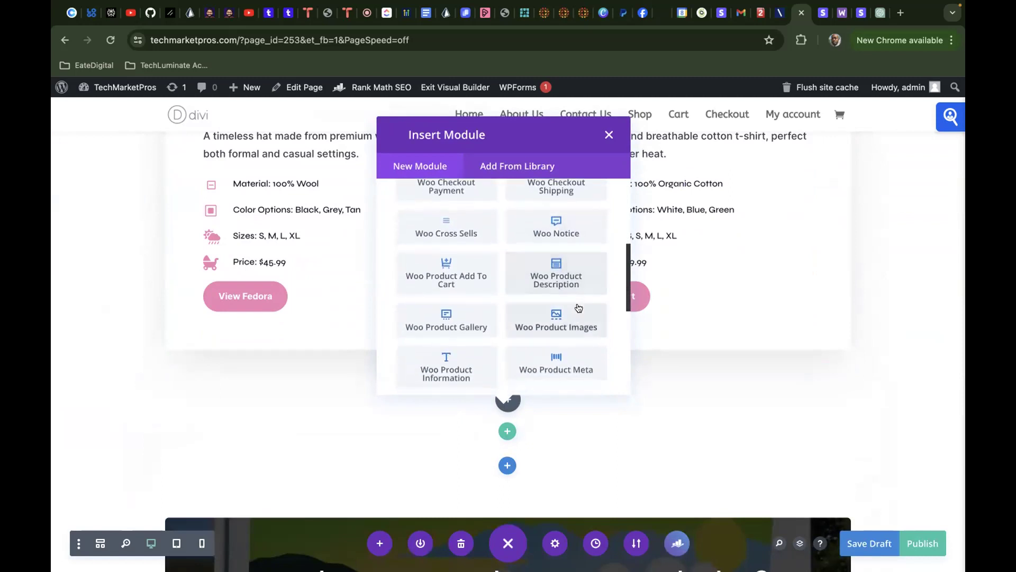
pyautogui.click(447, 319)
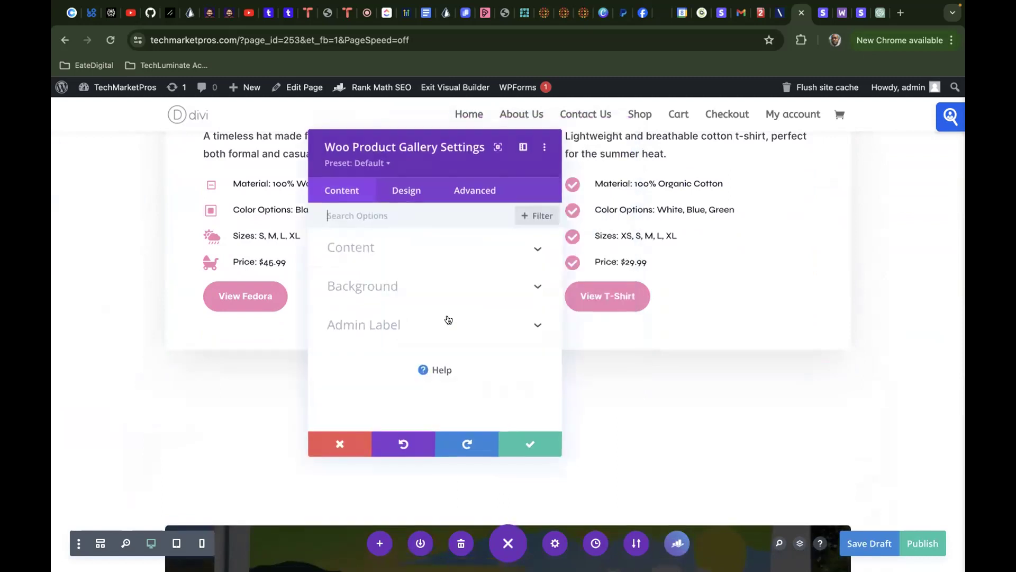
# Set the gallery to show the Latest Product in a Grid layout with Portrait thumbnails
pyautogui.click(438, 248)
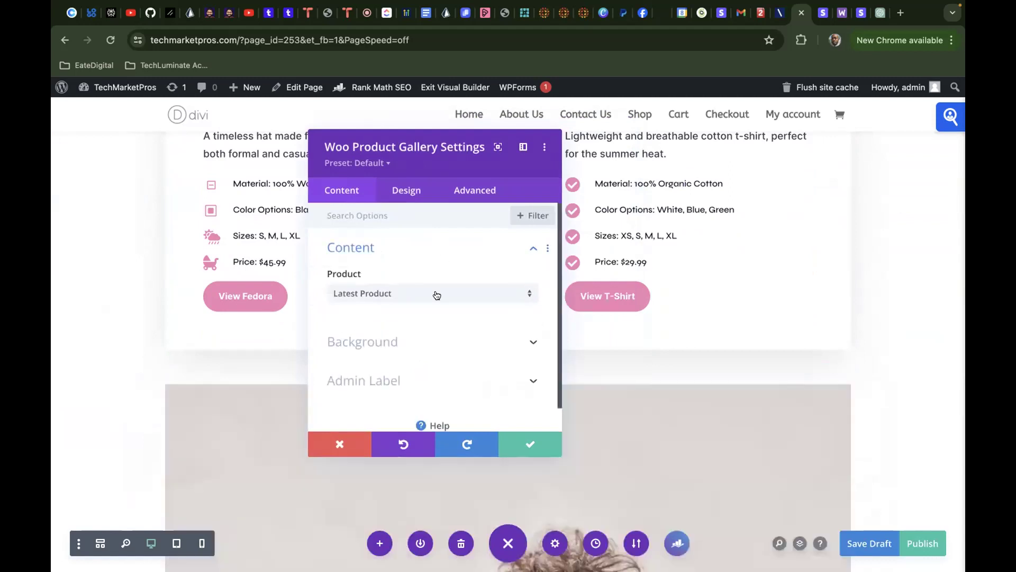
pyautogui.click(436, 294)
pyautogui.click(429, 329)
pyautogui.click(399, 199)
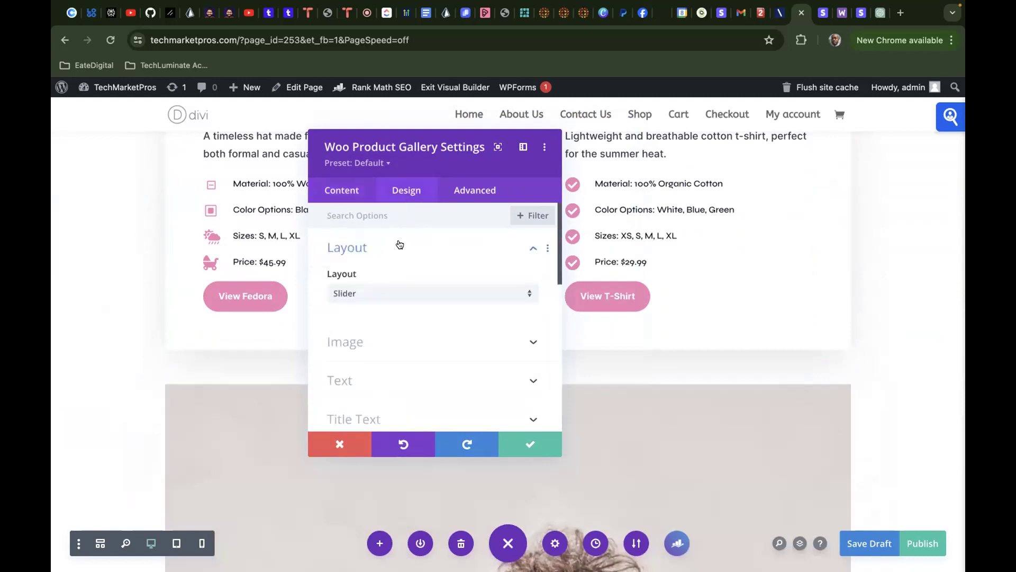
pyautogui.click(398, 293)
pyautogui.click(398, 300)
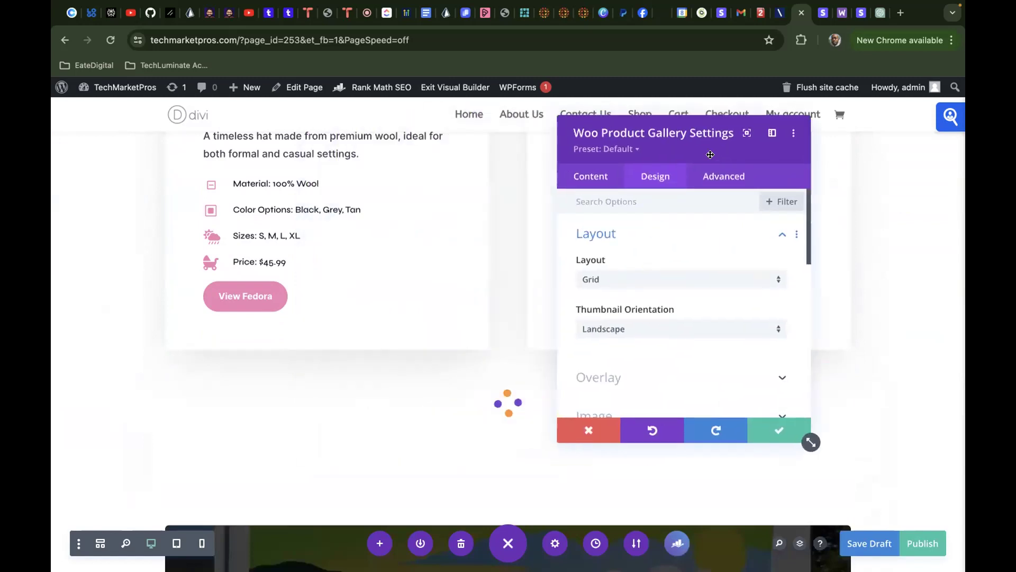
pyautogui.scroll(-2, 528, 257)
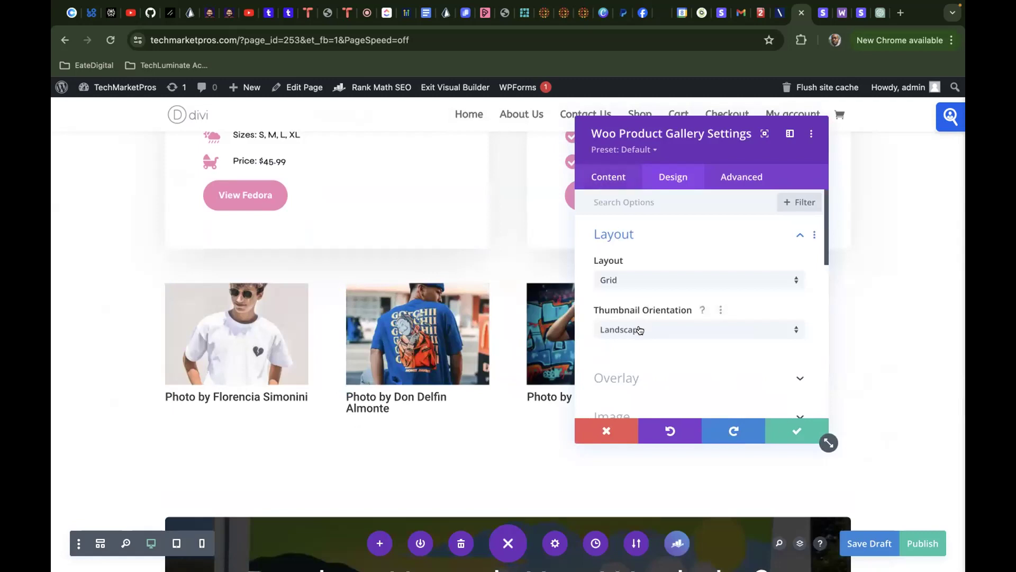
pyautogui.click(640, 330)
pyautogui.click(639, 361)
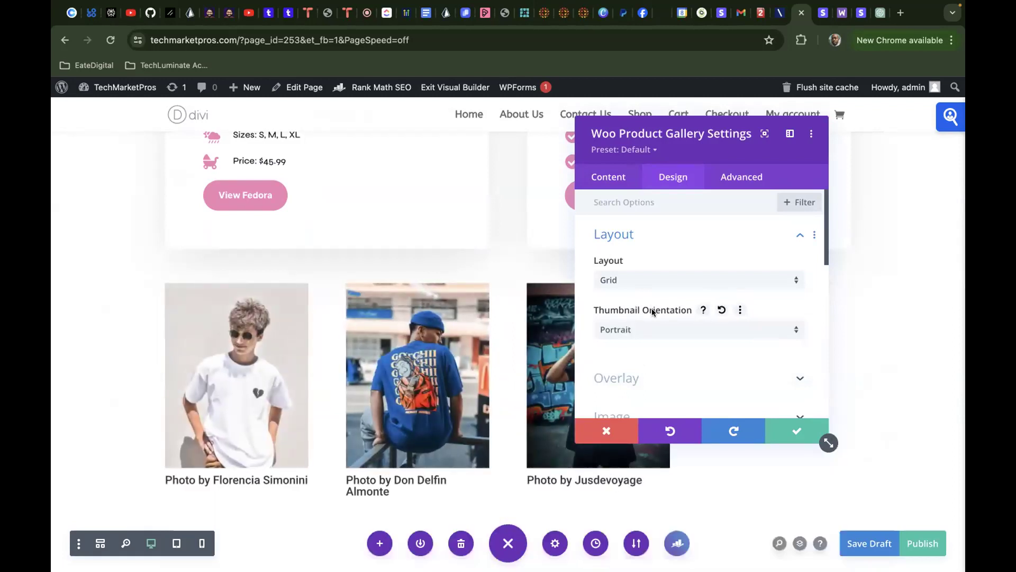
# Try a pink gallery background, remove it again, and return to the design settings
pyautogui.moveTo(691, 147); pyautogui.dragTo(815, 150)
pyautogui.click(731, 181)
pyautogui.click(782, 236)
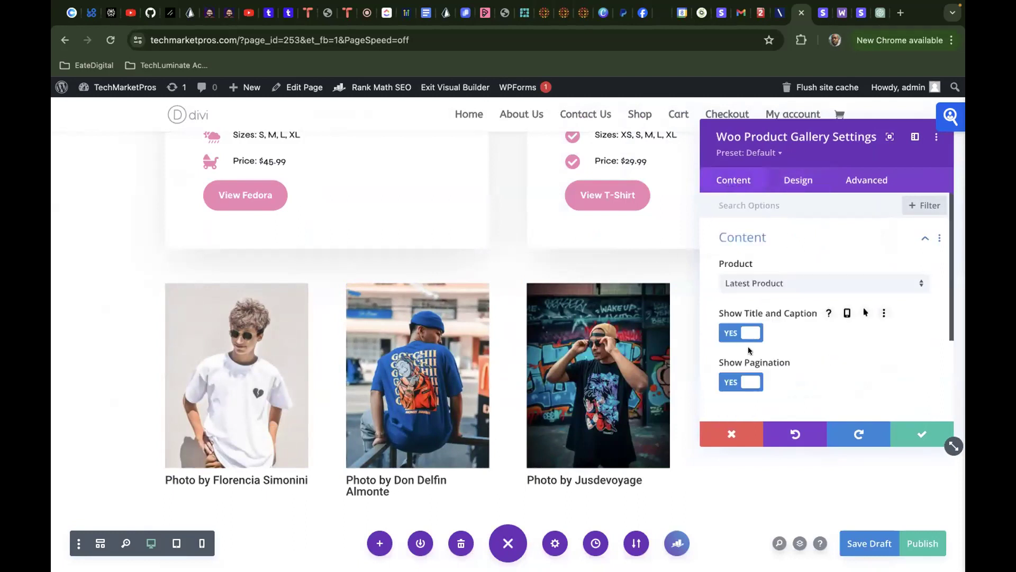
pyautogui.scroll(-3, 749, 351)
pyautogui.click(751, 318)
pyautogui.scroll(-3, 770, 336)
pyautogui.scroll(-1, 769, 335)
pyautogui.scroll(1, 769, 335)
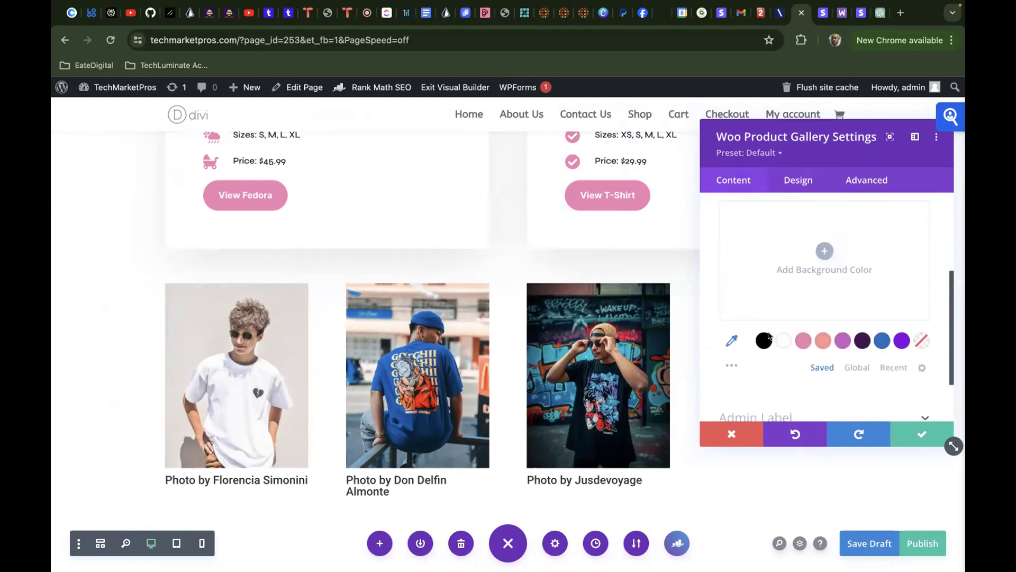
pyautogui.click(803, 342)
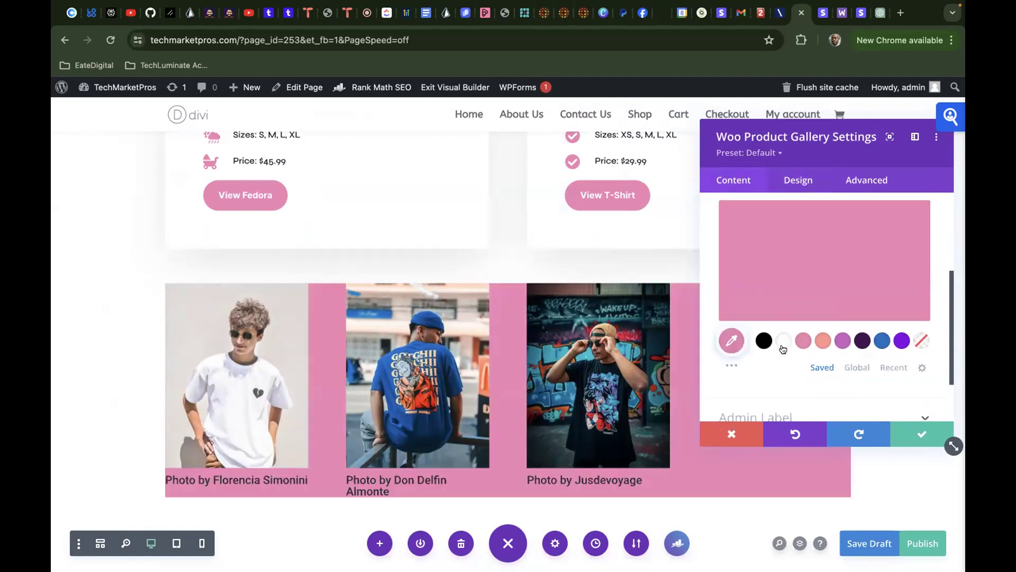
pyautogui.moveTo(840, 286)
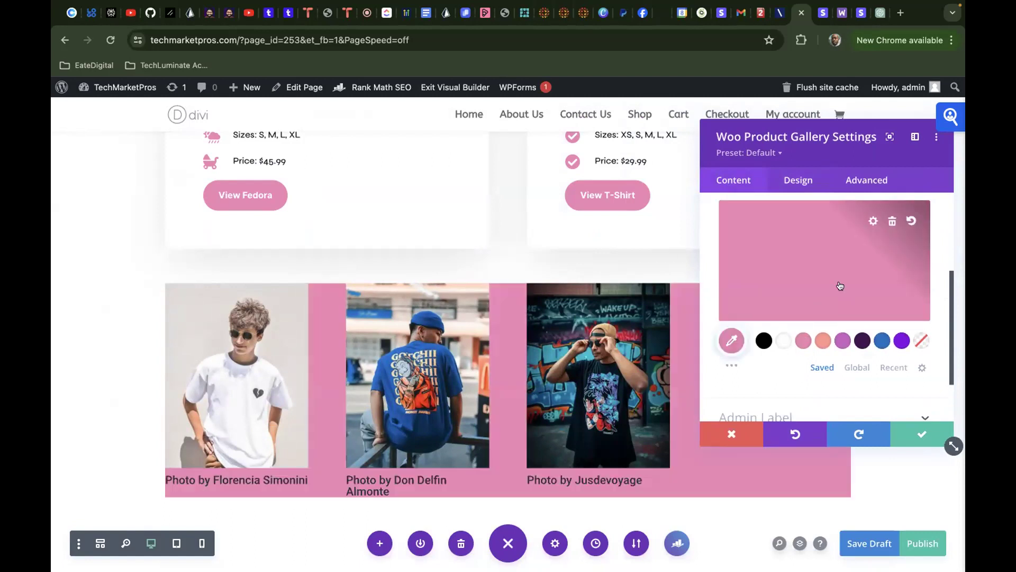
pyautogui.click(889, 218)
pyautogui.click(799, 178)
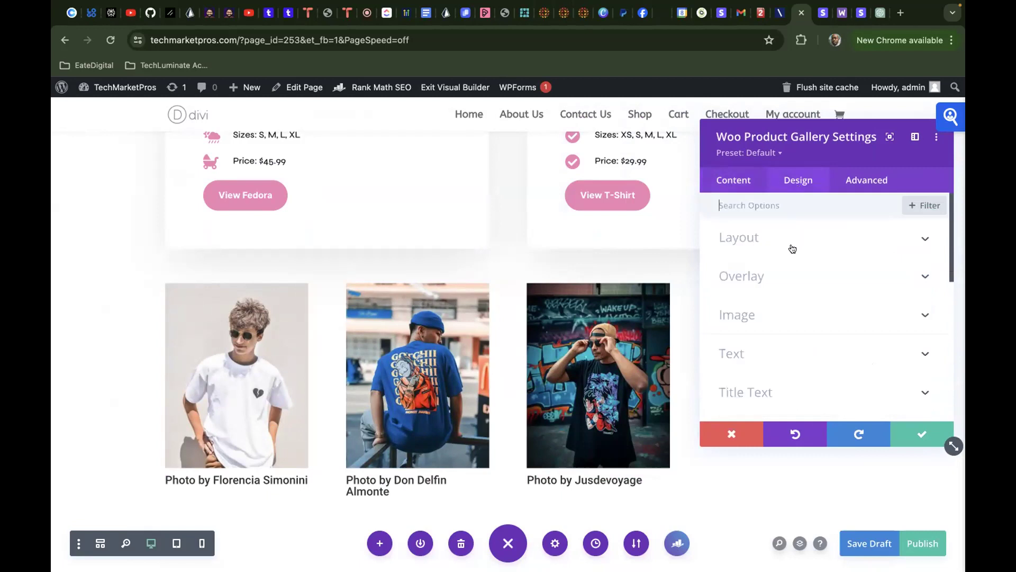
# Give the gallery's hover overlay a semi-transparent black background and save the settings
pyautogui.click(786, 276)
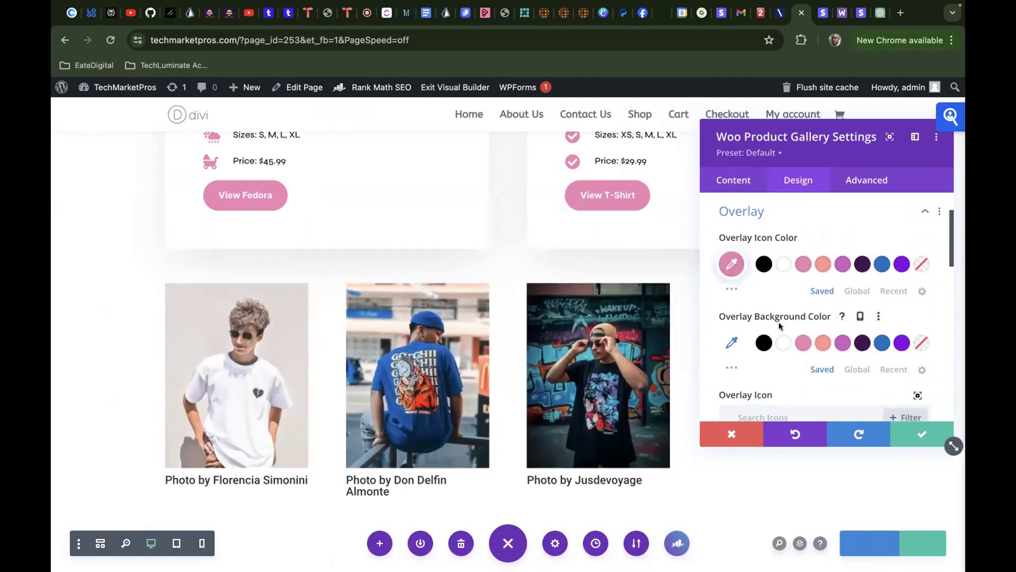
pyautogui.scroll(-1, 784, 326)
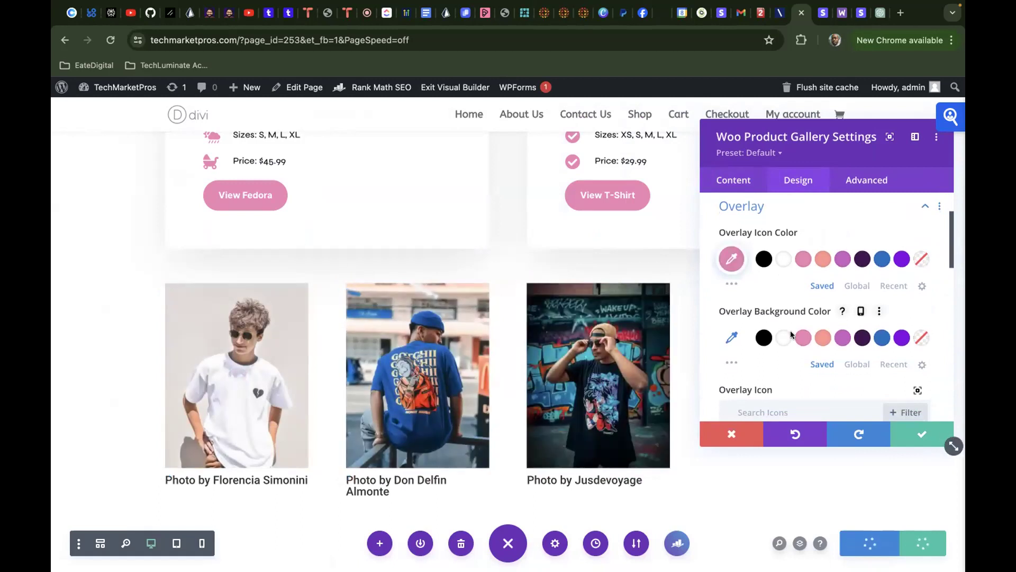
pyautogui.click(764, 340)
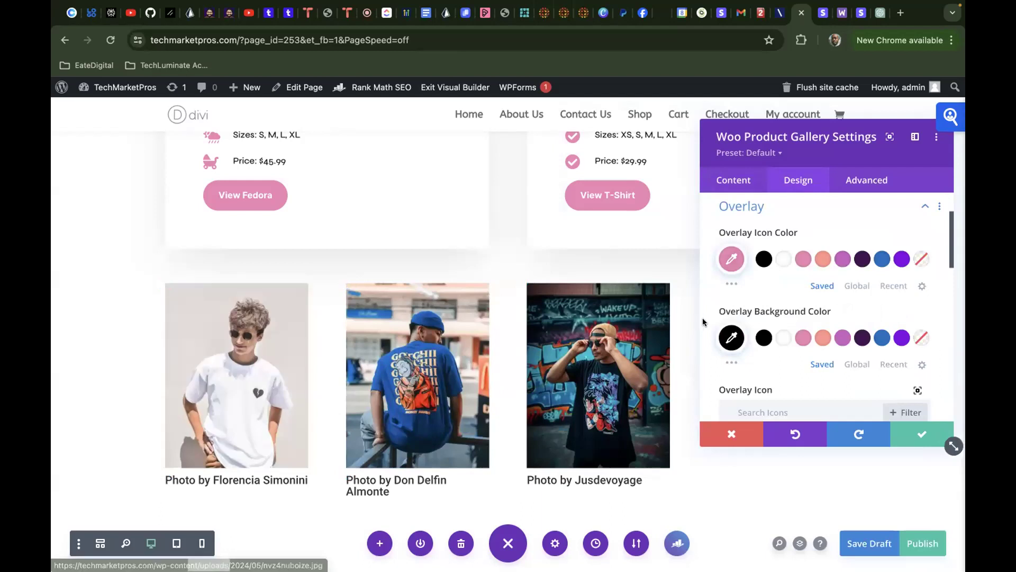
pyautogui.click(740, 334)
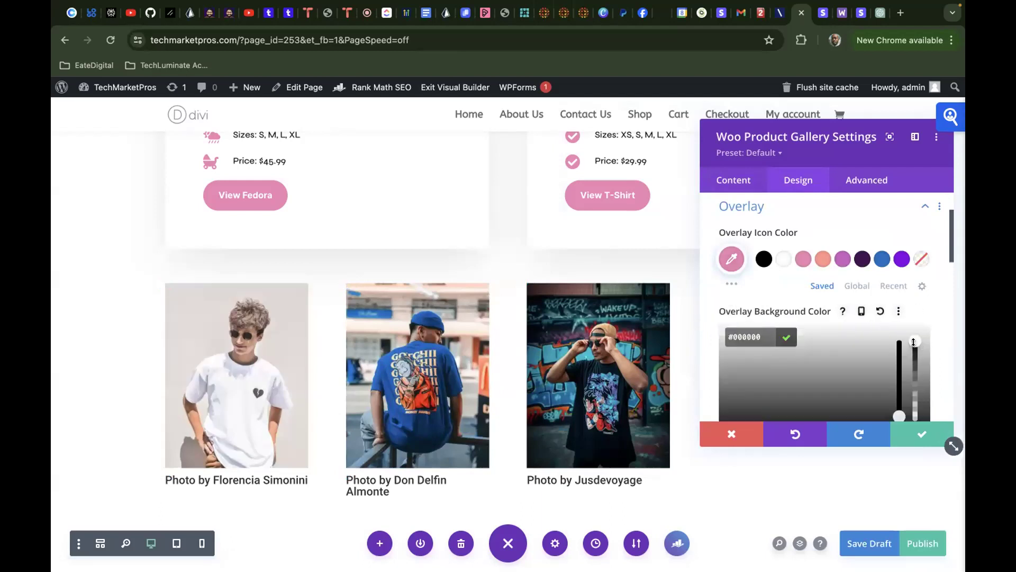
pyautogui.moveTo(914, 341); pyautogui.dragTo(915, 350)
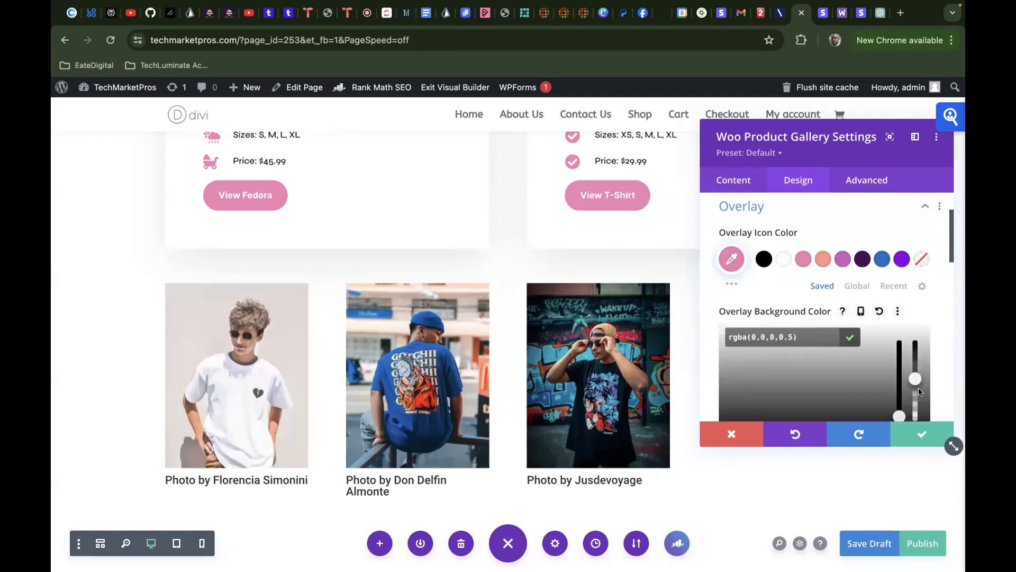
pyautogui.click(918, 429)
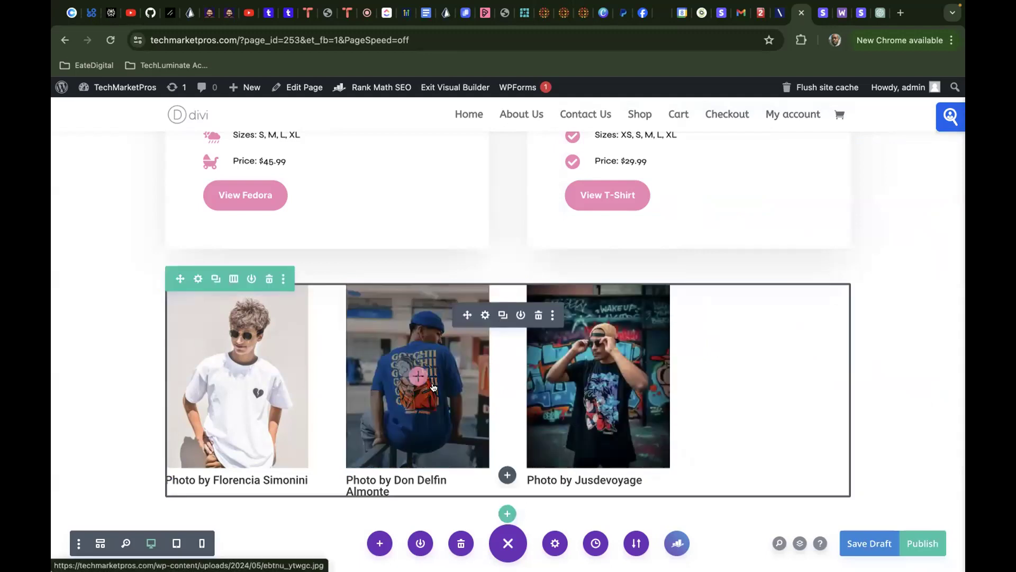
# Save the page as a draft and leave the Divi builder for the live page
pyautogui.scroll(-2, 635, 376)
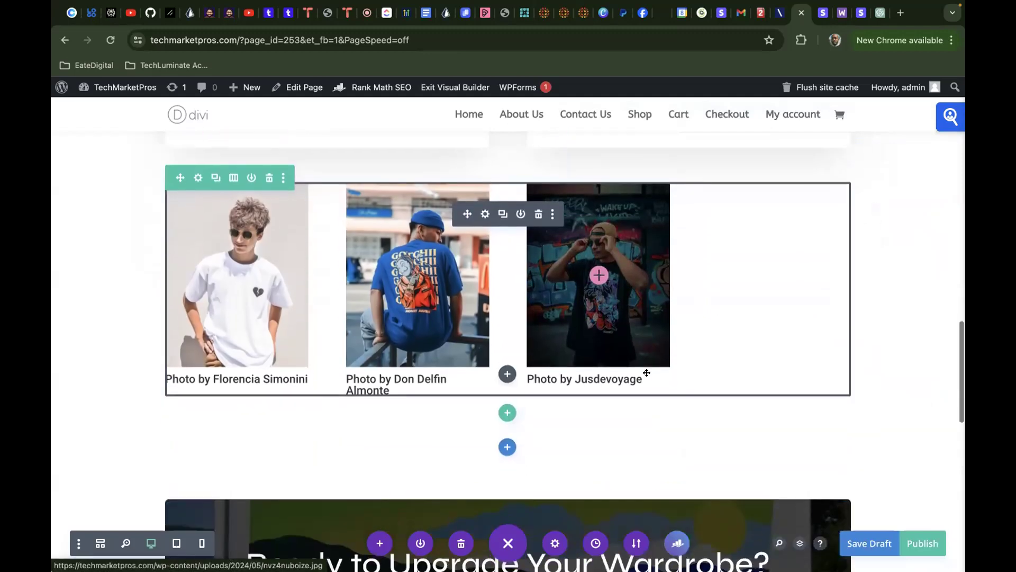
pyautogui.scroll(1, 647, 373)
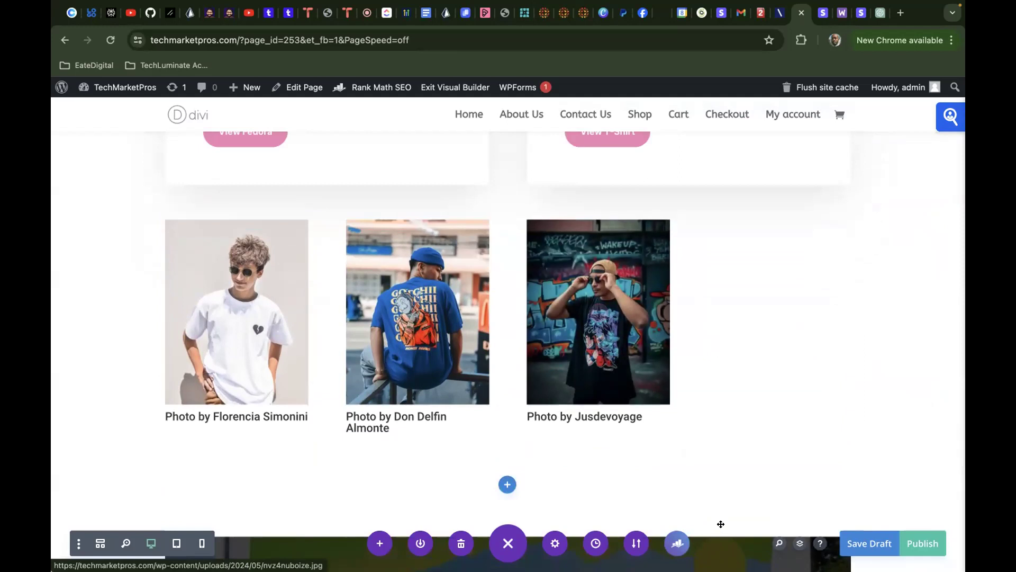
pyautogui.click(870, 545)
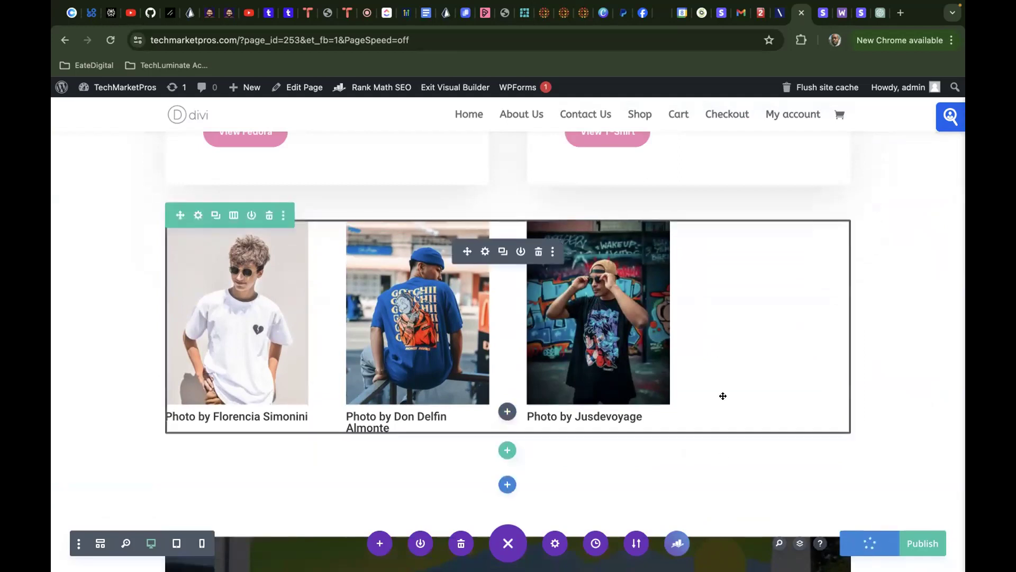
pyautogui.scroll(7, 699, 337)
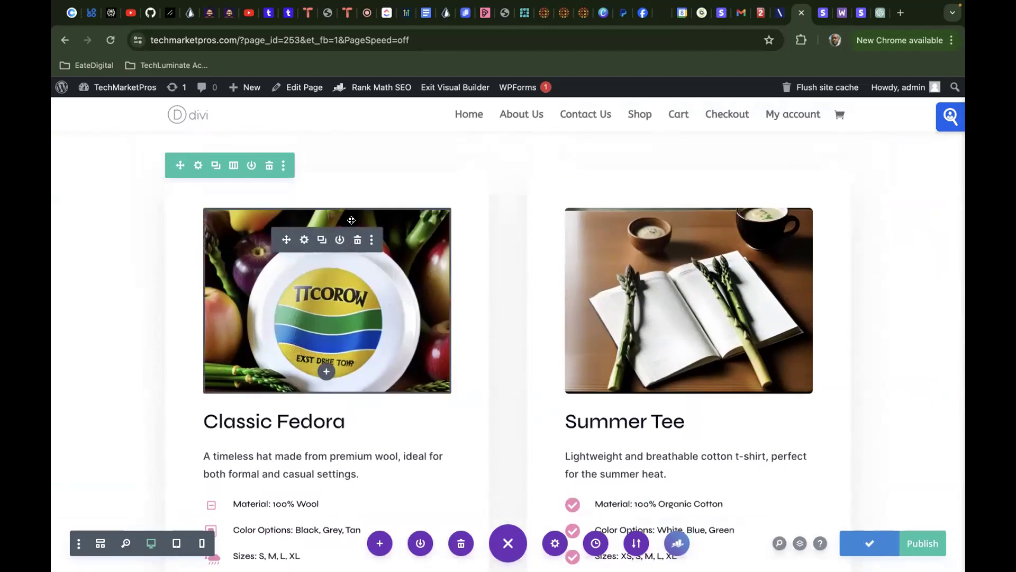
pyautogui.scroll(-7, 267, 165)
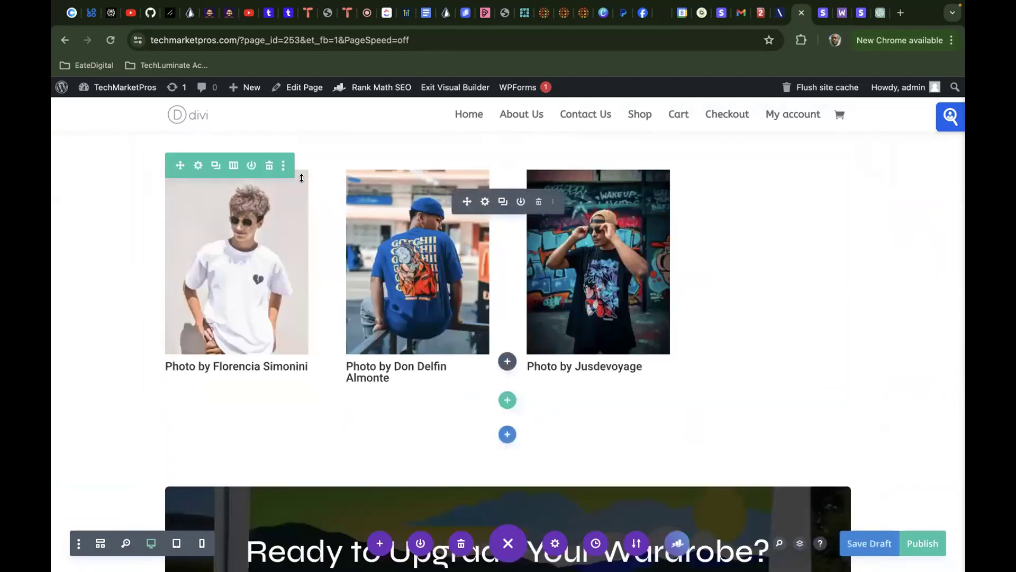
pyautogui.scroll(2, 302, 178)
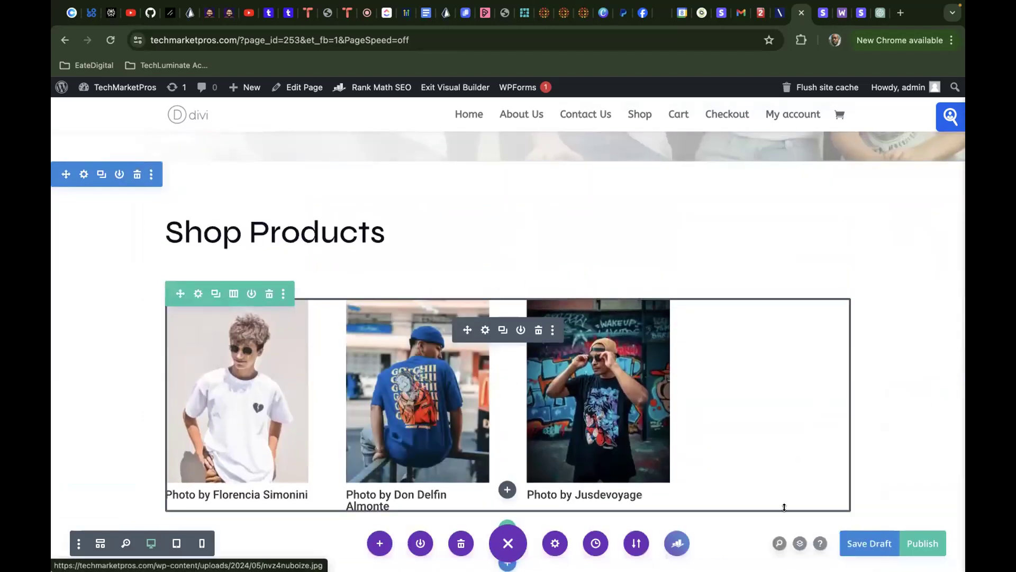
pyautogui.click(878, 550)
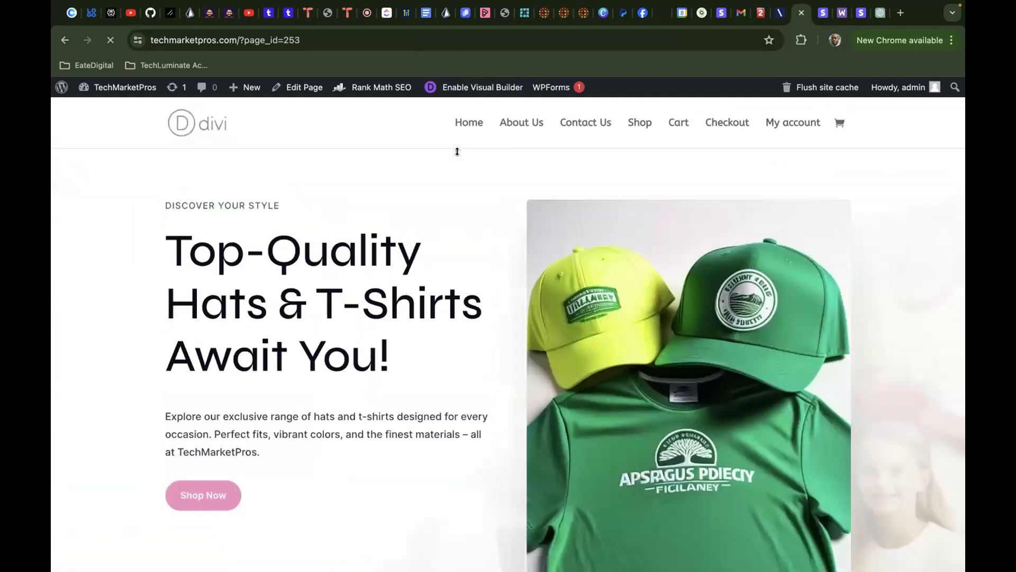
# Open the Shop Products photos in the lightbox, cycle through them, and close it
pyautogui.scroll(-5, 461, 255)
pyautogui.scroll(-5, 462, 259)
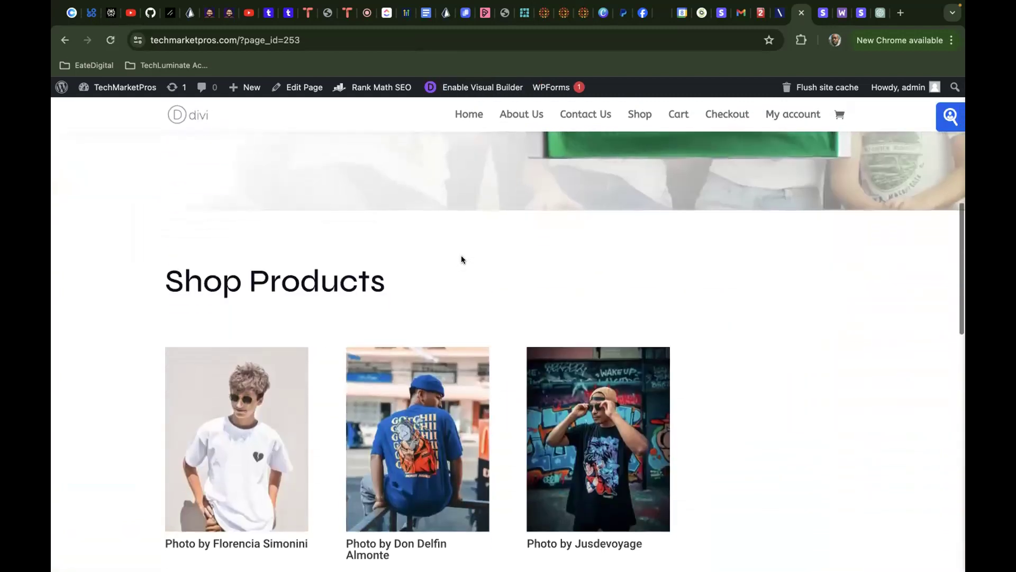
pyautogui.click(259, 343)
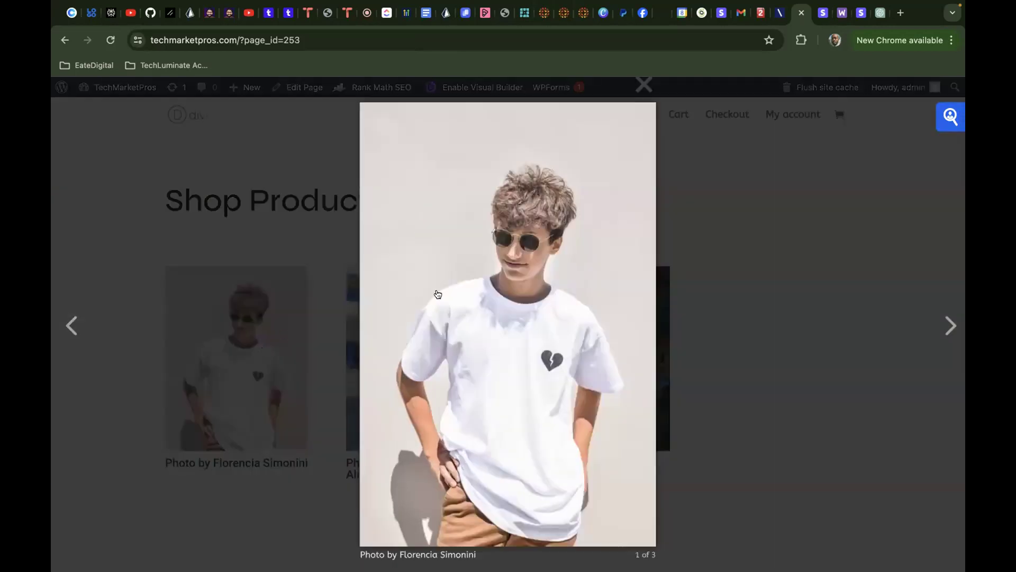
pyautogui.click(701, 268)
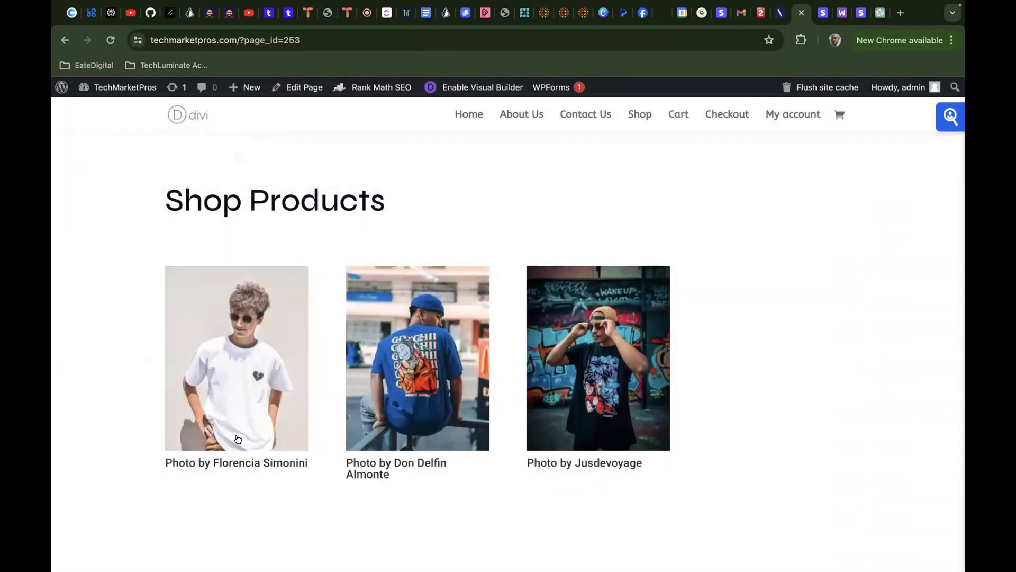
pyautogui.click(246, 381)
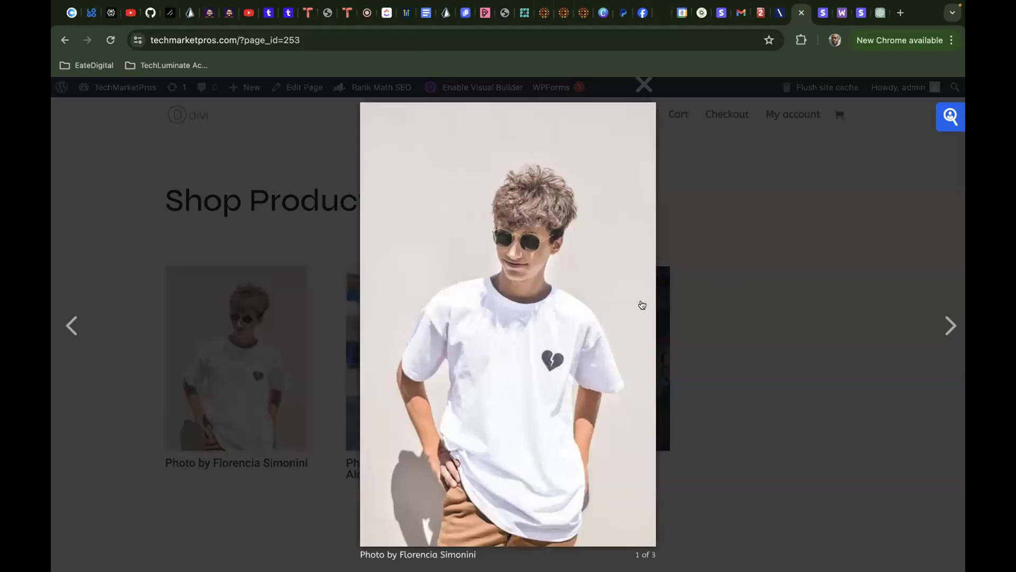
pyautogui.click(696, 294)
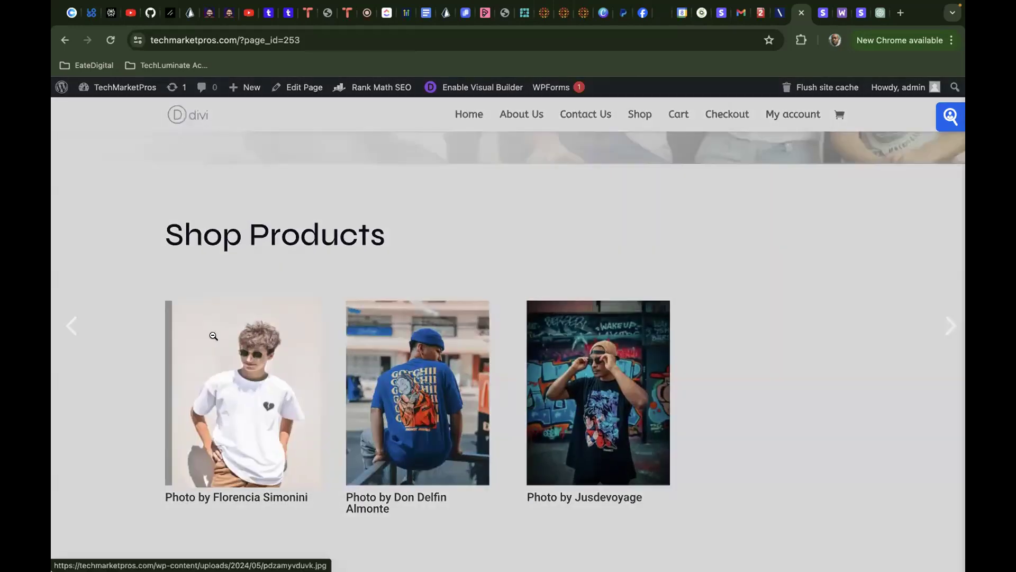
pyautogui.click(213, 336)
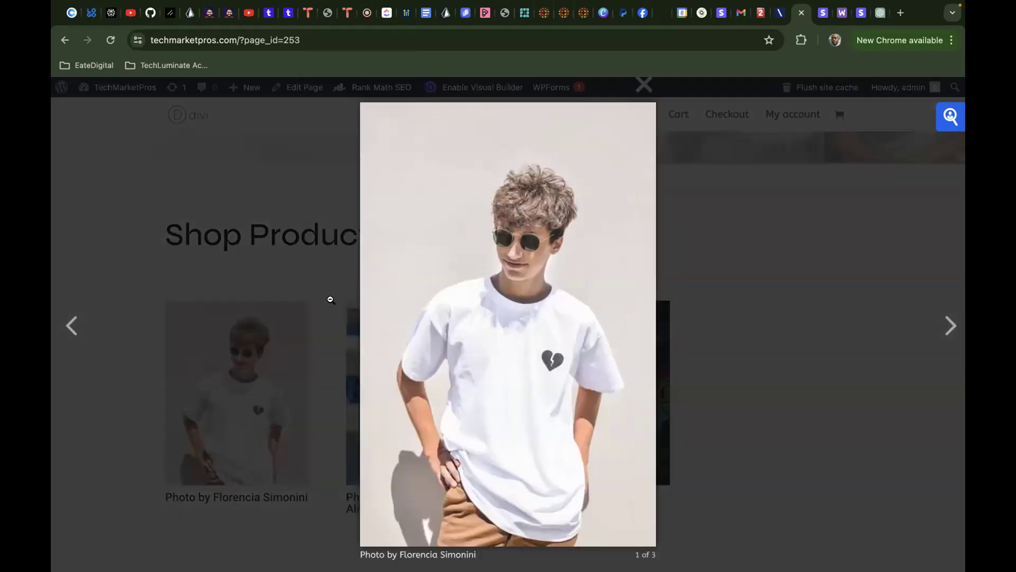
pyautogui.click(950, 324)
pyautogui.click(950, 324)
pyautogui.click(950, 324)
pyautogui.click(866, 319)
pyautogui.click(451, 355)
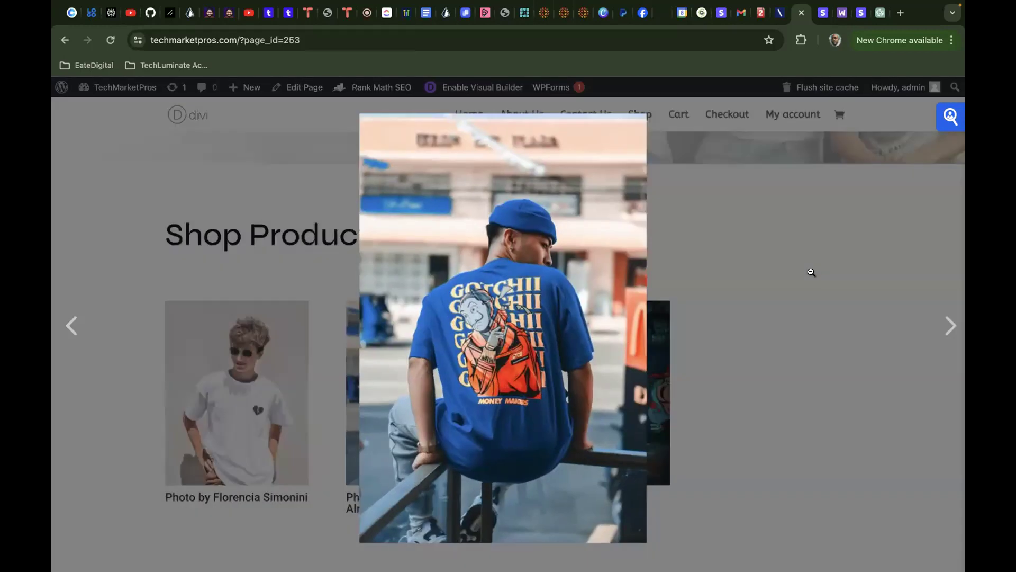
pyautogui.click(812, 272)
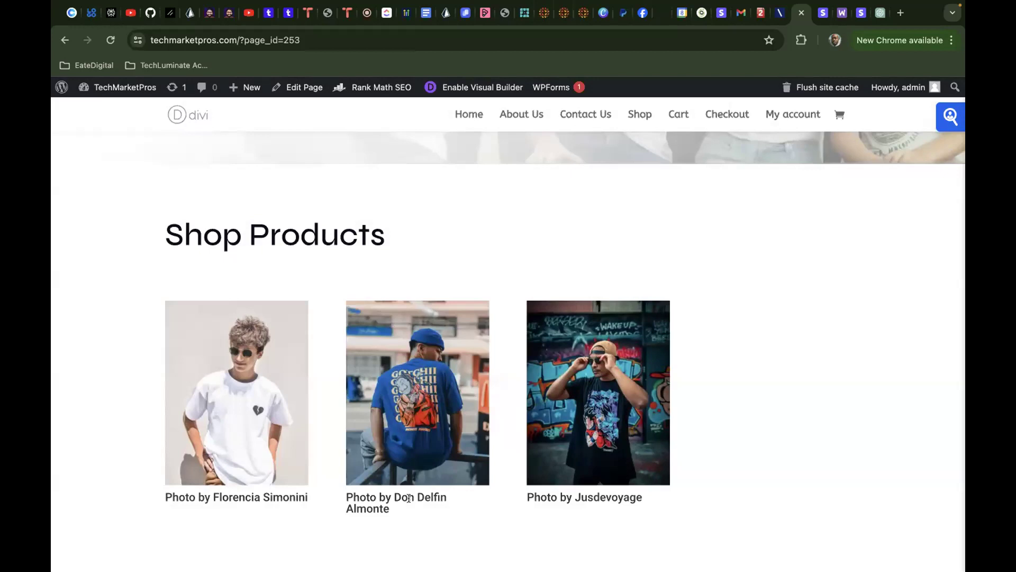
# Reopen the page in the Divi visual builder
pyautogui.click(455, 92)
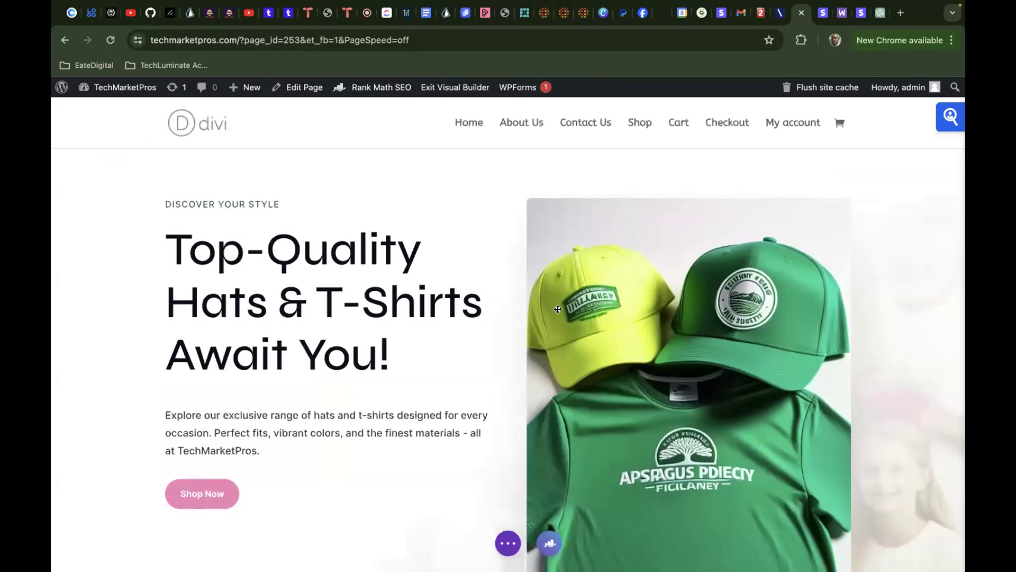
pyautogui.scroll(-10, 558, 308)
pyautogui.scroll(5, 529, 302)
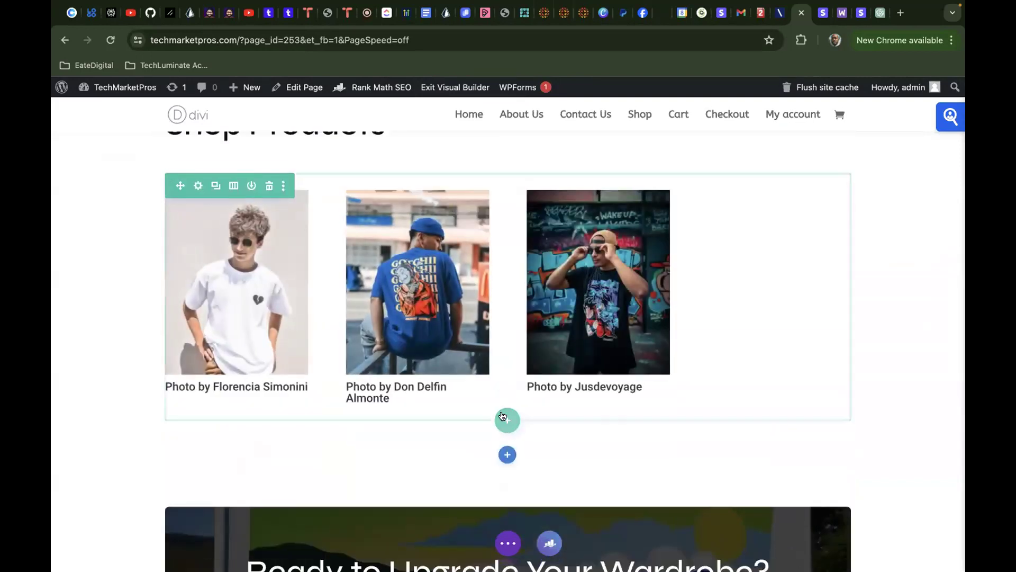
# Insert a one-column row below the photo gallery and add a Woo Products module
pyautogui.click(507, 421)
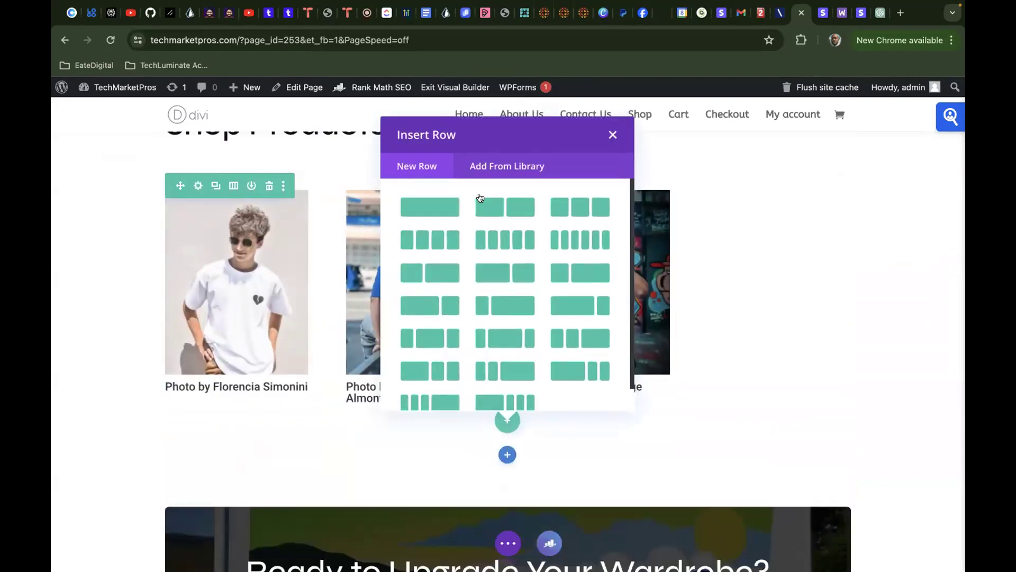
pyautogui.click(436, 205)
pyautogui.write('wo')
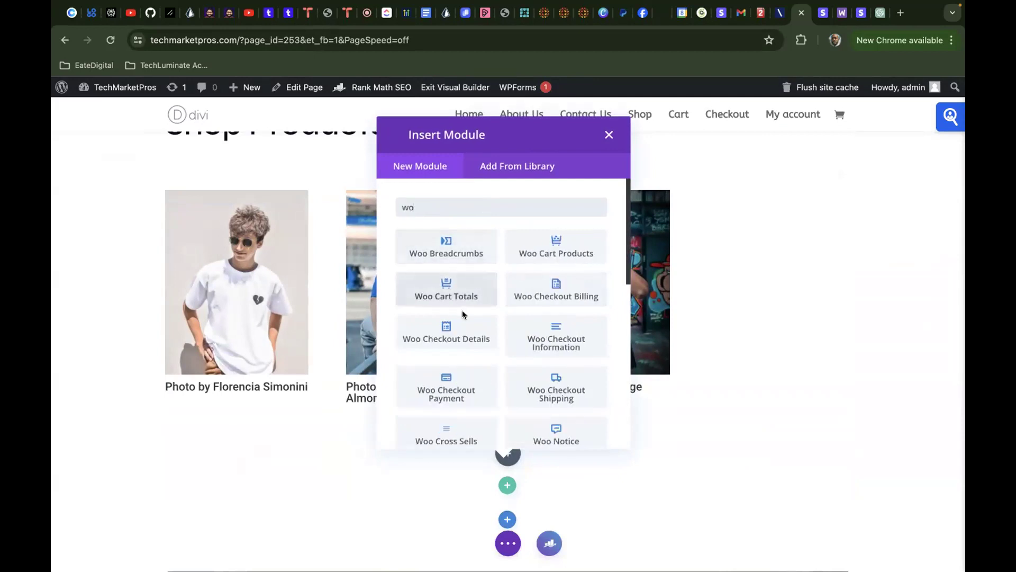
pyautogui.scroll(-3, 463, 315)
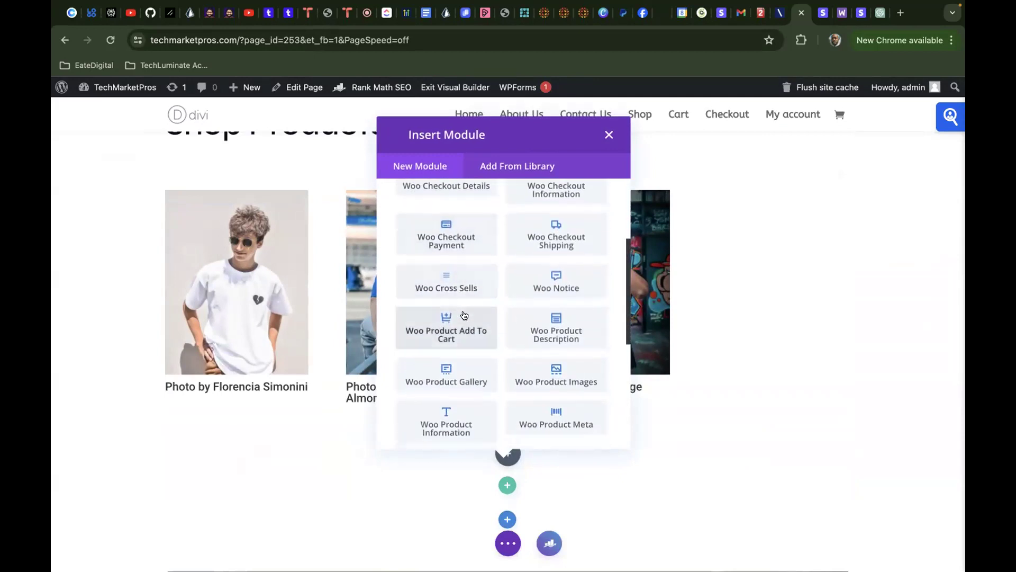
pyautogui.scroll(-2, 464, 315)
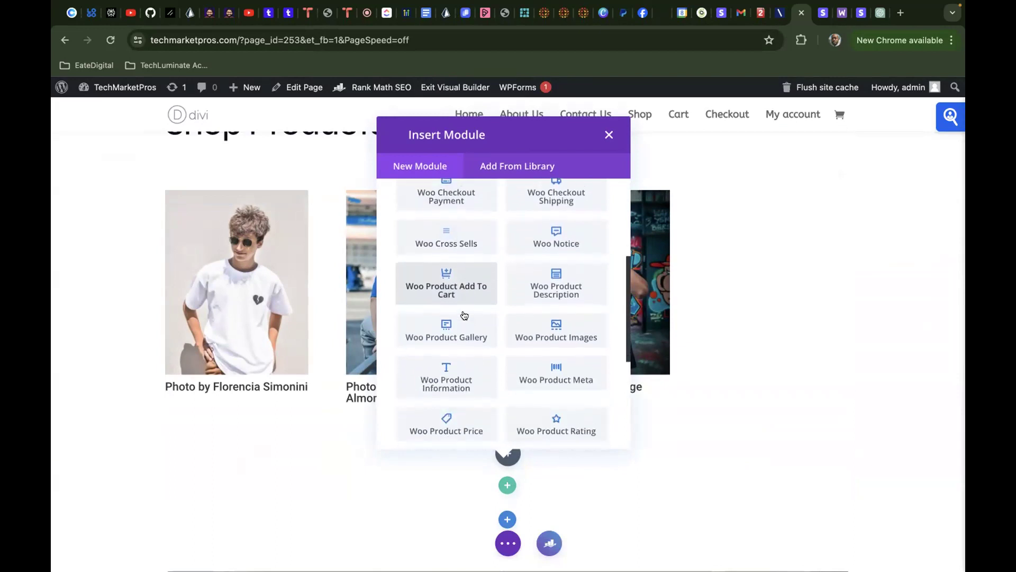
pyautogui.scroll(-2, 464, 316)
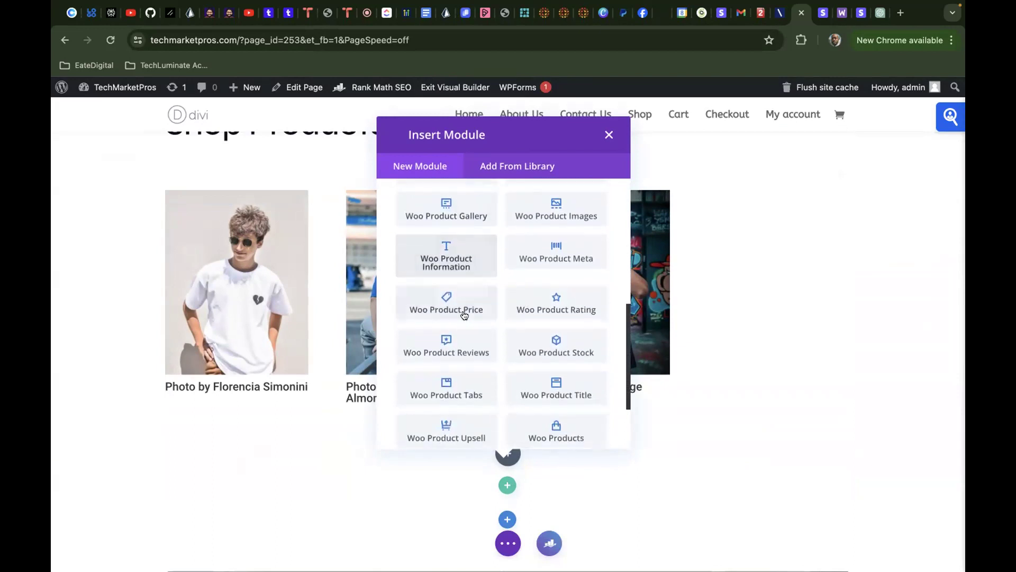
pyautogui.scroll(-1, 464, 315)
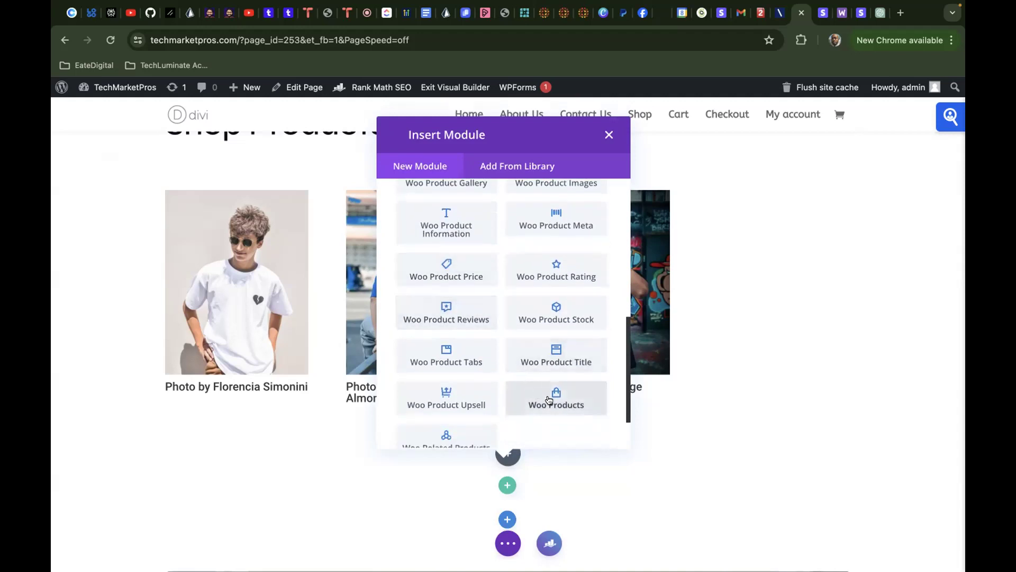
pyautogui.scroll(-1, 549, 400)
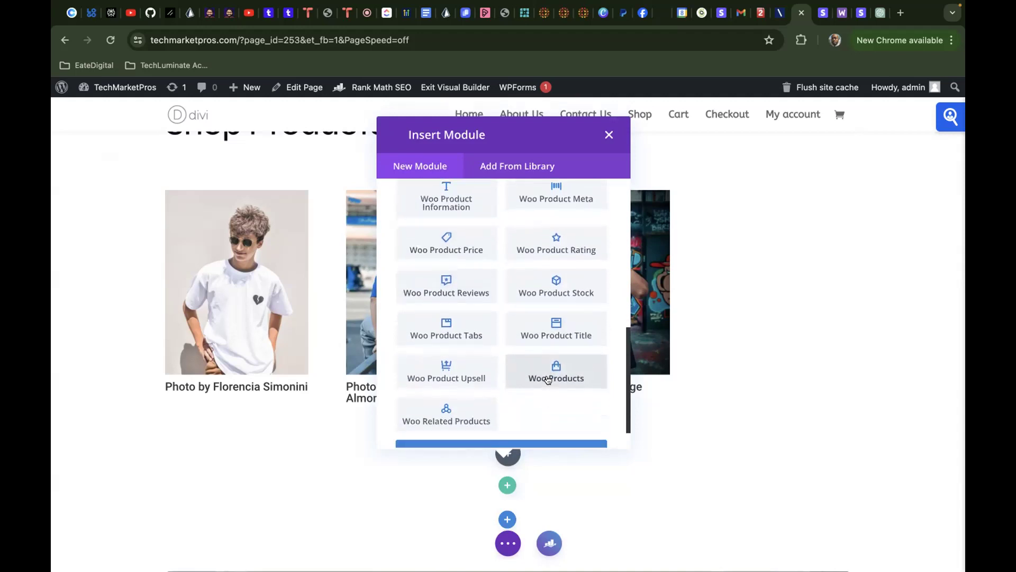
pyautogui.click(548, 380)
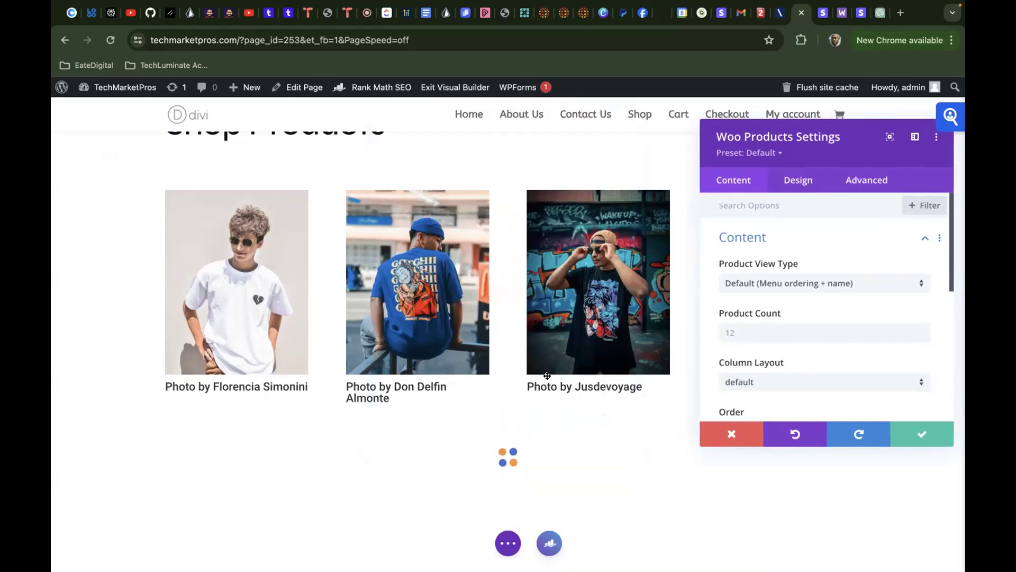
# Confirm the new Woo Products grid, then delete the old photo gallery and its empty row
pyautogui.scroll(-5, 547, 375)
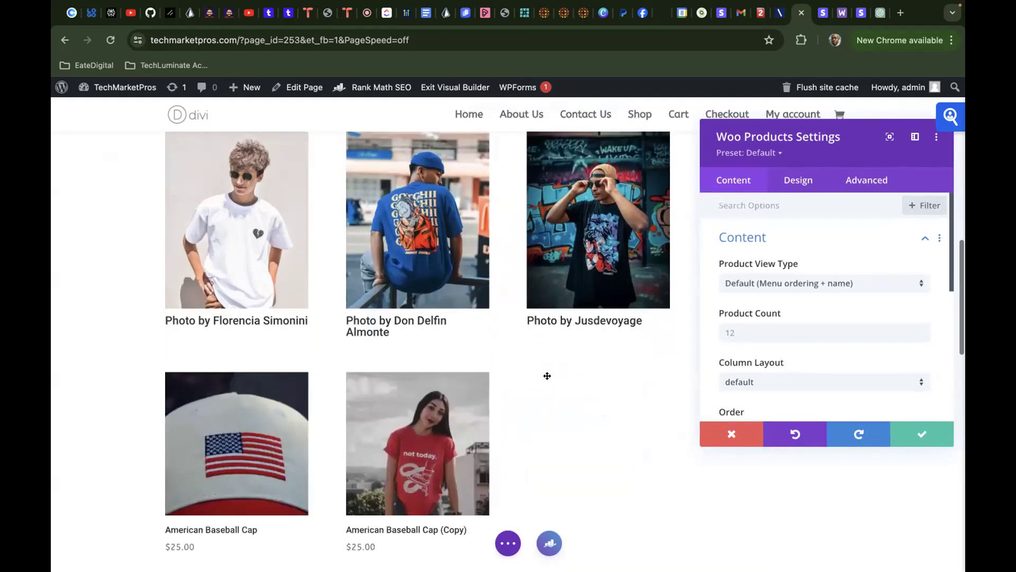
pyautogui.click(937, 438)
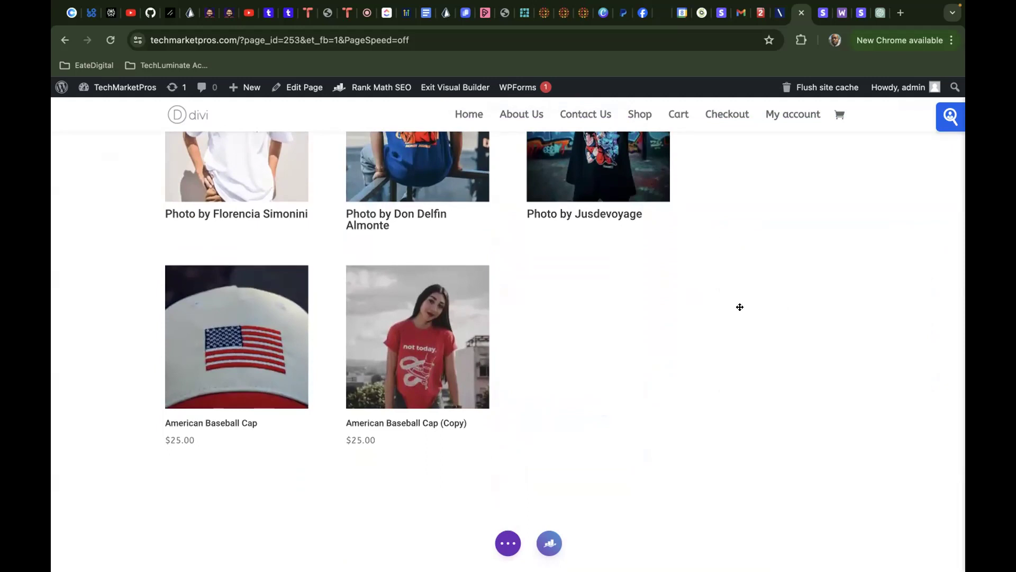
pyautogui.scroll(3, 507, 222)
pyautogui.click(536, 174)
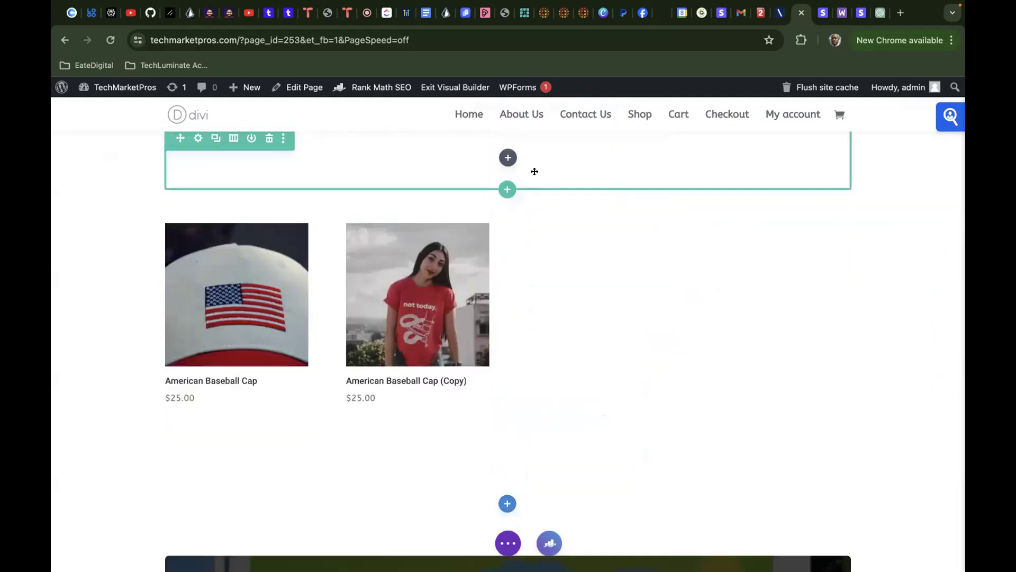
pyautogui.click(267, 138)
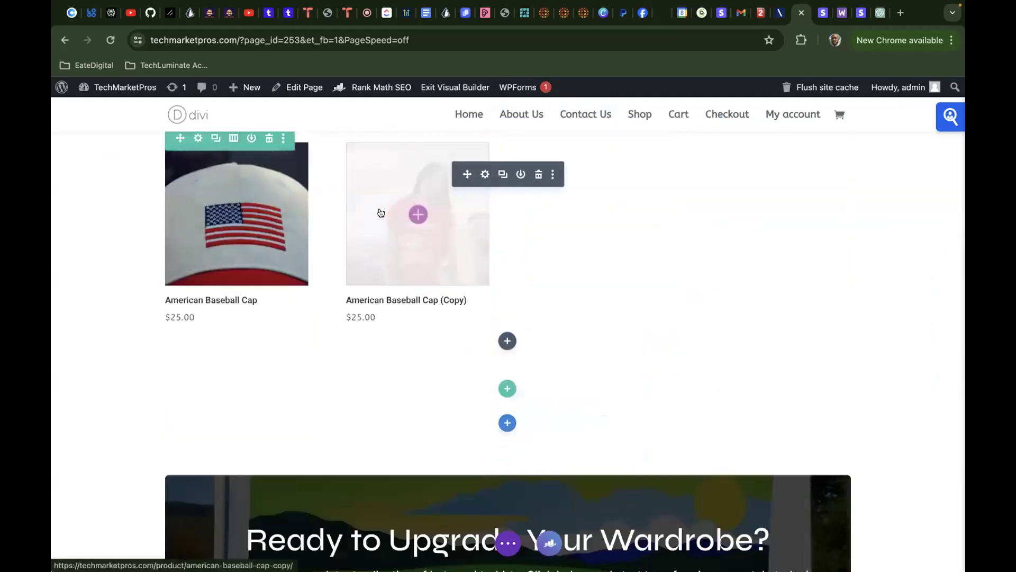
# Reopen the settings of the Woo Products grid under Shop Products
pyautogui.scroll(3, 379, 210)
pyautogui.scroll(5, 381, 217)
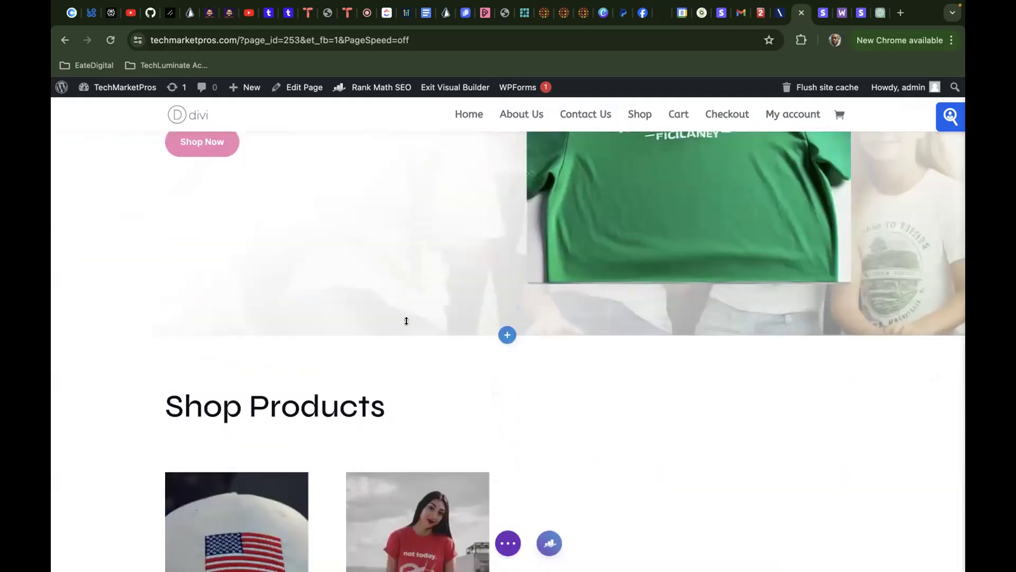
pyautogui.scroll(-5, 406, 320)
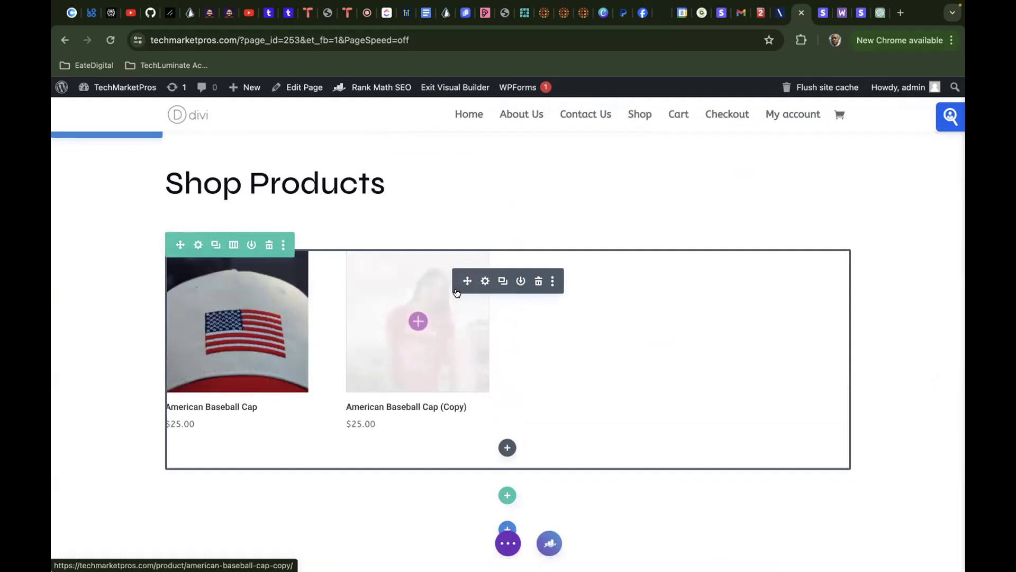
pyautogui.click(485, 281)
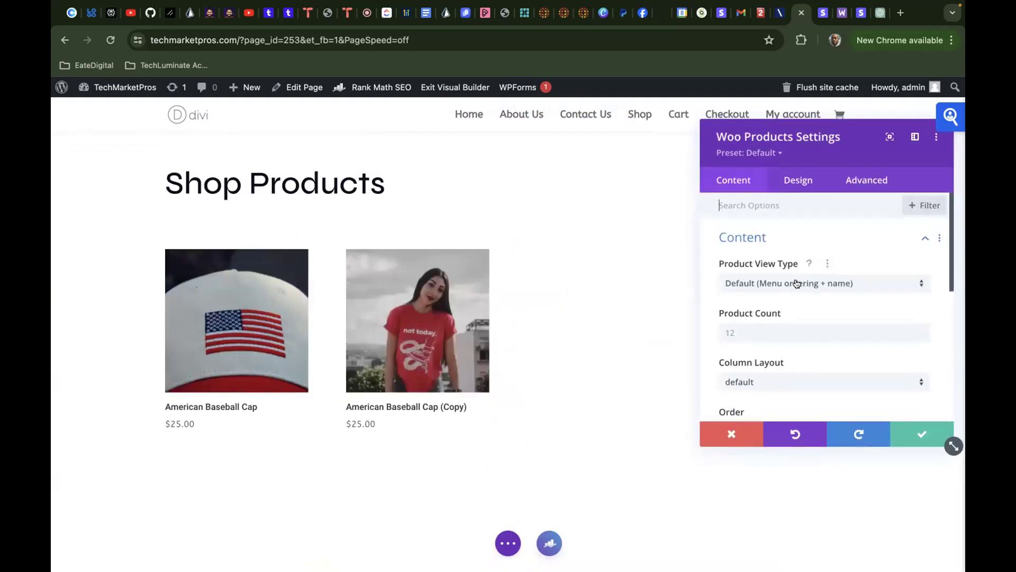
# Give the Woo Products image hover overlay a 41% black background and confirm the settings
pyautogui.scroll(-2, 774, 327)
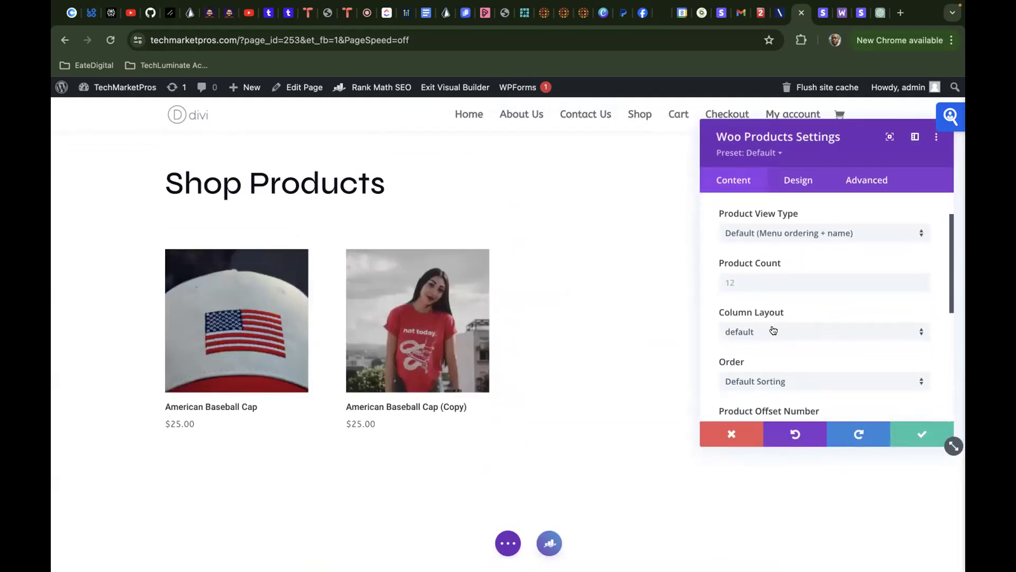
pyautogui.scroll(-2, 774, 328)
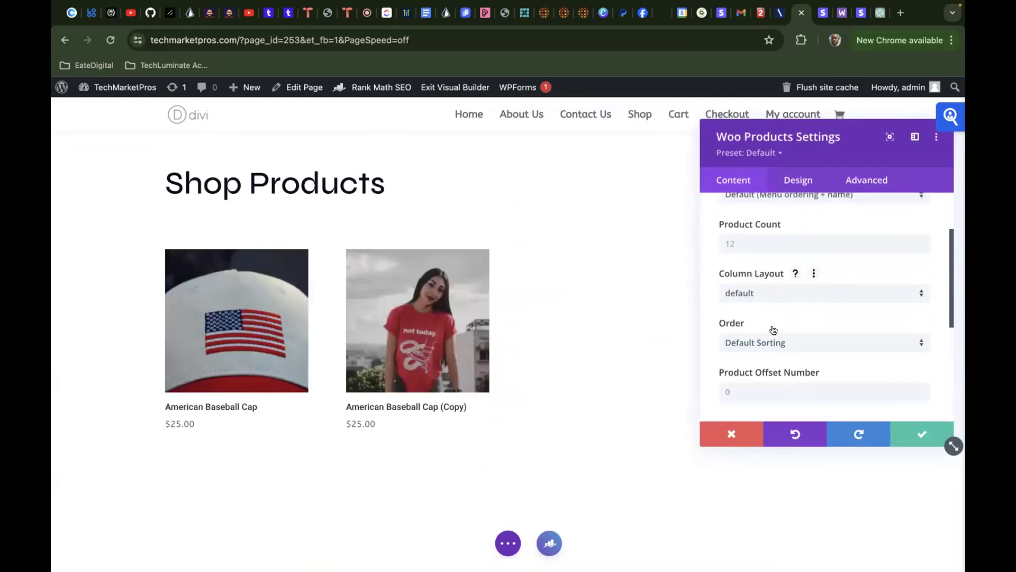
pyautogui.click(794, 188)
pyautogui.click(776, 238)
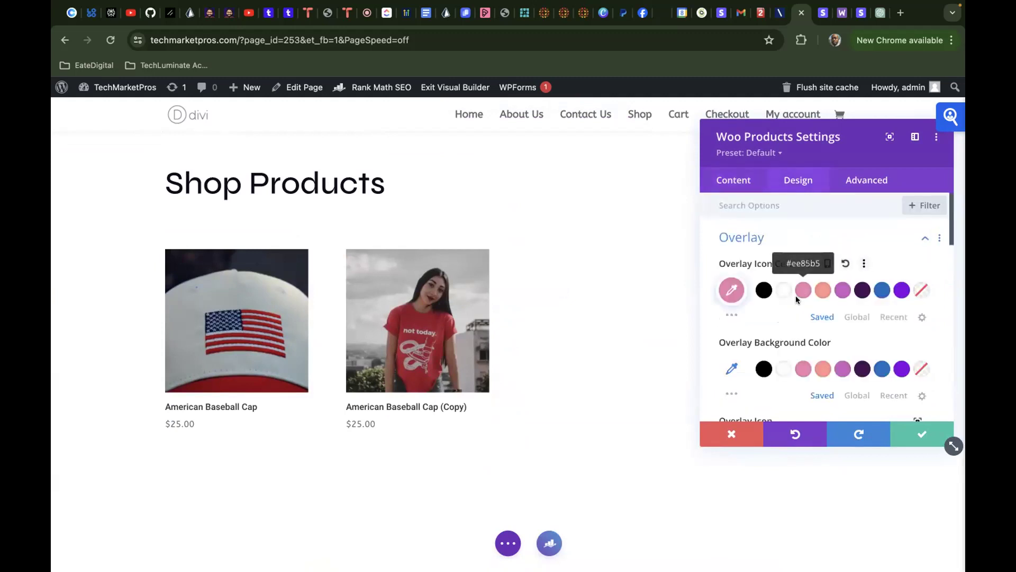
pyautogui.click(763, 369)
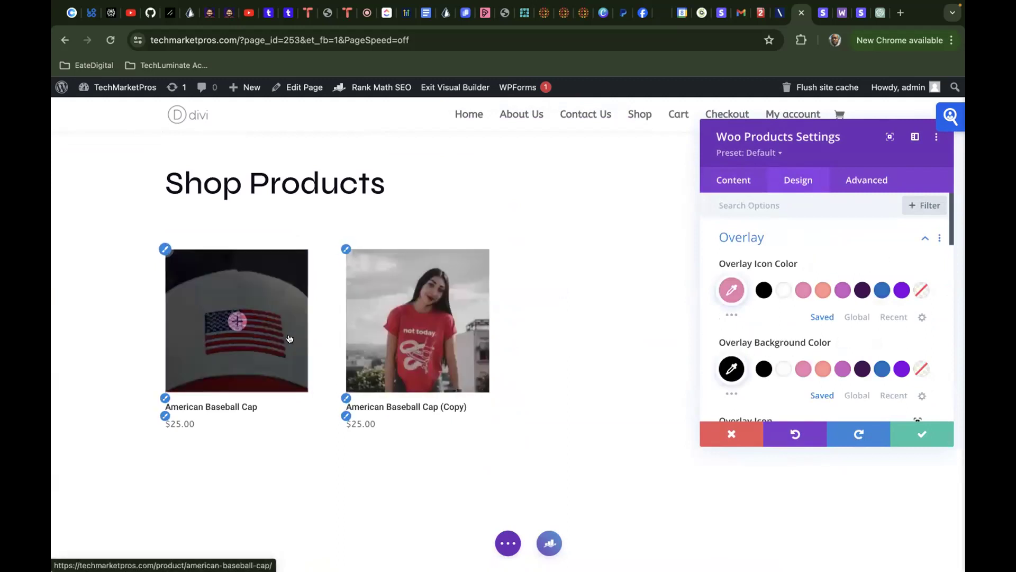
pyautogui.click(726, 363)
pyautogui.scroll(-1, 900, 350)
pyautogui.moveTo(913, 322); pyautogui.dragTo(913, 337)
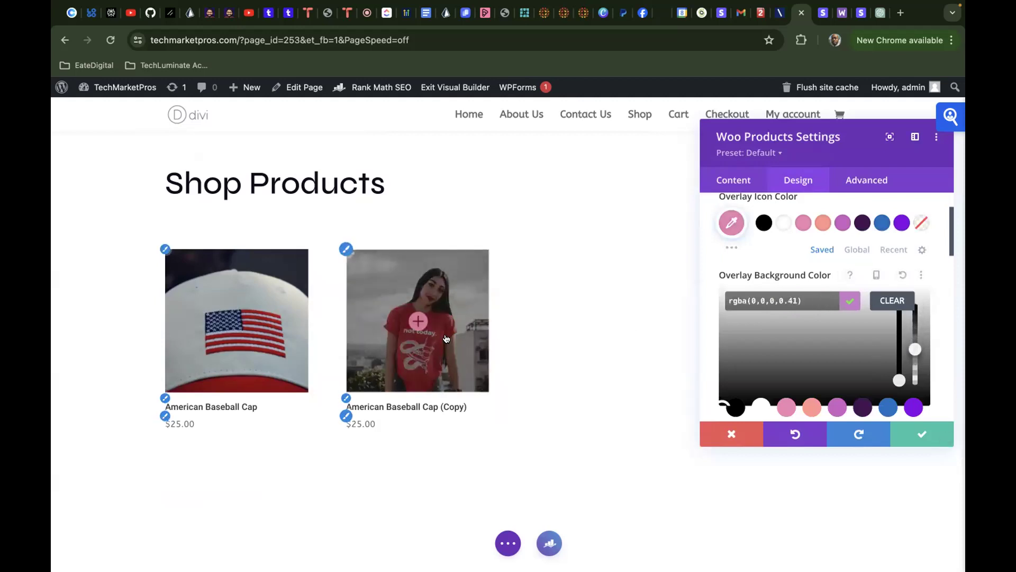
pyautogui.click(923, 433)
pyautogui.click(508, 543)
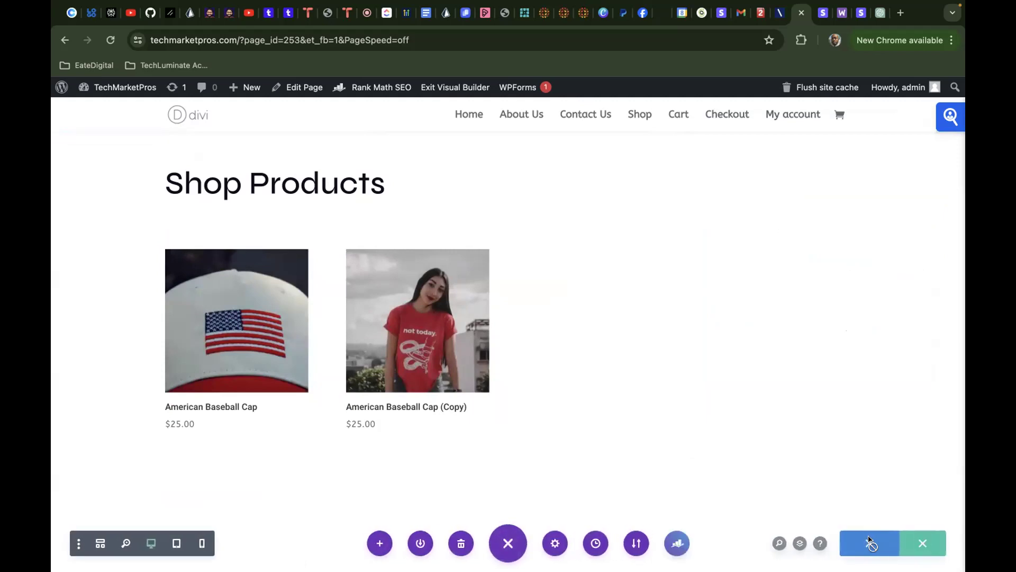
# Save a draft, then set product titles to 18px with 1.2em line height
pyautogui.click(865, 542)
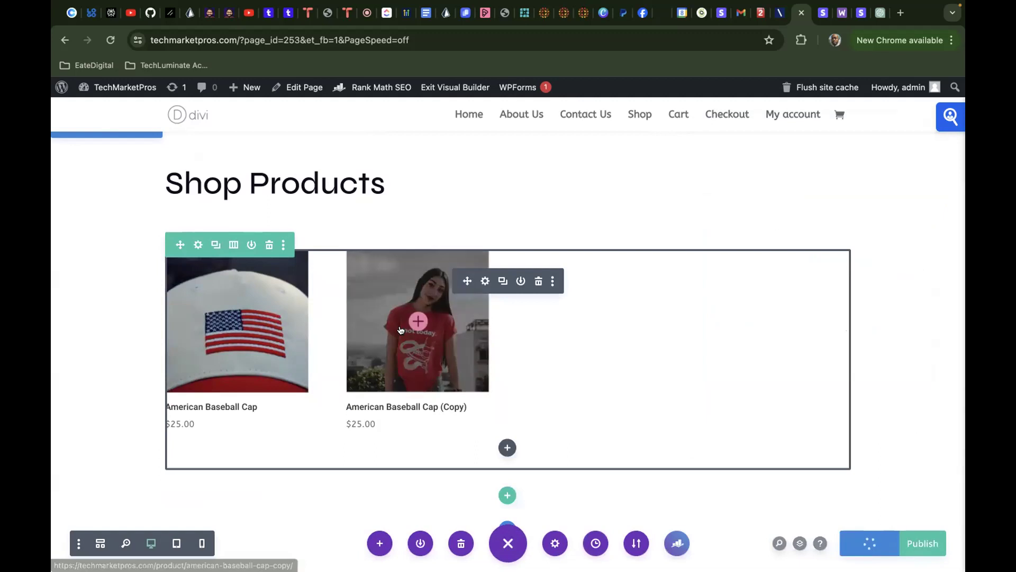
pyautogui.click(486, 280)
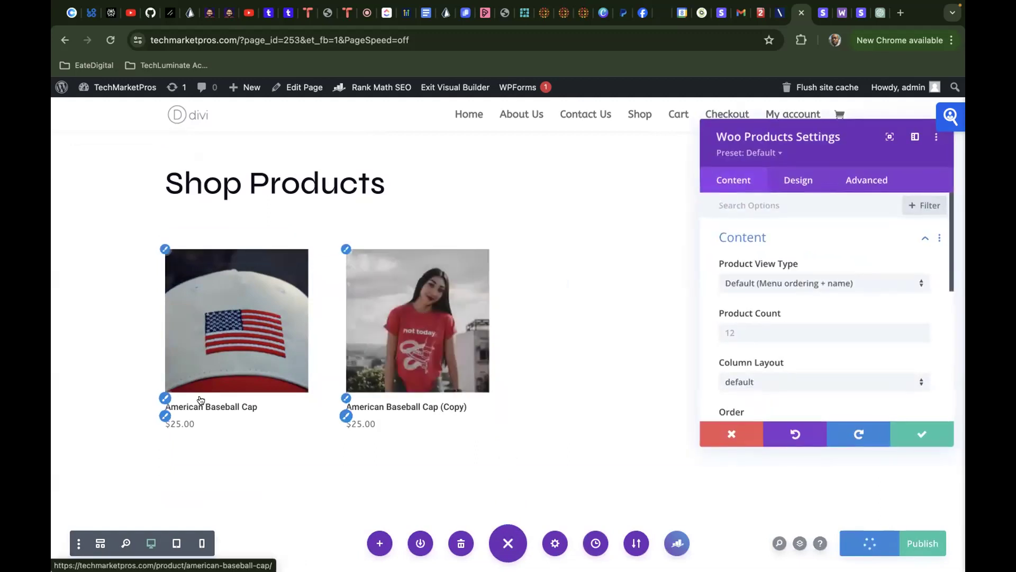
pyautogui.click(165, 397)
pyautogui.scroll(-3, 760, 301)
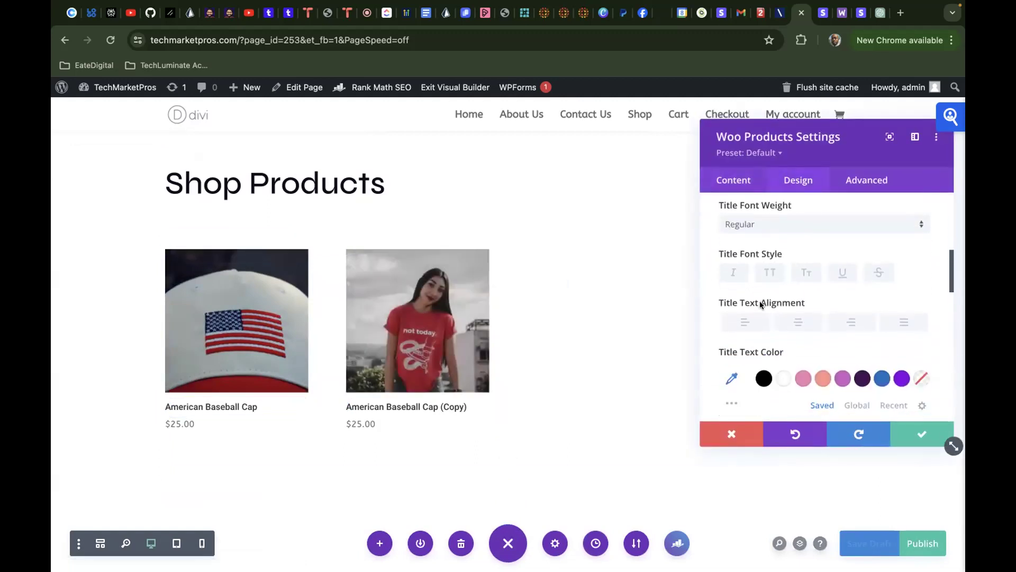
pyautogui.scroll(-1, 760, 305)
pyautogui.moveTo(743, 355); pyautogui.dragTo(748, 355)
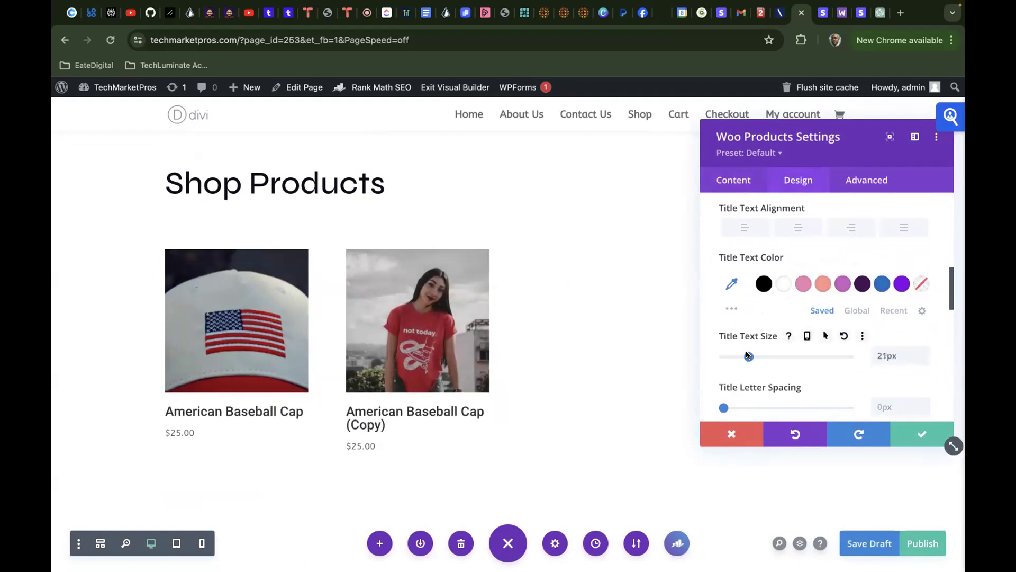
pyautogui.click(919, 359)
pyautogui.scroll(-2, 836, 349)
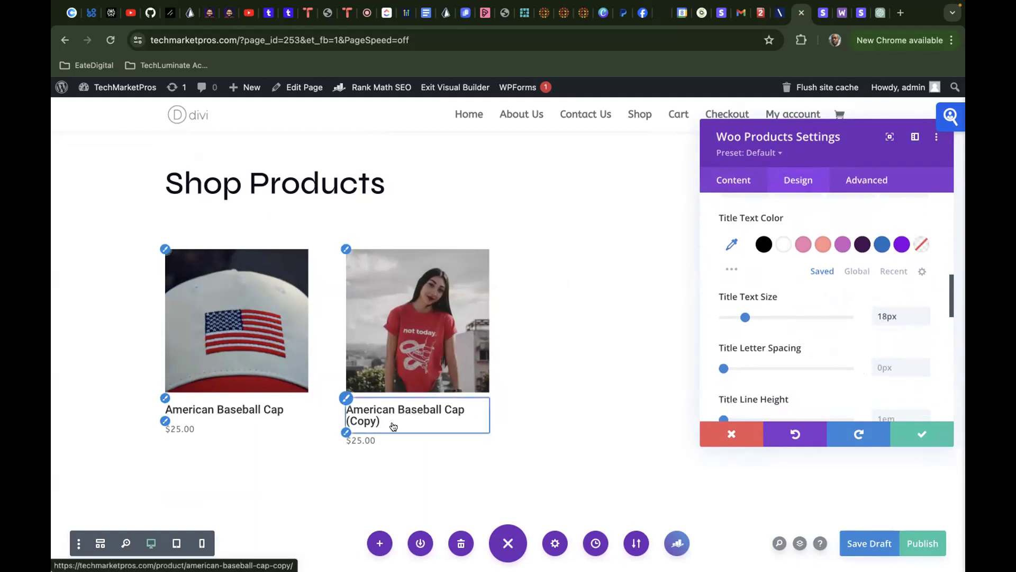
pyautogui.scroll(-1, 841, 365)
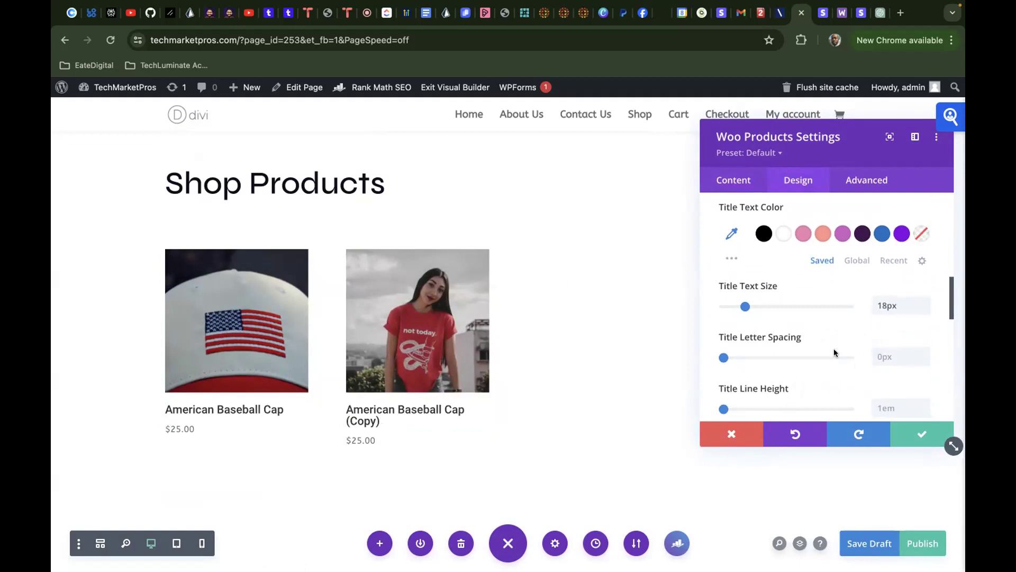
pyautogui.scroll(-2, 877, 338)
pyautogui.click(919, 345)
pyautogui.click(919, 345)
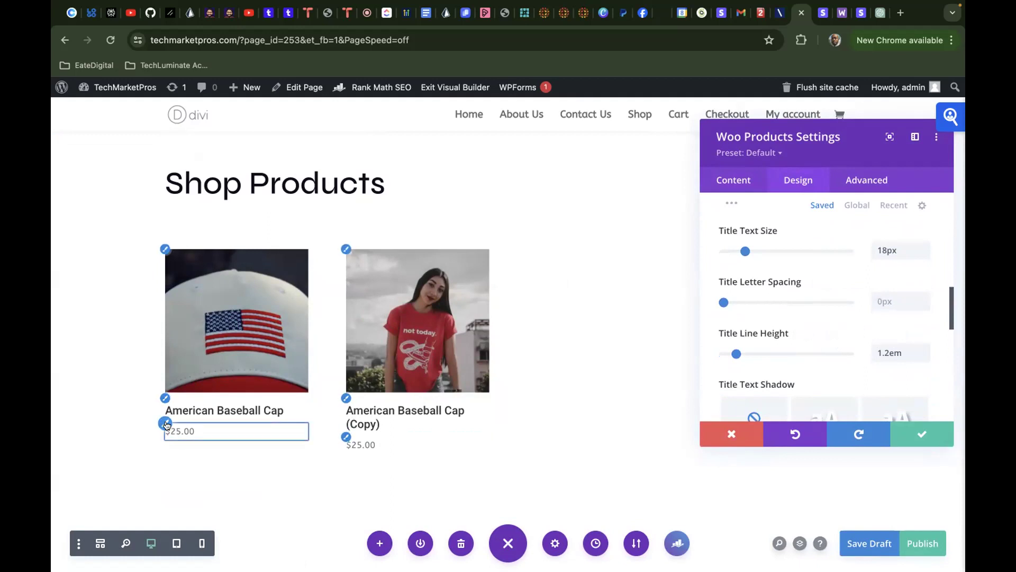
# Set product prices to 17px, confirm the grid, and save the page as a draft again
pyautogui.click(165, 423)
pyautogui.scroll(-3, 756, 291)
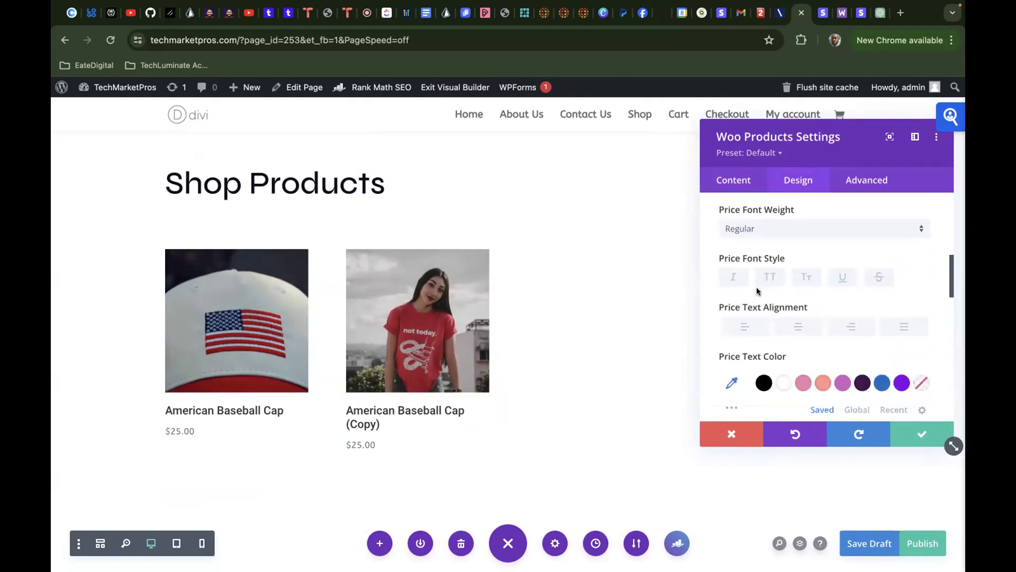
pyautogui.scroll(-1, 757, 291)
pyautogui.moveTo(740, 368); pyautogui.dragTo(743, 368)
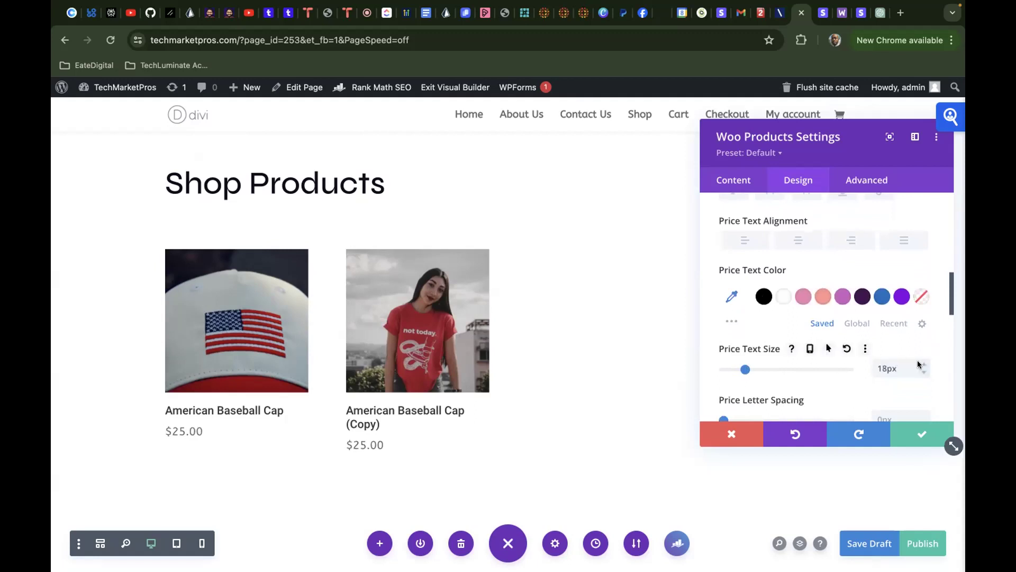
pyautogui.click(913, 430)
pyautogui.click(869, 543)
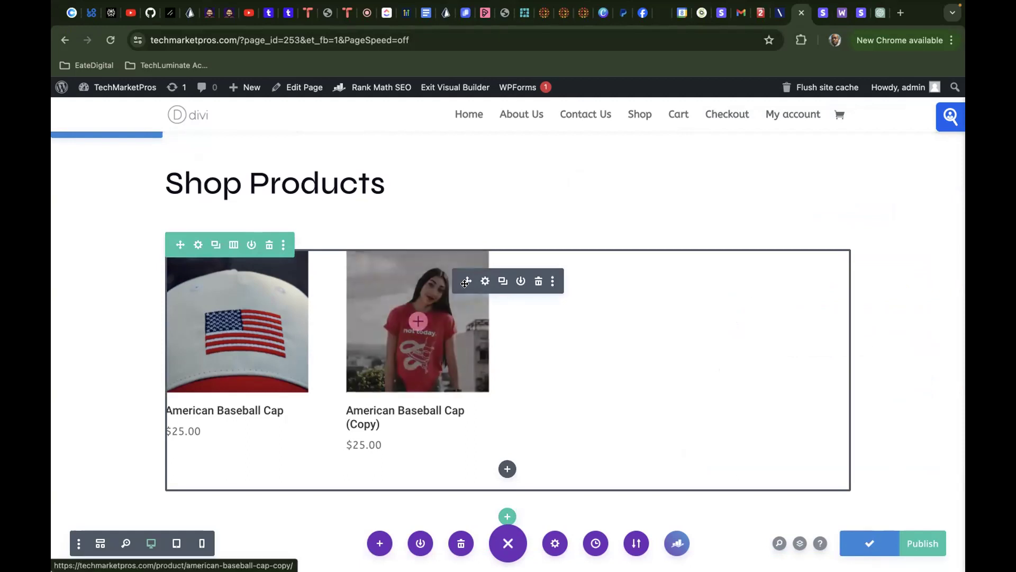
pyautogui.click(485, 280)
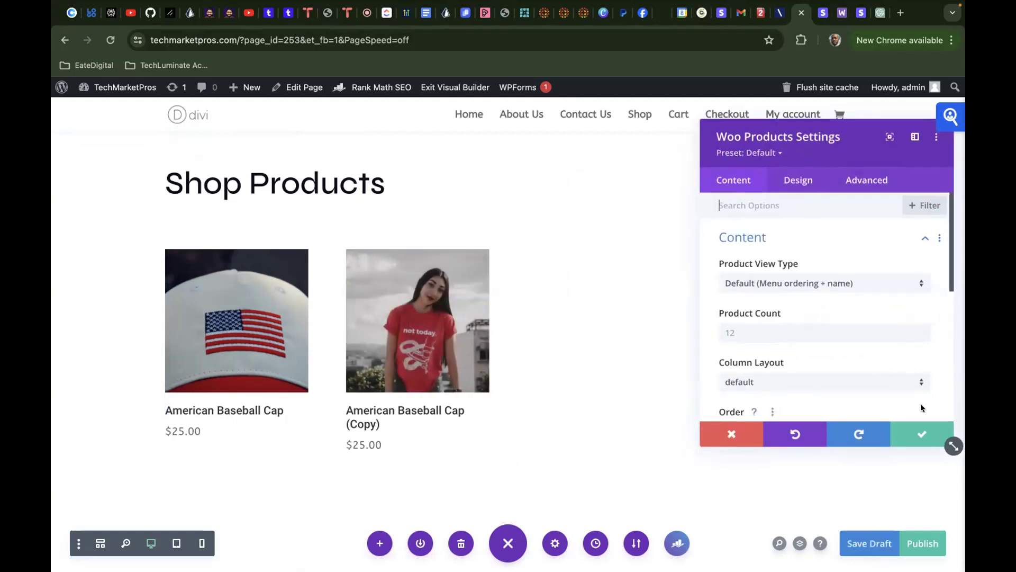
pyautogui.click(914, 435)
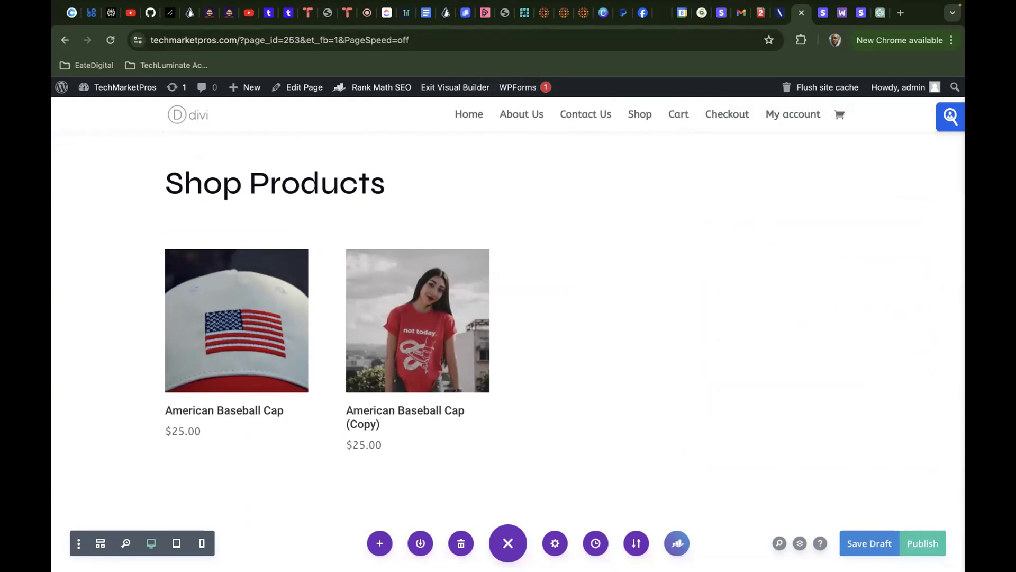
# Publish the shop page and open the American Baseball Cap product with quantity 3
pyautogui.click(921, 544)
pyautogui.click(459, 90)
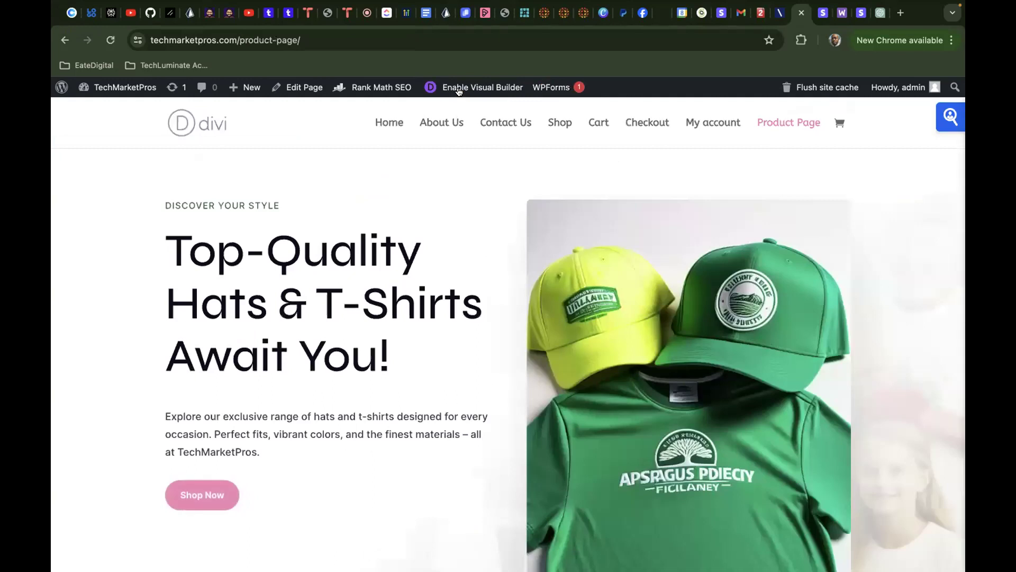
pyautogui.scroll(-10, 476, 289)
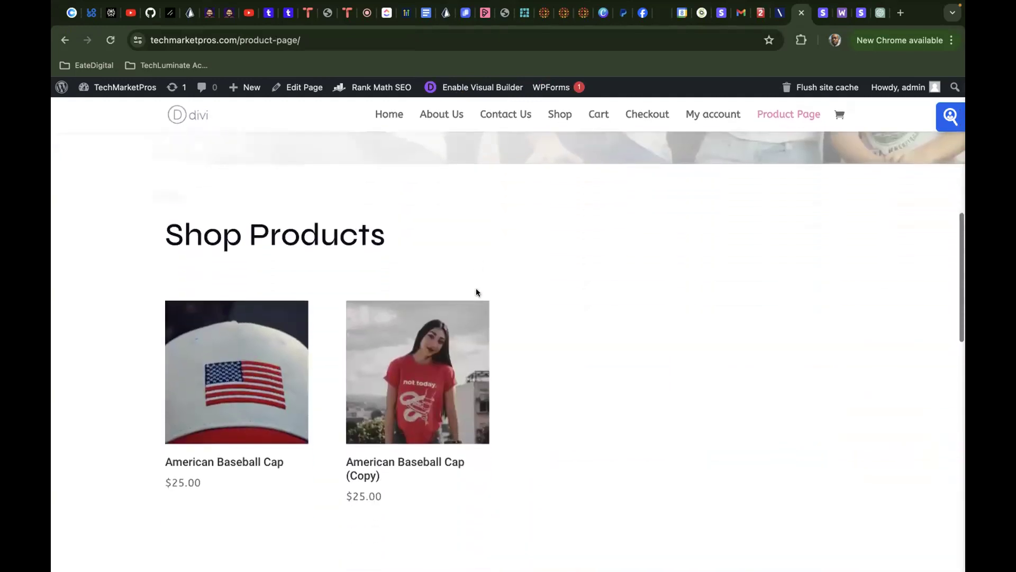
pyautogui.click(275, 355)
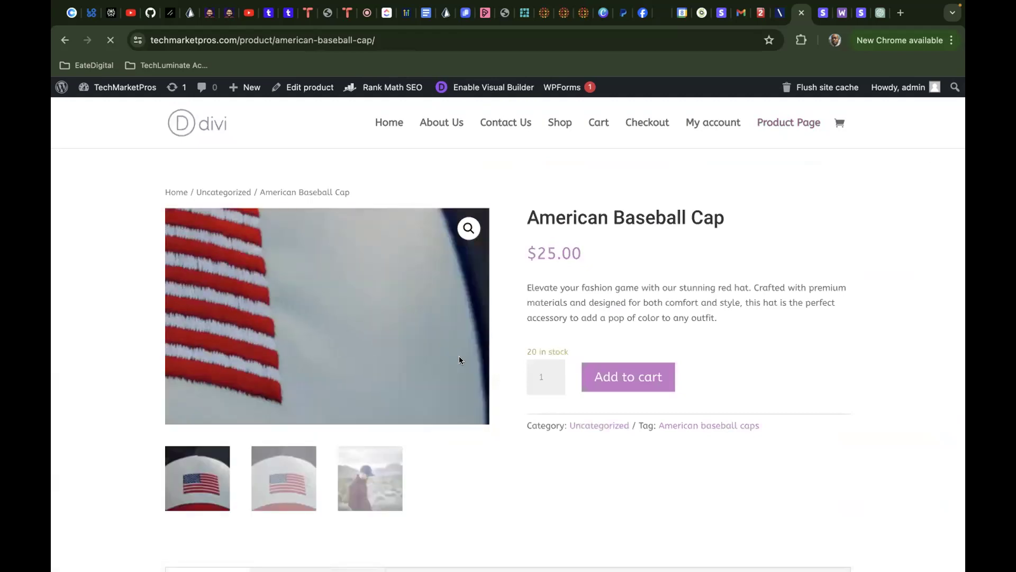
pyautogui.click(549, 373)
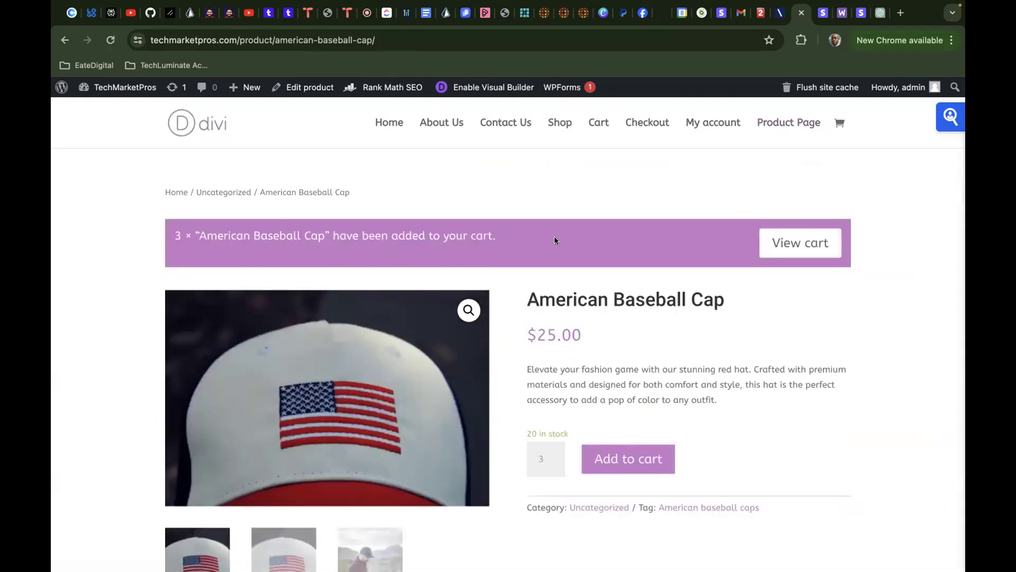
# Review the three caps in the cart and proceed to checkout's payment options
pyautogui.click(788, 243)
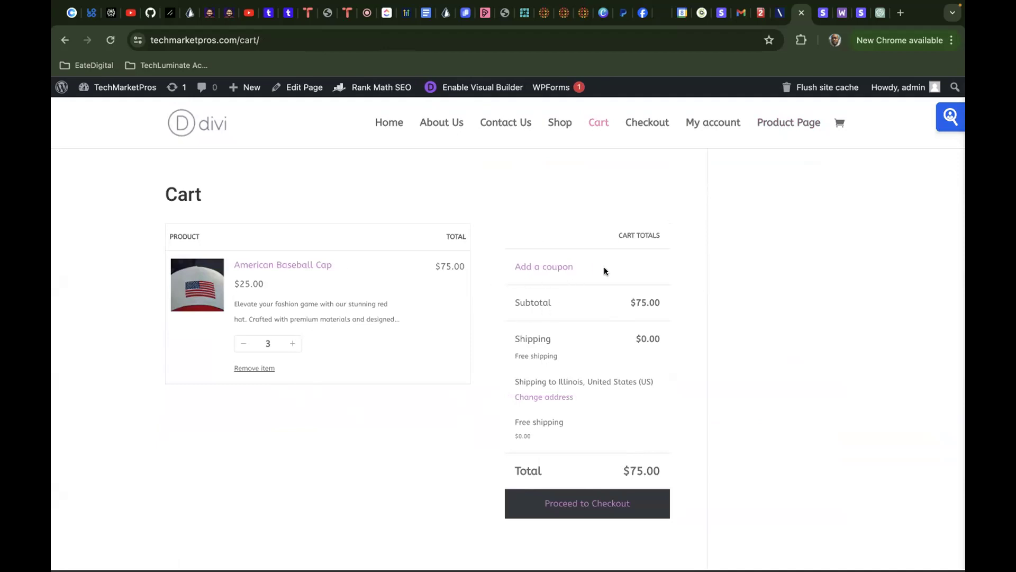
pyautogui.click(542, 267)
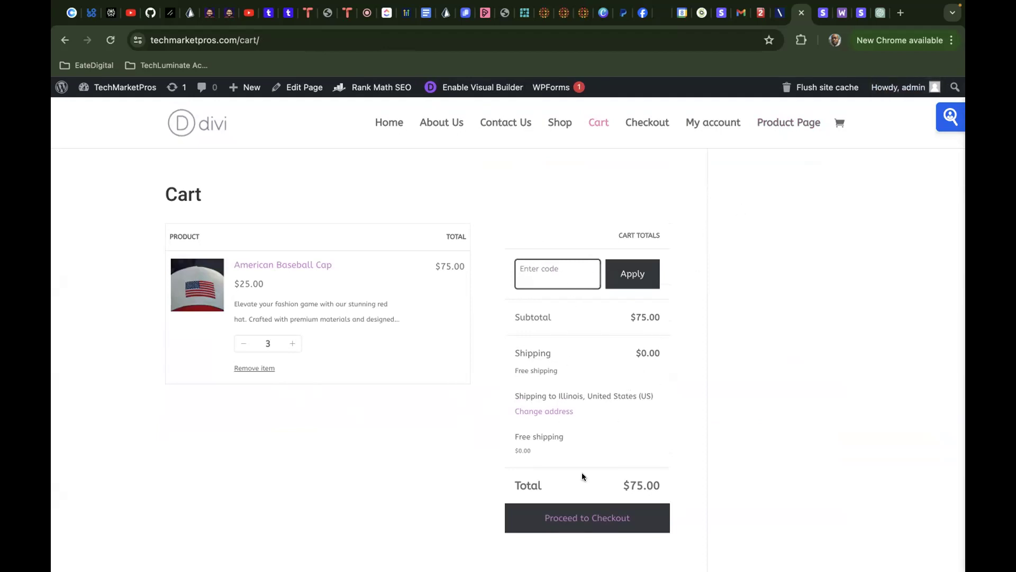
pyautogui.click(572, 516)
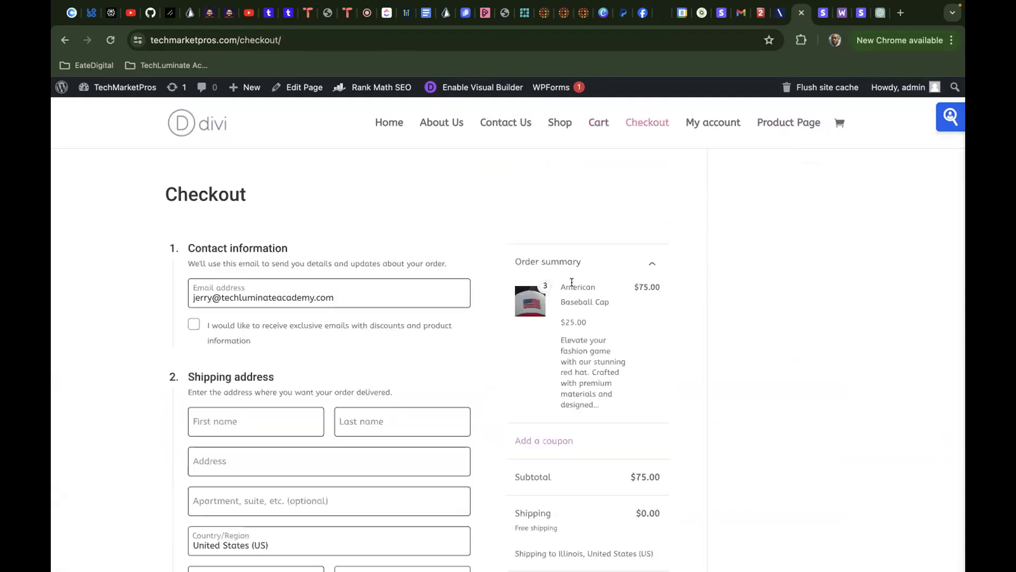
pyautogui.scroll(-5, 571, 281)
pyautogui.scroll(-4, 572, 282)
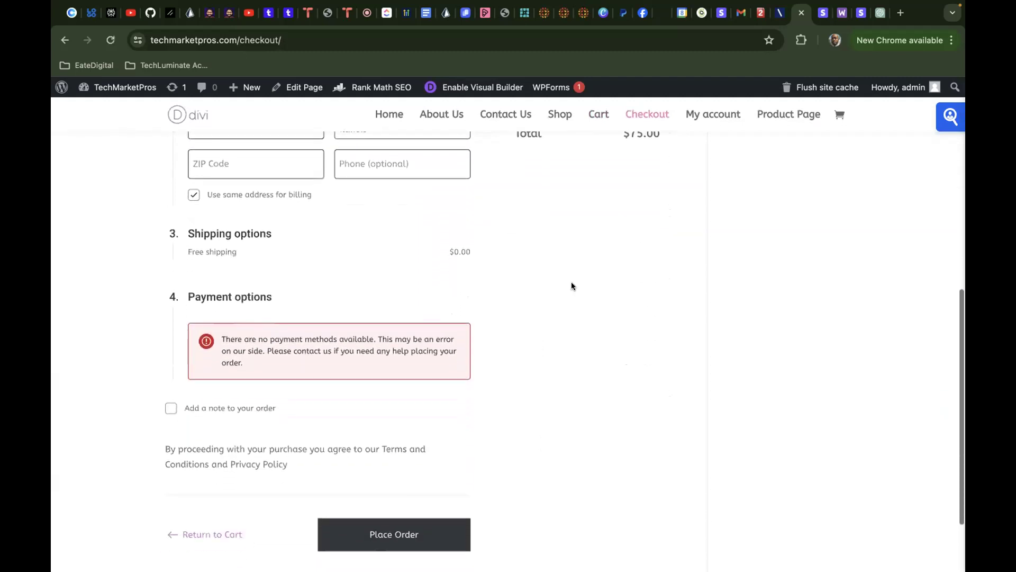
pyautogui.scroll(-1, 572, 286)
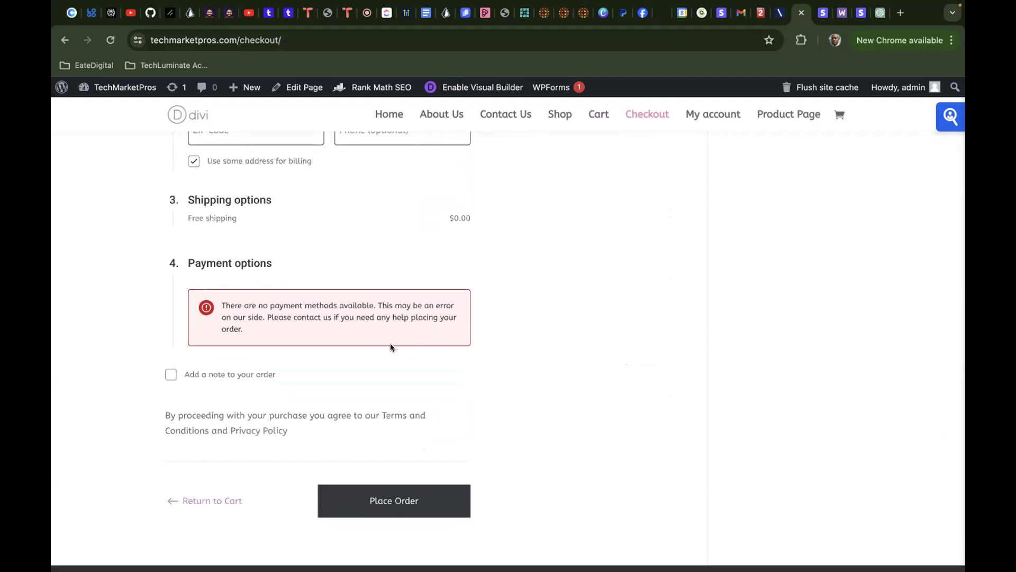
pyautogui.scroll(-2, 394, 317)
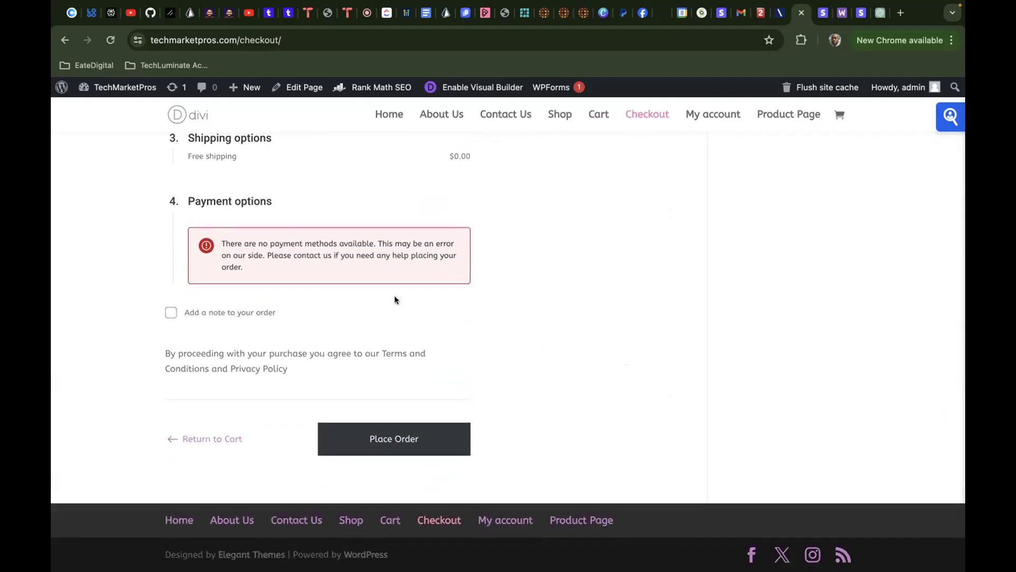
pyautogui.scroll(2, 394, 300)
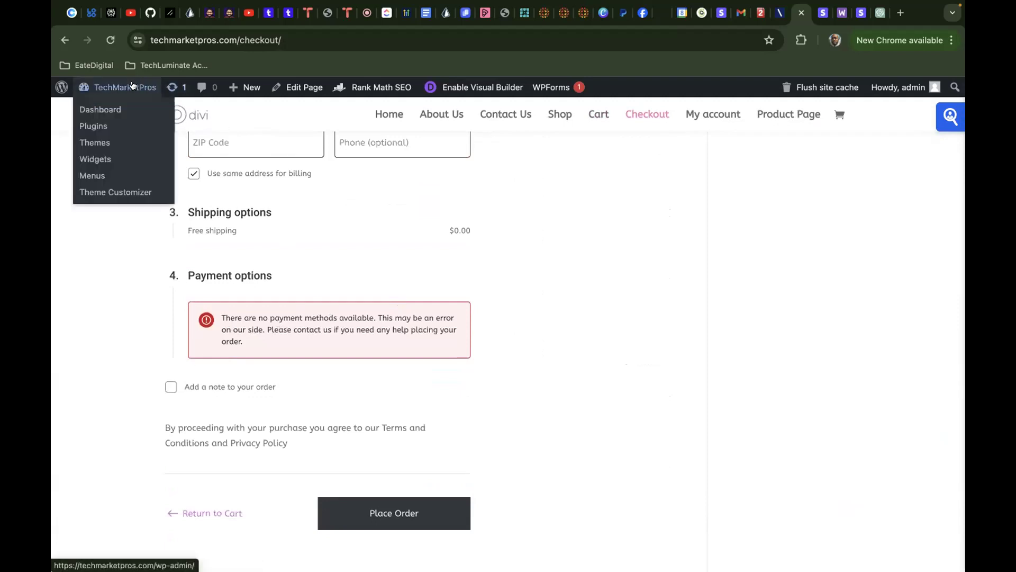
# Go from the admin dashboard to WooCommerce's payment method settings
pyautogui.click(106, 109)
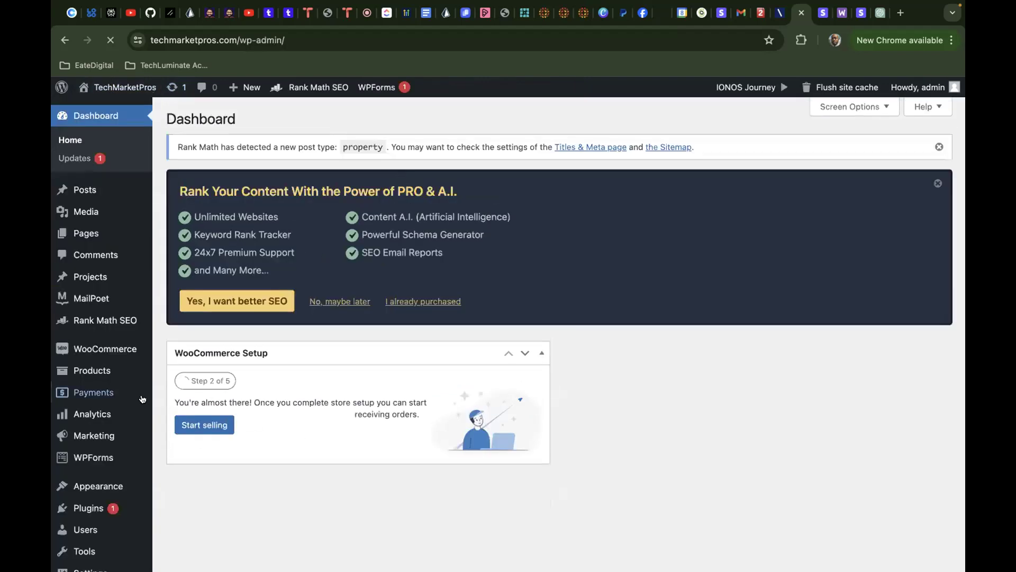
pyautogui.moveTo(126, 353)
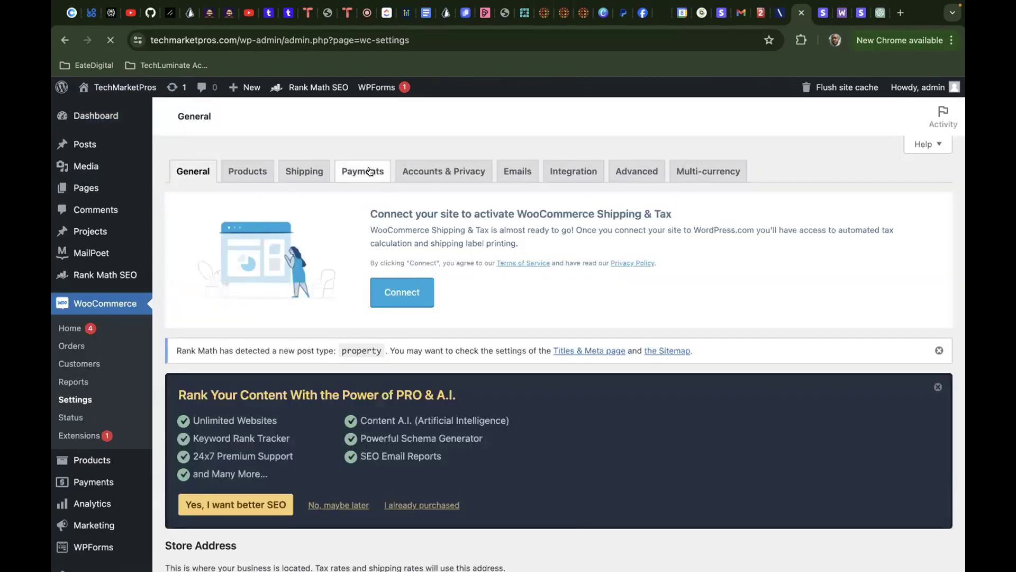
pyautogui.click(370, 171)
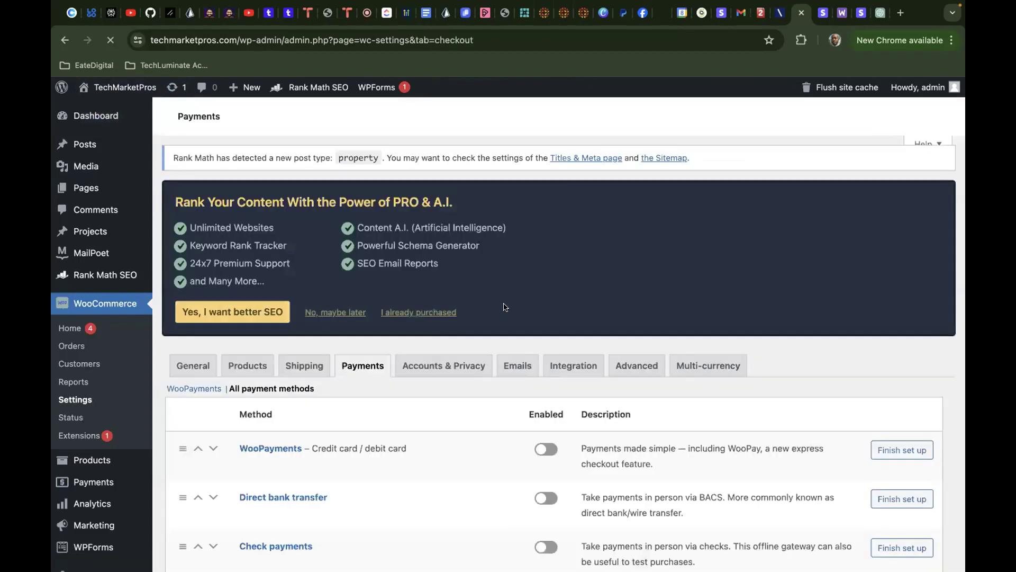
# Switch Stripe's Enabled toggle on and save the payment changes
pyautogui.scroll(-5, 503, 303)
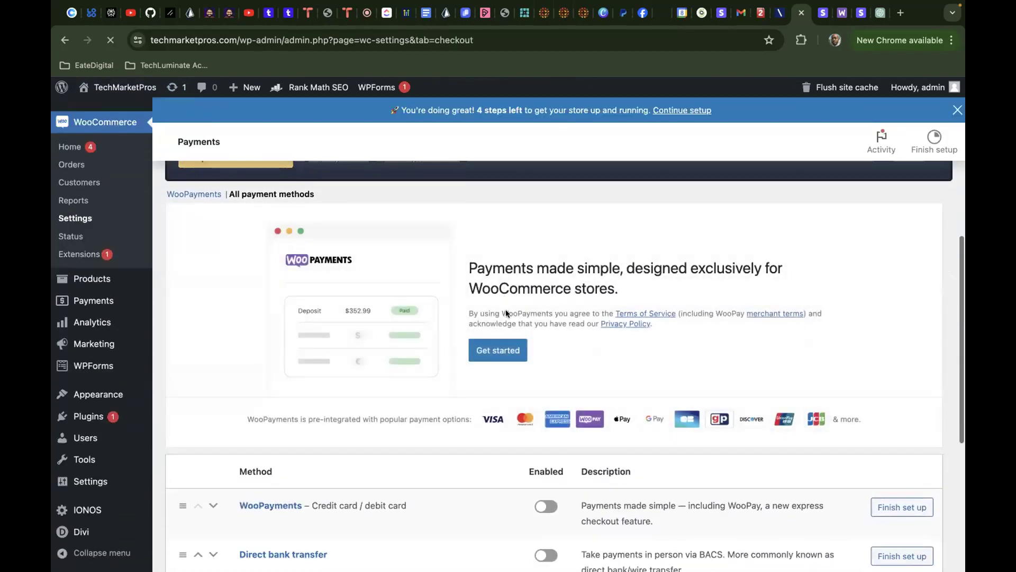
pyautogui.scroll(-5, 506, 310)
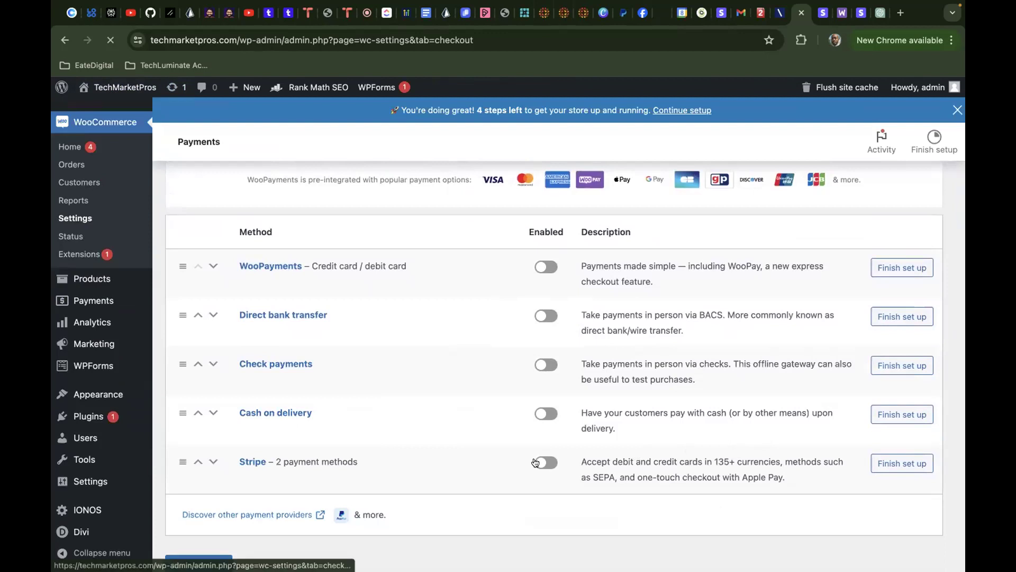
pyautogui.click(538, 463)
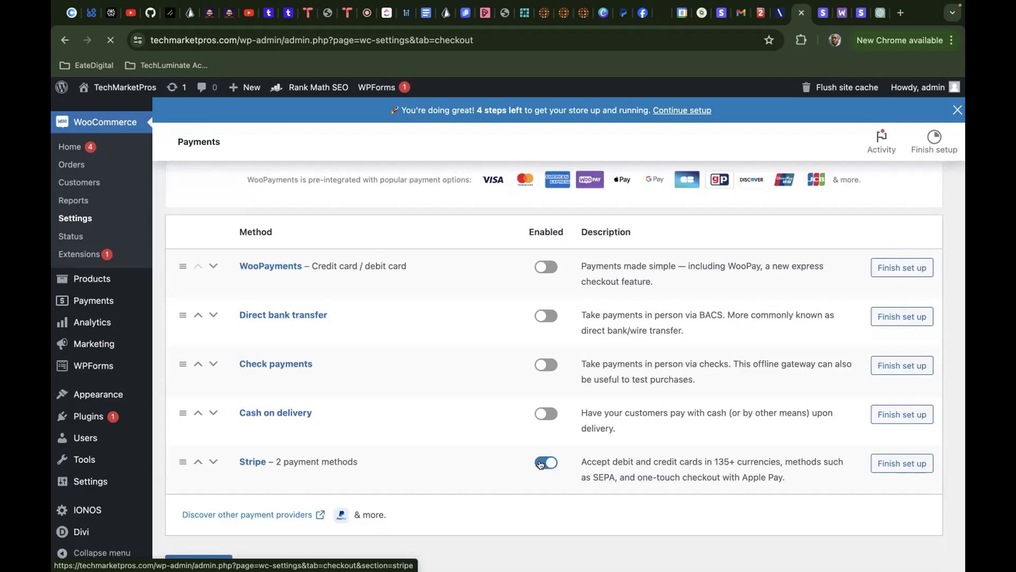
pyautogui.scroll(-2, 242, 534)
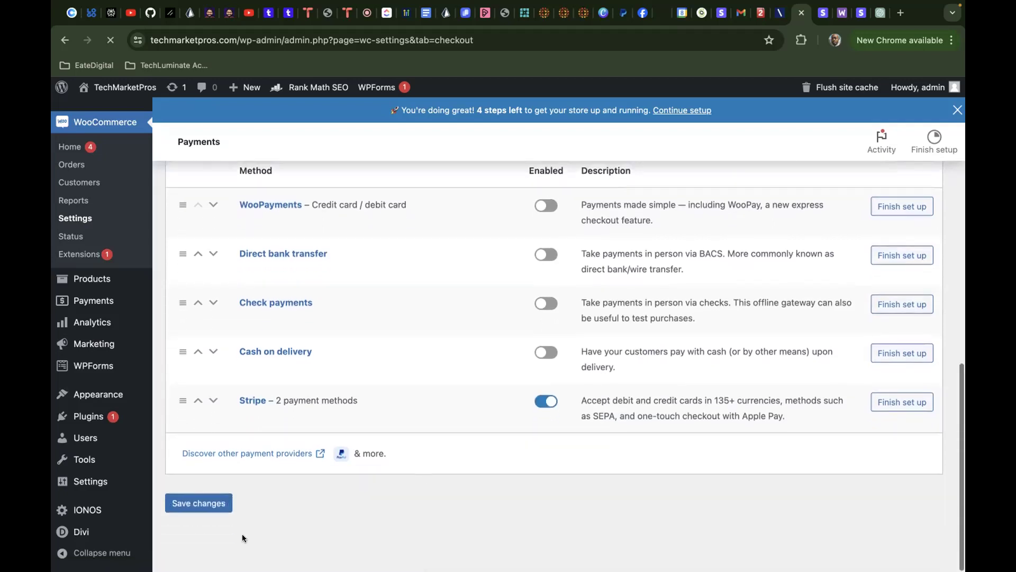
pyautogui.click(205, 508)
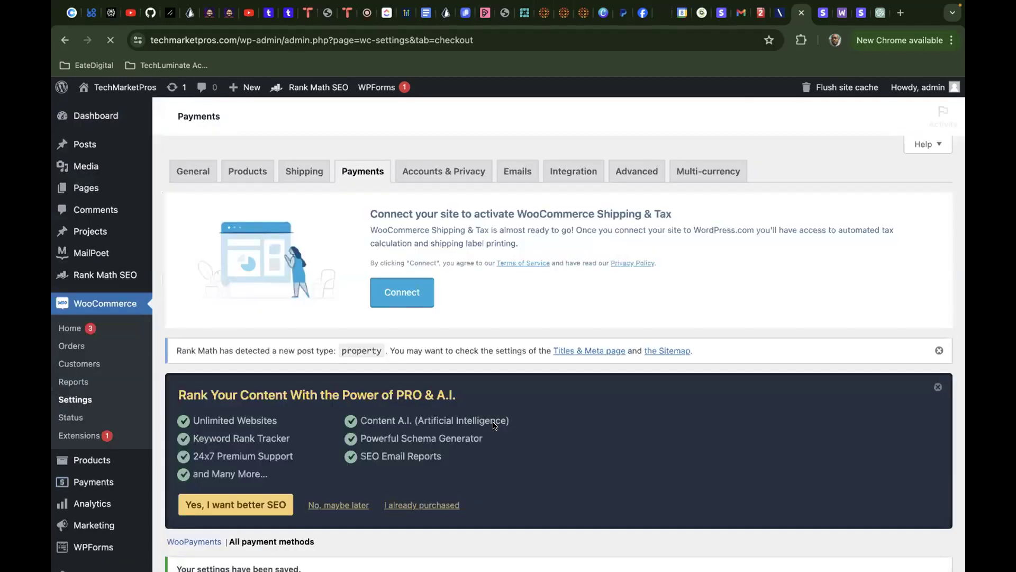
pyautogui.scroll(-8, 334, 382)
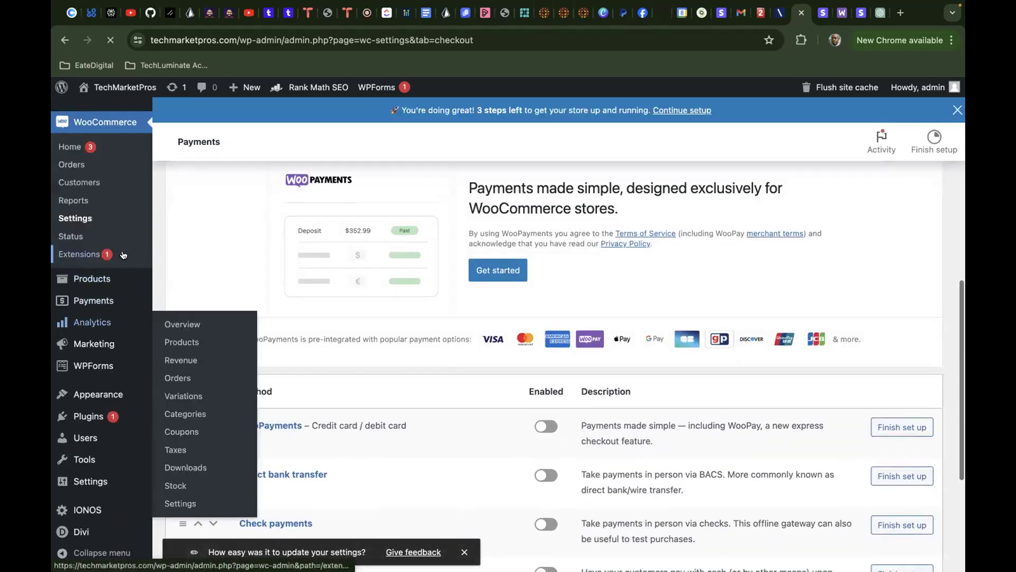
pyautogui.scroll(-8, 277, 275)
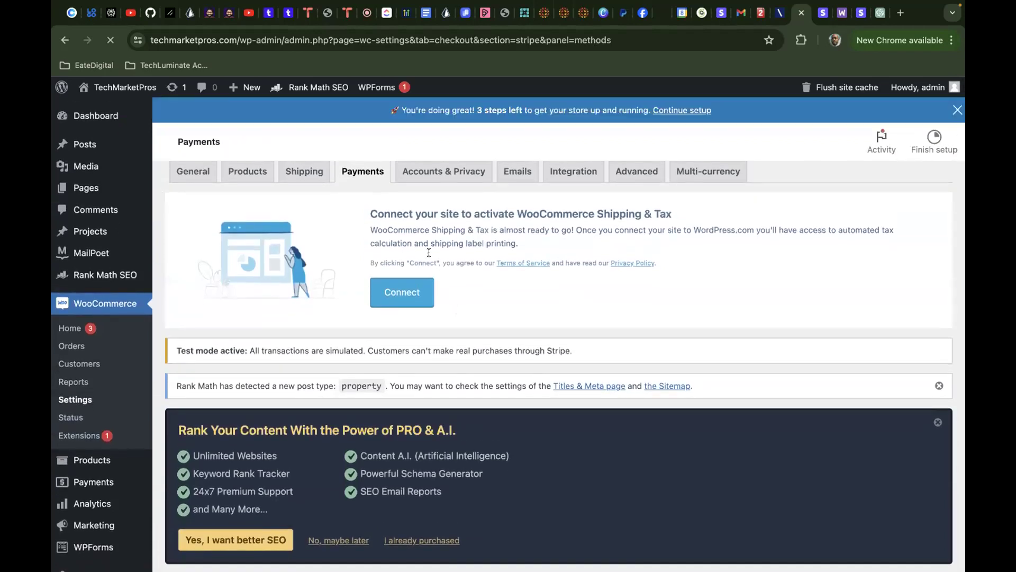
# On Stripe's Settings tab, toggle Enable Stripe, keep test mode on, and save
pyautogui.scroll(-10, 427, 247)
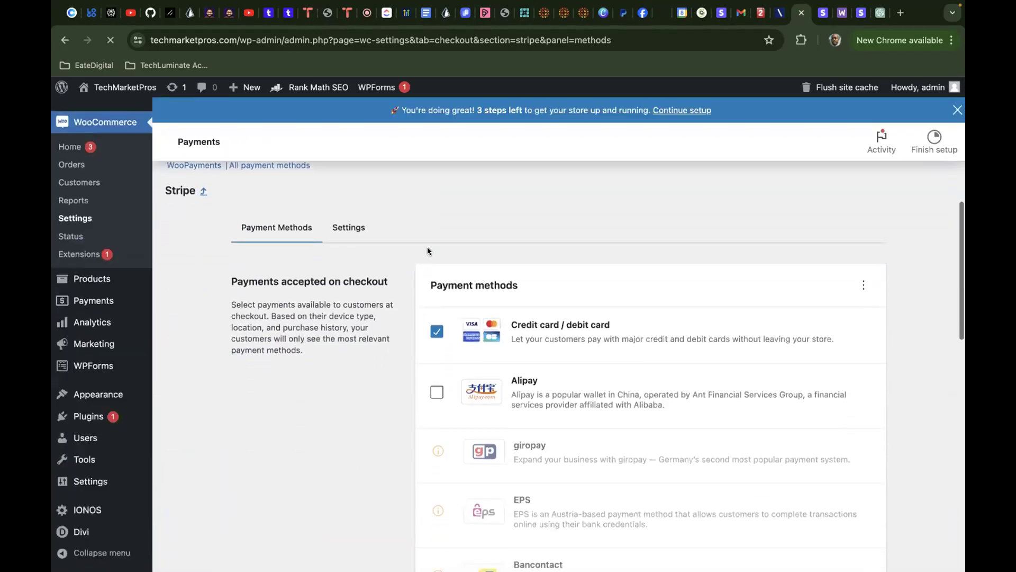
pyautogui.click(349, 209)
pyautogui.scroll(-5, 465, 296)
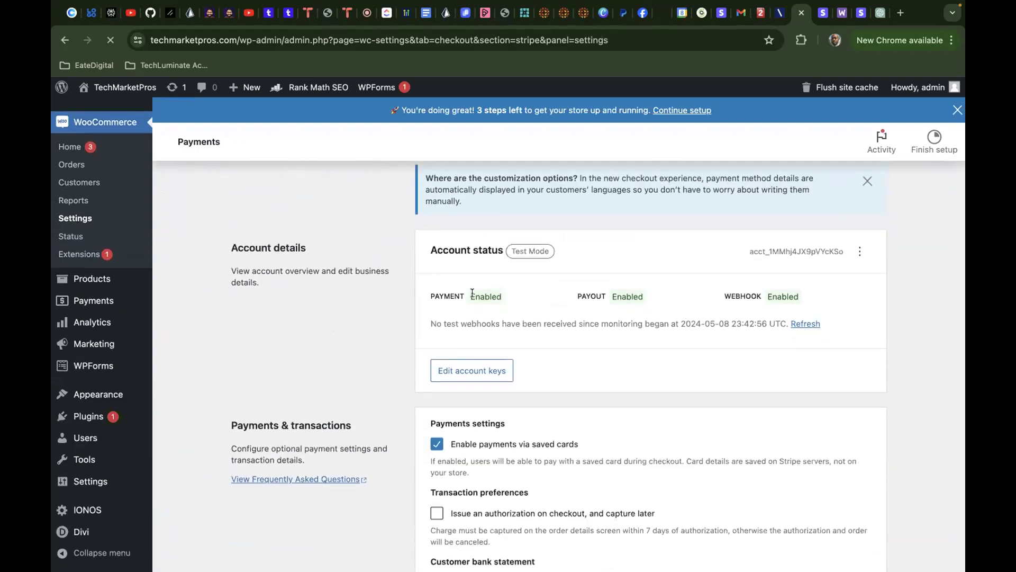
pyautogui.scroll(5, 402, 307)
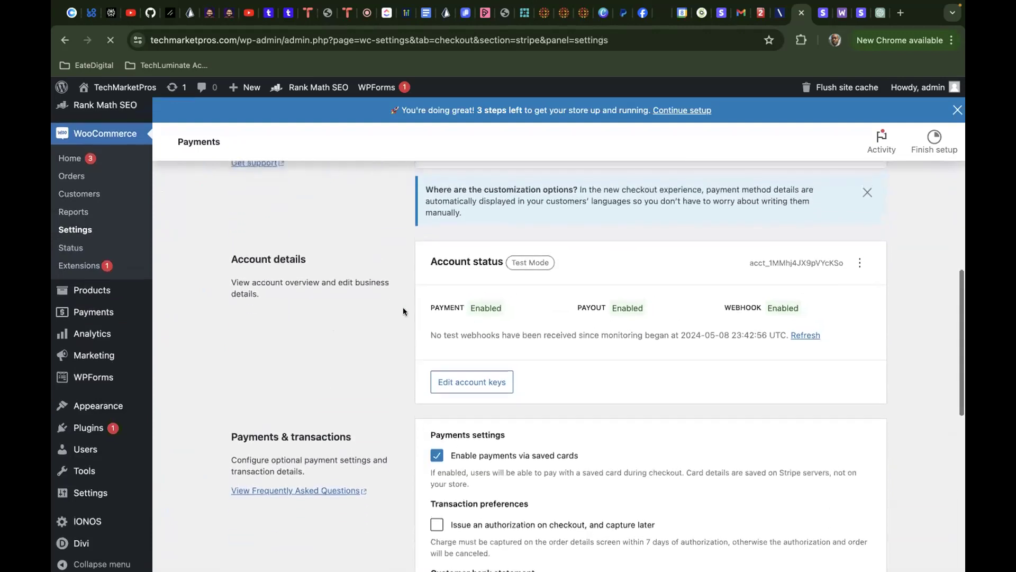
pyautogui.click(437, 354)
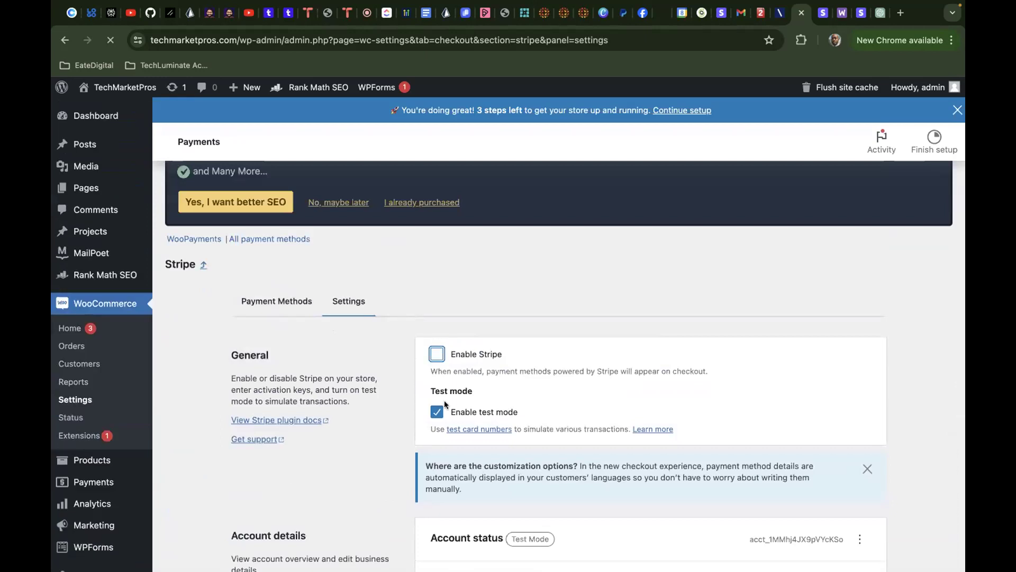
pyautogui.scroll(-14, 439, 406)
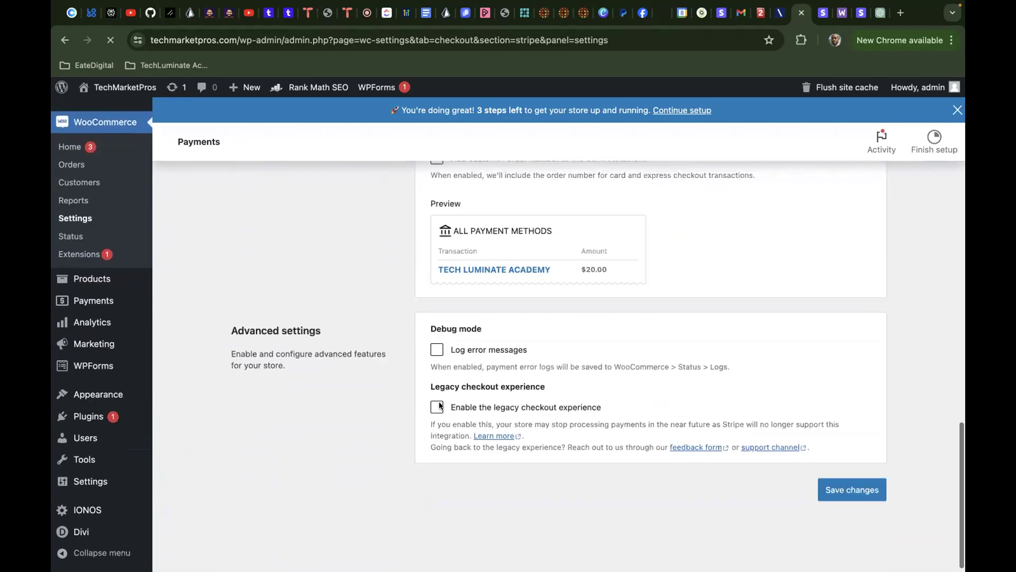
pyautogui.scroll(9, 439, 401)
pyautogui.scroll(4, 439, 401)
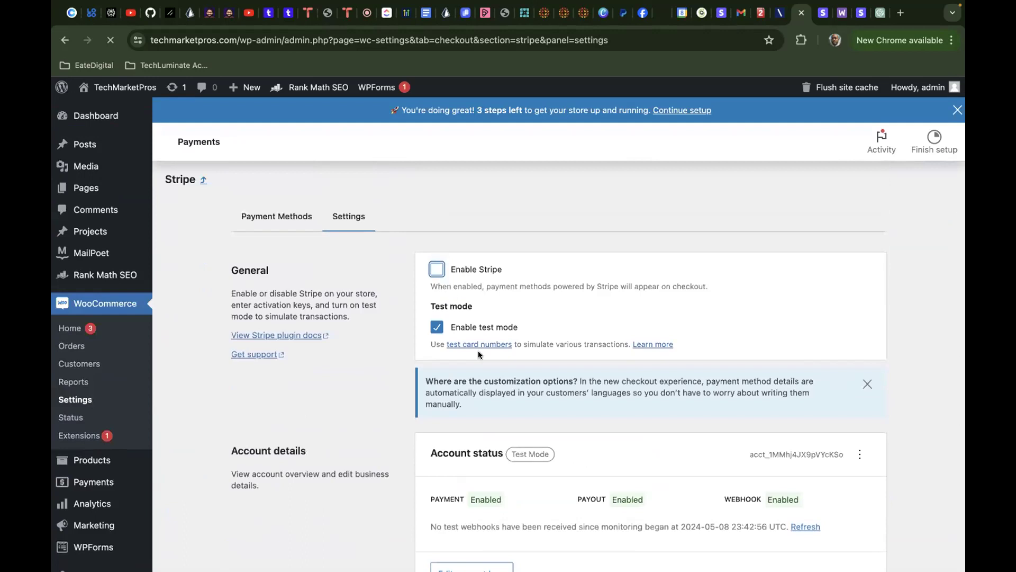
pyautogui.scroll(-15, 476, 339)
pyautogui.click(857, 485)
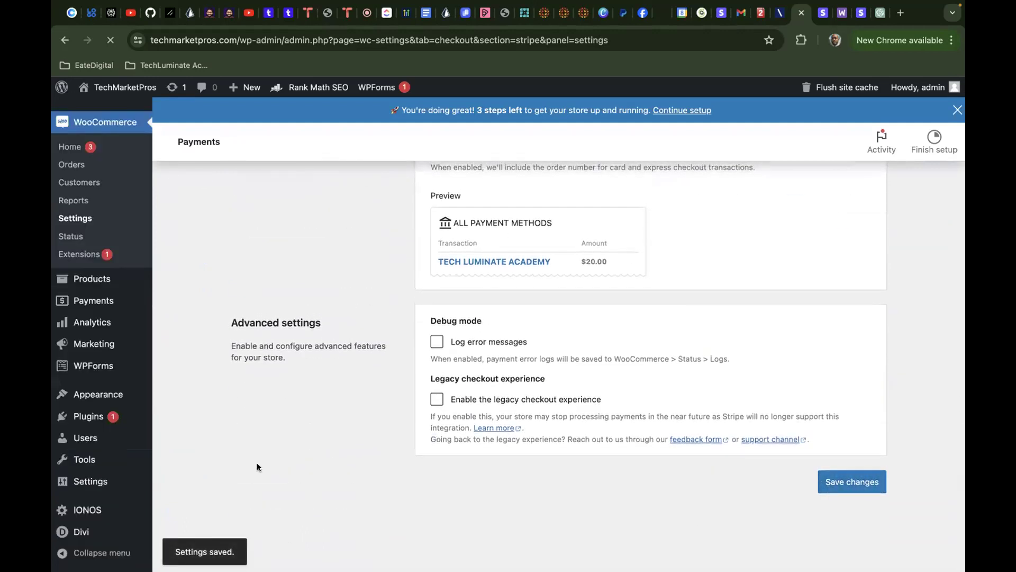
pyautogui.scroll(20, 252, 392)
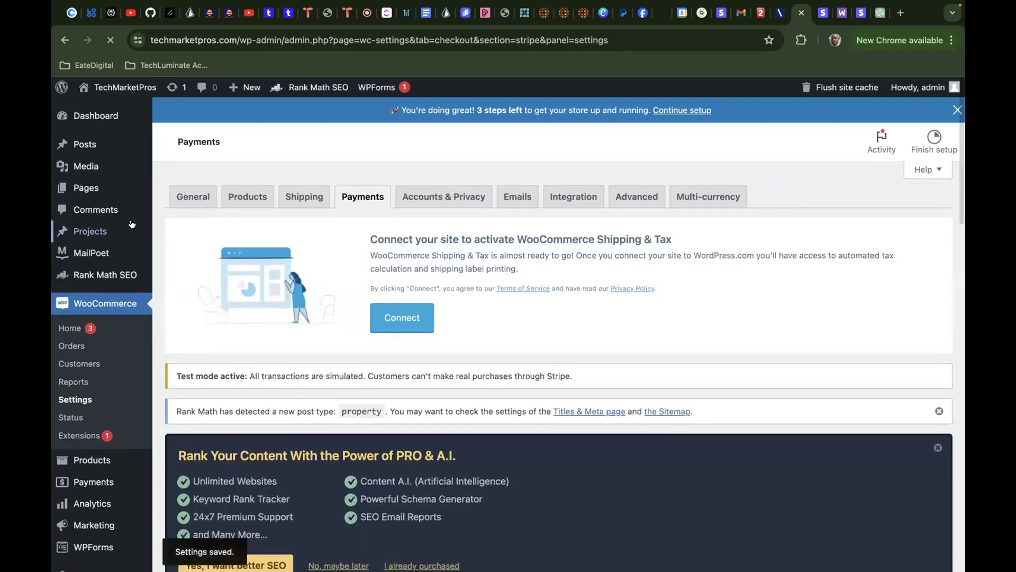
pyautogui.moveTo(139, 112)
pyautogui.moveTo(133, 94)
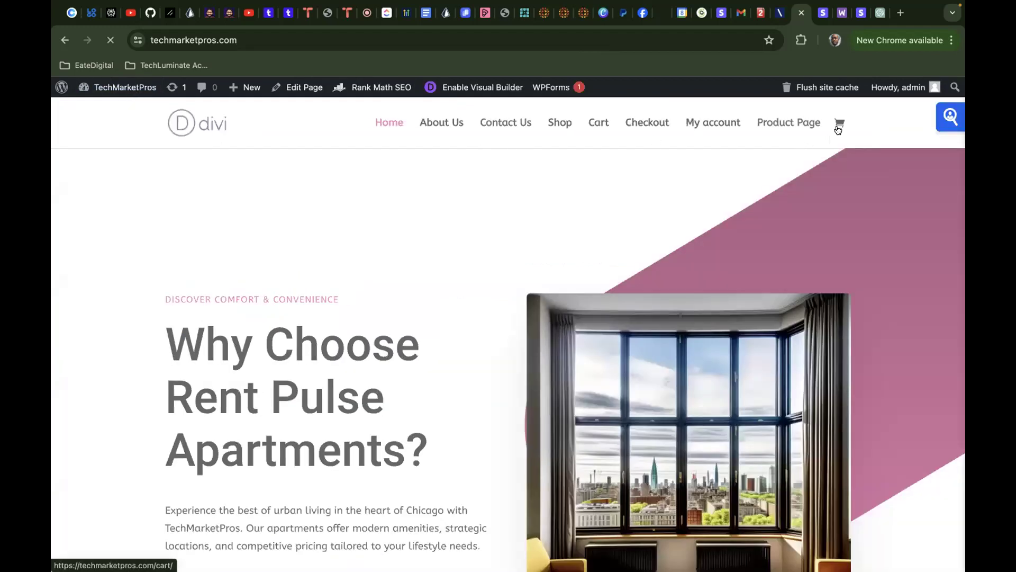
# Take the three-cap cart to checkout and find the no-payment-methods notice
pyautogui.click(838, 127)
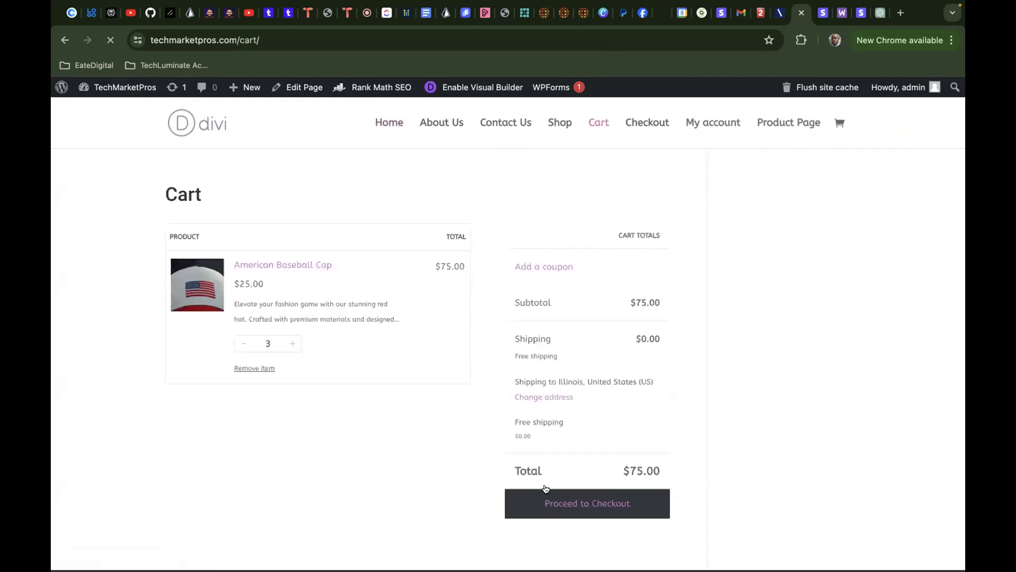
pyautogui.click(580, 501)
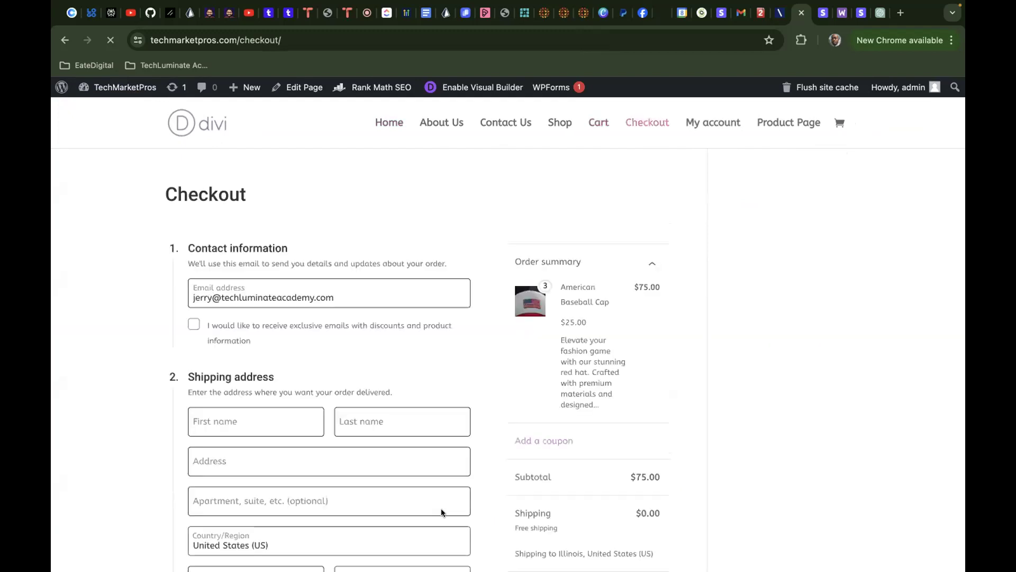
pyautogui.scroll(-10, 442, 512)
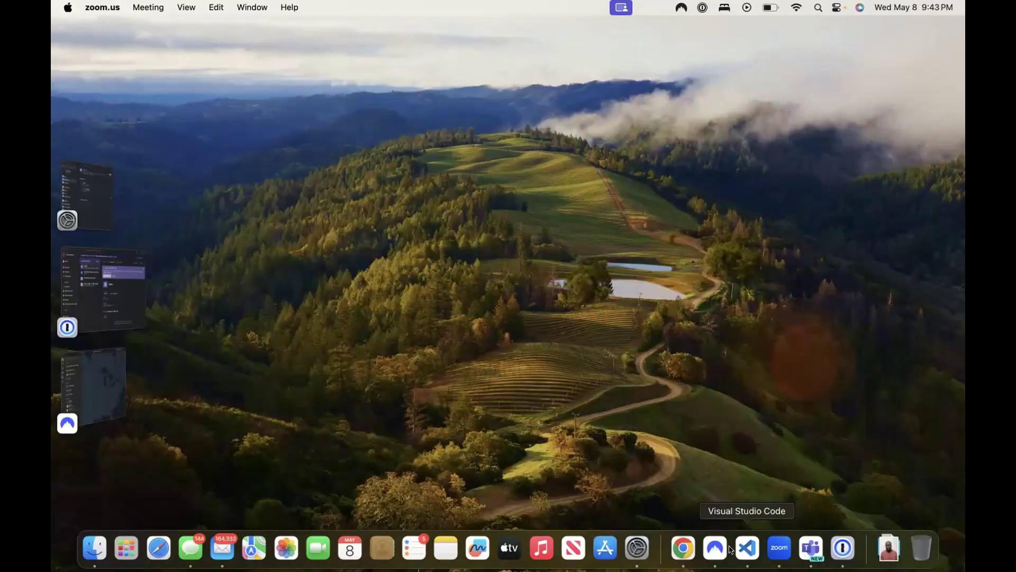
pyautogui.click(717, 553)
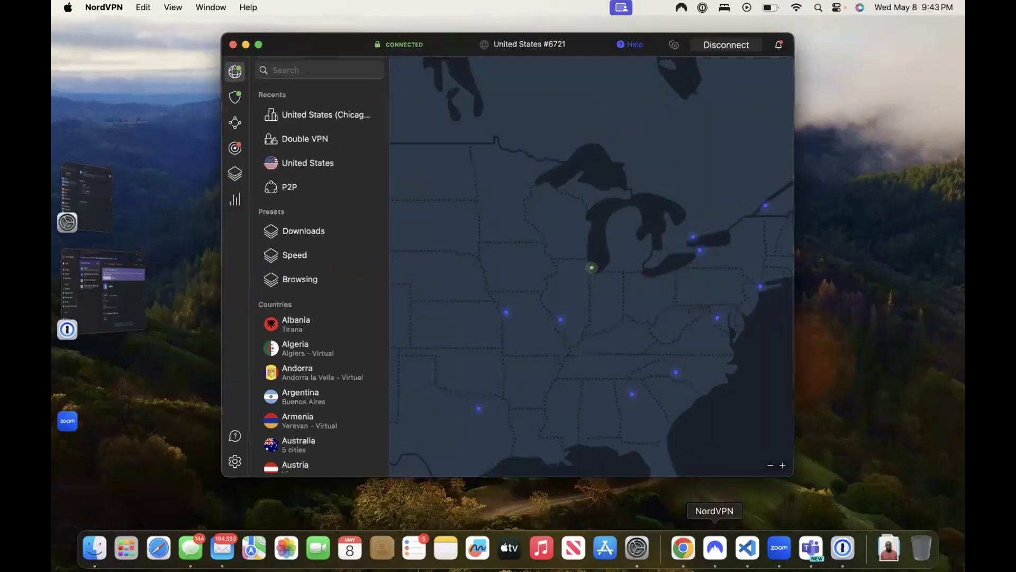
pyautogui.click(683, 548)
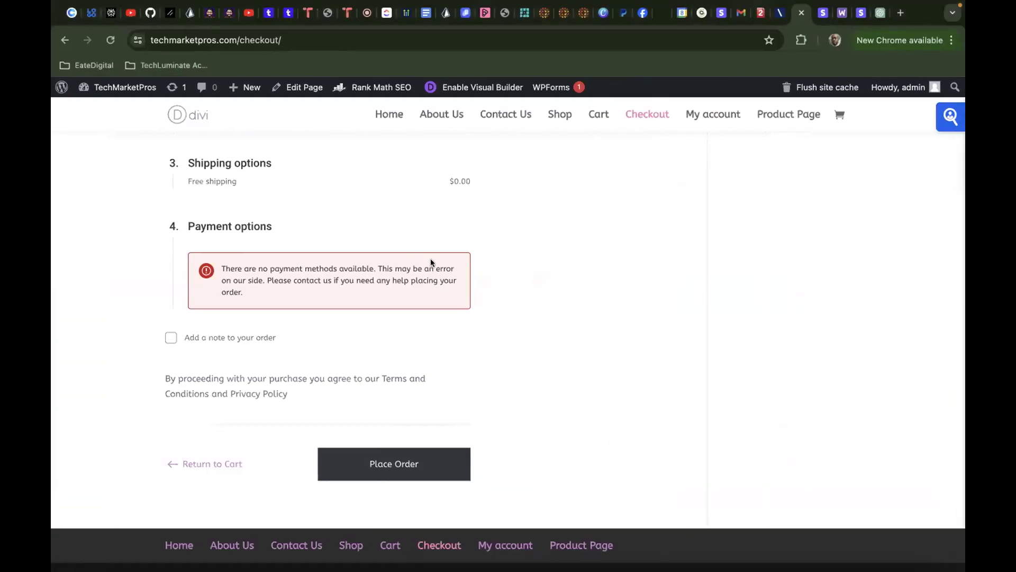
# Return to the admin dashboard and head to WooCommerce Settings
pyautogui.click(134, 84)
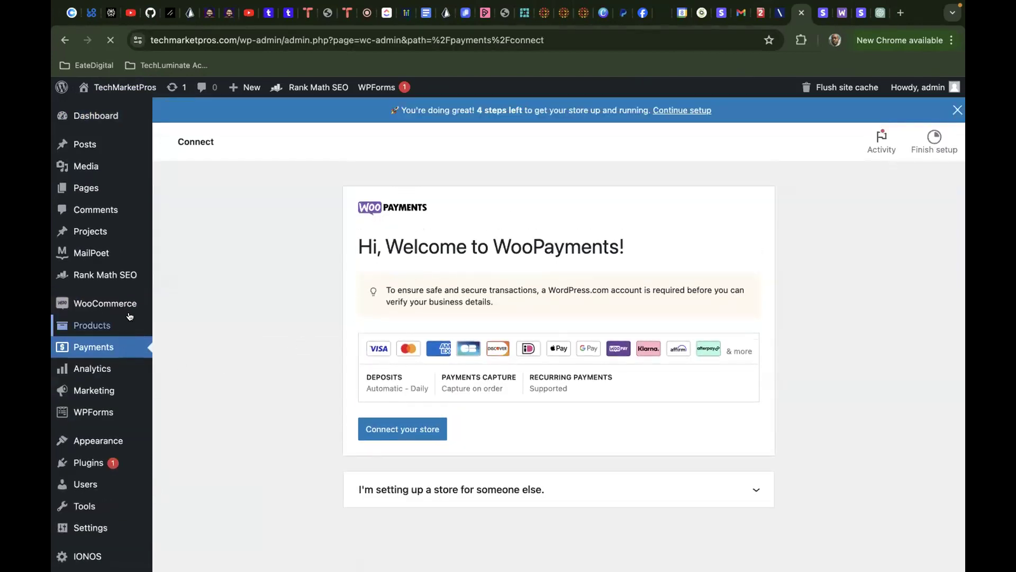
pyautogui.moveTo(130, 306)
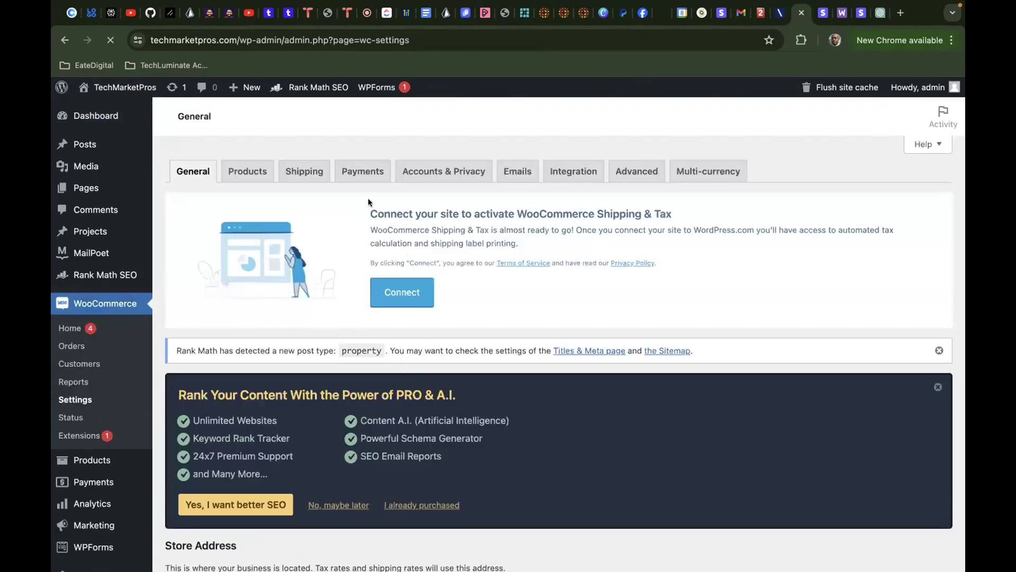
# Open the Payments tab and finish setting up the Stripe gateway, reviewing its payment methods
pyautogui.click(363, 171)
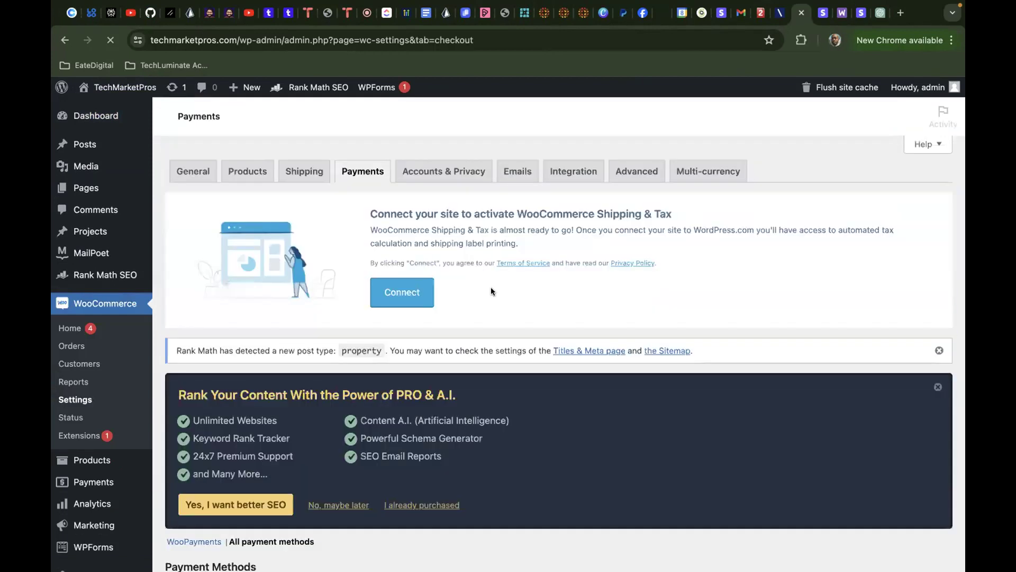
pyautogui.scroll(-6, 490, 286)
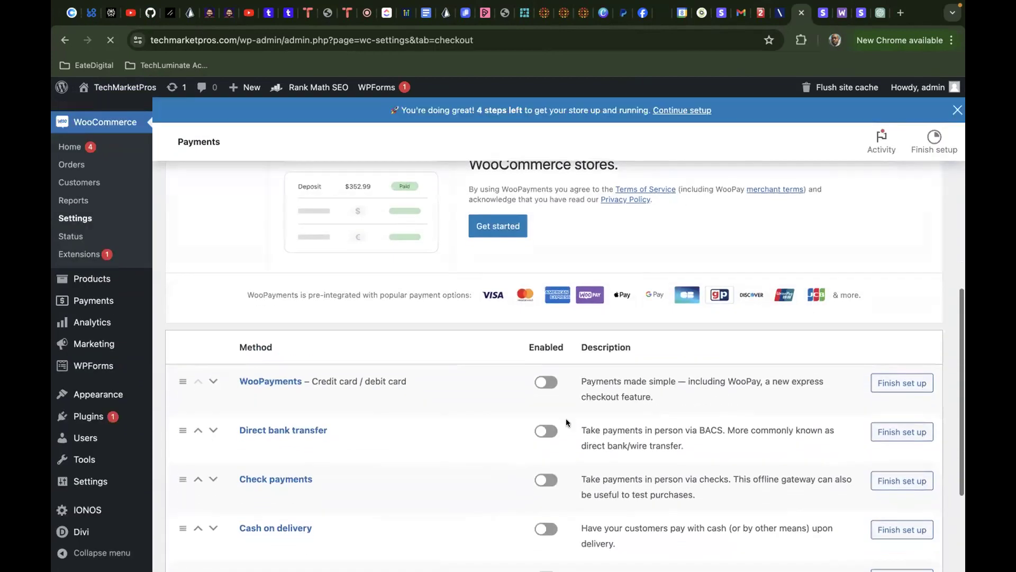
pyautogui.scroll(-2, 566, 418)
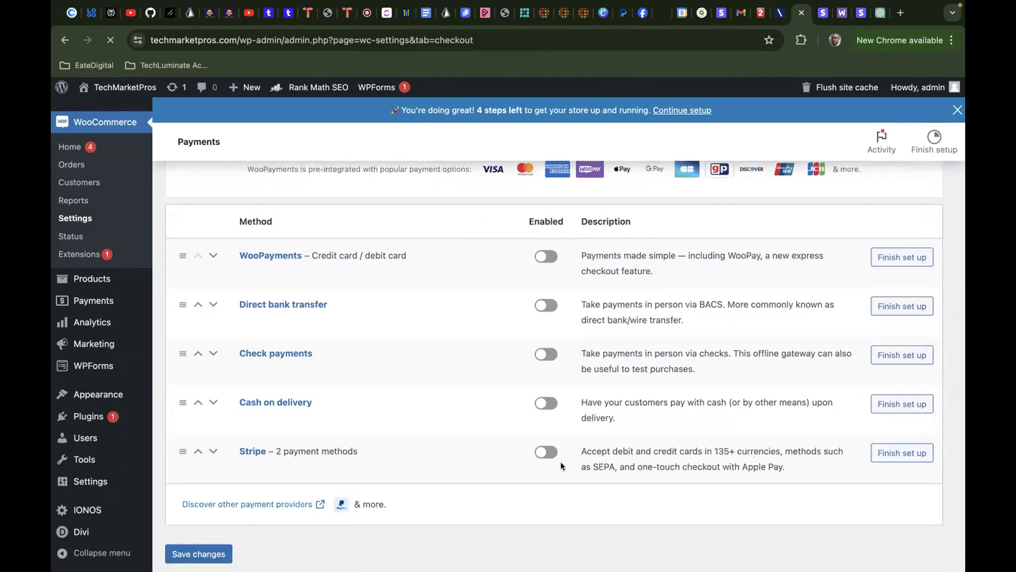
pyautogui.click(902, 453)
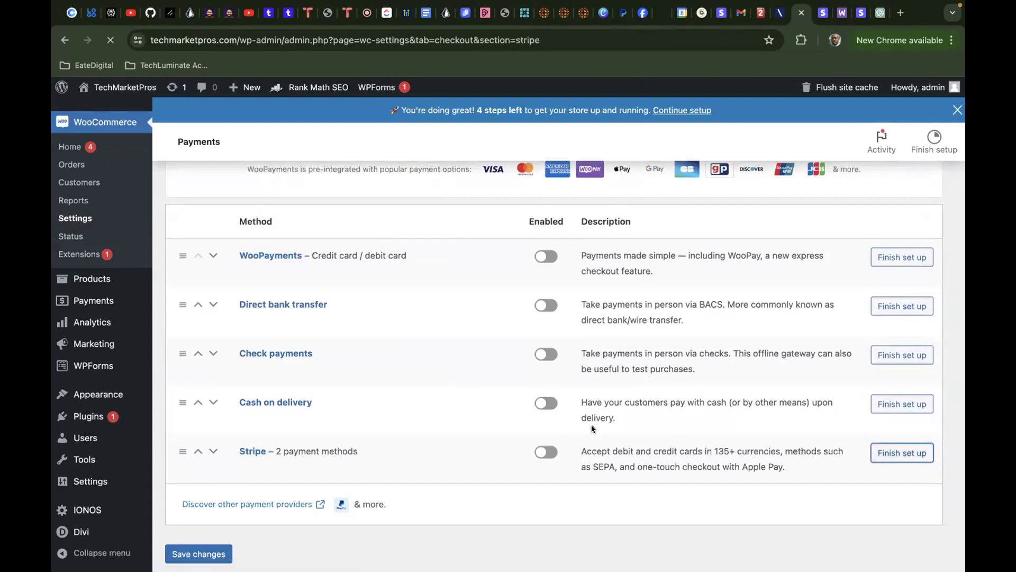
pyautogui.scroll(-3, 529, 495)
pyautogui.scroll(-6, 528, 494)
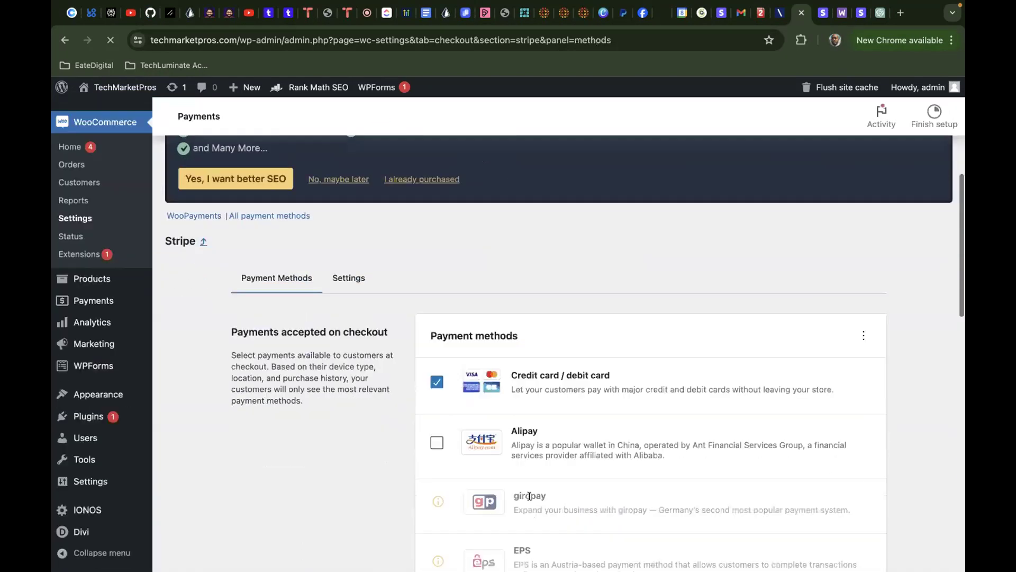
pyautogui.scroll(-10, 528, 494)
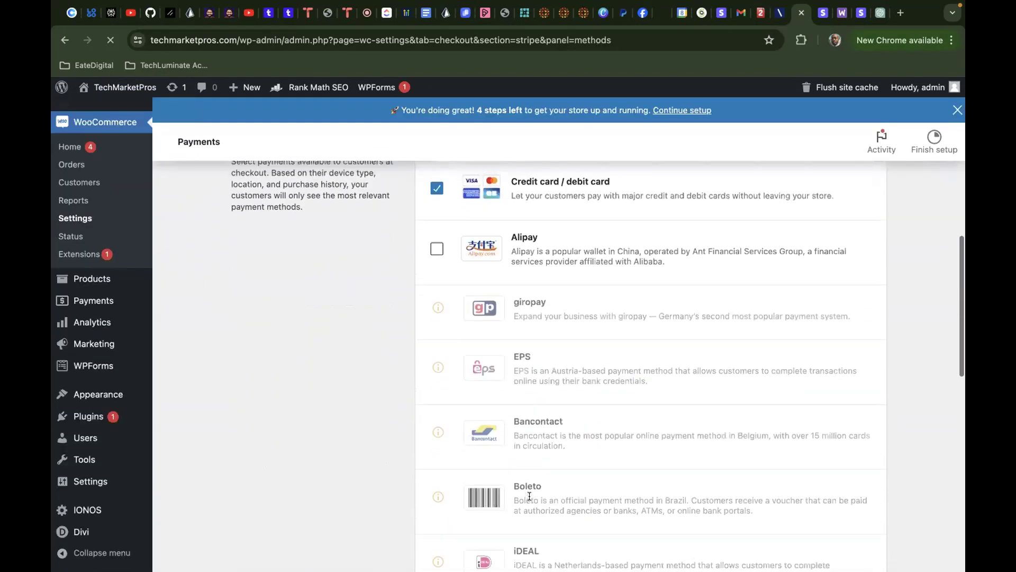
pyautogui.scroll(-4, 529, 499)
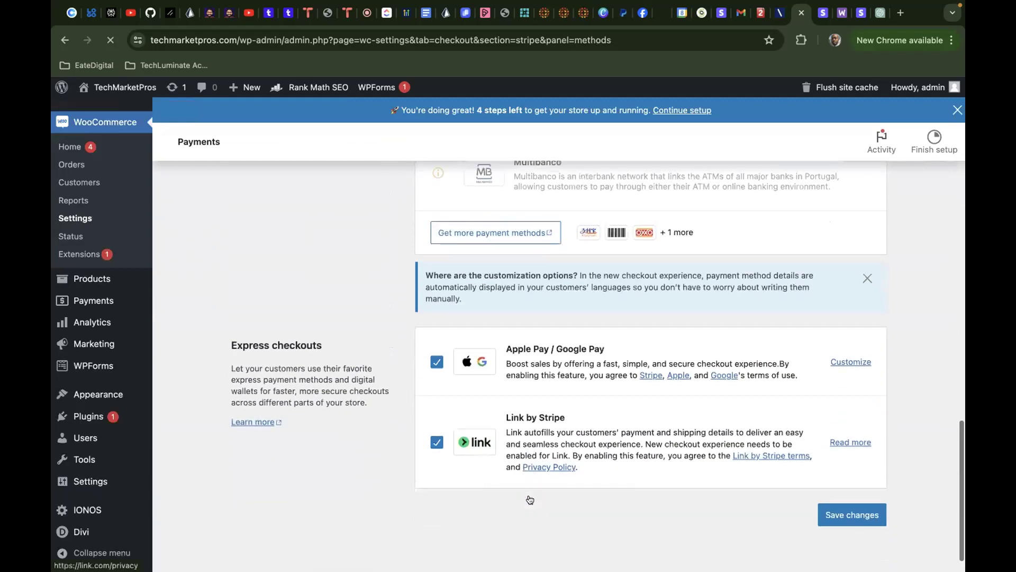
pyautogui.scroll(15, 529, 499)
pyautogui.scroll(5, 530, 498)
pyautogui.scroll(-7, 338, 400)
# Review Stripe's general and account settings, including the legacy checkout explanation
pyautogui.click(348, 383)
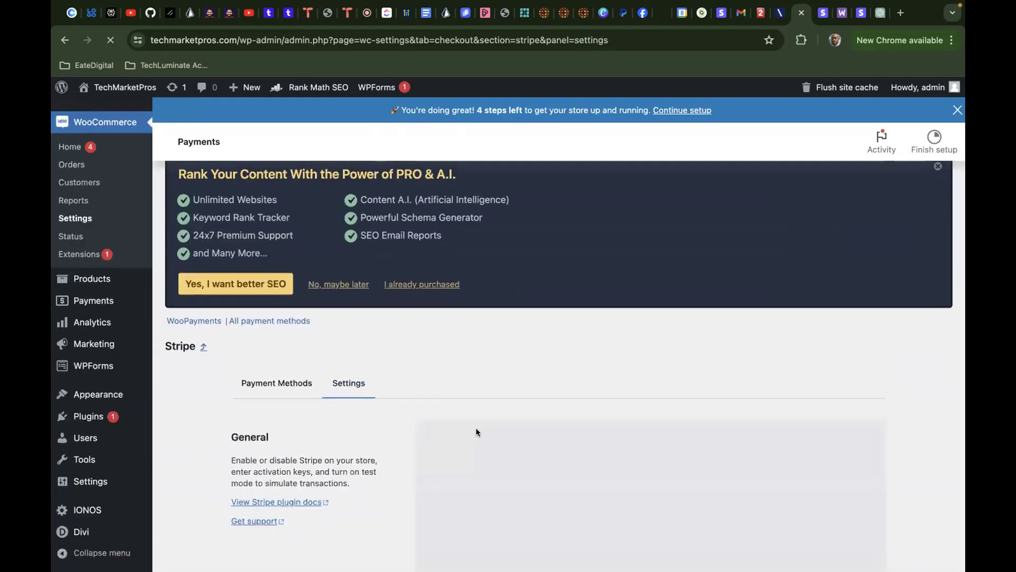
pyautogui.scroll(-5, 475, 432)
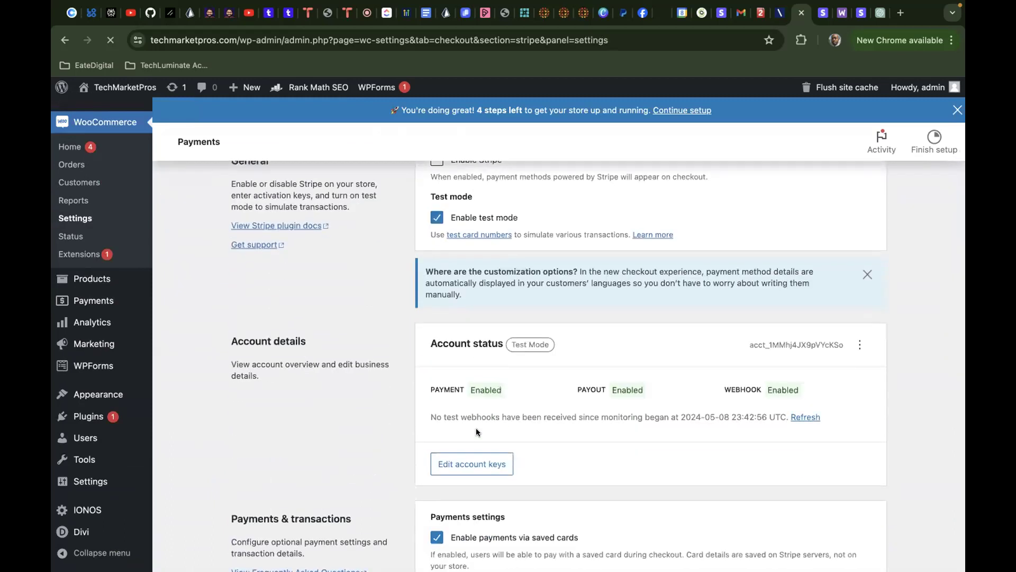
pyautogui.scroll(-5, 476, 431)
pyautogui.scroll(-7, 477, 427)
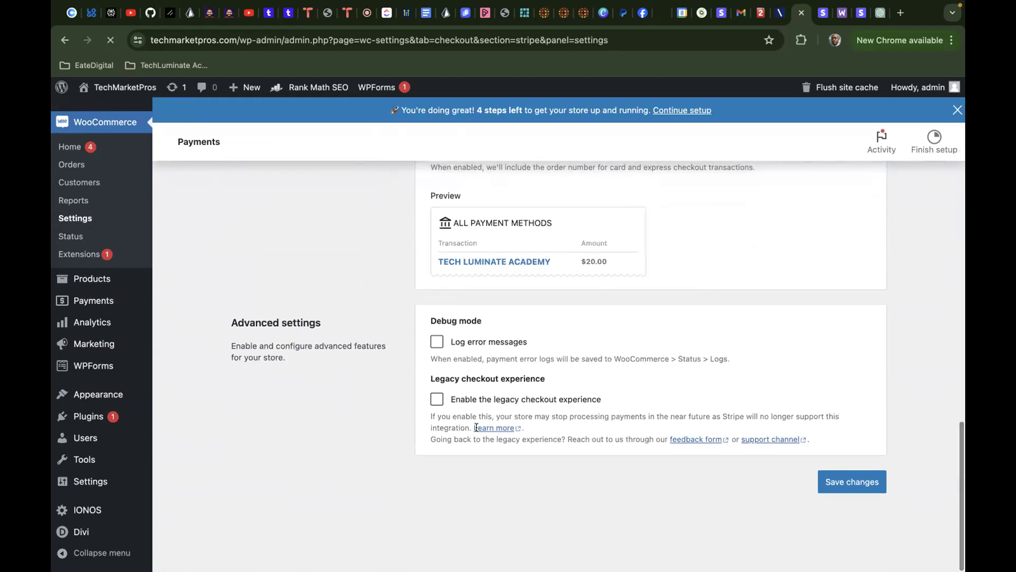
pyautogui.scroll(5, 476, 427)
pyautogui.scroll(1, 477, 427)
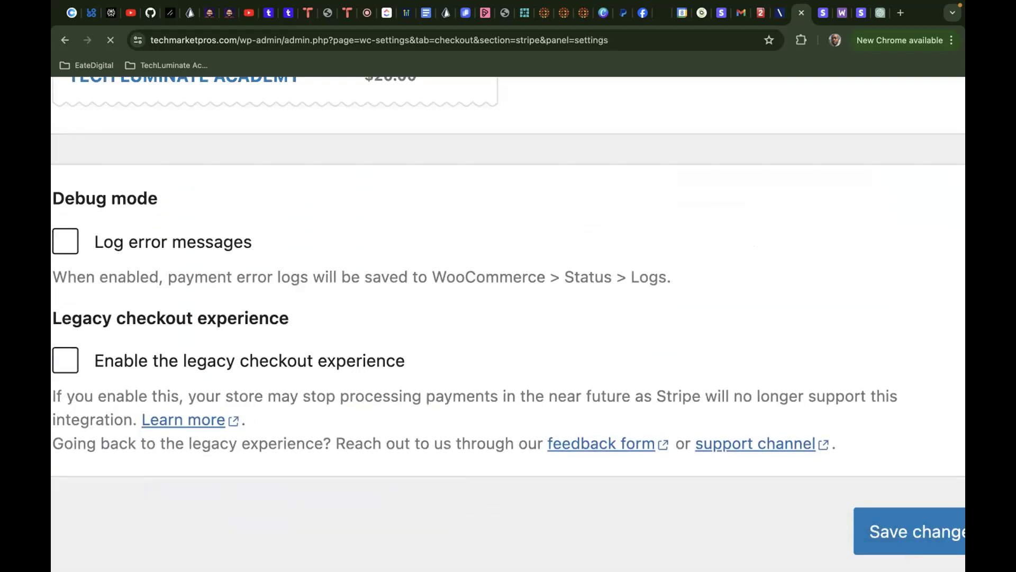
pyautogui.moveTo(311, 264); pyautogui.dragTo(185, 512)
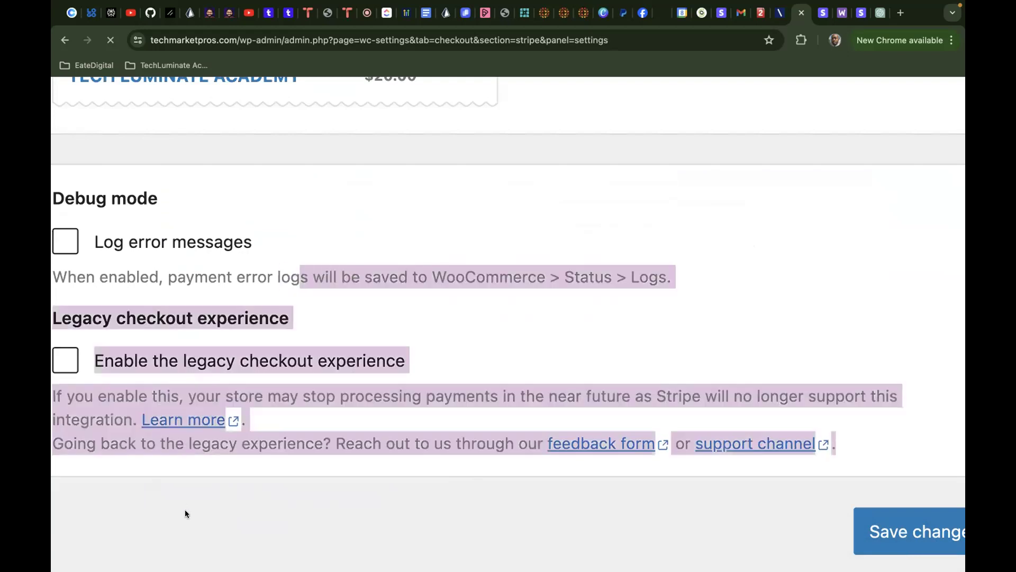
pyautogui.click(186, 512)
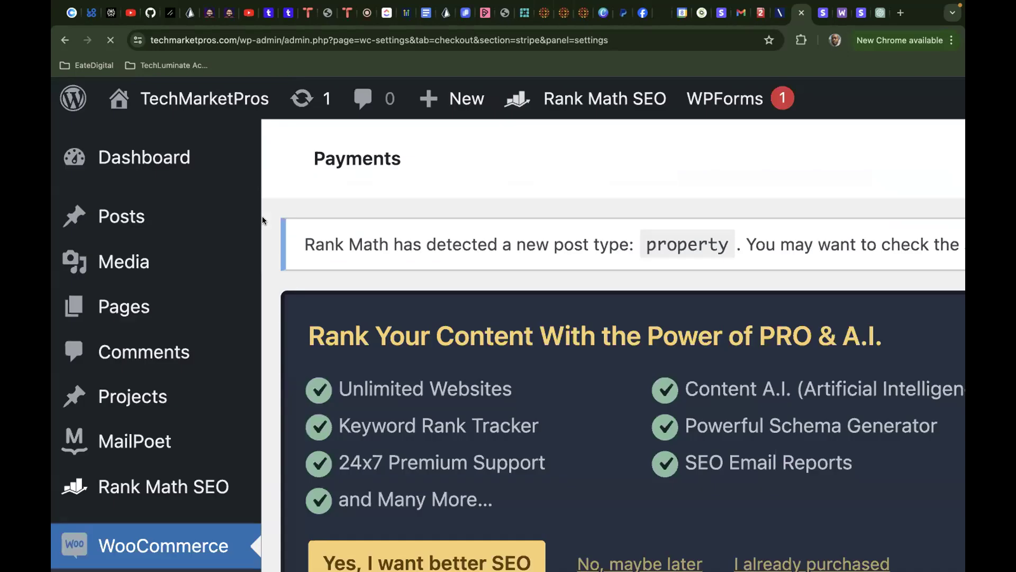
# Look through the rest of Stripe's settings and return to its Payment Methods tab
pyautogui.scroll(-5, 371, 245)
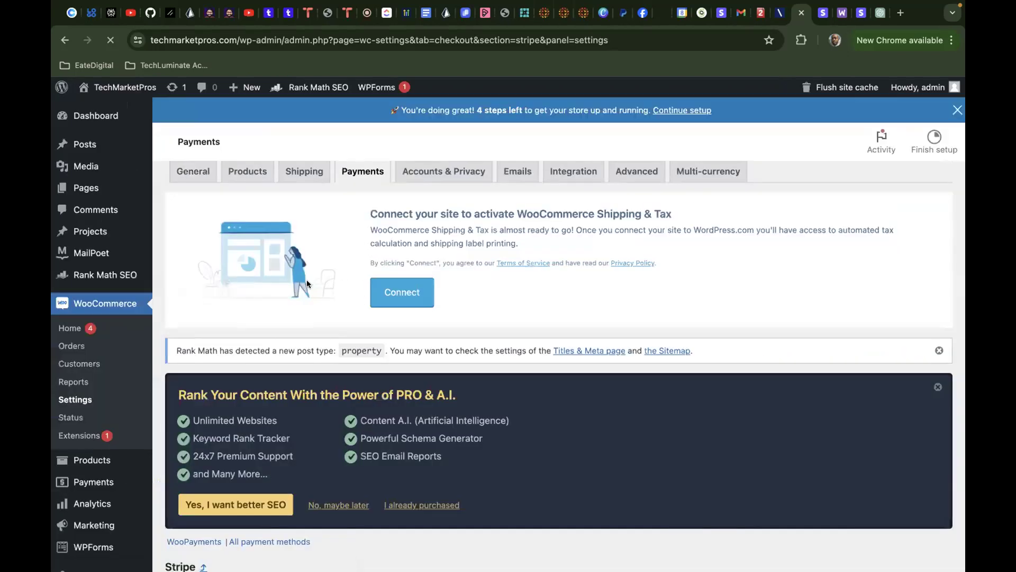
pyautogui.scroll(-3, 230, 279)
pyautogui.moveTo(231, 275); pyautogui.dragTo(95, 569)
pyautogui.click(160, 465)
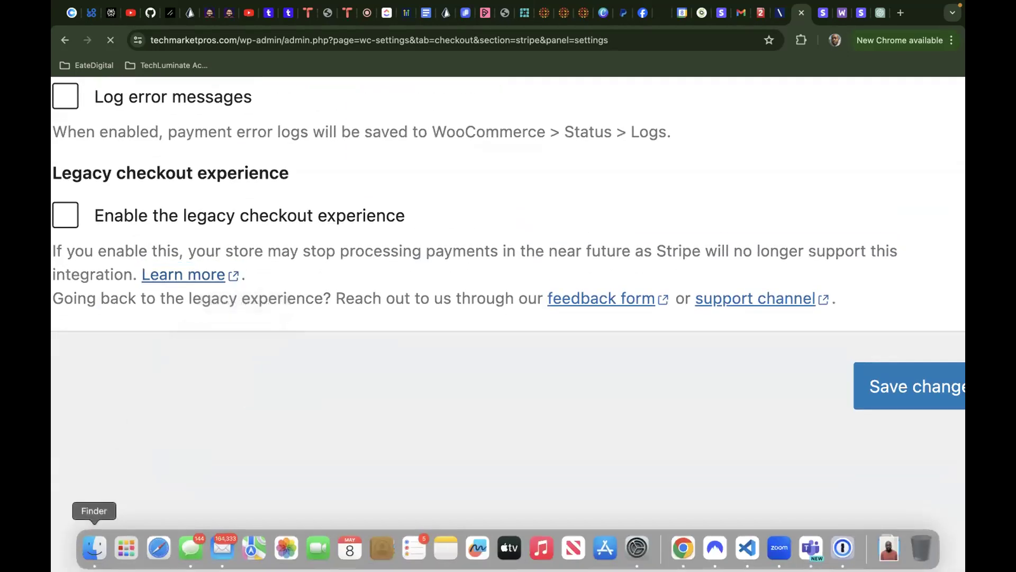
pyautogui.moveTo(94, 567)
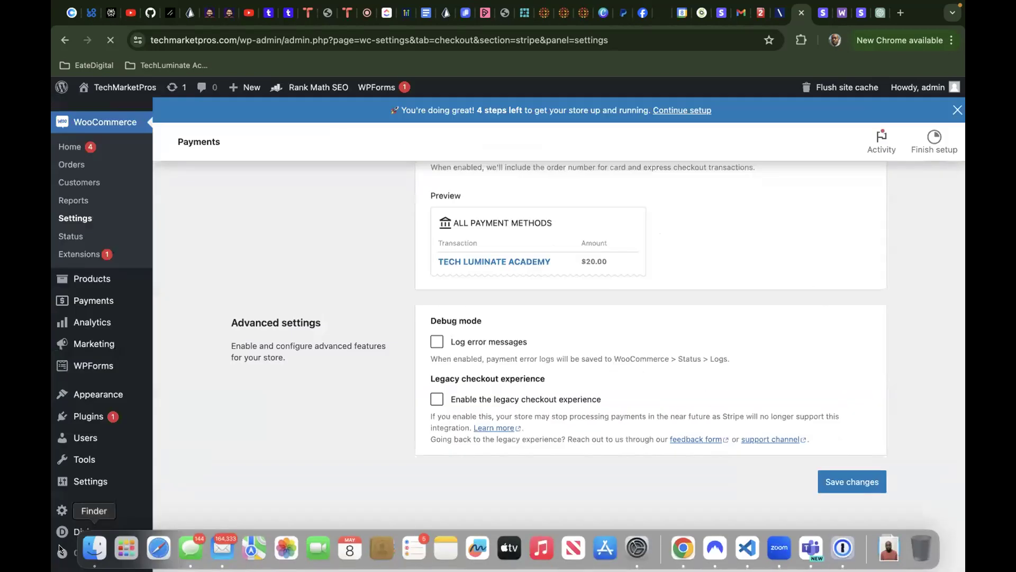
pyautogui.scroll(10, 359, 316)
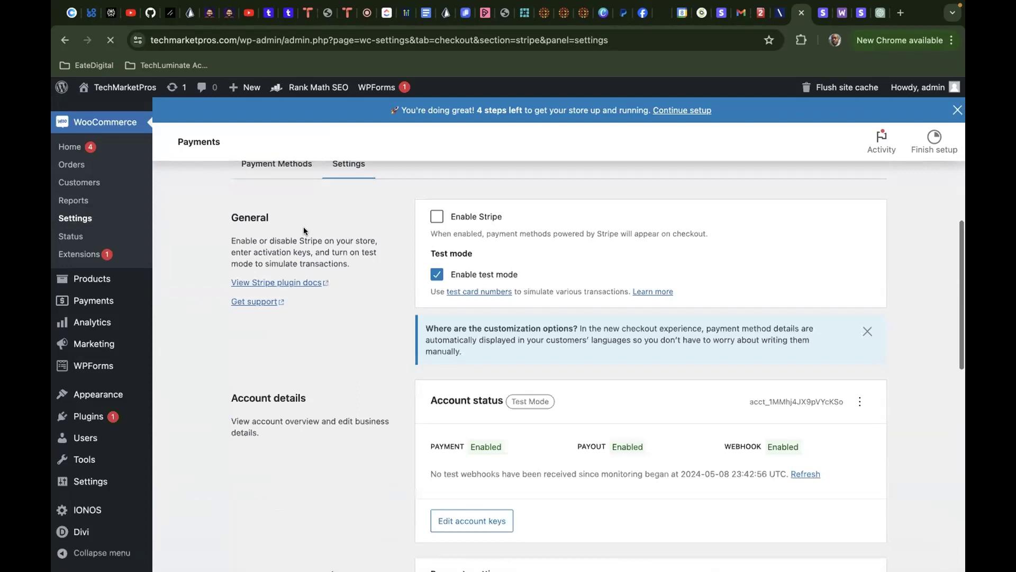
pyautogui.click(283, 234)
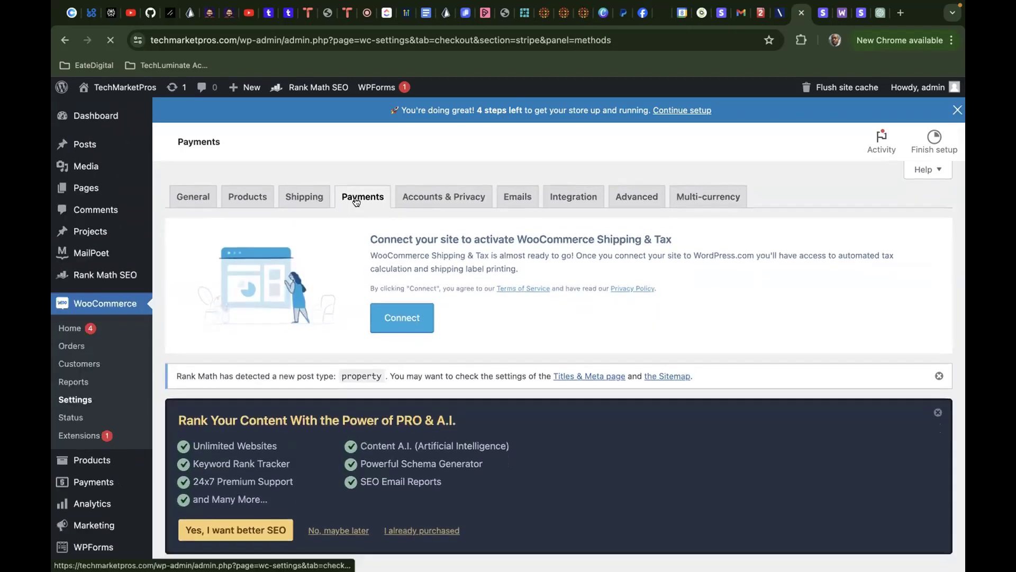
# Back in the payment methods list, enable Stripe and save
pyautogui.click(356, 202)
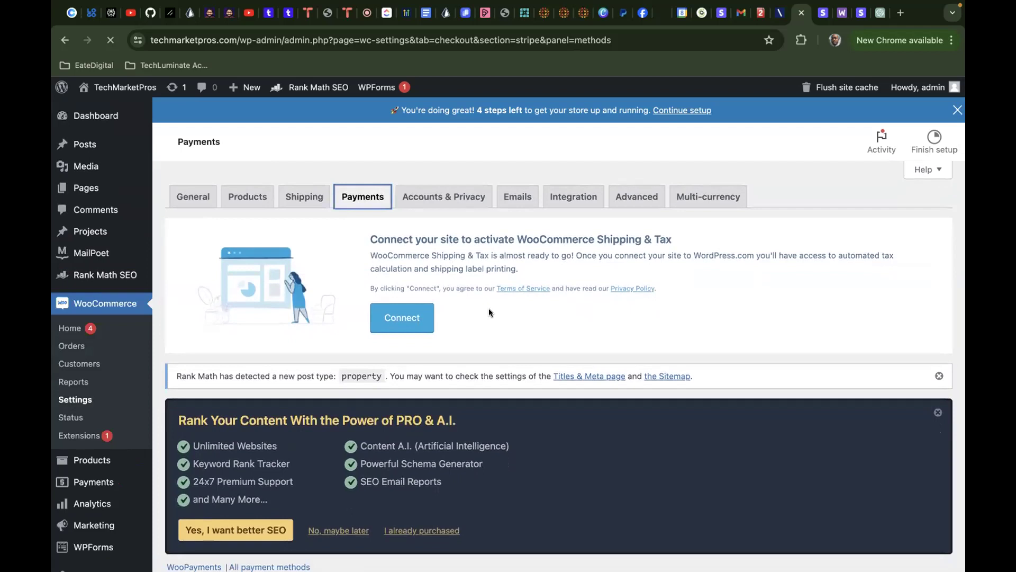
pyautogui.scroll(-7, 511, 369)
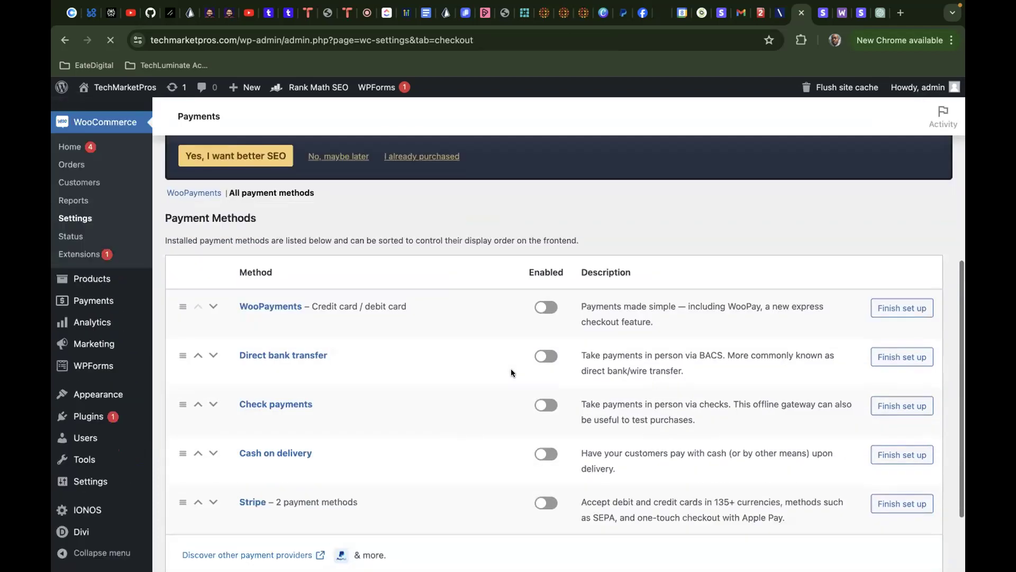
pyautogui.scroll(-5, 536, 477)
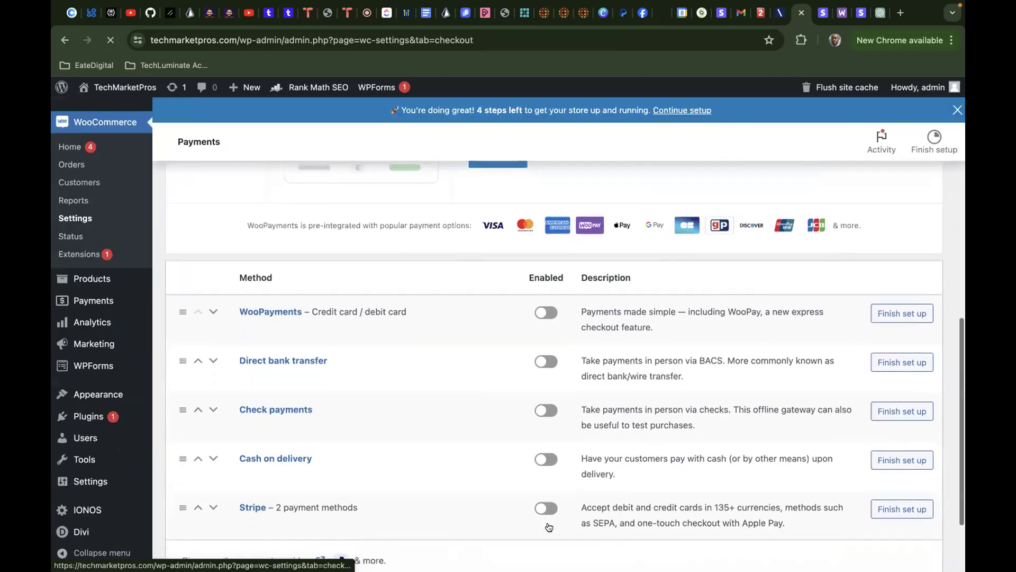
pyautogui.click(540, 479)
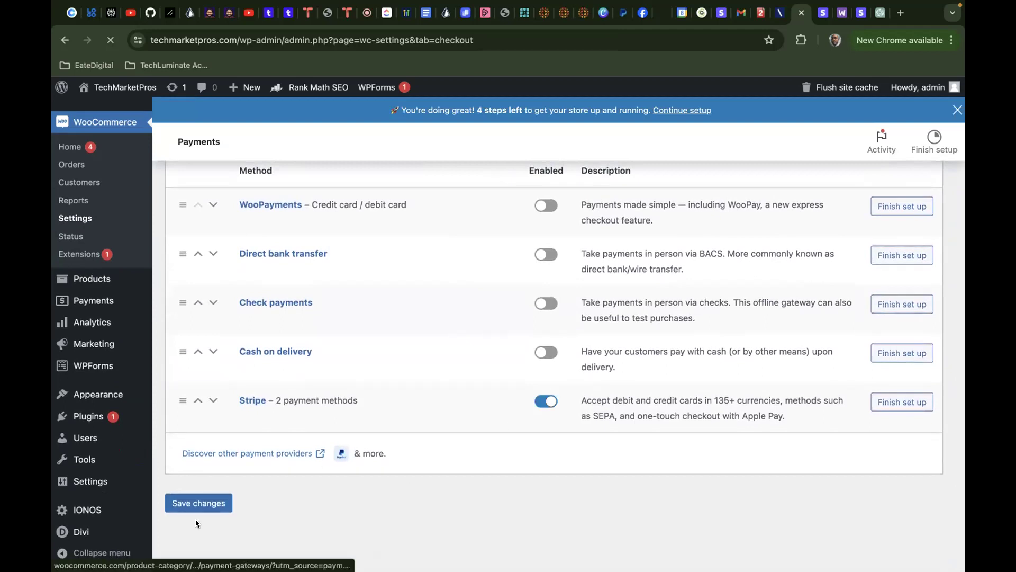
pyautogui.click(207, 507)
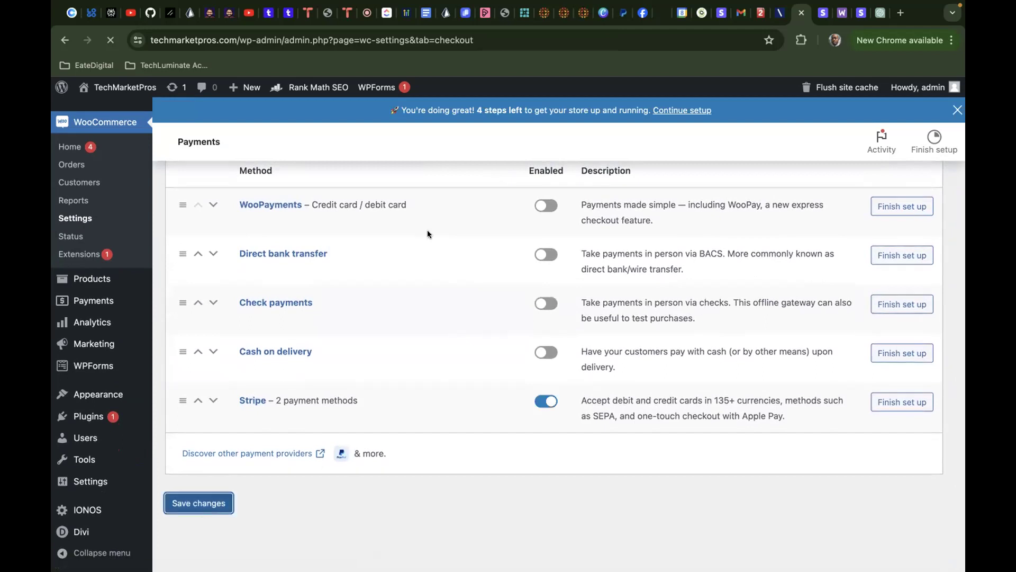
# Switch Stripe's Enabled toggle on again and save the payment settings
pyautogui.scroll(-5, 427, 234)
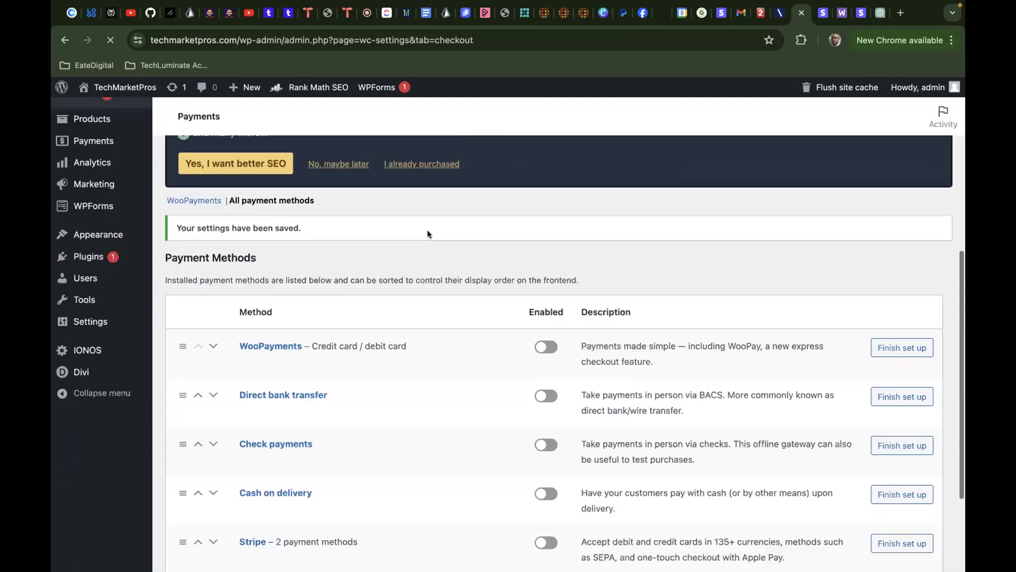
pyautogui.scroll(-4, 429, 234)
pyautogui.scroll(3, 534, 458)
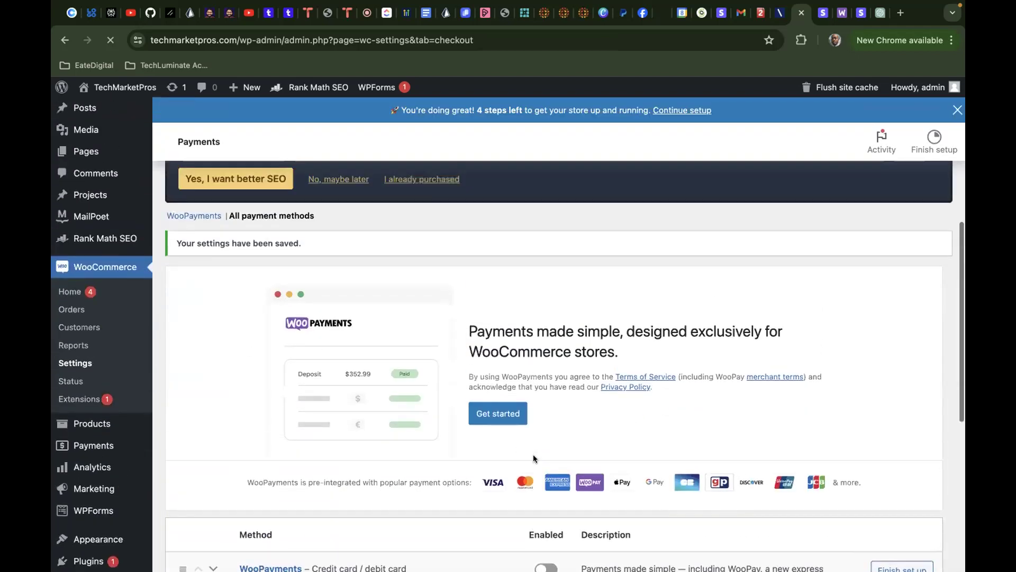
pyautogui.scroll(3, 533, 455)
pyautogui.scroll(-3, 533, 455)
pyautogui.scroll(1, 533, 456)
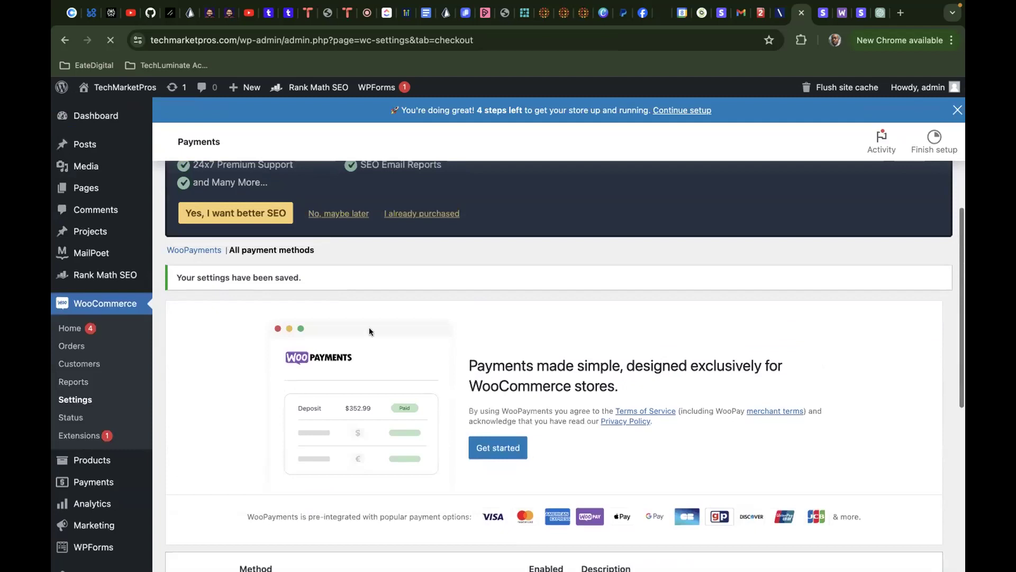
pyautogui.scroll(-4, 386, 304)
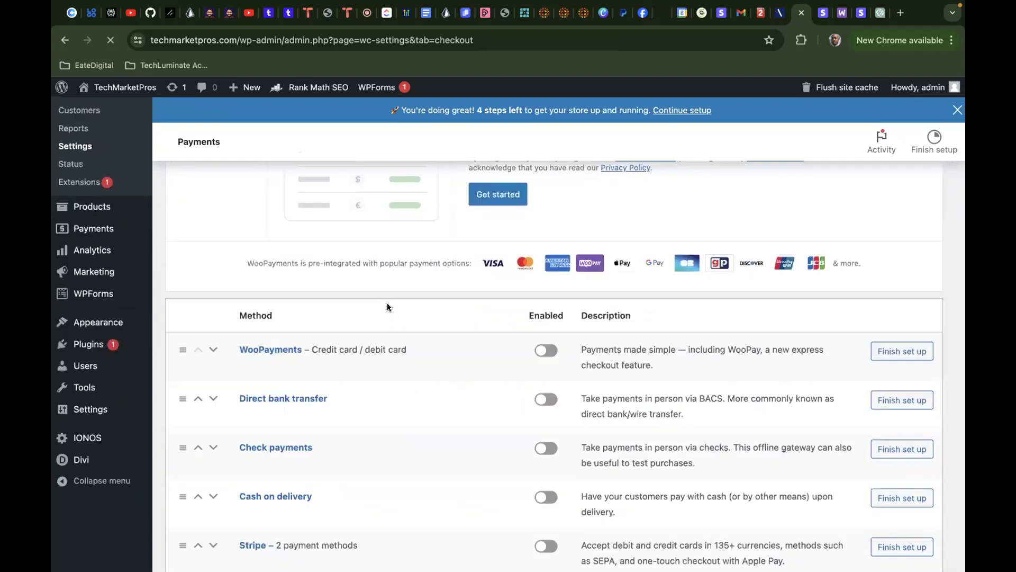
pyautogui.scroll(-4, 386, 307)
pyautogui.click(537, 400)
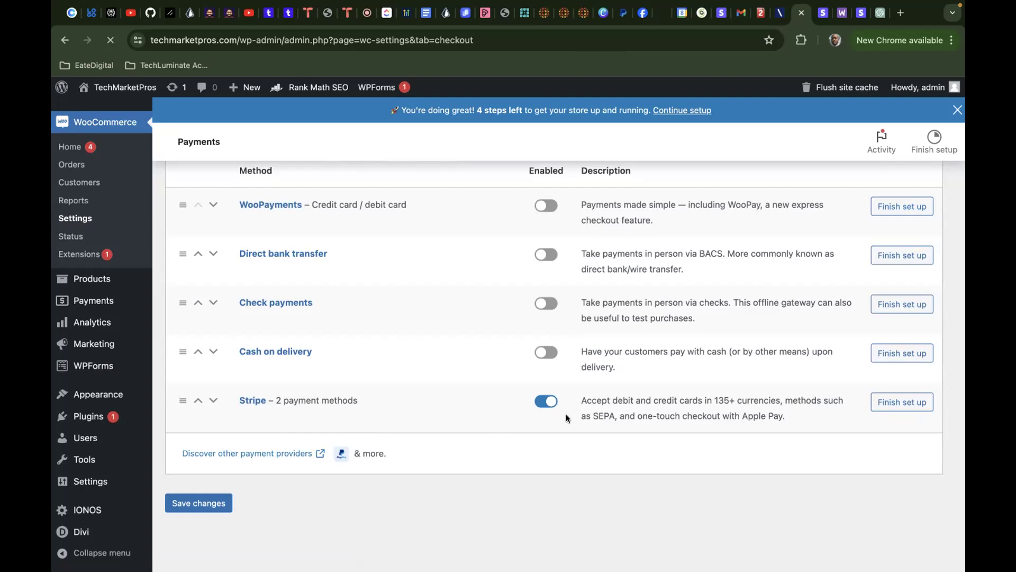
pyautogui.click(207, 502)
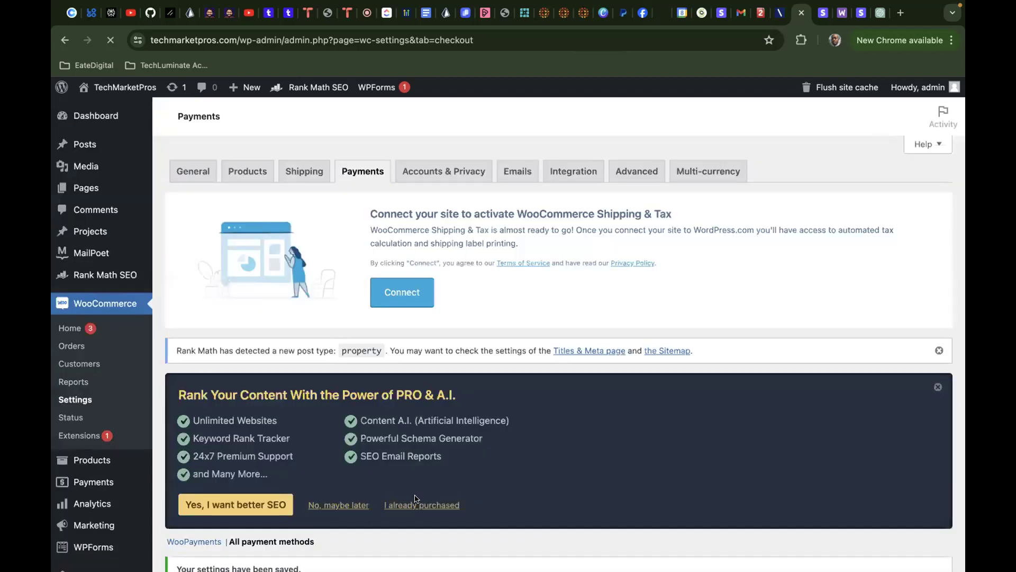
# Scroll through the reloaded Payments settings to confirm Stripe is enabled with 2 payment methods
pyautogui.scroll(-10, 416, 498)
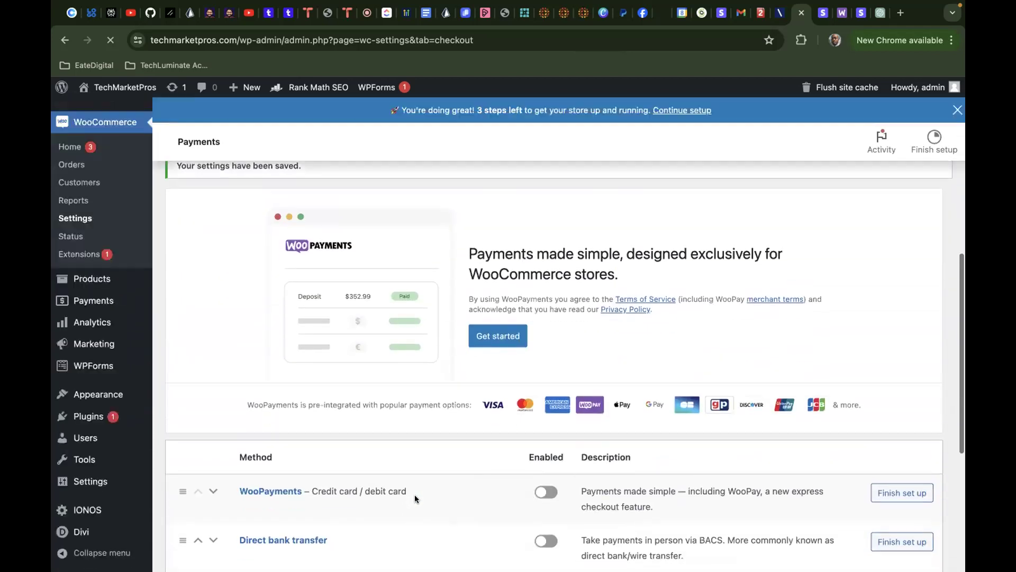
pyautogui.scroll(-2, 424, 487)
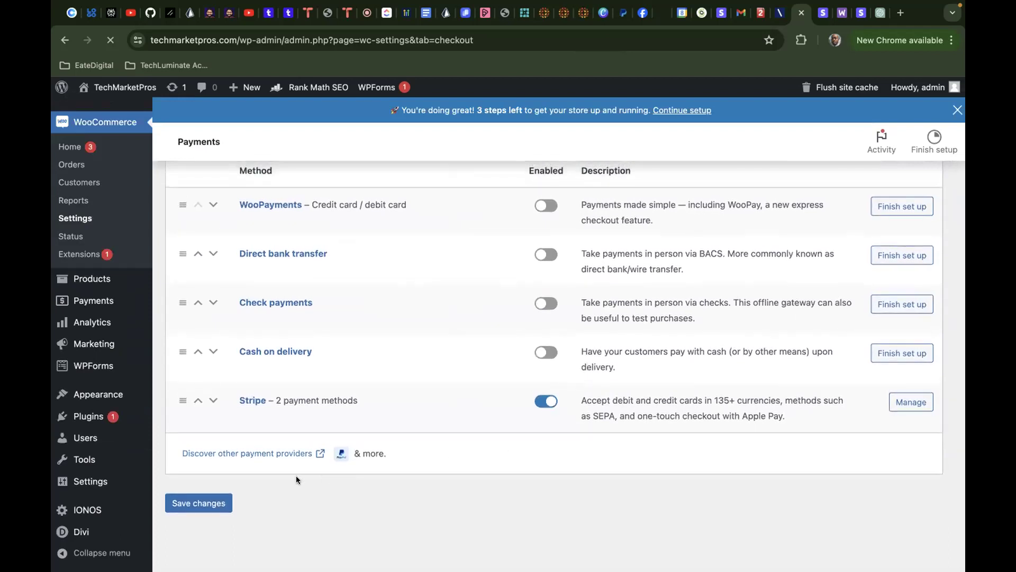
pyautogui.scroll(5, 297, 475)
pyautogui.scroll(3, 296, 475)
pyautogui.scroll(-6, 296, 475)
pyautogui.scroll(12, 297, 475)
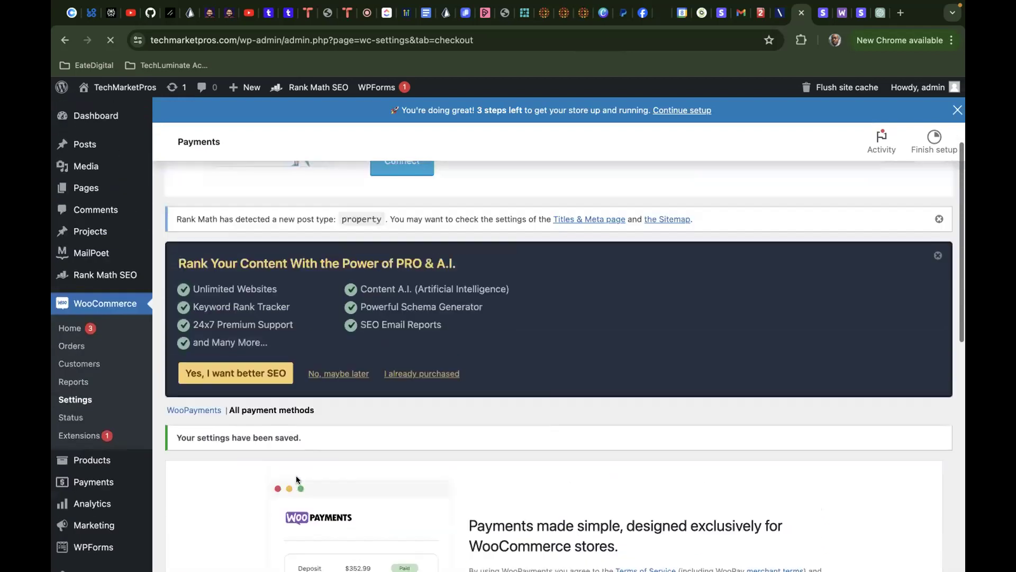
pyautogui.scroll(-12, 297, 479)
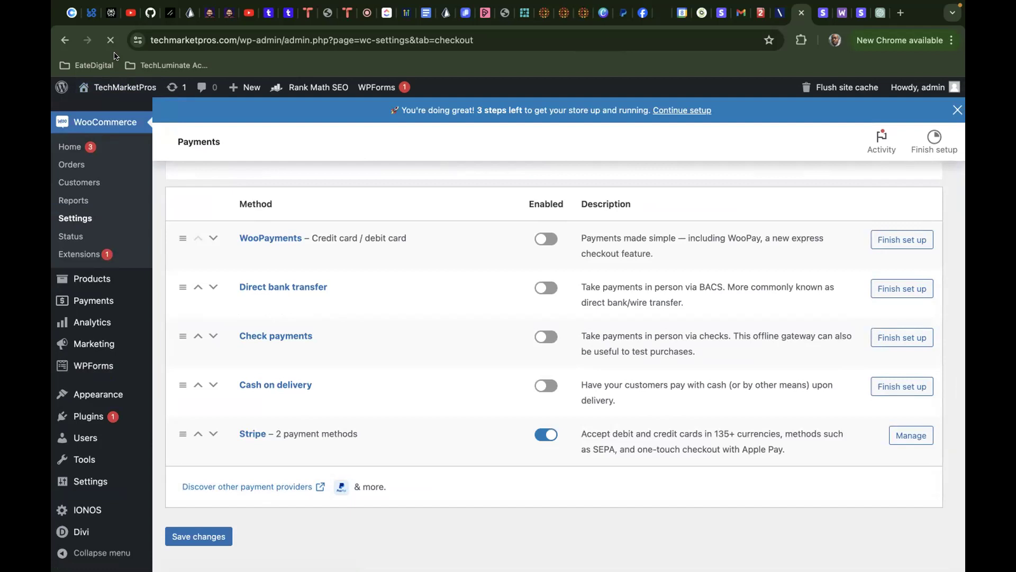
pyautogui.moveTo(121, 95)
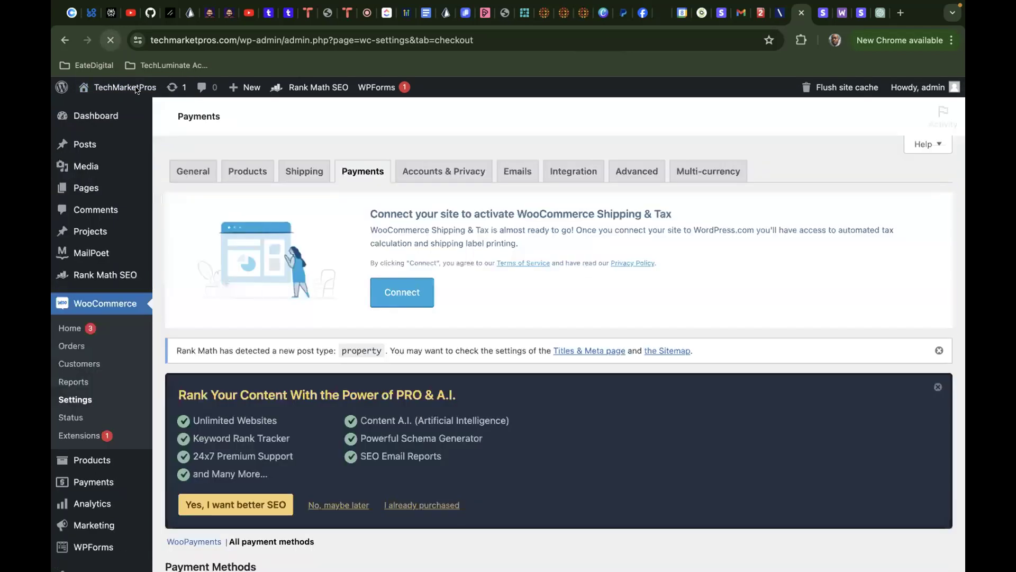
pyautogui.scroll(-8, 273, 303)
pyautogui.scroll(-5, 517, 445)
pyautogui.moveTo(85, 319)
pyautogui.scroll(2, 112, 196)
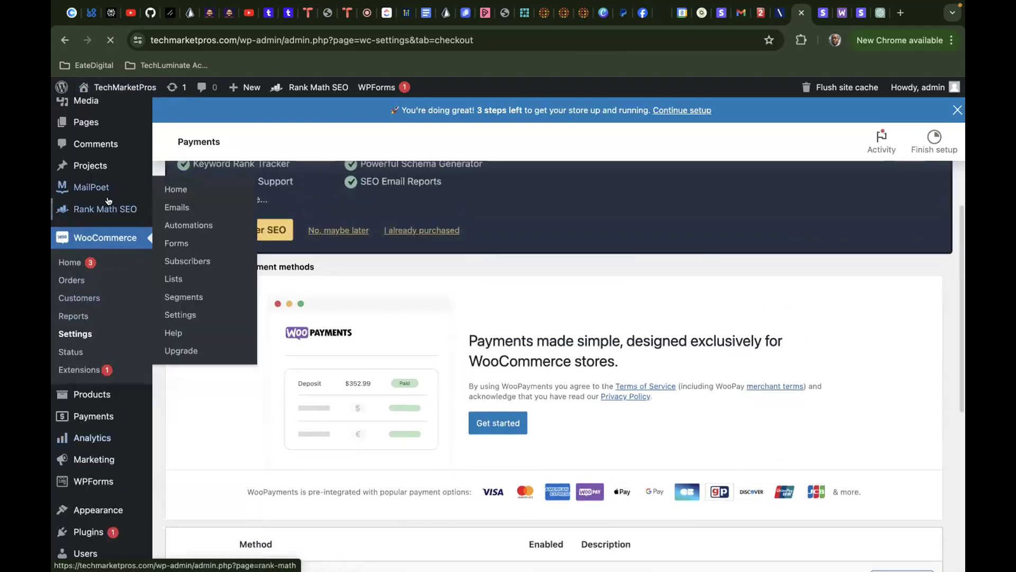
pyautogui.scroll(2, 106, 200)
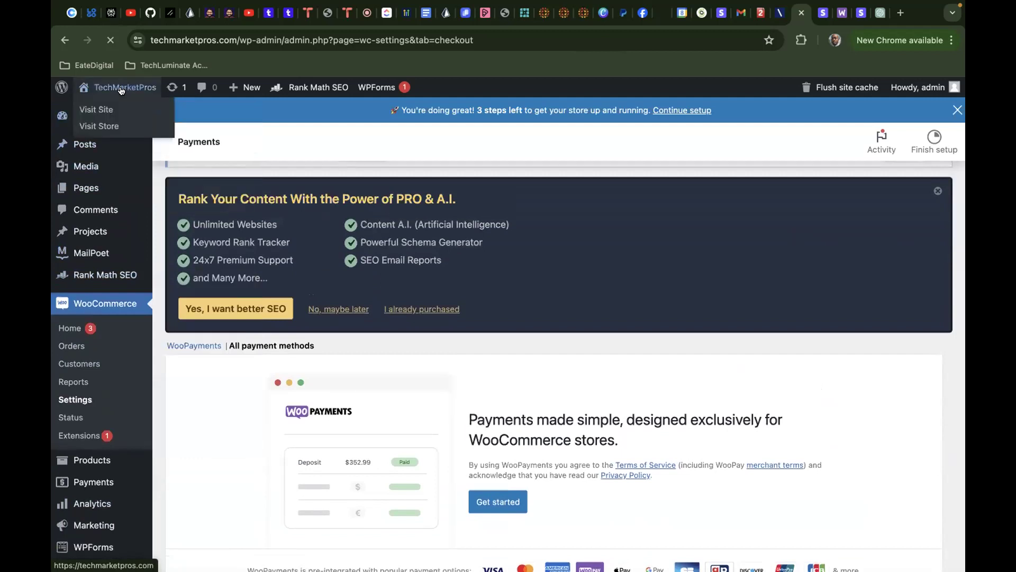
# Visit the storefront, open the cart with the $75 baseball cap order, and proceed to checkout
pyautogui.click(121, 88)
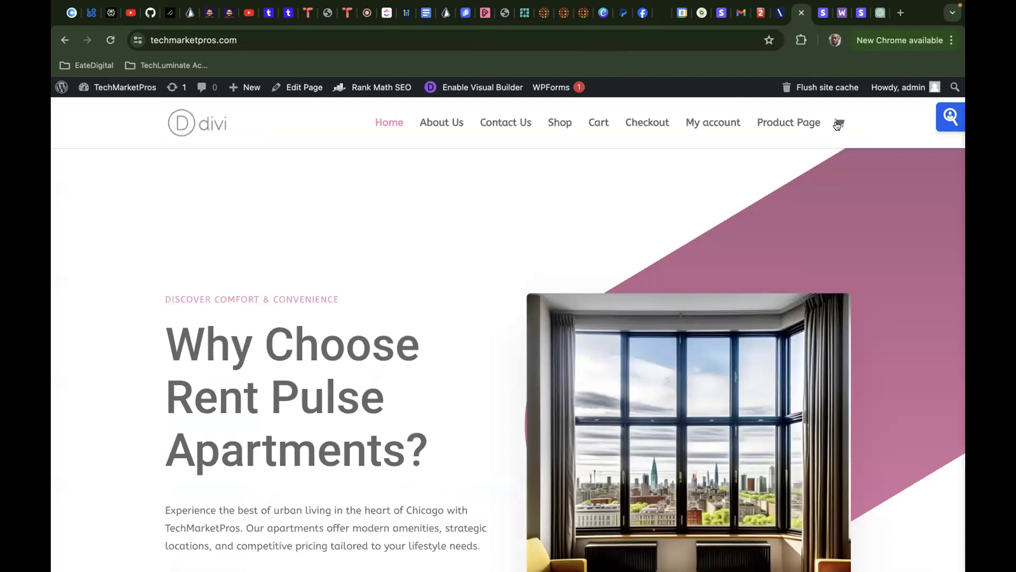
pyautogui.click(837, 125)
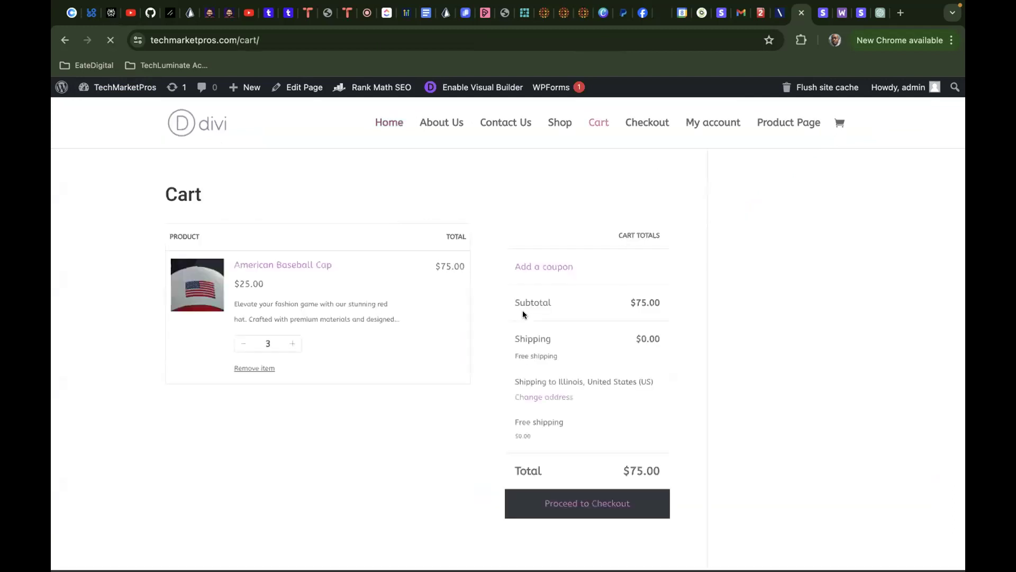
pyautogui.click(558, 499)
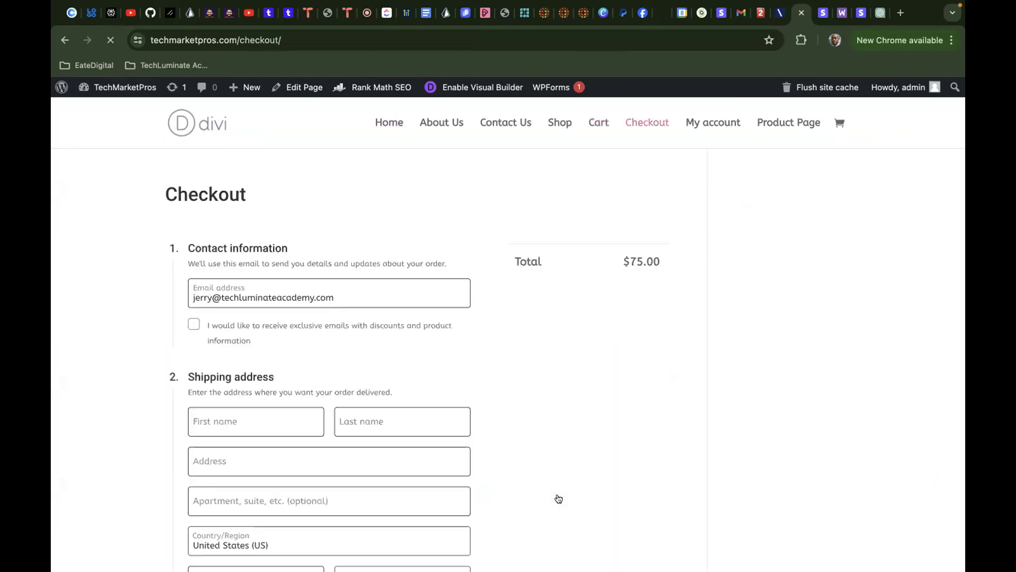
pyautogui.scroll(-8, 558, 498)
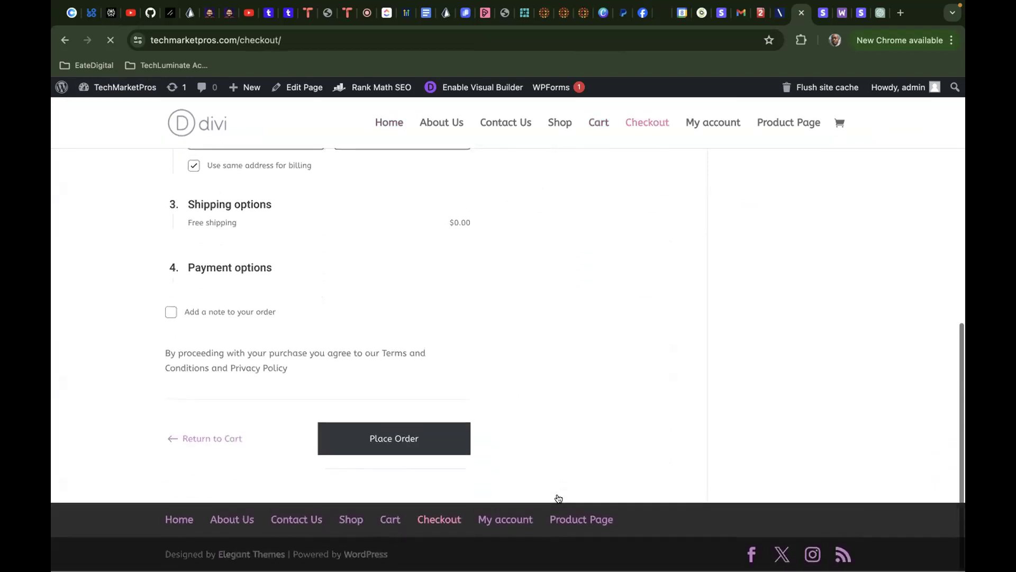
pyautogui.scroll(4, 558, 499)
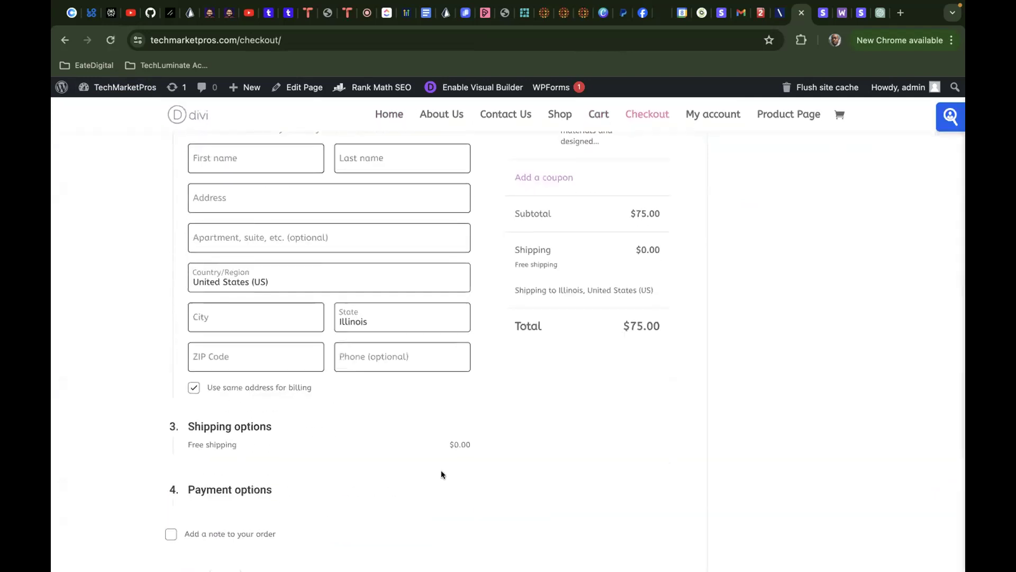
pyautogui.scroll(3, 295, 465)
pyautogui.scroll(2, 294, 463)
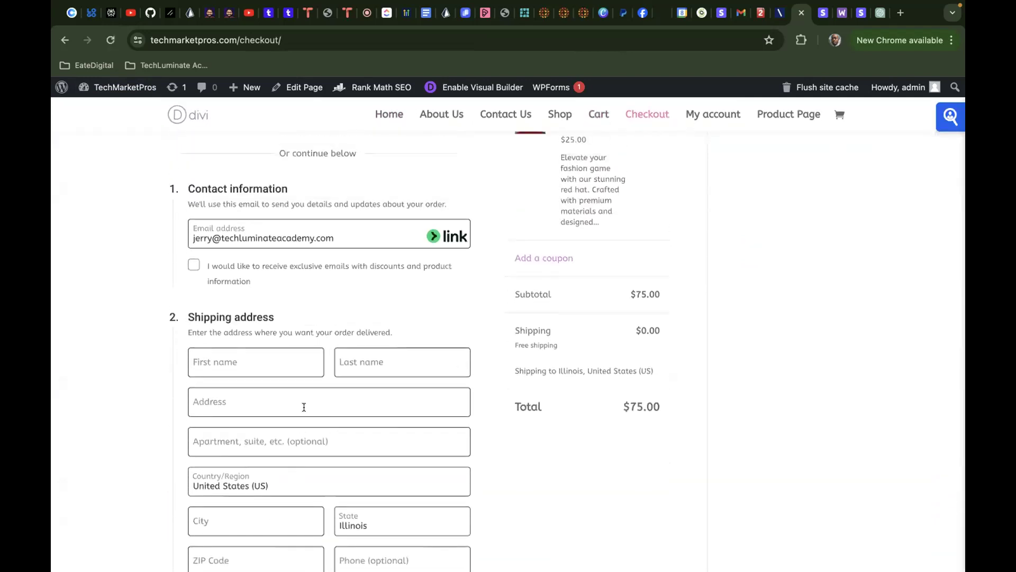
pyautogui.scroll(1, 402, 264)
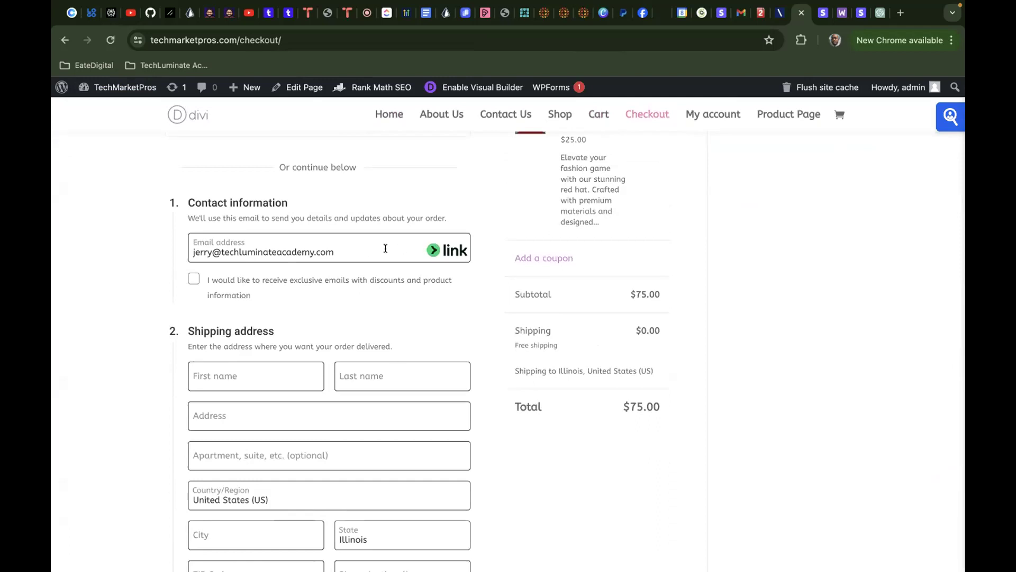
pyautogui.scroll(-2, 377, 256)
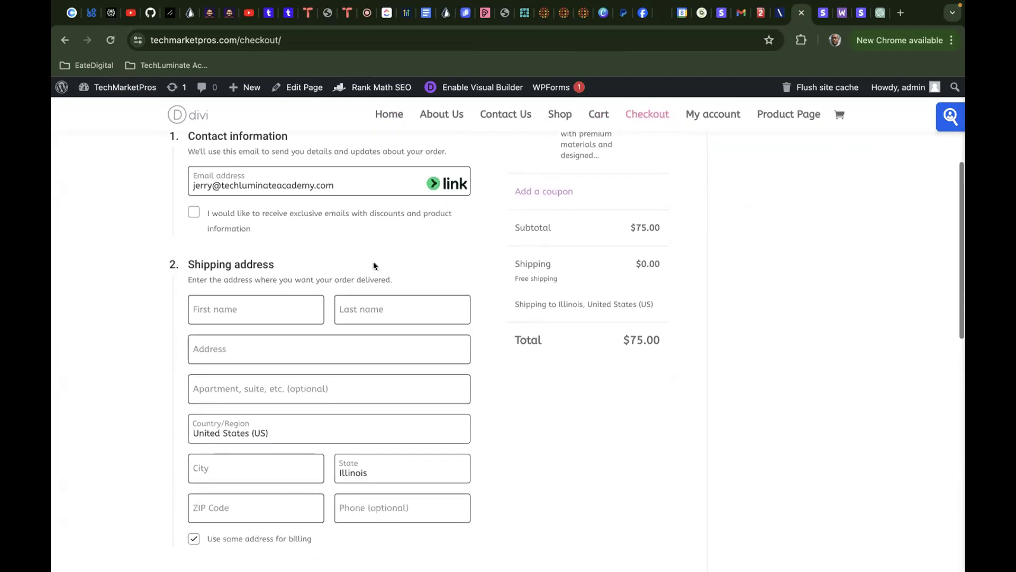
# Enter the customer's first name, last name and street address in the checkout form
pyautogui.click(294, 301)
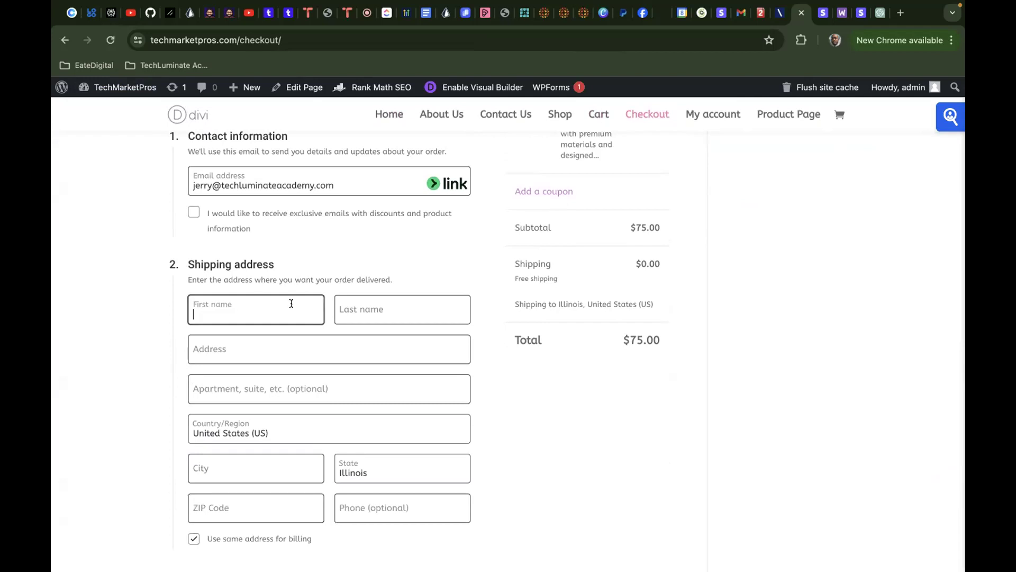
pyautogui.click(392, 304)
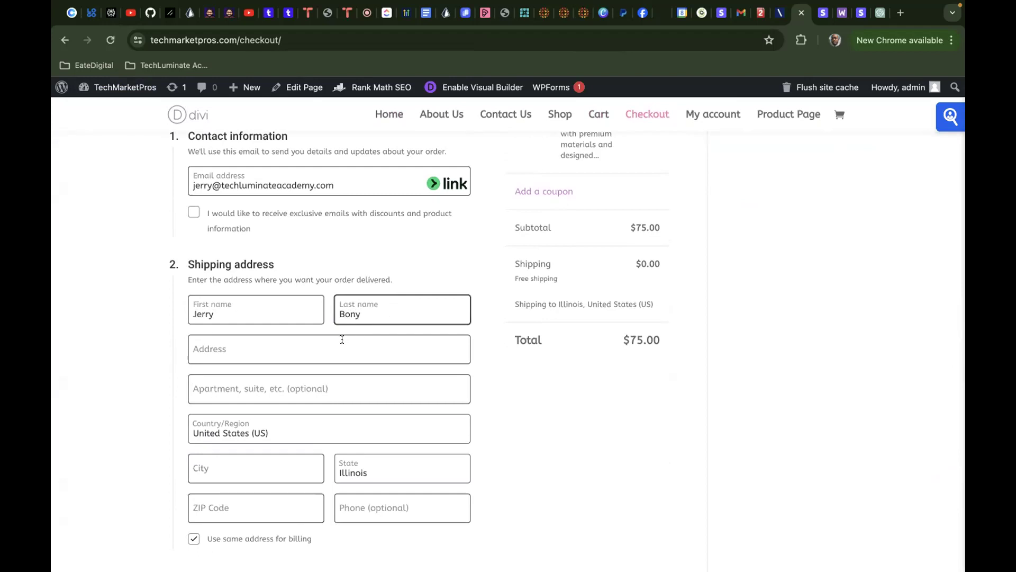
pyautogui.click(338, 345)
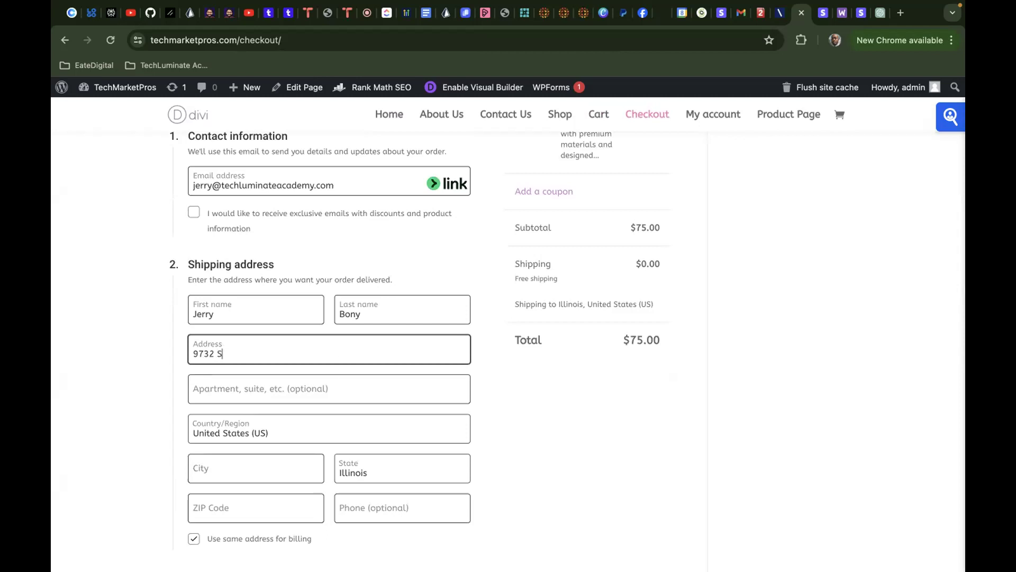
# Fill in the shipping city, state, ZIP code and phone number, then scroll to payment options
pyautogui.click(285, 466)
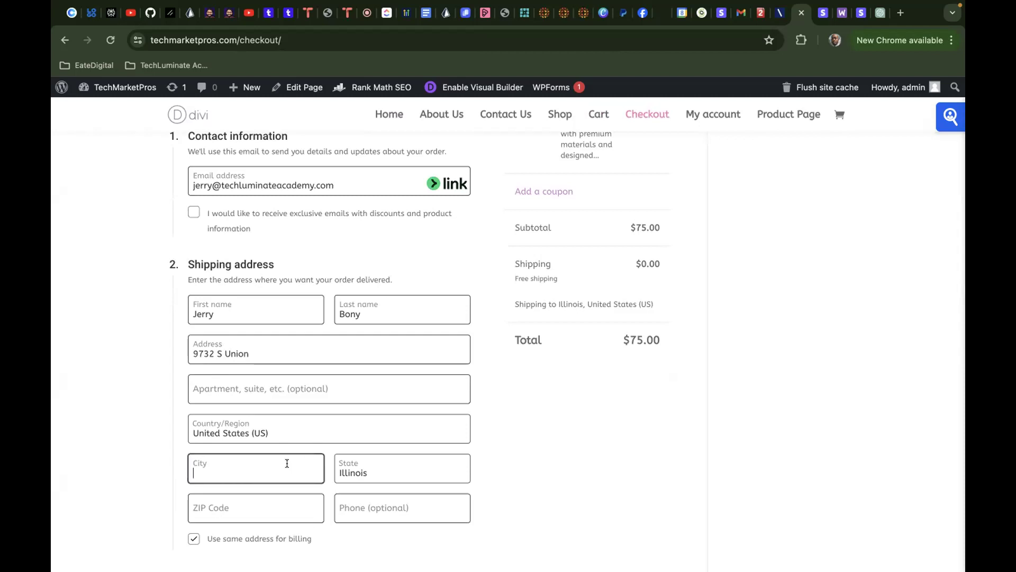
pyautogui.write('chicago')
pyautogui.press('Tab')
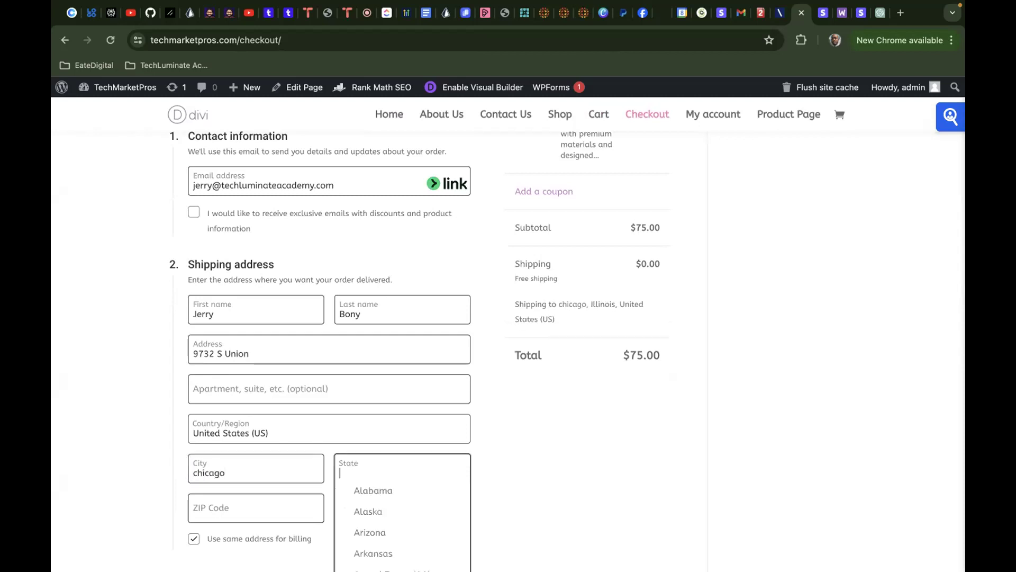
pyautogui.write('ill')
pyautogui.click(393, 487)
pyautogui.click(226, 514)
pyautogui.write('6')
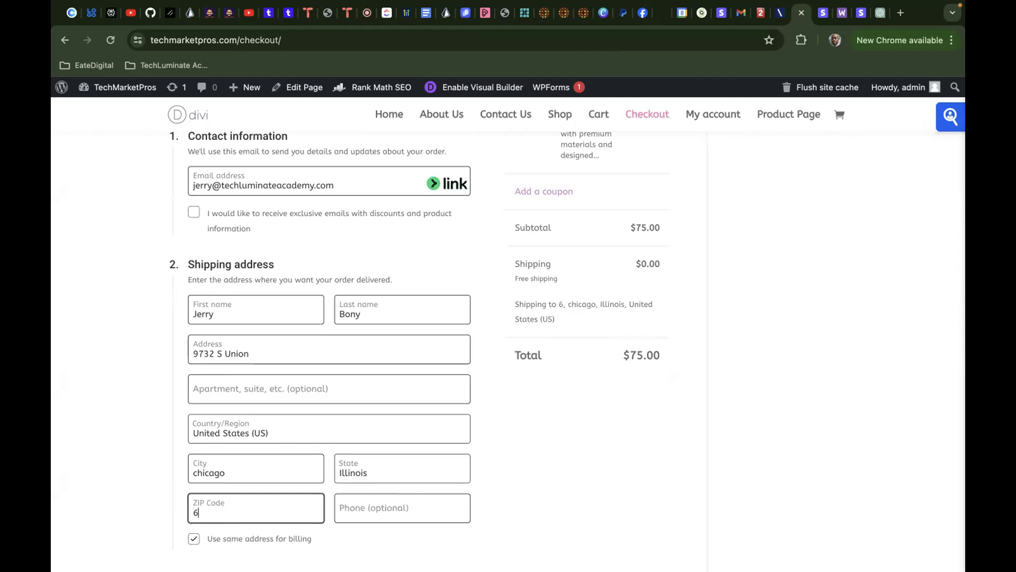
pyautogui.write('0628')
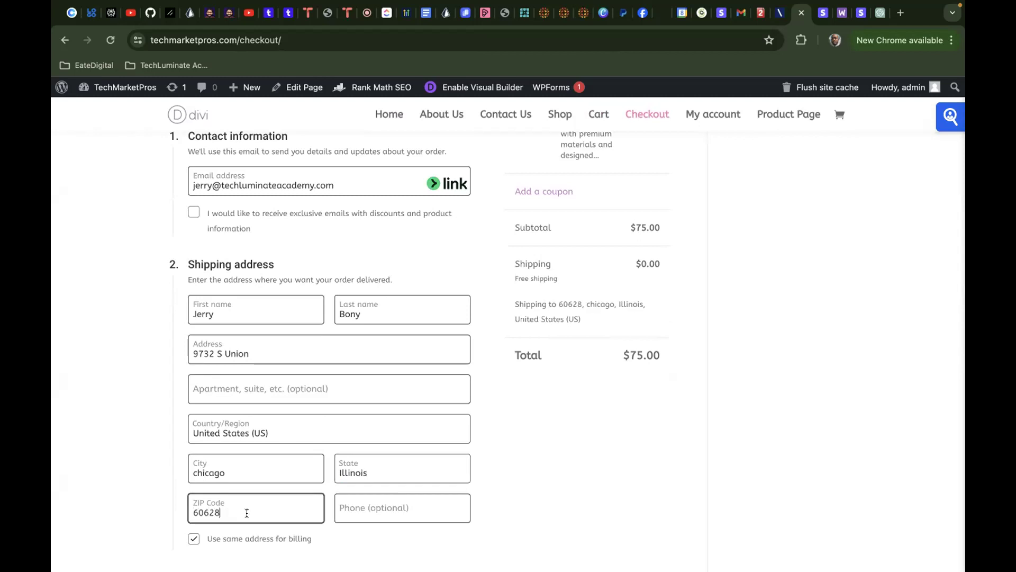
pyautogui.scroll(-2, 302, 514)
pyautogui.click(356, 469)
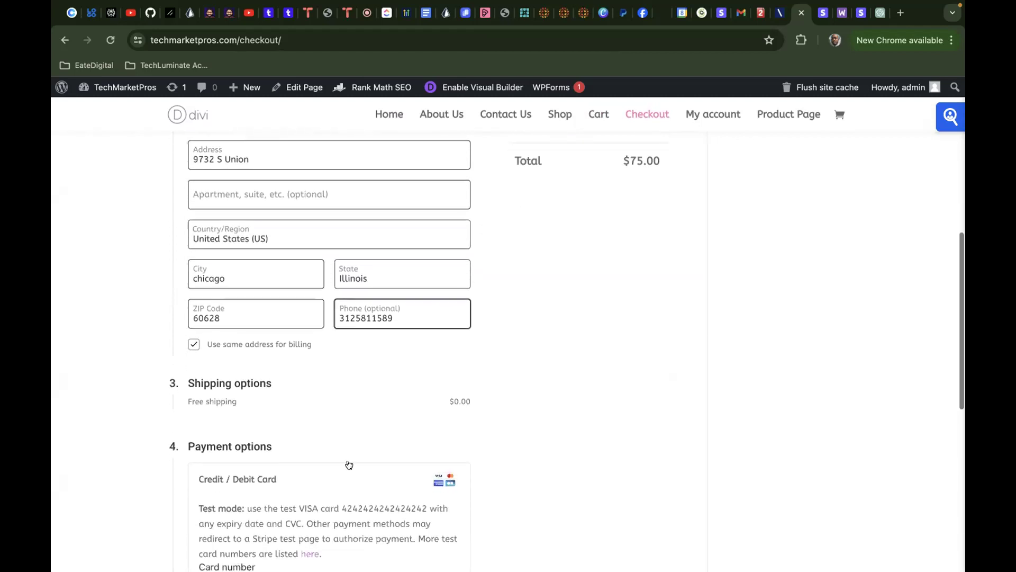
pyautogui.scroll(-5, 317, 409)
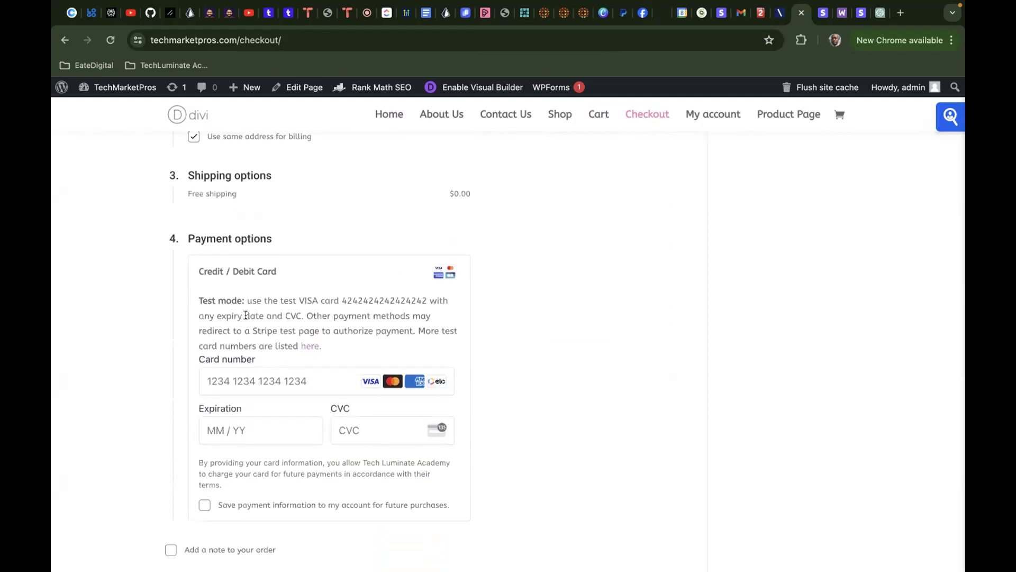
pyautogui.scroll(-1, 245, 308)
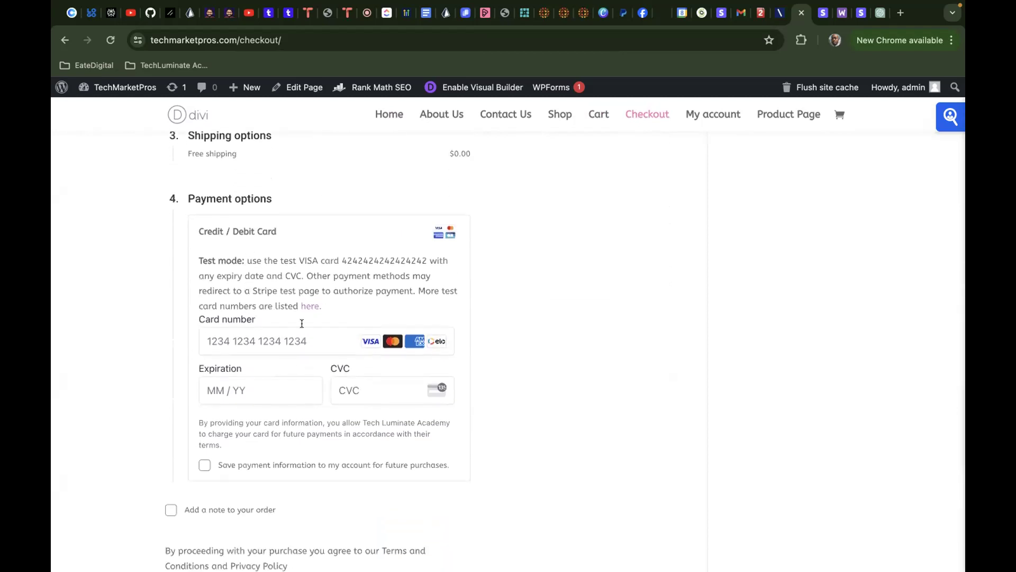
# Paste the Stripe test card number, with expiry 02/28 and a CVC
pyautogui.click(272, 336)
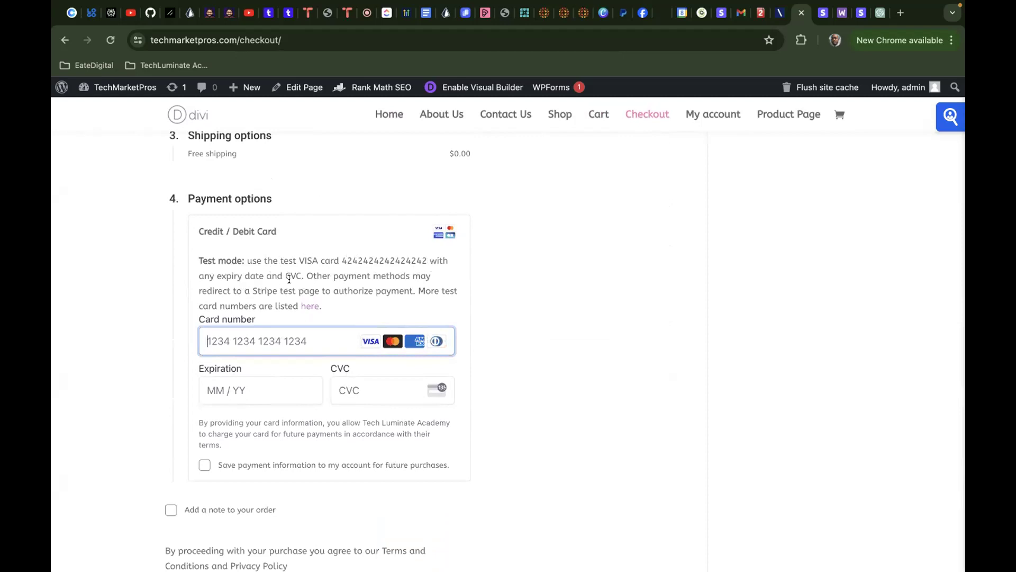
pyautogui.moveTo(425, 256); pyautogui.dragTo(341, 258)
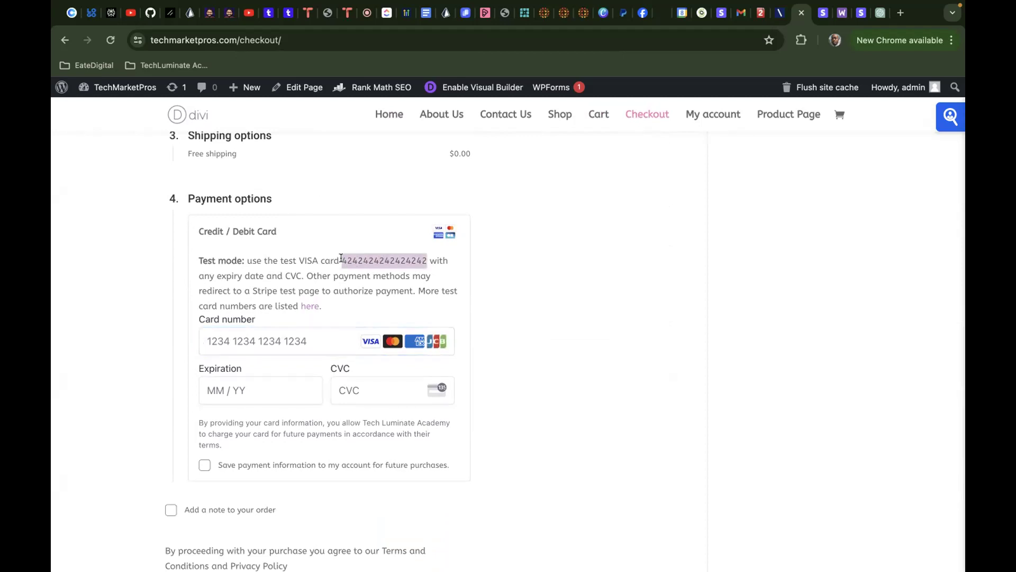
pyautogui.click(271, 344)
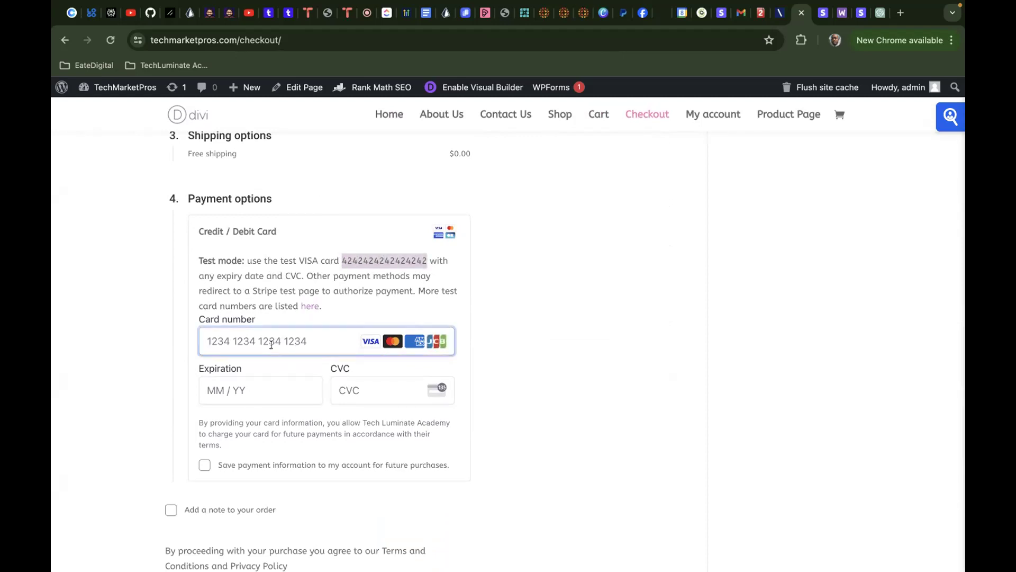
pyautogui.press('super+v')
pyautogui.click(248, 394)
pyautogui.write('0228')
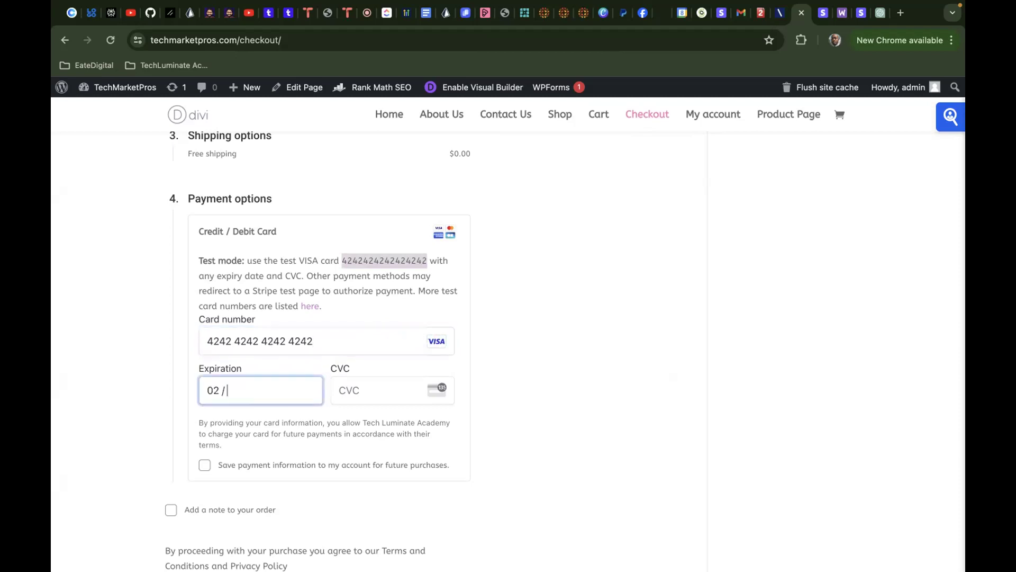
pyautogui.press('Tab')
pyautogui.write('234')
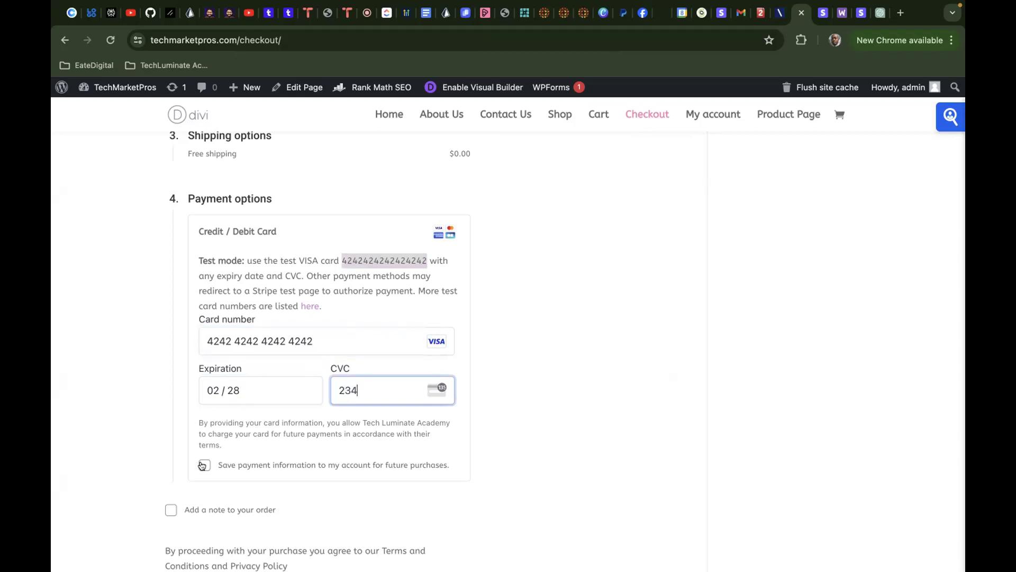
pyautogui.scroll(-3, 201, 465)
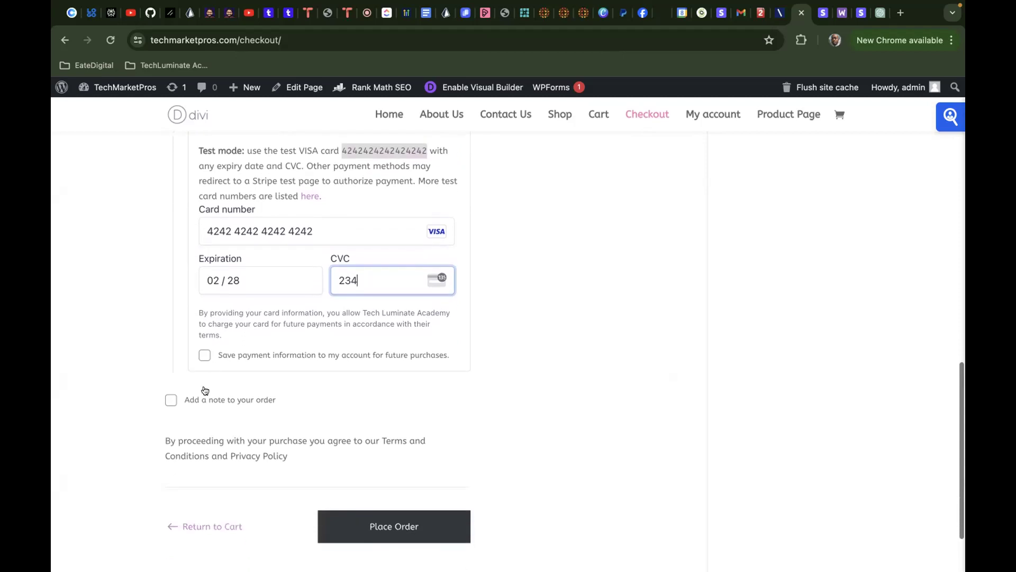
# Opt to save the payment information and add the order note 'leave on porch please'
pyautogui.click(206, 356)
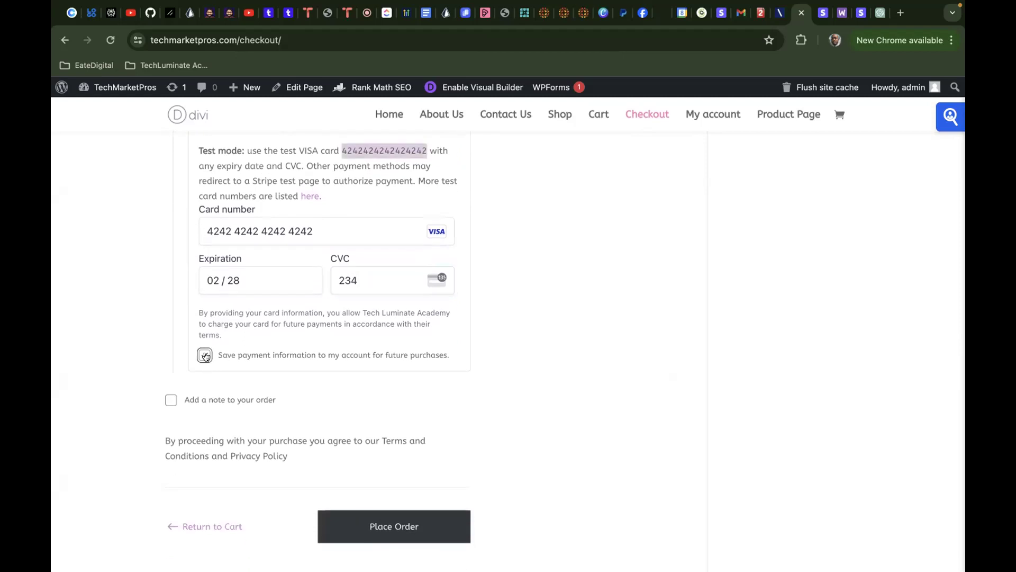
pyautogui.click(170, 401)
pyautogui.click(242, 432)
pyautogui.write('le')
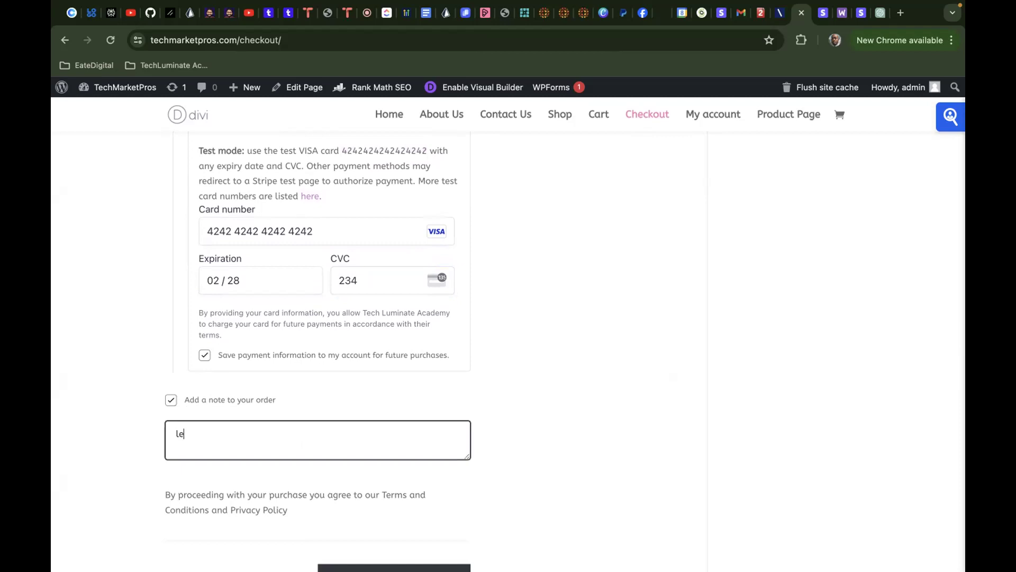
pyautogui.write('ave on porch please')
pyautogui.scroll(-3, 370, 450)
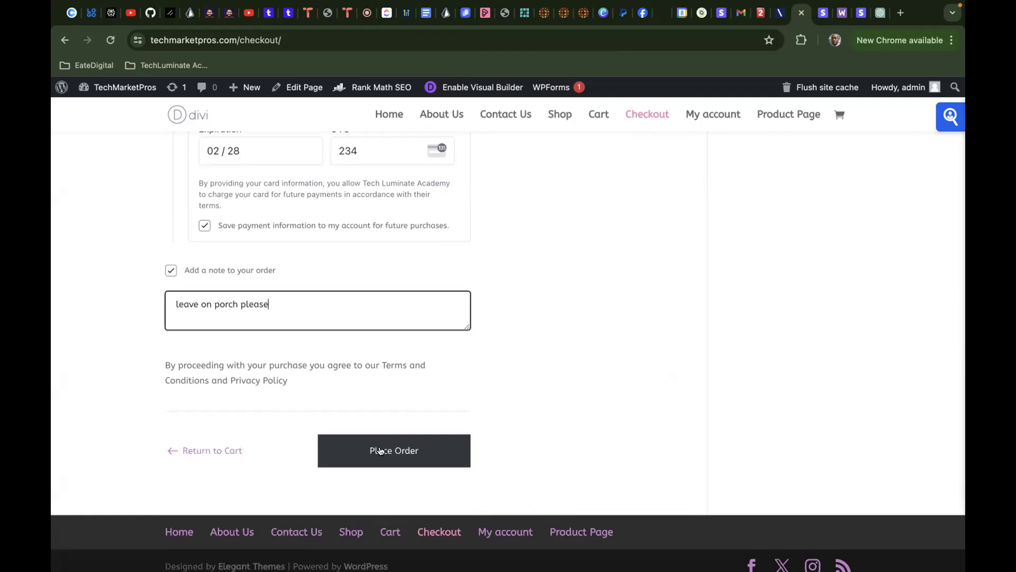
pyautogui.scroll(15, 380, 450)
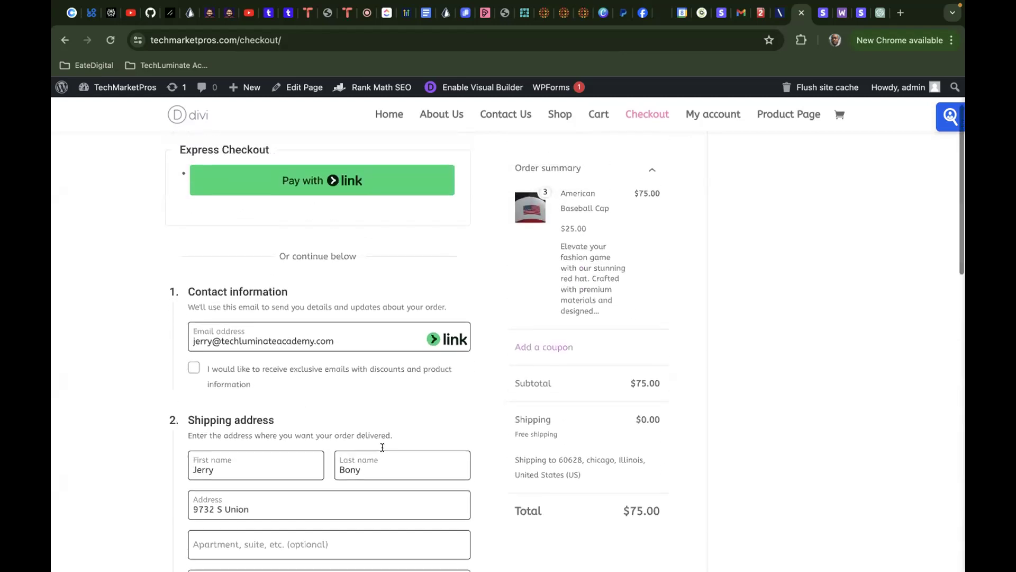
pyautogui.scroll(-15, 382, 447)
# Place the order, decline Google's save-card prompt, and review the $75.00 order confirmation
pyautogui.click(375, 507)
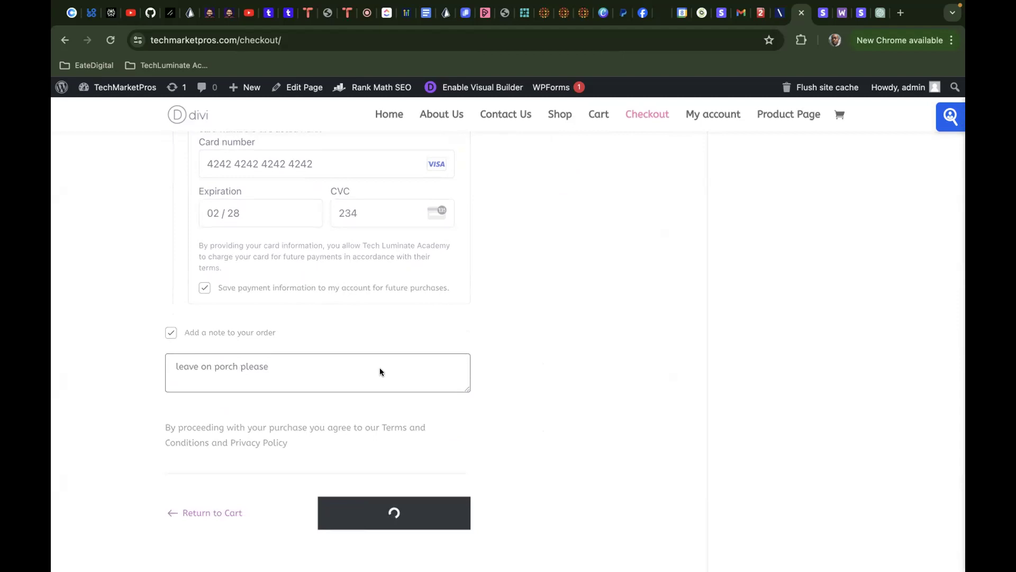
pyautogui.scroll(1, 441, 330)
pyautogui.scroll(11, 442, 326)
pyautogui.scroll(4, 442, 324)
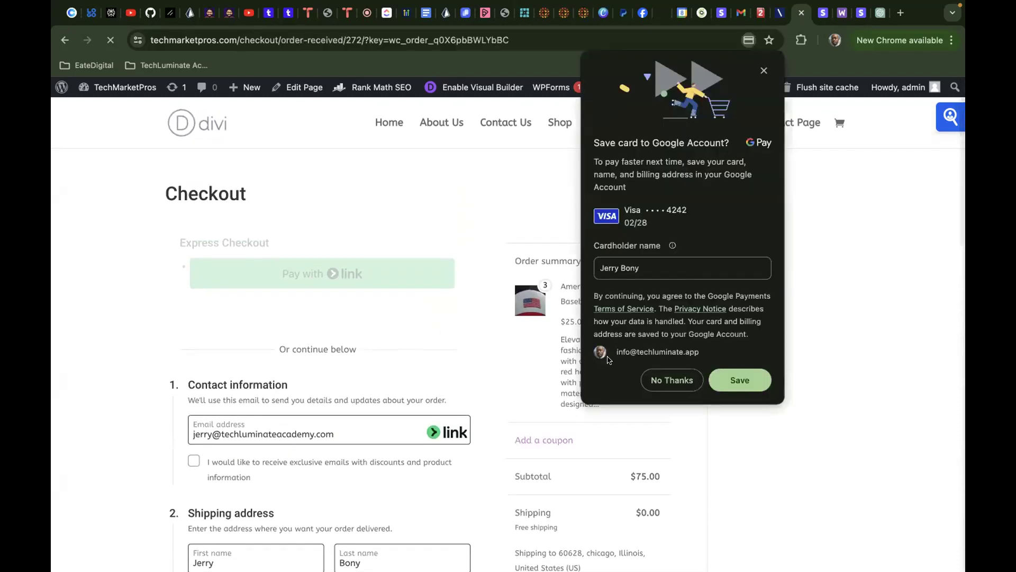
pyautogui.click(679, 383)
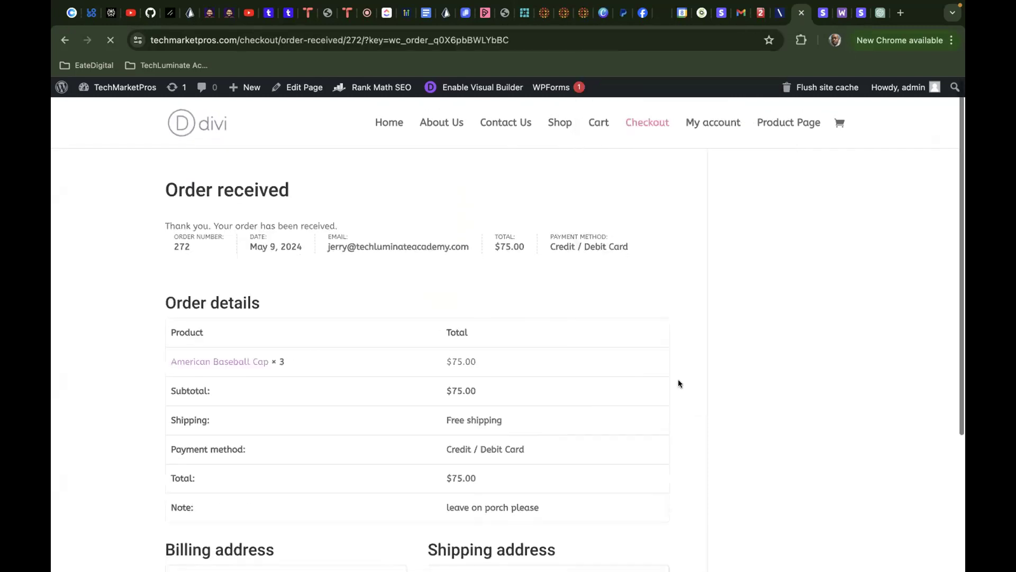
pyautogui.scroll(-1, 678, 379)
pyautogui.scroll(-3, 595, 343)
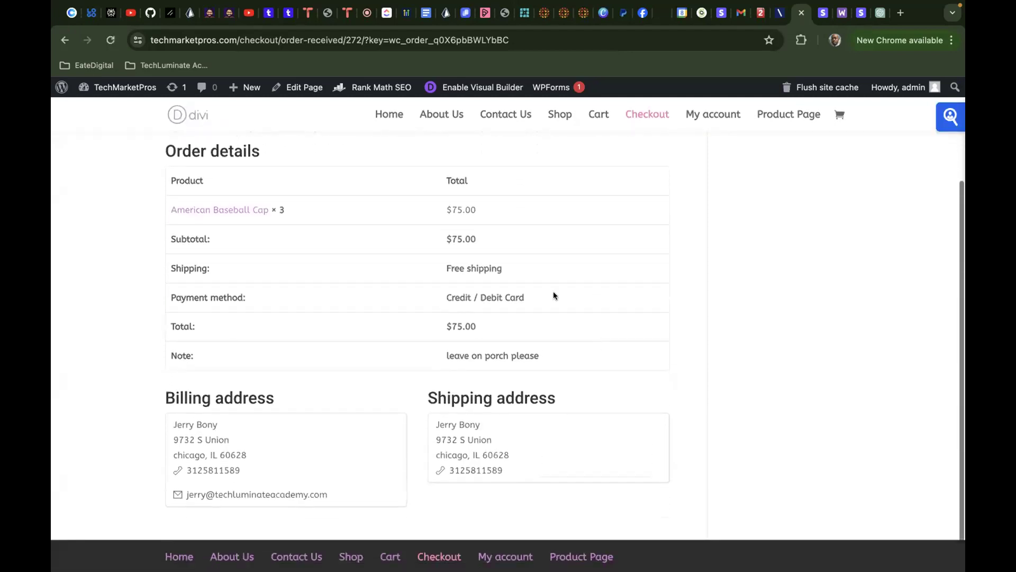
pyautogui.scroll(-1, 349, 249)
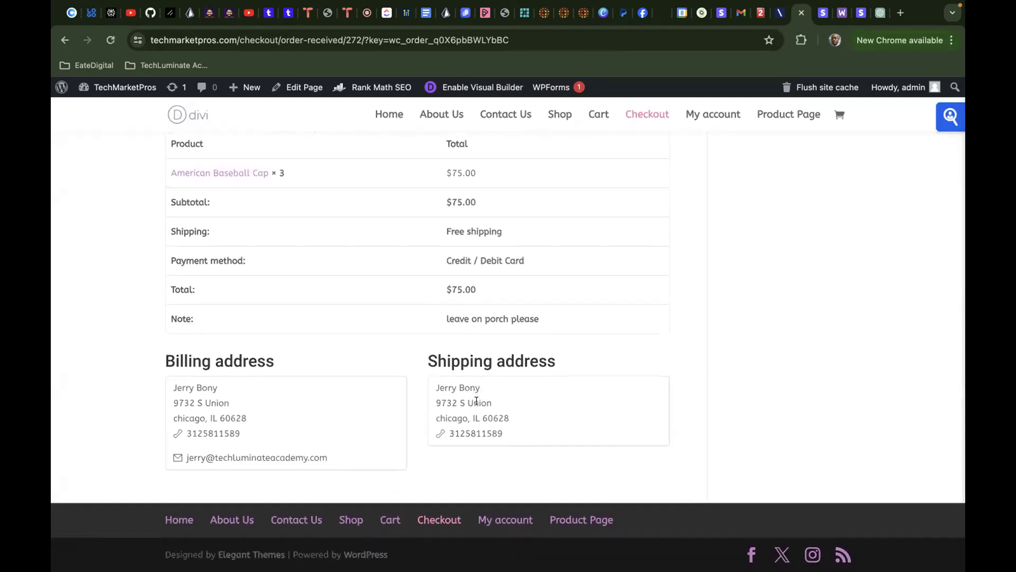
pyautogui.scroll(2, 478, 399)
pyautogui.scroll(4, 480, 400)
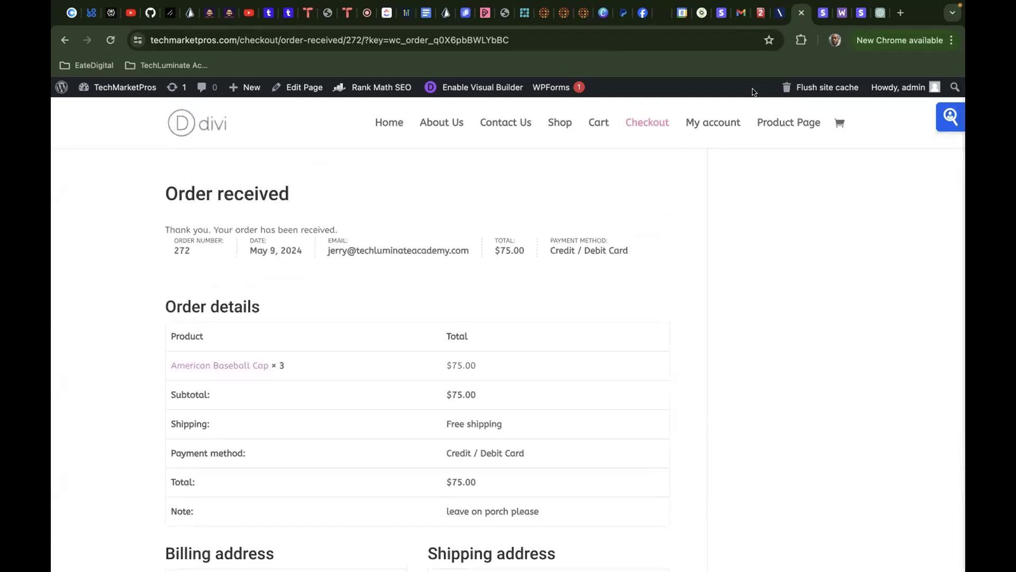
pyautogui.moveTo(533, 85)
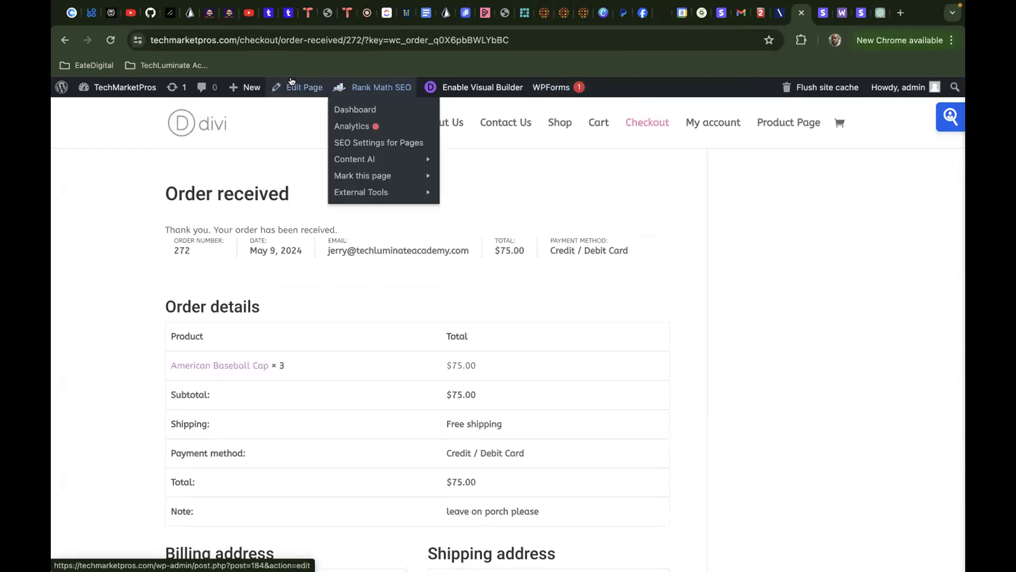
# Go to the admin Dashboard, then WooCommerce Orders, and open order #272's details
pyautogui.click(106, 93)
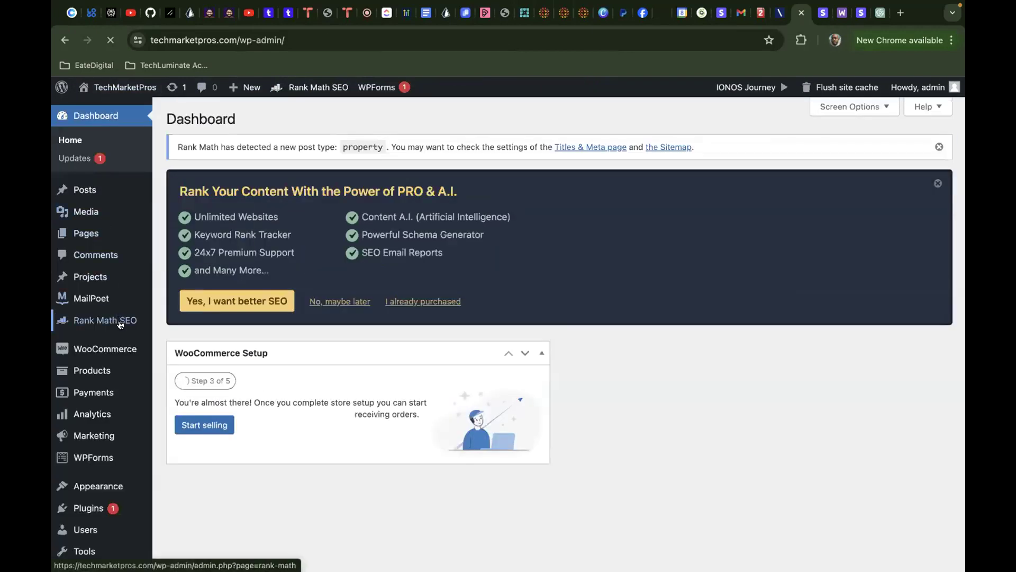
pyautogui.moveTo(120, 348)
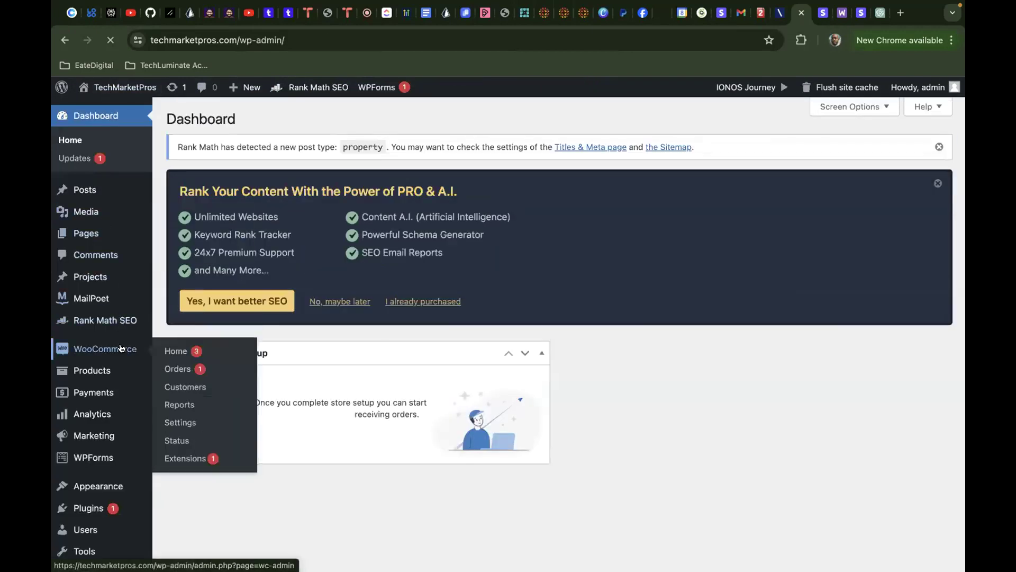
pyautogui.click(173, 368)
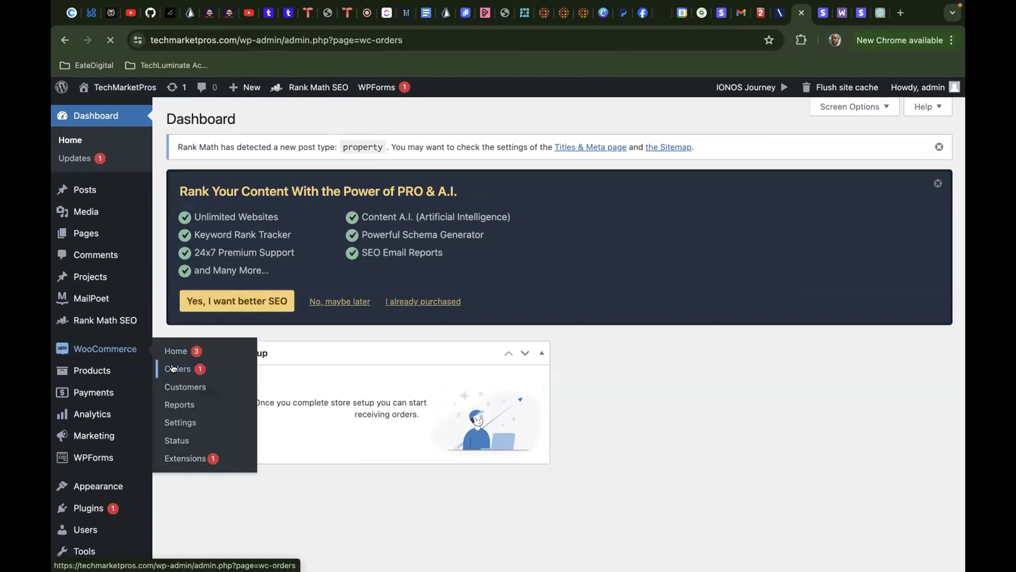
pyautogui.scroll(-3, 291, 358)
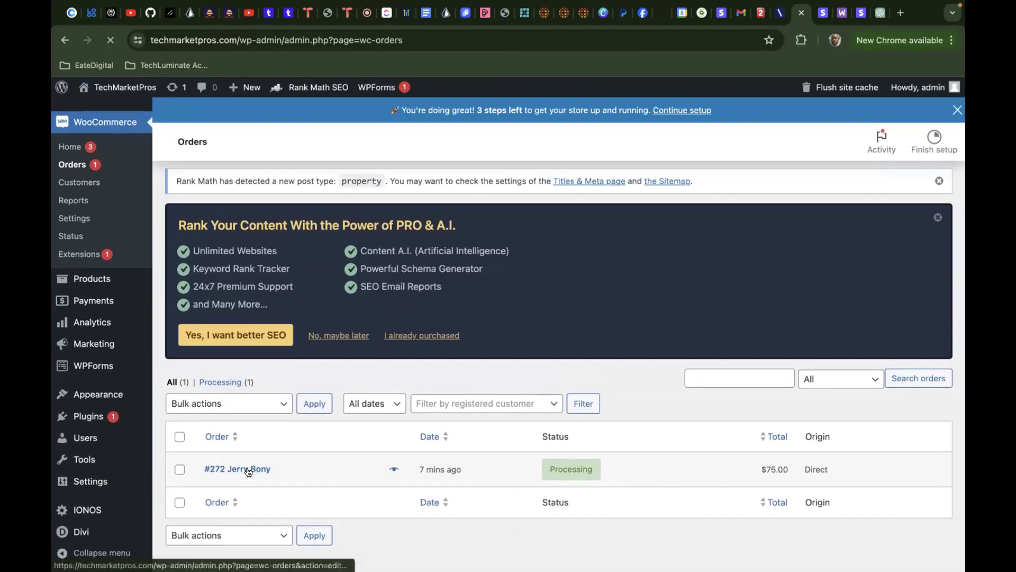
pyautogui.click(248, 473)
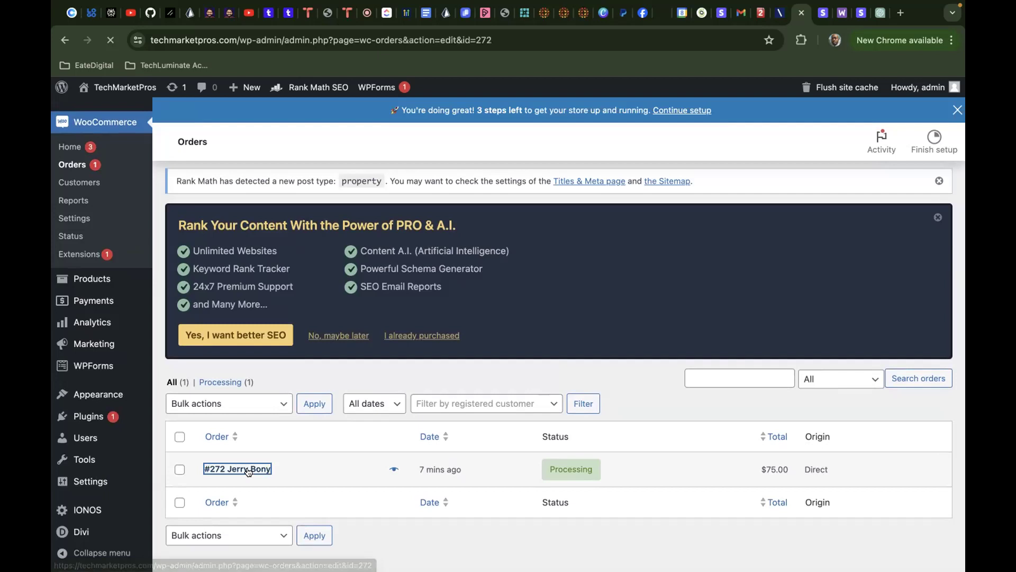
pyautogui.scroll(-5, 248, 472)
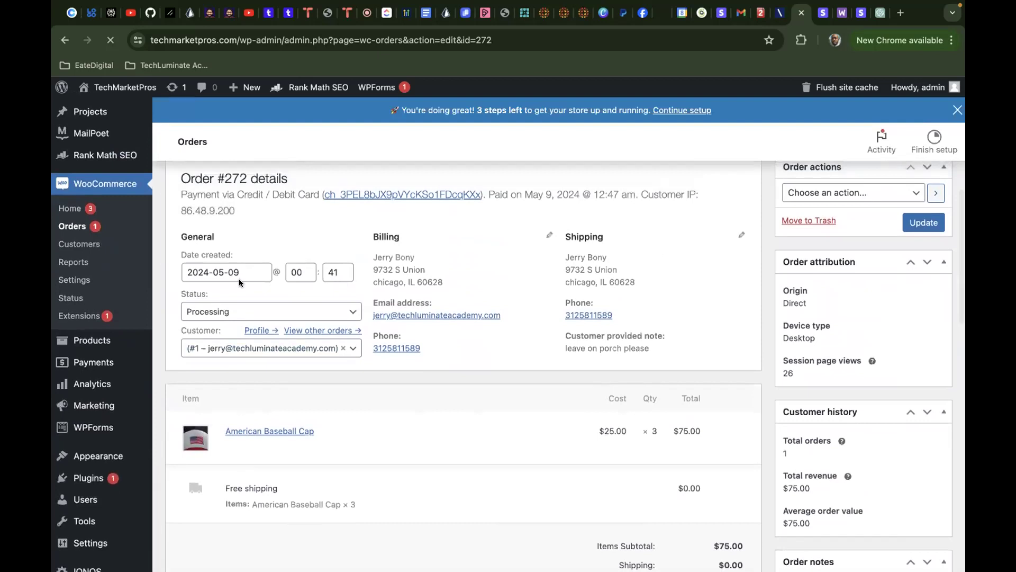
pyautogui.scroll(1, 242, 223)
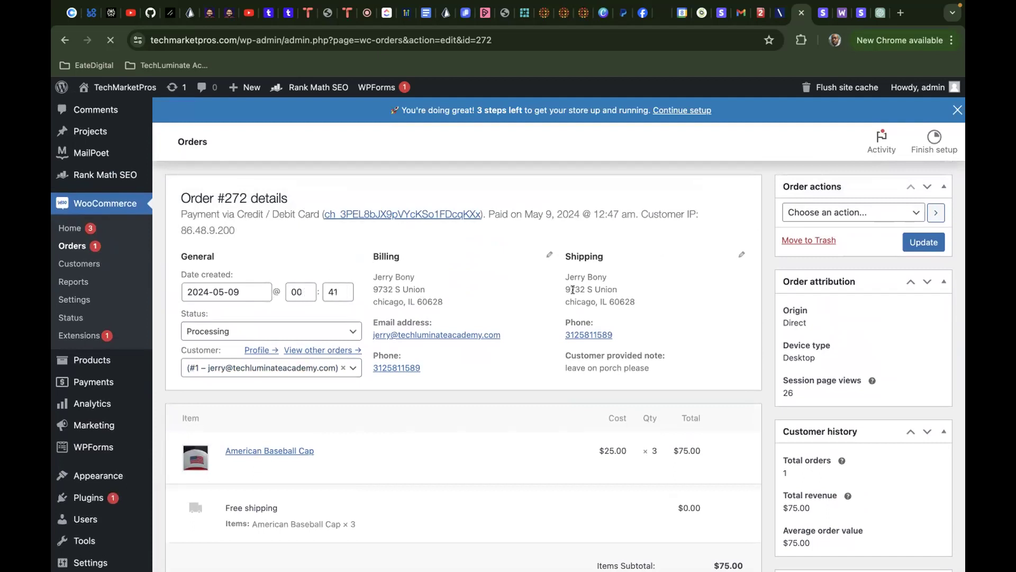
pyautogui.scroll(-1, 382, 346)
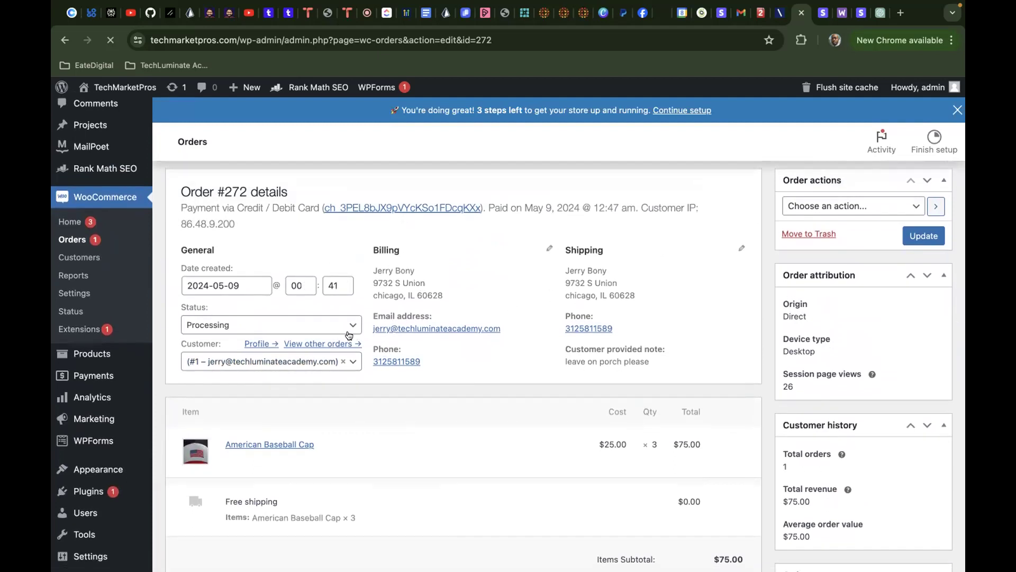
pyautogui.scroll(-2, 349, 335)
pyautogui.click(345, 265)
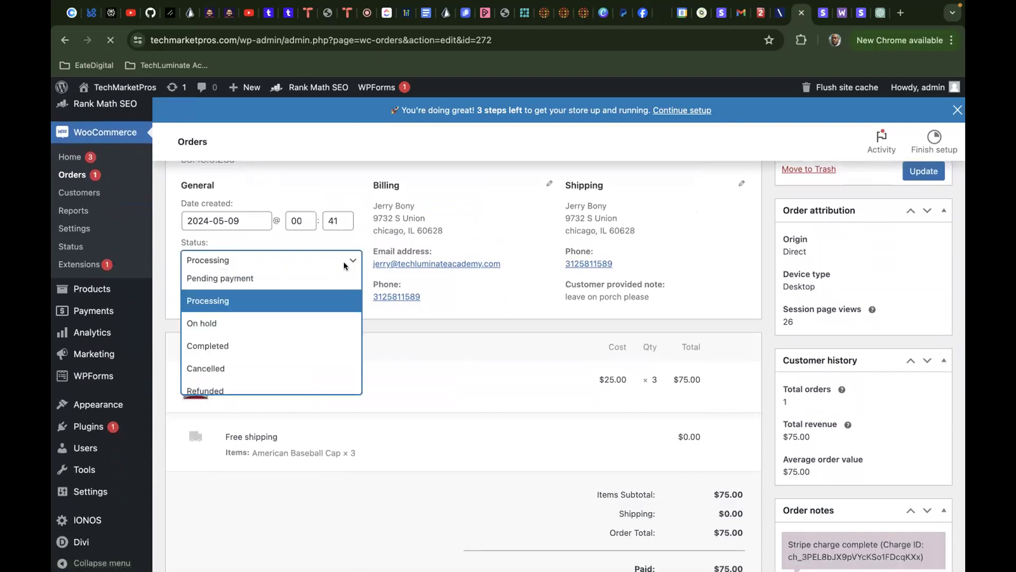
pyautogui.click(339, 295)
pyautogui.scroll(-5, 434, 360)
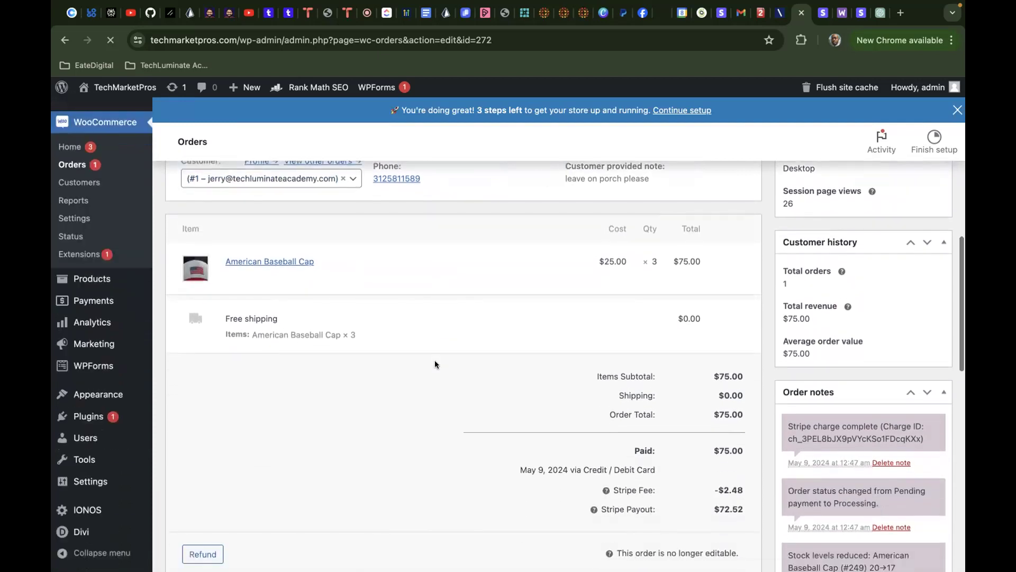
pyautogui.scroll(-1, 434, 364)
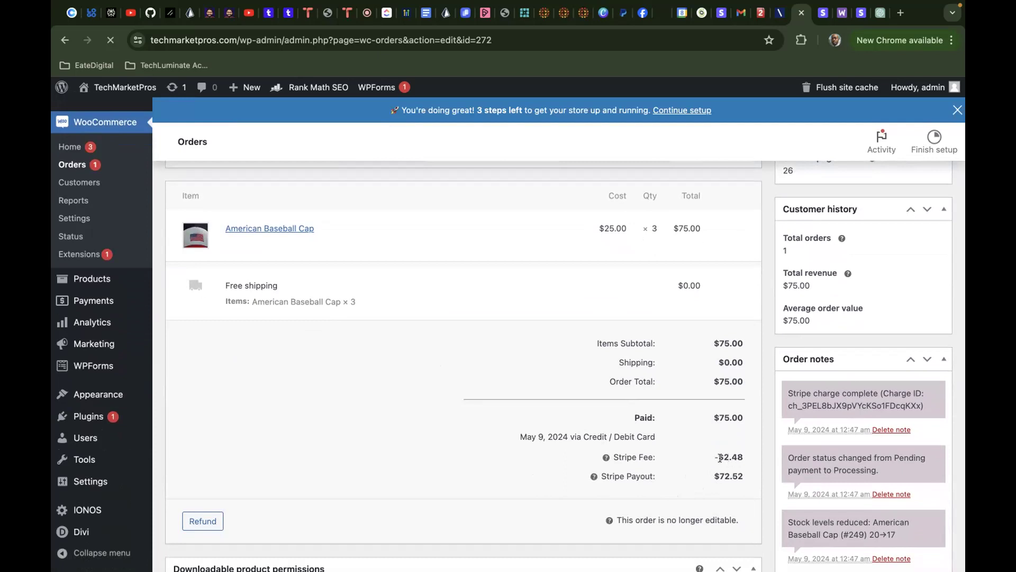
pyautogui.scroll(-3, 814, 398)
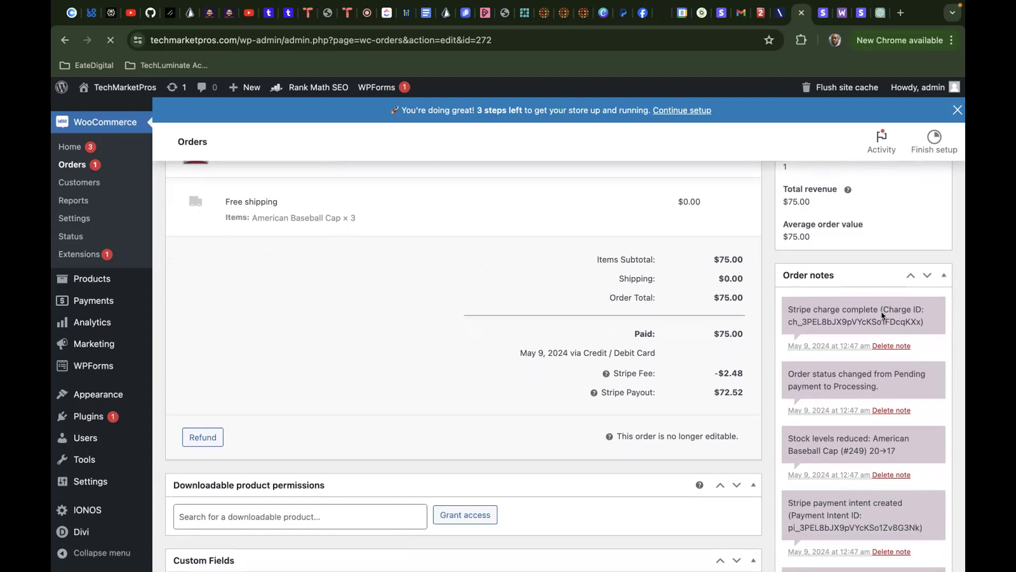
pyautogui.scroll(-2, 882, 313)
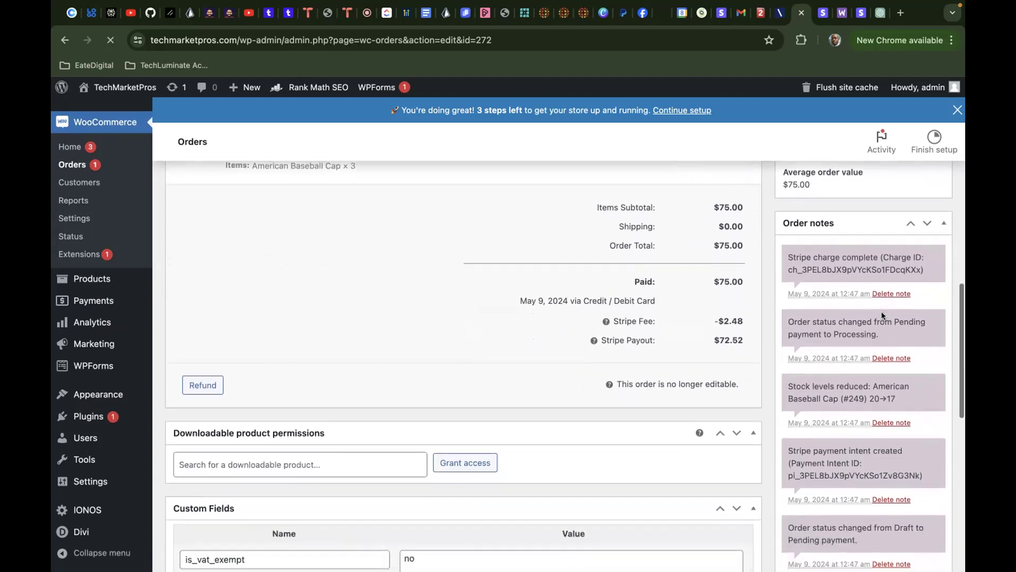
pyautogui.scroll(-1, 855, 341)
pyautogui.scroll(-1, 855, 344)
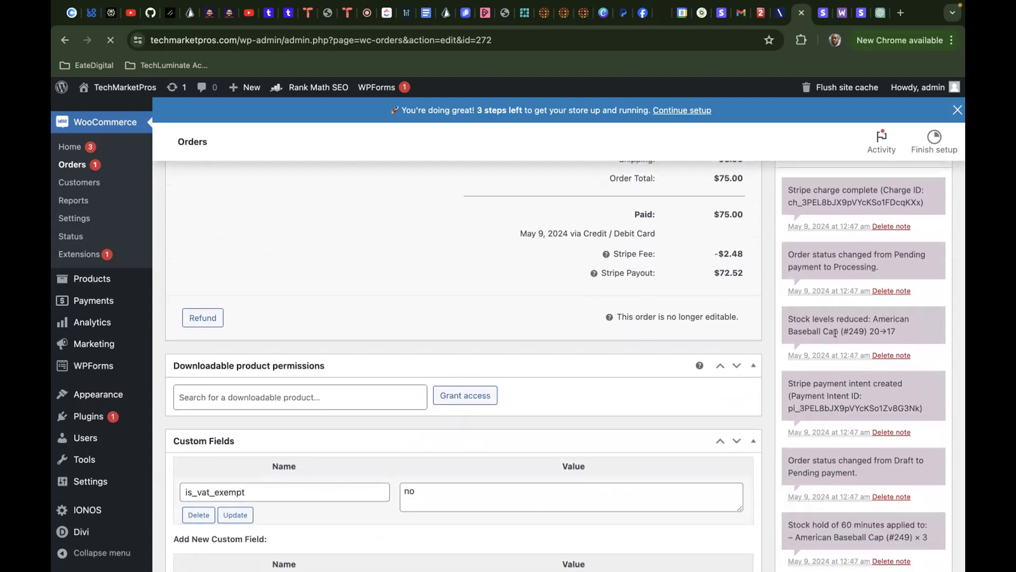
pyautogui.scroll(-1, 856, 341)
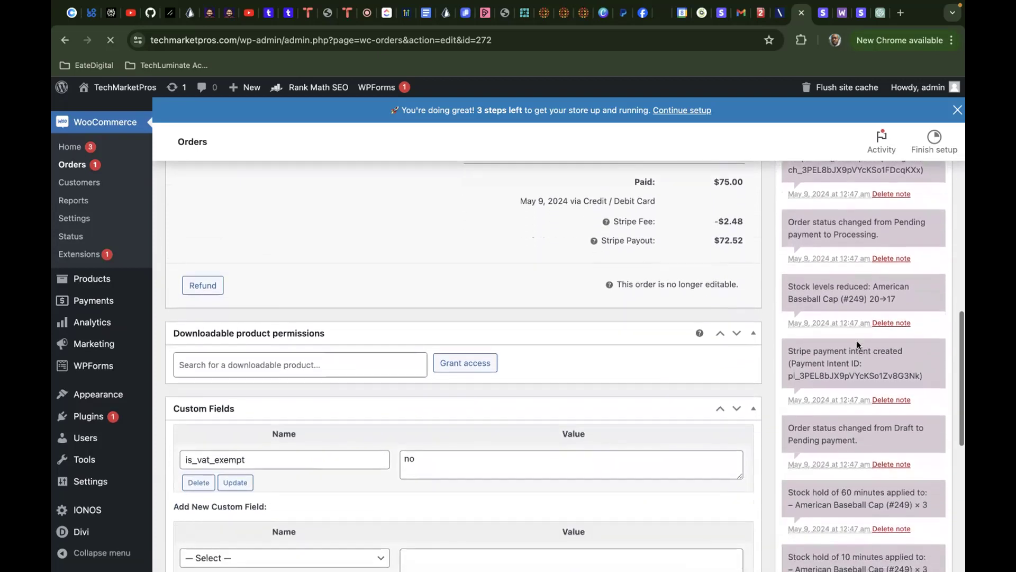
pyautogui.scroll(-2, 858, 341)
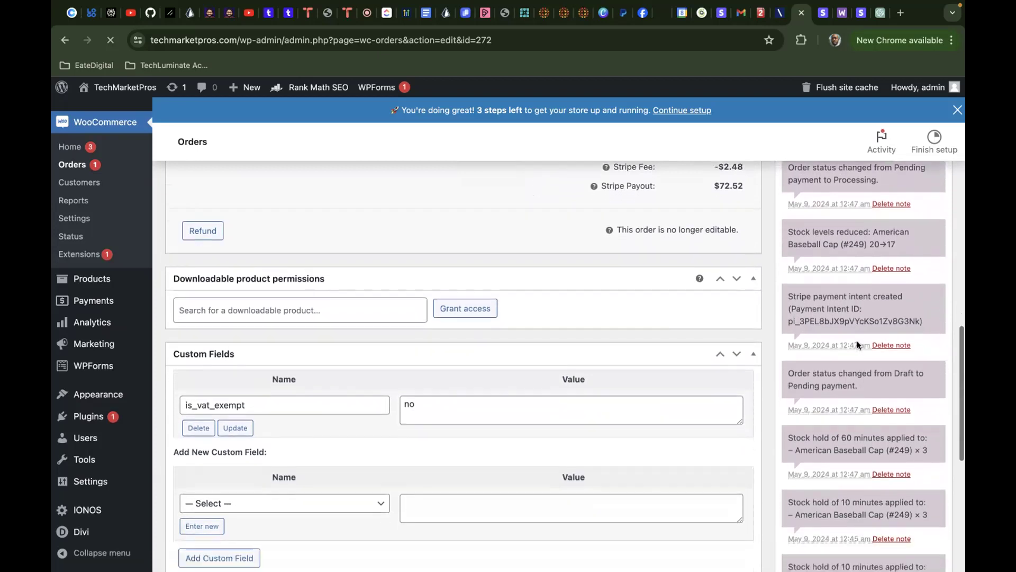
pyautogui.scroll(-5, 856, 340)
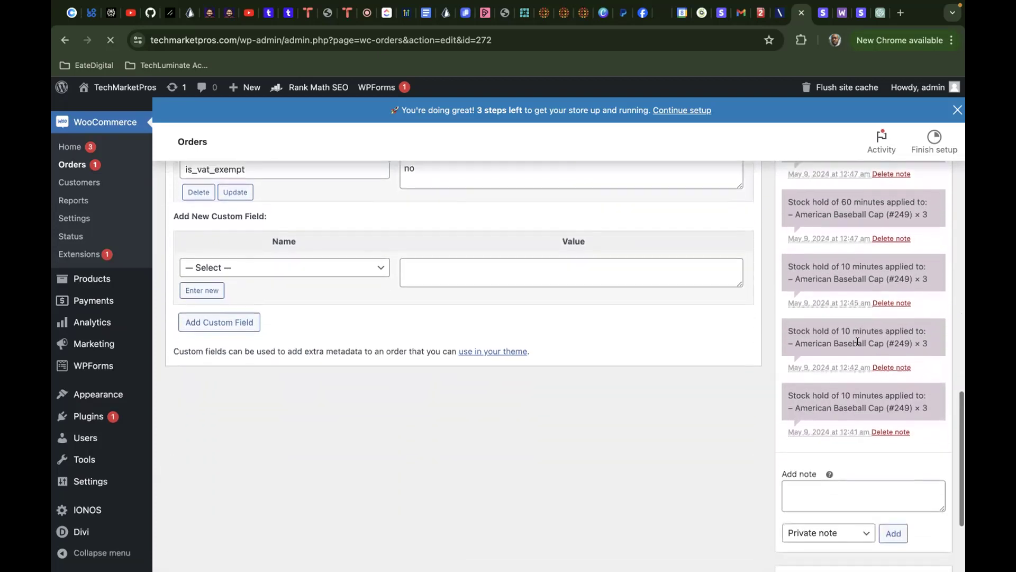
pyautogui.scroll(5, 857, 342)
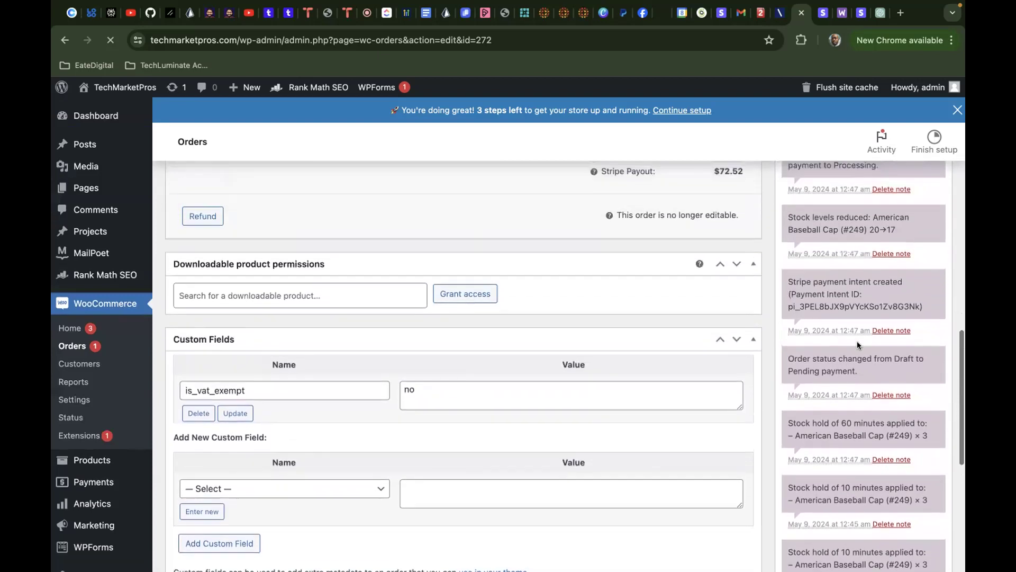
pyautogui.scroll(12, 856, 341)
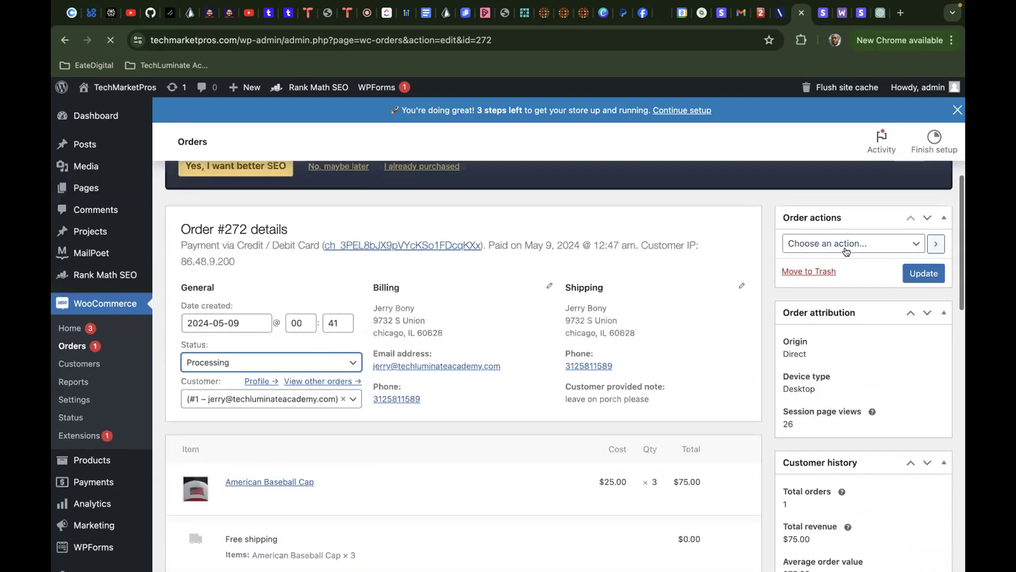
# Run the 'Send order details to customer' action on order #272 and update it
pyautogui.click(886, 245)
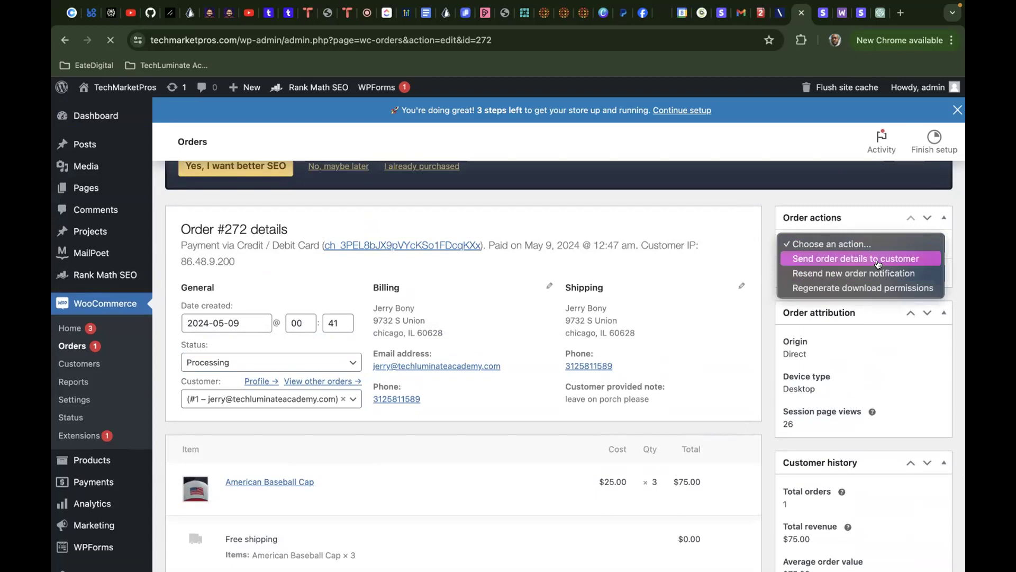
pyautogui.click(876, 259)
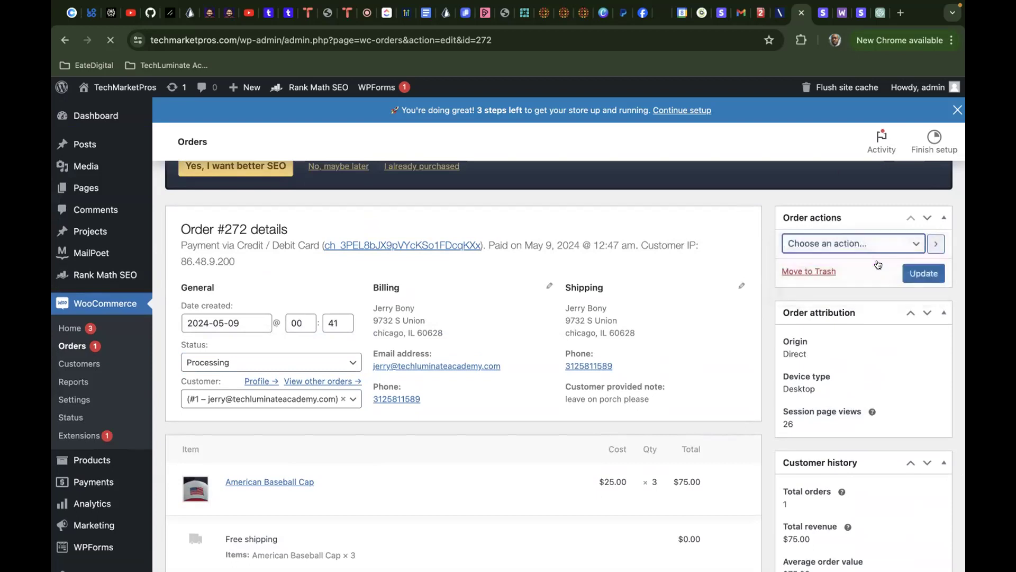
pyautogui.click(913, 273)
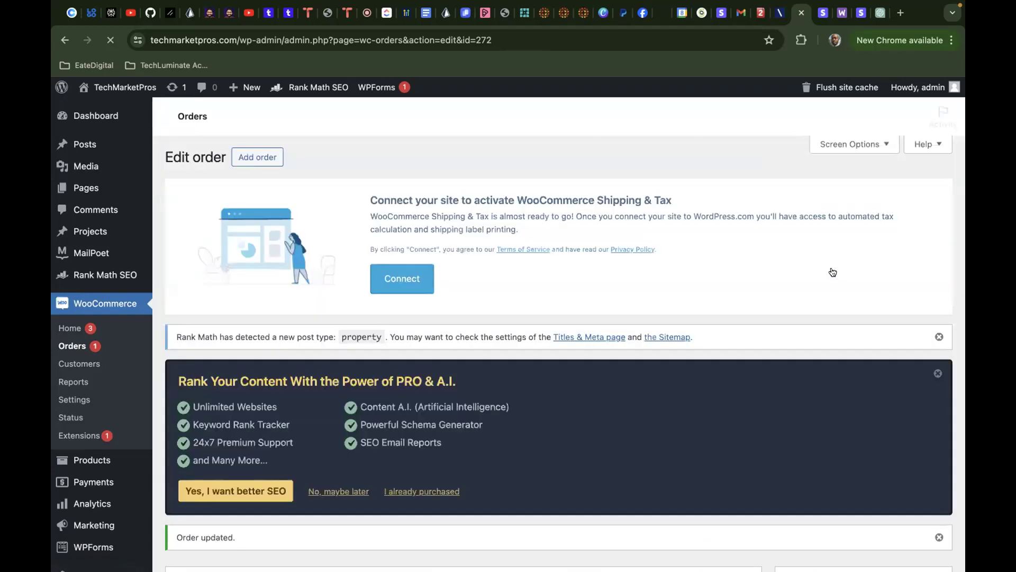
# Sign back in to Stripe with the account password copied from 1Password
pyautogui.click(860, 14)
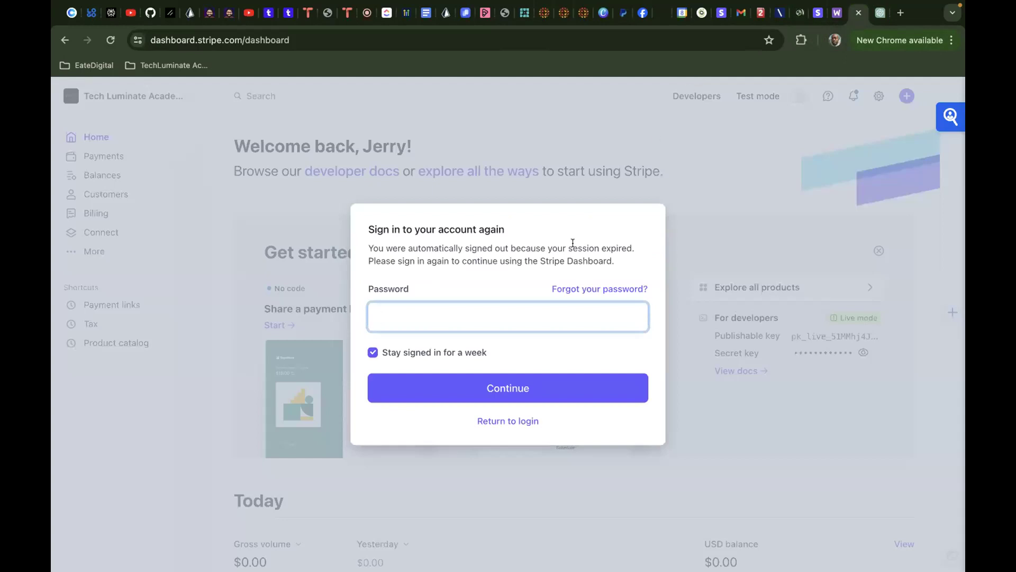
pyautogui.hotkey('ctrl', 'Left')
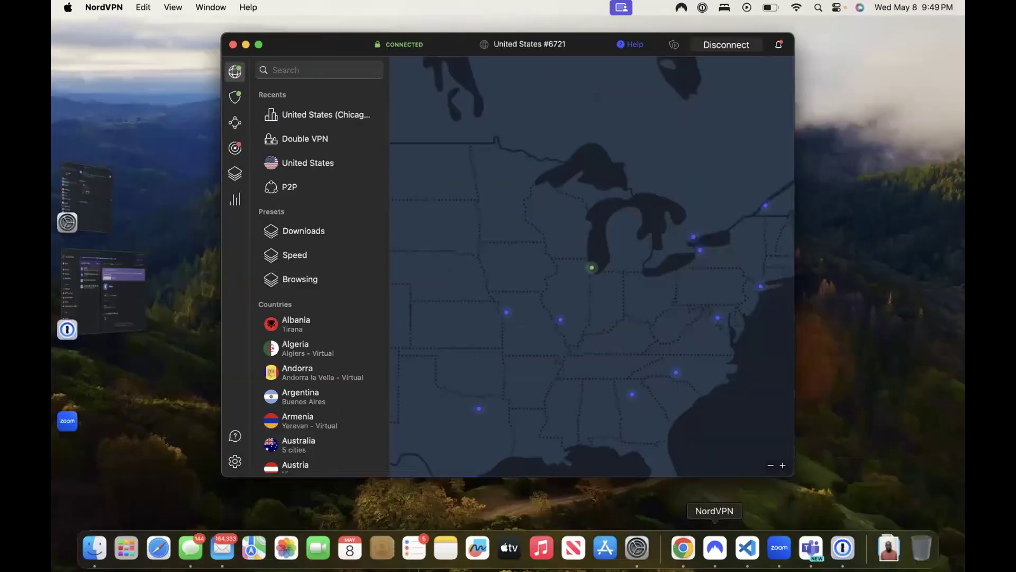
pyautogui.click(843, 548)
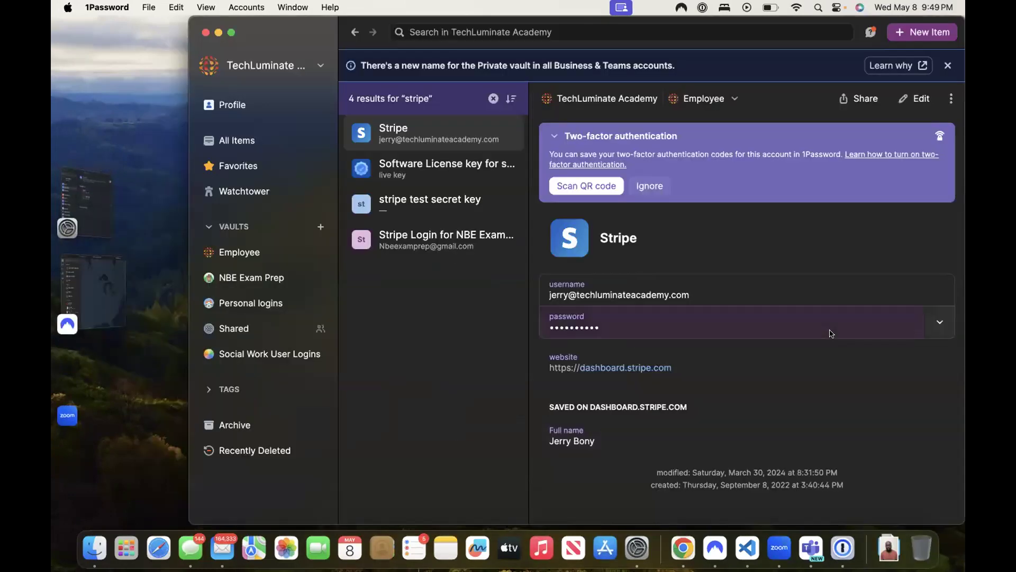
pyautogui.click(829, 326)
pyautogui.hotkey('ctrl', 'Right')
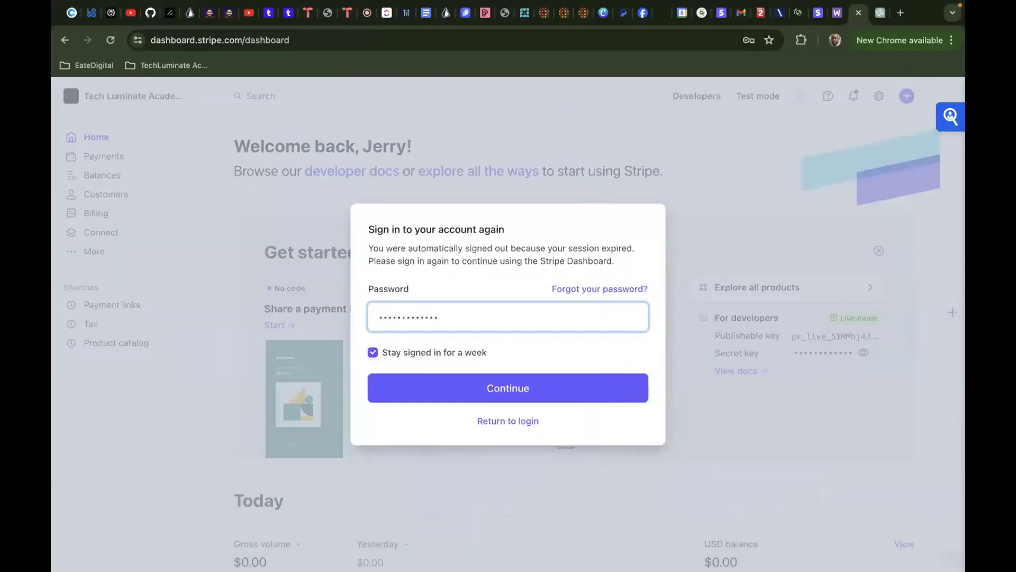
pyautogui.click(479, 375)
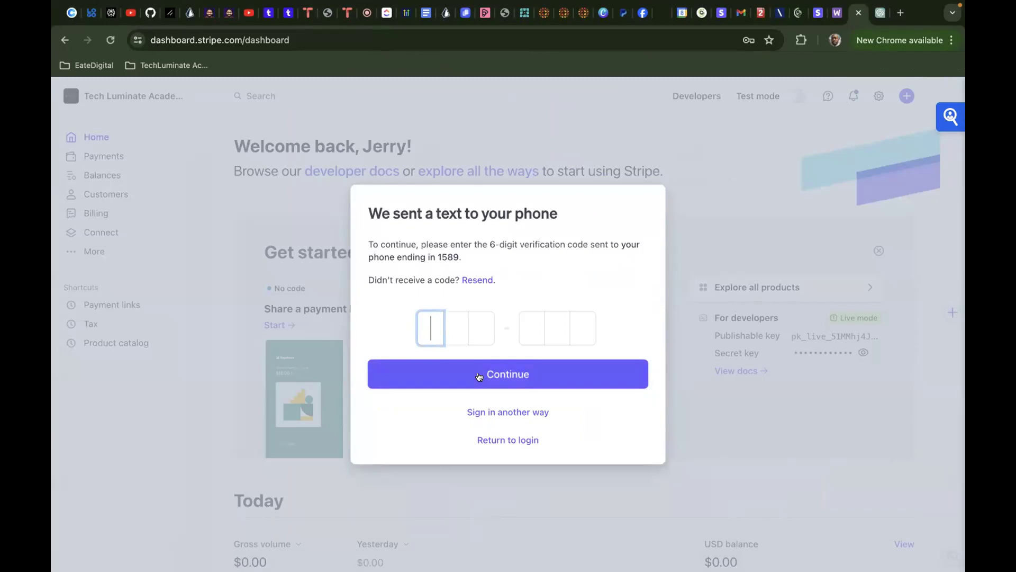
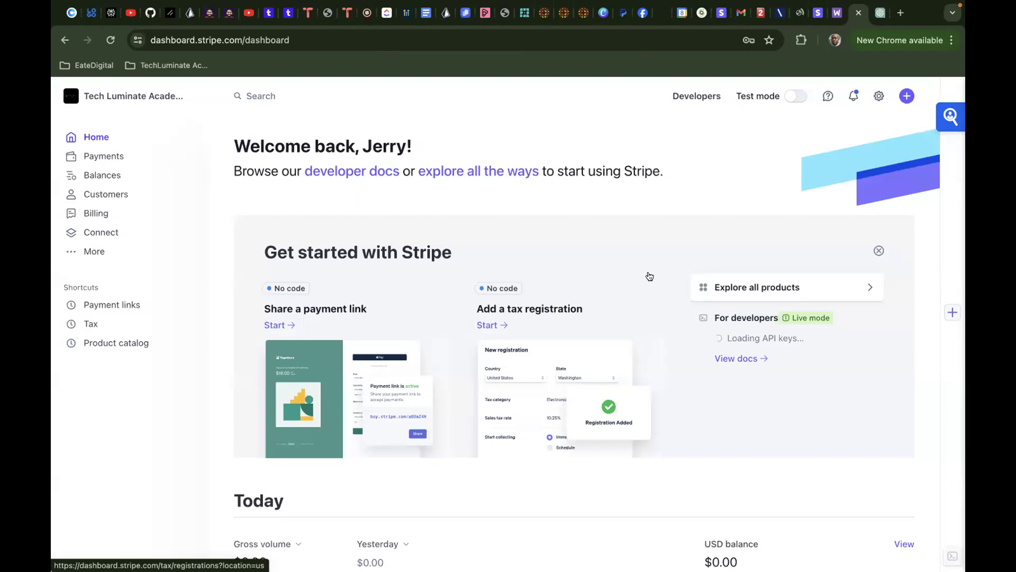
# Enter the SMS verification code and switch the dashboard to test mode
pyautogui.click(796, 98)
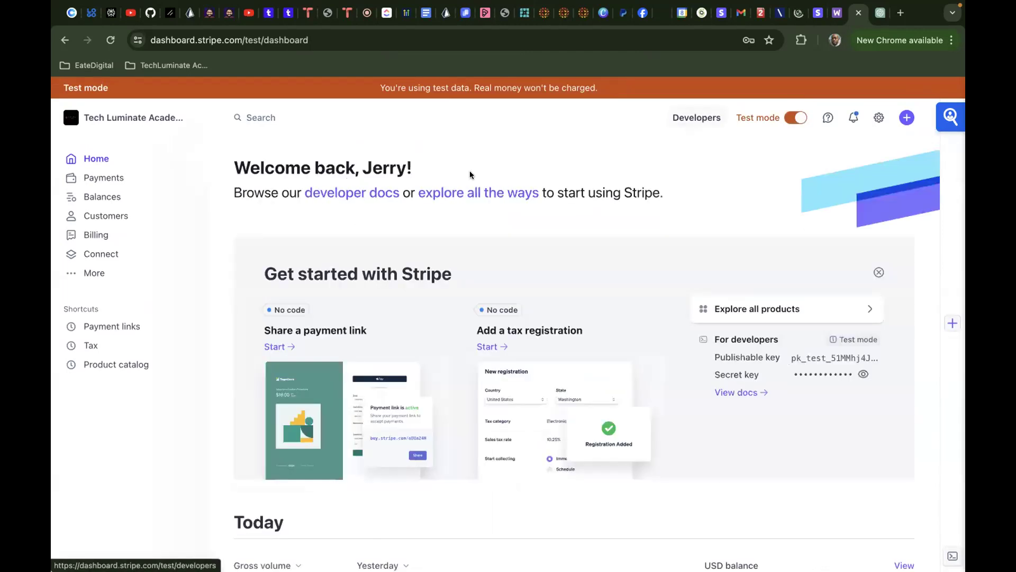
# Open the $75.00 test payment for Order 272 from the Payments list and review it
pyautogui.click(102, 179)
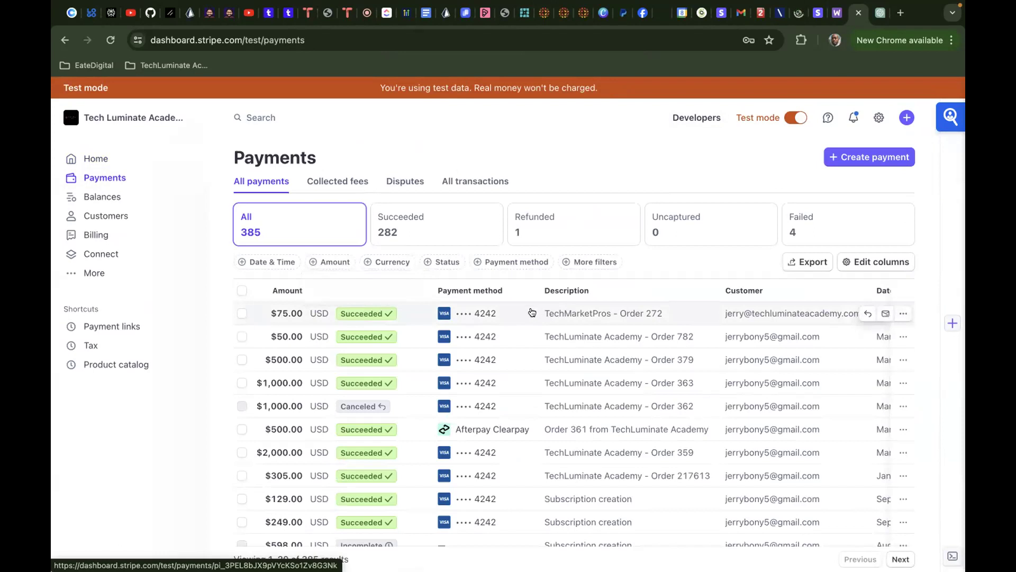
pyautogui.click(414, 313)
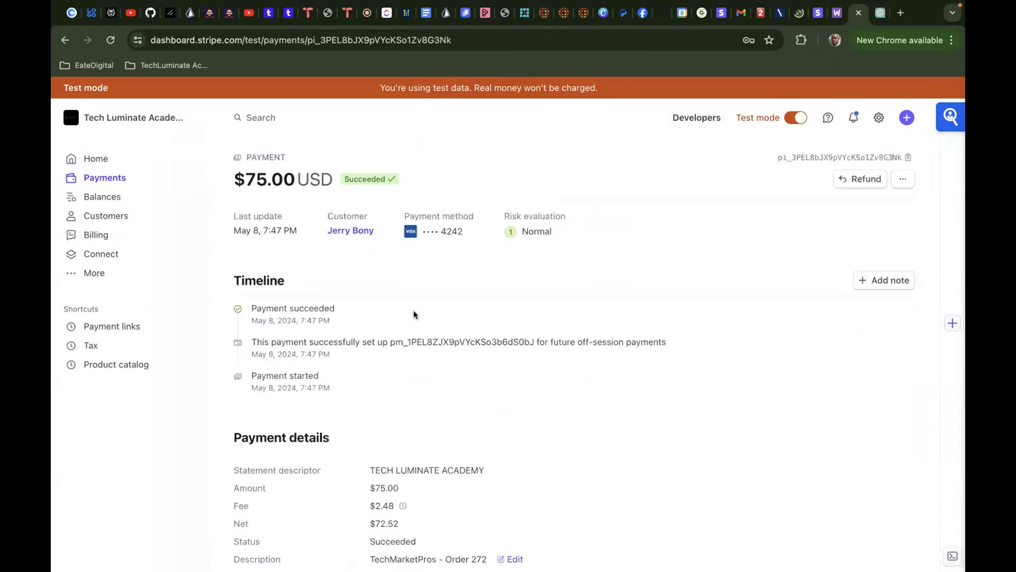
pyautogui.scroll(-2, 410, 316)
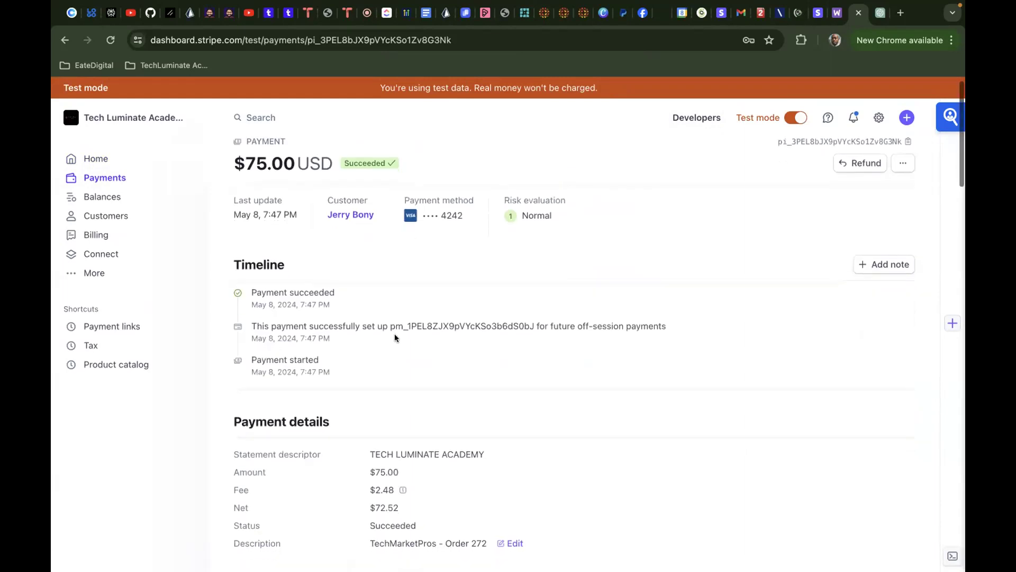
pyautogui.scroll(-7, 395, 338)
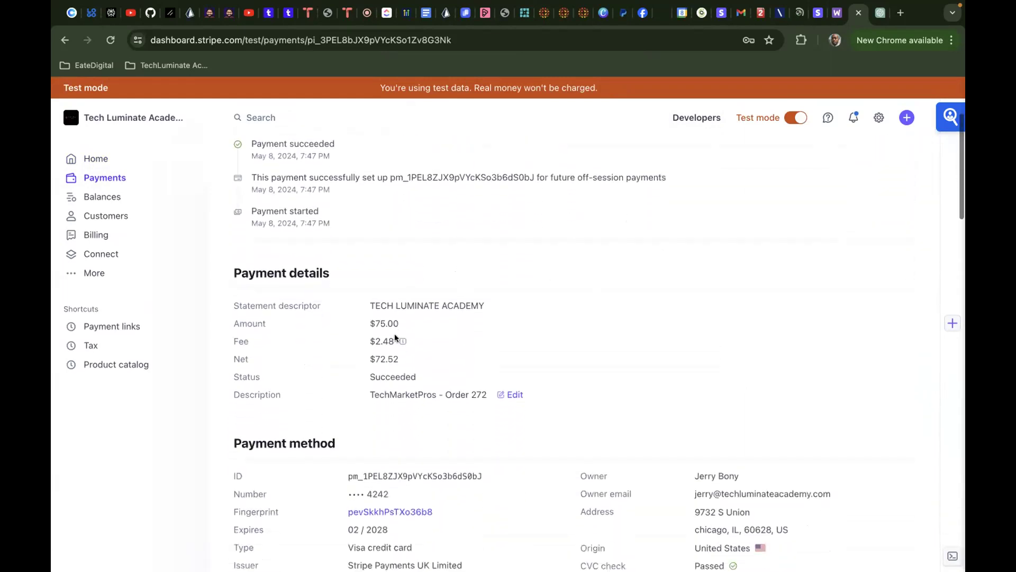
pyautogui.scroll(-1, 395, 334)
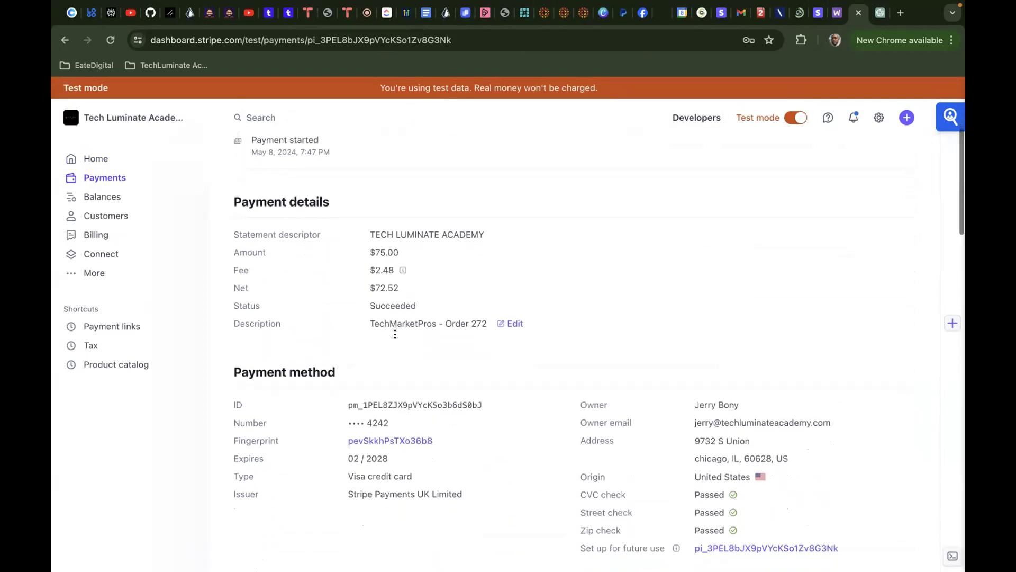
pyautogui.scroll(-9, 395, 333)
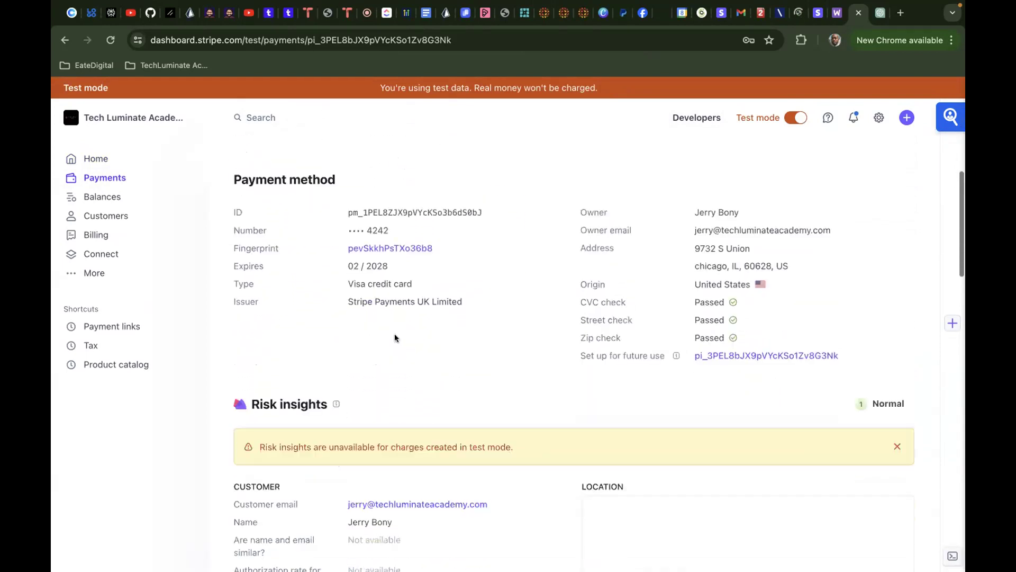
pyautogui.scroll(-7, 395, 338)
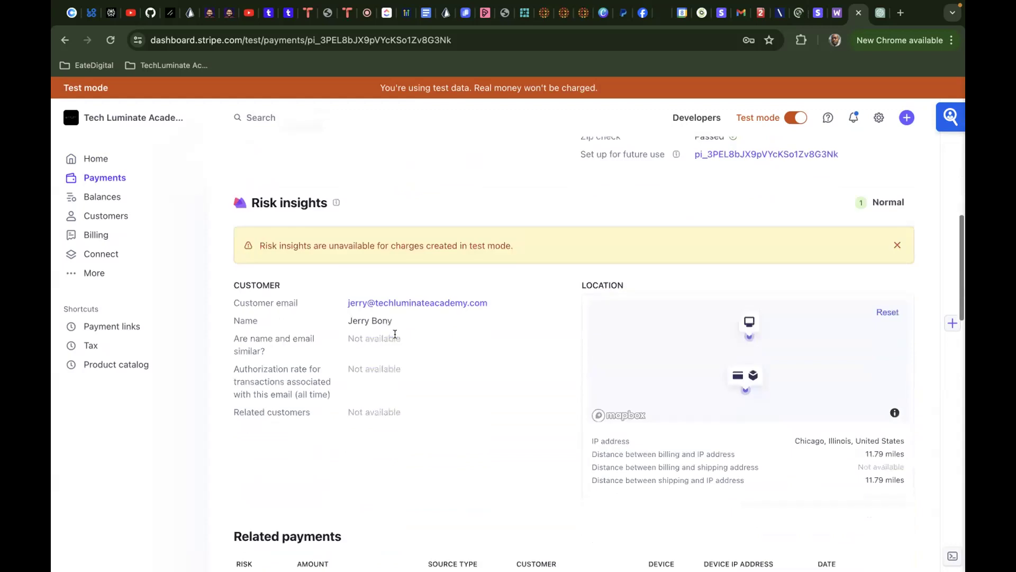
pyautogui.scroll(8, 395, 335)
# Check customer balances, then return Home to see today's $75.00 gross volume
pyautogui.click(139, 216)
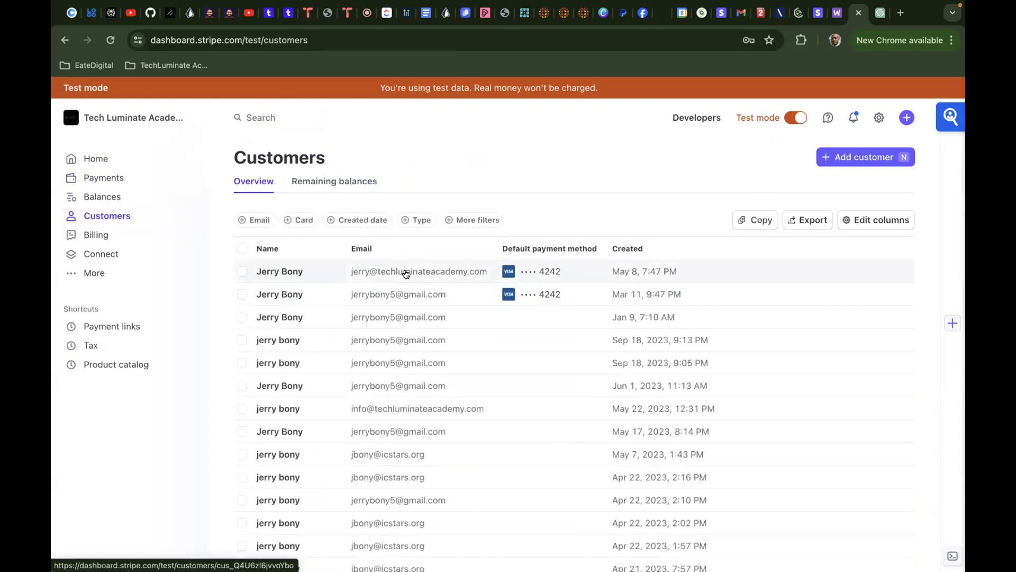
pyautogui.scroll(-2, 370, 338)
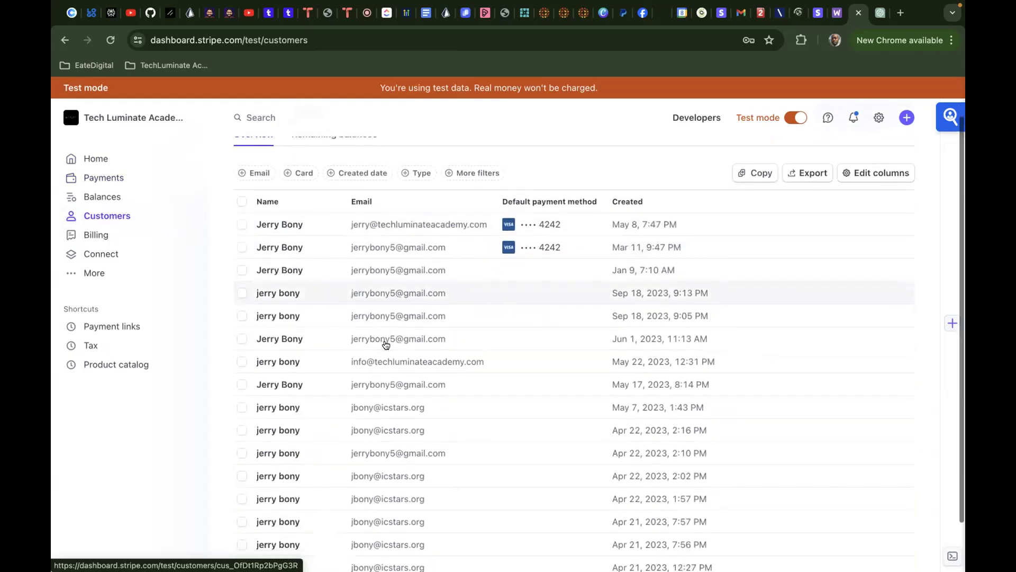
pyautogui.scroll(2, 386, 345)
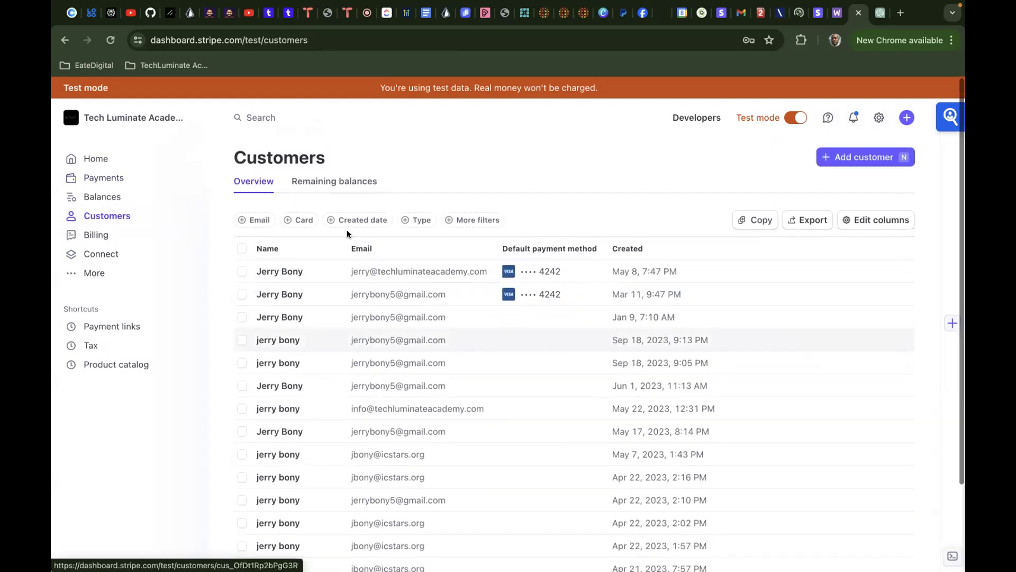
pyautogui.click(328, 178)
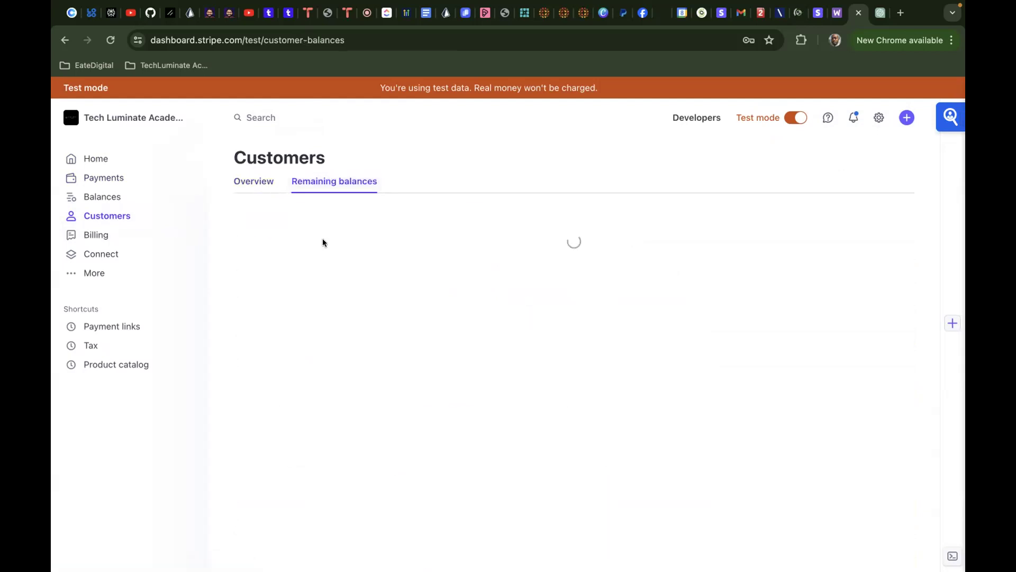
pyautogui.click(131, 165)
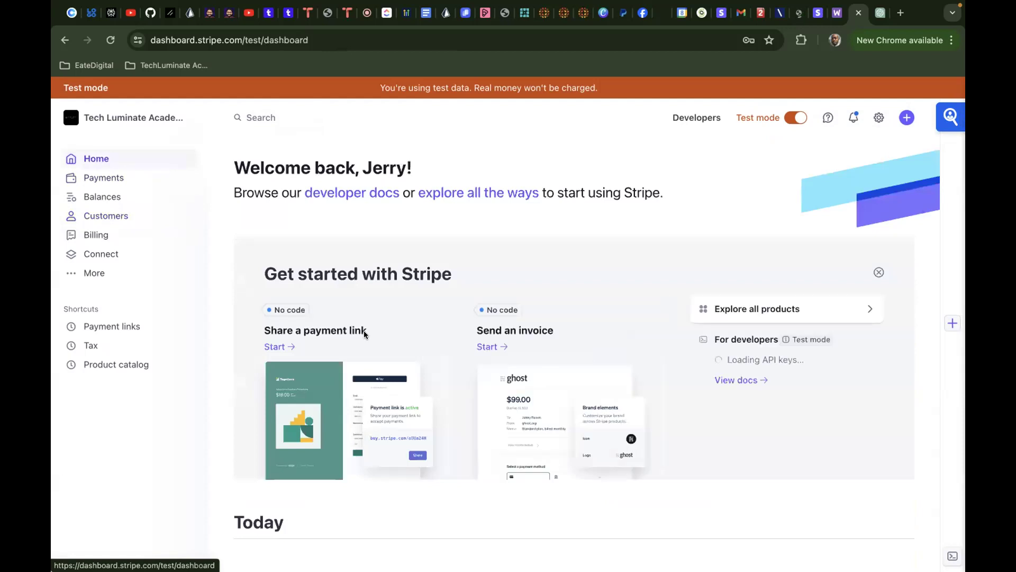
pyautogui.scroll(-5, 362, 331)
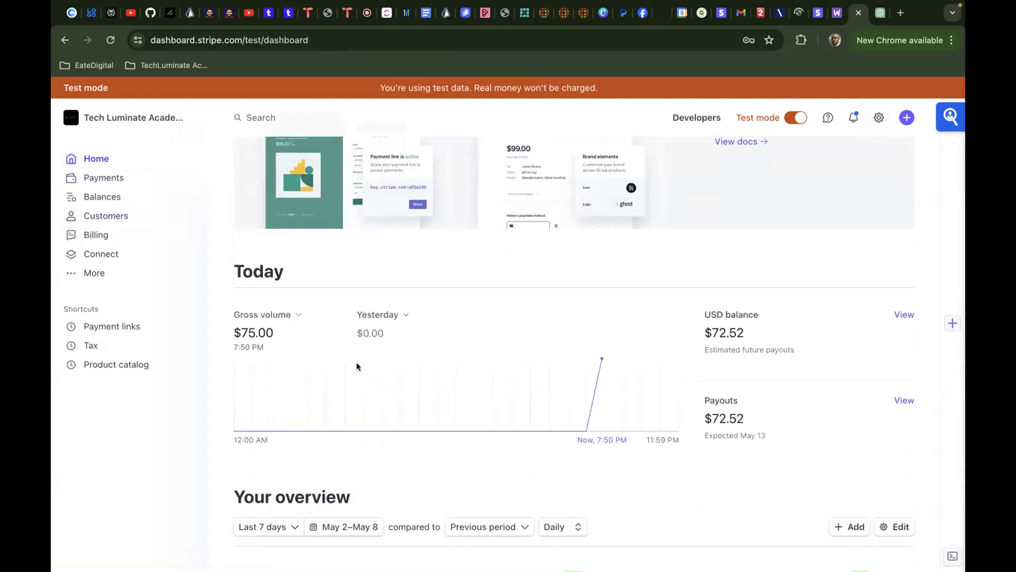
pyautogui.scroll(3, 361, 365)
pyautogui.scroll(3, 360, 365)
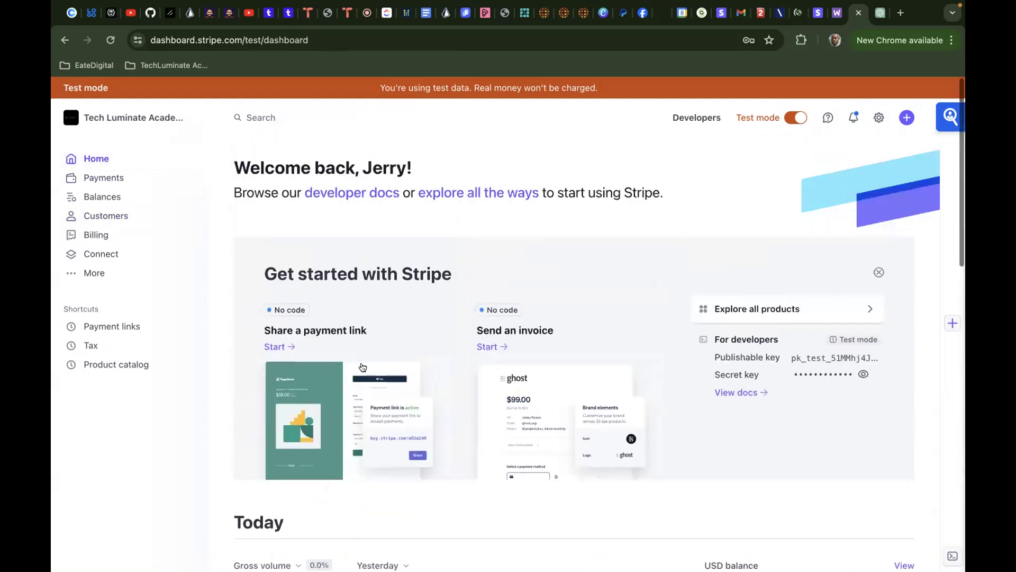
# Open the techmarketpros.com endpoint under Developers > Webhooks
pyautogui.click(702, 120)
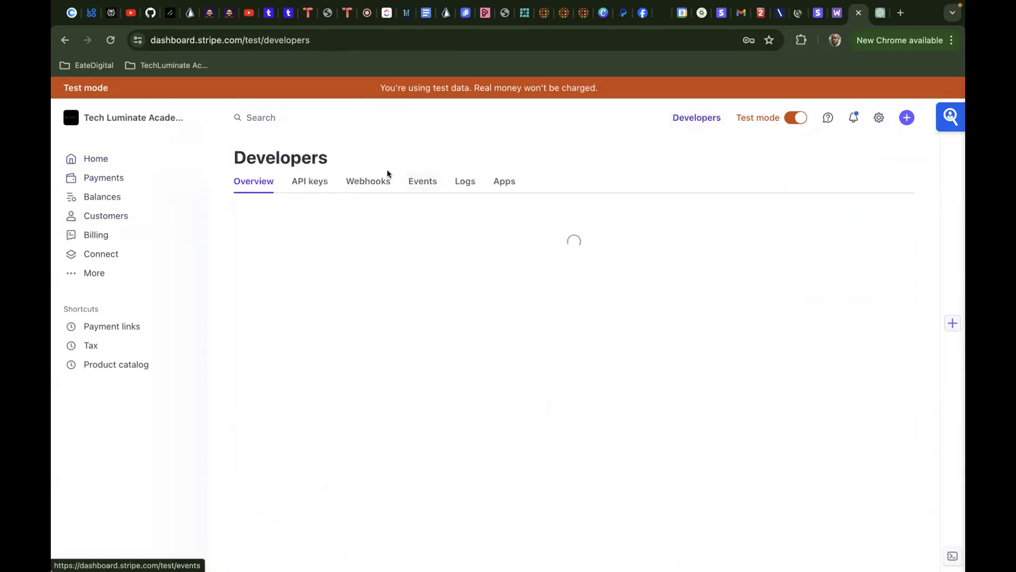
pyautogui.click(376, 177)
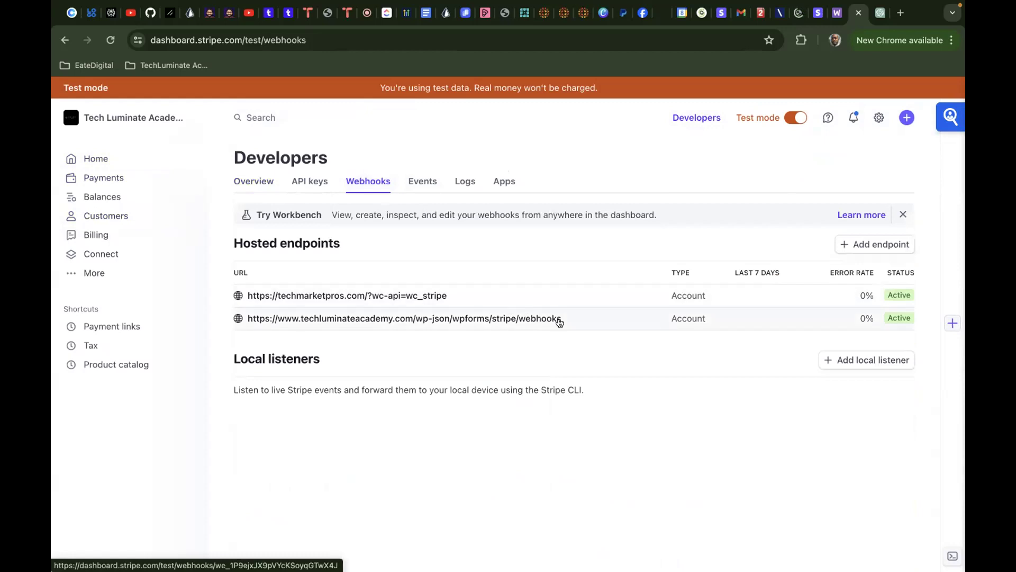
pyautogui.click(523, 299)
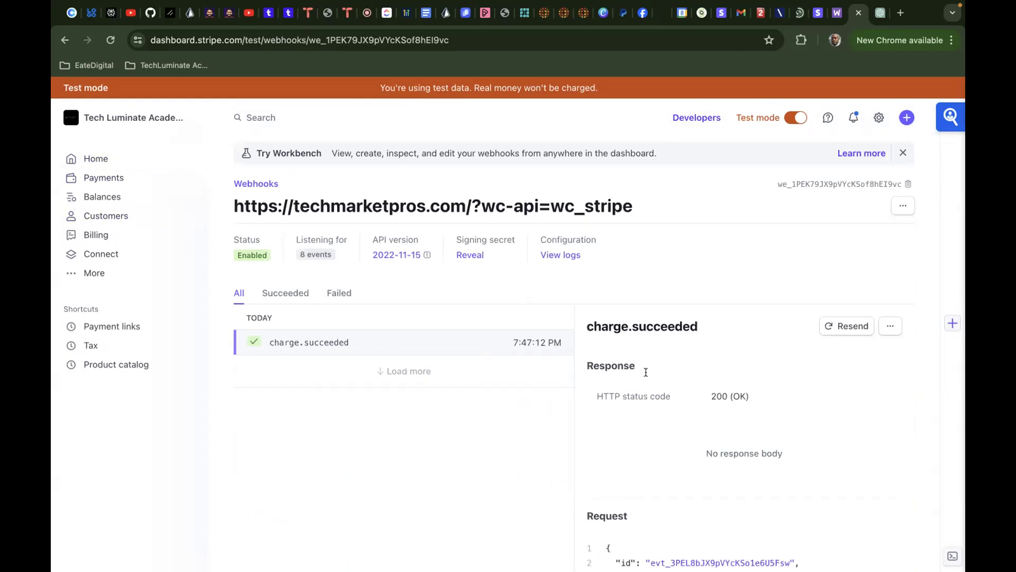
pyautogui.scroll(-5, 667, 380)
pyautogui.scroll(-2, 667, 381)
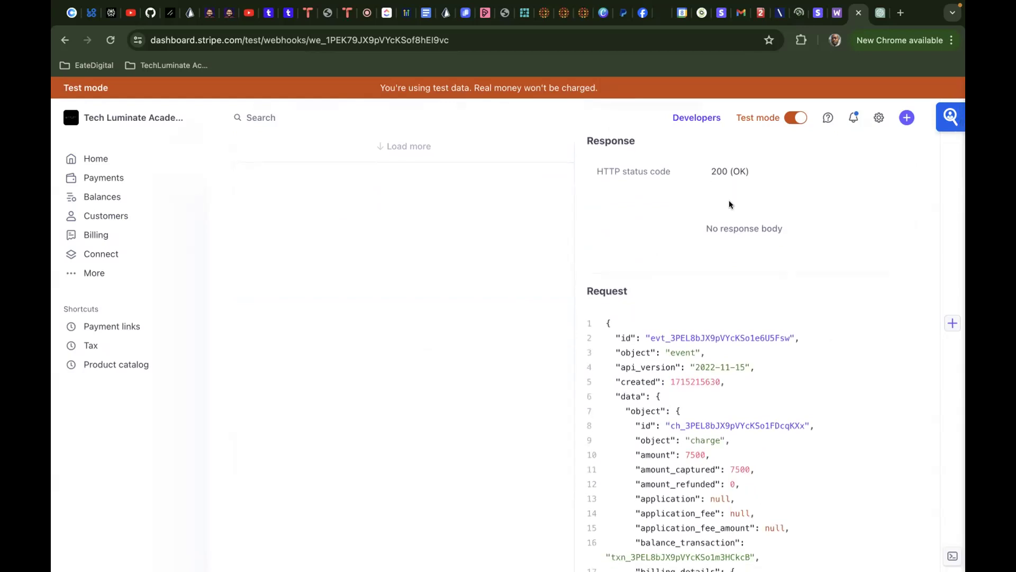
pyautogui.scroll(-6, 725, 205)
pyautogui.scroll(-1, 738, 316)
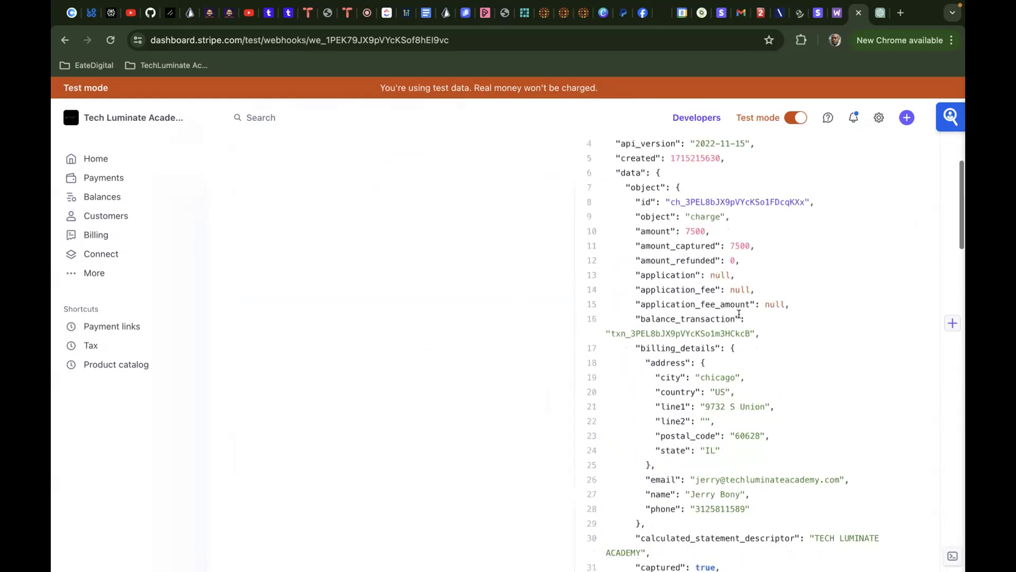
pyautogui.scroll(4, 738, 315)
pyautogui.scroll(-15, 738, 315)
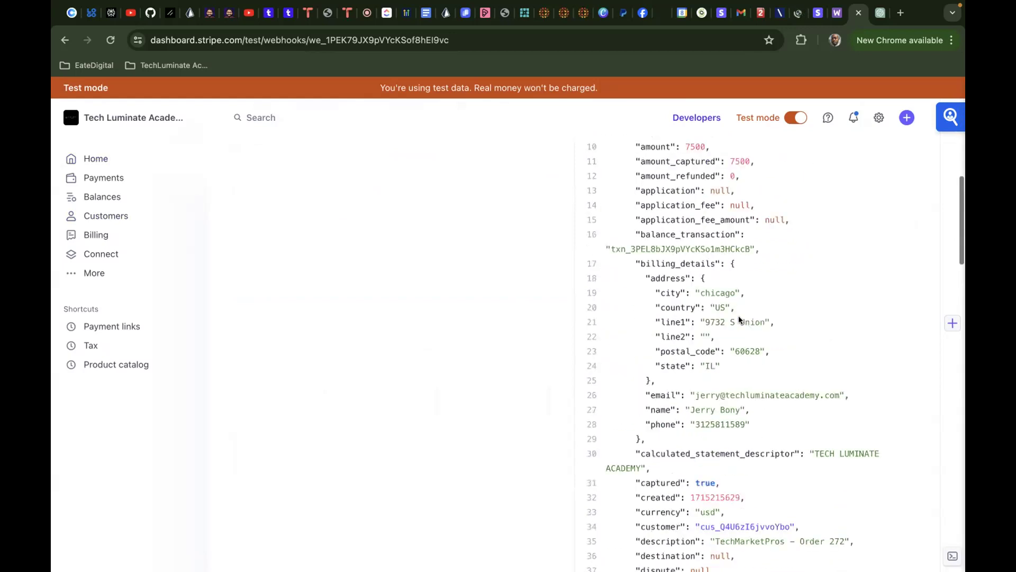
# Select the receipt_url in the charge.succeeded request JSON and open a new browser tab
pyautogui.scroll(10, 739, 315)
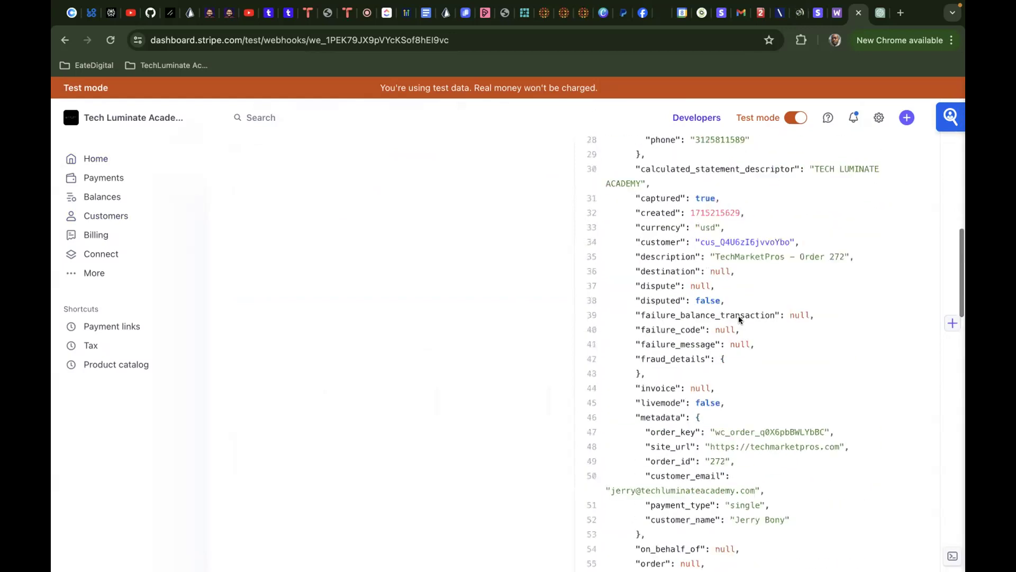
pyautogui.scroll(4, 739, 316)
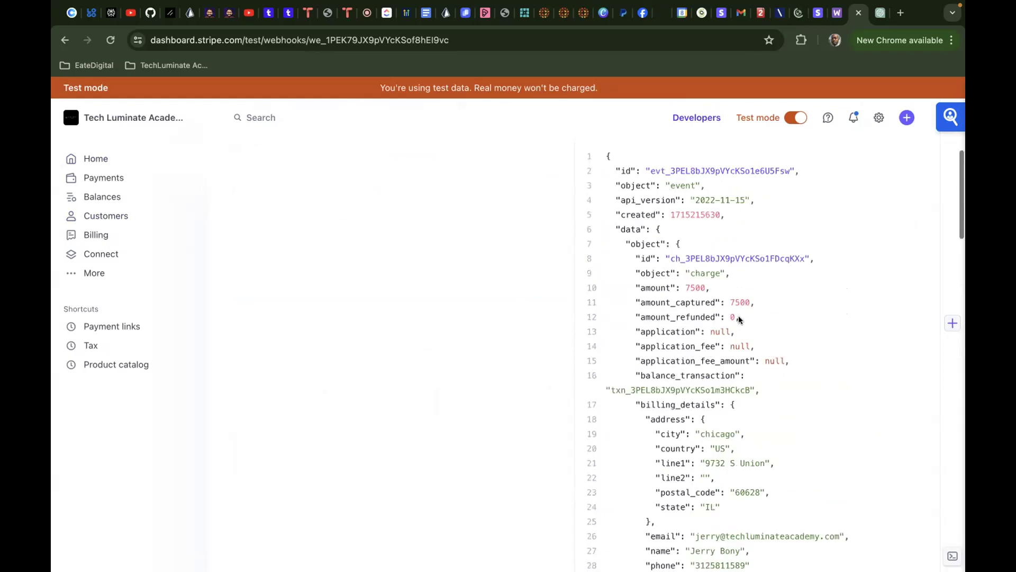
pyautogui.scroll(-15, 692, 305)
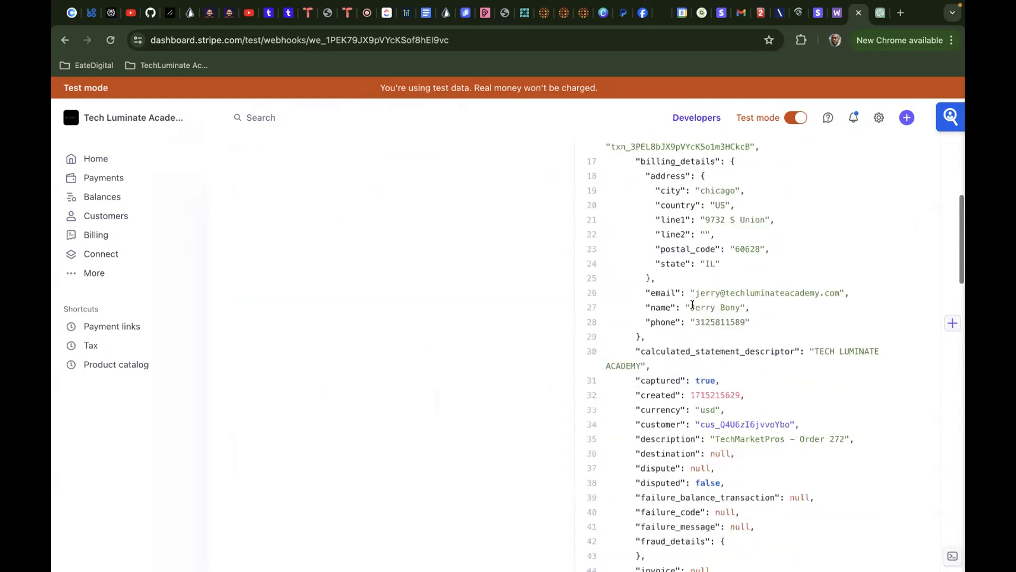
pyautogui.scroll(-3, 693, 305)
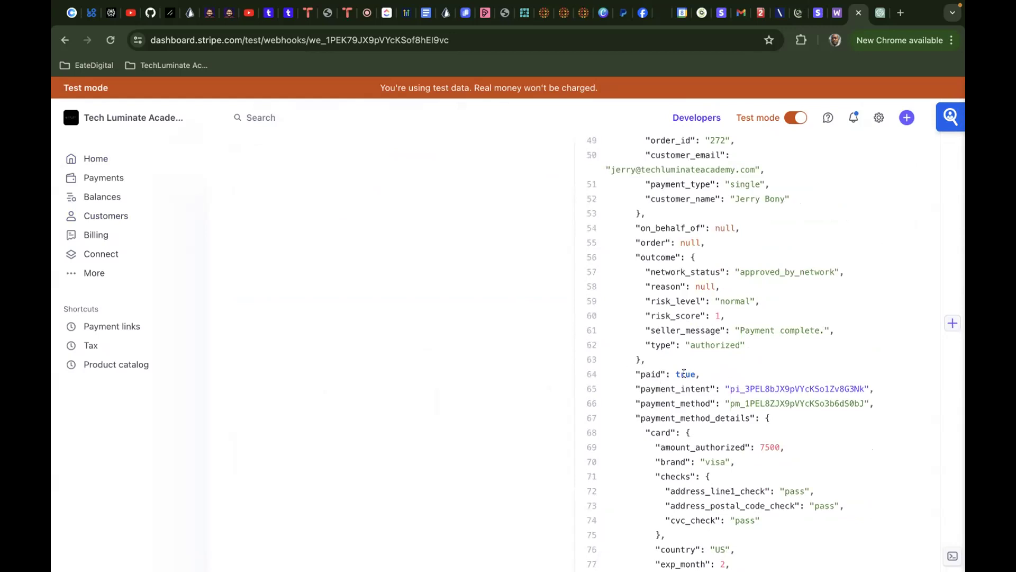
pyautogui.scroll(-1, 708, 391)
pyautogui.scroll(-4, 709, 395)
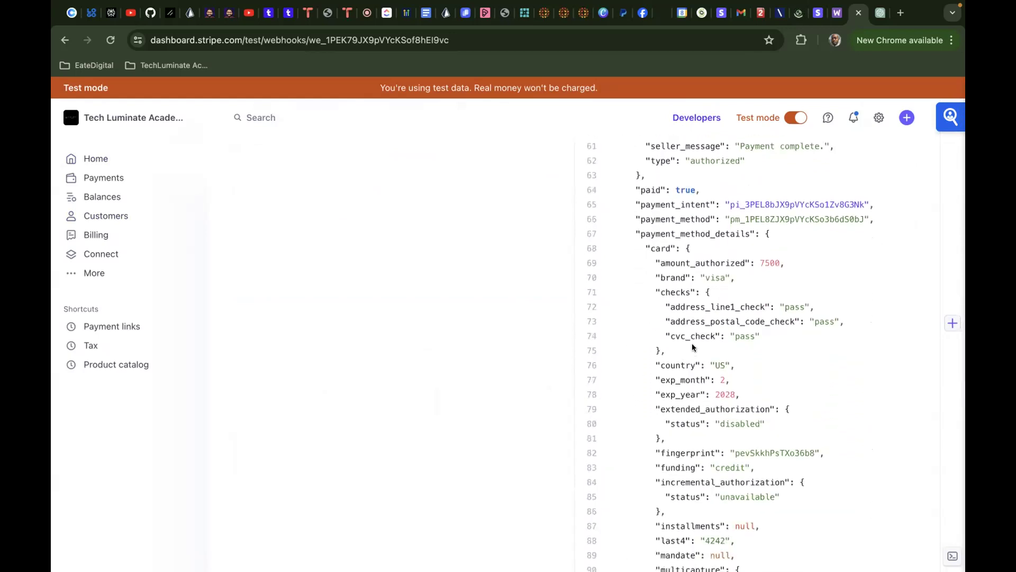
pyautogui.scroll(-3, 713, 264)
pyautogui.scroll(-6, 712, 265)
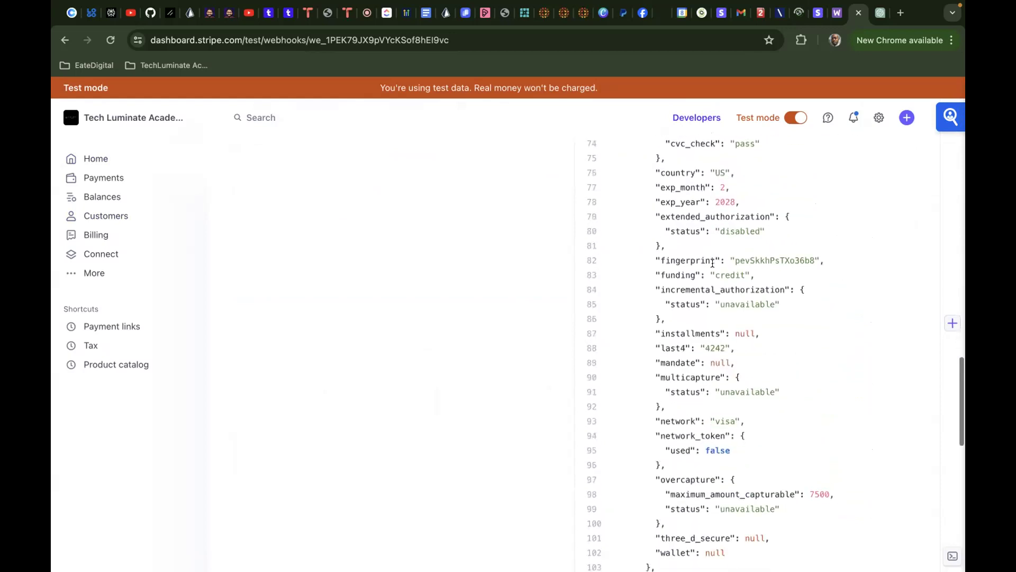
pyautogui.scroll(-2, 712, 265)
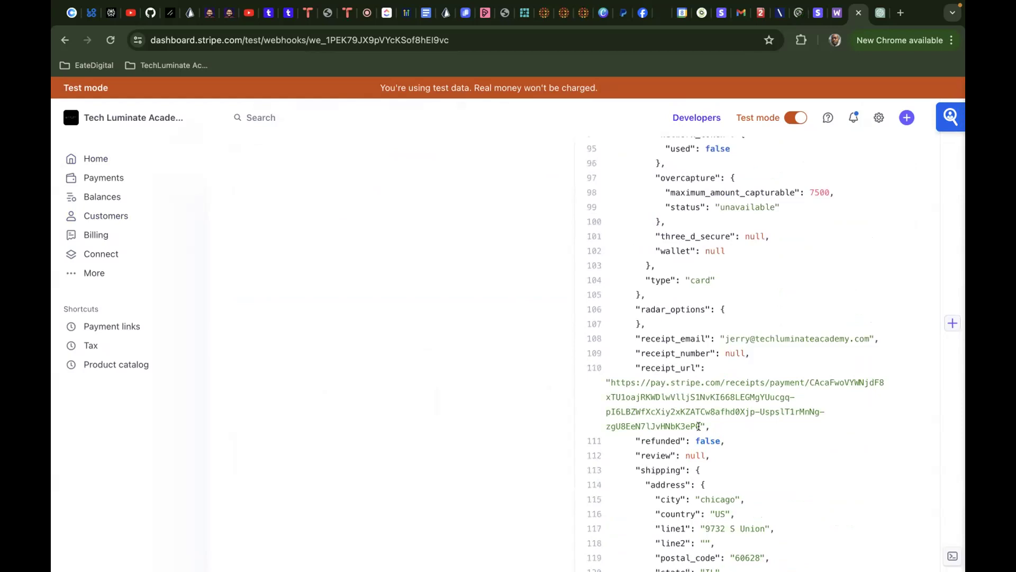
pyautogui.moveTo(608, 380); pyautogui.dragTo(696, 423)
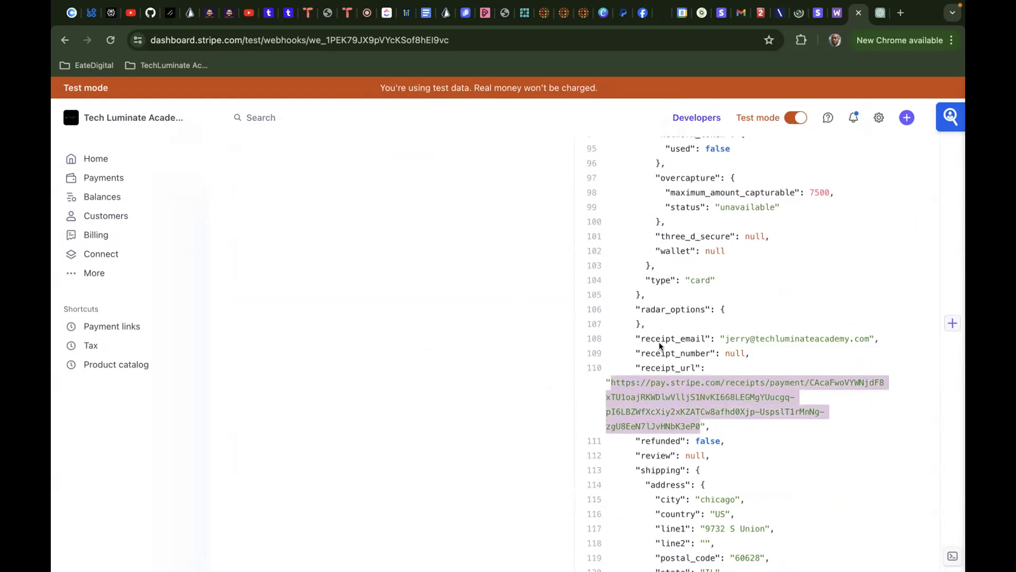
pyautogui.click(900, 13)
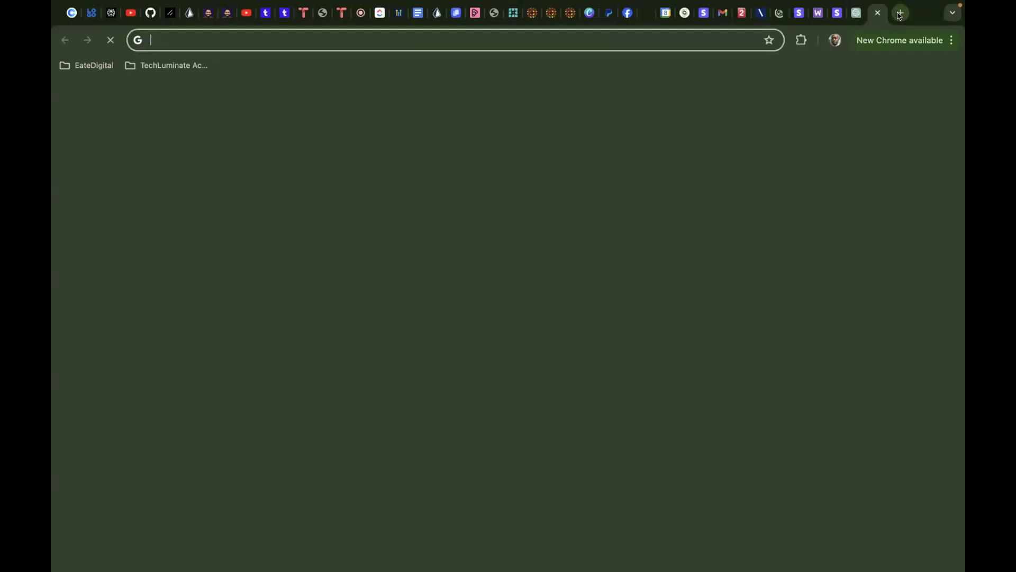
# Load and review the $75.00 Stripe receipt, then return to WordPress and open WooCommerce Orders
pyautogui.press('super+v')
pyautogui.press('Return')
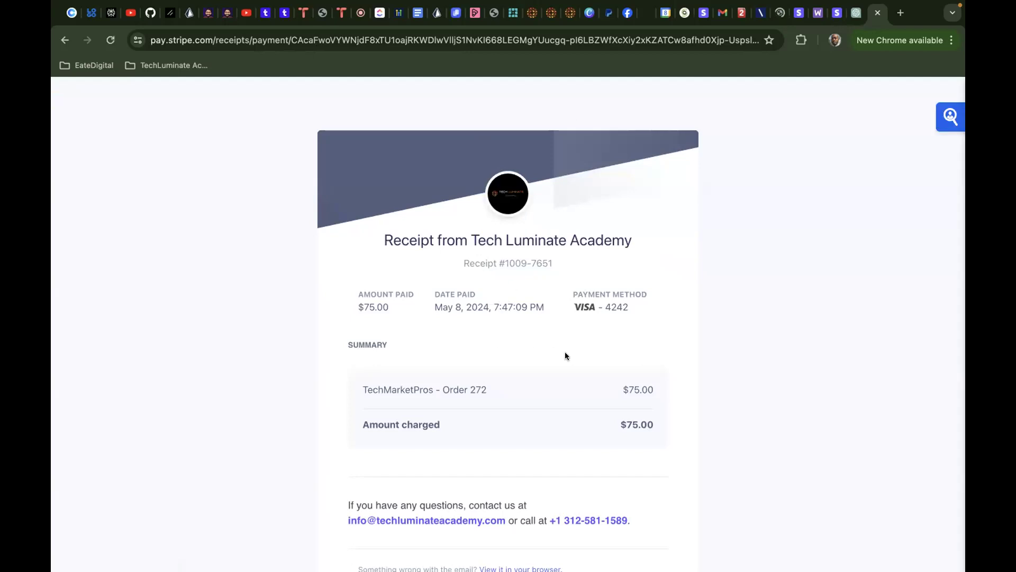
pyautogui.scroll(-1, 558, 335)
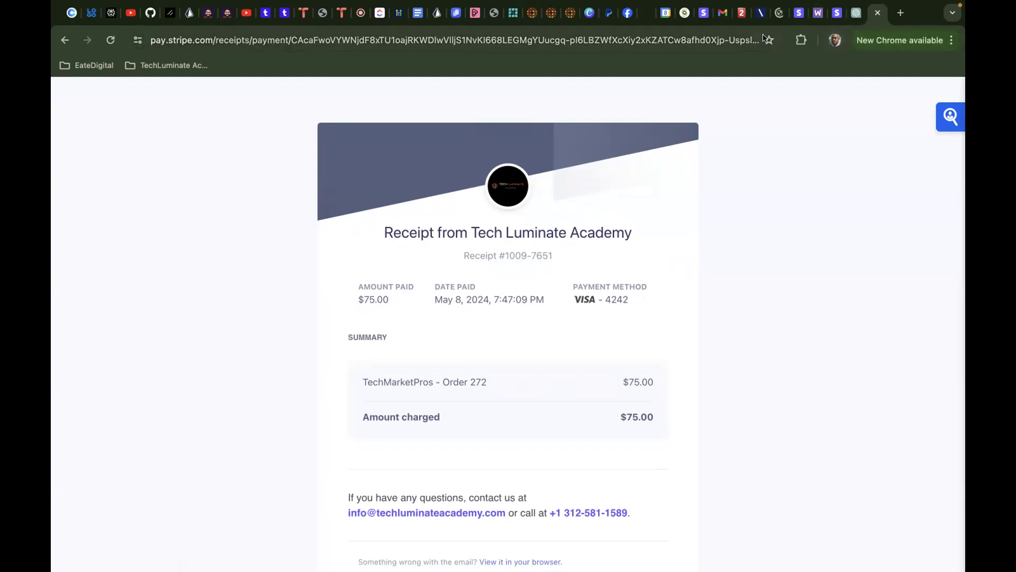
pyautogui.click(775, 18)
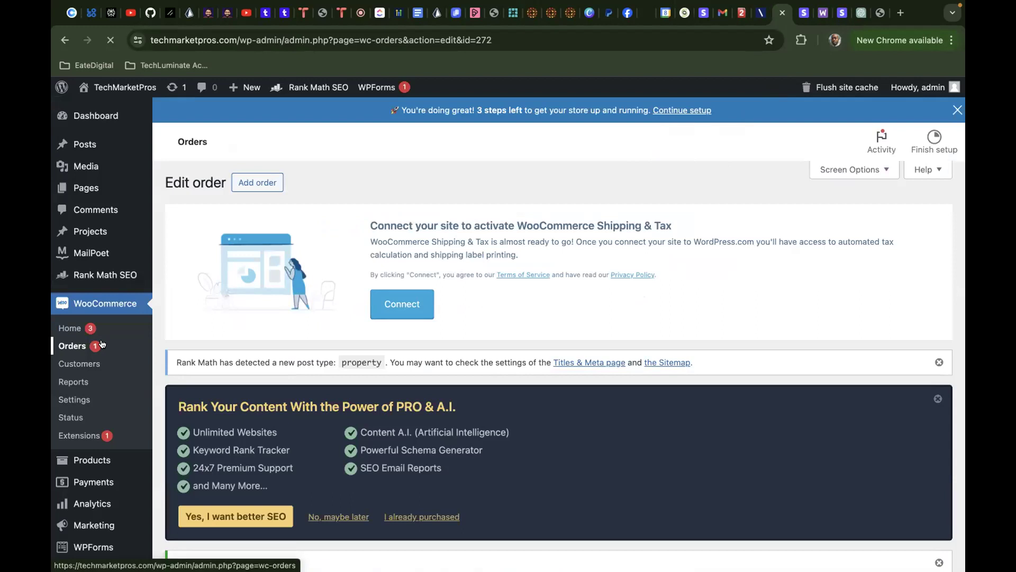
pyautogui.click(102, 344)
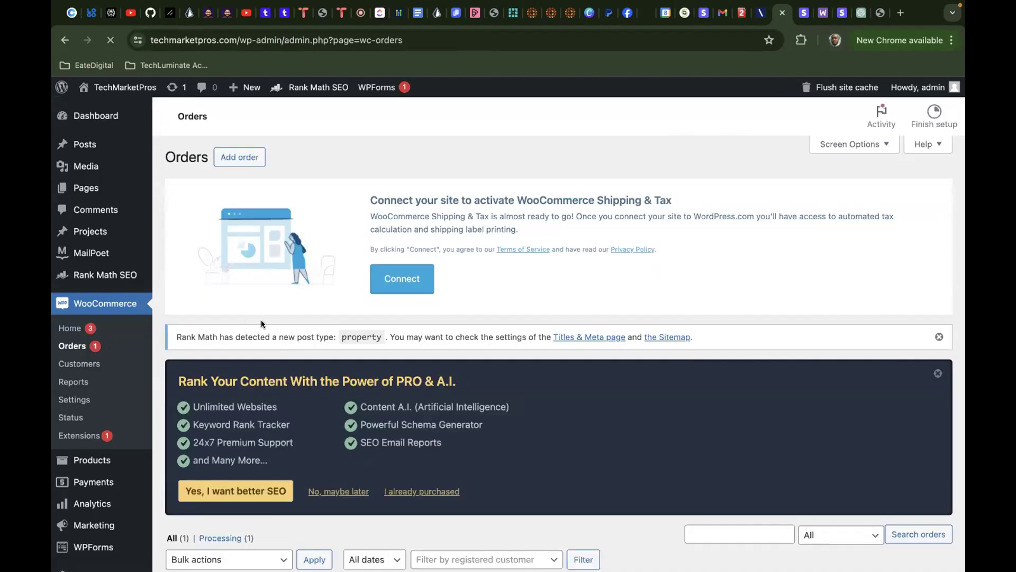
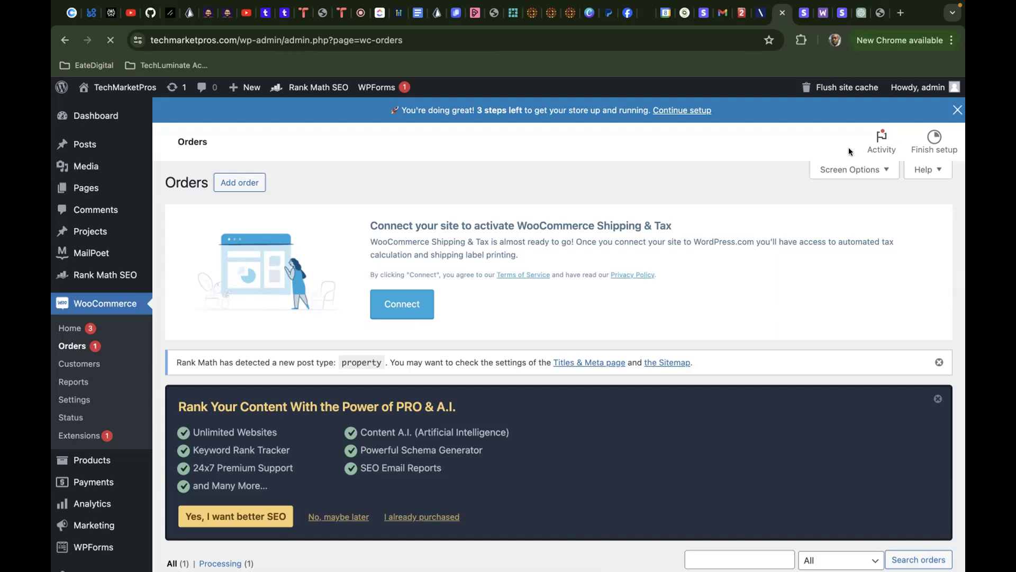
# Search Google for 'gelato' in a new tab and open the Gelato: Global Print On Demand Platform result
pyautogui.click(900, 13)
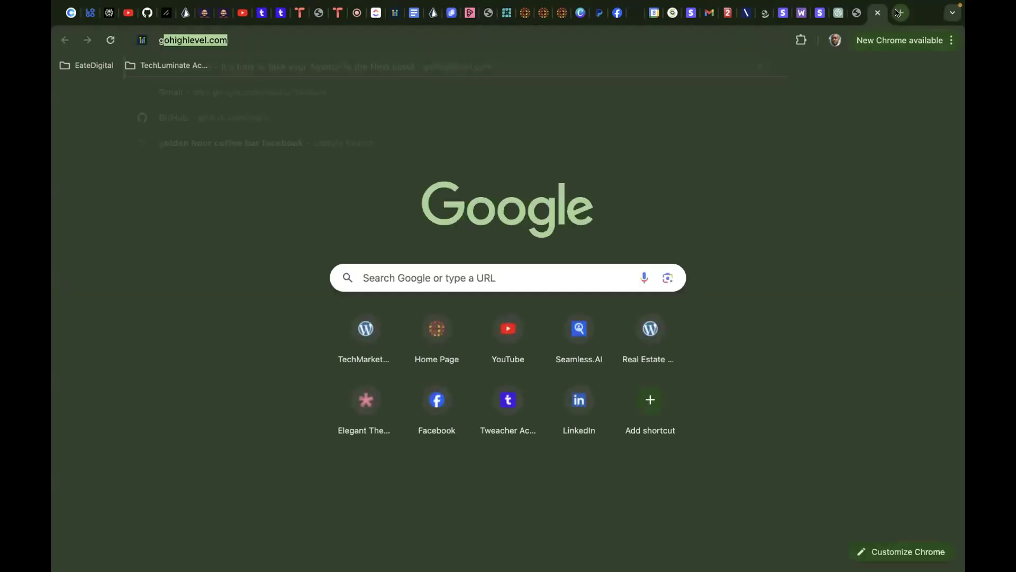
pyautogui.write('gelato')
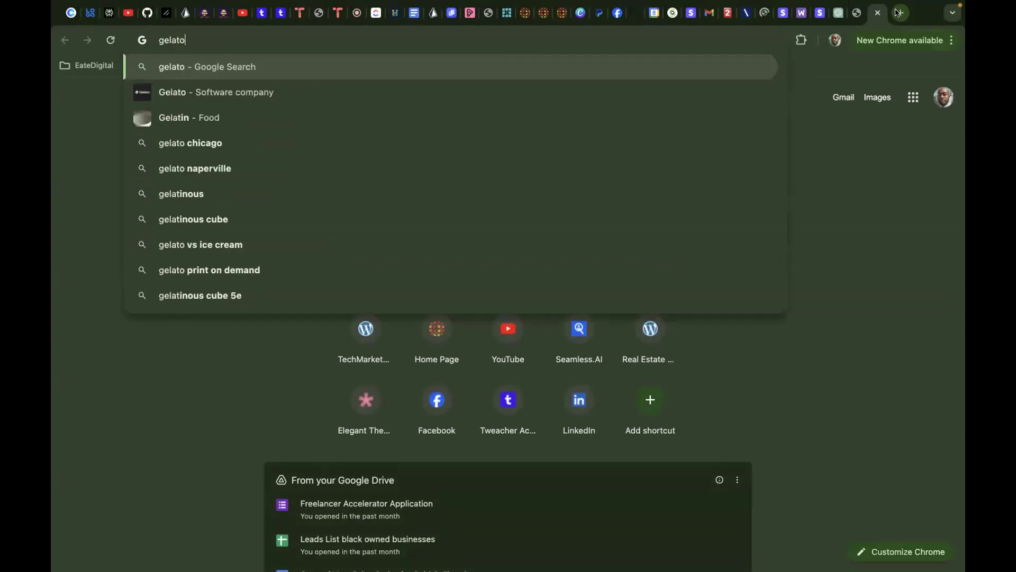
pyautogui.press('Return')
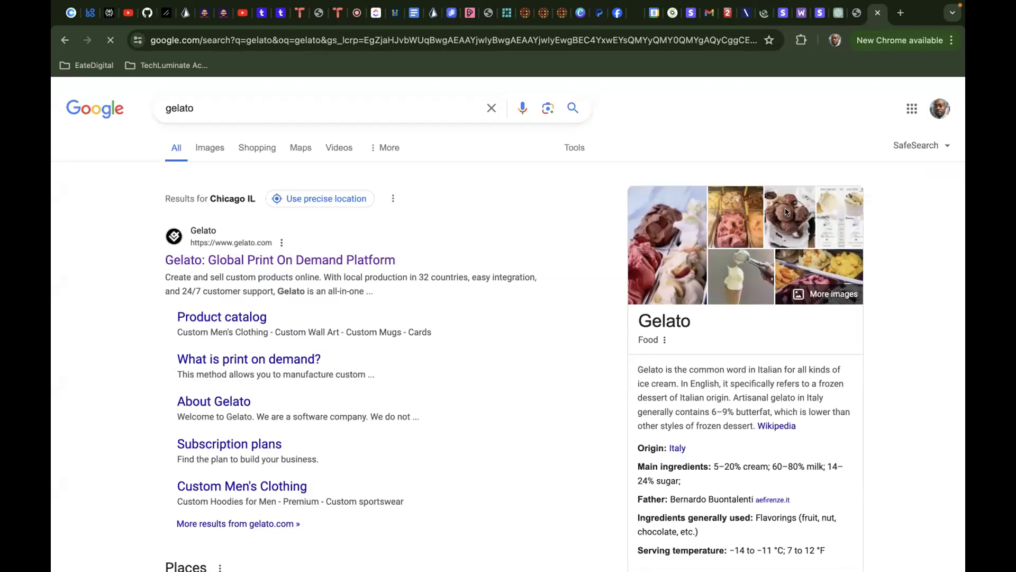
pyautogui.click(364, 258)
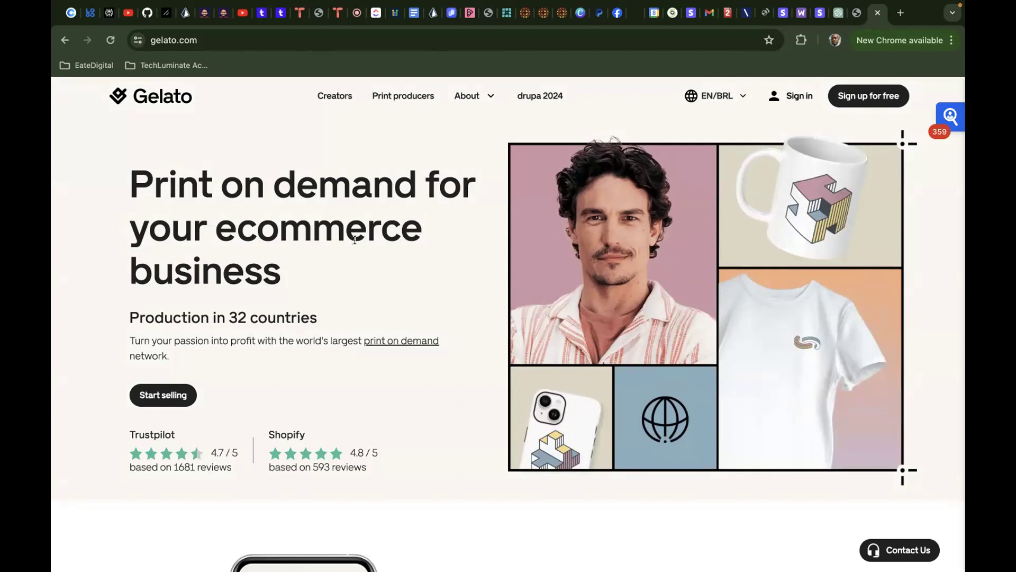
# Scroll up and down the gelato.com homepage to review its print-on-demand offering
pyautogui.scroll(-3, 355, 240)
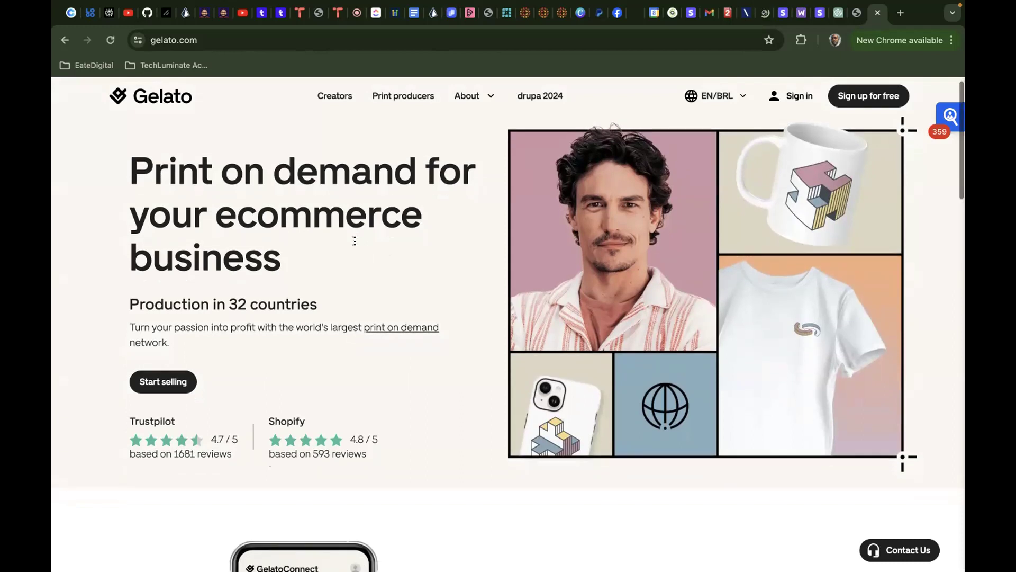
pyautogui.scroll(2, 355, 242)
pyautogui.scroll(1, 355, 242)
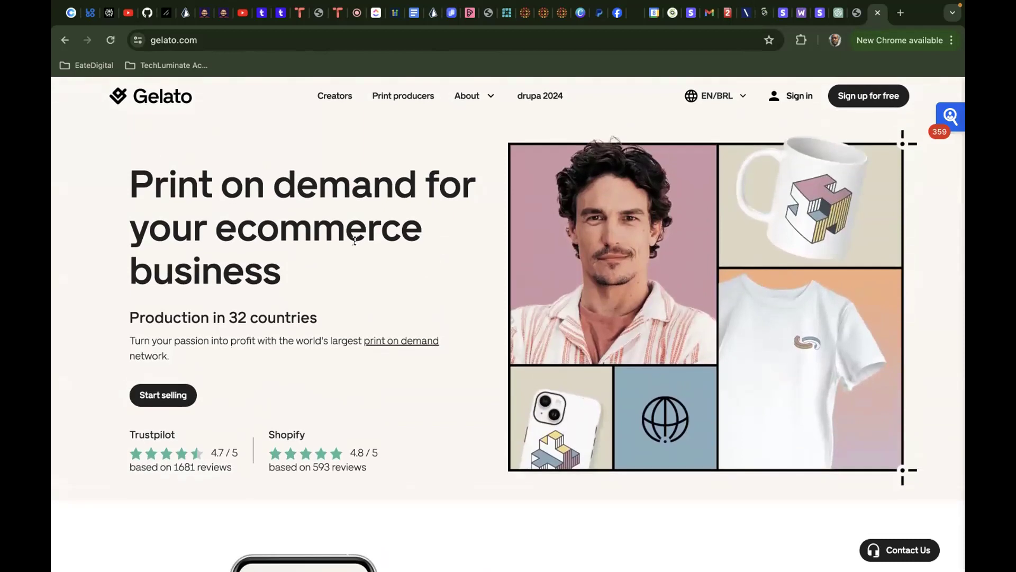
pyautogui.scroll(-1, 354, 241)
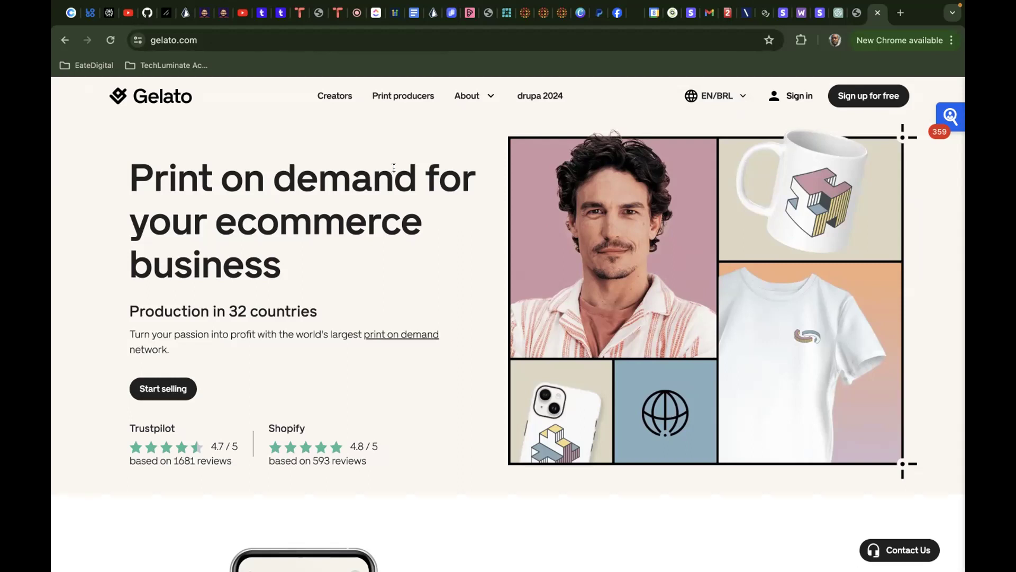
pyautogui.scroll(-3, 394, 168)
pyautogui.scroll(4, 394, 169)
pyautogui.scroll(-8, 394, 170)
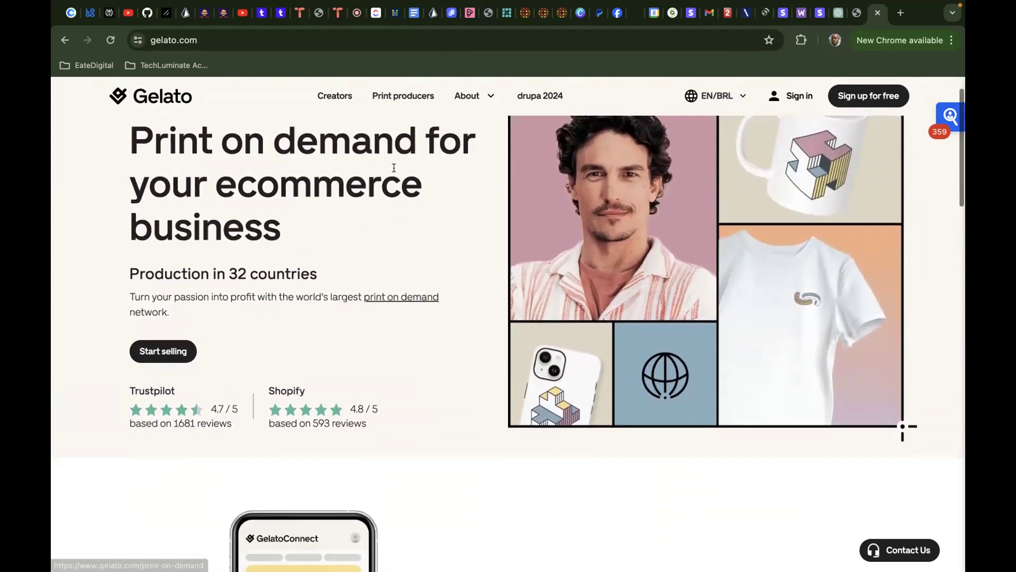
pyautogui.scroll(-7, 394, 170)
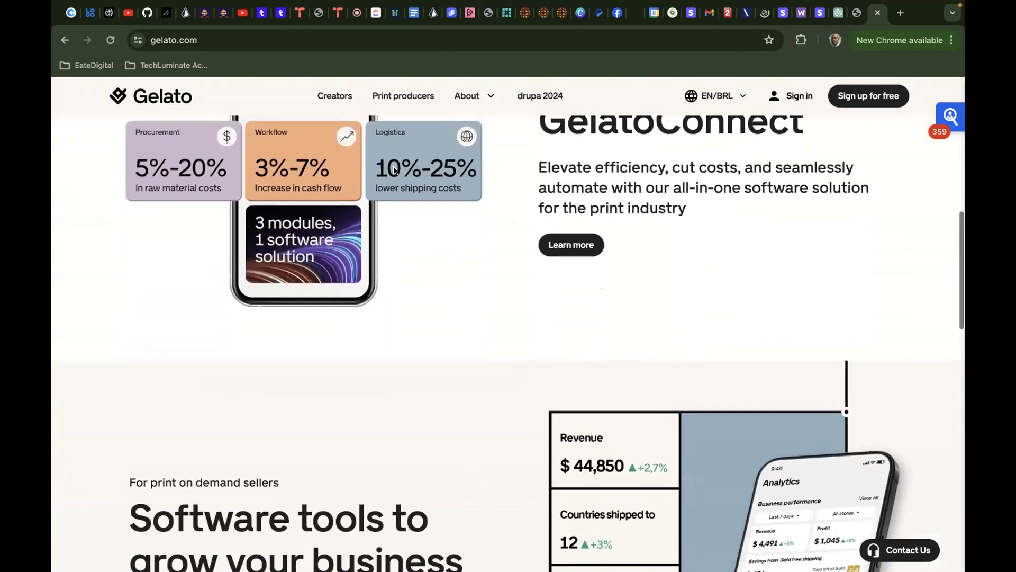
pyautogui.scroll(-8, 393, 170)
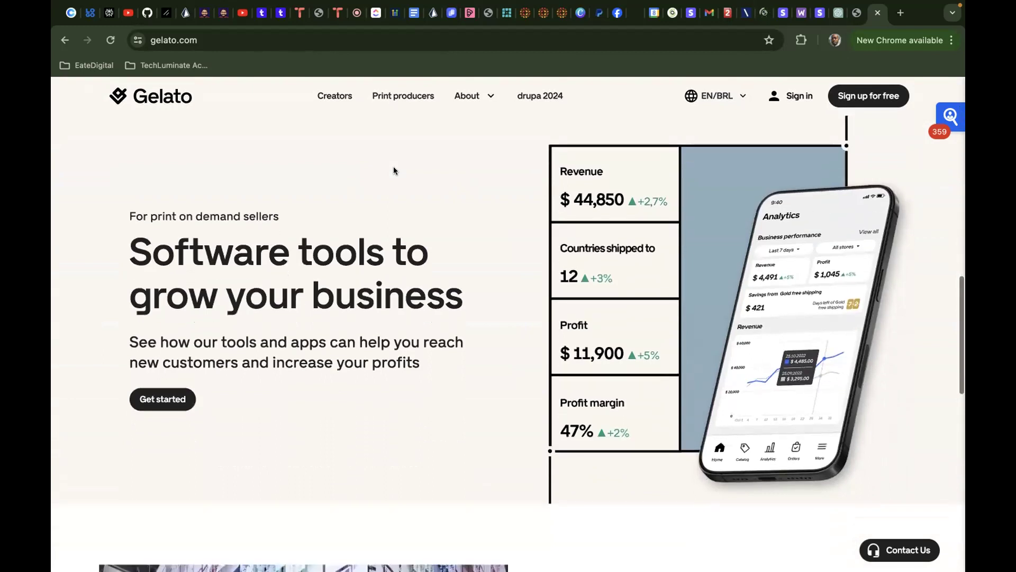
pyautogui.scroll(-3, 393, 170)
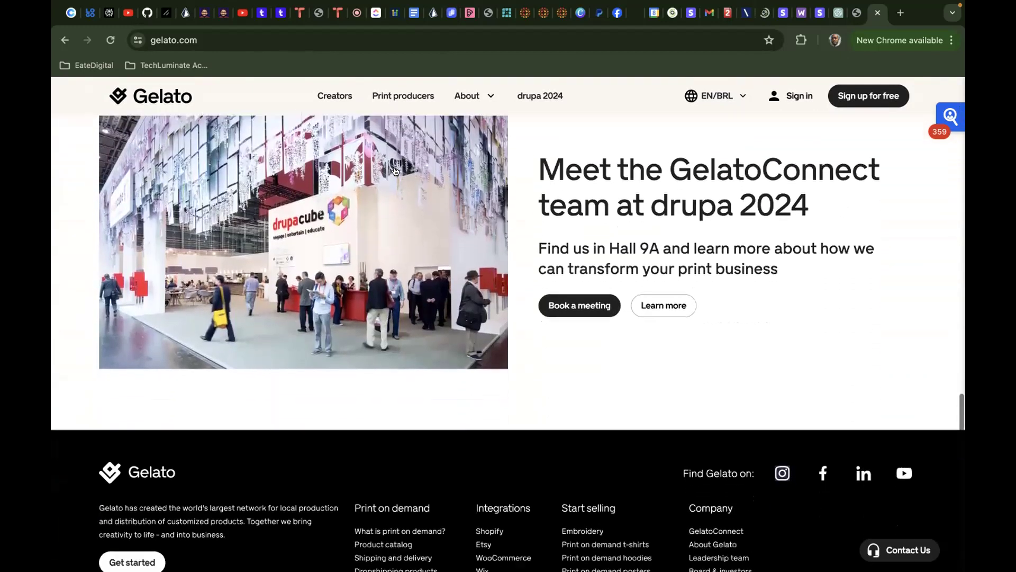
pyautogui.scroll(6, 394, 171)
pyautogui.scroll(9, 394, 171)
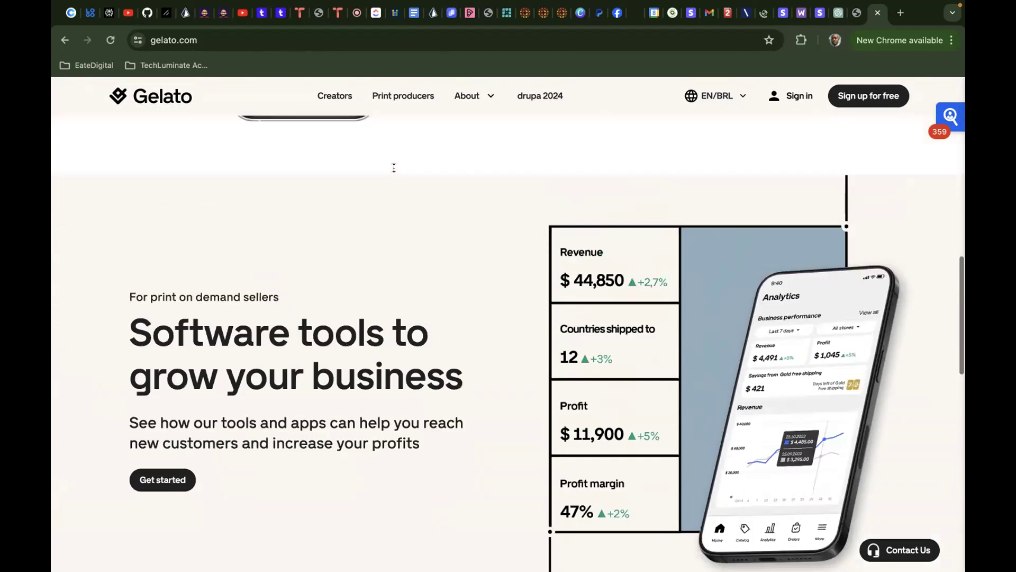
pyautogui.scroll(-12, 394, 170)
pyautogui.scroll(-5, 394, 170)
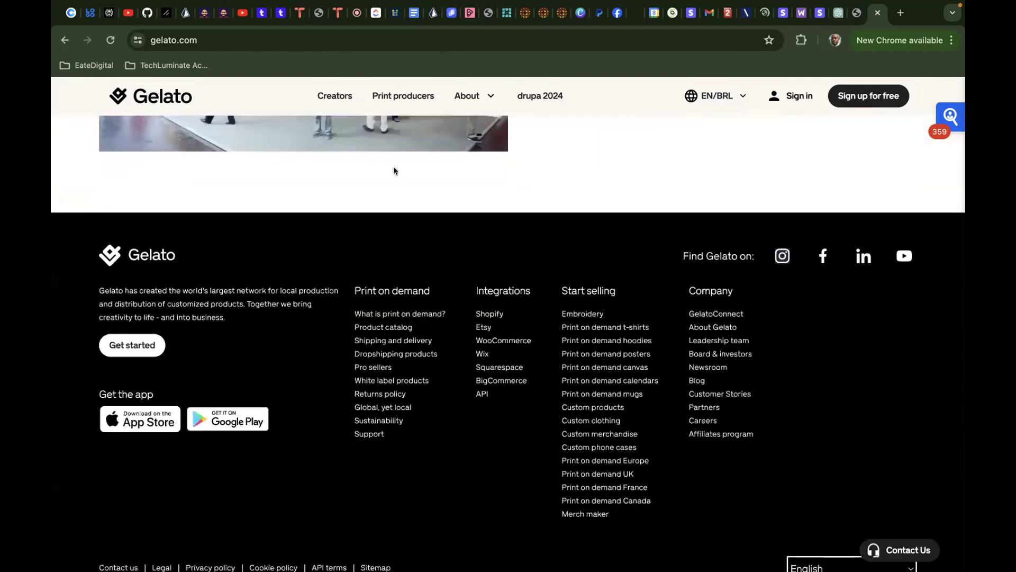
pyautogui.scroll(20, 393, 166)
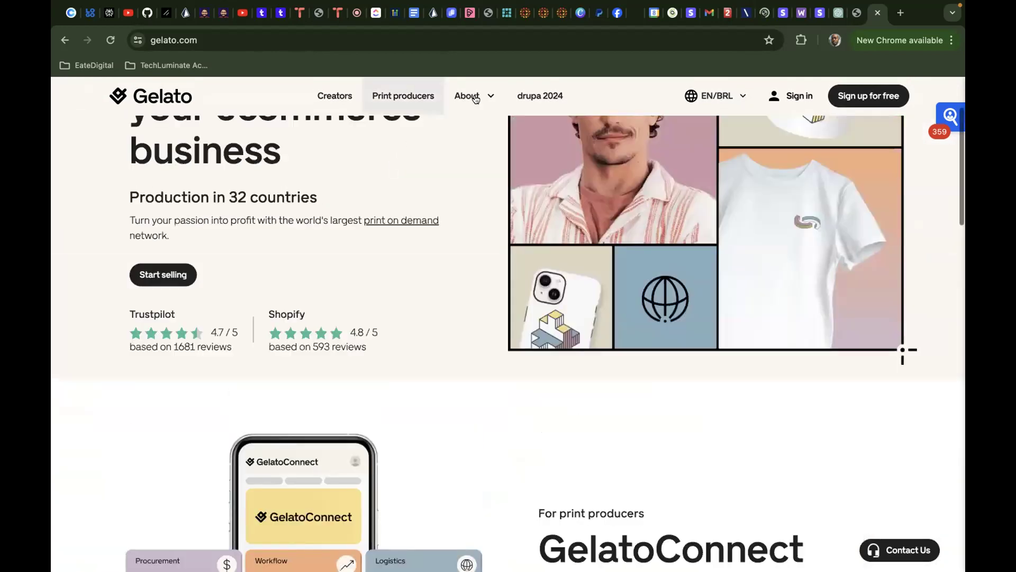
# Visit the GelatoConnect print management page through Print producers
pyautogui.moveTo(469, 94)
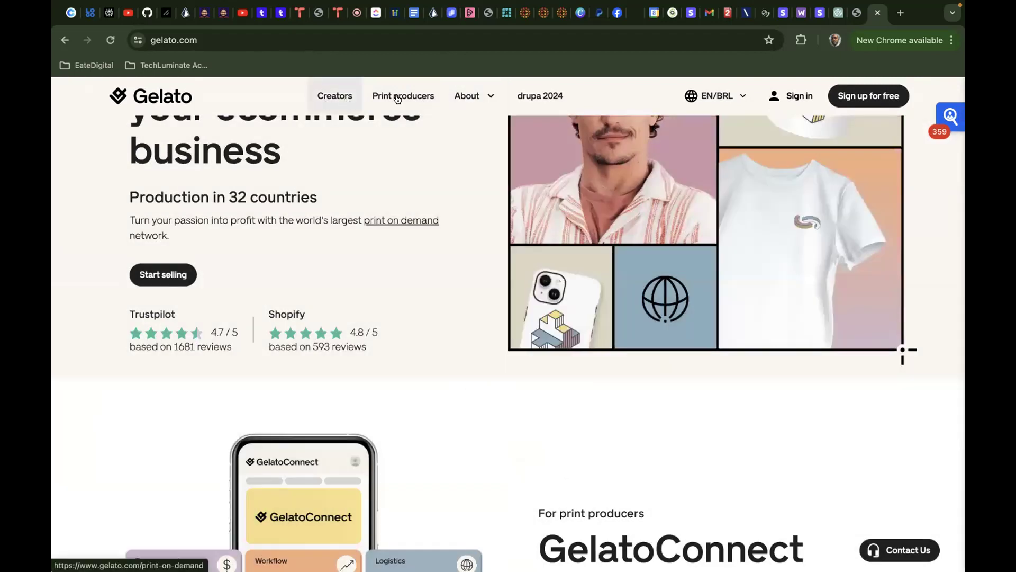
pyautogui.click(403, 104)
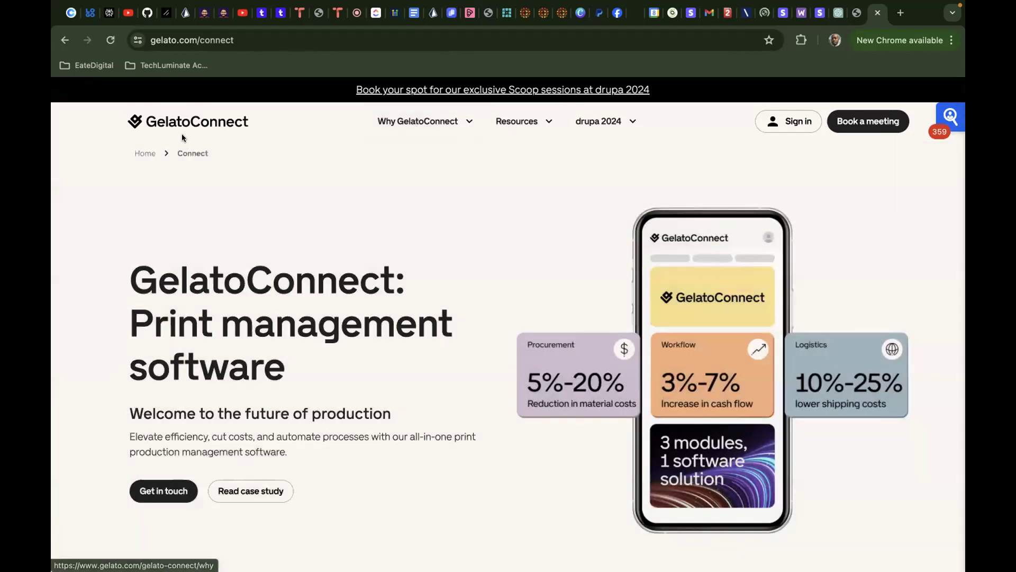
pyautogui.click(184, 124)
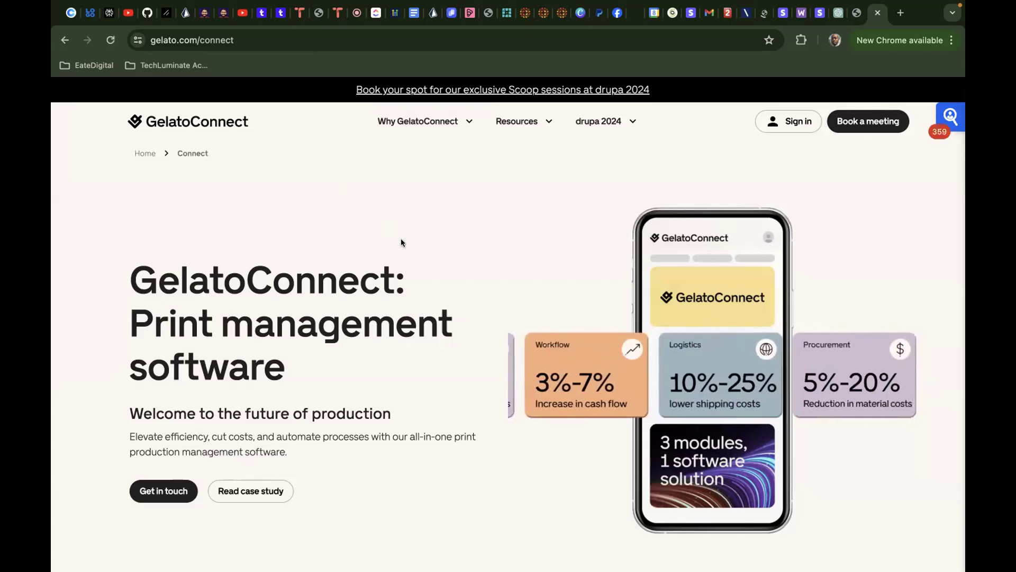
pyautogui.click(900, 13)
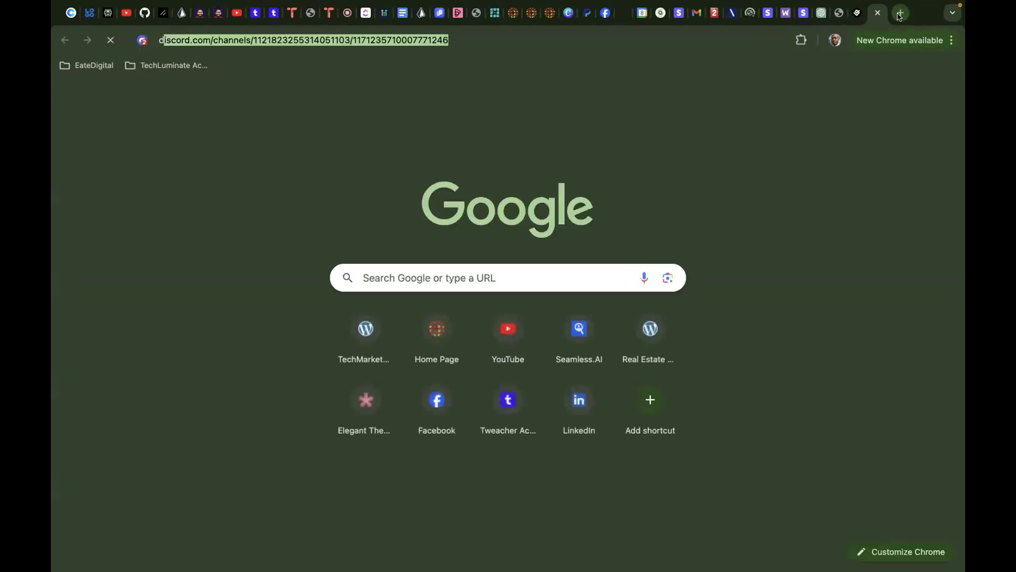
# Search Google for 'dropshipping plugins for wordpress' and scroll through the results
pyautogui.write('dropsh')
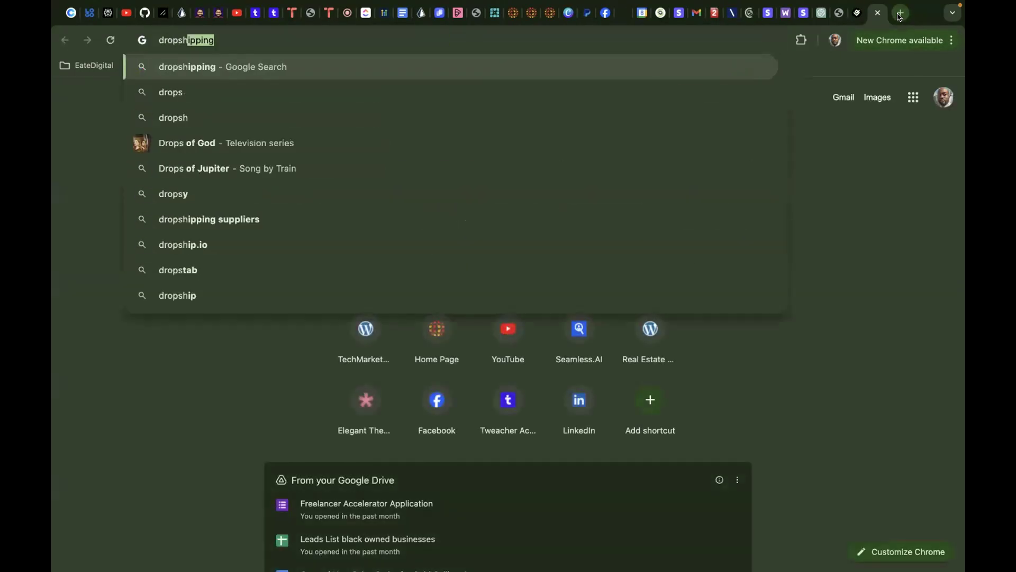
pyautogui.write('ipping ')
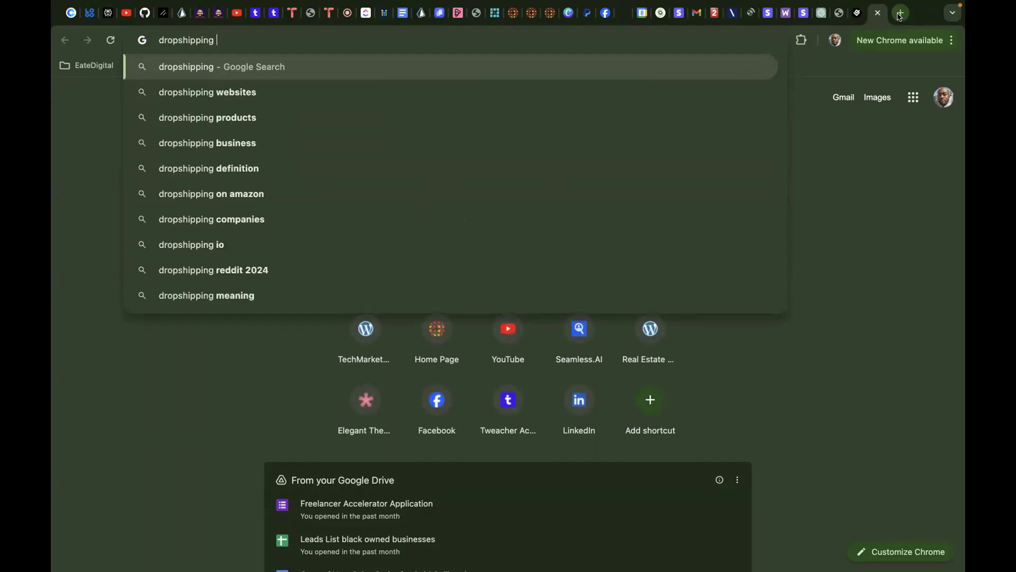
pyautogui.write('compa')
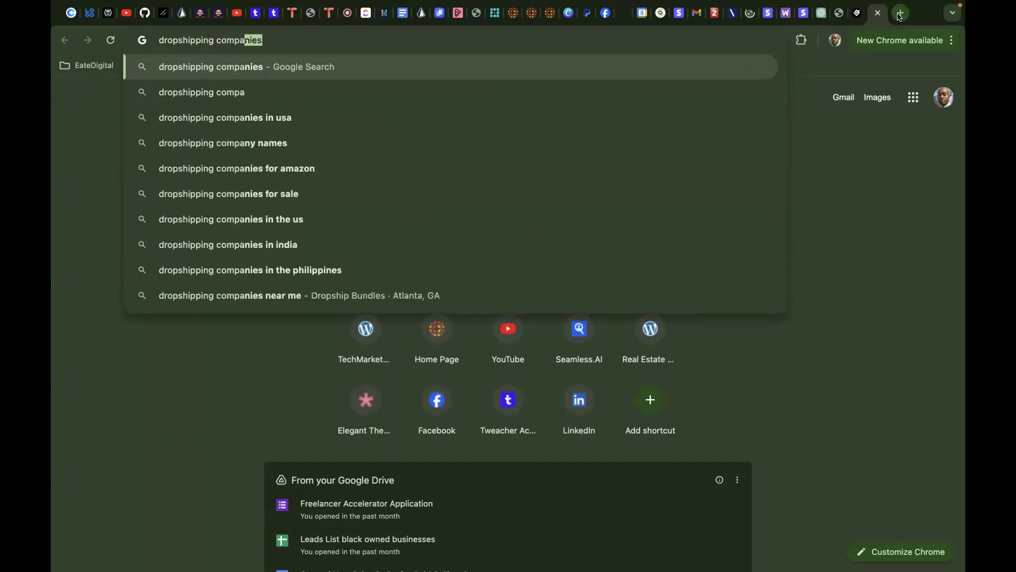
pyautogui.press('BackSpace')
pyautogui.press('BackSpace')
pyautogui.press('BackSpace')
pyautogui.press('BackSpace')
pyautogui.press('BackSpace')
pyautogui.press('BackSpace')
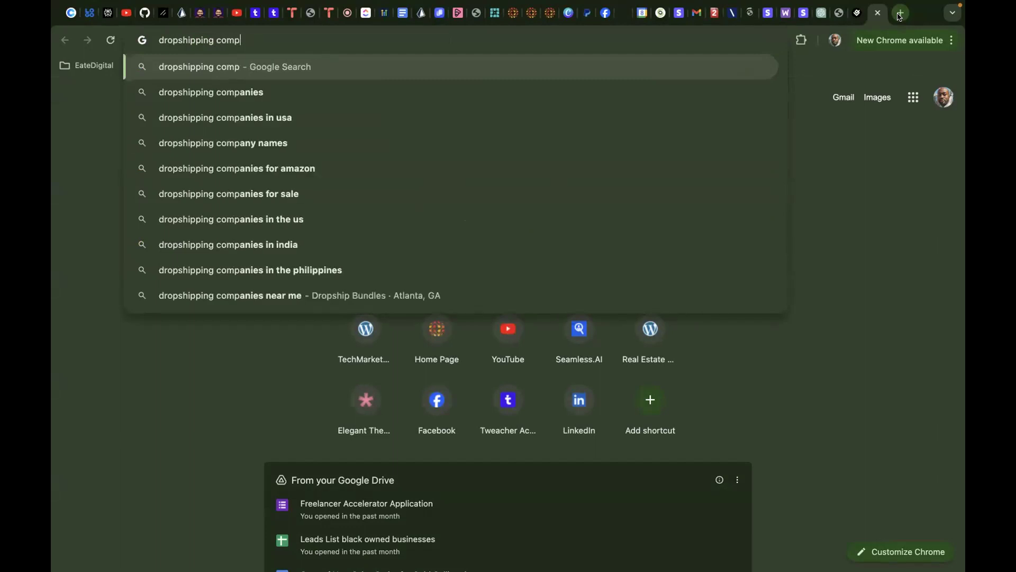
pyautogui.write('plug')
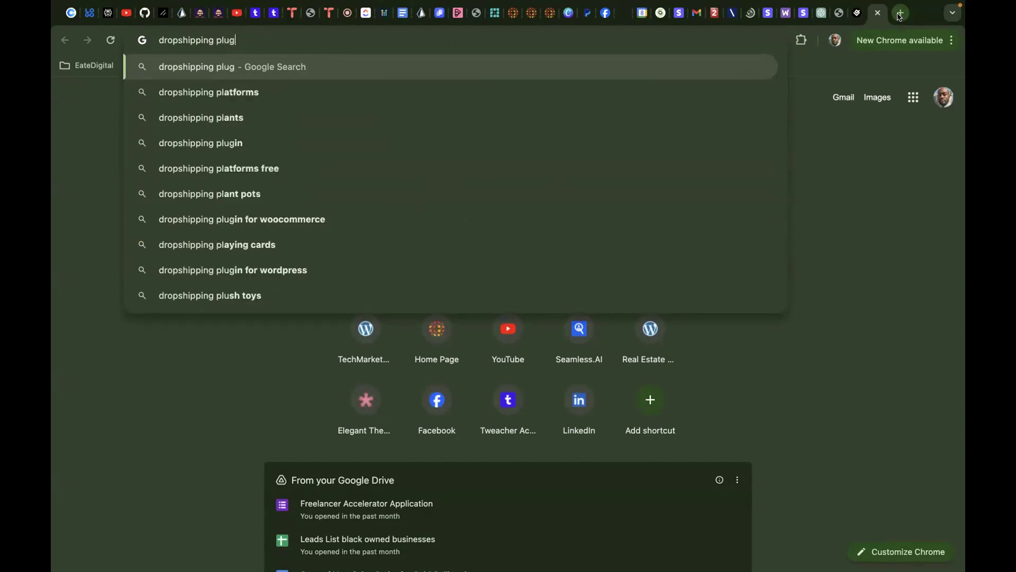
pyautogui.write('ins')
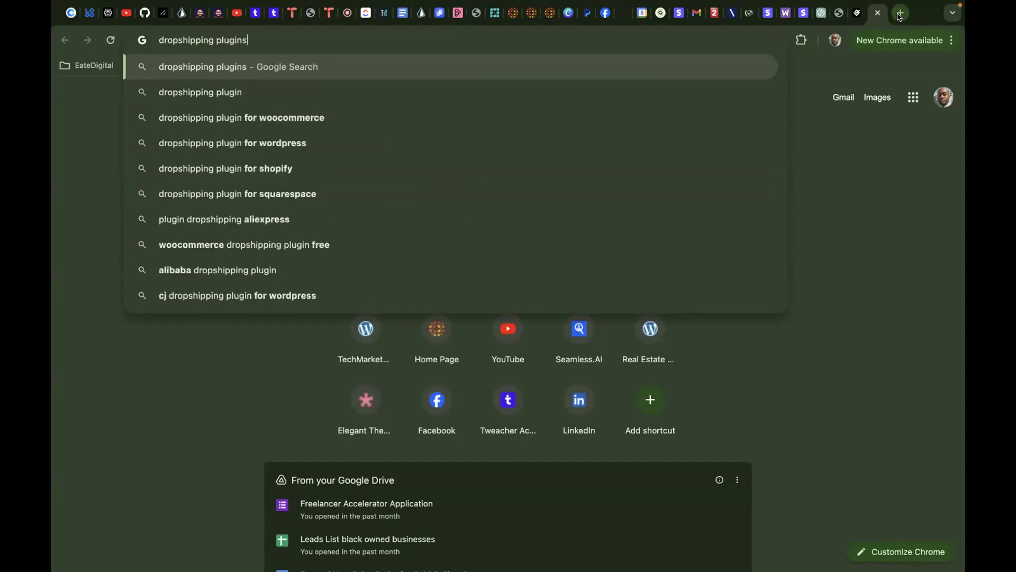
pyautogui.write(' for wordpr')
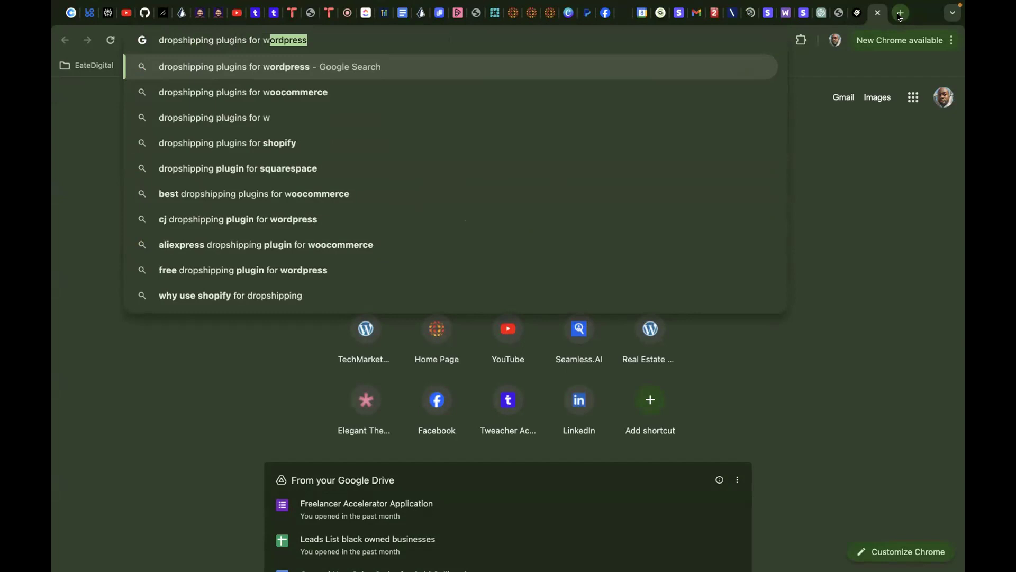
pyautogui.write('ess')
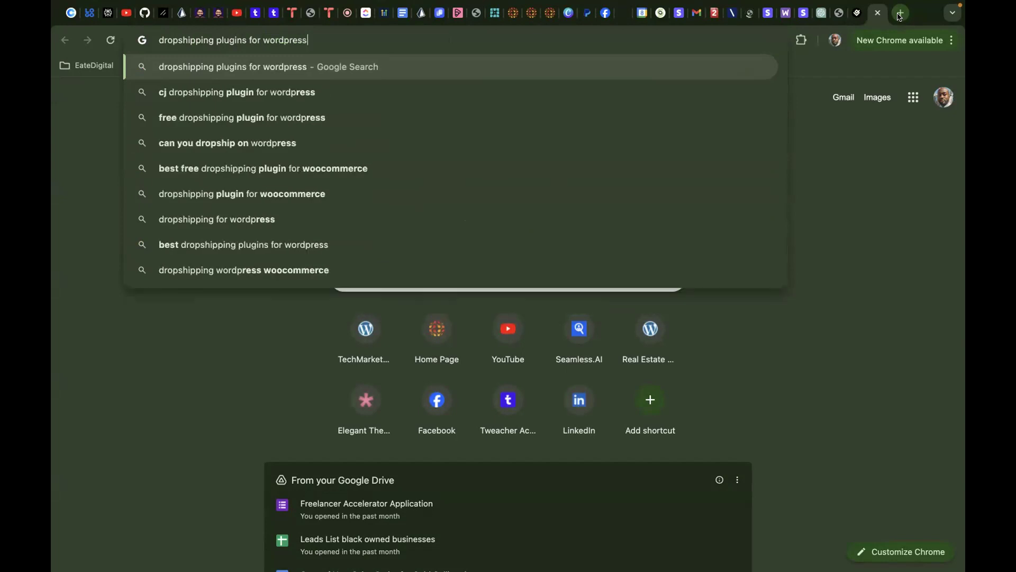
pyautogui.press('Return')
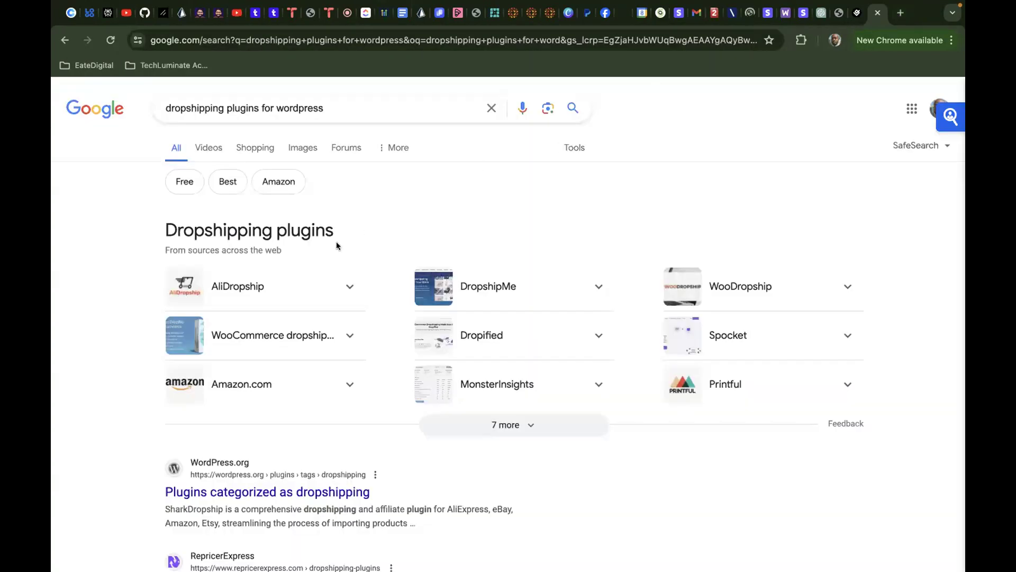
pyautogui.scroll(-2, 262, 433)
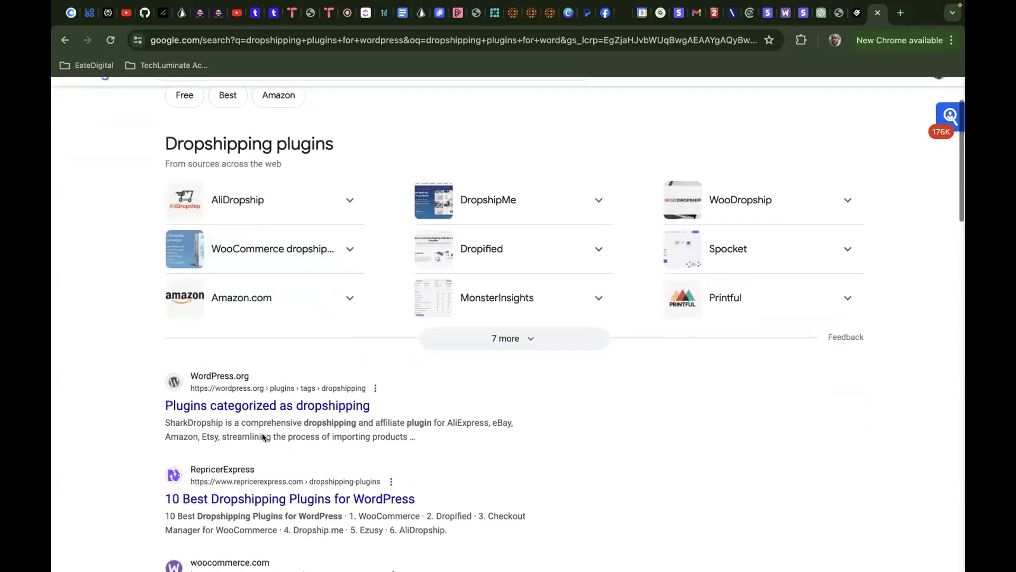
pyautogui.scroll(-3, 262, 432)
# Open RepricerExpress's '10 Best Dropshipping Plugins for WordPress' article and follow its Dropified link
pyautogui.click(253, 465)
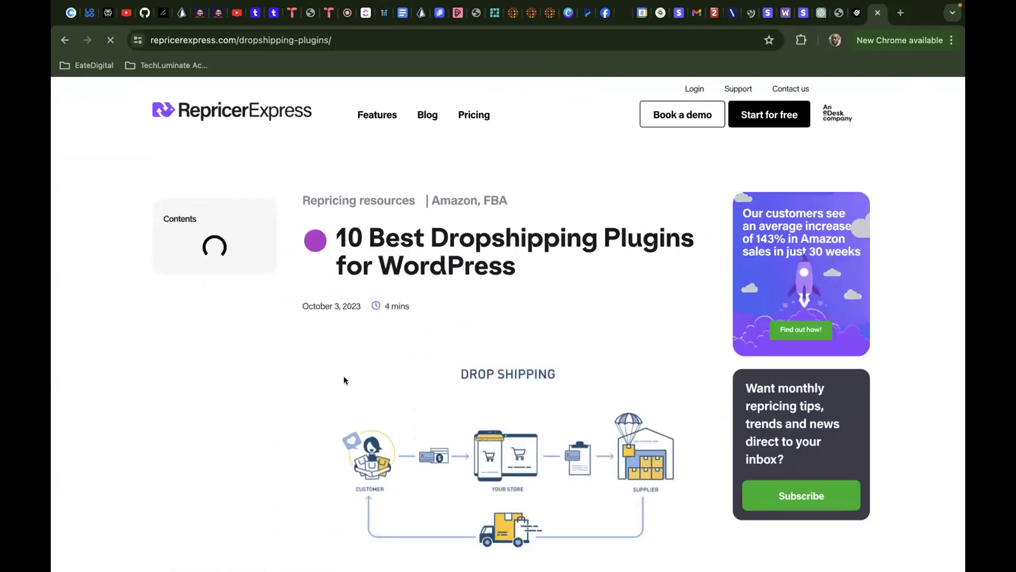
pyautogui.scroll(-1, 344, 379)
pyautogui.scroll(-2, 344, 378)
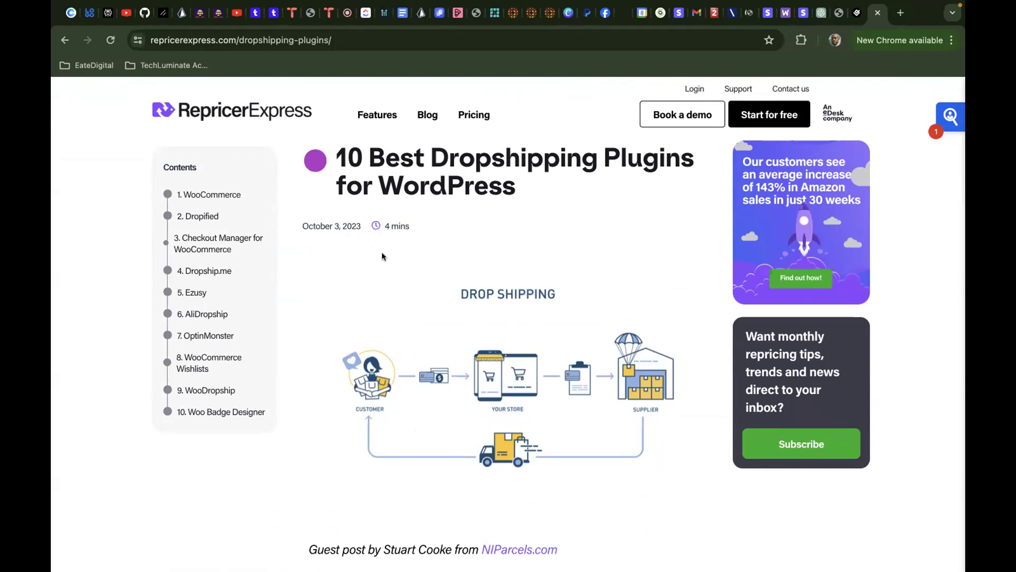
pyautogui.scroll(-7, 382, 253)
pyautogui.scroll(-3, 570, 259)
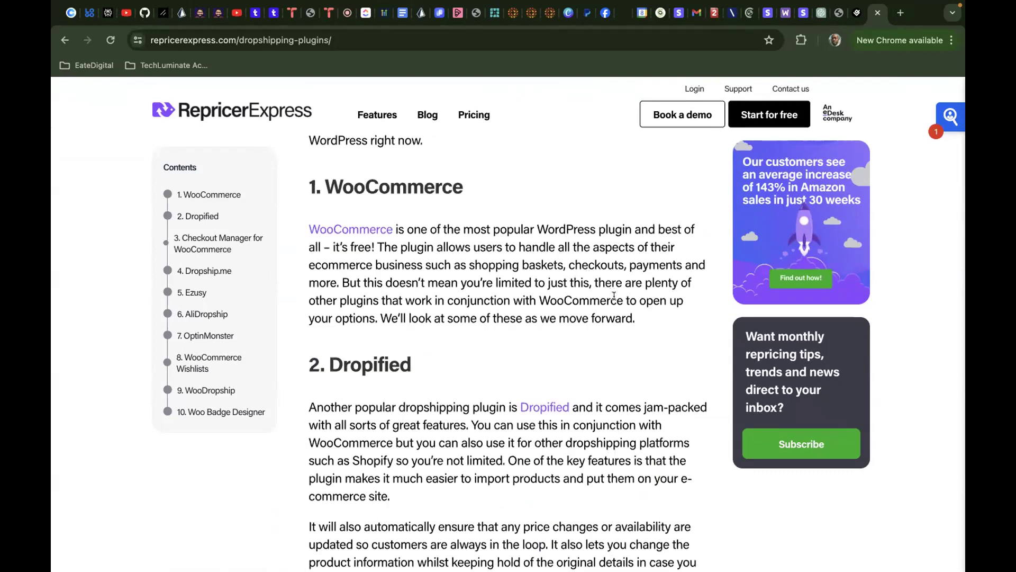
pyautogui.scroll(-3, 535, 329)
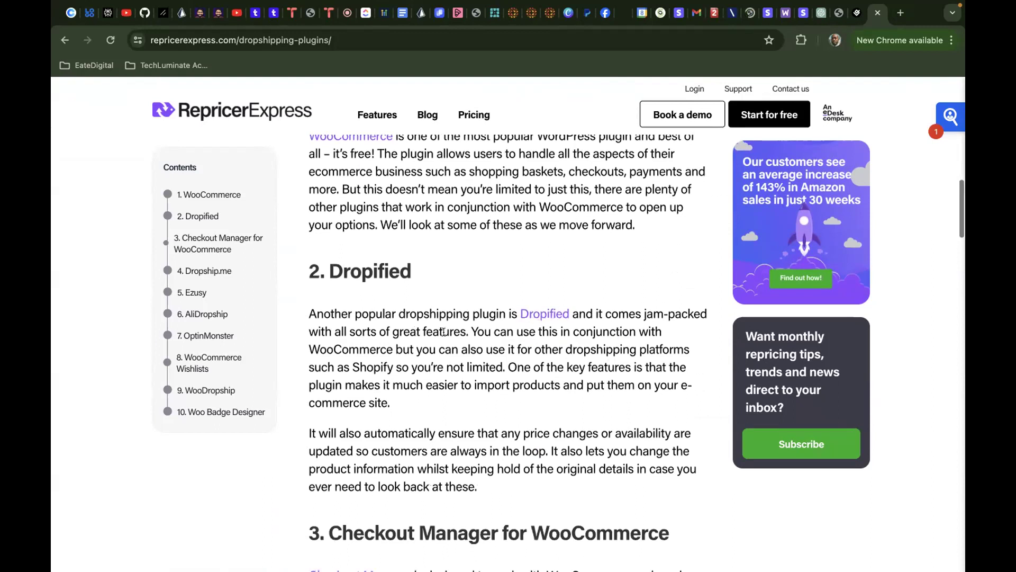
pyautogui.click(551, 314)
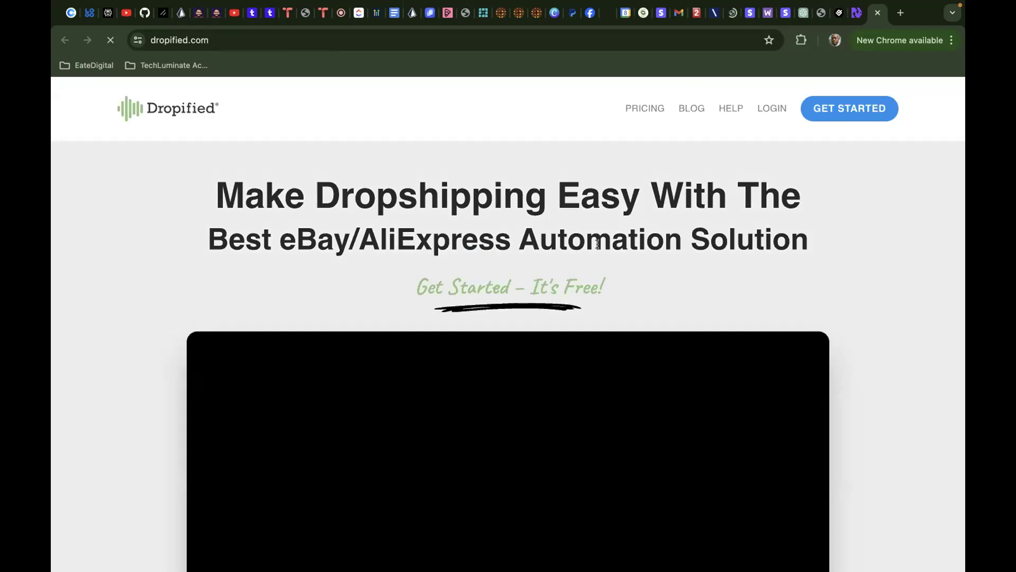
# Glance at dropified.com, then return to the article's WooCommerce and Dropified sections
pyautogui.scroll(-1, 596, 245)
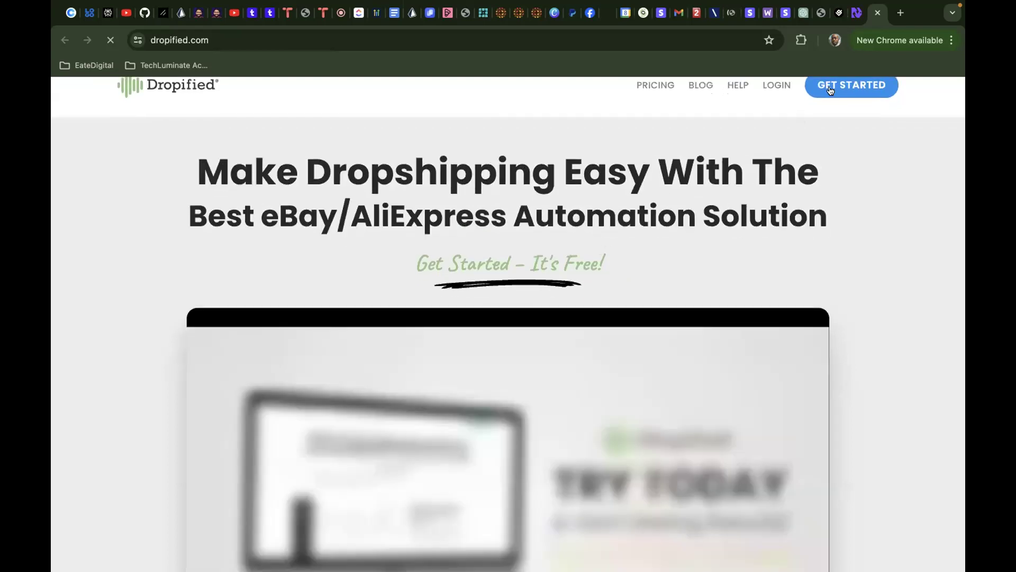
pyautogui.click(856, 19)
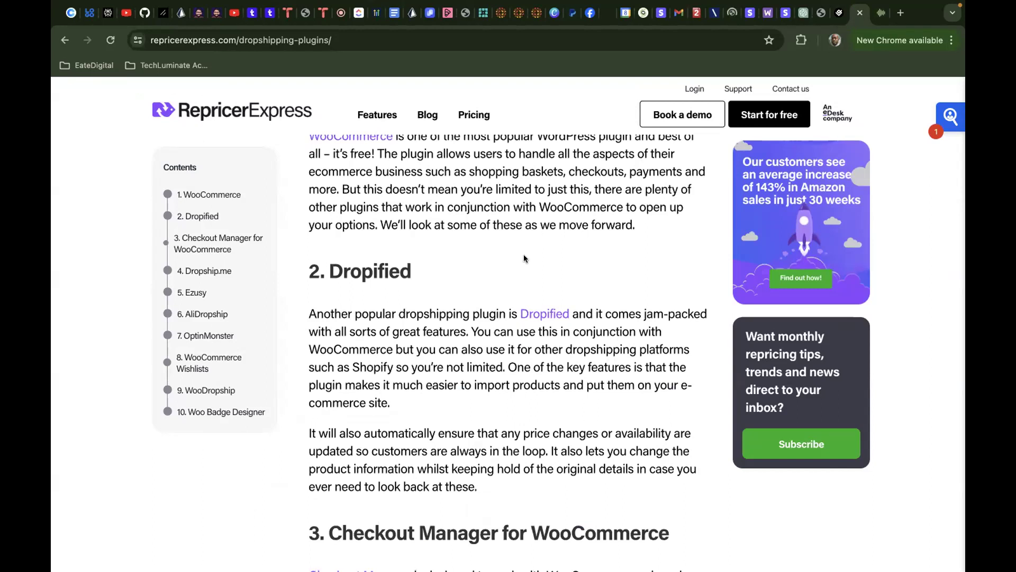
pyautogui.scroll(2, 458, 259)
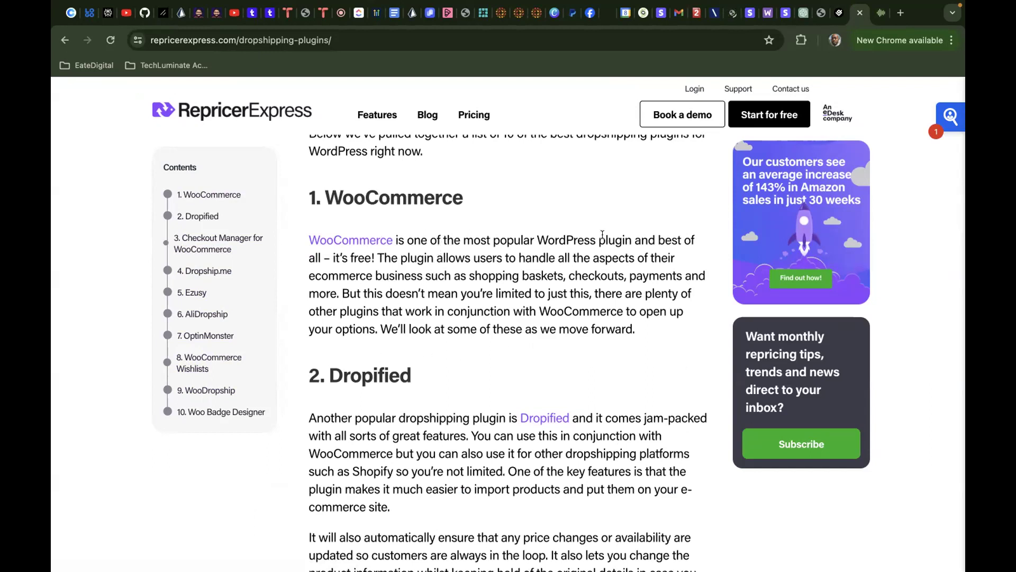
pyautogui.scroll(-1, 560, 261)
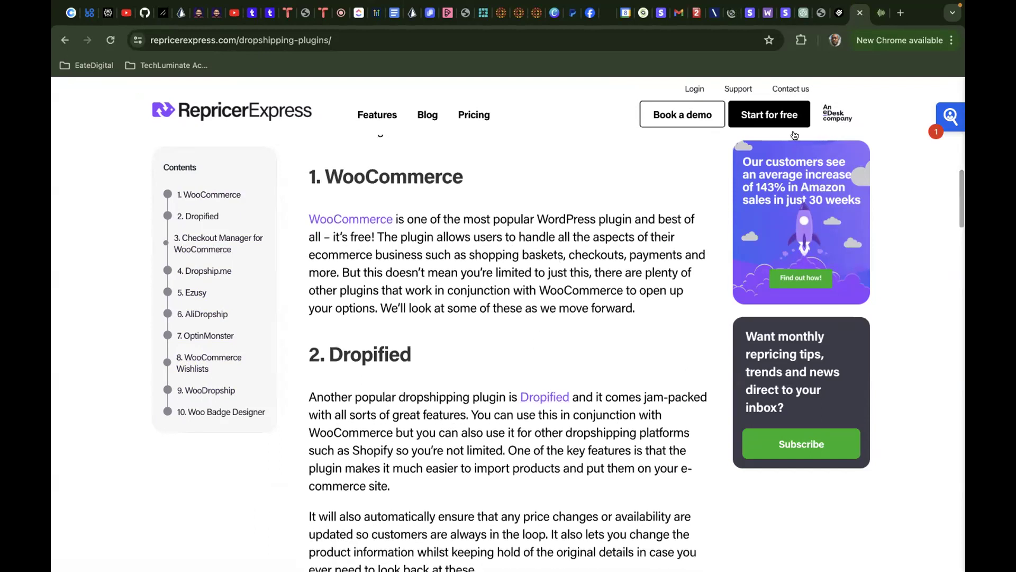
# Scroll Dropified's features, like Add Products In Seconds and Automated Rules & BOGO, to the footer
pyautogui.click(873, 19)
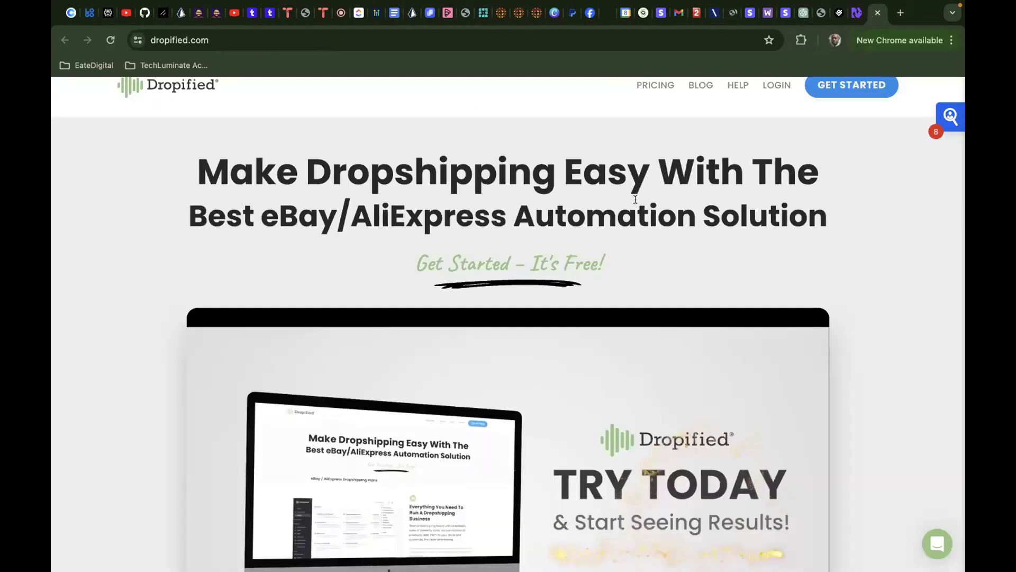
pyautogui.scroll(-5, 635, 200)
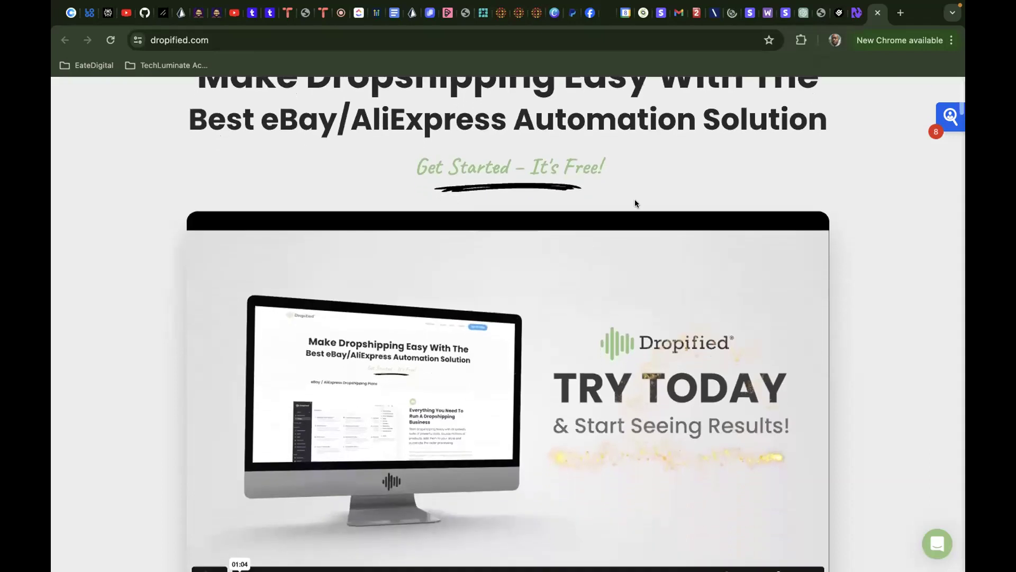
pyautogui.scroll(-10, 635, 203)
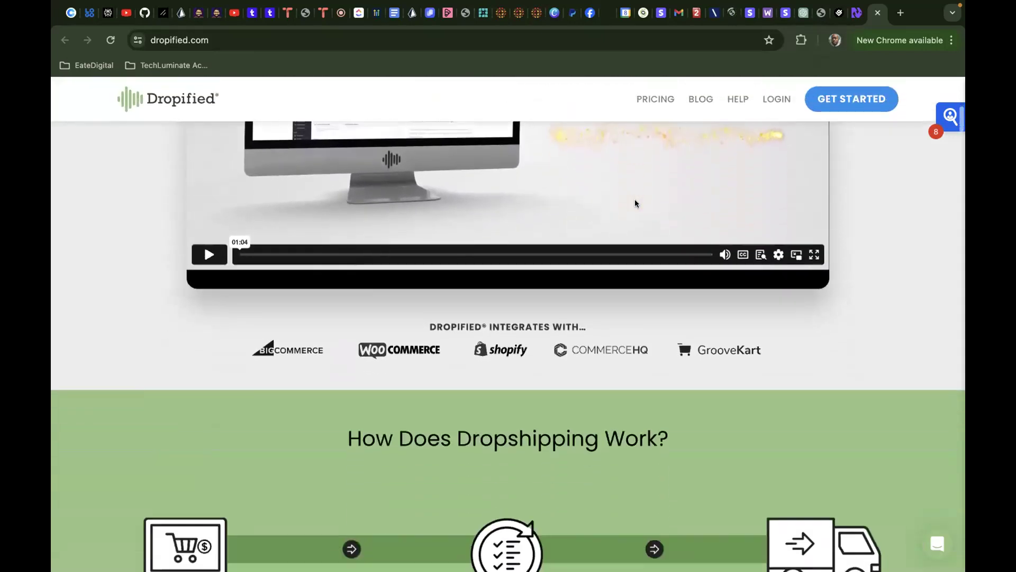
pyautogui.scroll(15, 634, 199)
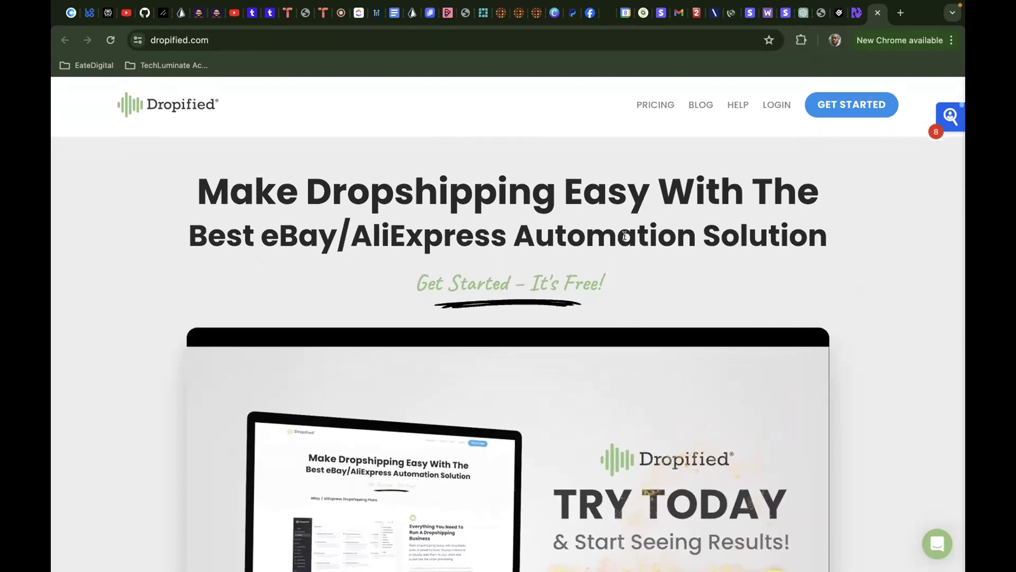
pyautogui.scroll(-12, 625, 236)
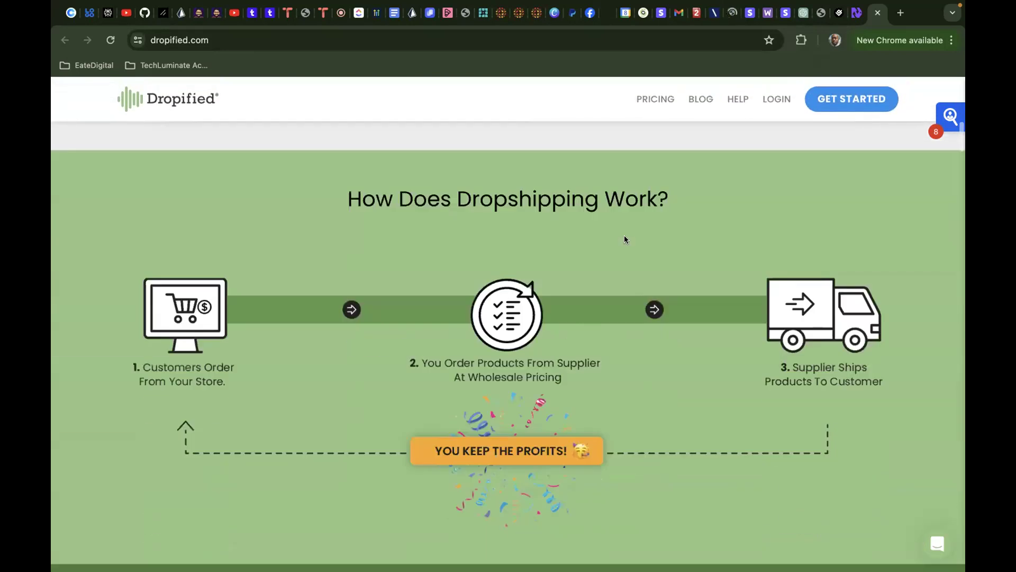
pyautogui.scroll(-8, 624, 240)
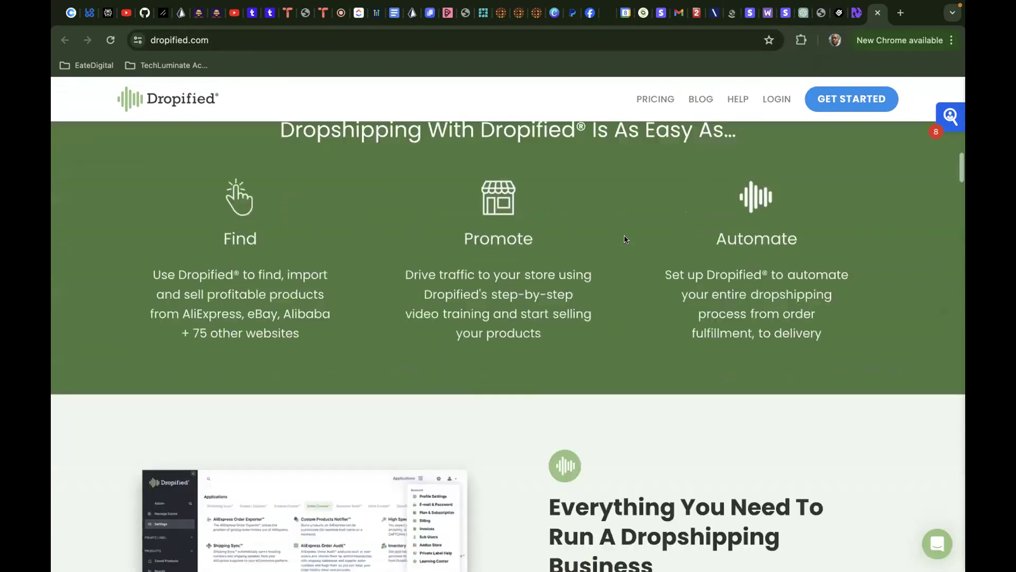
pyautogui.scroll(-5, 624, 239)
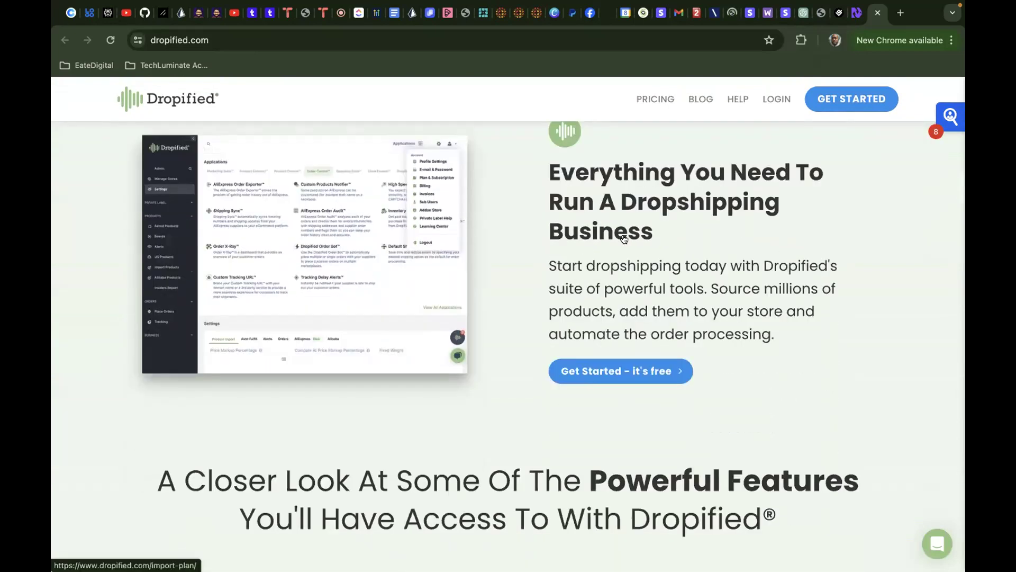
pyautogui.scroll(-6, 624, 239)
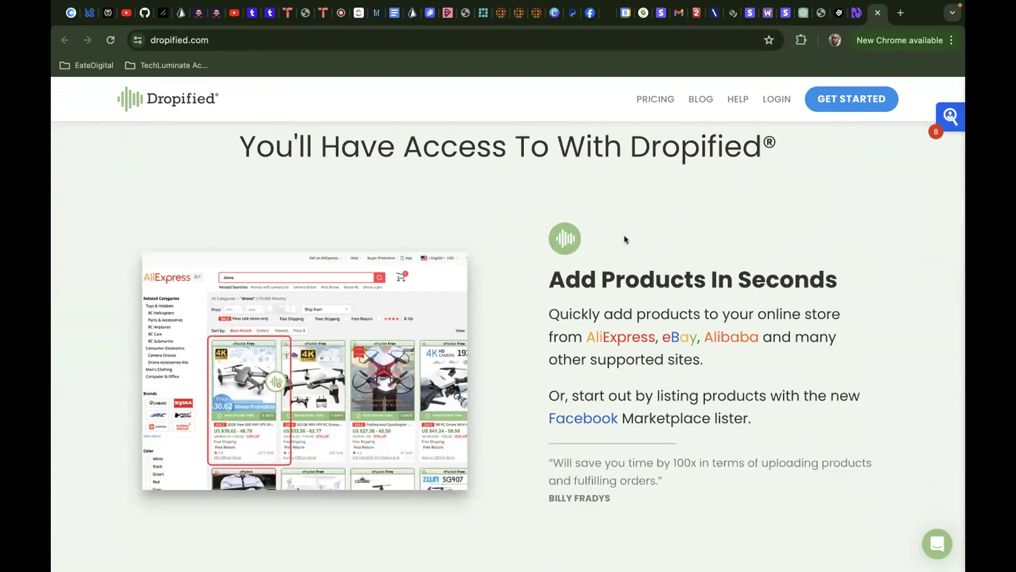
pyautogui.scroll(-8, 596, 298)
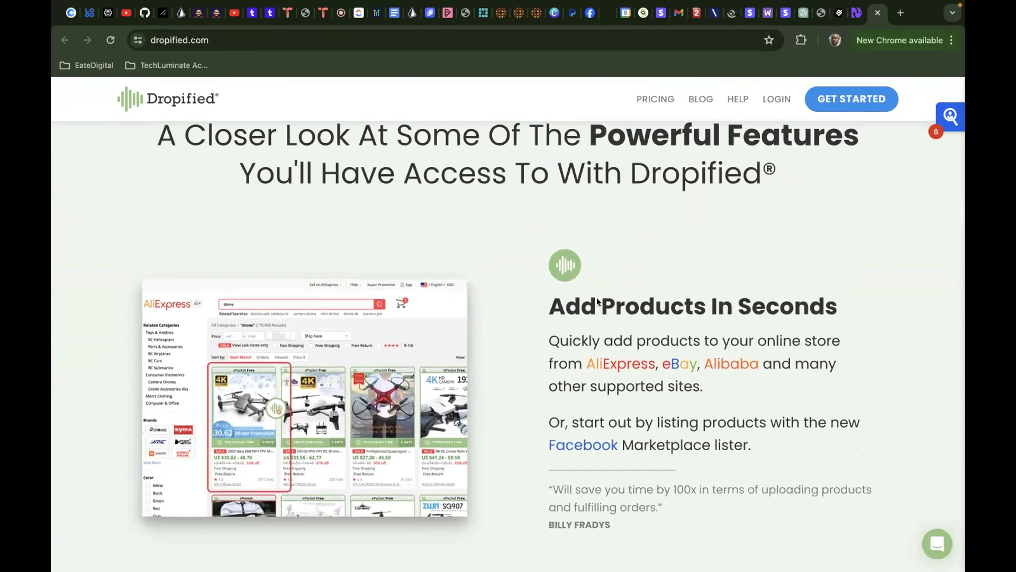
pyautogui.scroll(-3, 595, 297)
pyautogui.scroll(7, 596, 298)
pyautogui.scroll(-9, 596, 297)
pyautogui.scroll(-15, 597, 301)
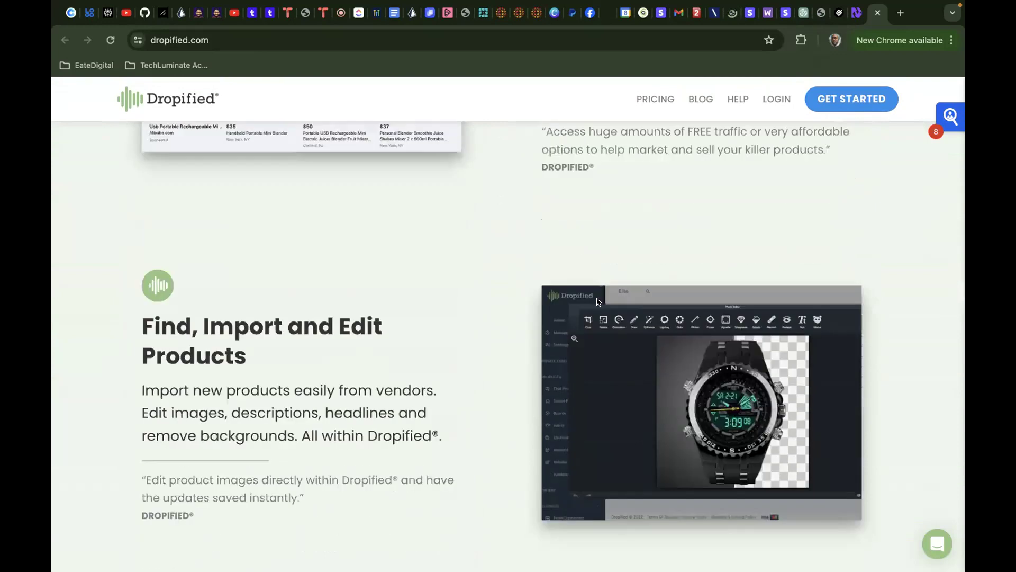
pyautogui.scroll(-8, 596, 300)
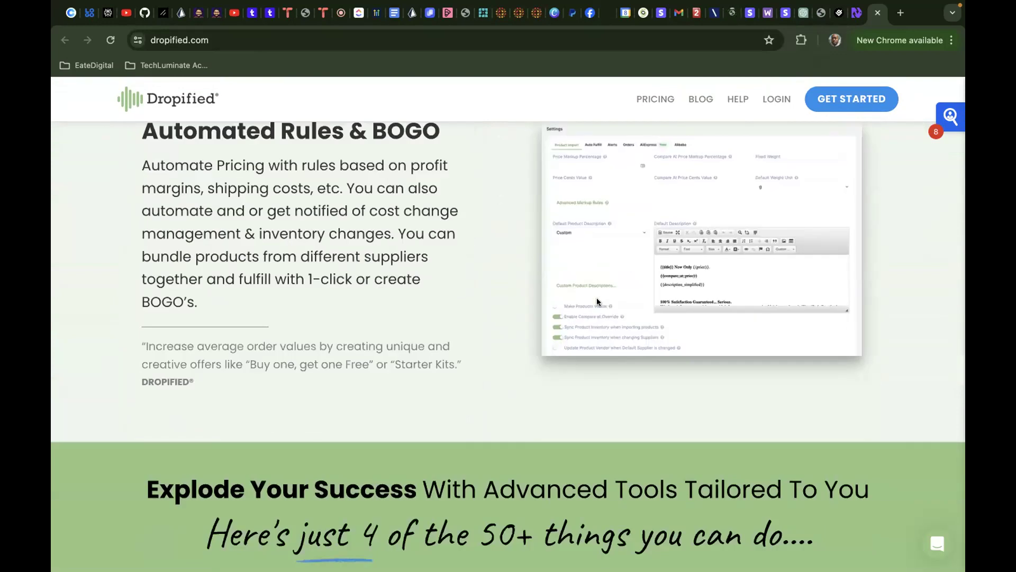
pyautogui.scroll(-15, 596, 301)
pyautogui.scroll(-20, 596, 302)
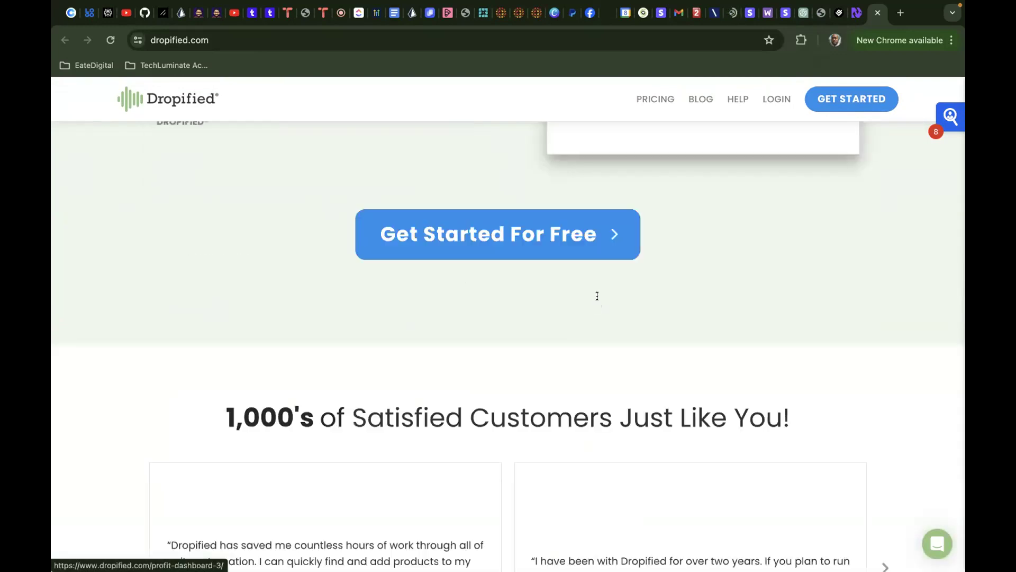
pyautogui.scroll(-10, 604, 299)
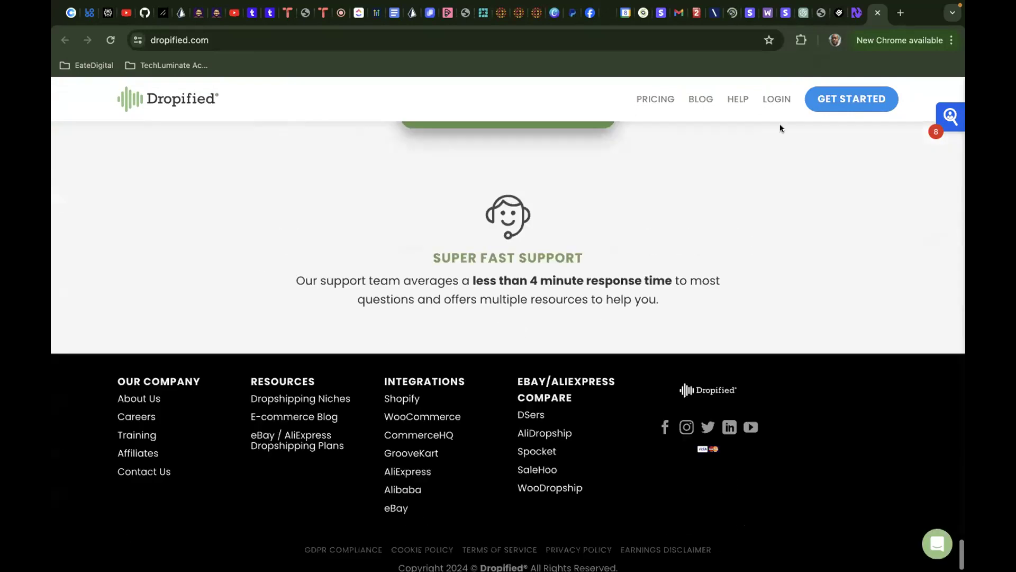
pyautogui.click(857, 13)
# Scroll past Checkout Manager for WooCommerce to section 4, Dropship.me
pyautogui.scroll(-7, 571, 305)
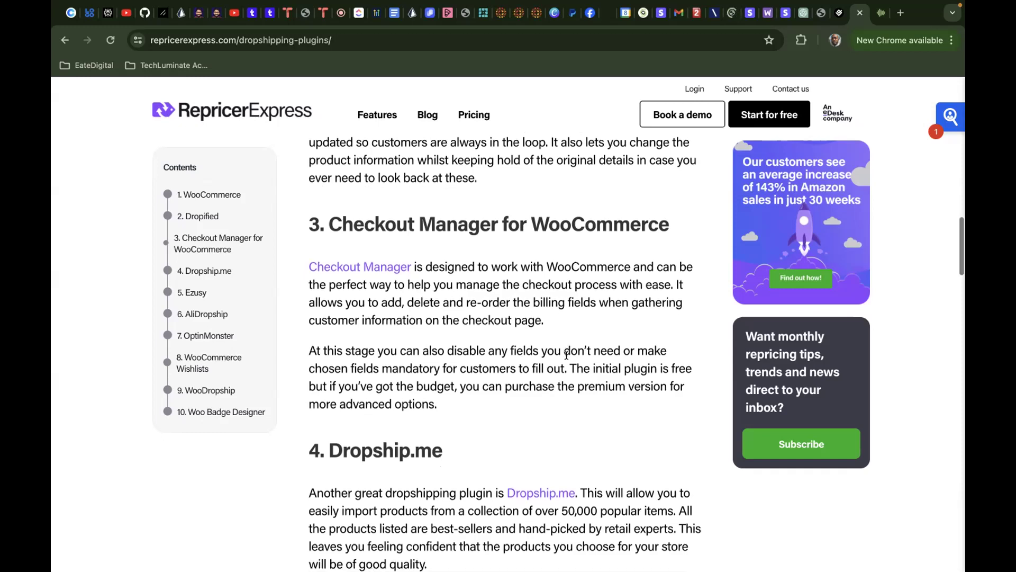
pyautogui.scroll(-5, 506, 328)
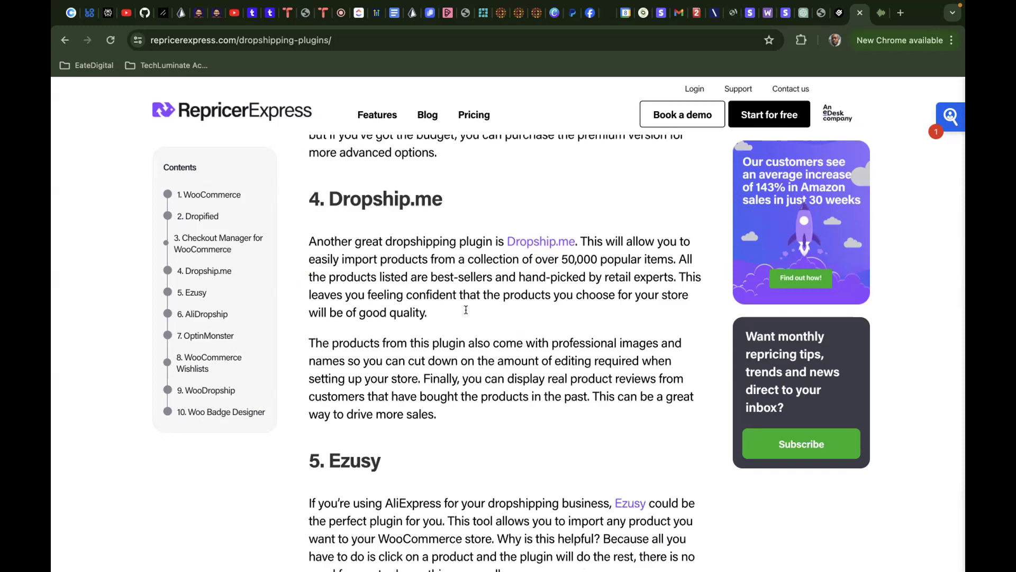
pyautogui.scroll(-3, 398, 460)
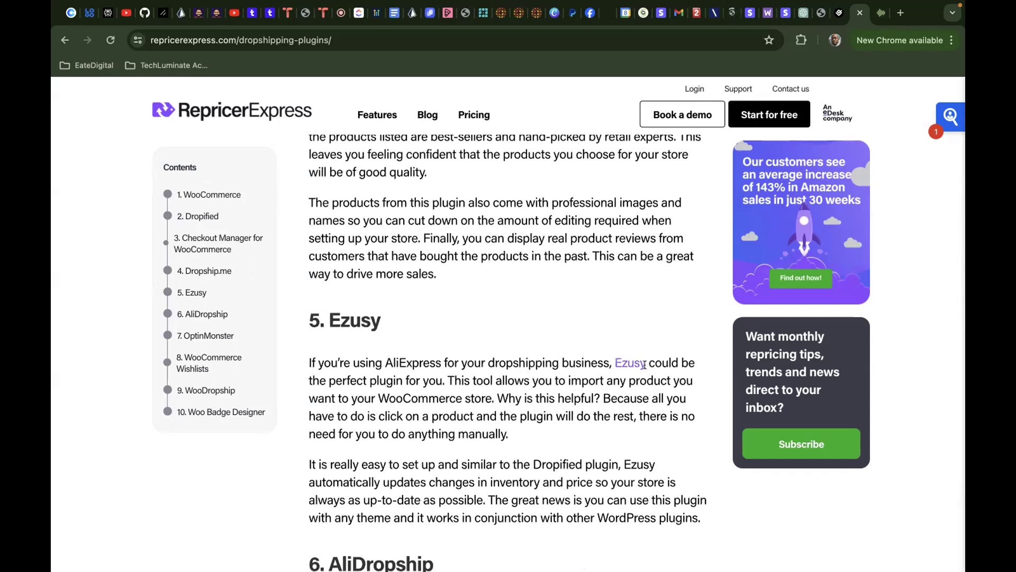
pyautogui.scroll(3, 469, 338)
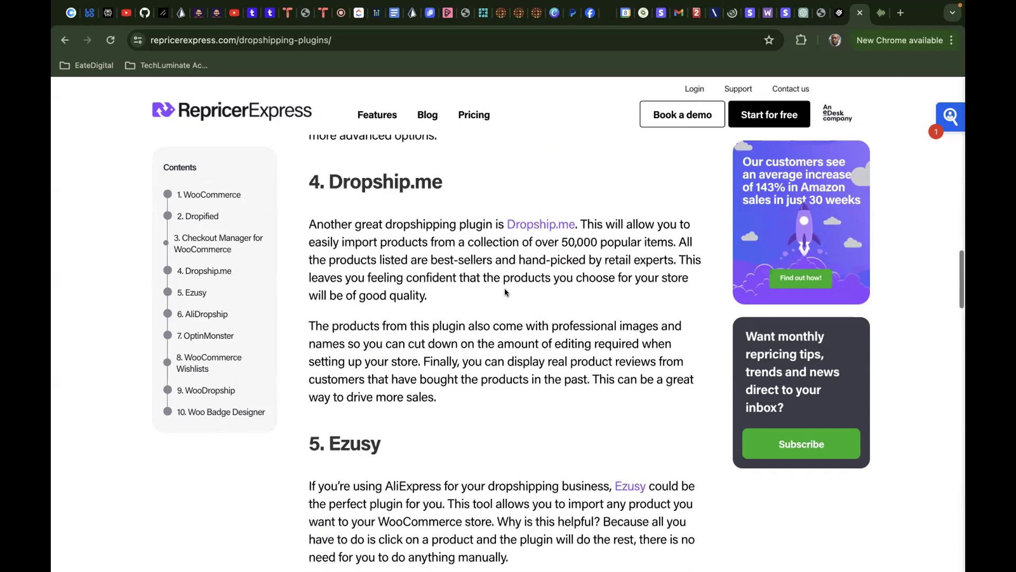
# Open dropship.me and browse its testimonials, What You Will Get comparison and dropshipping blog posts
pyautogui.click(552, 229)
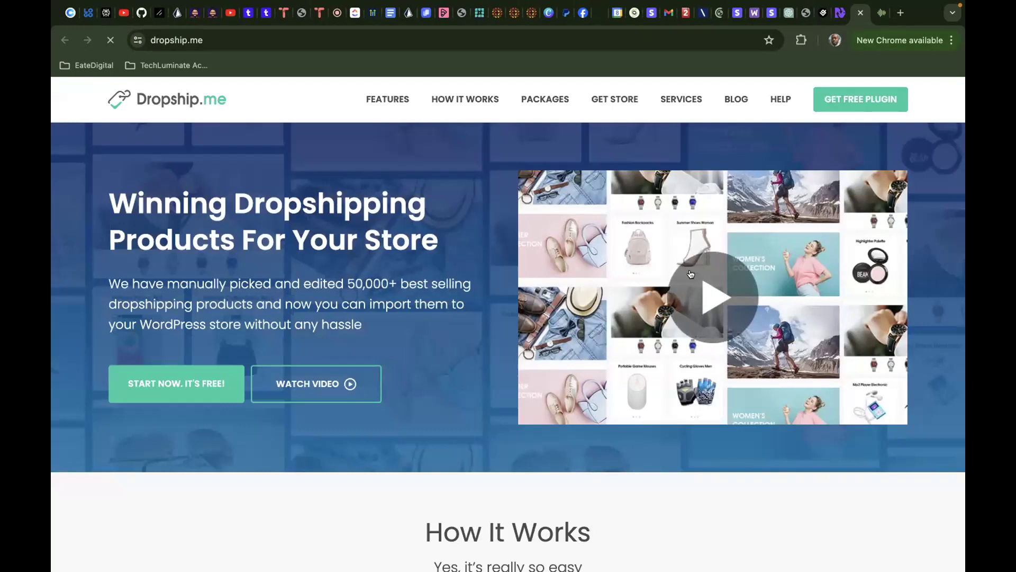
pyautogui.scroll(-2, 675, 299)
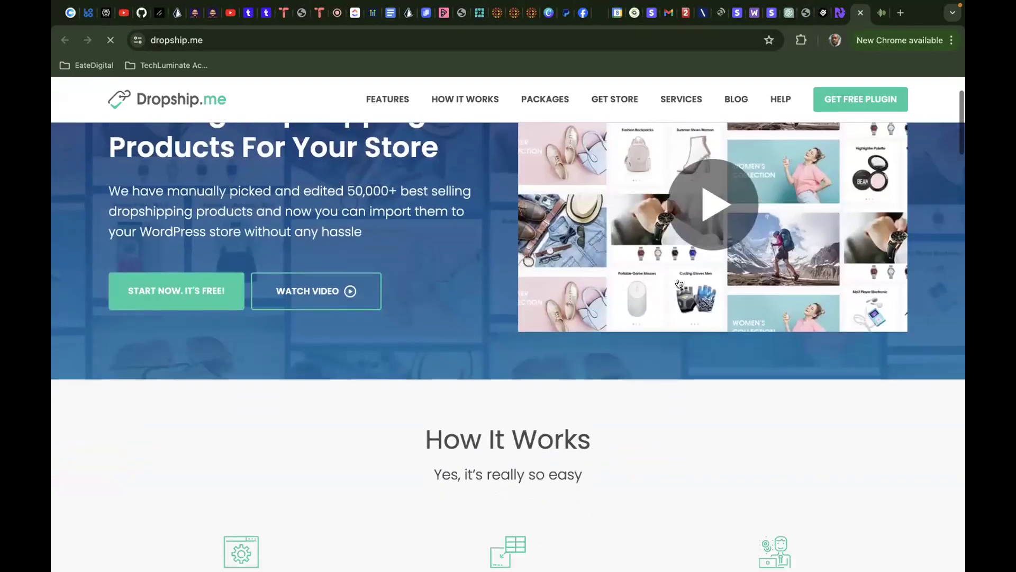
pyautogui.scroll(-5, 679, 283)
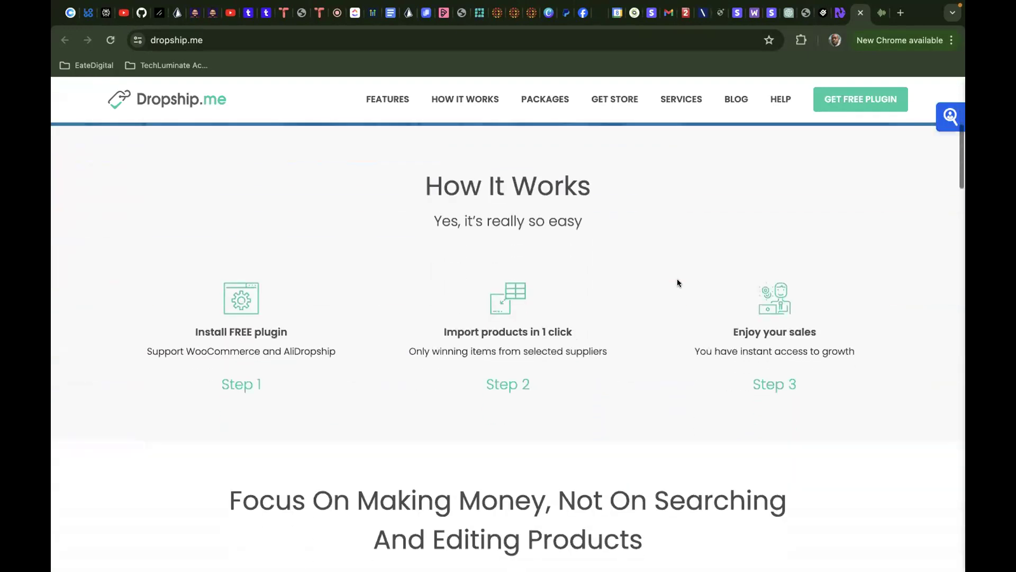
pyautogui.scroll(5, 679, 283)
pyautogui.scroll(2, 679, 283)
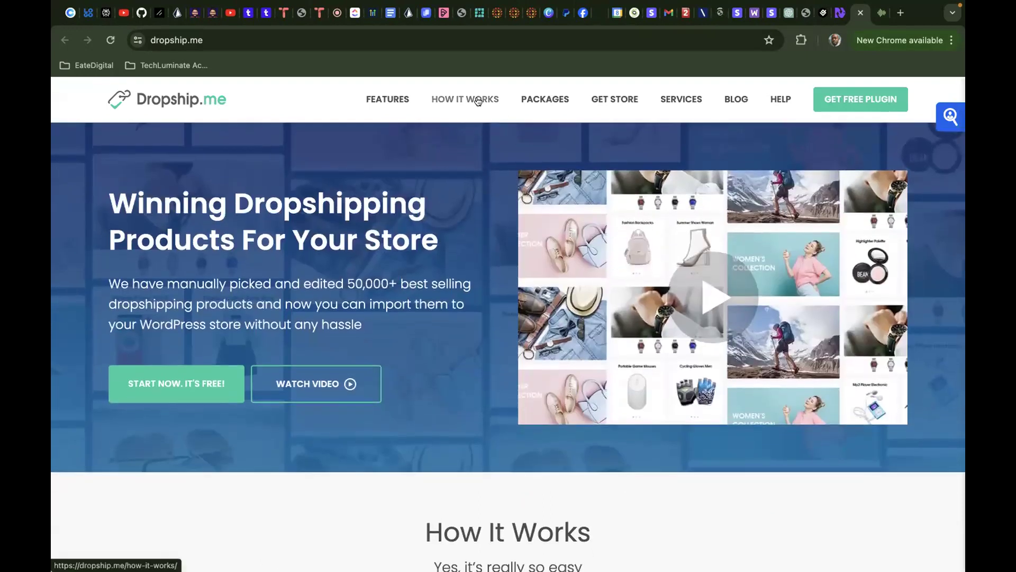
pyautogui.scroll(-10, 611, 104)
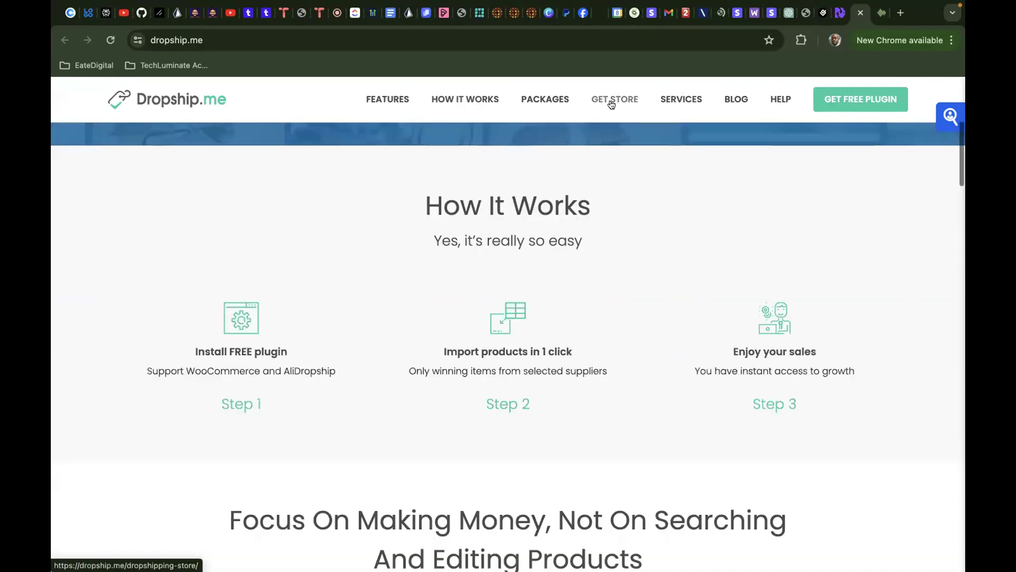
pyautogui.scroll(-4, 592, 247)
pyautogui.scroll(-2, 594, 251)
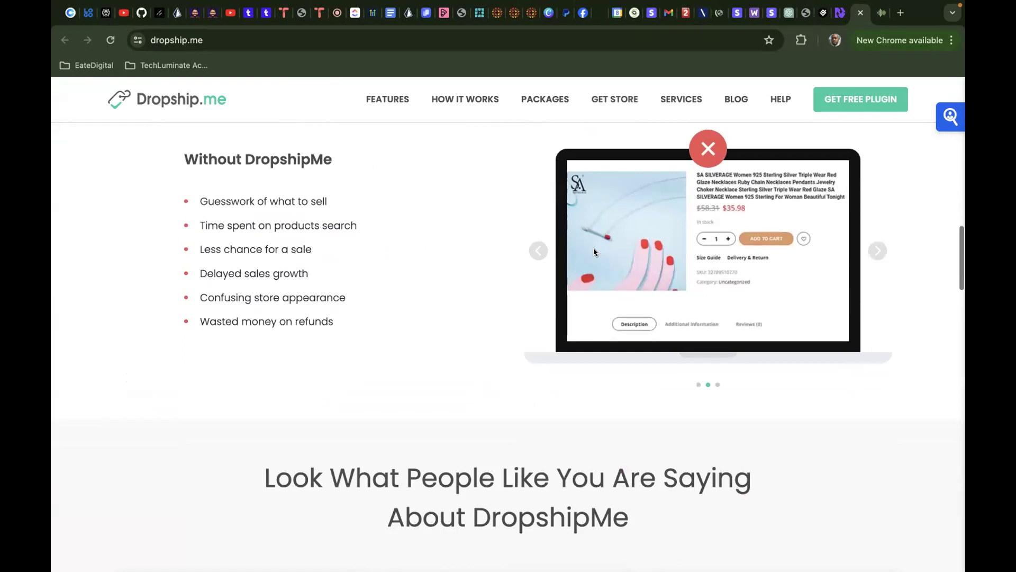
pyautogui.scroll(-1, 593, 249)
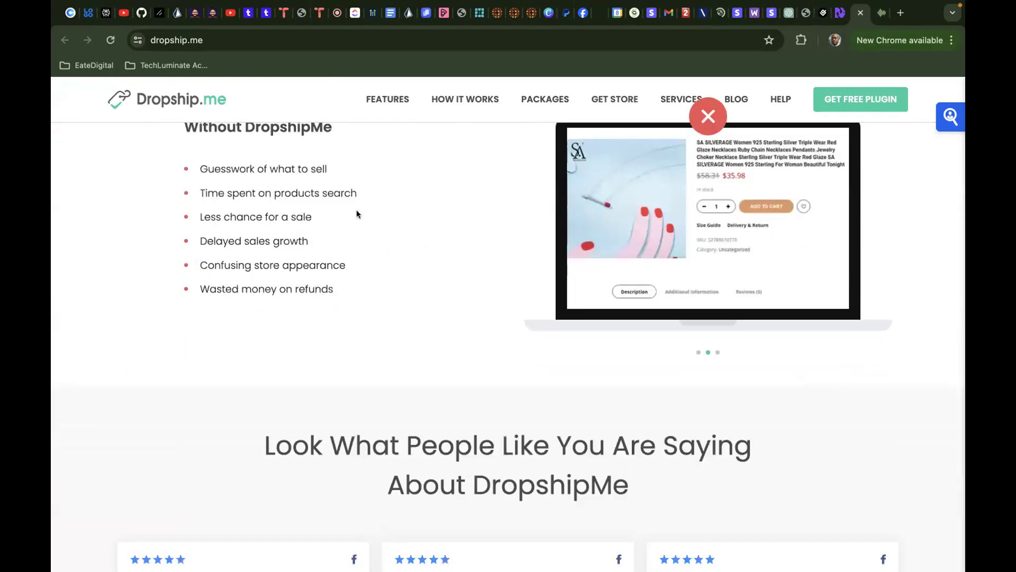
pyautogui.scroll(1, 356, 209)
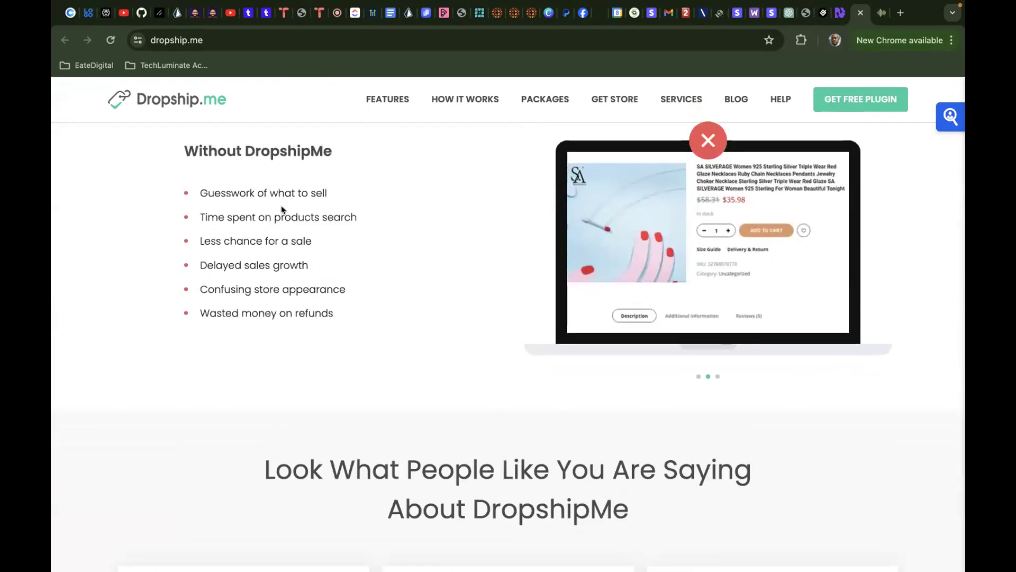
pyautogui.scroll(7, 304, 249)
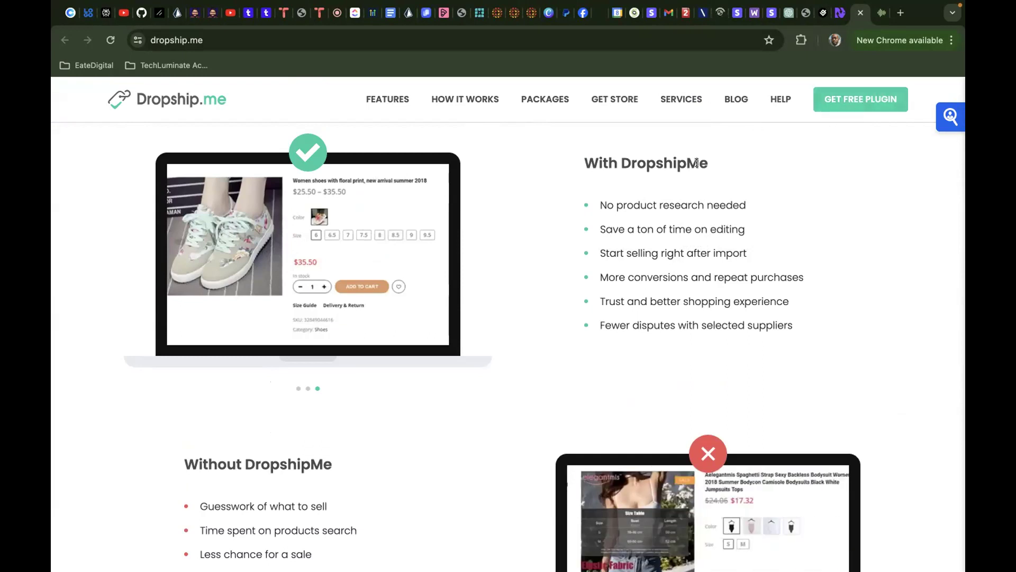
pyautogui.scroll(-3, 562, 292)
pyautogui.scroll(3, 560, 290)
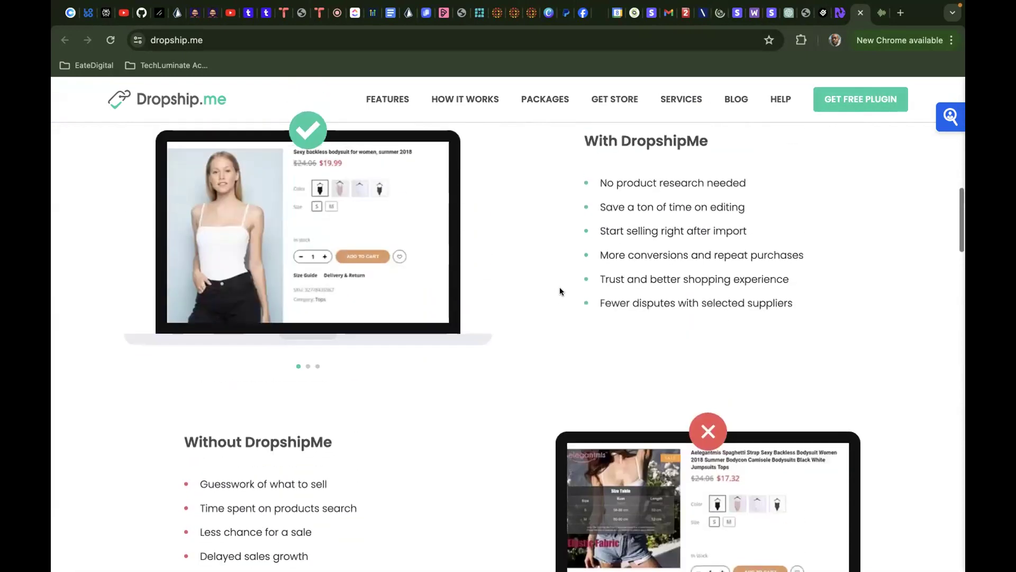
pyautogui.scroll(1, 560, 290)
pyautogui.scroll(-3, 561, 290)
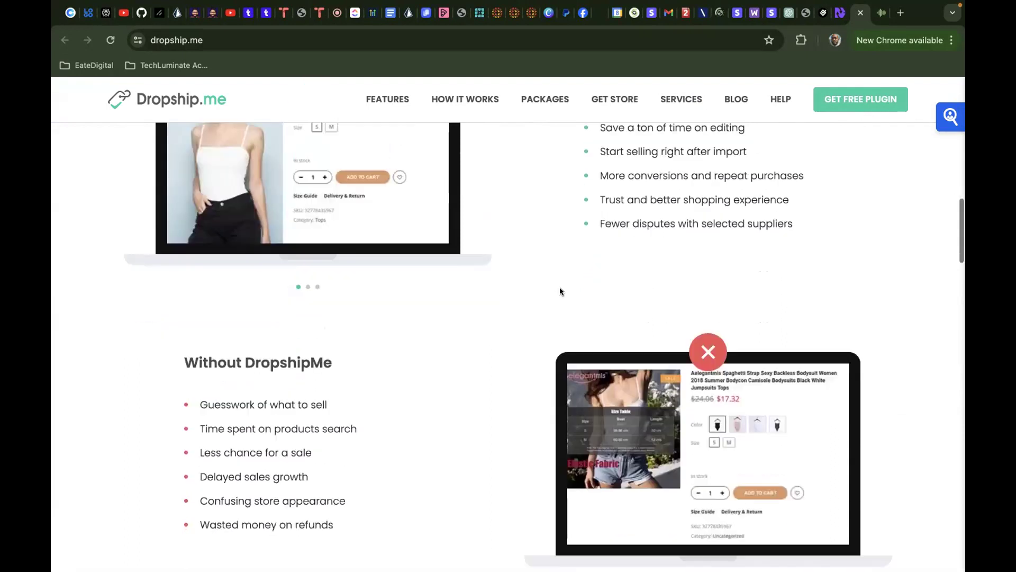
pyautogui.scroll(-8, 560, 290)
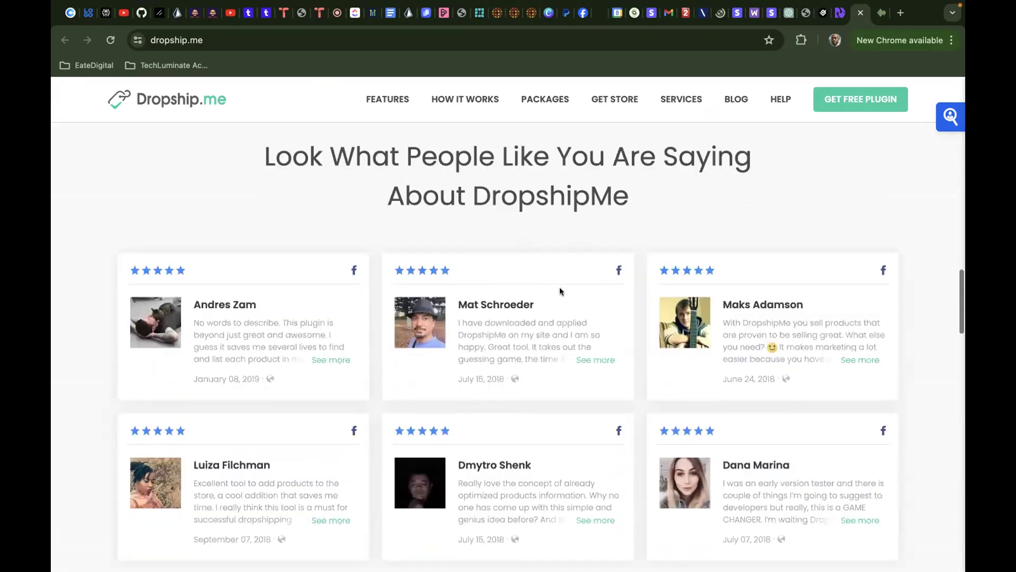
pyautogui.scroll(-1, 561, 290)
pyautogui.scroll(2, 561, 290)
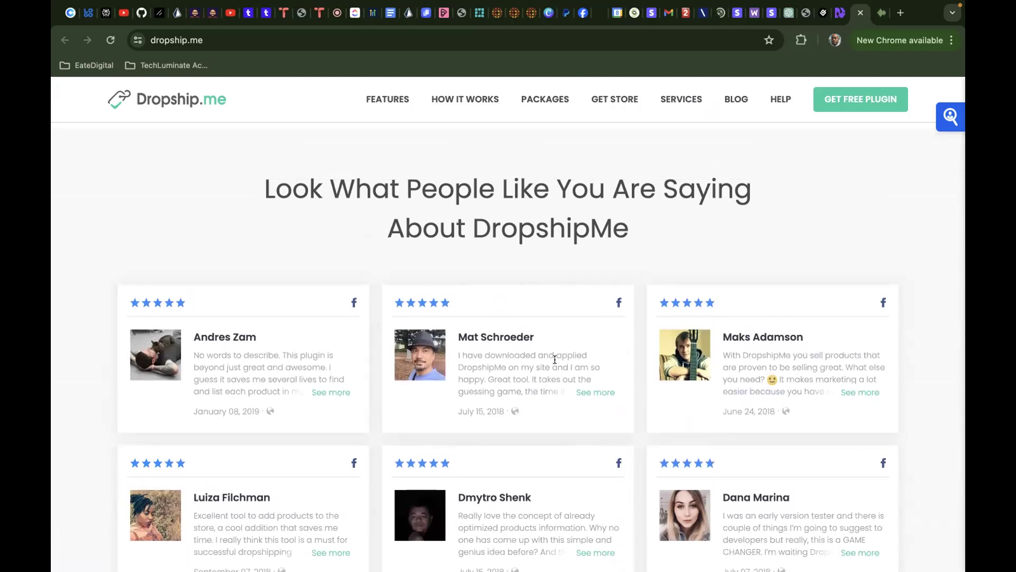
pyautogui.scroll(-5, 558, 363)
pyautogui.scroll(-8, 561, 363)
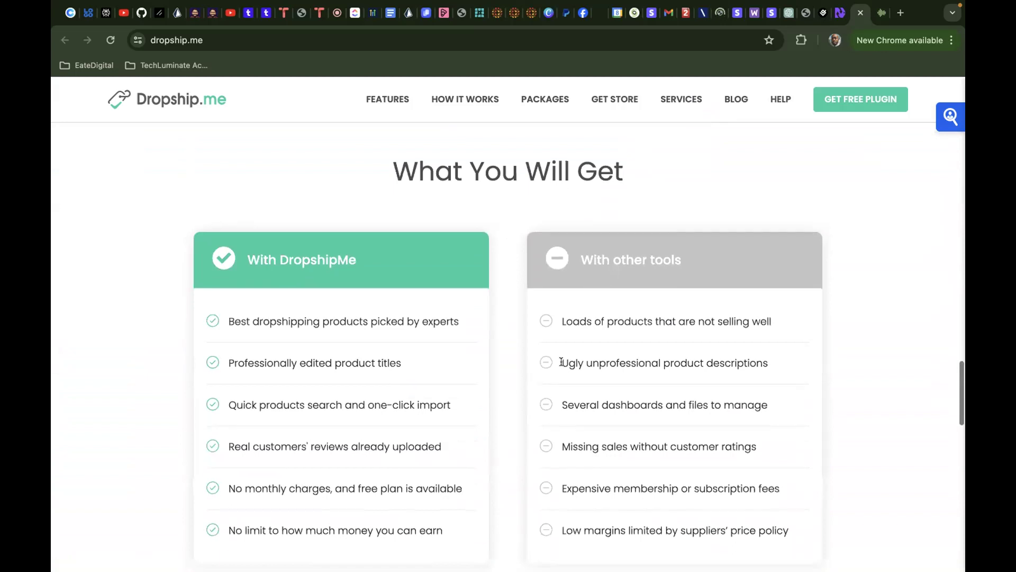
pyautogui.scroll(-12, 561, 361)
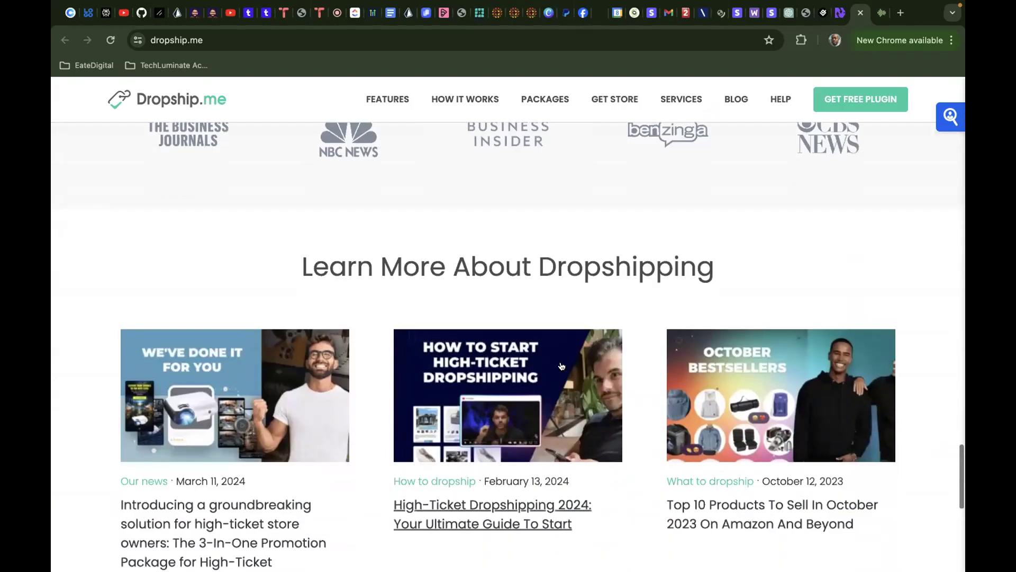
pyautogui.scroll(-2, 562, 366)
pyautogui.scroll(-3, 562, 366)
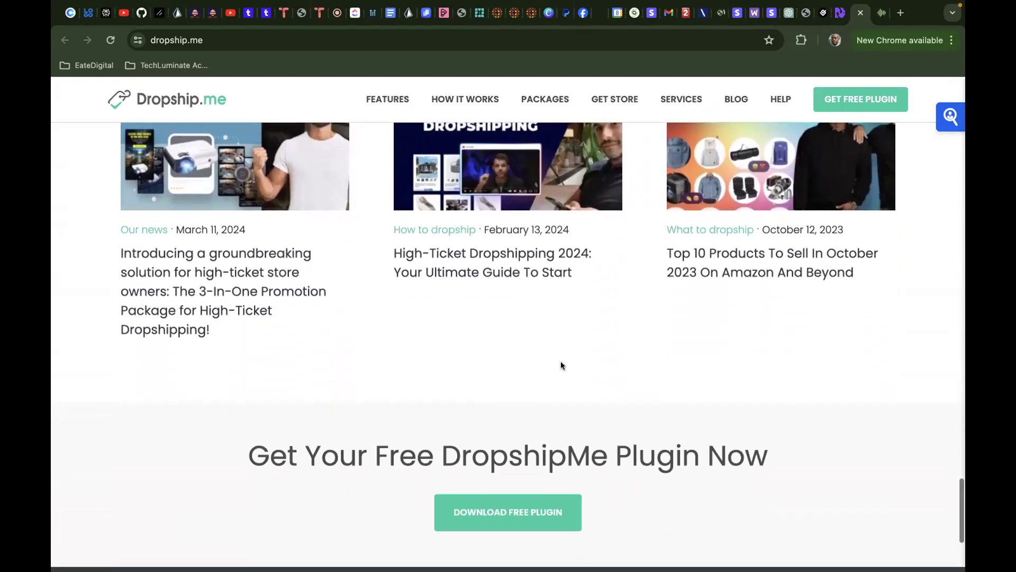
pyautogui.scroll(-4, 561, 364)
pyautogui.scroll(11, 561, 364)
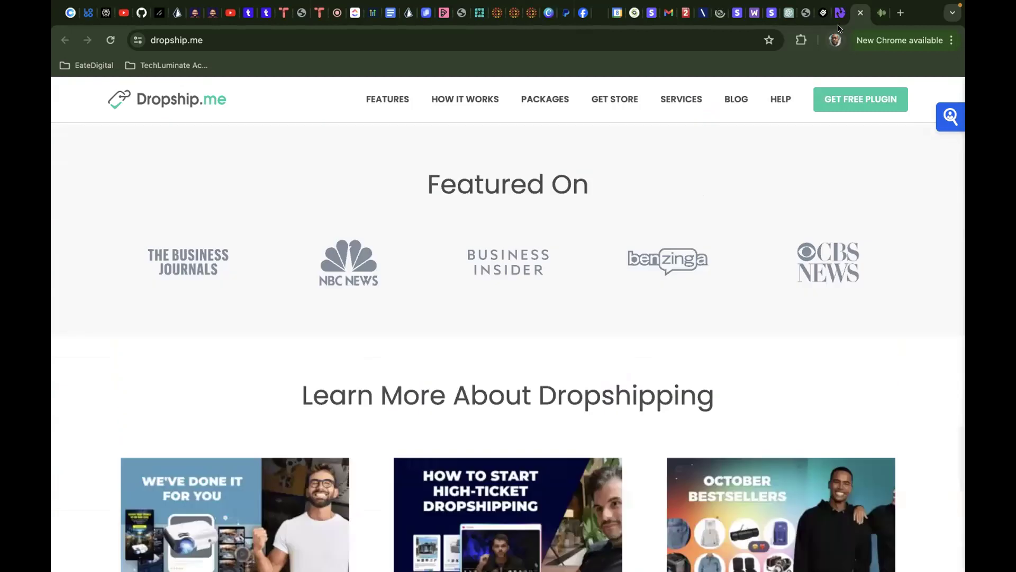
pyautogui.click(861, 13)
# Read on to the article's WooCommerce Wishlists section, then switch to the TechMarketPros WooCommerce Orders page
pyautogui.scroll(-5, 439, 374)
pyautogui.scroll(-7, 438, 374)
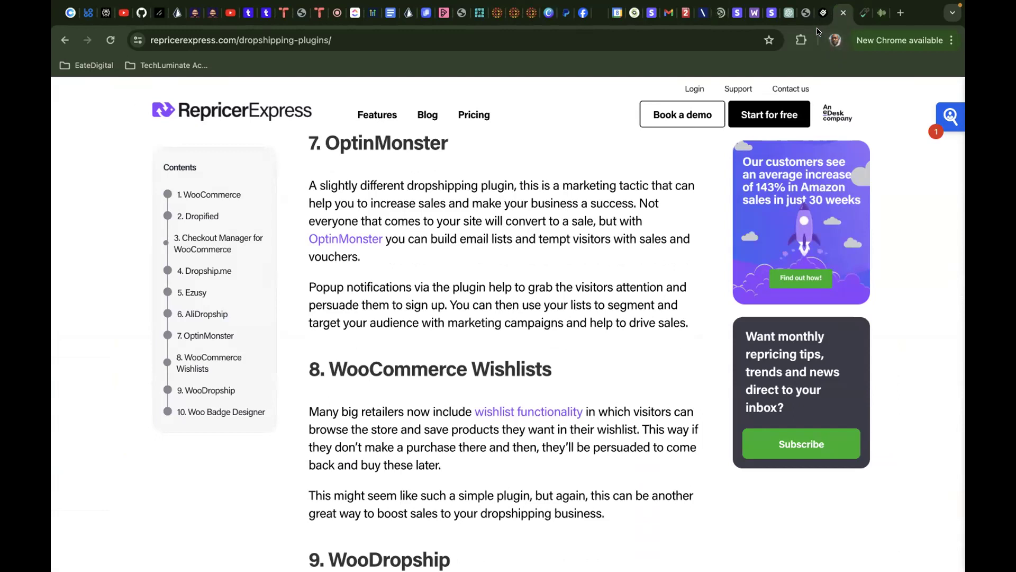
pyautogui.click(719, 16)
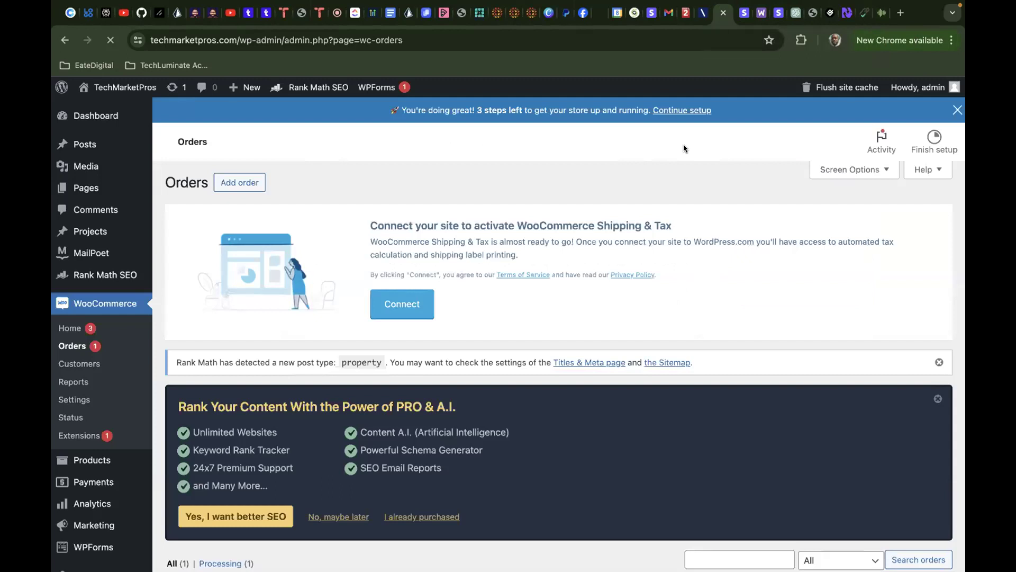
pyautogui.scroll(-3, 525, 286)
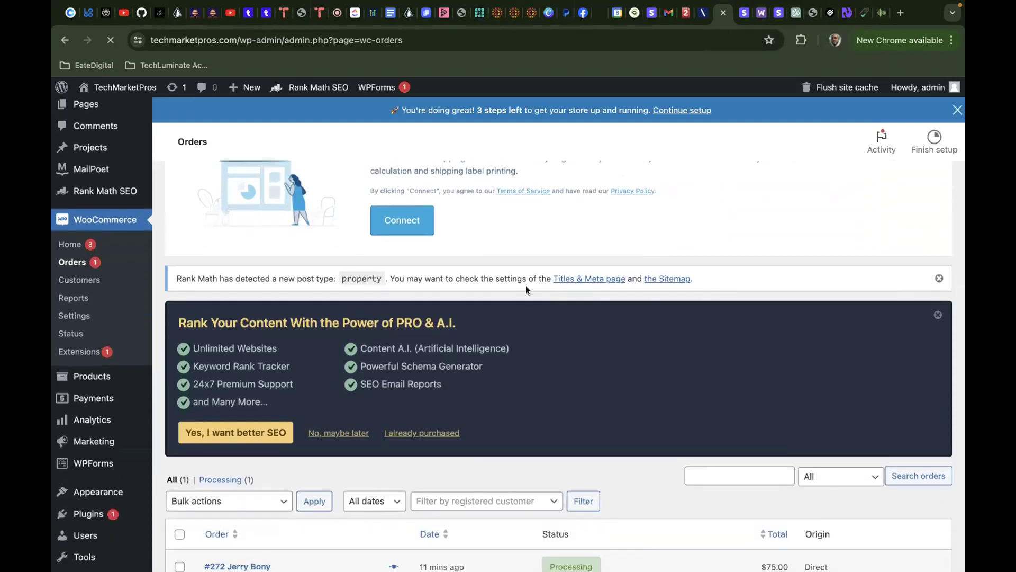
pyautogui.scroll(2, 608, 218)
pyautogui.scroll(1, 607, 221)
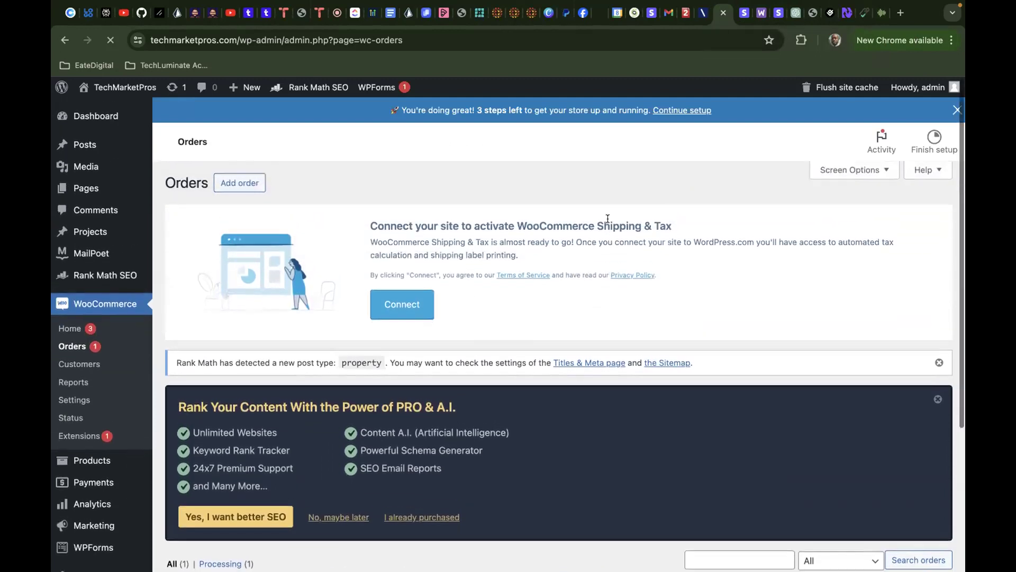